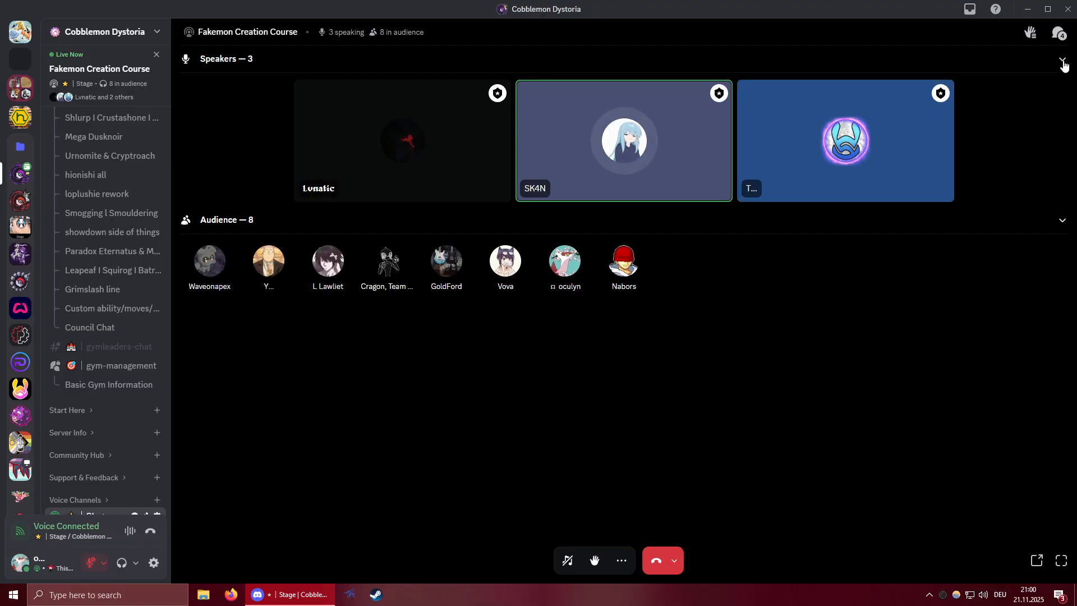
Show the Stage channel's text chat and send the message "Hi gamers!" in it.
{"action": "left_click", "coordinate": [1058, 32]}
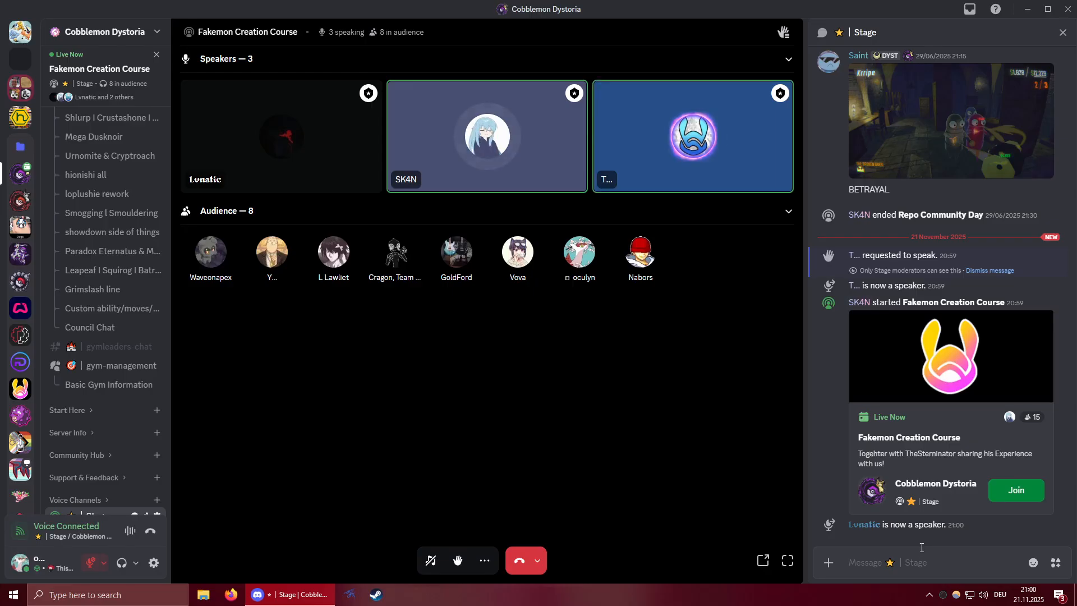
{"action": "left_click", "coordinate": [915, 564]}
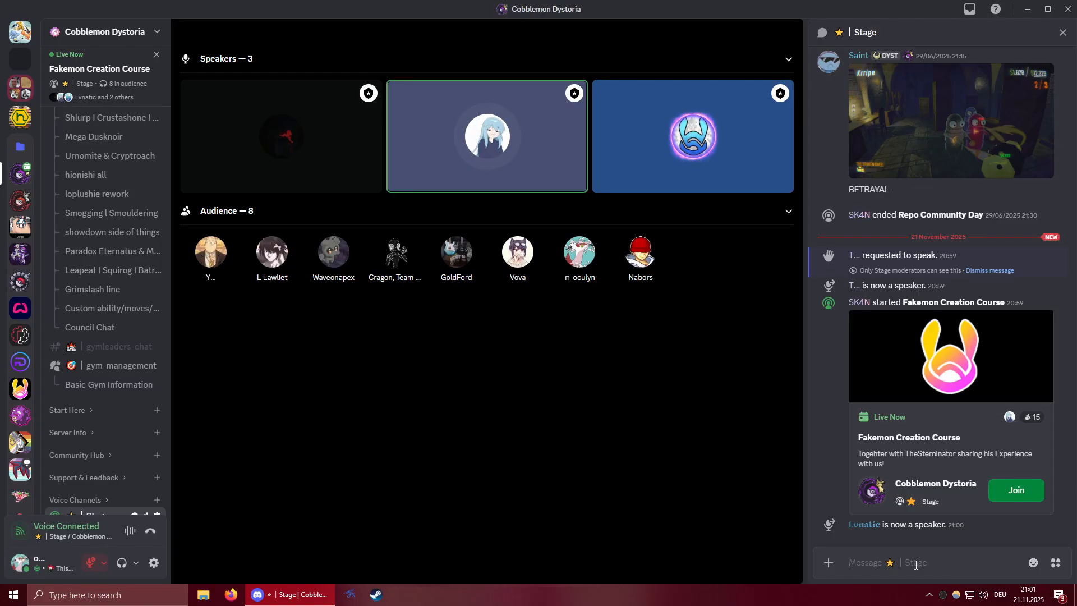
{"action": "type", "text": "Hi gamer"}
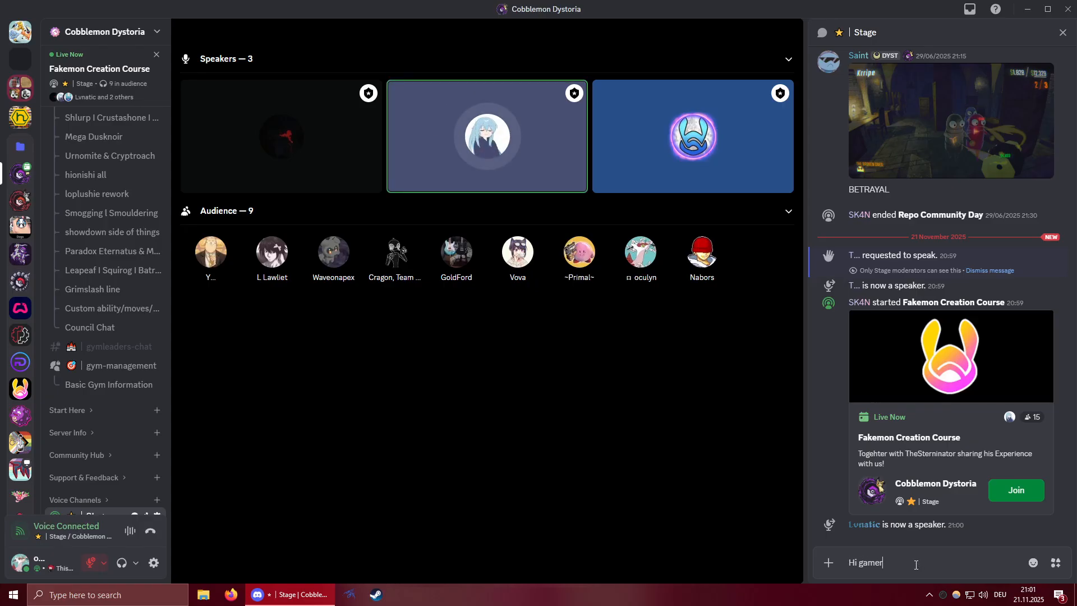
{"action": "type", "text": "s!"}
{"action": "key", "text": "Return"}
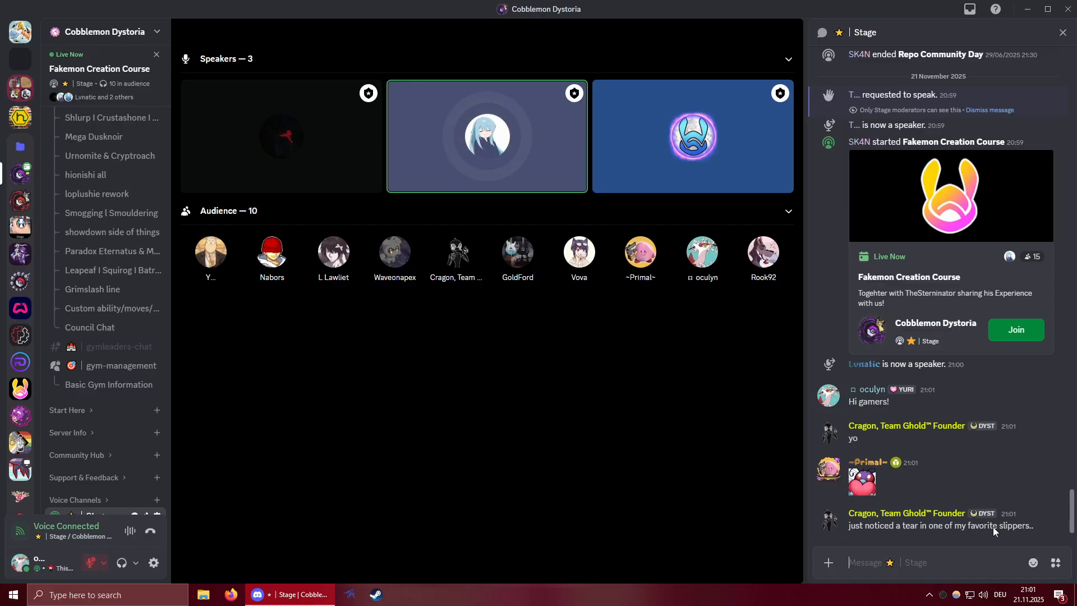
Reply "oof, thats unlucky" to the chat message about the tear in the favorite slippers.
{"action": "left_click", "coordinate": [1018, 506]}
{"action": "type", "text": "oof"}
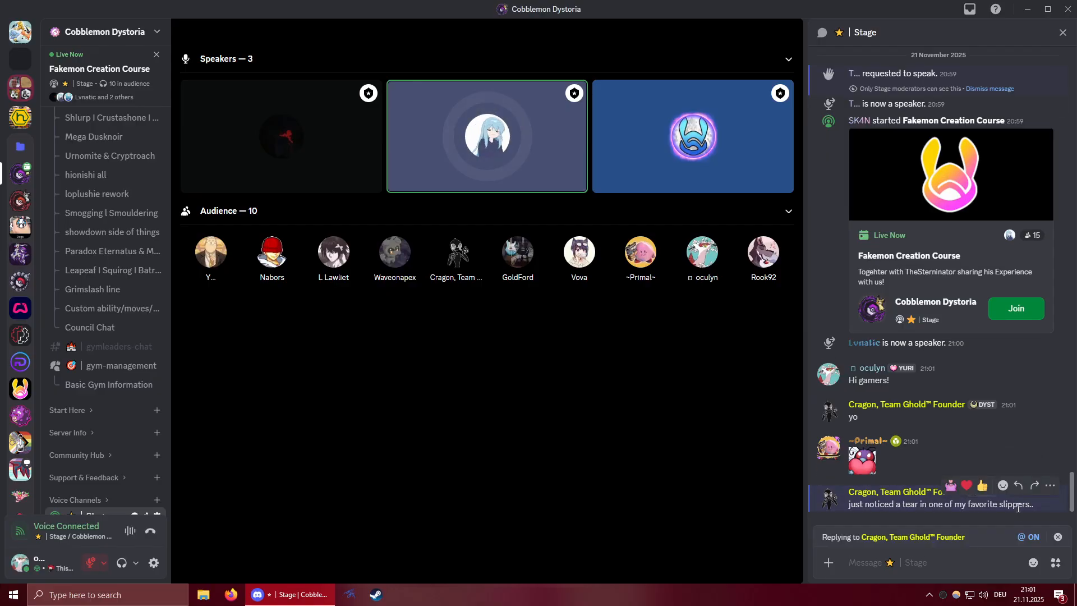
{"action": "type", "text": ", thats unlucky"}
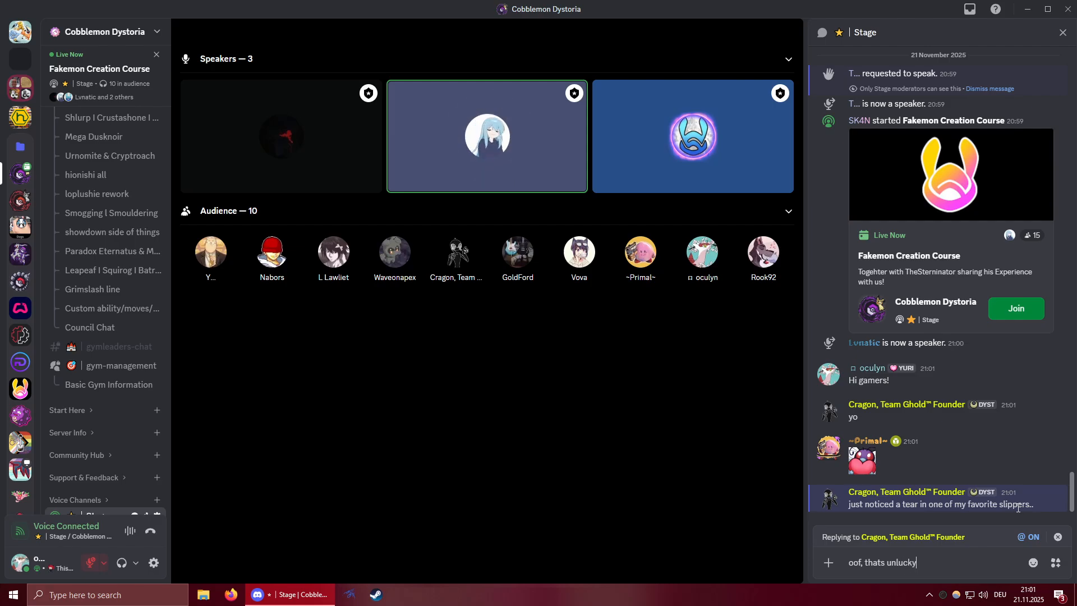
{"action": "key", "text": "Return"}
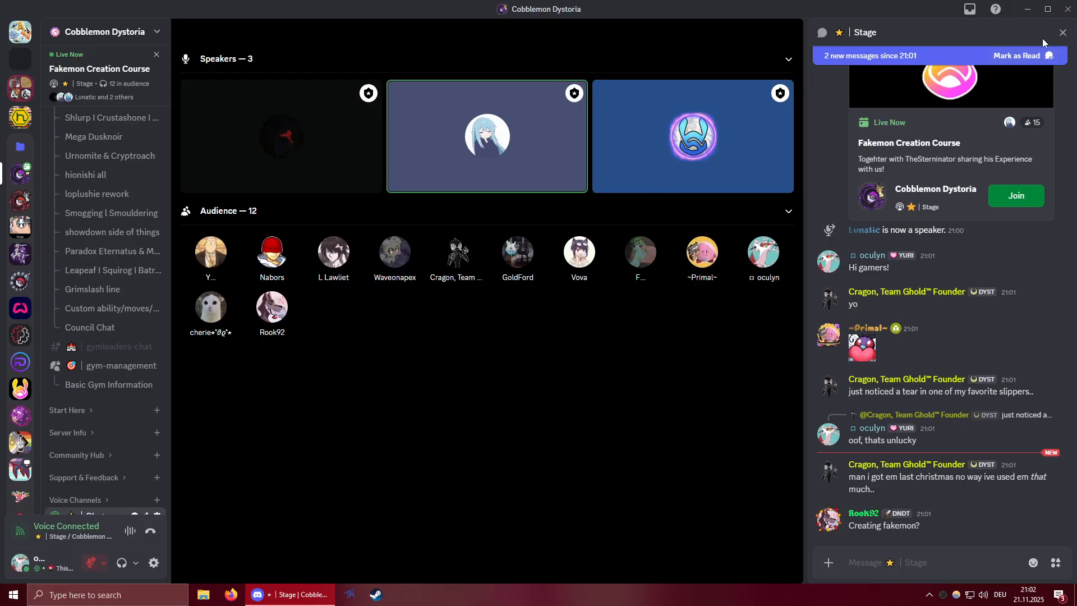
Mark the new chat messages as read and send "I shall be recording this for everyone else.".
{"action": "left_click", "coordinate": [1018, 56]}
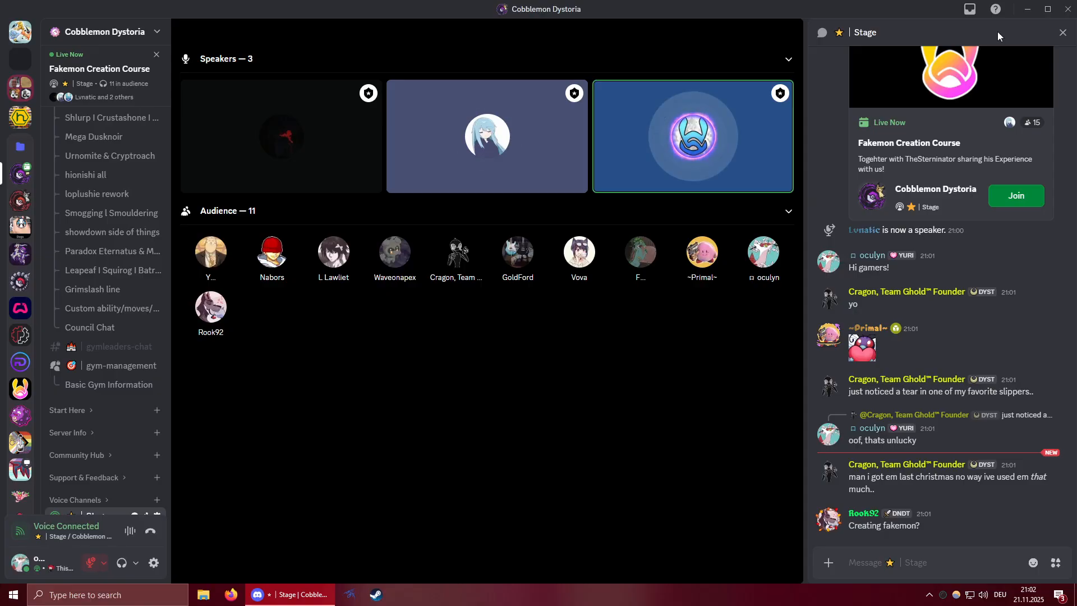
{"action": "left_click", "coordinate": [864, 563]}
{"action": "type", "text": "I shall be recordin"}
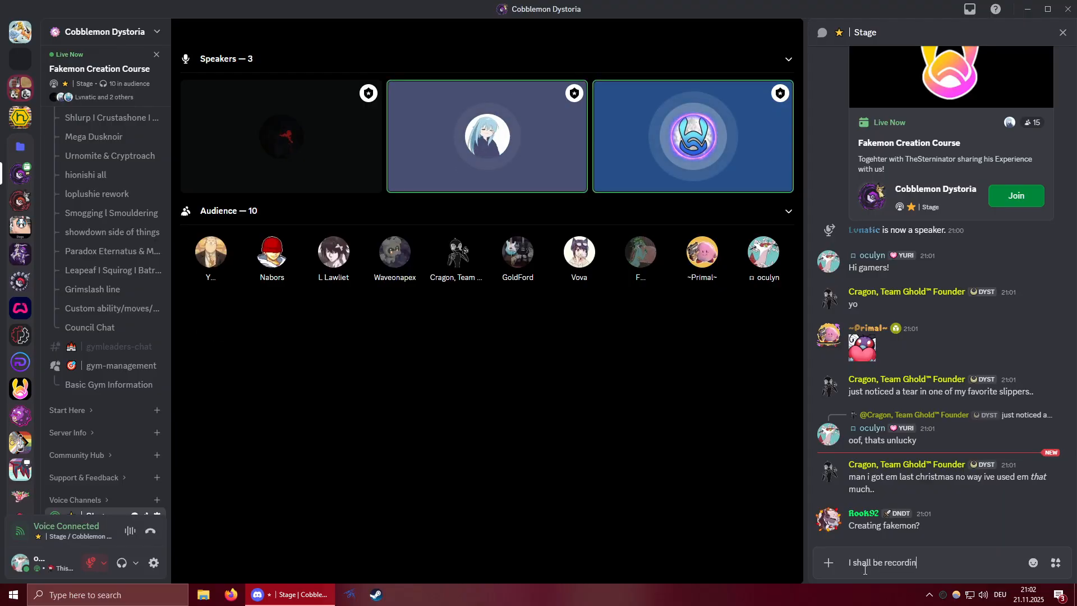
{"action": "type", "text": "g this for every"}
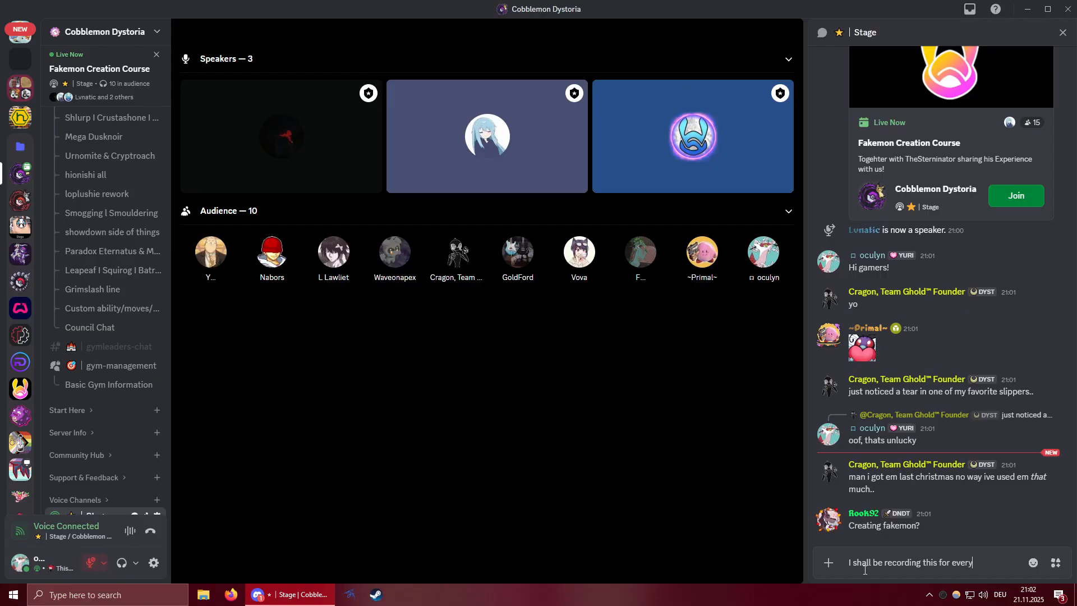
{"action": "type", "text": "one else."}
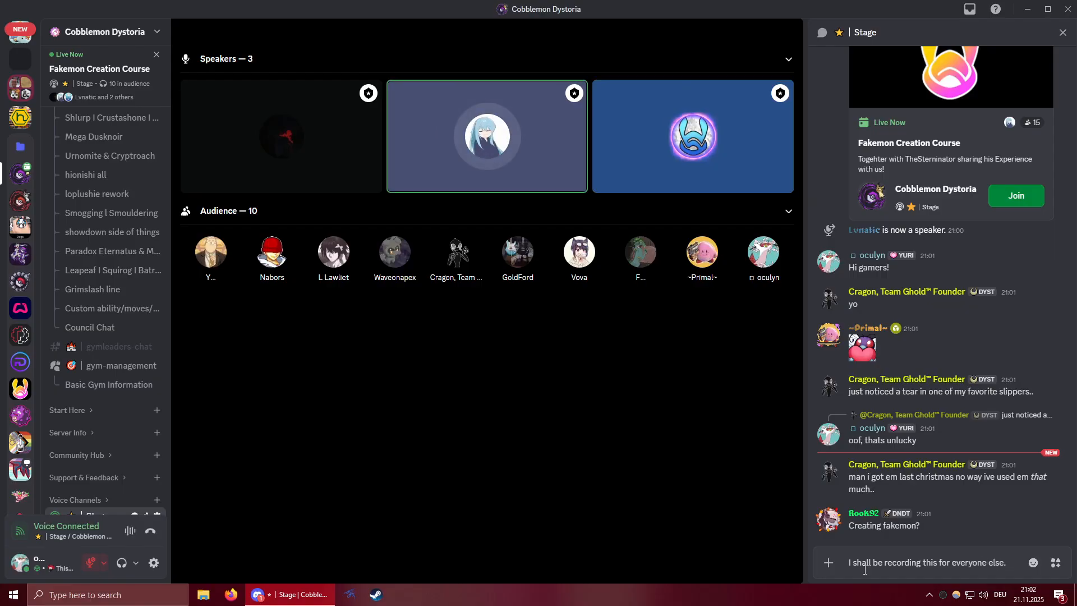
{"action": "key", "text": "Return"}
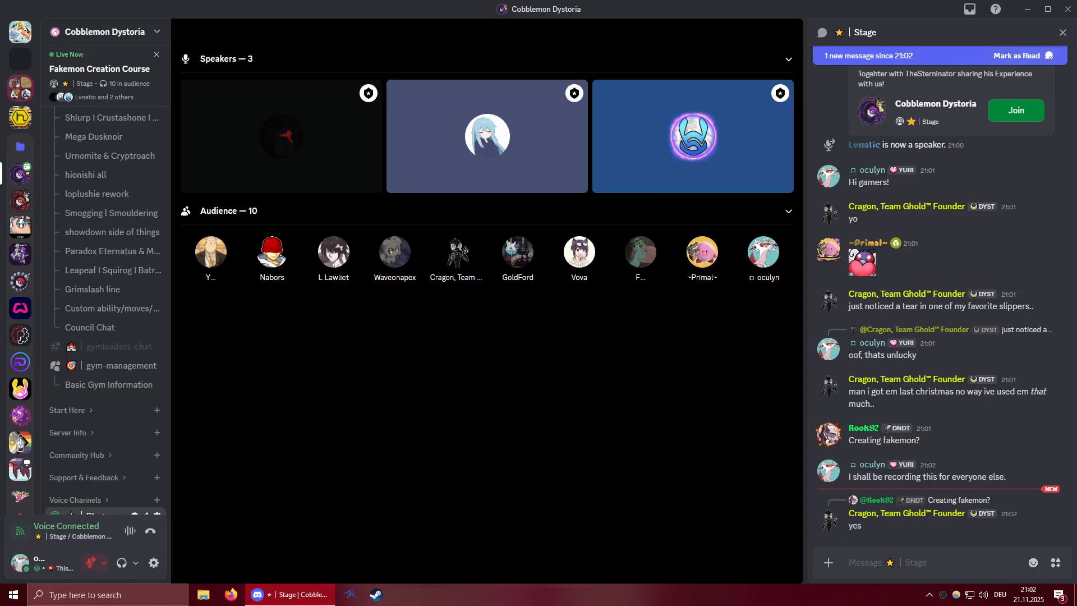
{"action": "mouse_move", "coordinate": [718, 163]}
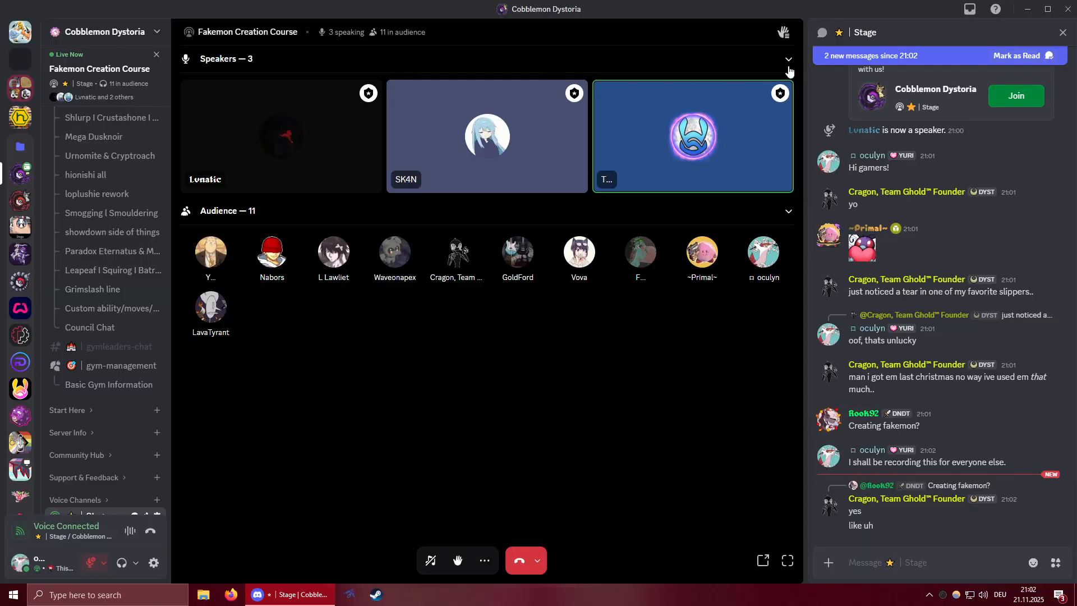
{"action": "scroll", "coordinate": [111, 229], "scroll_direction": "up", "scroll_amount": 7}
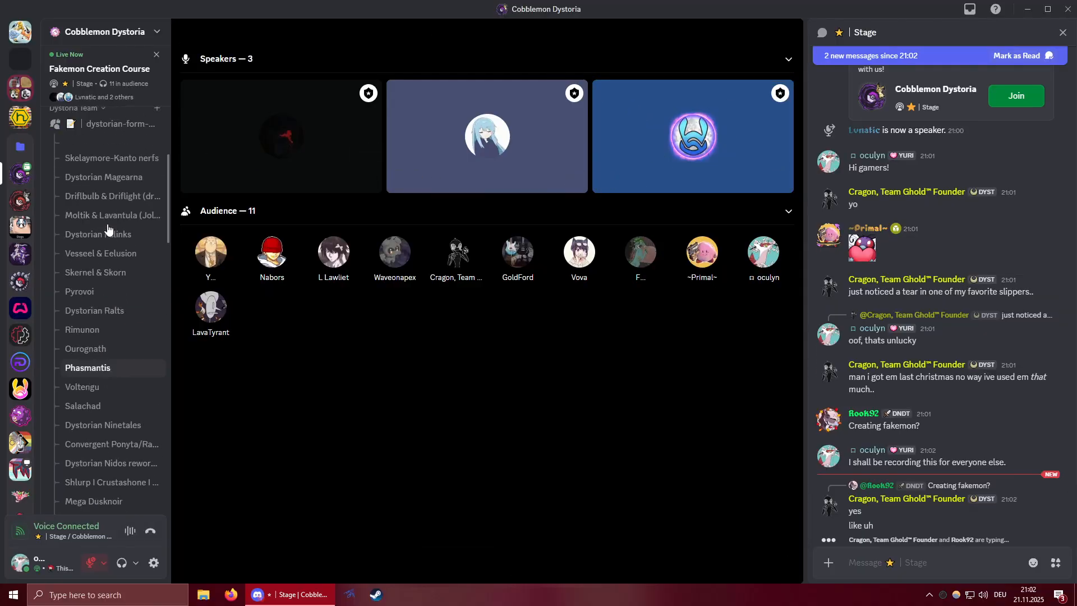
{"action": "scroll", "coordinate": [111, 228], "scroll_direction": "down", "scroll_amount": 3}
{"action": "scroll", "coordinate": [111, 229], "scroll_direction": "down", "scroll_amount": 6}
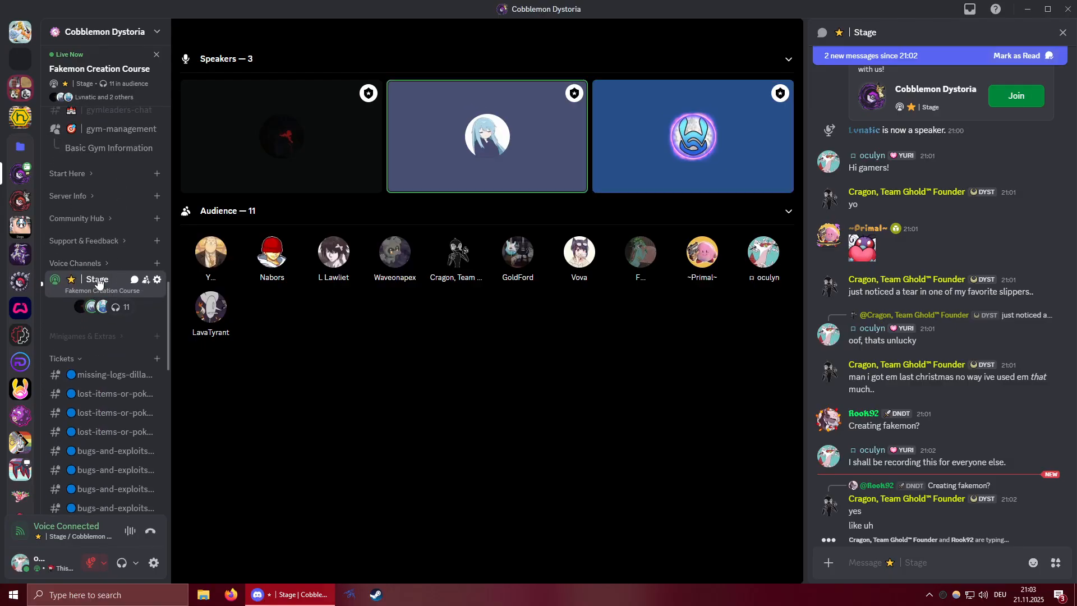
{"action": "left_click", "coordinate": [930, 565]}
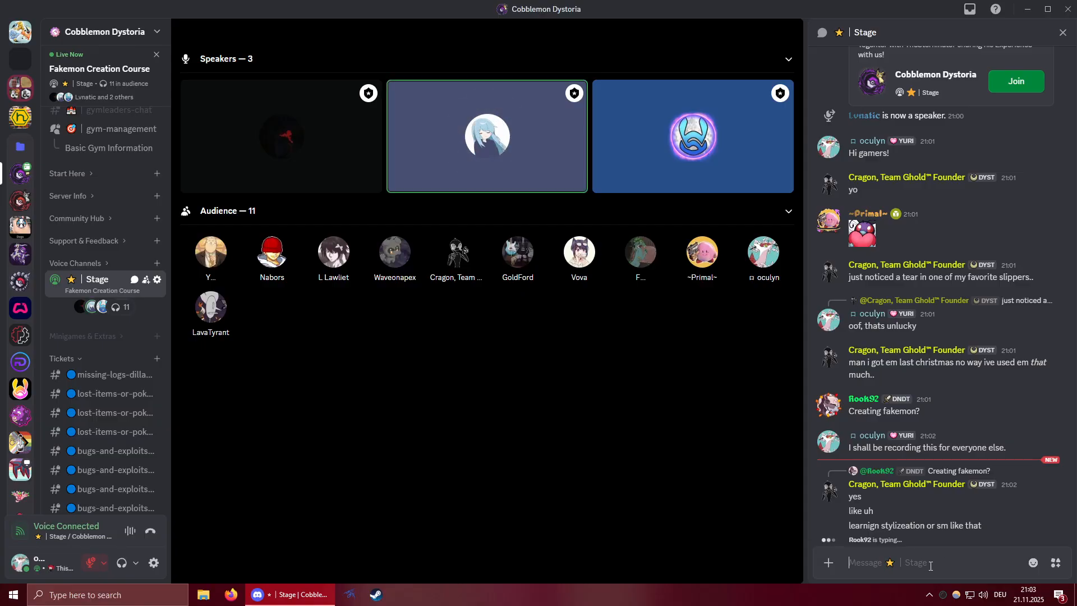
View the profile card and the user options of the speaker on the blue tile.
{"action": "left_click", "coordinate": [687, 143]}
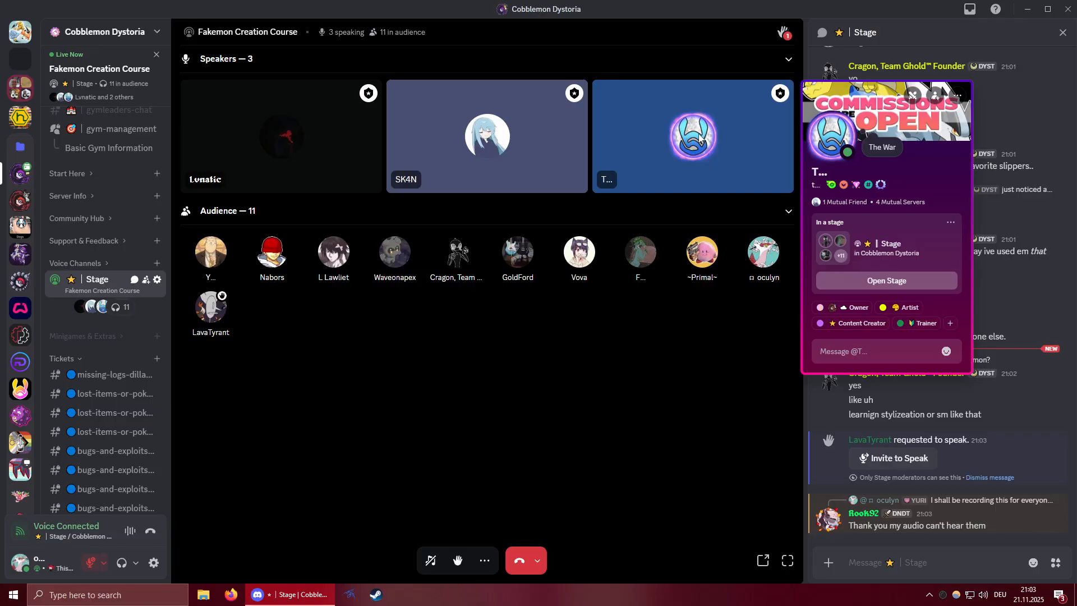
{"action": "right_click", "coordinate": [700, 139]}
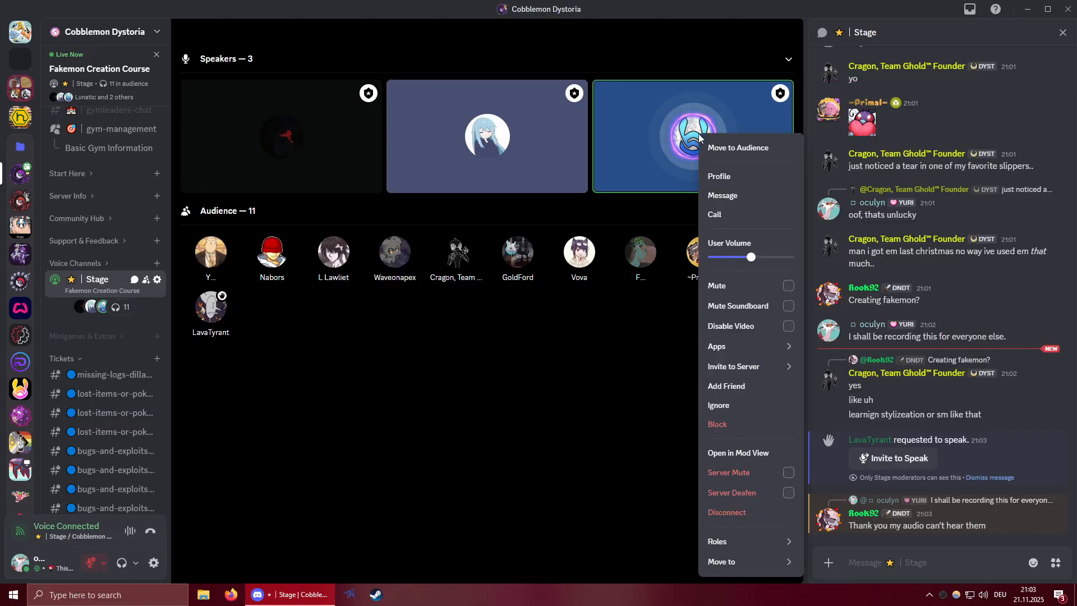
{"action": "left_click", "coordinate": [927, 567]}
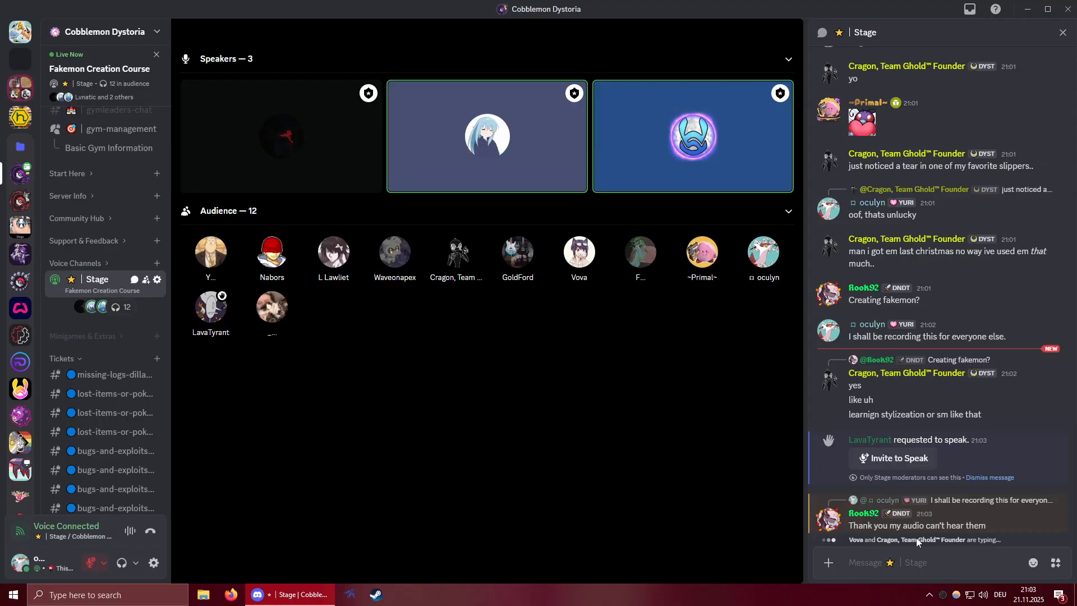
Check the profile of the audience member asking to speak and dismiss the speak-request notice in the chat.
{"action": "left_click", "coordinate": [870, 440]}
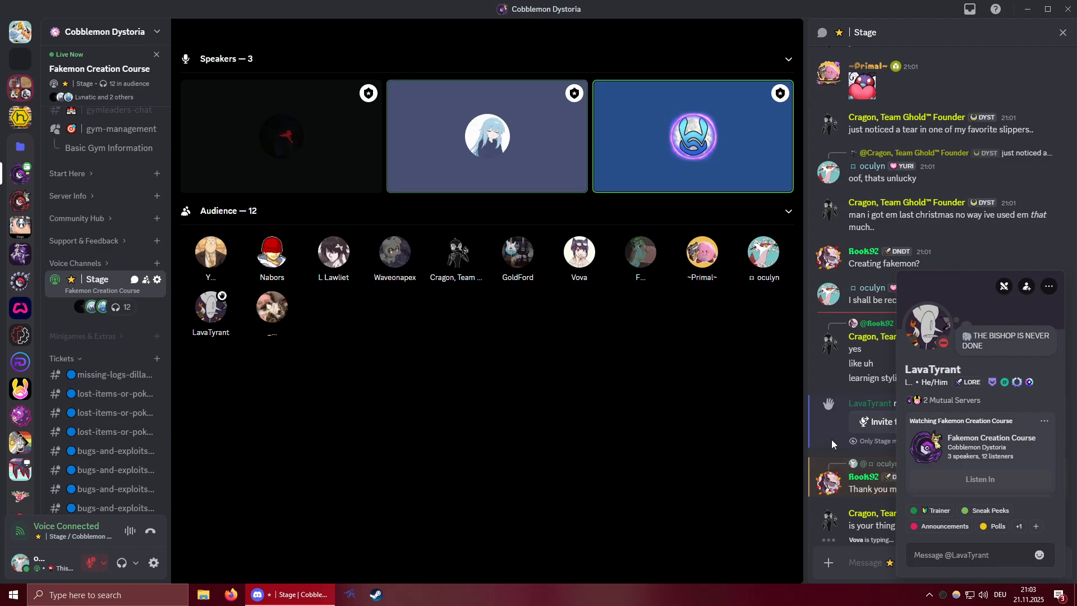
{"action": "left_click", "coordinate": [830, 438]}
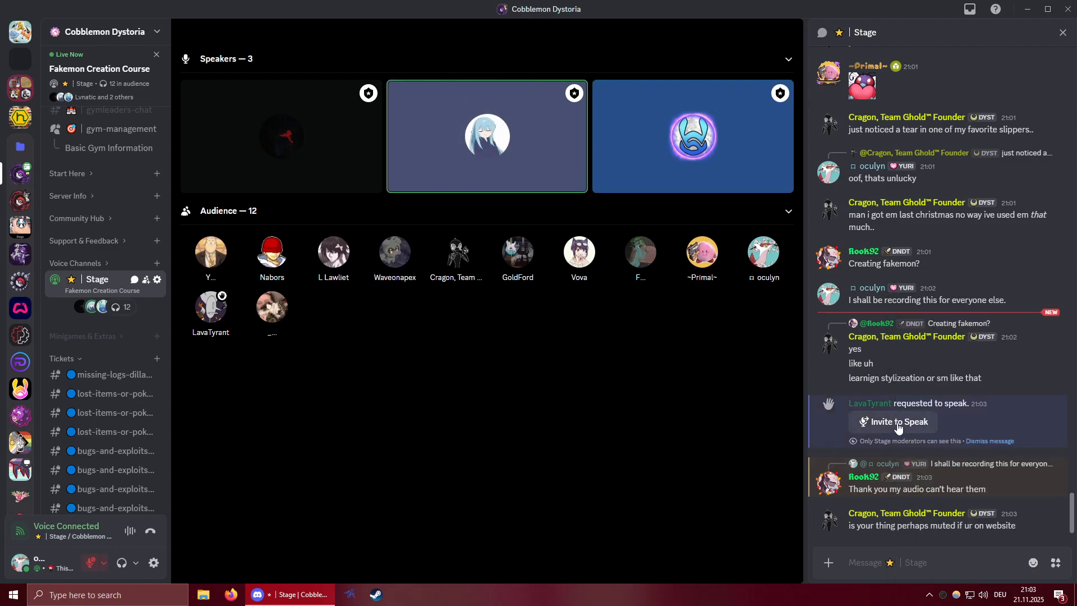
{"action": "left_click", "coordinate": [990, 442]}
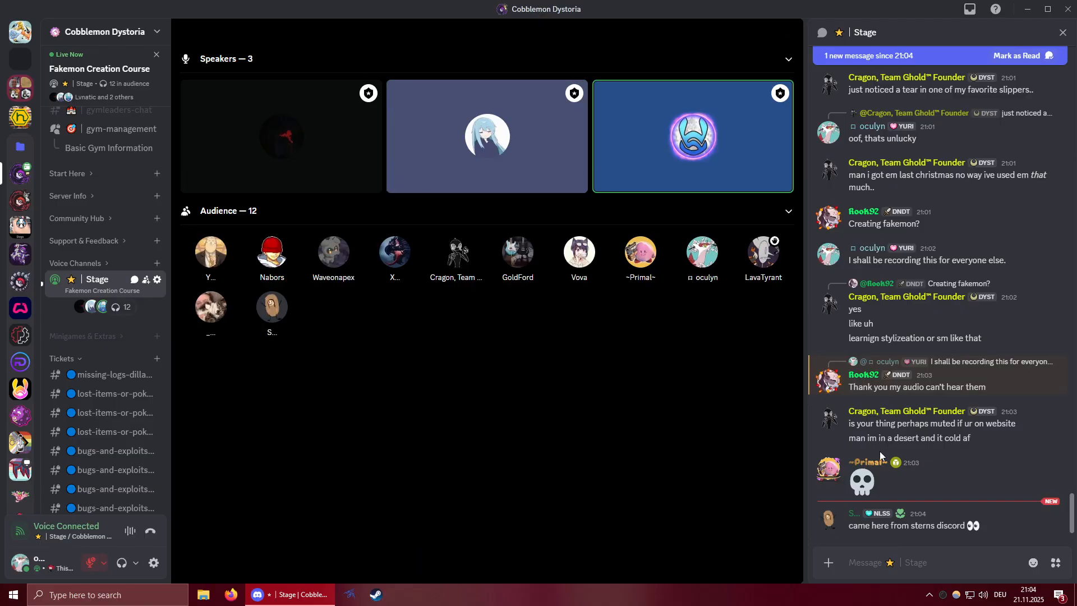
Send the message "welcome!" in the Stage chat to greet the newcomer.
{"action": "type", "text": "wel"}
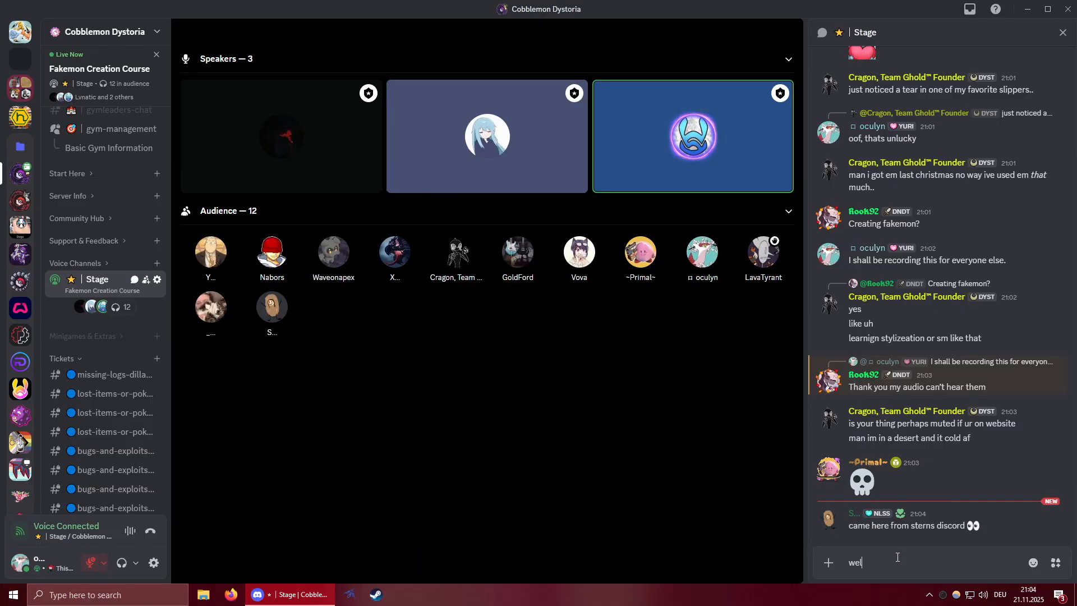
{"action": "type", "text": "come!"}
{"action": "key", "text": "Return"}
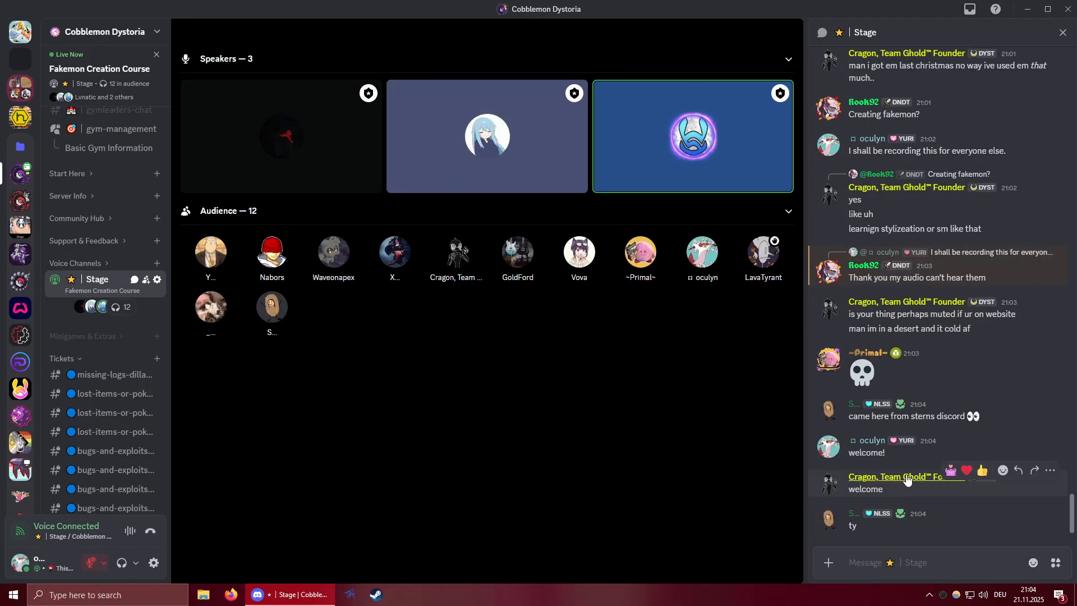
Look through both user option lists of the blue-tile speaker on the stage and close them without choosing anything.
{"action": "mouse_move", "coordinate": [699, 133]}
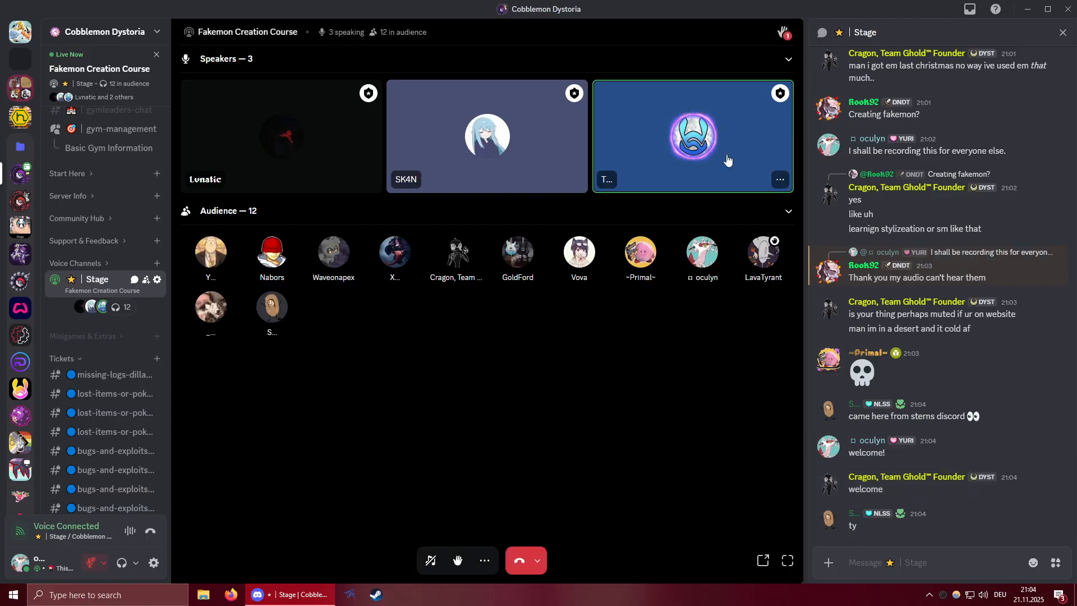
{"action": "left_click", "coordinate": [779, 180]}
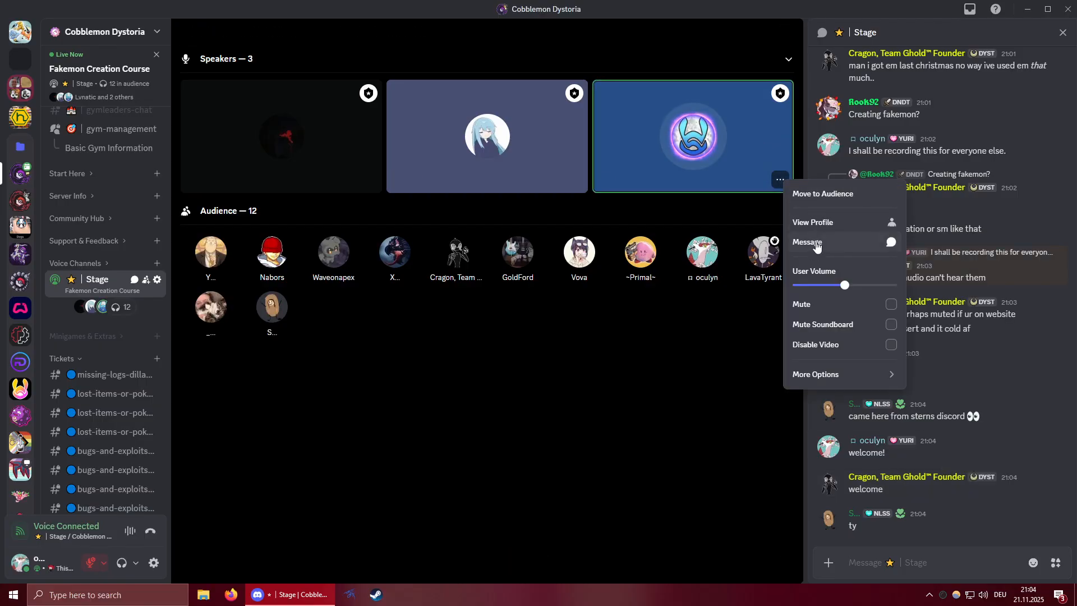
{"action": "mouse_move", "coordinate": [812, 384]}
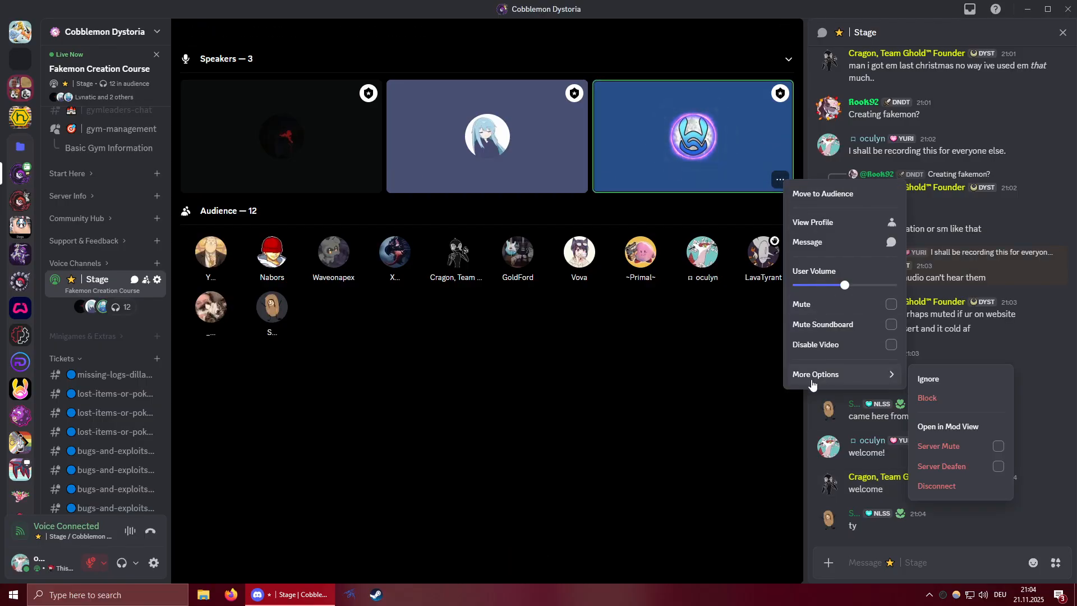
{"action": "left_click", "coordinate": [967, 347]}
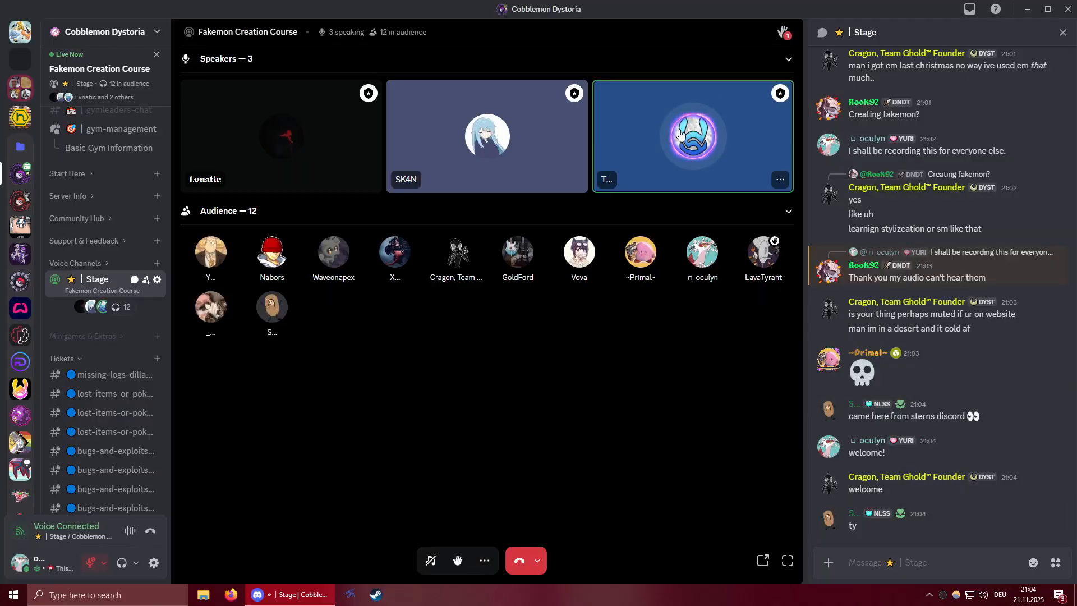
{"action": "right_click", "coordinate": [695, 130]}
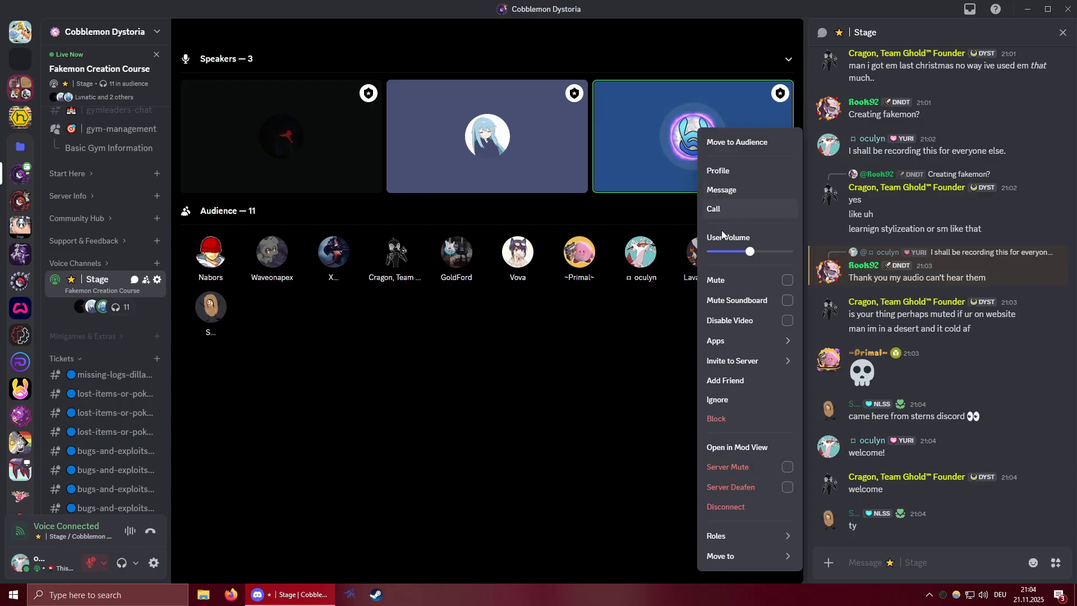
{"action": "left_click", "coordinate": [986, 385]}
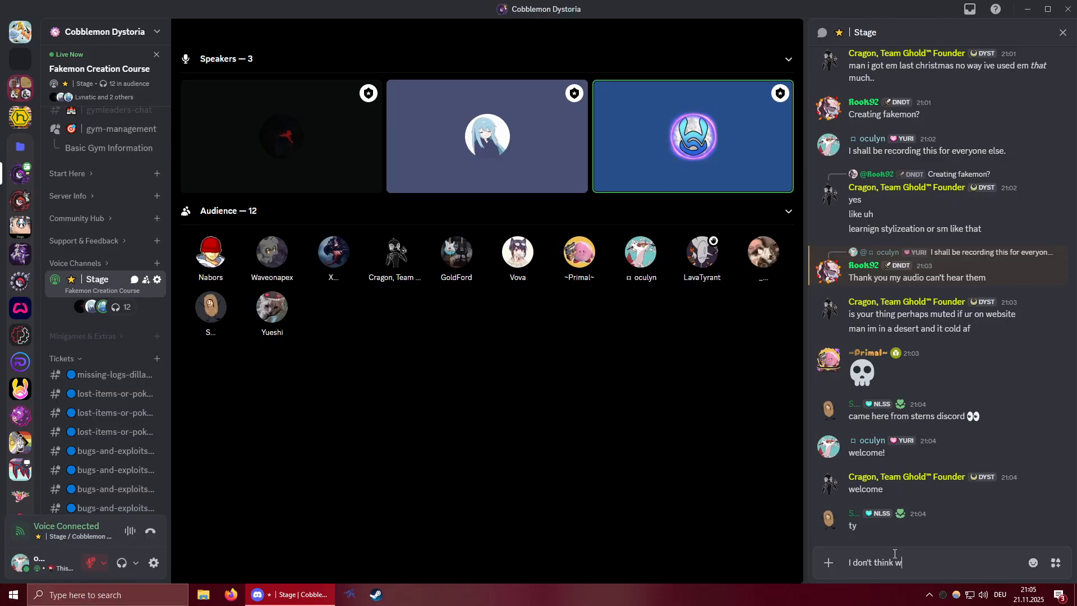
Send a two-line chat message reading "I don't think we can see it" and "unless im silly".
{"action": "key", "text": "shift+Return"}
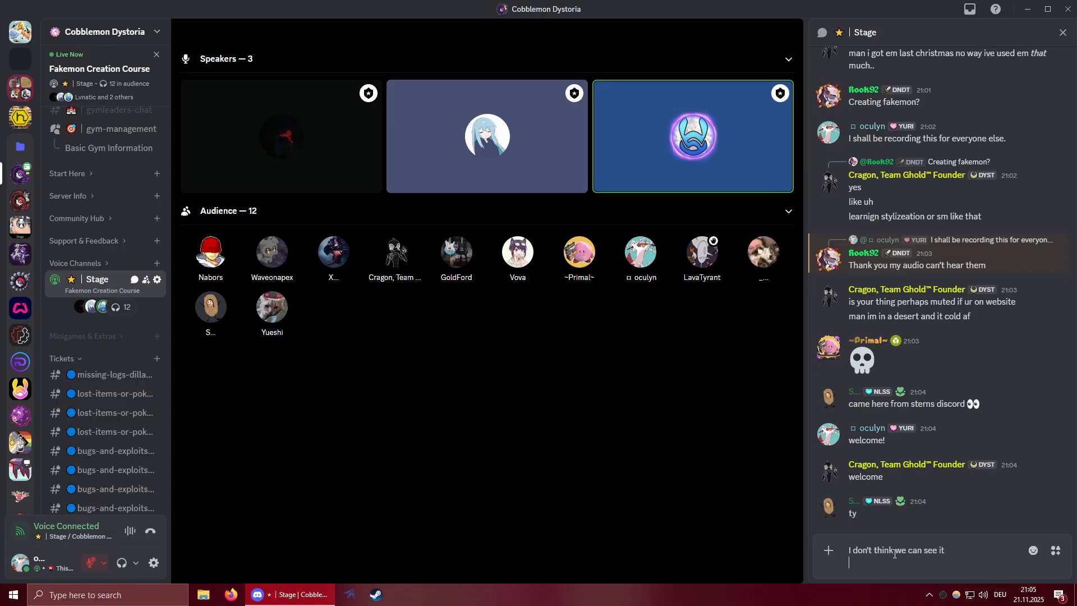
{"action": "type", "text": "unless im silly"}
{"action": "key", "text": "Return"}
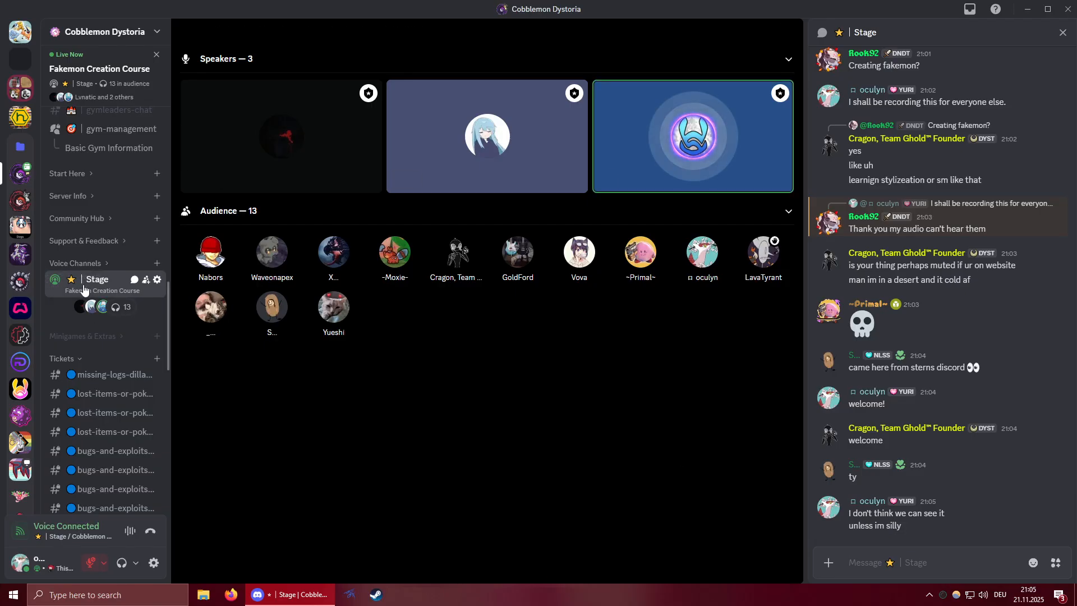
Expand the Voice Channels category and examine the user options of the last speaker listed under Stage.
{"action": "left_click", "coordinate": [82, 264]}
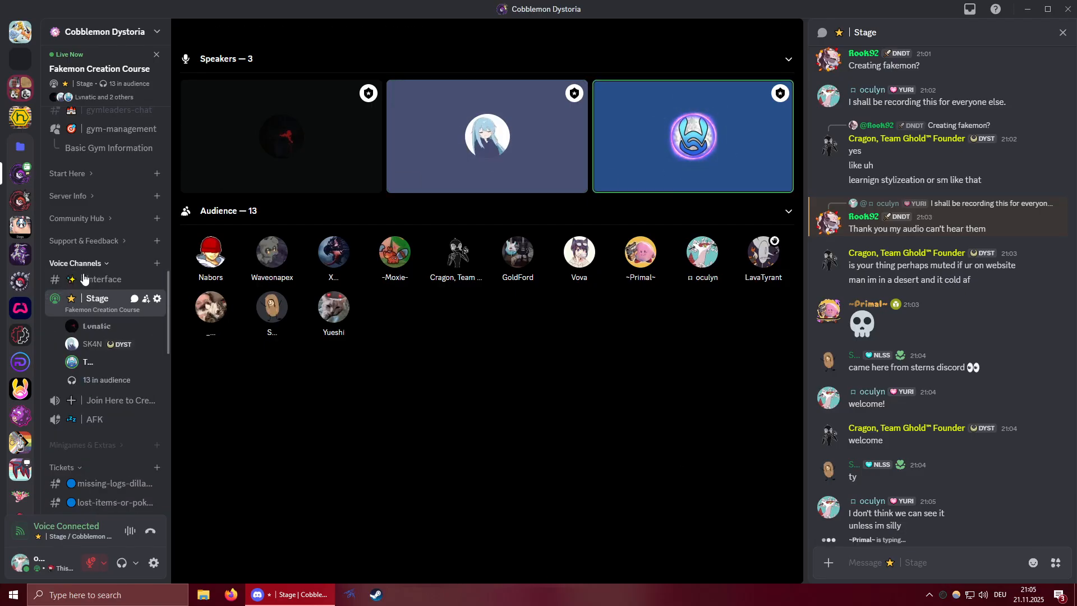
{"action": "right_click", "coordinate": [96, 360]}
{"action": "mouse_move", "coordinate": [125, 345]}
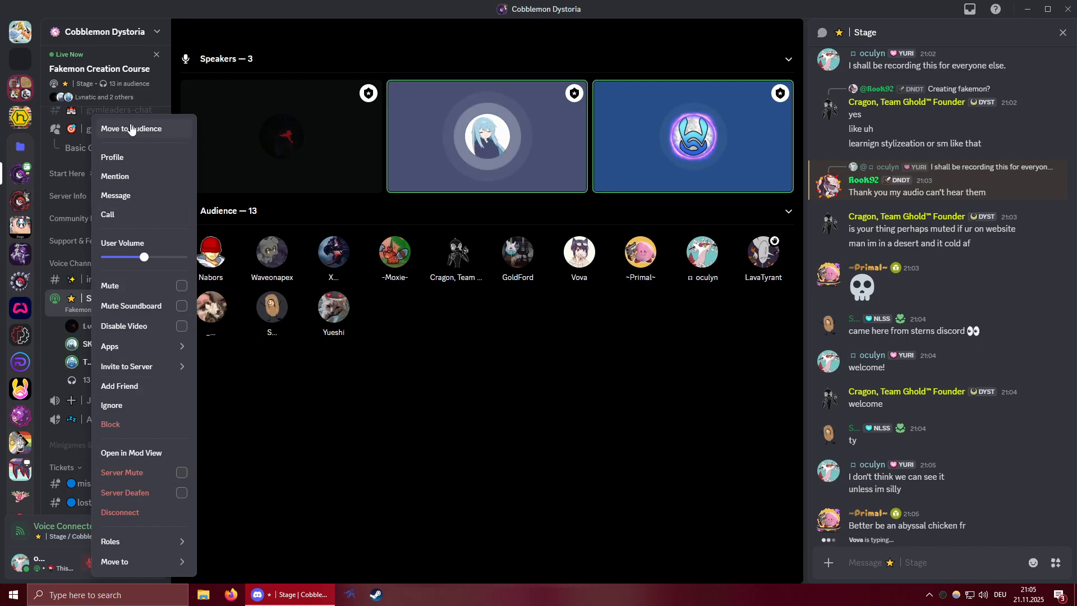
{"action": "left_click", "coordinate": [689, 165]}
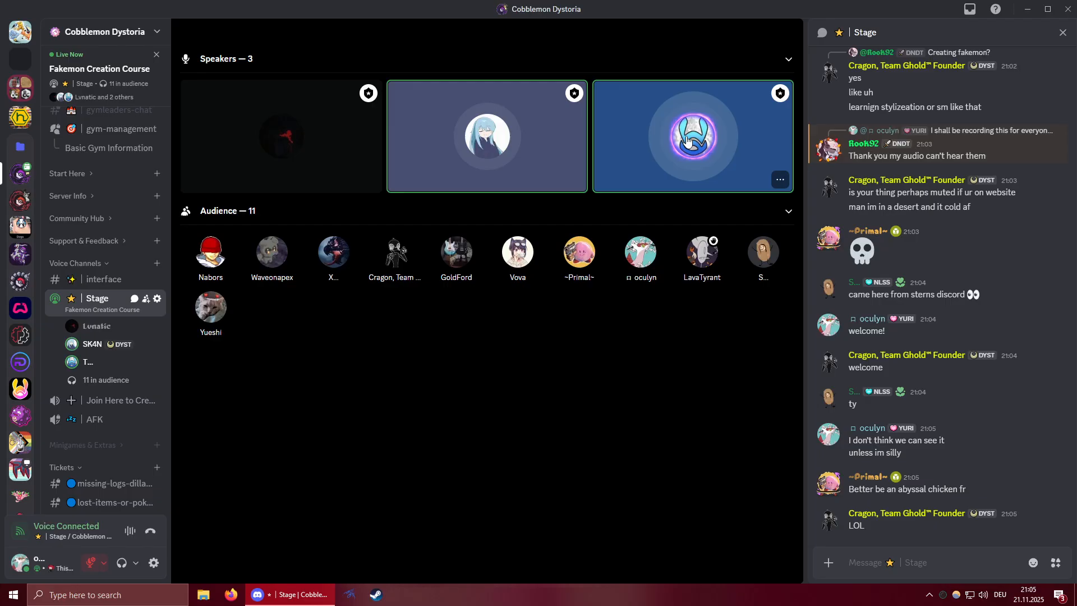
Send the Stage chat message "intellect devourer incoming" and open the speaker's live stream tile.
{"action": "left_click", "coordinate": [875, 567]}
{"action": "type", "text": "intellect d"}
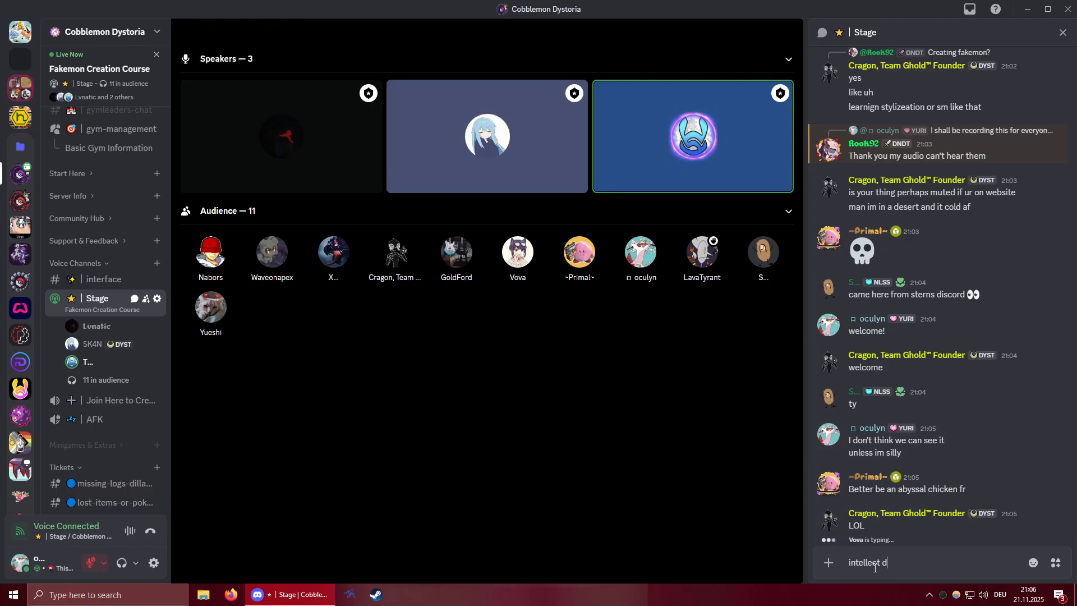
{"action": "type", "text": "evourer inco"}
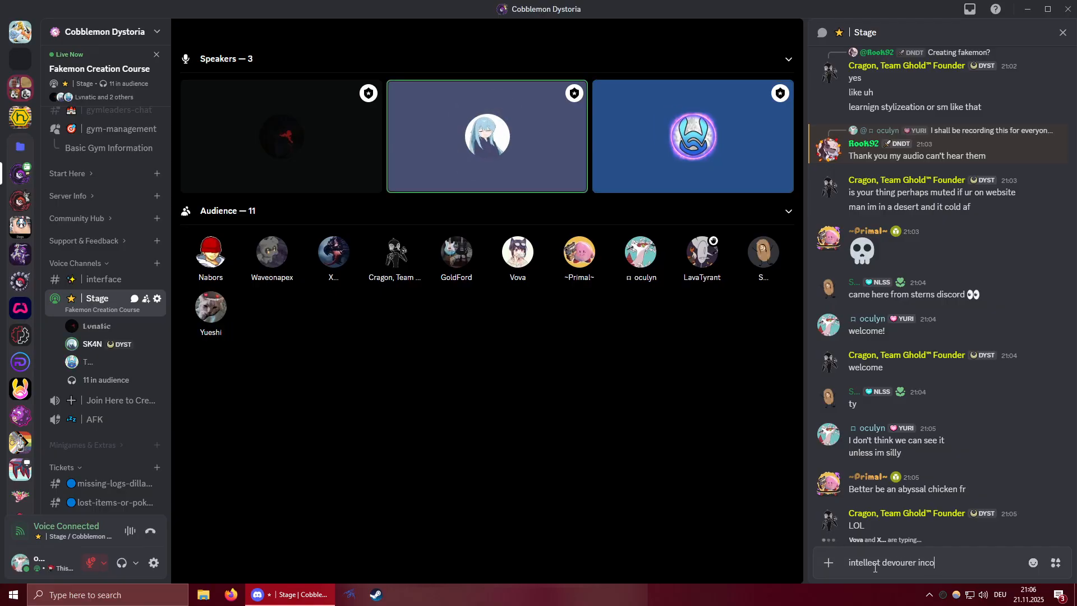
{"action": "type", "text": "ming"}
{"action": "key", "text": "Return"}
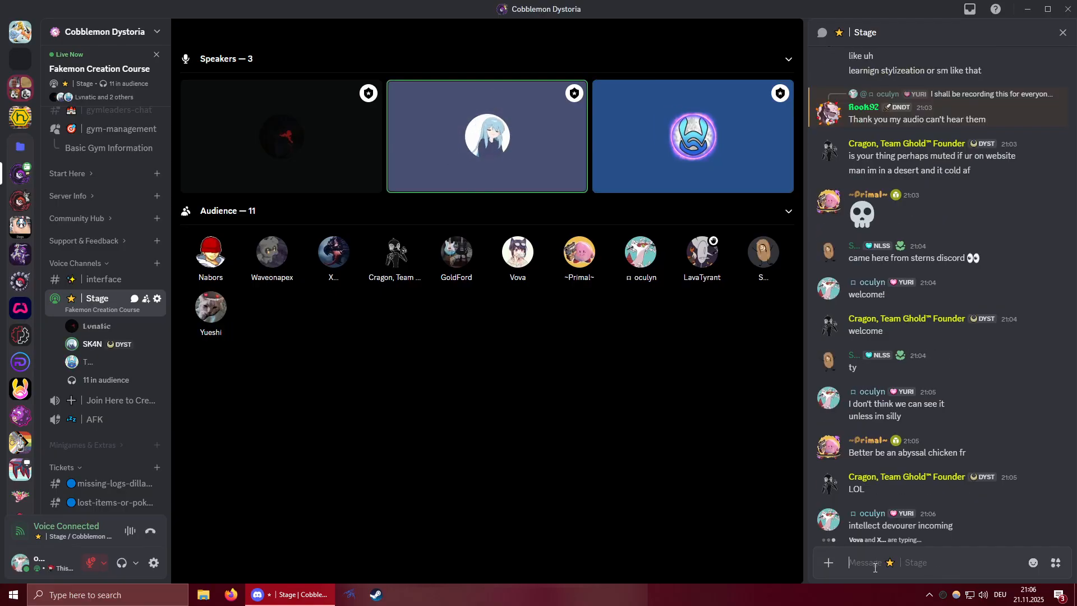
{"action": "left_click", "coordinate": [316, 134]}
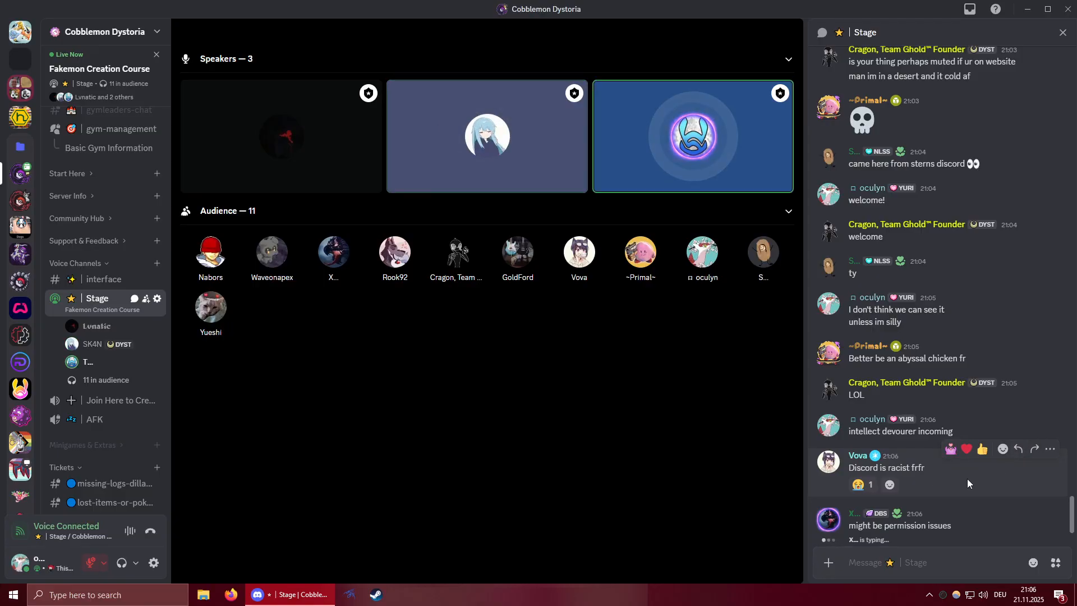
Go through the blue-tile speaker's user options on the stage again and close them without choosing anything.
{"action": "mouse_move", "coordinate": [685, 486]}
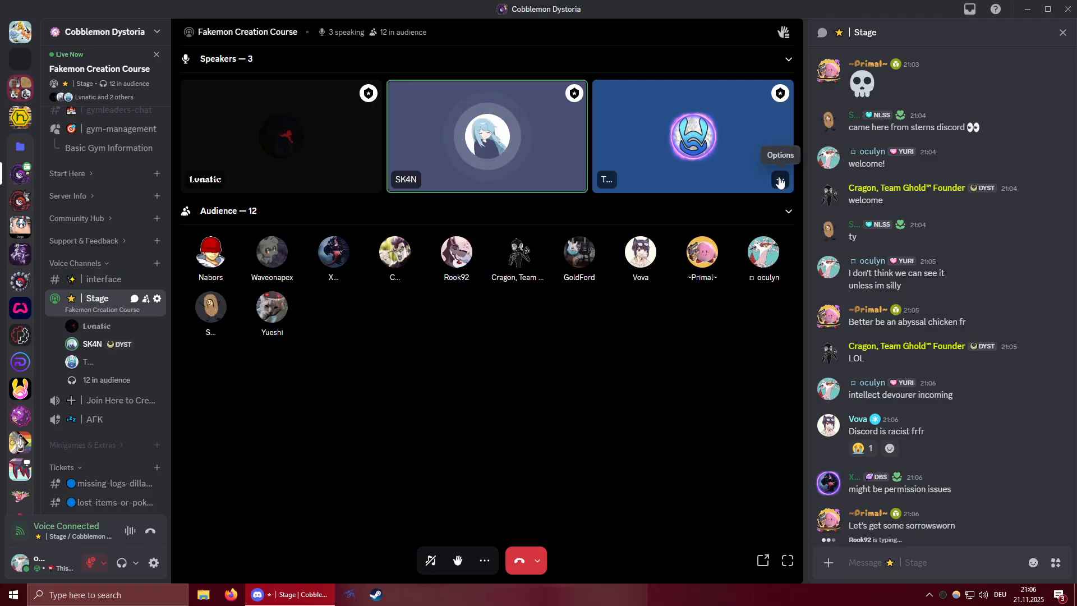
{"action": "right_click", "coordinate": [693, 135]}
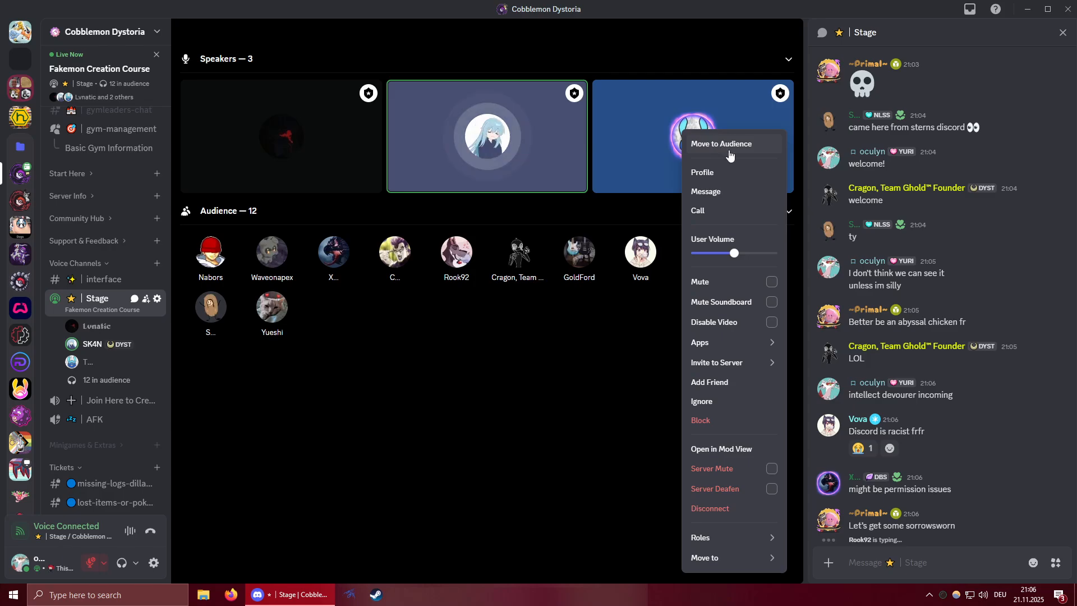
{"action": "mouse_move", "coordinate": [725, 343]}
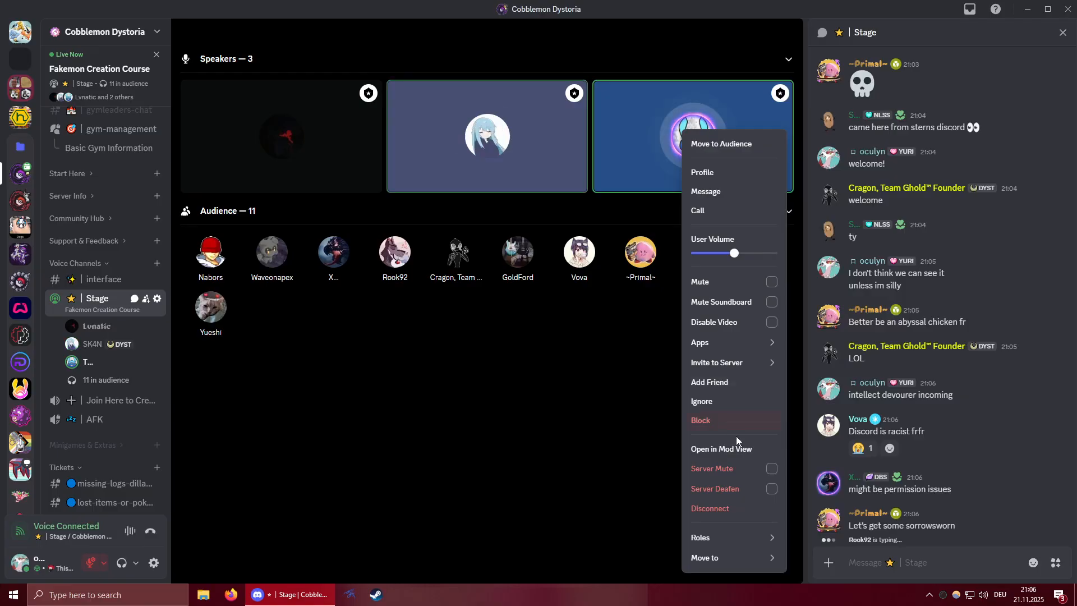
{"action": "mouse_move", "coordinate": [729, 561]}
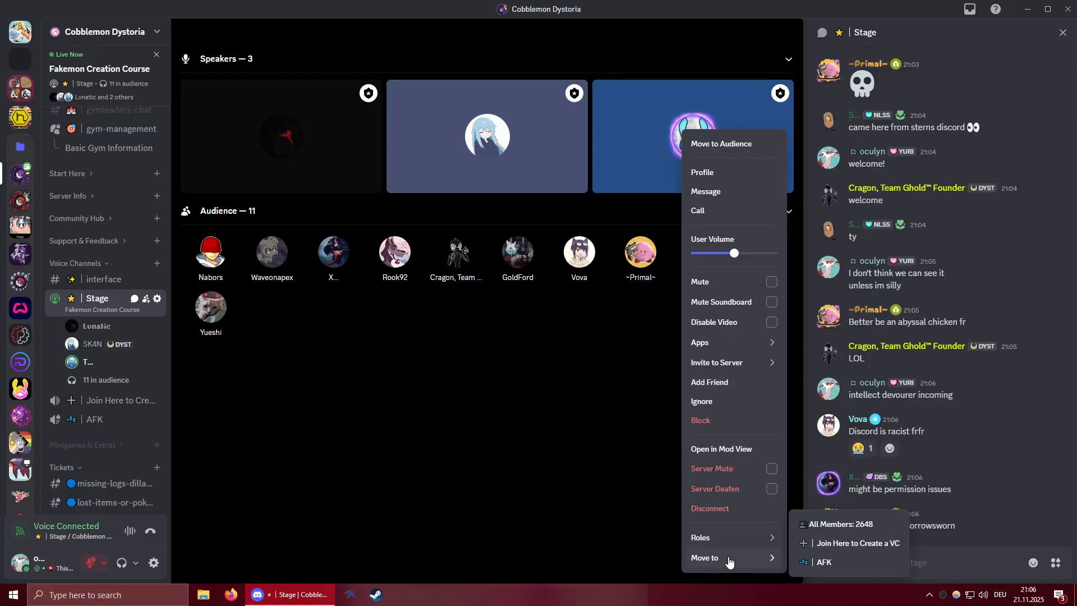
{"action": "left_click", "coordinate": [527, 432]}
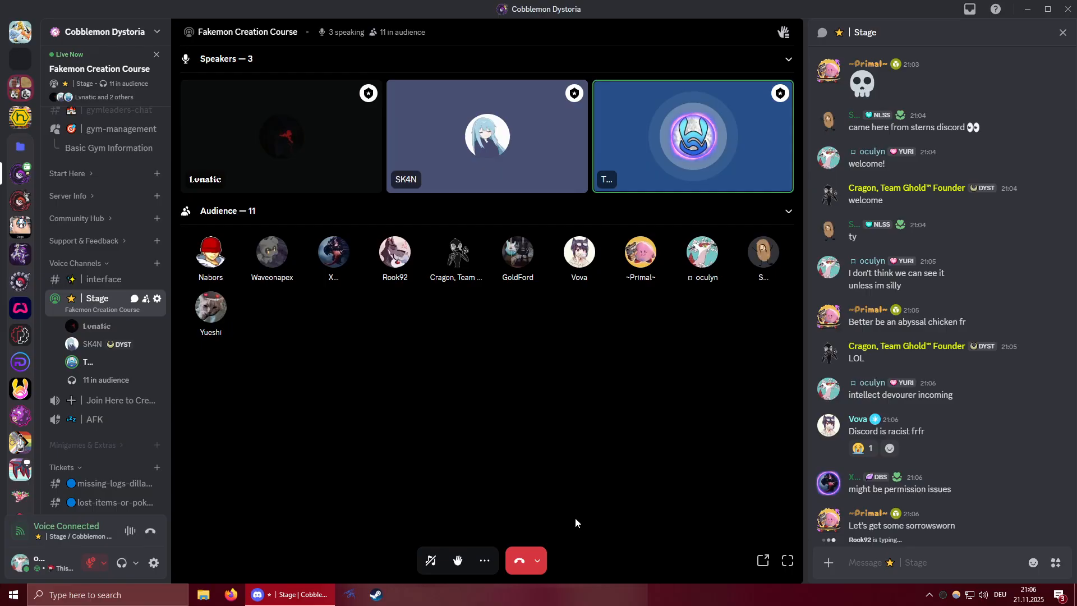
Look at the Voice & Video settings, dismiss the notice about settings being under construction, and close the settings.
{"action": "left_click", "coordinate": [485, 560]}
{"action": "mouse_move", "coordinate": [473, 446]}
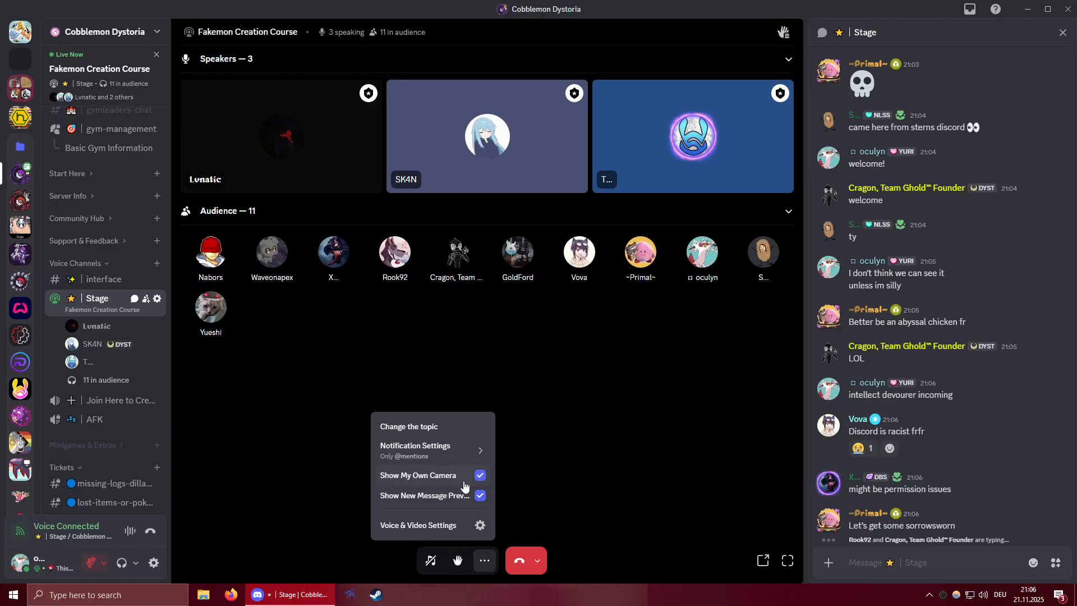
{"action": "left_click", "coordinate": [442, 526]}
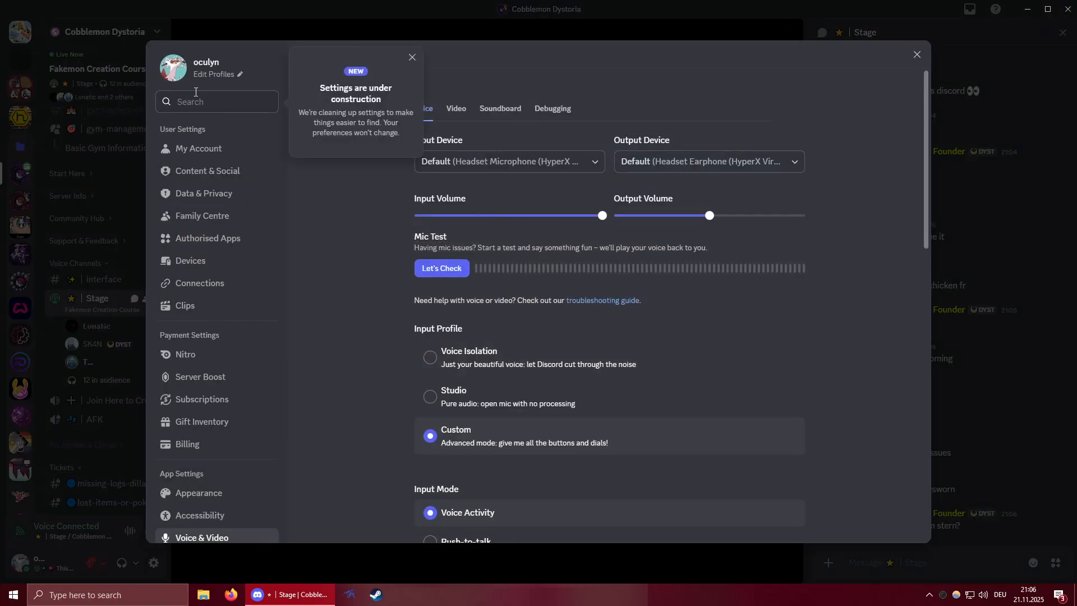
{"action": "left_click", "coordinate": [410, 57]}
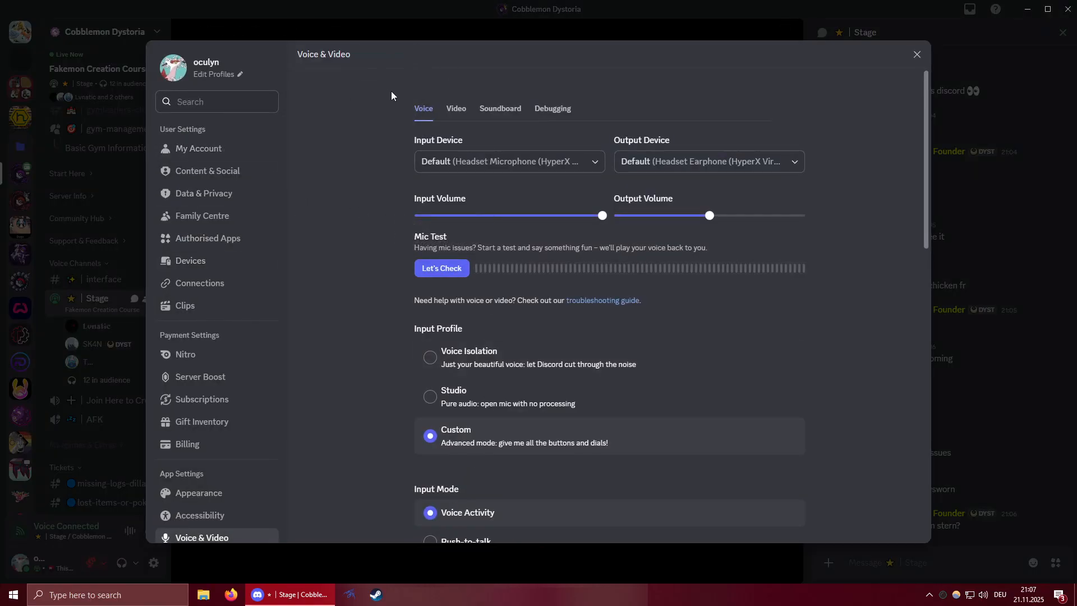
{"action": "left_click", "coordinate": [917, 55]}
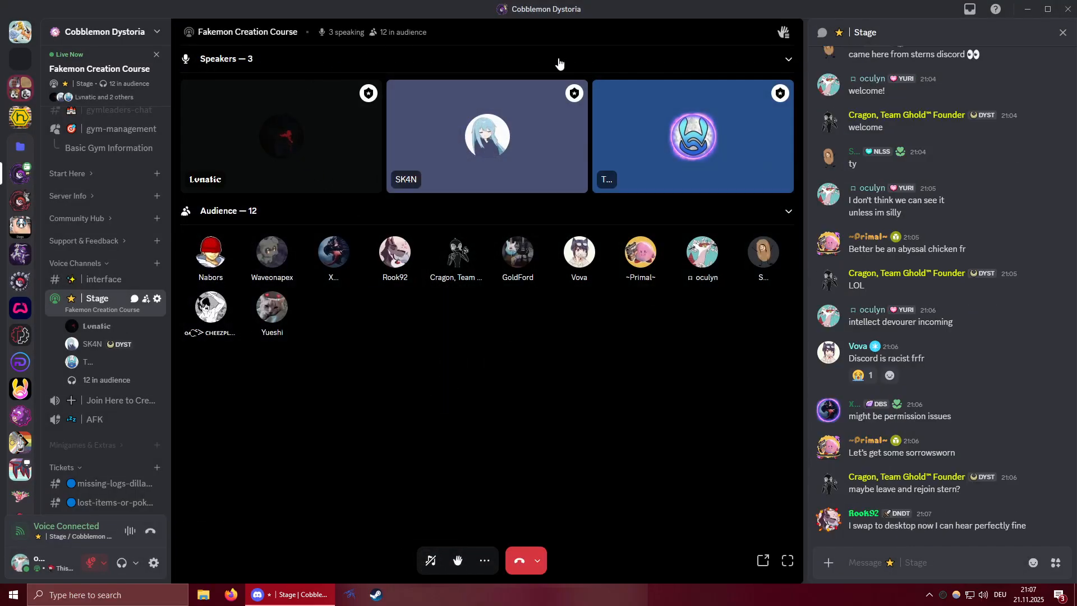
{"action": "left_click", "coordinate": [784, 34]}
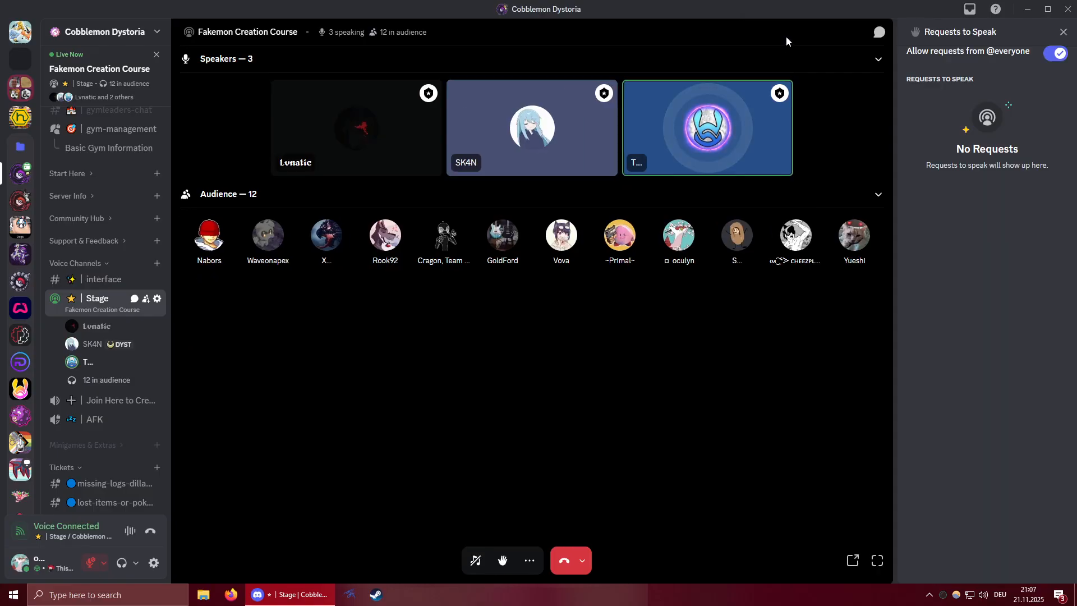
{"action": "left_click", "coordinate": [1055, 54]}
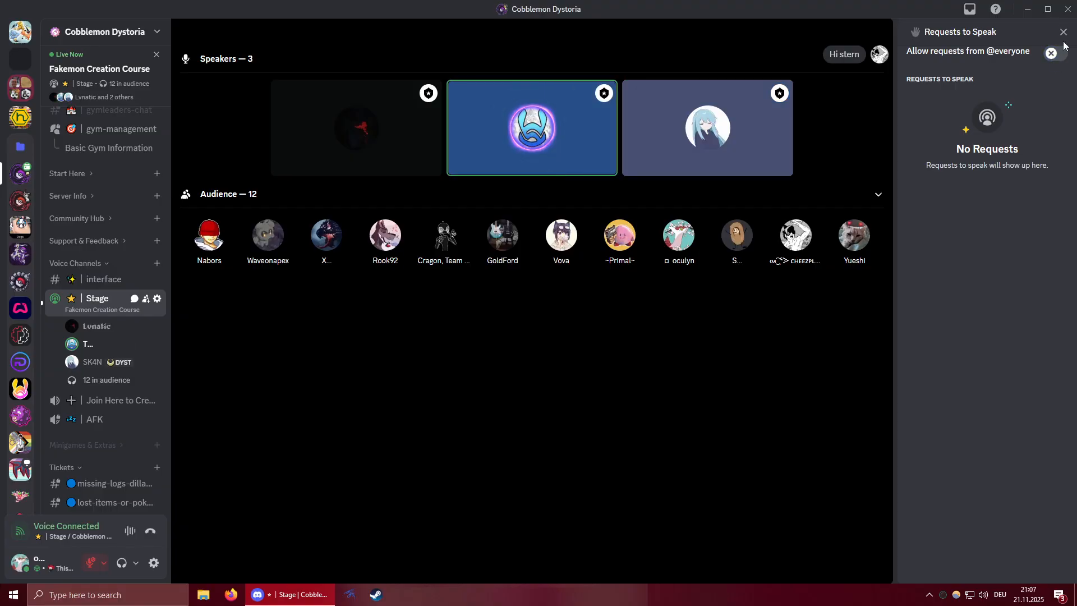
{"action": "left_click", "coordinate": [1063, 32]}
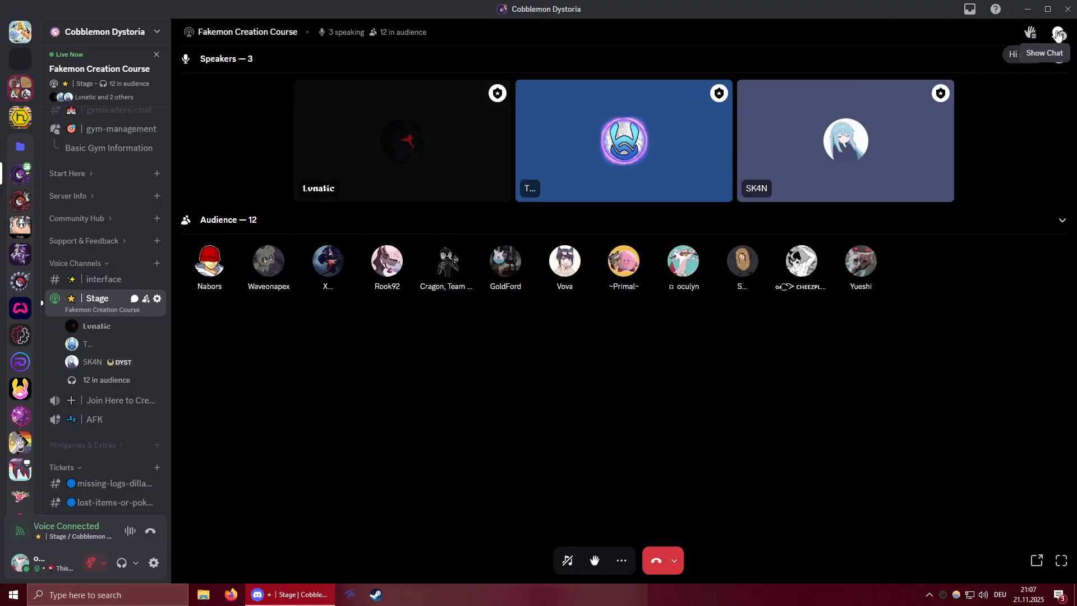
{"action": "left_click", "coordinate": [1057, 33]}
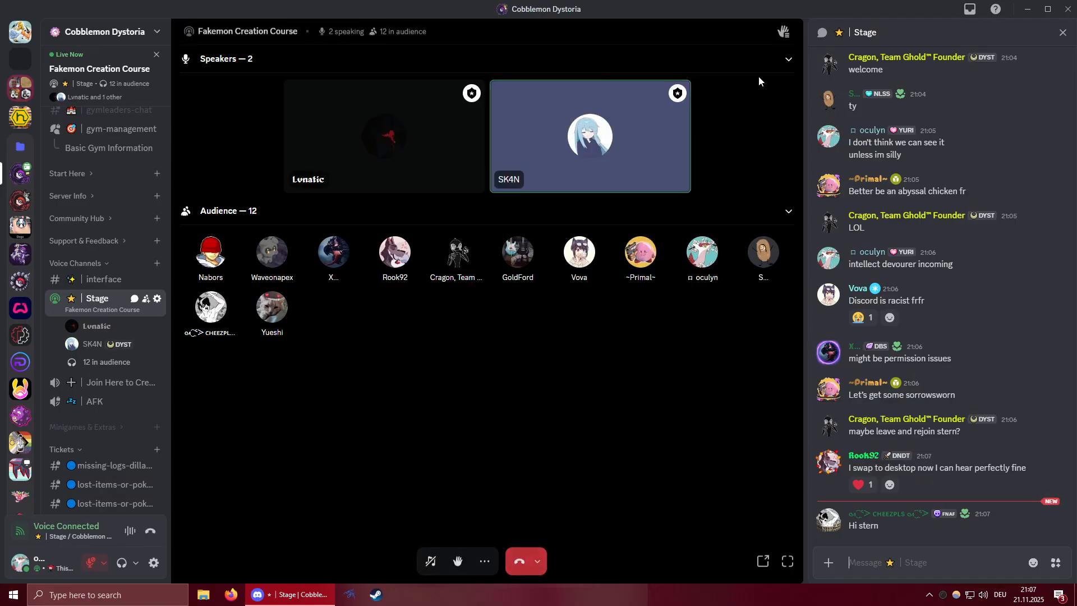
{"action": "left_click", "coordinate": [784, 33]}
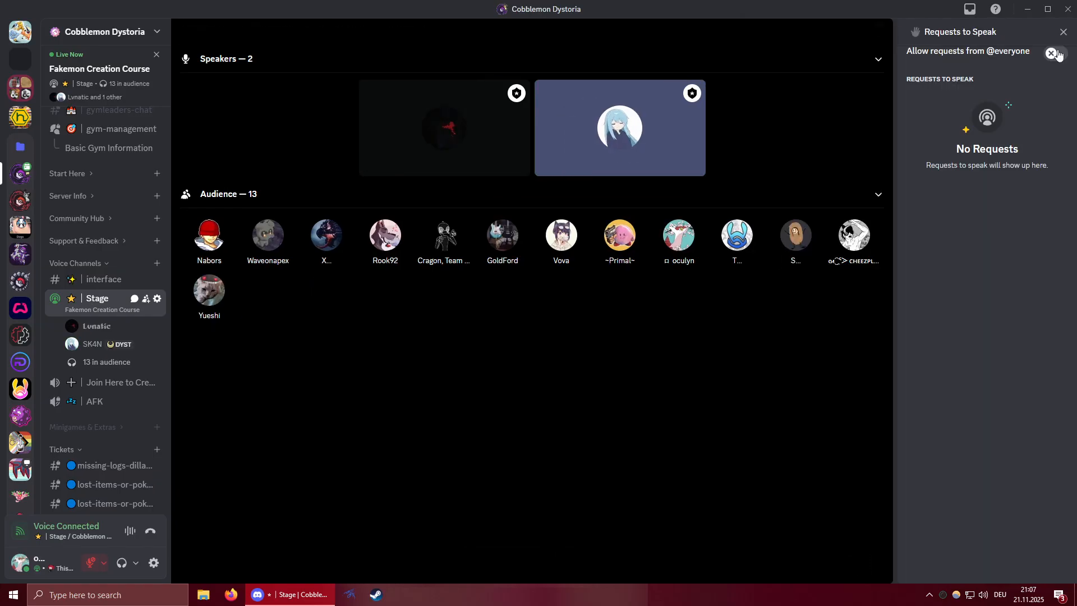
{"action": "left_click", "coordinate": [1063, 33]}
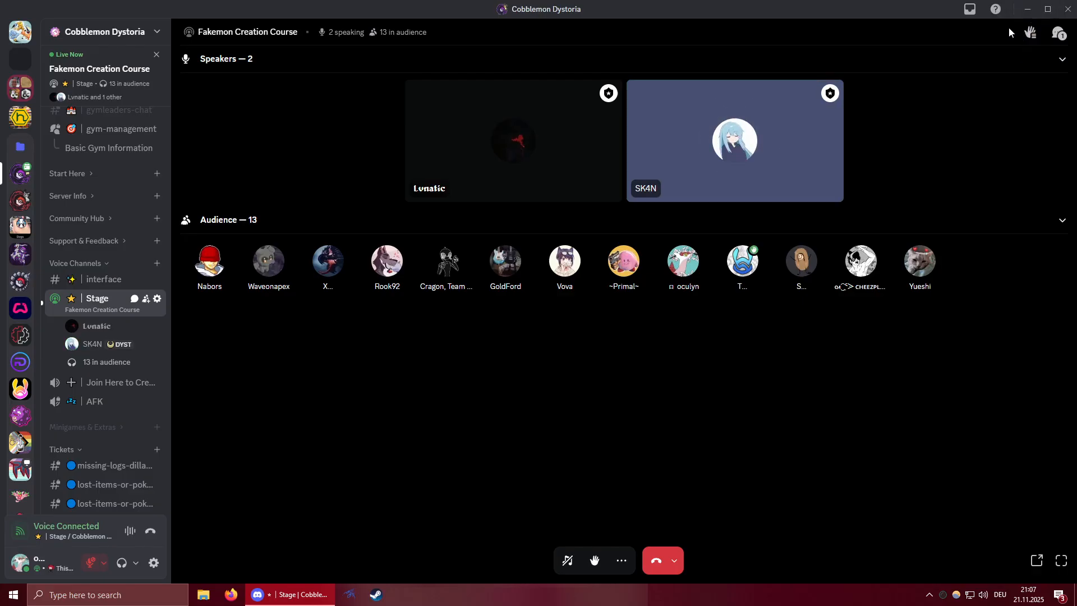
{"action": "left_click", "coordinate": [1030, 34]}
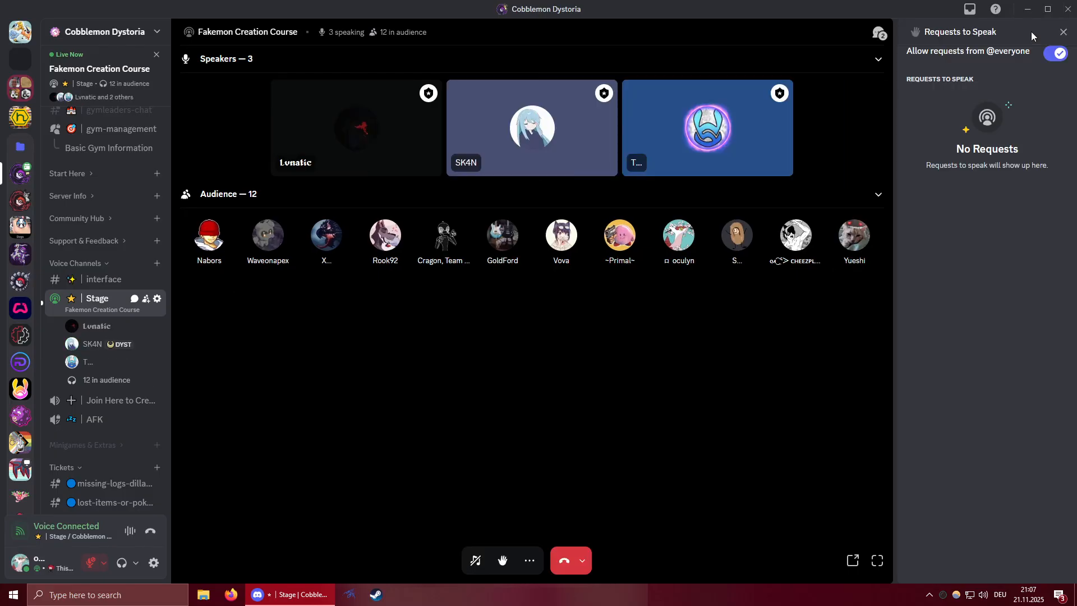
{"action": "left_click", "coordinate": [876, 32]}
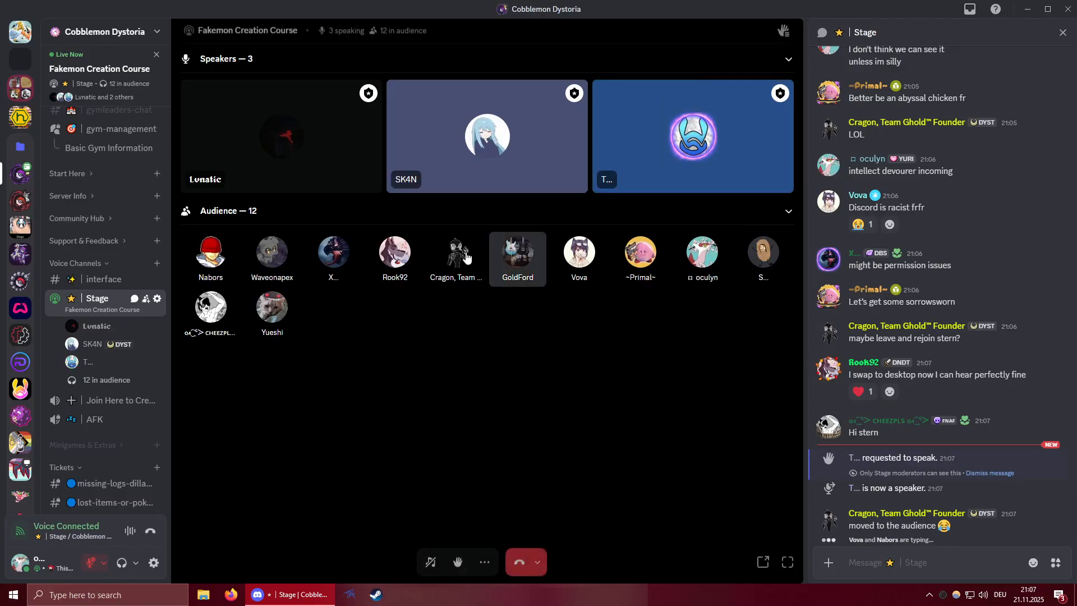
Examine the roles assigned to the blue-tile speaker, and check the stage's additional options without changing anything.
{"action": "right_click", "coordinate": [89, 368]}
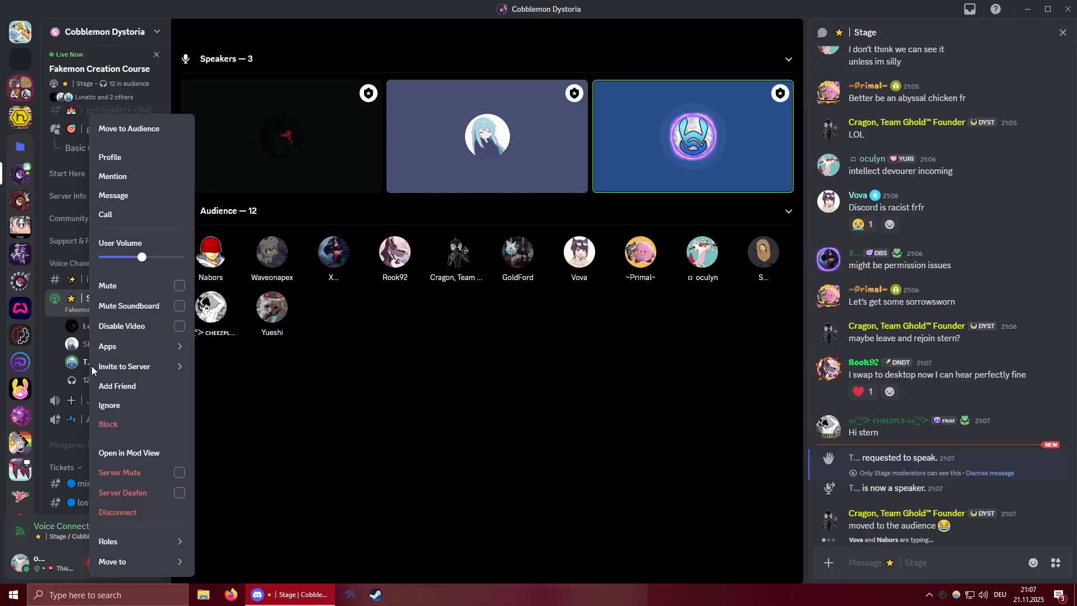
{"action": "mouse_move", "coordinate": [144, 542]}
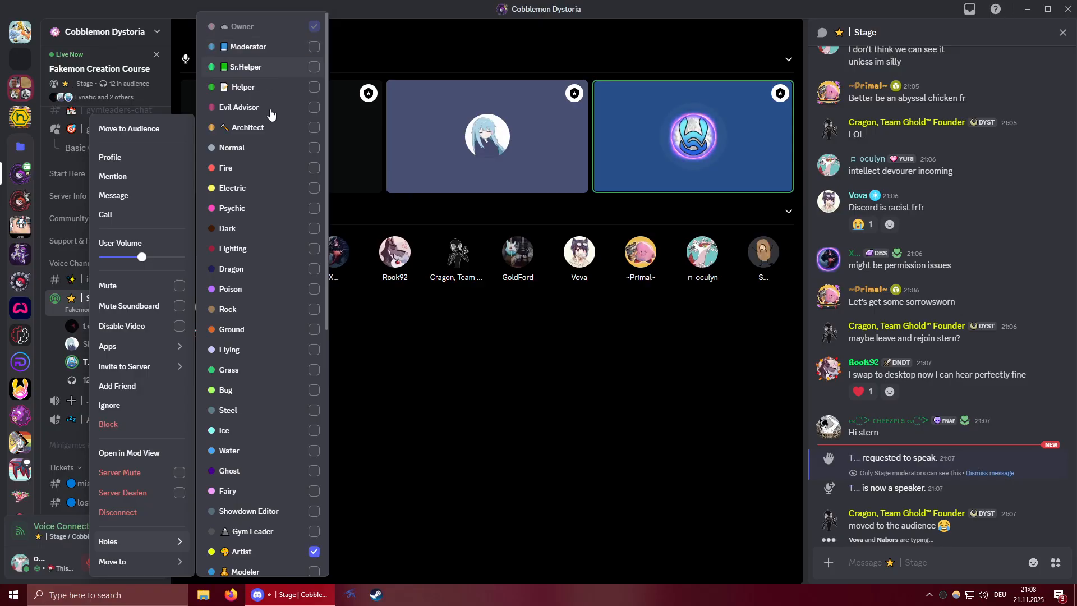
{"action": "scroll", "coordinate": [262, 233], "scroll_direction": "down", "scroll_amount": 3}
{"action": "left_click", "coordinate": [469, 430]}
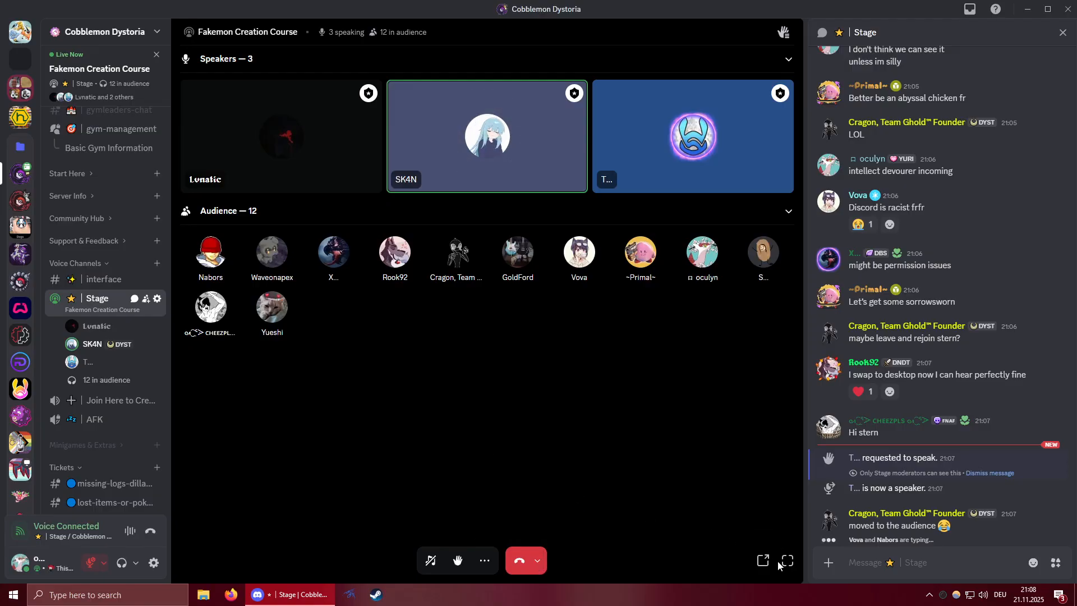
{"action": "left_click", "coordinate": [485, 560]}
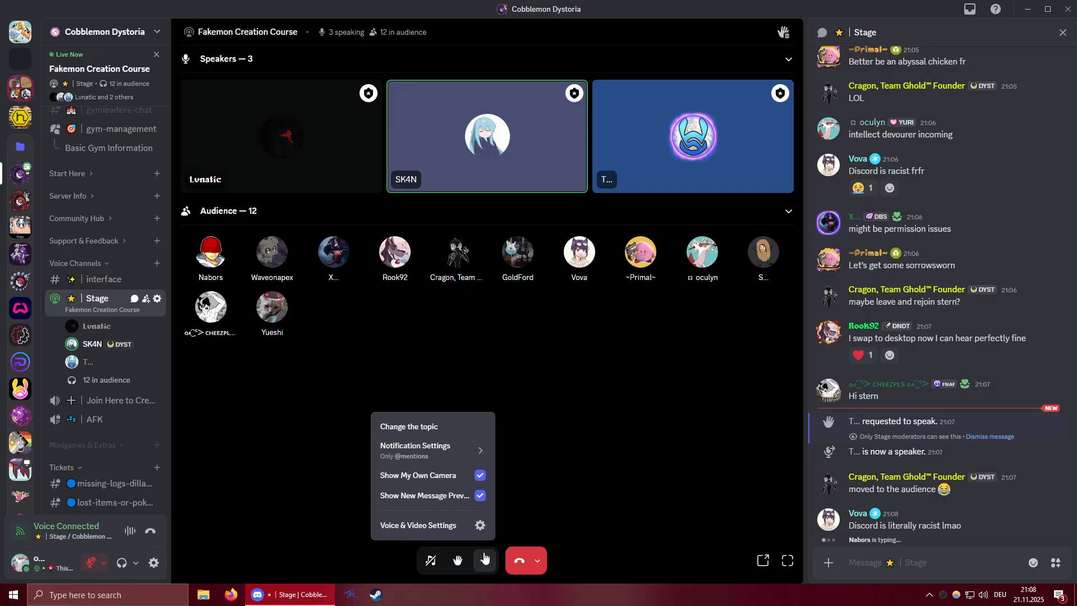
{"action": "left_click", "coordinate": [332, 387]}
Open the Stage channel's permission settings and review its stage moderators, members and advanced permissions.
{"action": "right_click", "coordinate": [98, 298]}
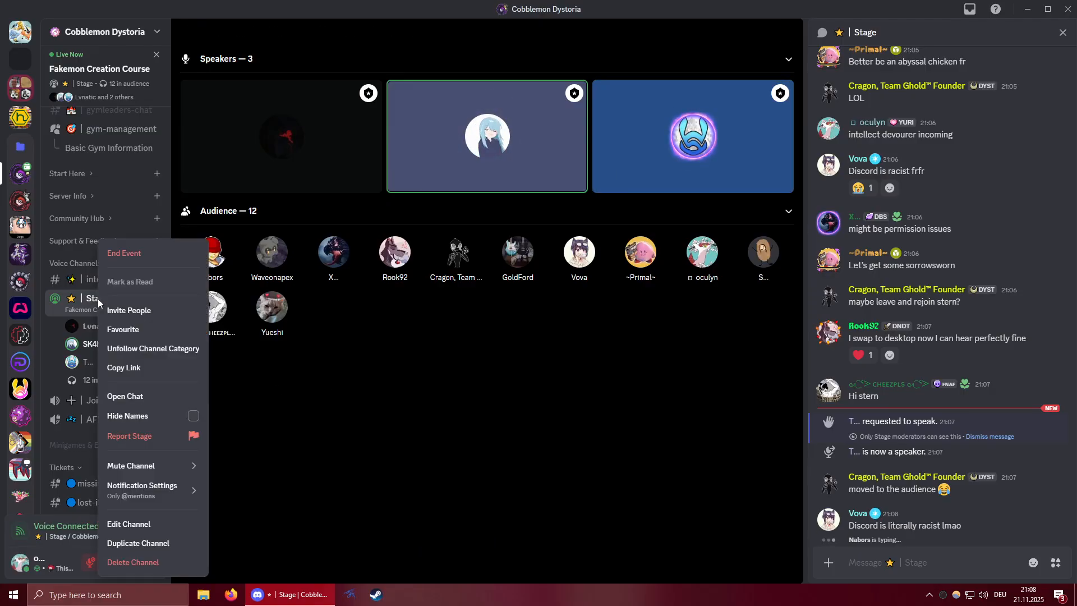
{"action": "left_click", "coordinate": [140, 524]}
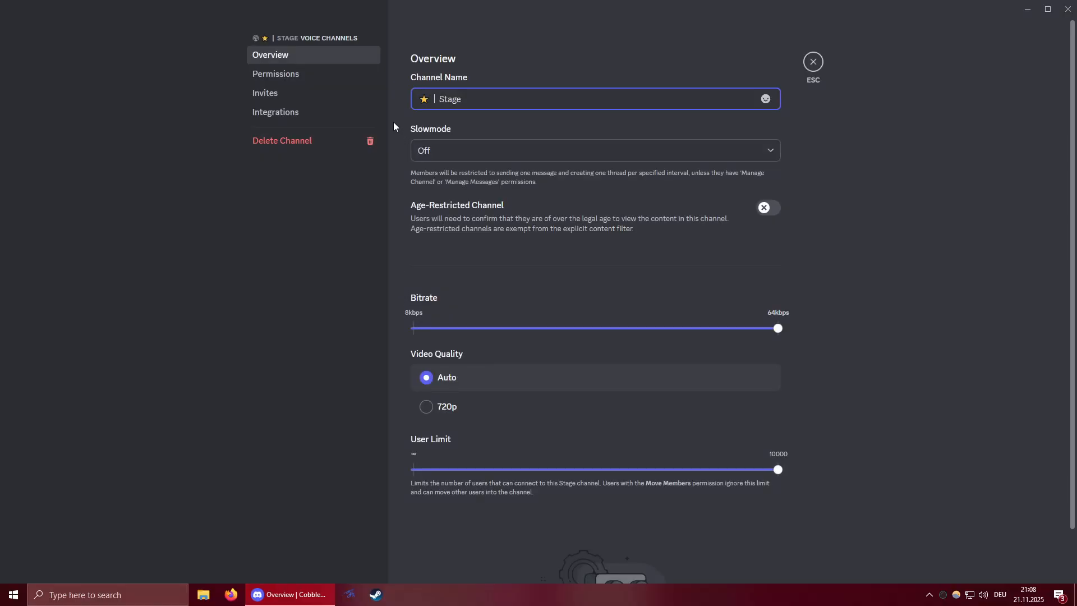
{"action": "left_click", "coordinate": [289, 79]}
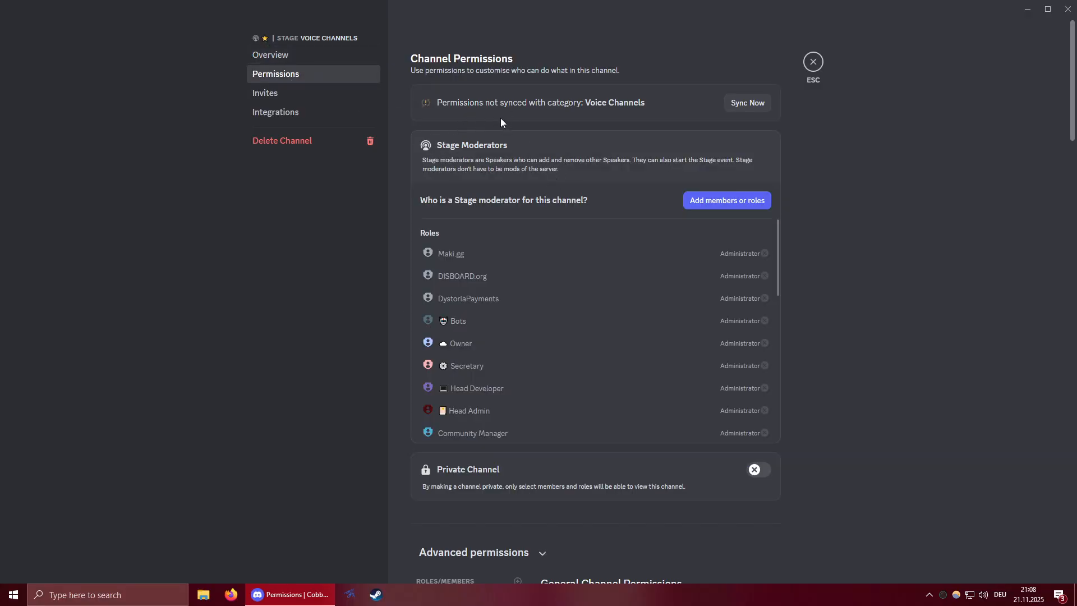
{"action": "scroll", "coordinate": [464, 272], "scroll_direction": "down", "scroll_amount": 8}
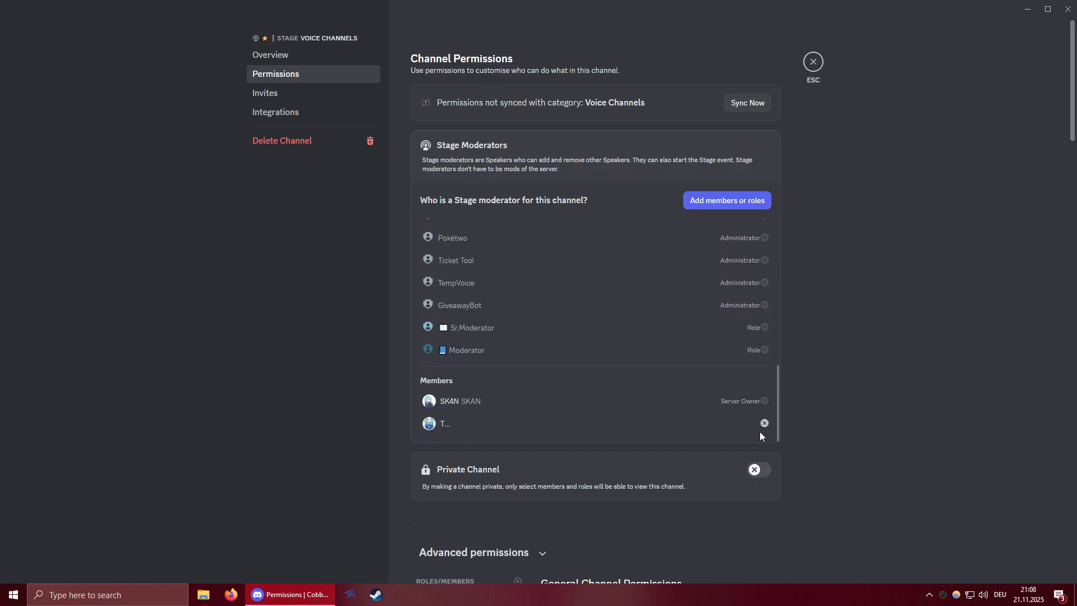
{"action": "scroll", "coordinate": [483, 389], "scroll_direction": "down", "scroll_amount": 3}
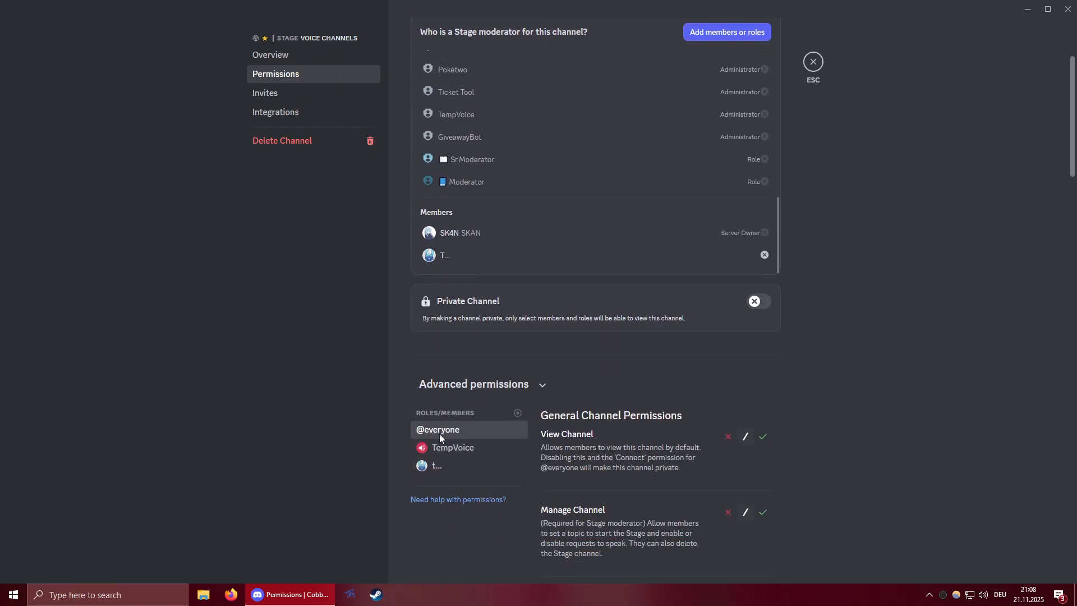
{"action": "scroll", "coordinate": [559, 383], "scroll_direction": "down", "scroll_amount": 1}
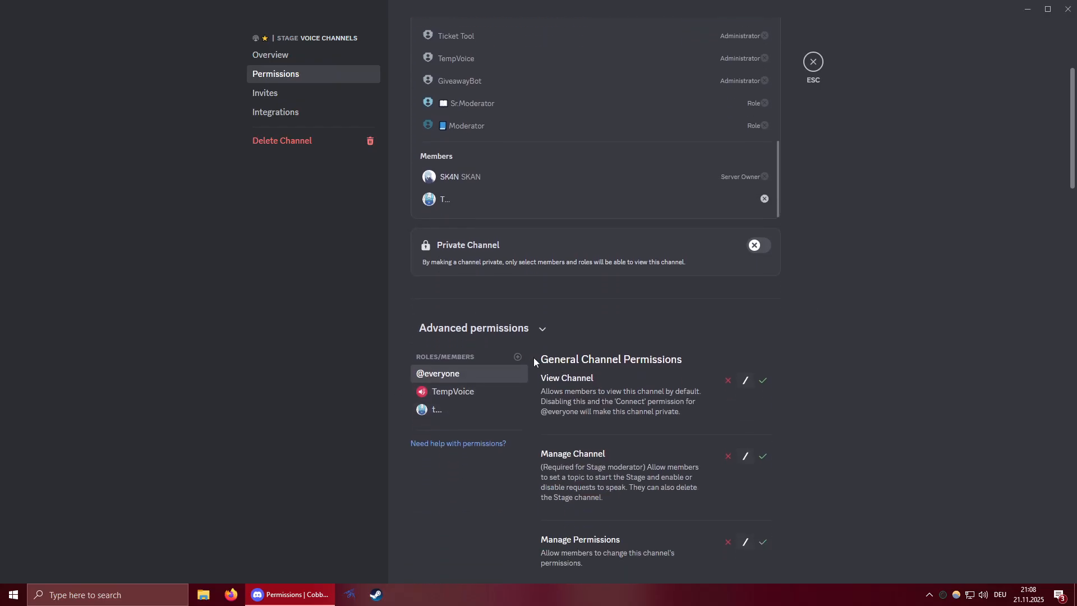
Try to allow View Channel, Manage Permissions, Create Invite, Connect and Video in the blue-tile speaker's advanced channel permissions.
{"action": "left_click", "coordinate": [457, 414]}
{"action": "scroll", "coordinate": [845, 351], "scroll_direction": "down", "scroll_amount": 2}
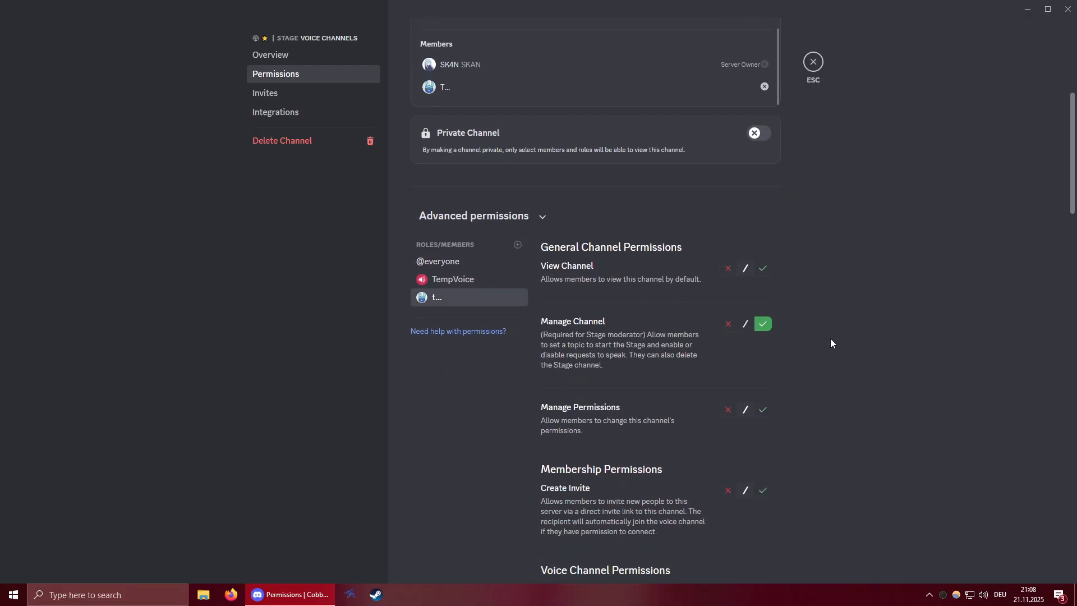
{"action": "scroll", "coordinate": [813, 325], "scroll_direction": "down", "scroll_amount": 1}
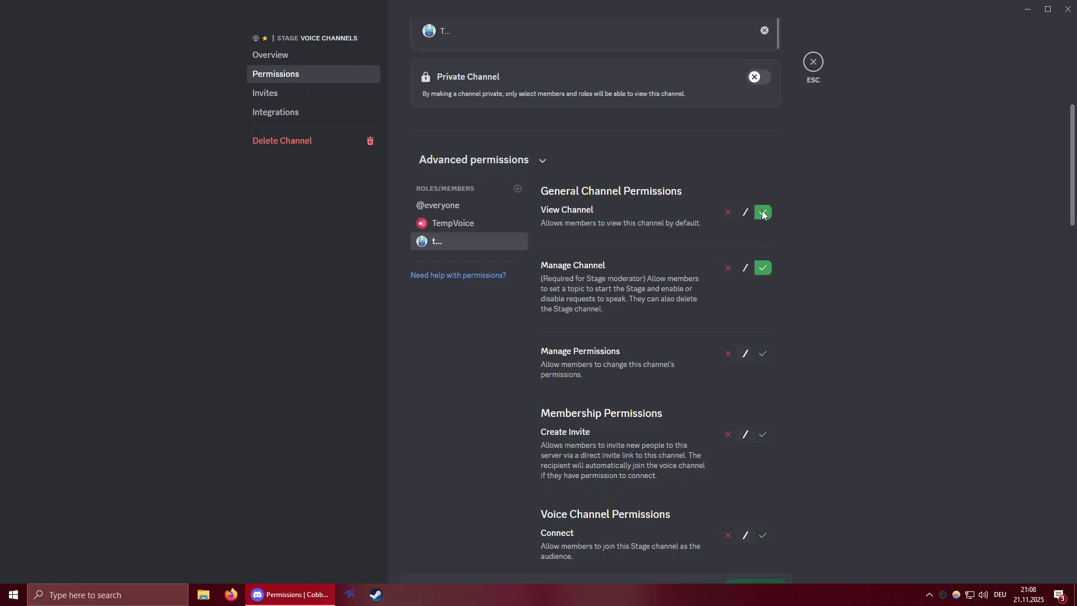
{"action": "scroll", "coordinate": [765, 356], "scroll_direction": "down", "scroll_amount": 2}
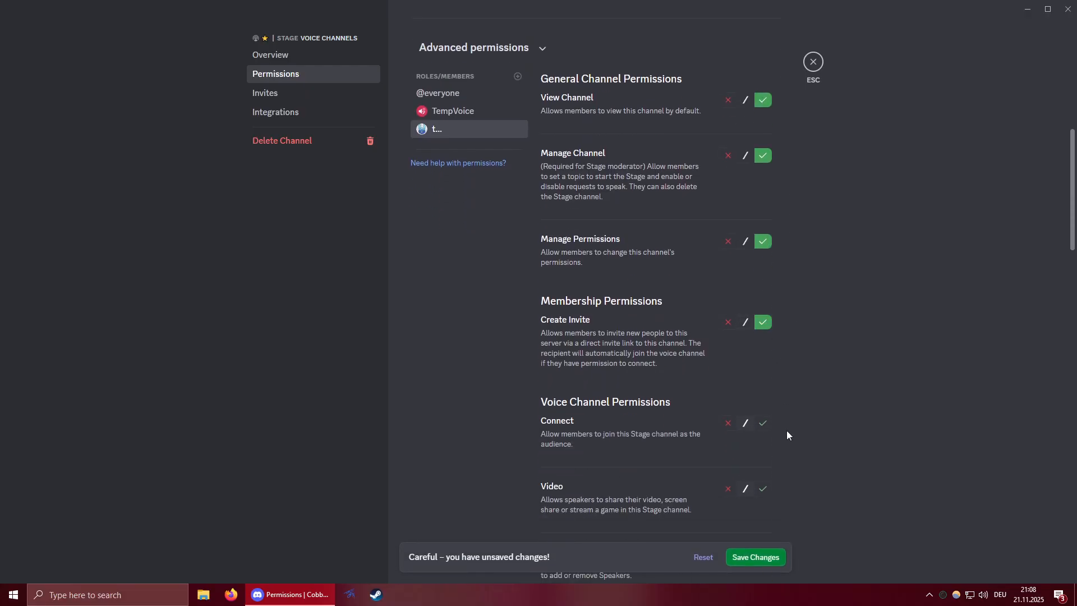
{"action": "left_click", "coordinate": [763, 423]}
{"action": "scroll", "coordinate": [763, 429], "scroll_direction": "down", "scroll_amount": 1}
{"action": "left_click", "coordinate": [764, 431]}
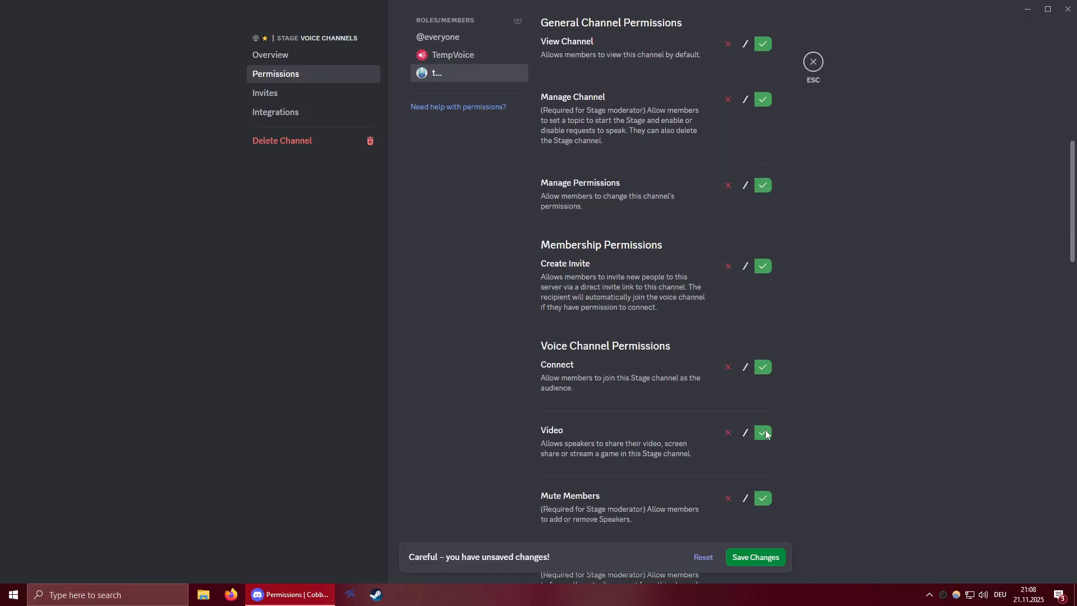
Review the speaker's remaining permission overrides, and switch Manage Channel to neutral and back to allowed.
{"action": "scroll", "coordinate": [814, 408], "scroll_direction": "down", "scroll_amount": 3}
{"action": "scroll", "coordinate": [815, 408], "scroll_direction": "down", "scroll_amount": 5}
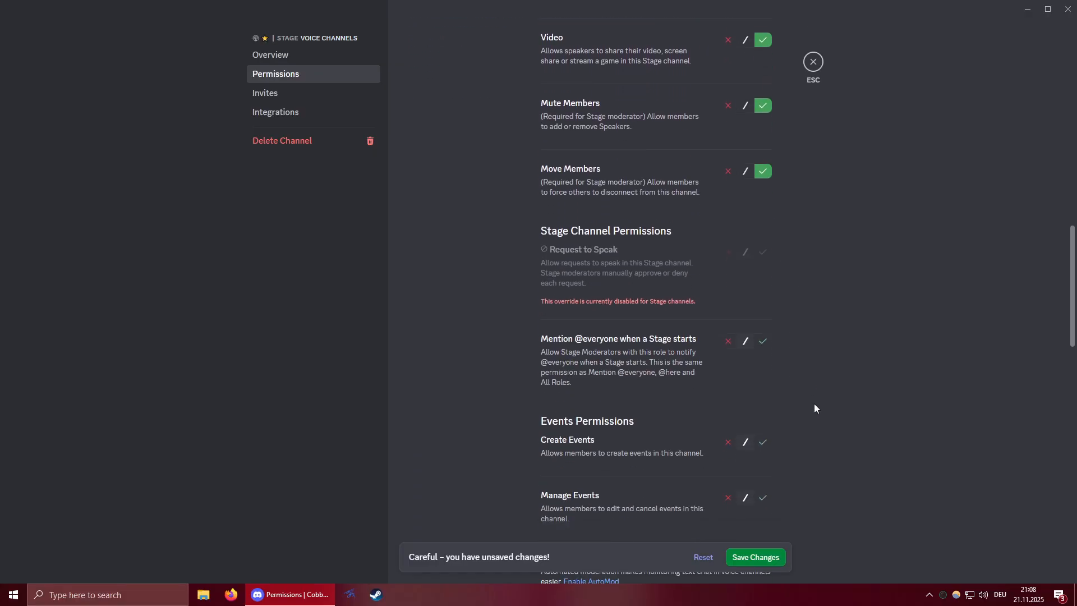
{"action": "scroll", "coordinate": [814, 408], "scroll_direction": "down", "scroll_amount": 1}
{"action": "scroll", "coordinate": [811, 392], "scroll_direction": "up", "scroll_amount": 15}
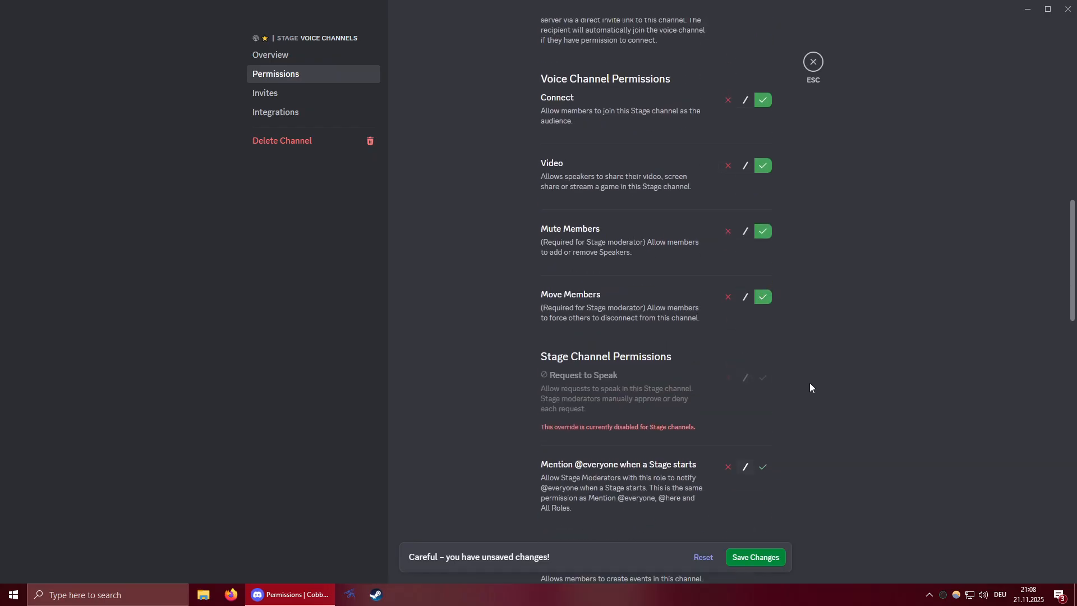
{"action": "left_click", "coordinate": [747, 328]}
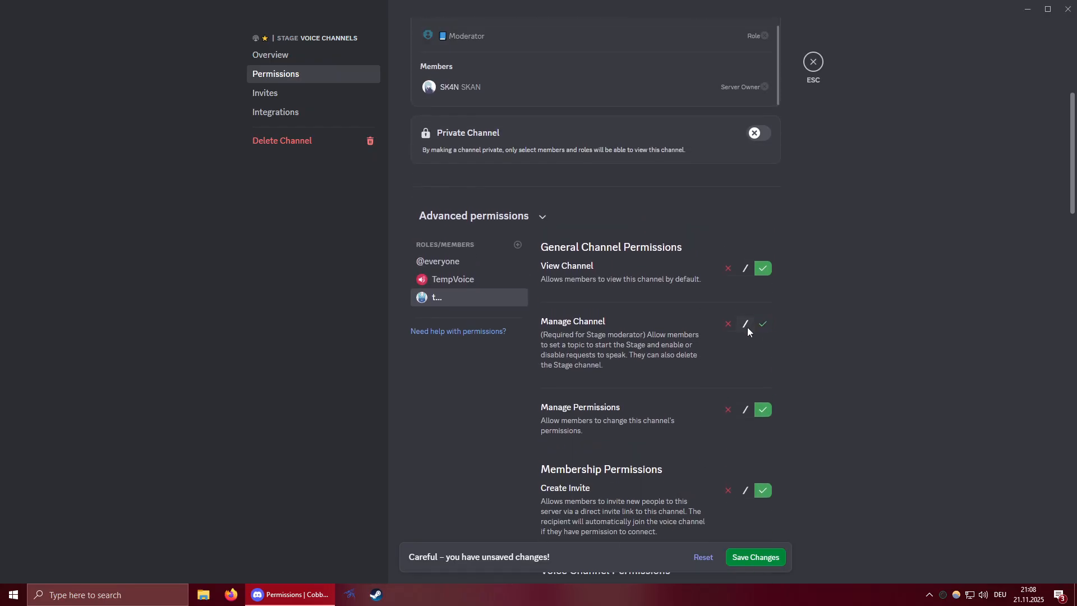
{"action": "scroll", "coordinate": [768, 359], "scroll_direction": "down", "scroll_amount": 10}
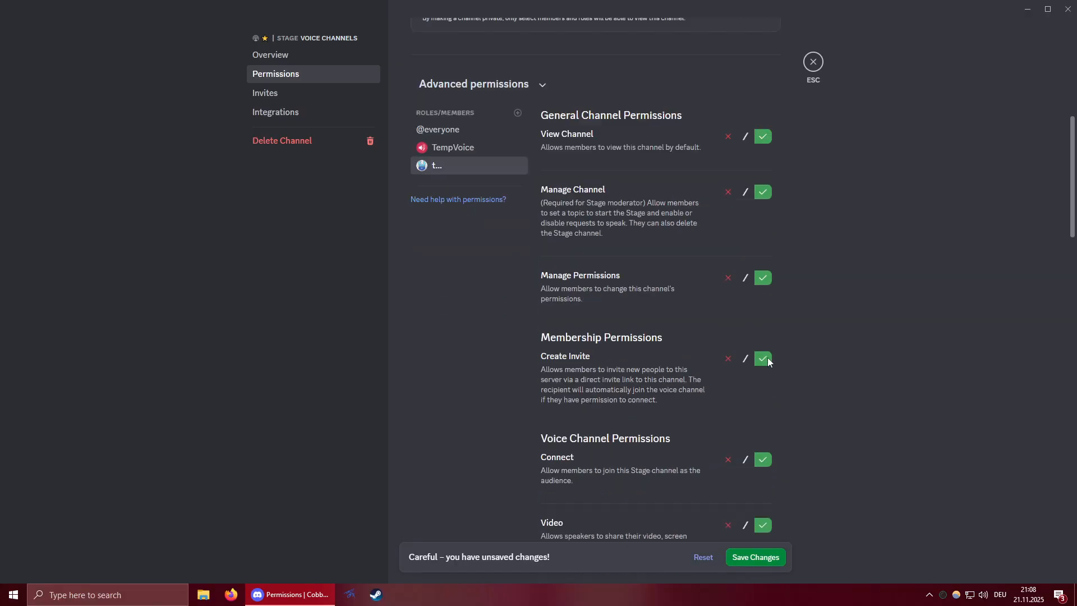
Discard the unsaved permission changes and return to the Stage to watch the speaker's live stream.
{"action": "left_click", "coordinate": [813, 67]}
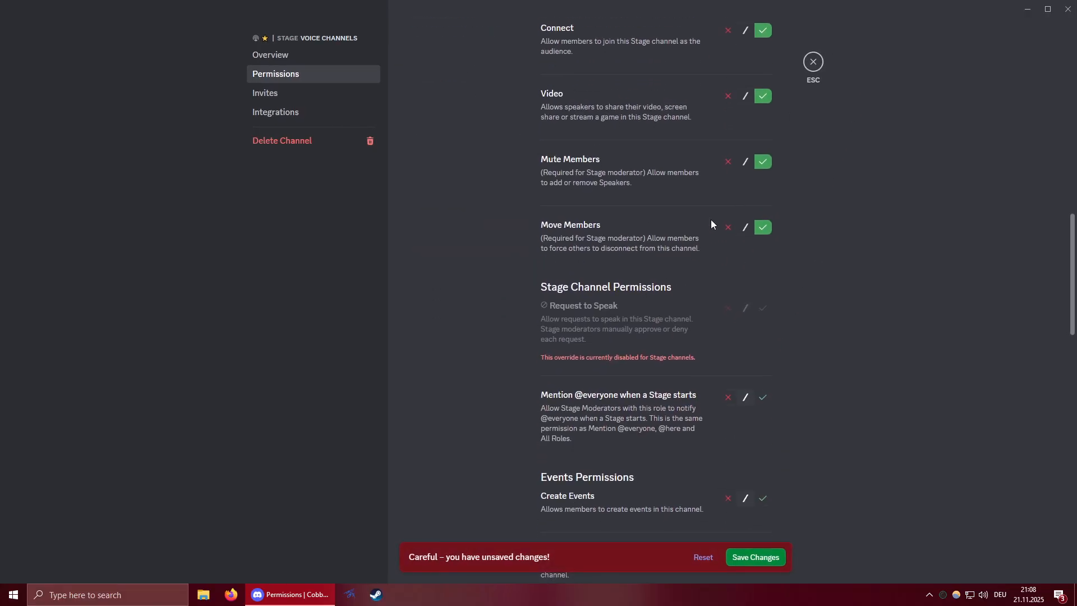
{"action": "left_click", "coordinate": [814, 64]}
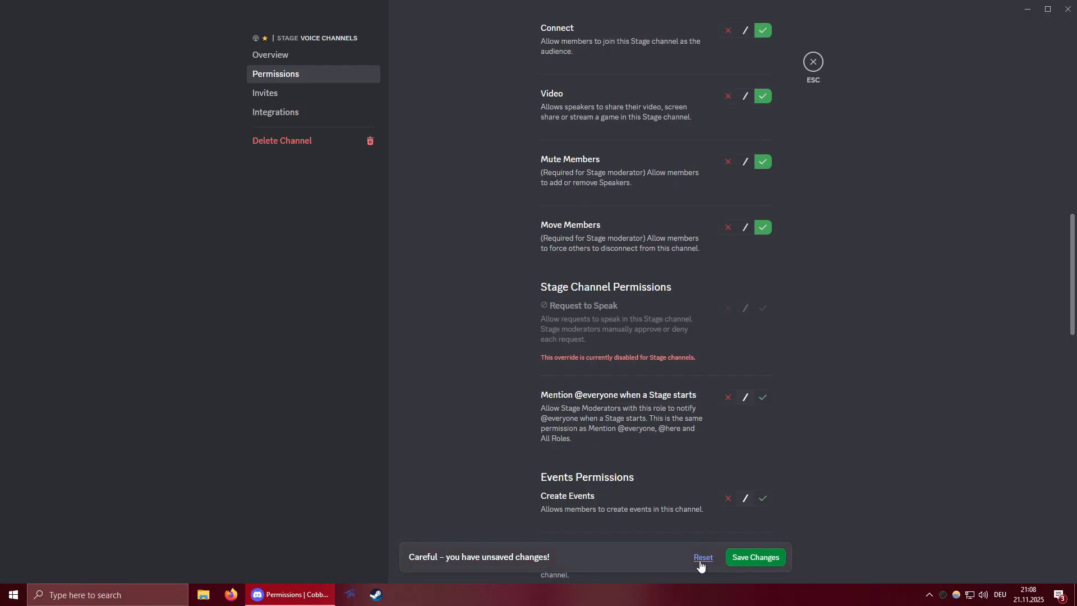
{"action": "scroll", "coordinate": [978, 86], "scroll_direction": "up", "scroll_amount": 15}
{"action": "left_click", "coordinate": [814, 62]}
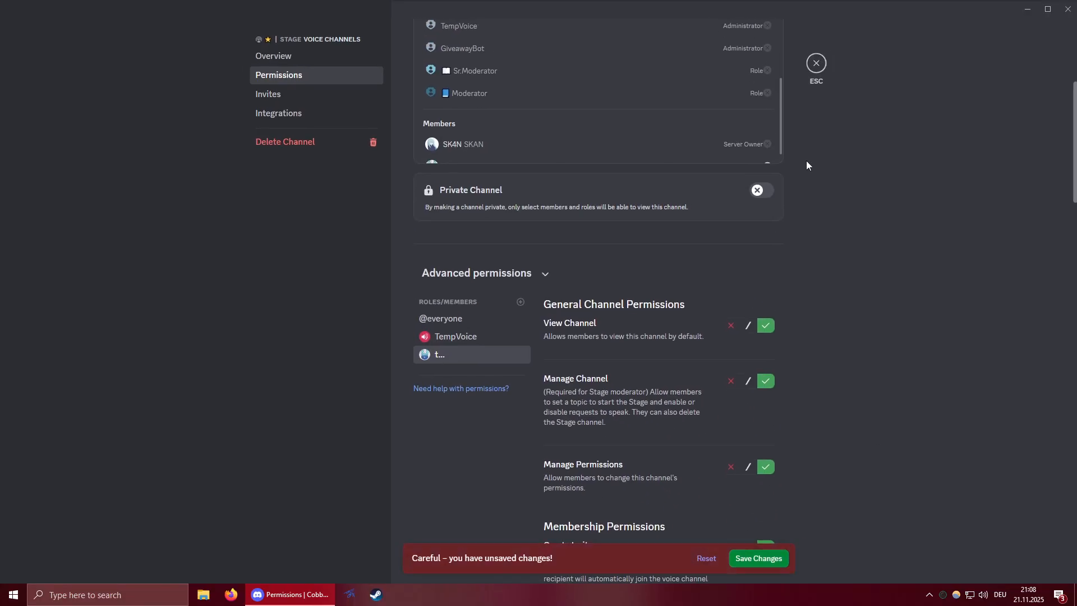
{"action": "left_click", "coordinate": [703, 558]}
{"action": "left_click", "coordinate": [813, 61]}
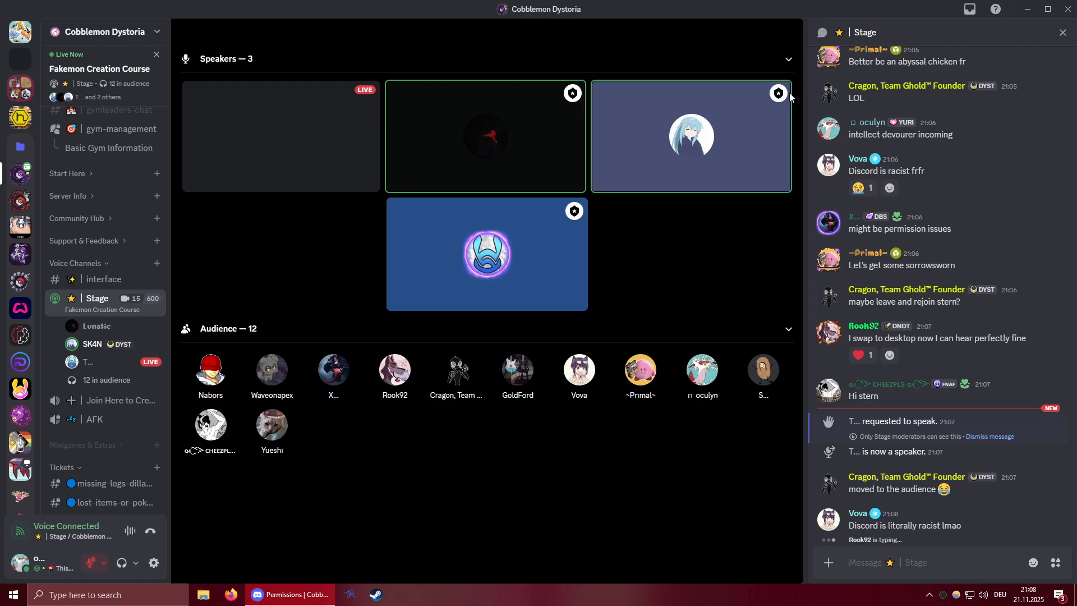
{"action": "left_click", "coordinate": [286, 133]}
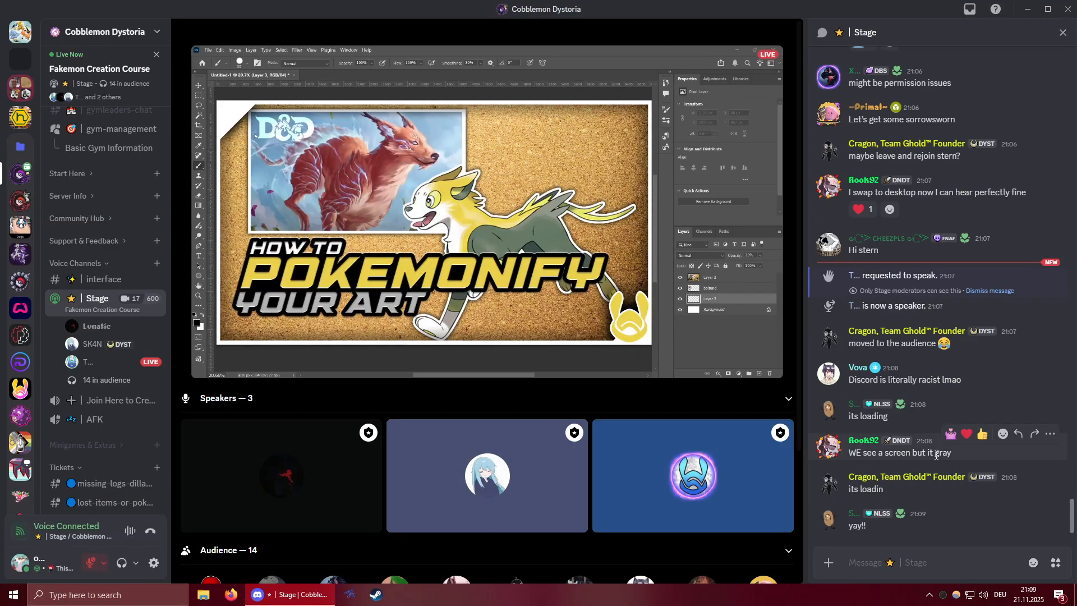
Reply "germs everywhere" to the Stage chat message "sk4n u from germany too? crazy".
{"action": "left_click", "coordinate": [894, 563]}
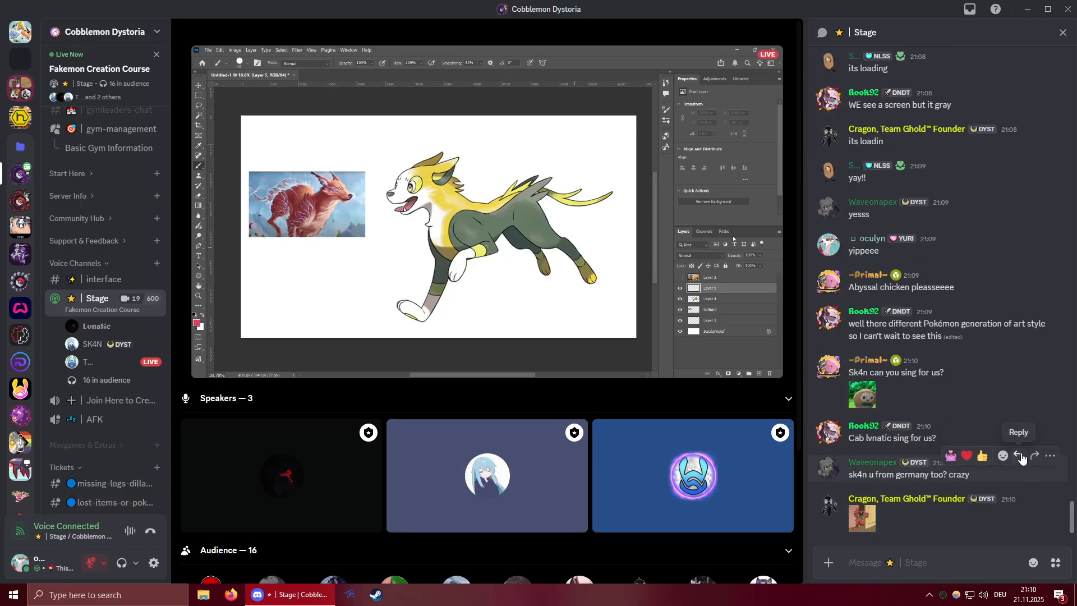
{"action": "left_click", "coordinate": [1018, 434]}
{"action": "type", "text": "germs"}
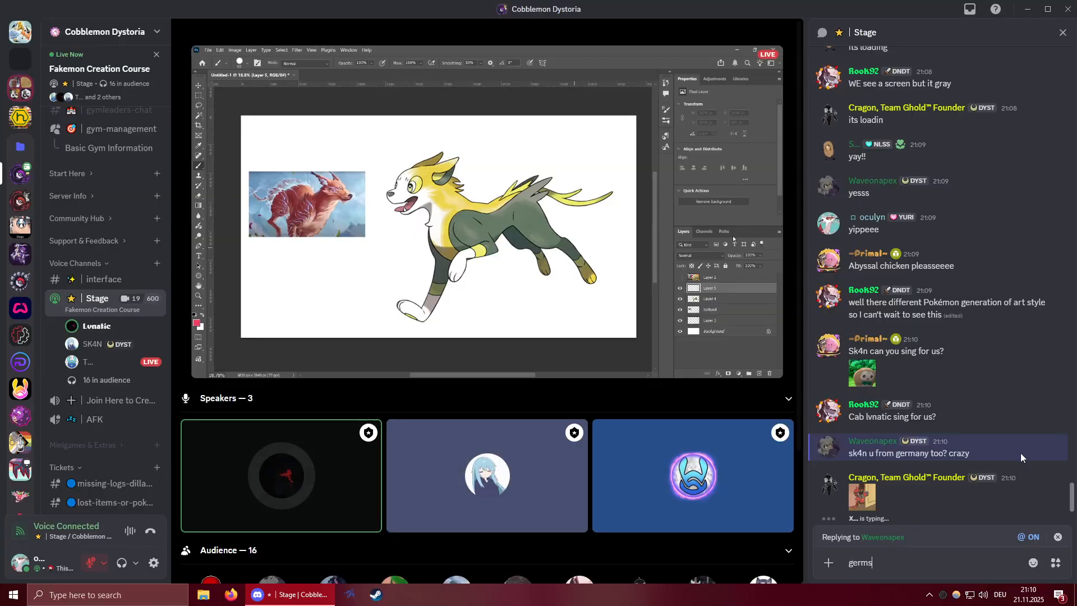
{"action": "type", "text": " everywhere"}
{"action": "key", "text": "Return"}
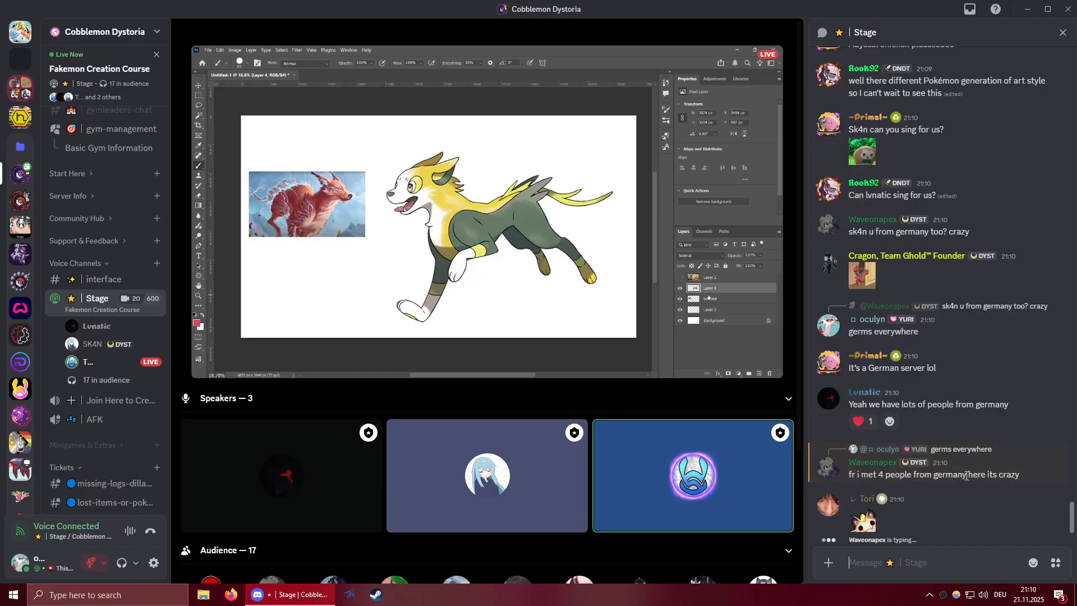
Reply "they attract one another" to the chat message about meeting 4 people from germany.
{"action": "left_click", "coordinate": [1018, 443]}
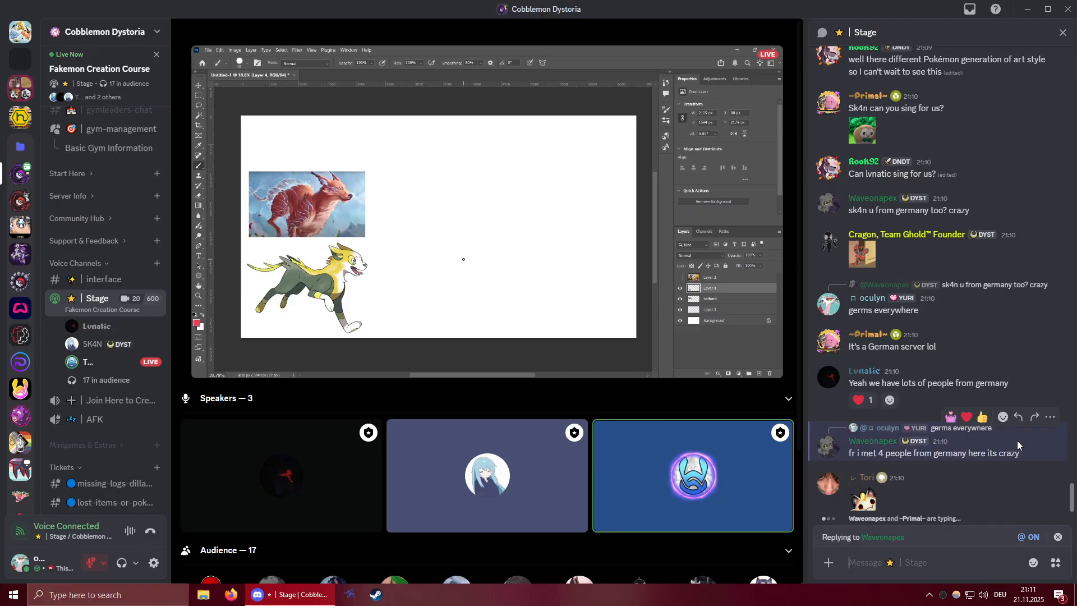
{"action": "type", "text": "they attra"}
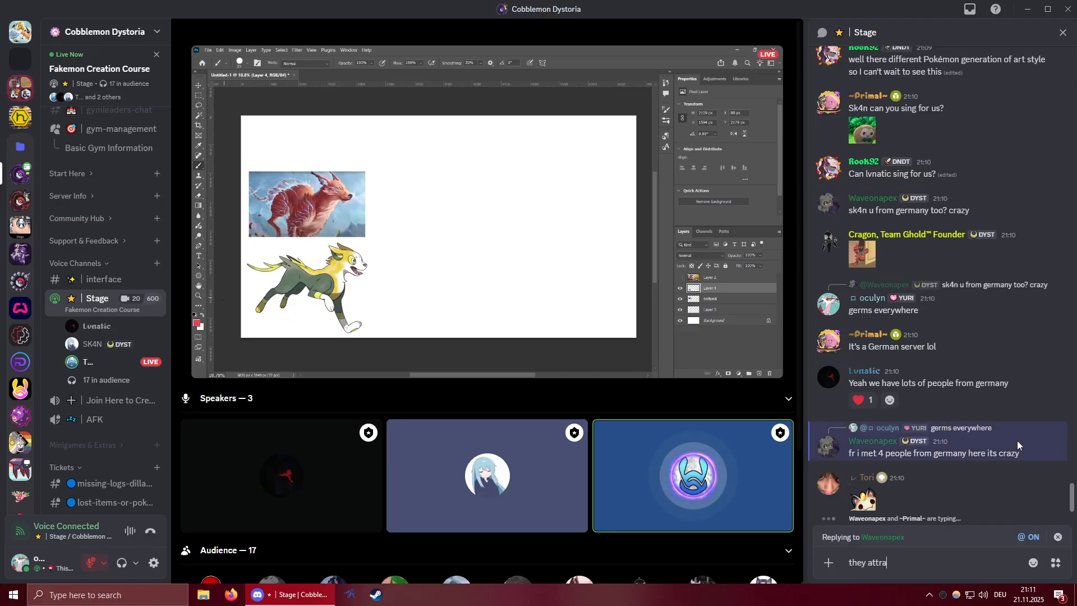
{"action": "type", "text": "ct one another"}
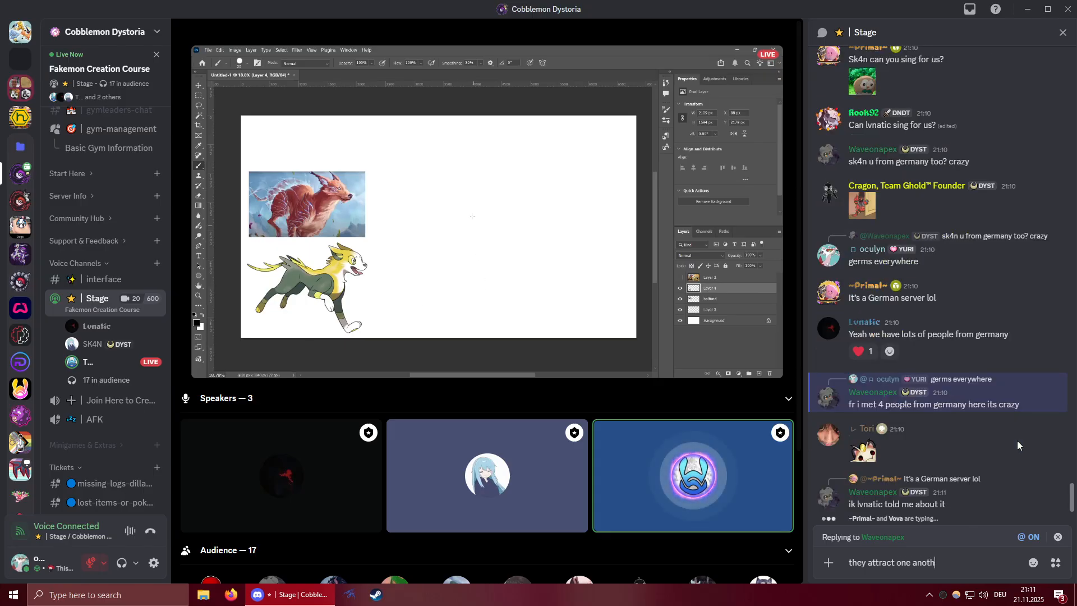
{"action": "key", "text": "Return"}
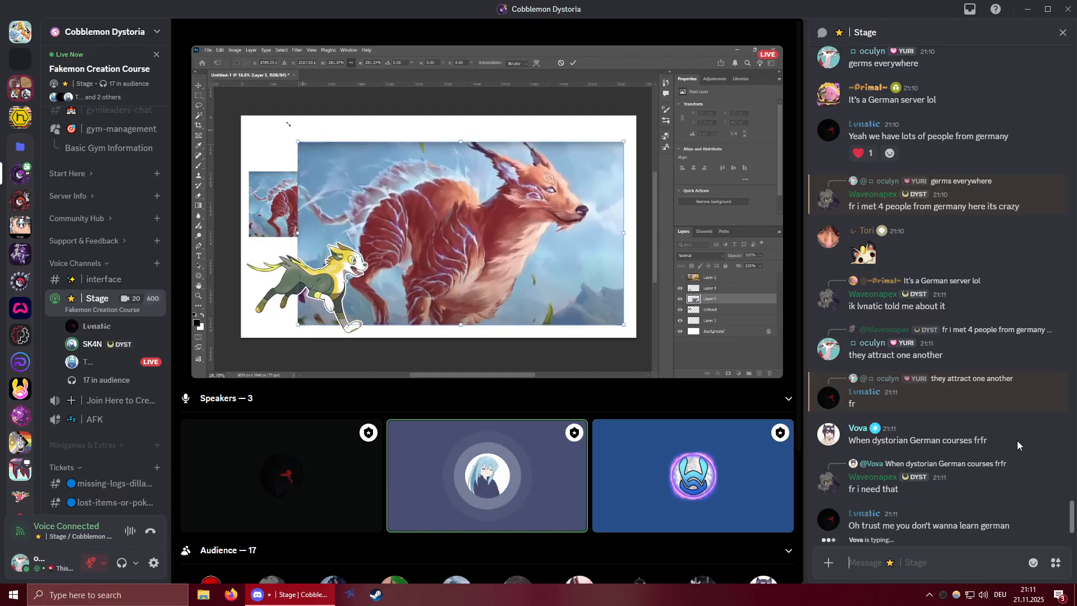
Send "I can teach german swears" in the Stage chat.
{"action": "left_click", "coordinate": [905, 570]}
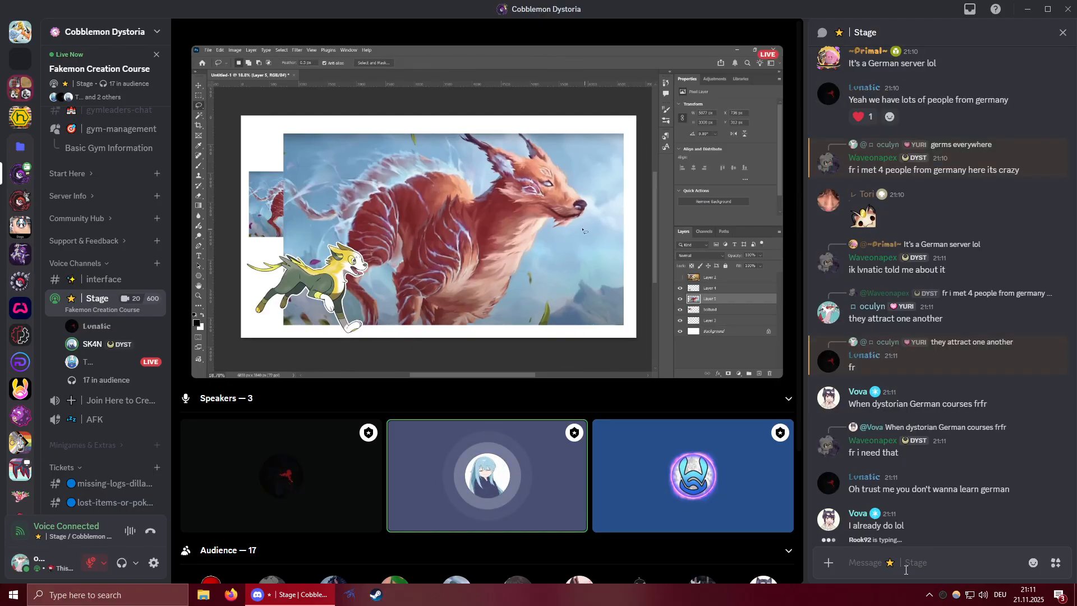
{"action": "type", "text": "i"}
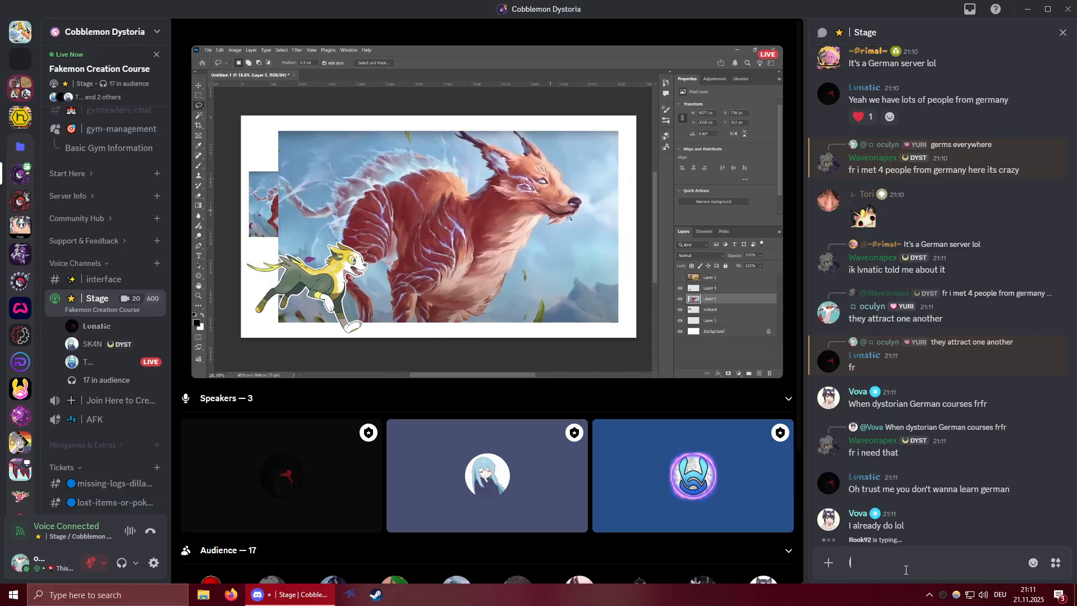
{"action": "type", "text": " can teach germ"}
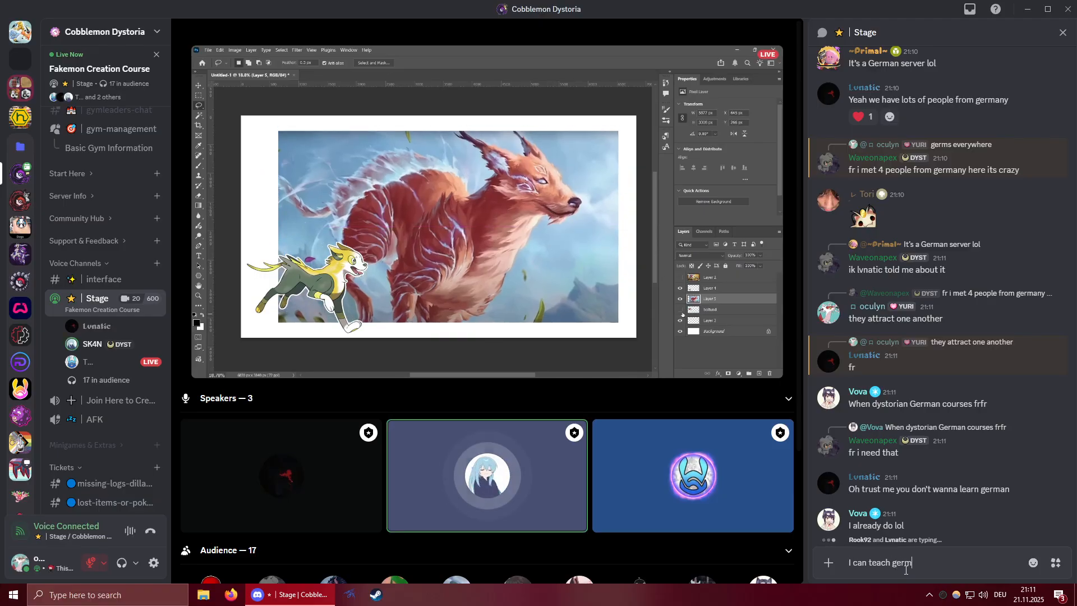
{"action": "type", "text": "an swears"}
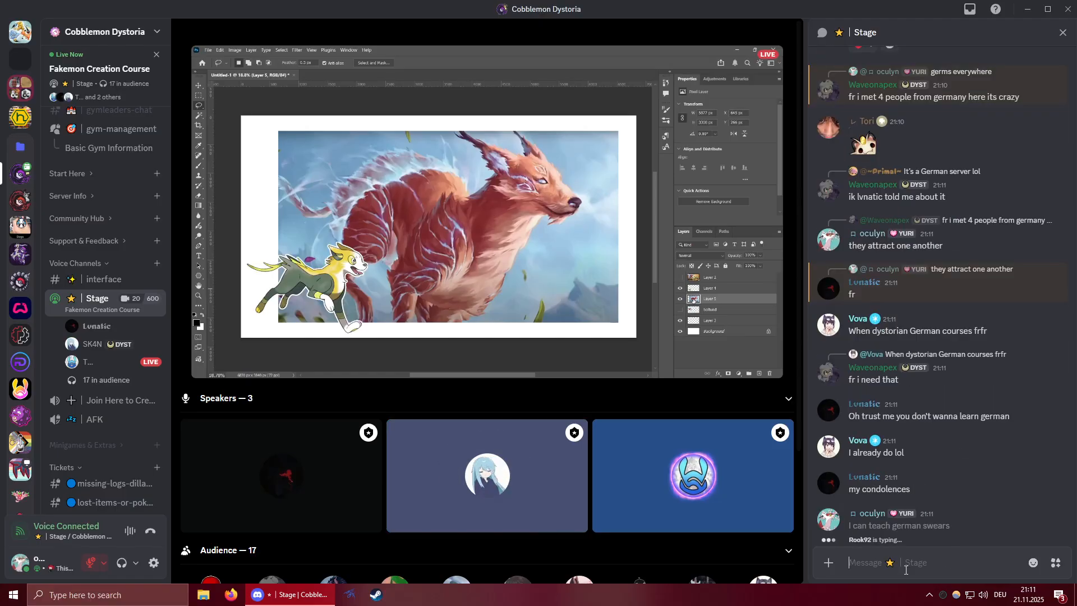
{"action": "key", "text": "Return"}
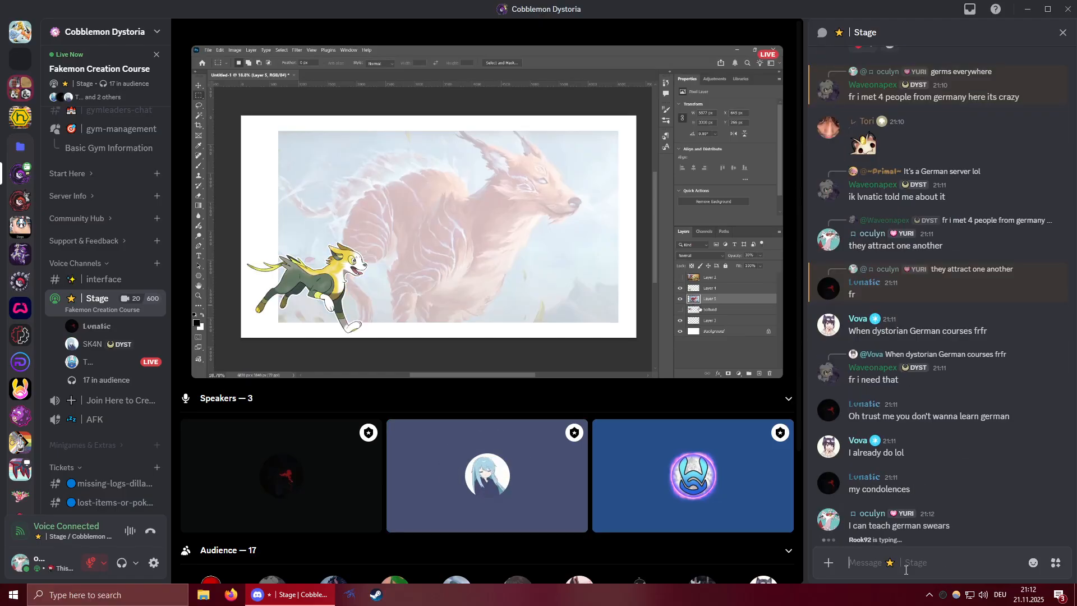
Send the follow-up message "if anyone is interested" in the Stage chat.
{"action": "type", "text": "if an"}
{"action": "key", "text": "BackSpace"}
{"action": "key", "text": "BackSpace"}
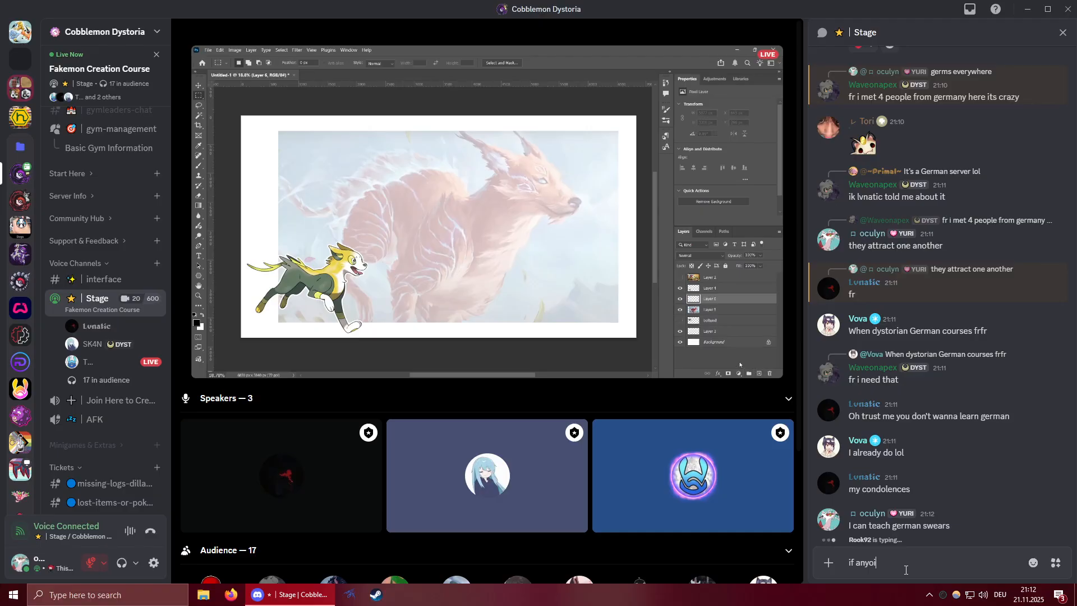
{"action": "type", "text": "ne is interested"}
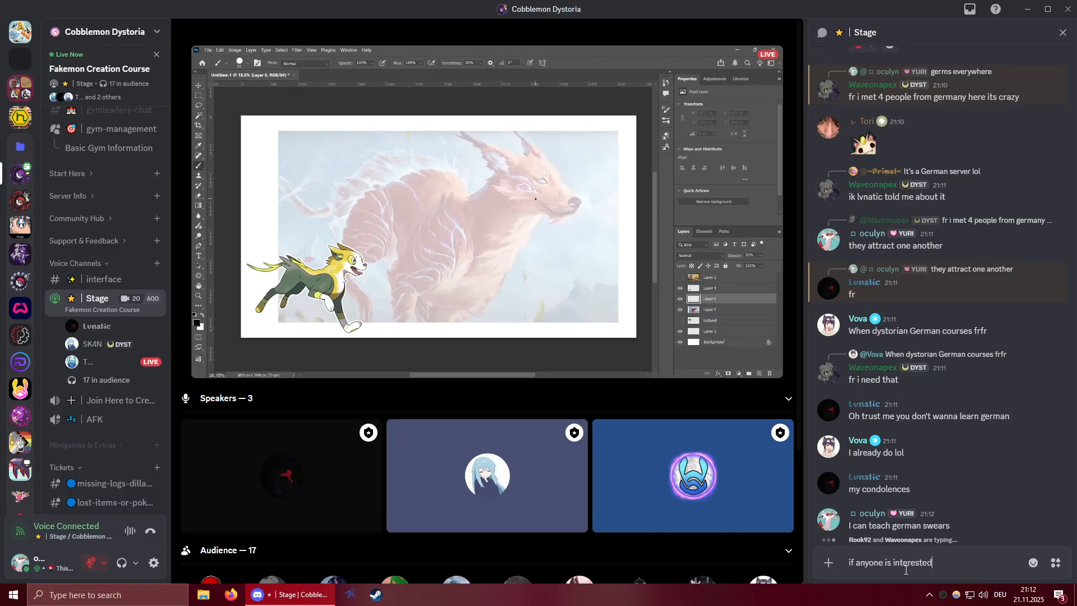
{"action": "key", "text": "Return"}
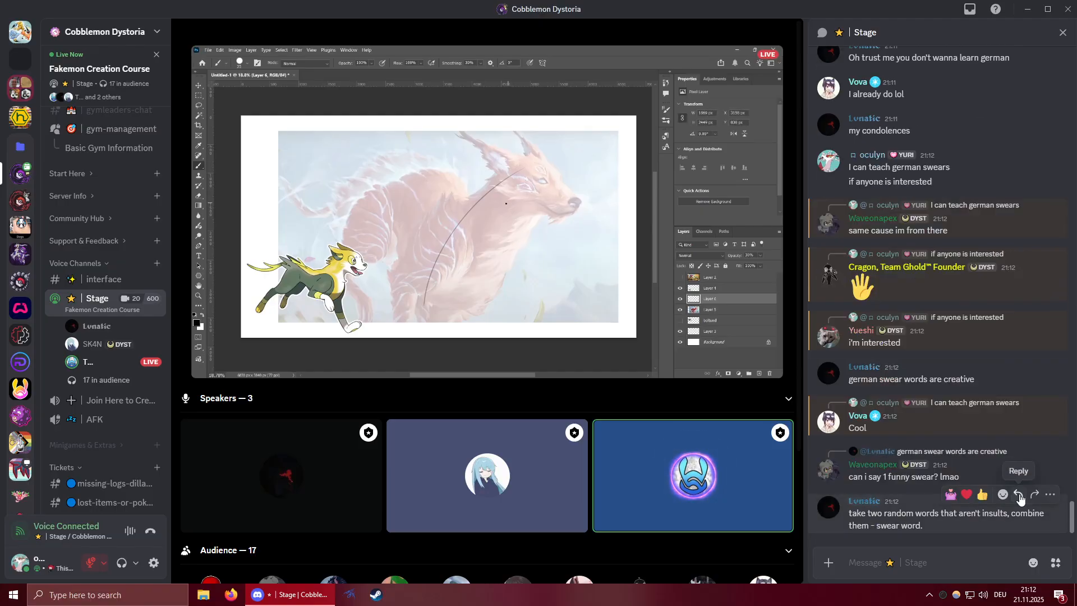
Reply "not here please" to the chat message asking "can i say 1 funny swear? lmao".
{"action": "left_click", "coordinate": [1020, 443]}
{"action": "type", "text": "not"}
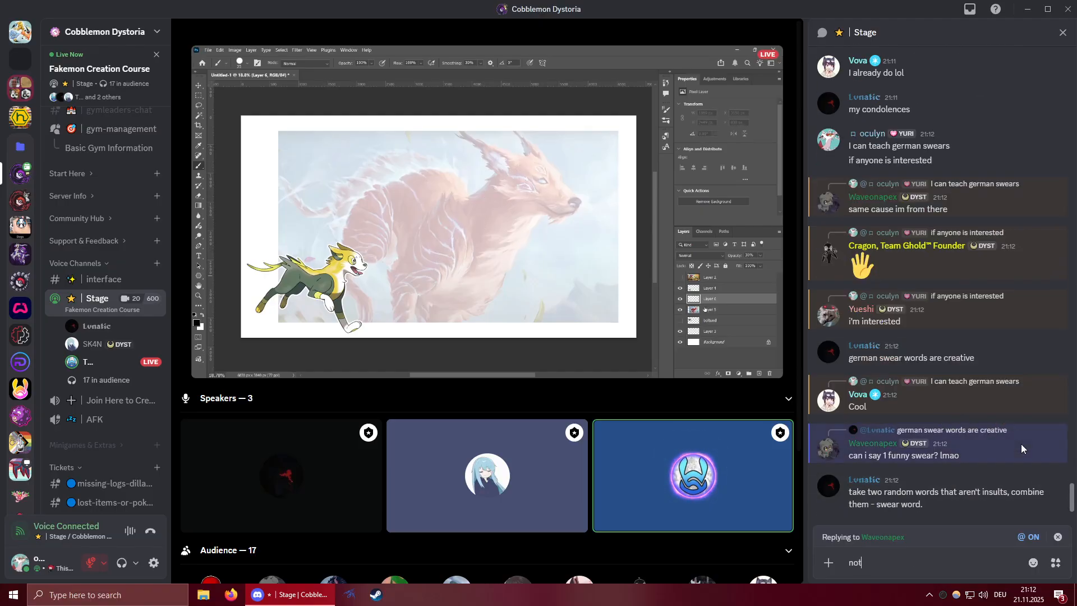
{"action": "type", "text": " here please"}
{"action": "key", "text": "Return"}
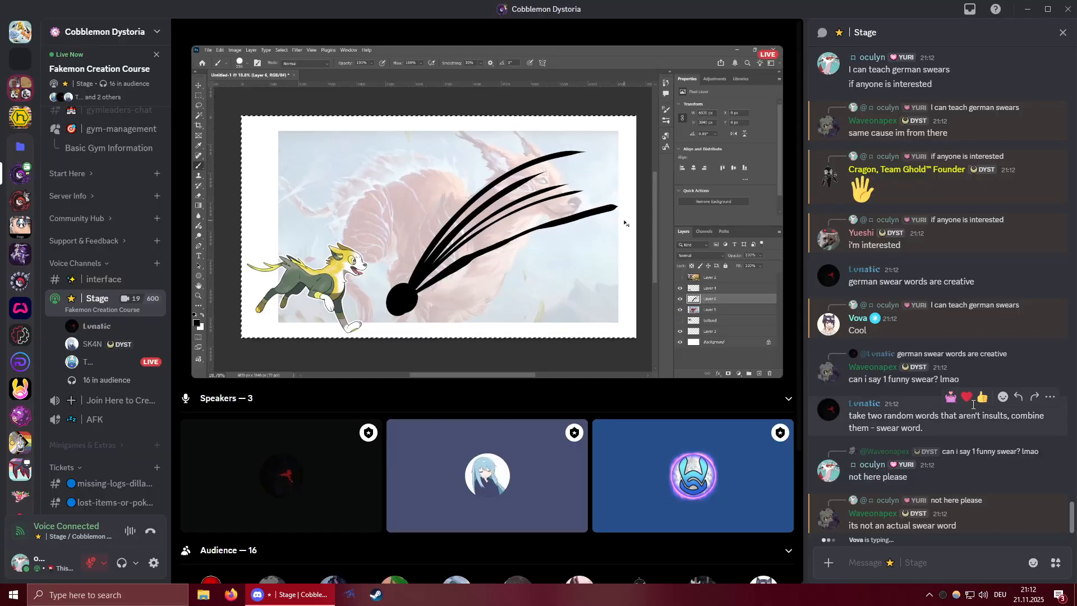
Check the live stream's mute, volume and attenuation options without changing them, and show the stage in full screen.
{"action": "left_click", "coordinate": [748, 367]}
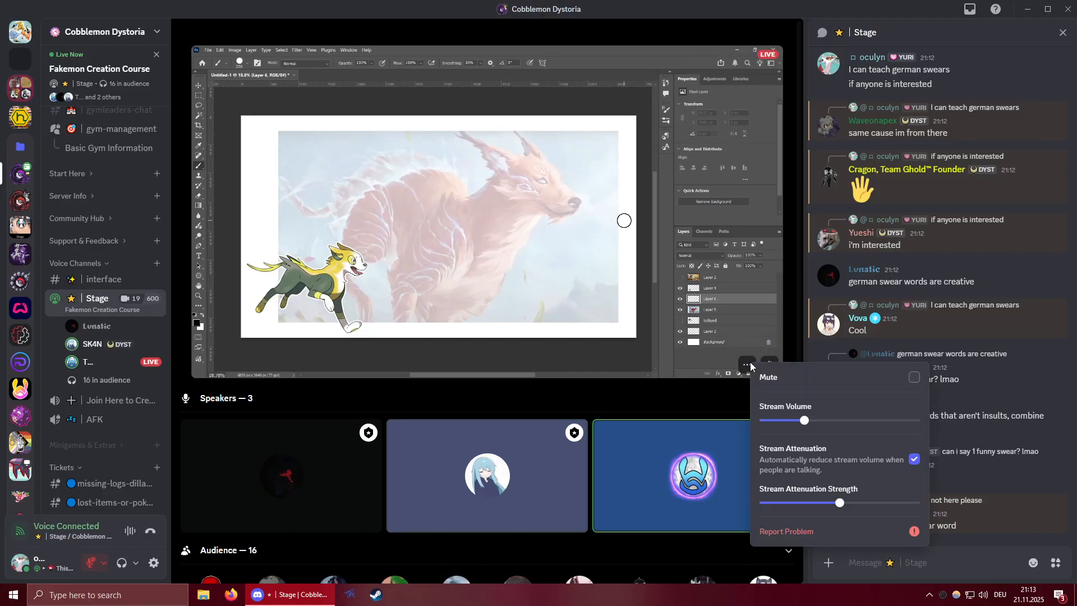
{"action": "left_click", "coordinate": [718, 128]}
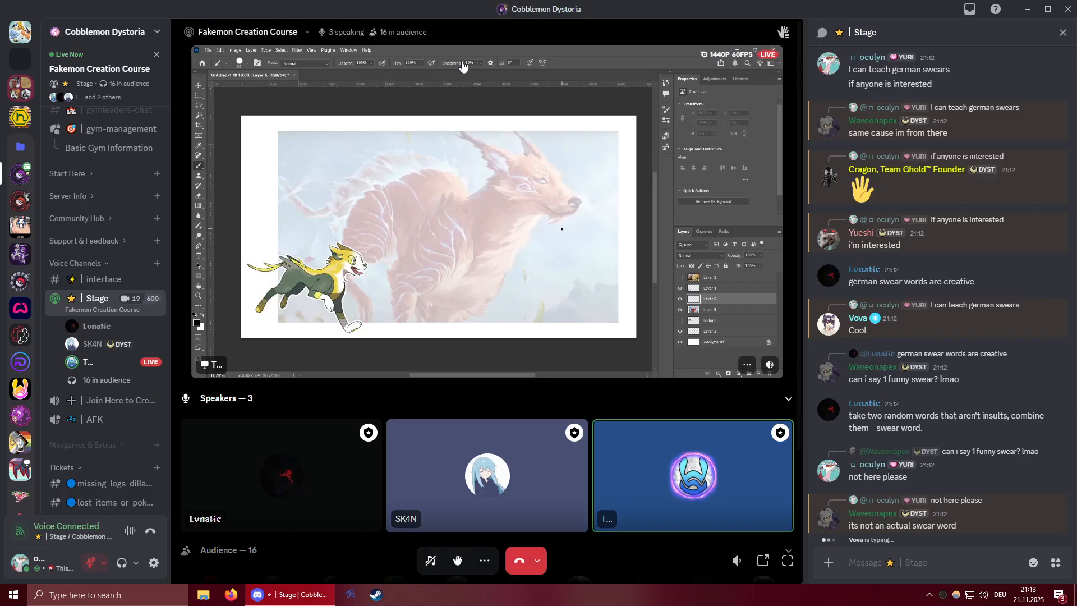
{"action": "right_click", "coordinate": [462, 109]}
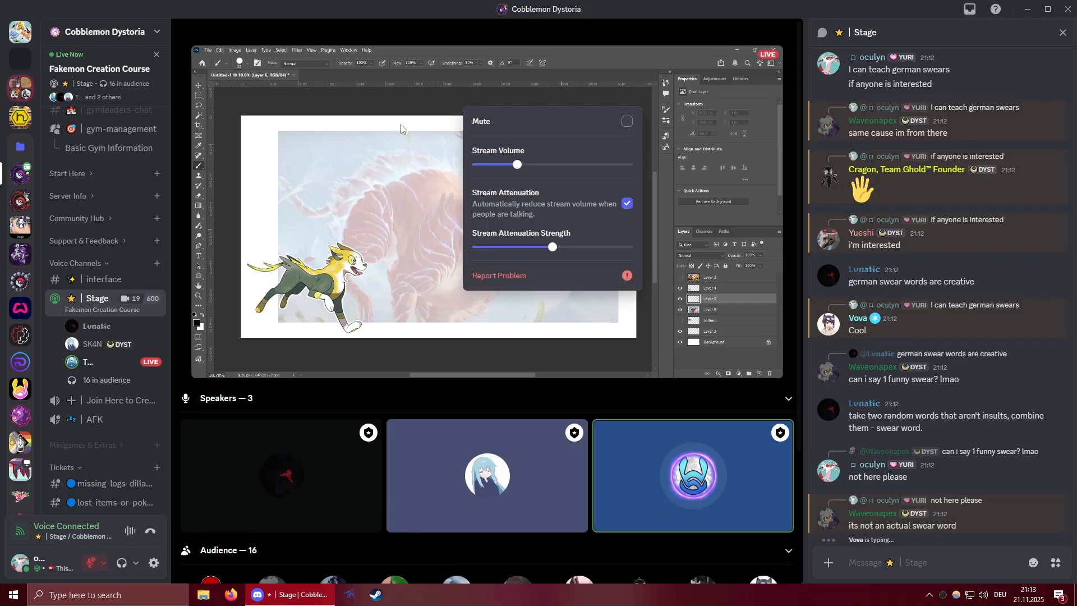
{"action": "left_click", "coordinate": [385, 237]}
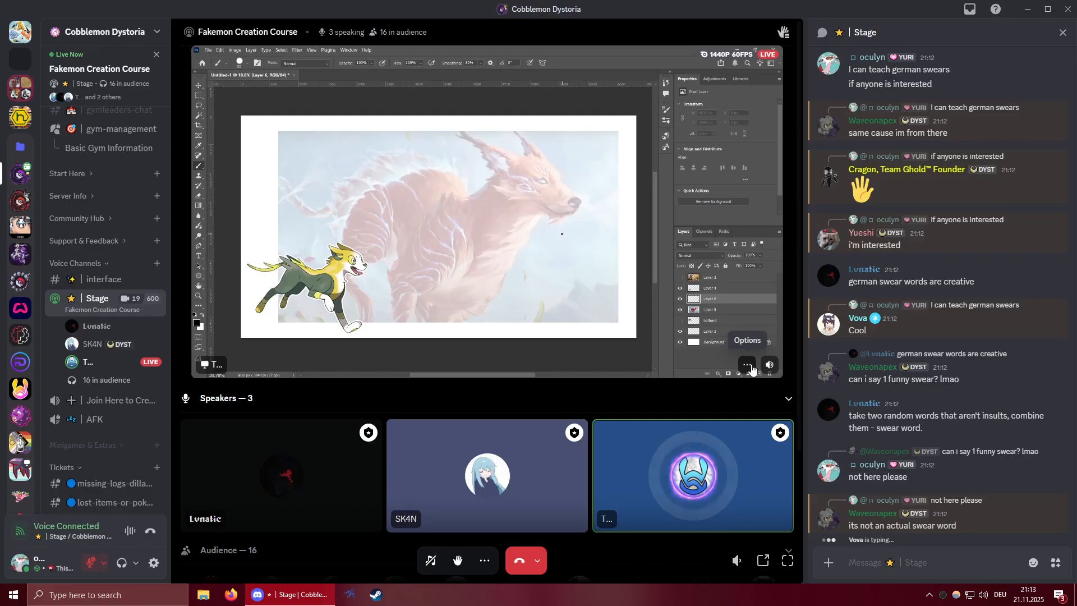
{"action": "left_click", "coordinate": [787, 561]}
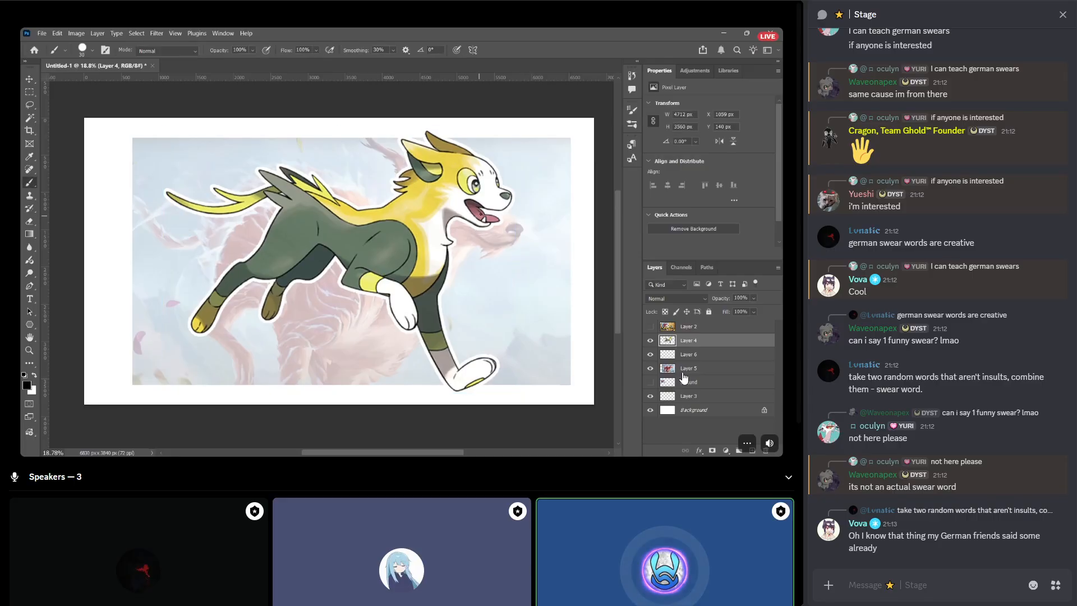
{"action": "right_click", "coordinate": [366, 529]}
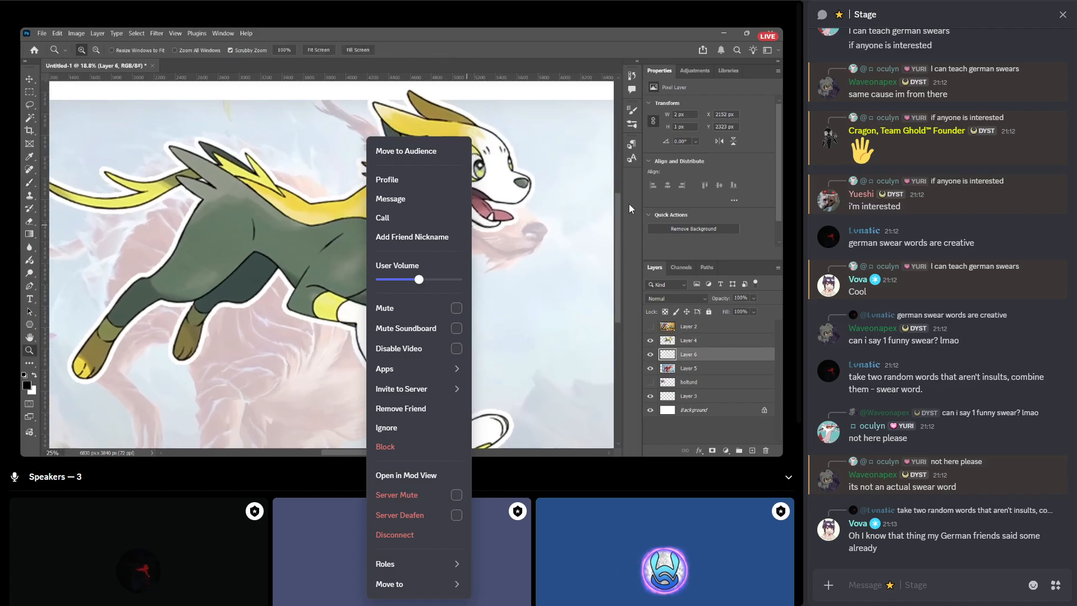
{"action": "left_click", "coordinate": [629, 207]}
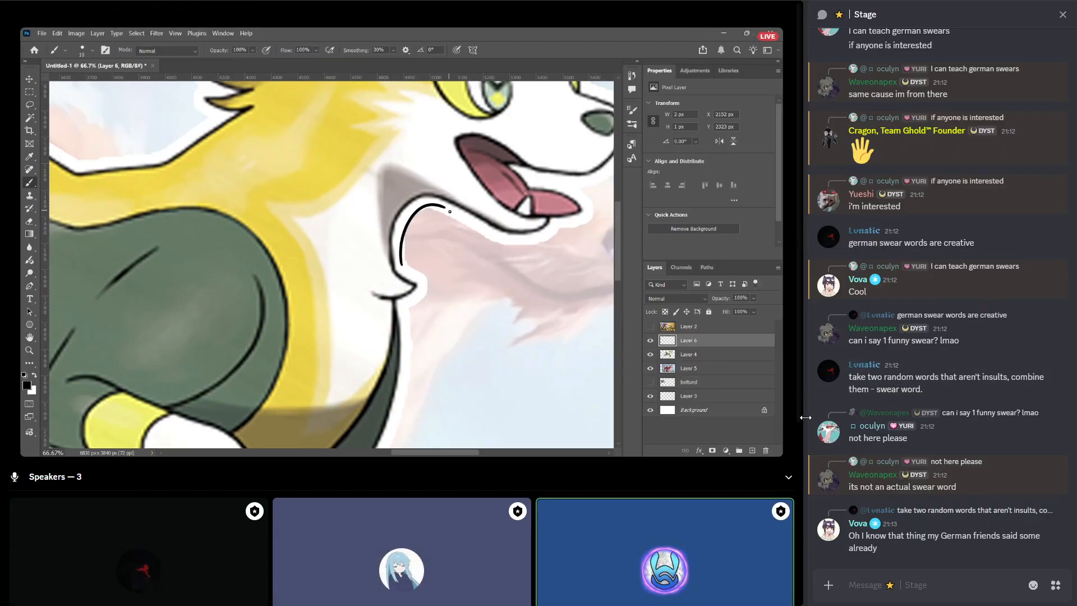
{"action": "left_click", "coordinate": [875, 582]}
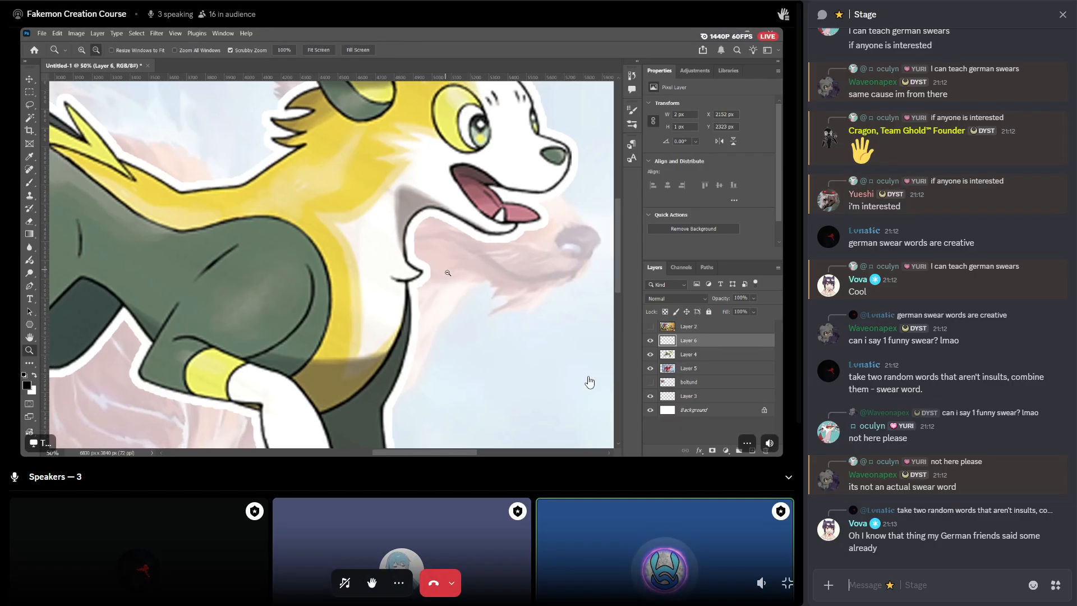
{"action": "left_click", "coordinate": [399, 583]}
{"action": "left_click", "coordinate": [895, 582]}
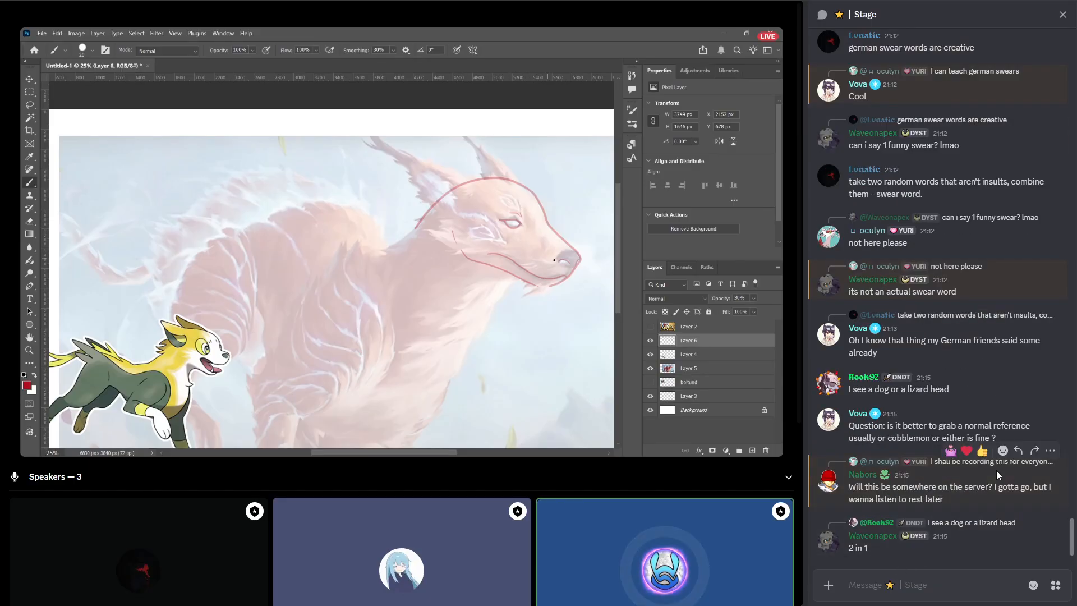
Reply "yes" to the chat message asking whether the session will be somewhere on the server.
{"action": "left_click", "coordinate": [1018, 452]}
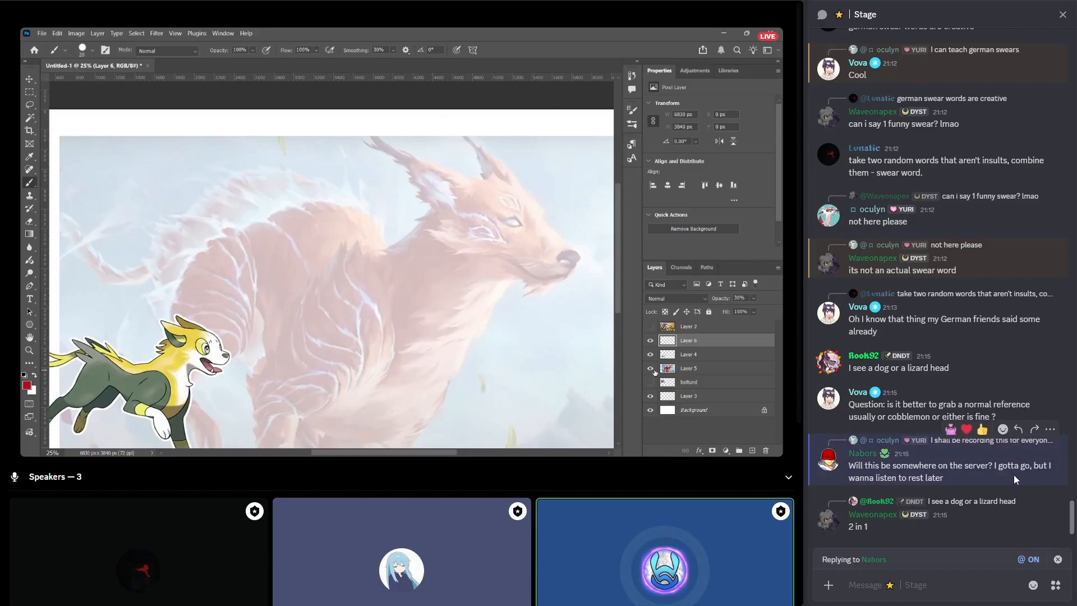
{"action": "type", "text": "yes"}
{"action": "key", "text": "Return"}
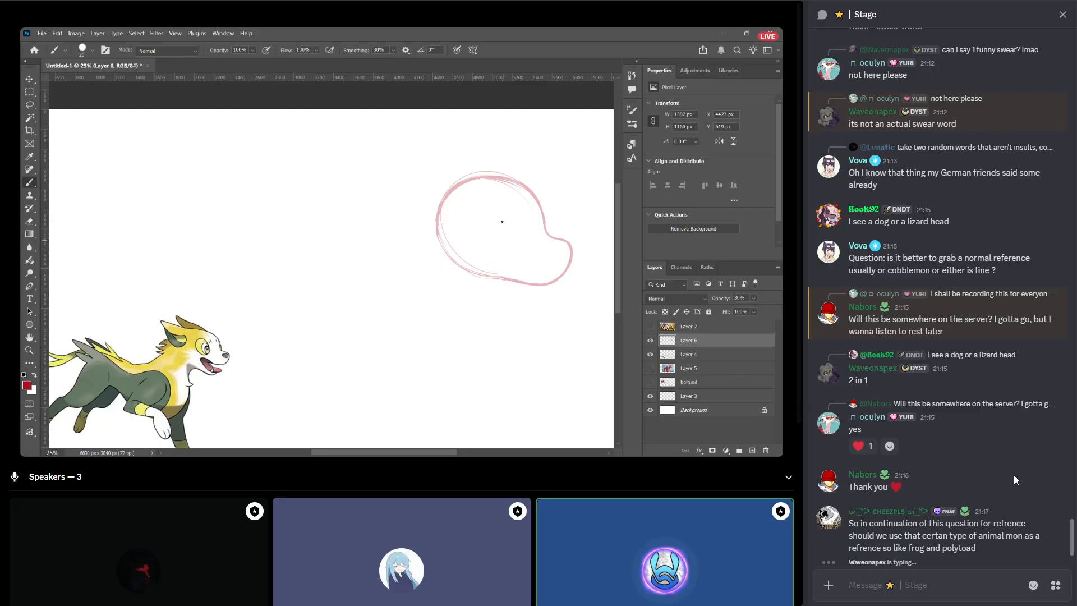
{"action": "mouse_move", "coordinate": [1018, 507]}
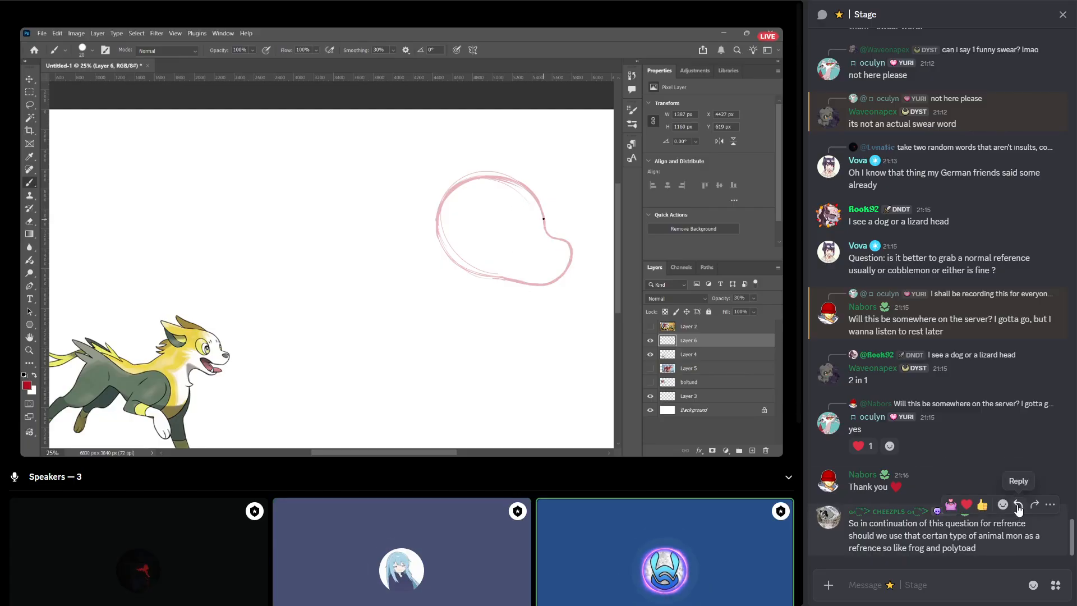
{"action": "left_click", "coordinate": [1018, 506]}
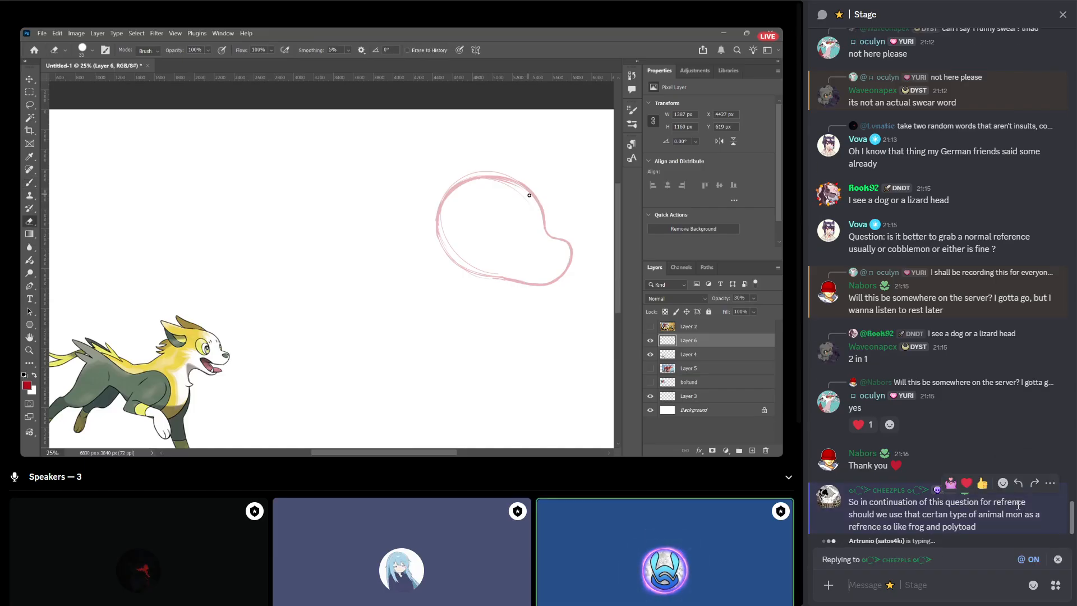
{"action": "type", "text": "are you as"}
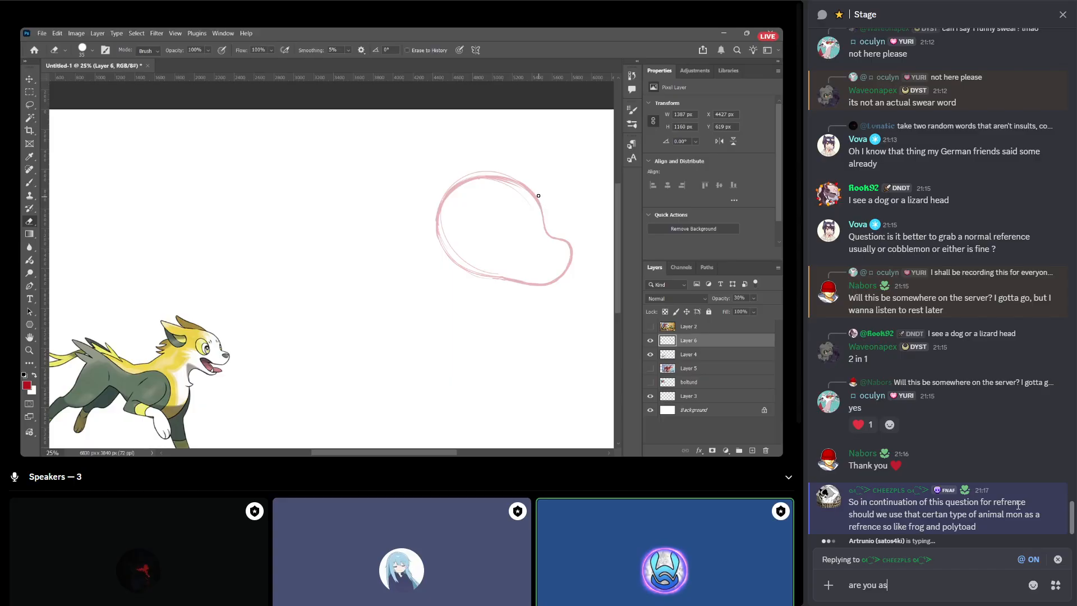
{"action": "type", "text": "king if you sh"}
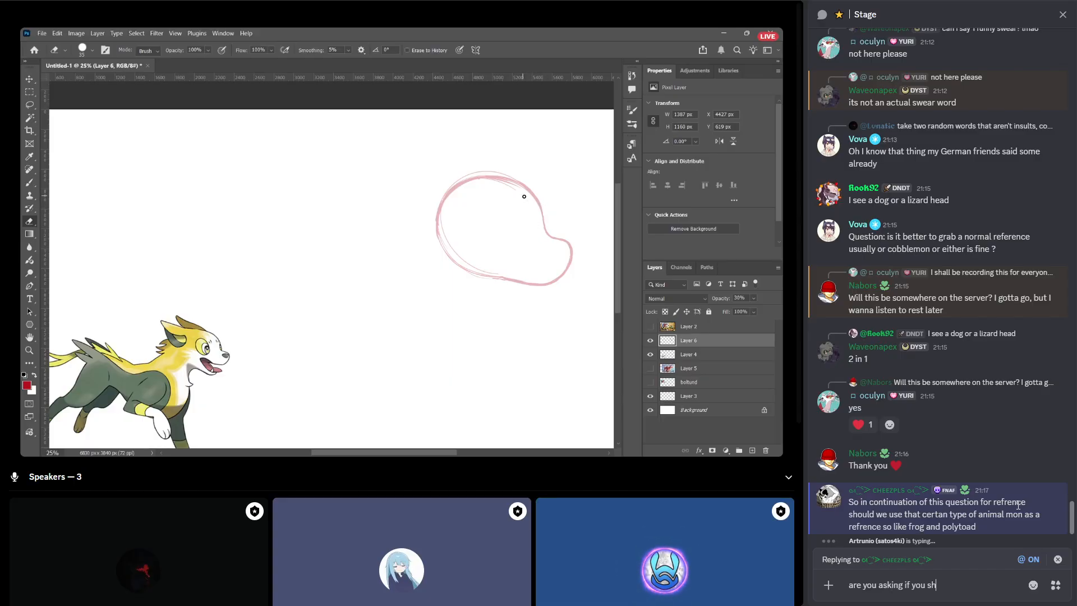
{"action": "type", "text": "ould look to o"}
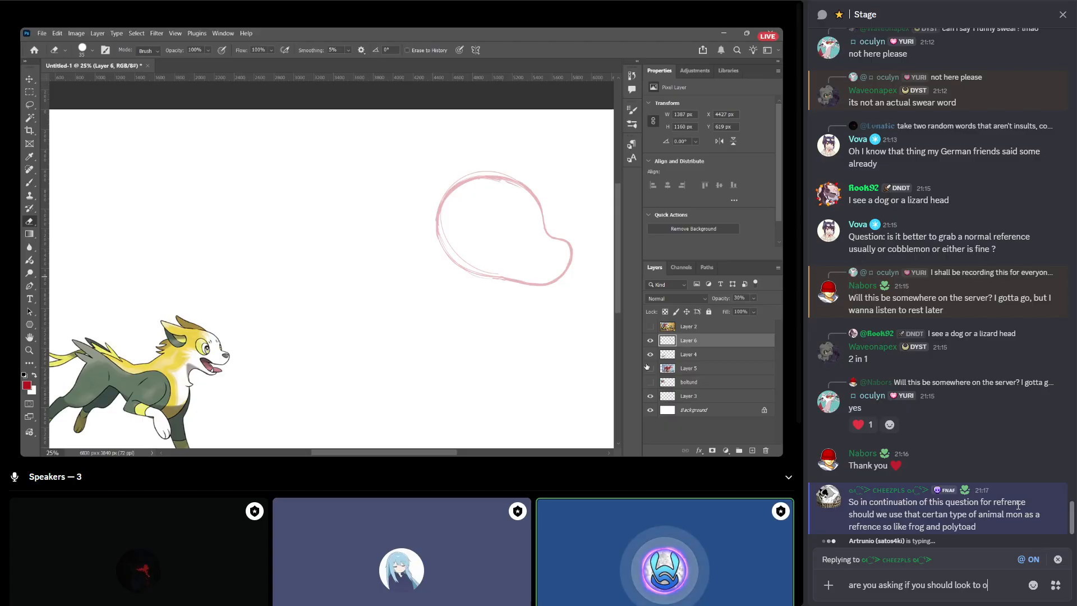
{"action": "type", "text": "ther animal"}
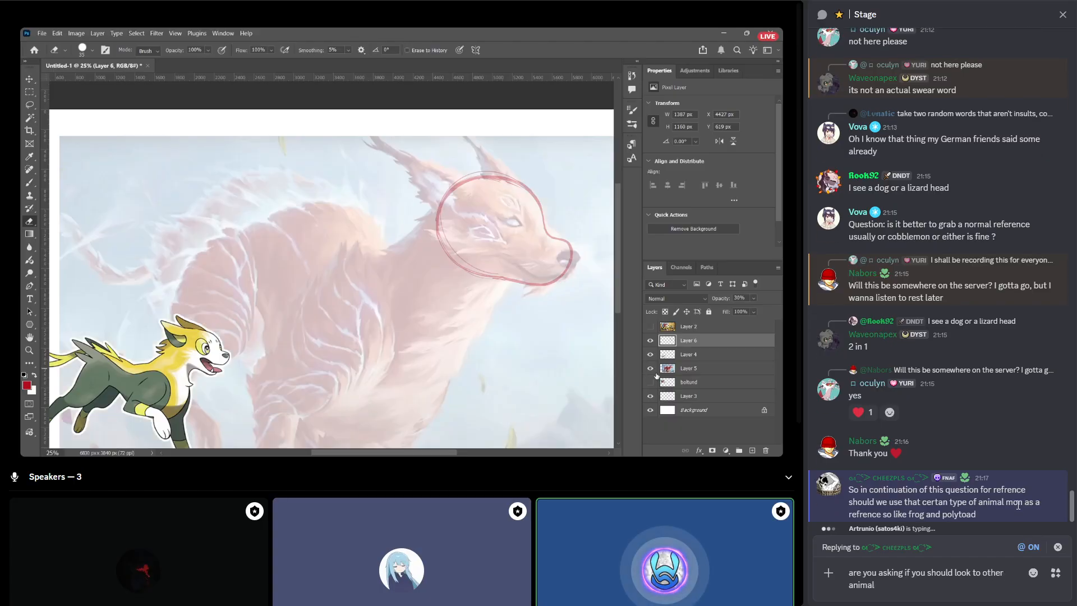
{"action": "type", "text": " pokemon as "}
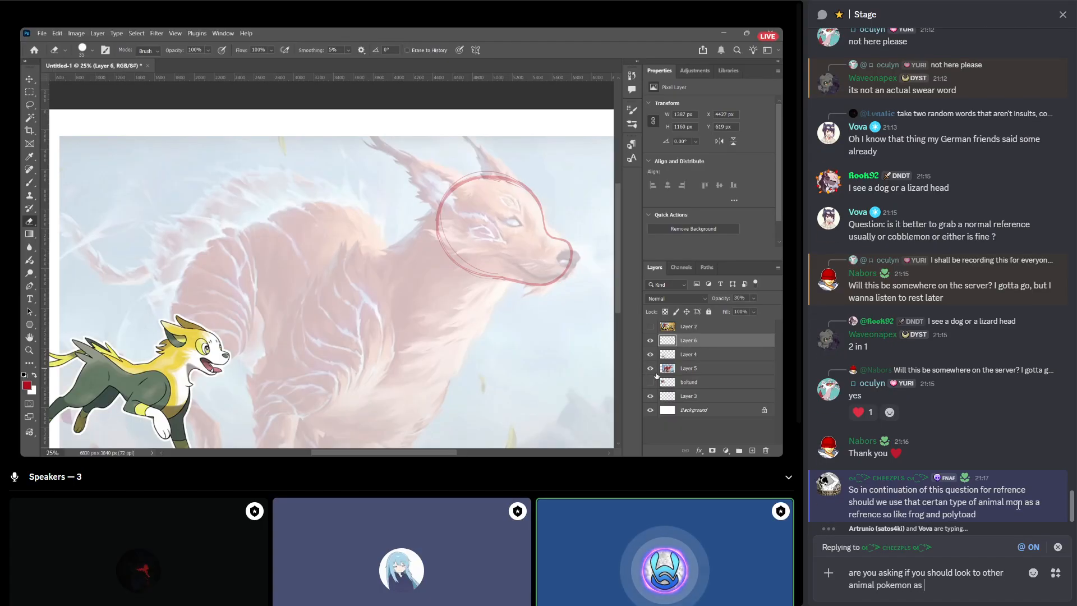
{"action": "type", "text": "reference"}
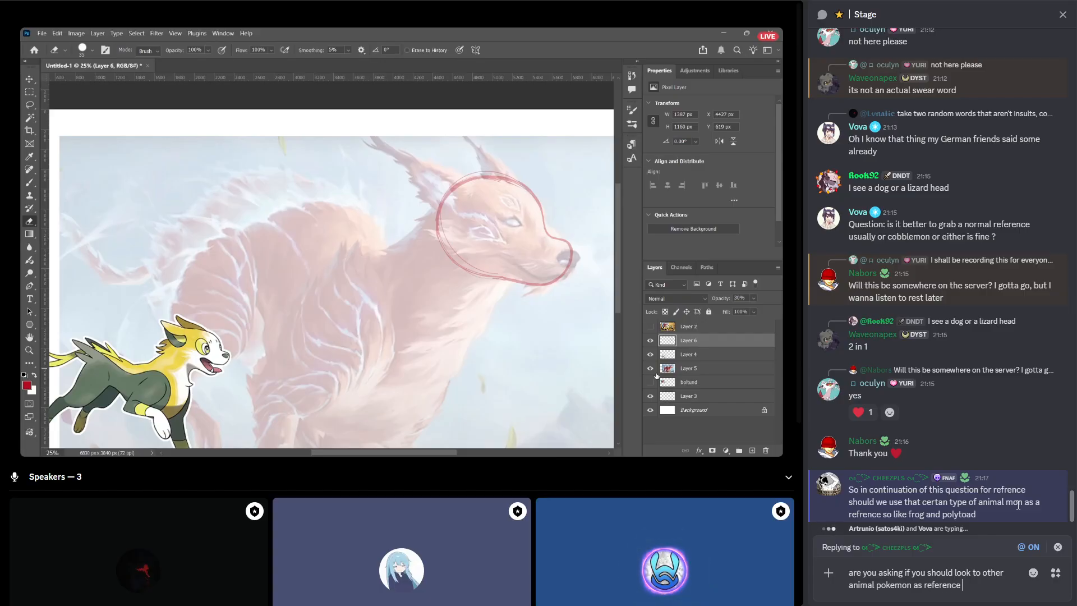
{"action": "type", "text": " for an animal you"}
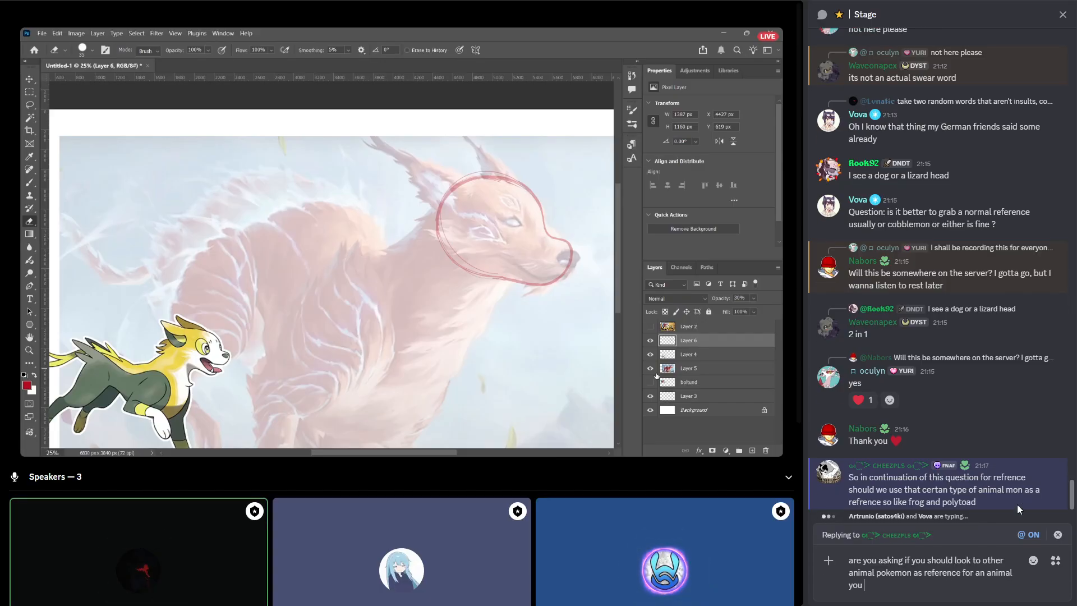
{"action": "key", "text": "ctrl+a"}
{"action": "key", "text": "BackSpace"}
{"action": "key", "text": "Escape"}
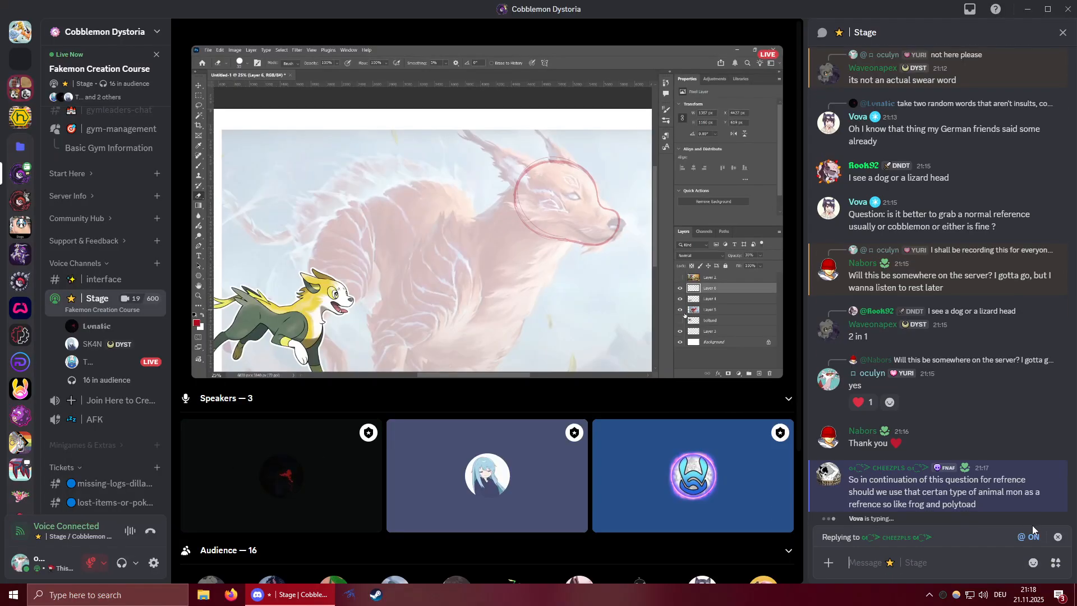
{"action": "left_click", "coordinate": [1058, 537]}
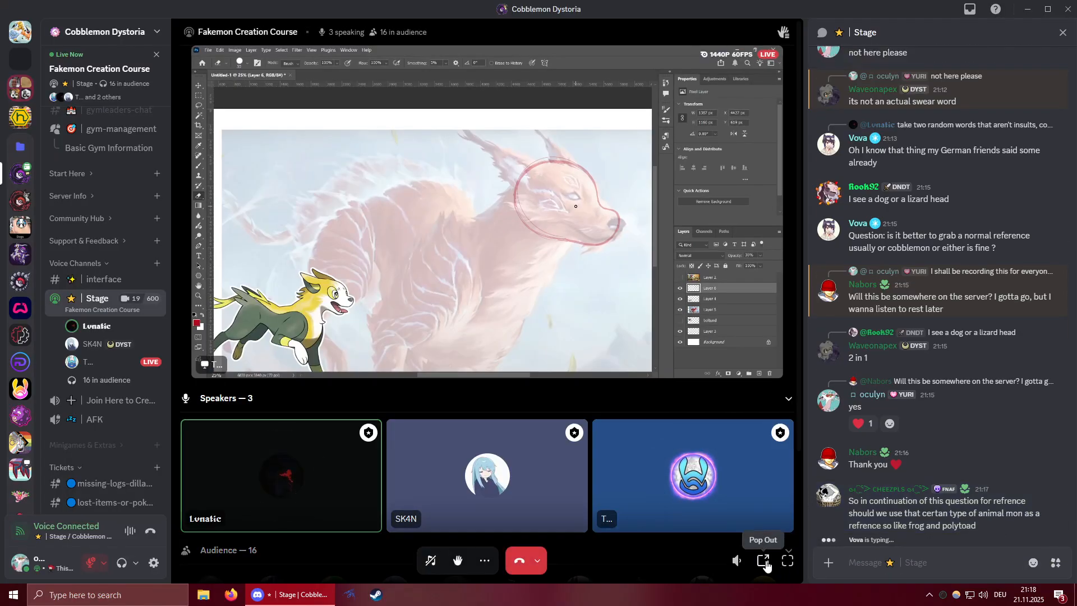
{"action": "left_click", "coordinate": [788, 560]}
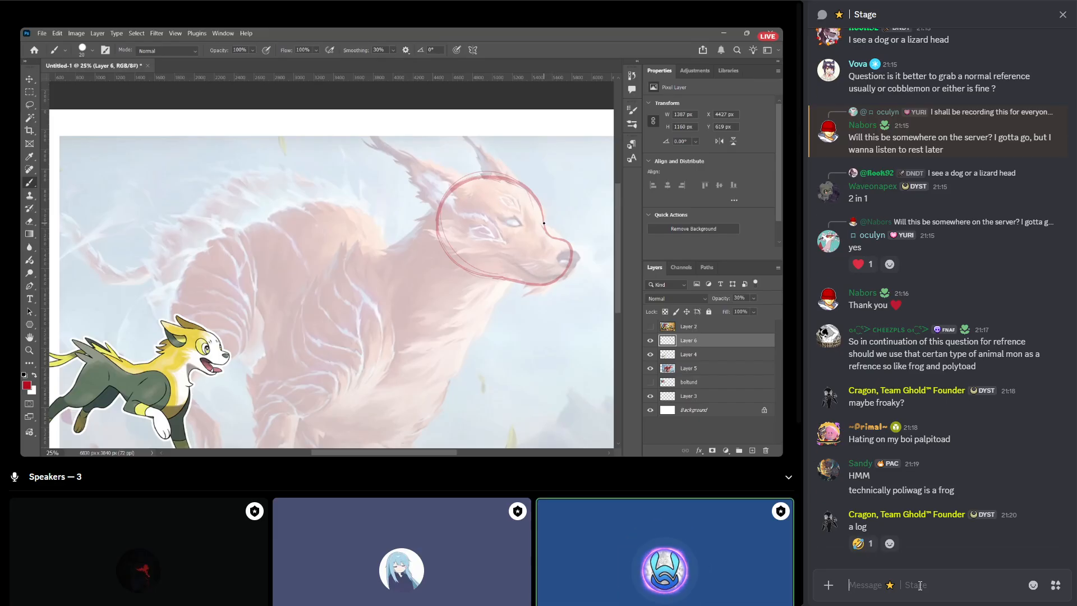
Send "the fog" followed by the :fog: emoji in the Stage chat.
{"action": "type", "text": "the fog :"}
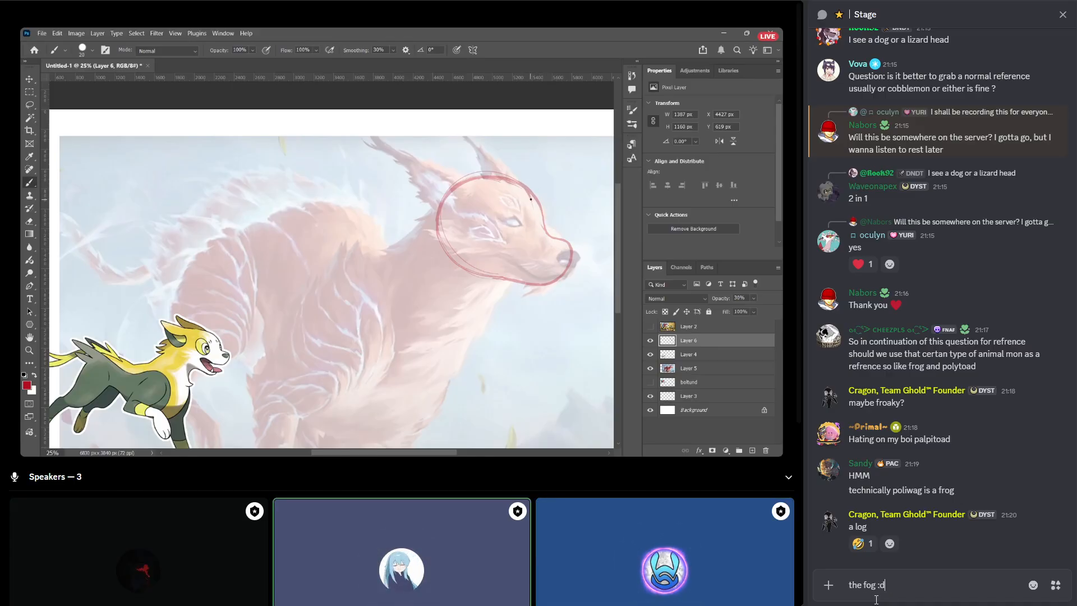
{"action": "type", "text": "fog"}
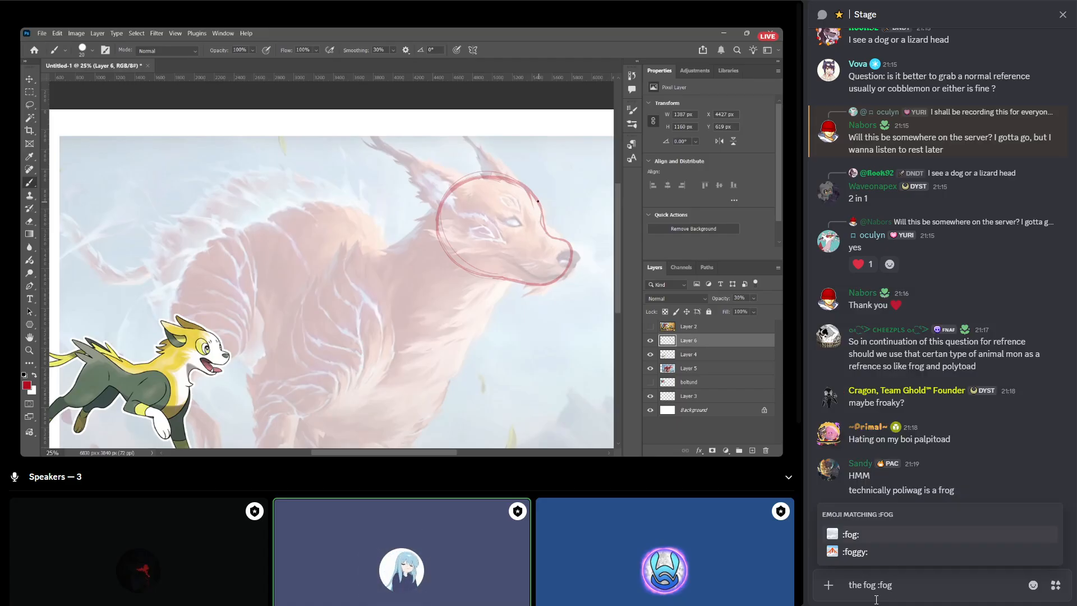
{"action": "key", "text": "Return"}
{"action": "key", "text": "Return"}
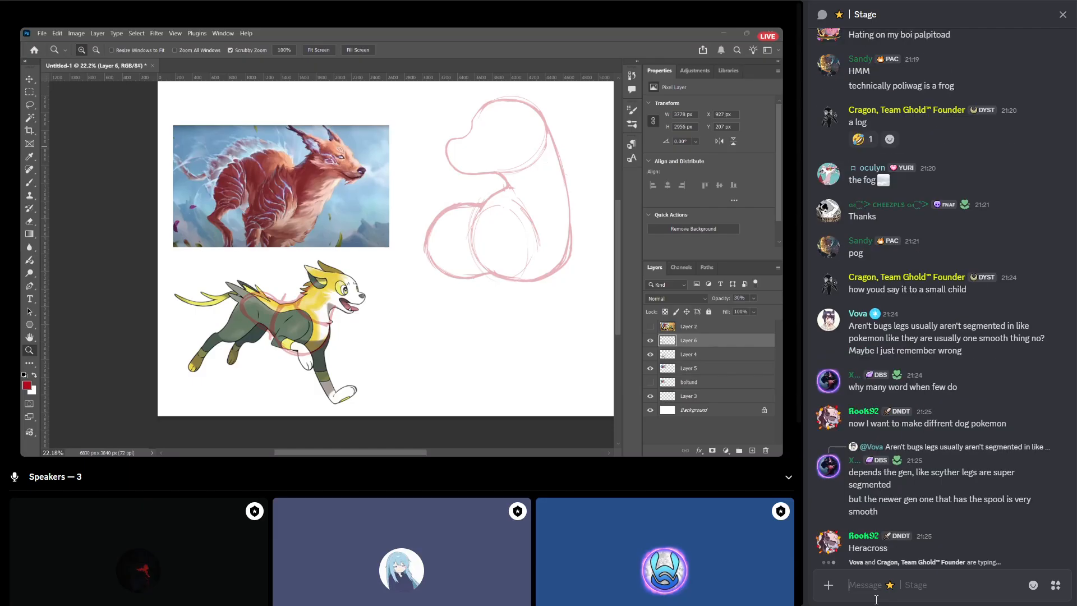
Send "rellor" as a bug Pokémon suggestion in the Stage chat.
{"action": "type", "text": "rellol"}
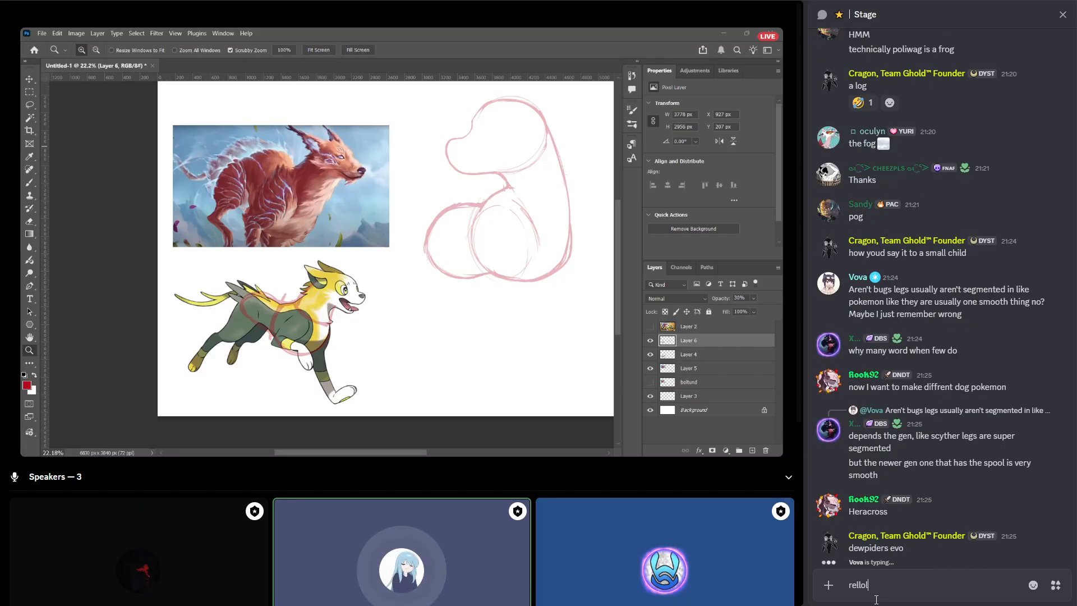
{"action": "key", "text": "BackSpace"}
{"action": "type", "text": "r"}
{"action": "key", "text": "Return"}
Send the follow-up message "obviously the poop bug" in the Stage chat.
{"action": "type", "text": "pb"}
{"action": "key", "text": "BackSpace"}
{"action": "key", "text": "BackSpace"}
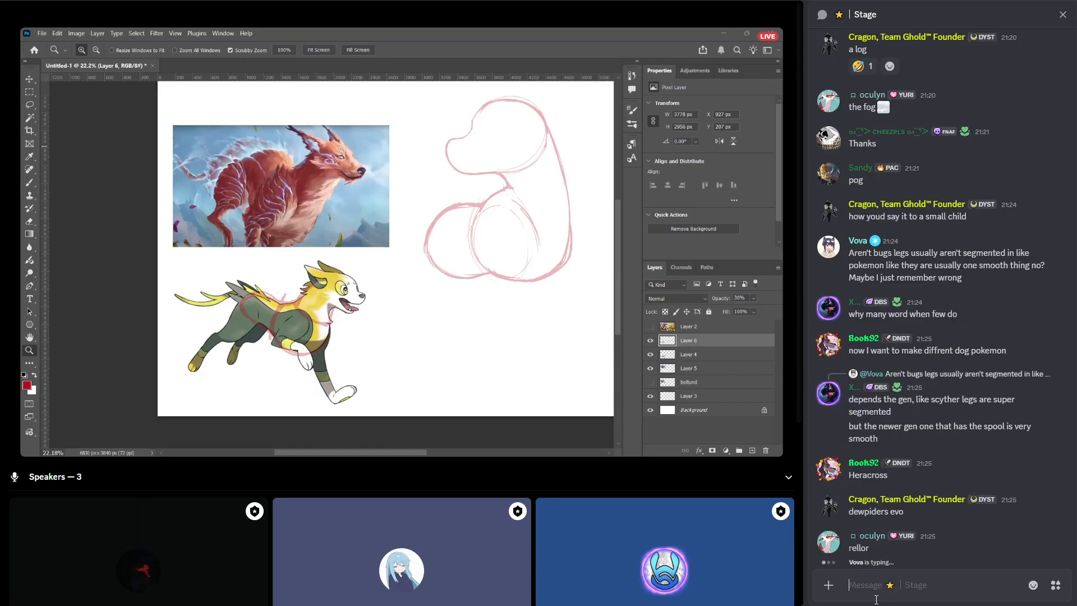
{"action": "type", "text": "obviously the poop bug"}
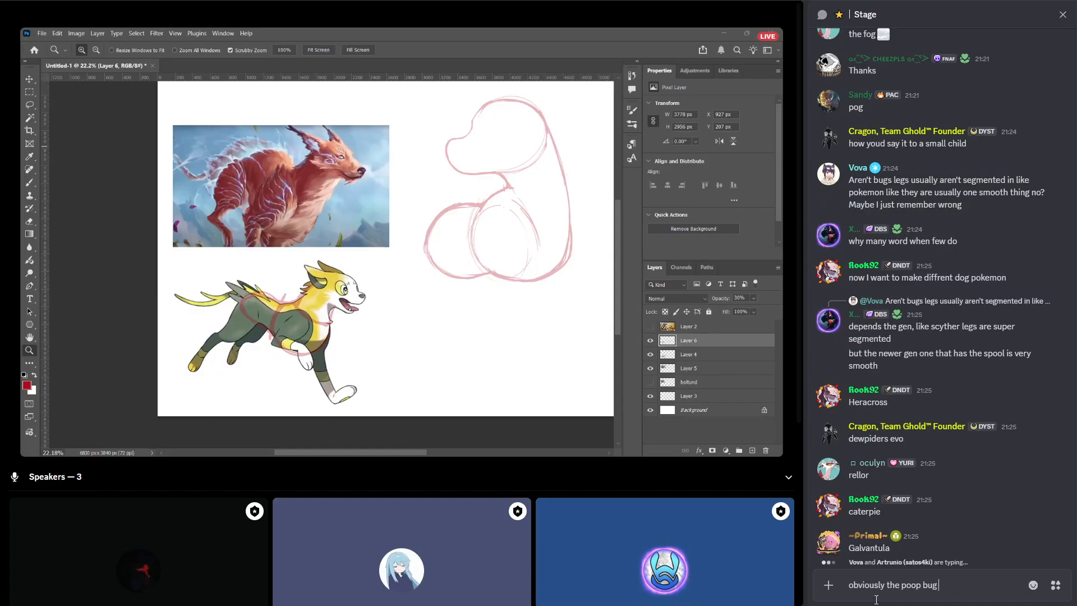
{"action": "key", "text": "Return"}
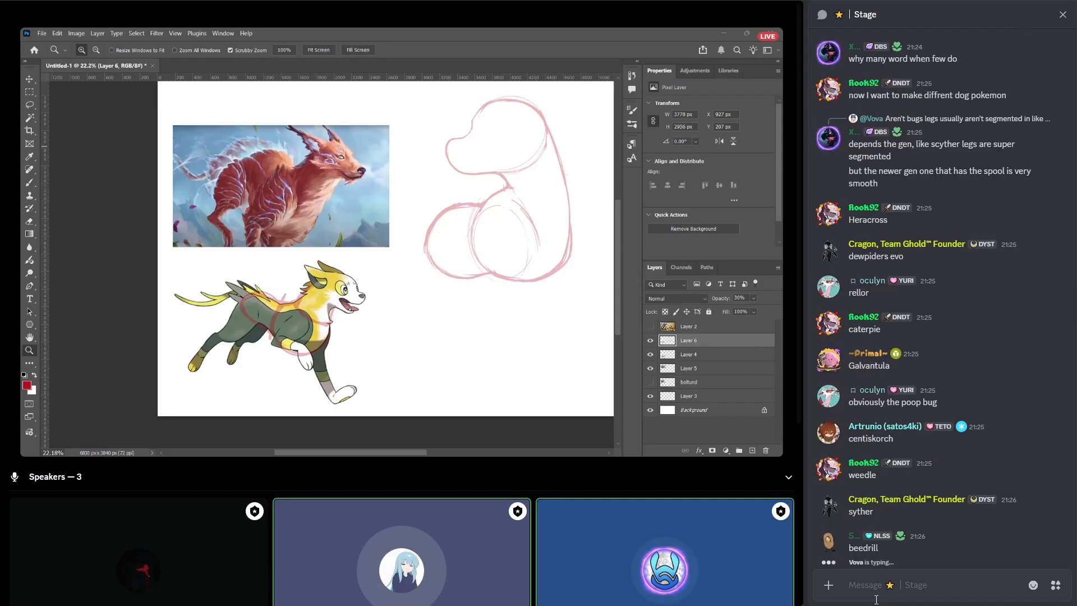
{"action": "left_click", "coordinate": [324, 380]}
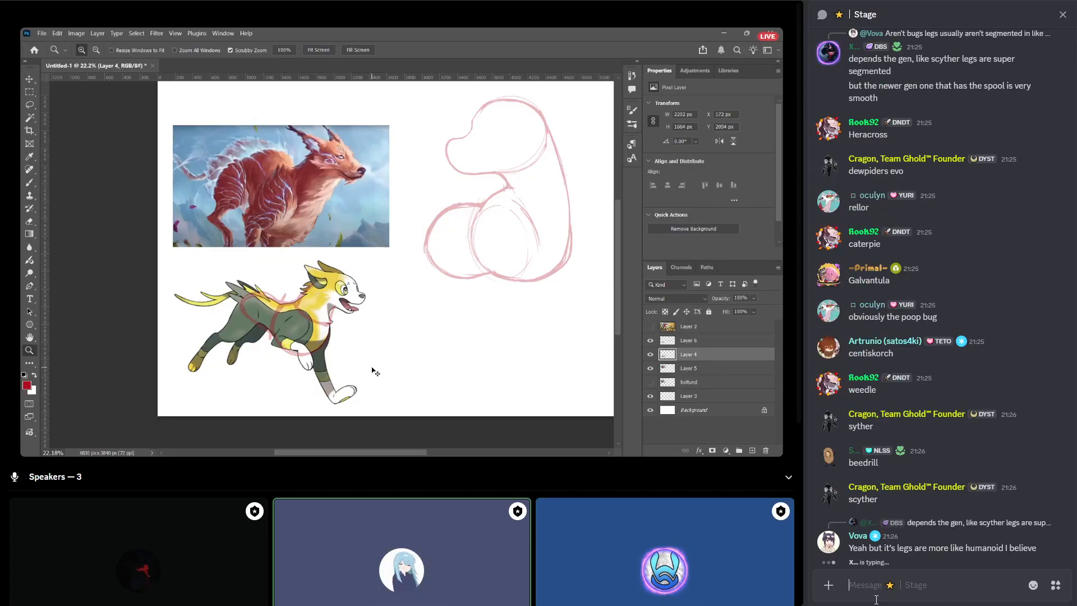
{"action": "key", "text": "ctrl+v"}
{"action": "key", "text": "ctrl+t"}
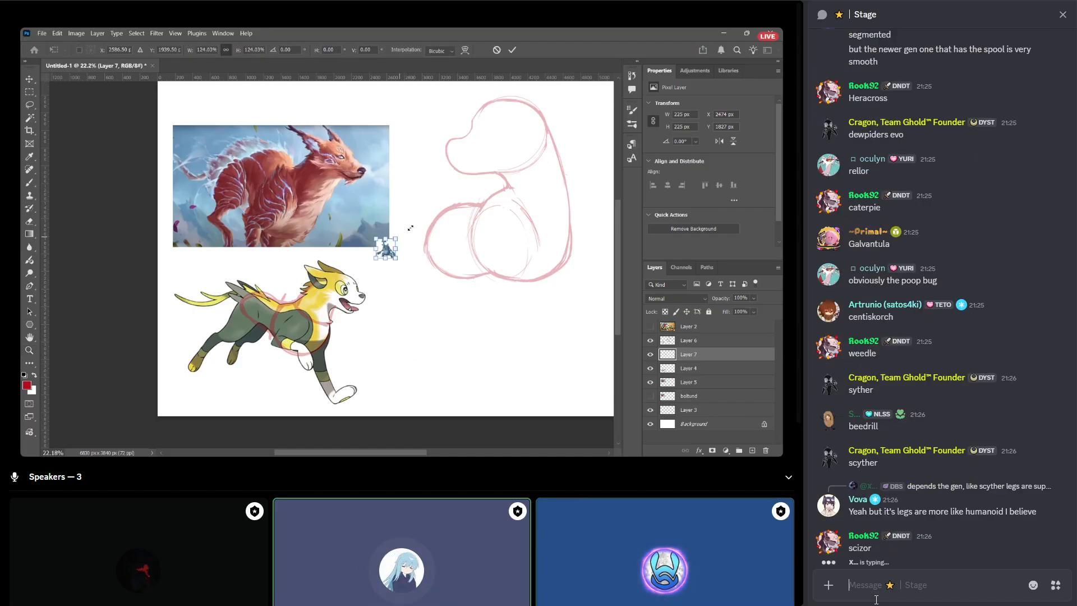
{"action": "left_click_drag", "start_coordinate": [398, 237], "coordinate": [494, 143]}
{"action": "left_click_drag", "start_coordinate": [370, 289], "coordinate": [468, 334]}
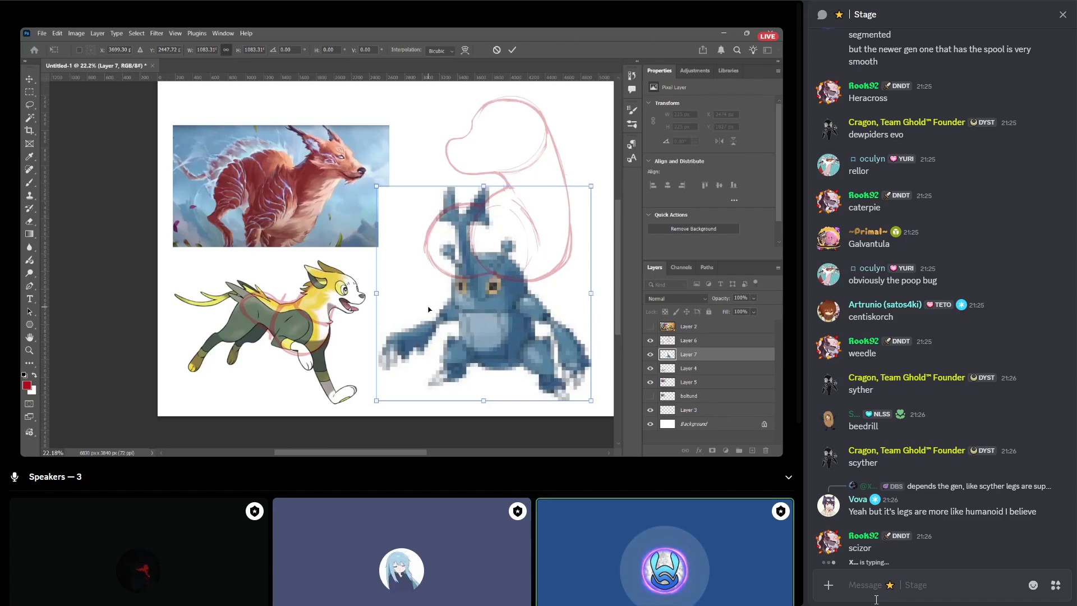
{"action": "key", "text": "Return"}
{"action": "key", "text": "w"}
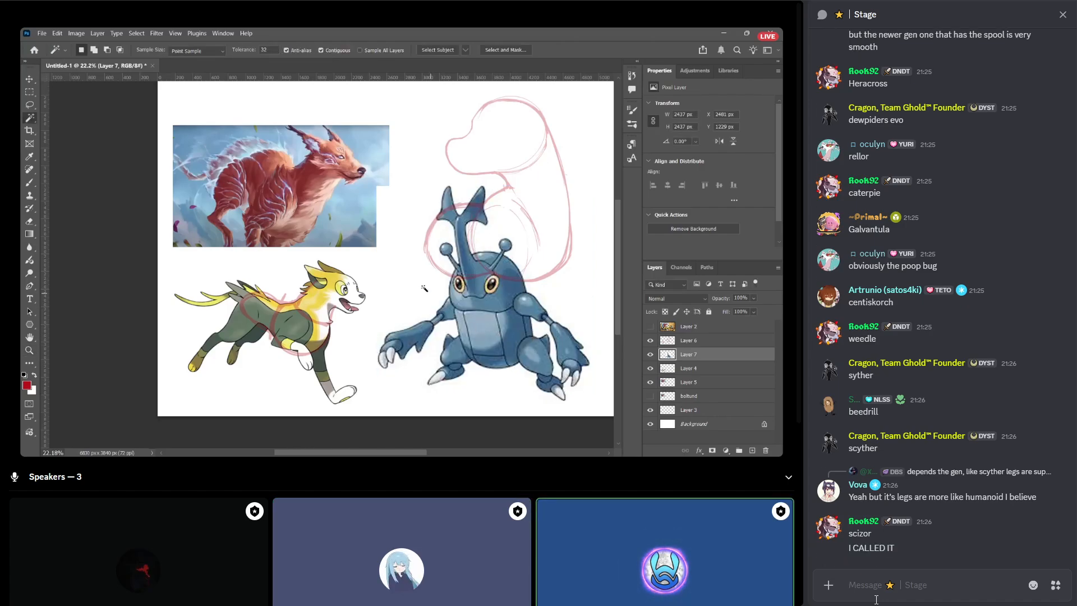
{"action": "left_click", "coordinate": [445, 310]}
{"action": "left_click", "coordinate": [543, 305], "text": "shift"}
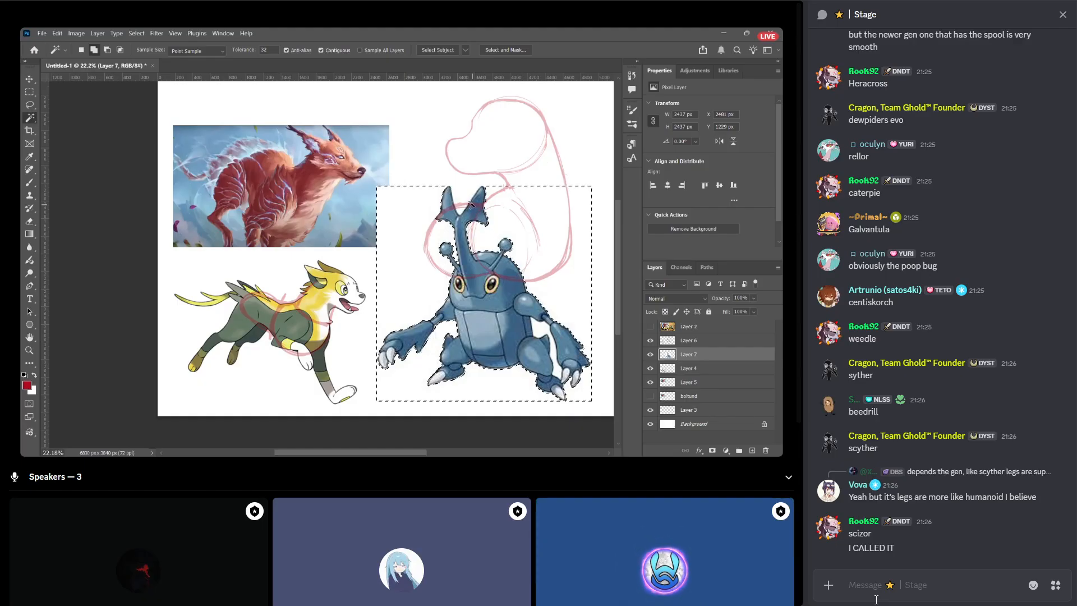
{"action": "left_click", "coordinate": [541, 329], "text": "shift"}
{"action": "left_click", "coordinate": [570, 381], "text": "shift"}
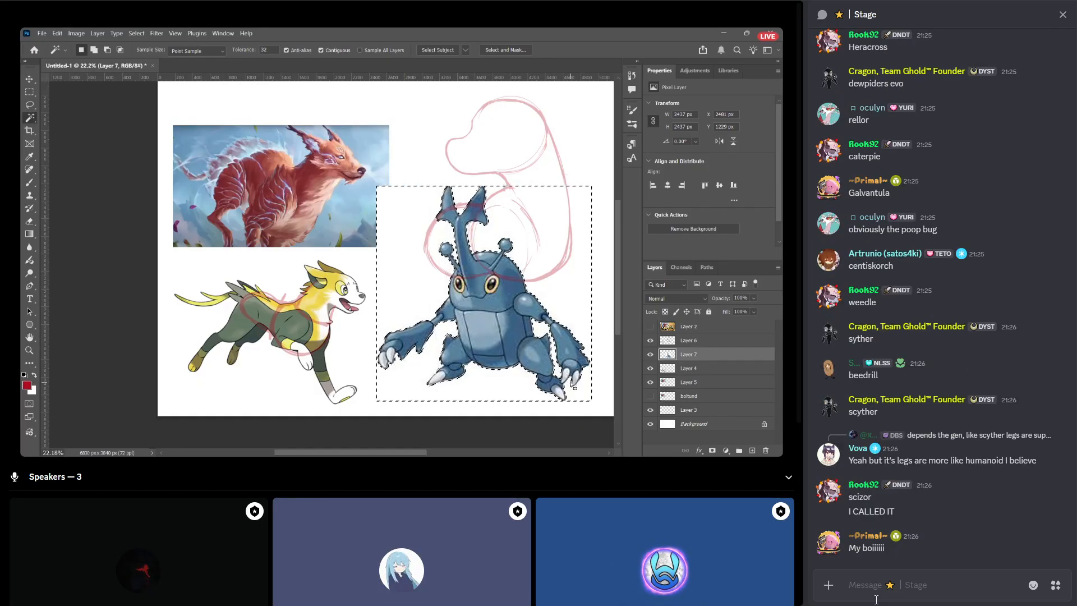
{"action": "key", "text": "Delete"}
{"action": "key", "text": "ctrl+d"}
{"action": "scroll", "coordinate": [459, 321], "scroll_direction": "down", "scroll_amount": 3}
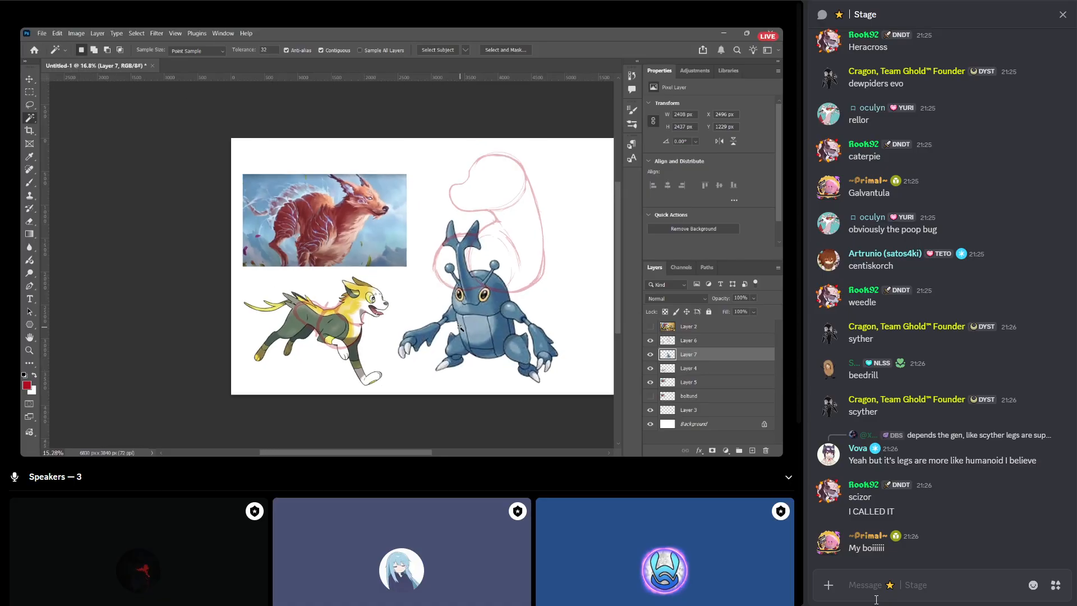
{"action": "scroll", "coordinate": [461, 319], "scroll_direction": "up", "scroll_amount": 3}
Send the message "omg its legendary character "Bois" from pokemon legends Z-A" in the Stage chat.
{"action": "type", "text": "o"}
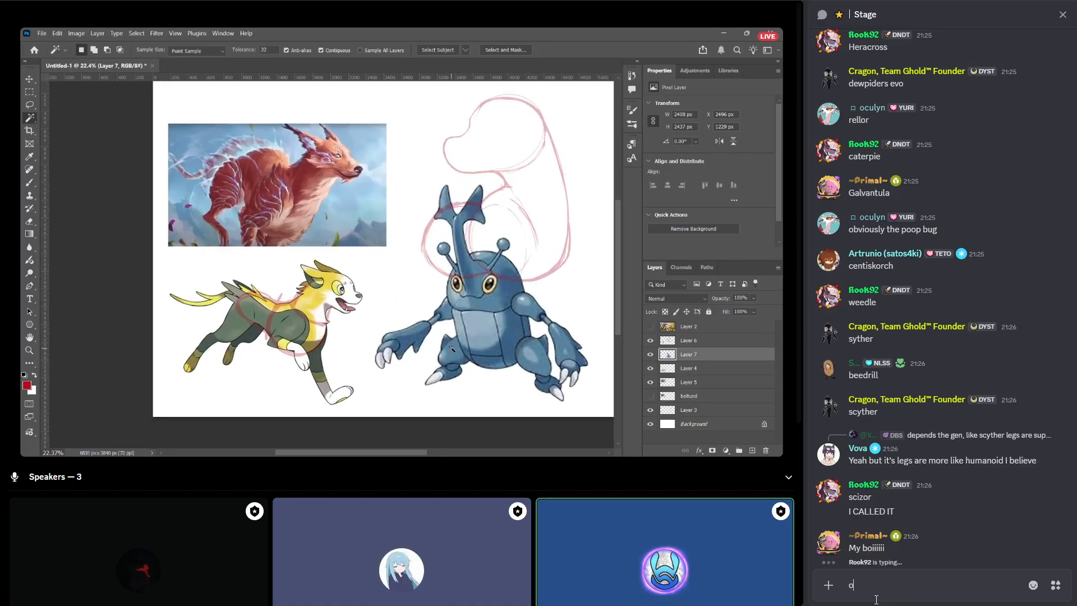
{"action": "type", "text": "mg its legendar"}
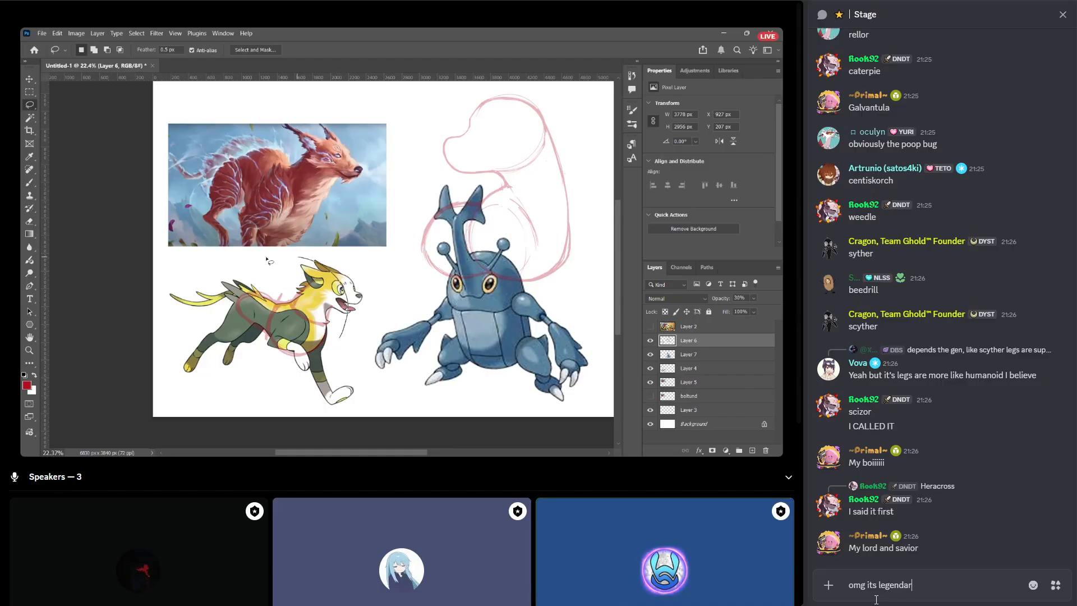
{"action": "type", "text": "y characte"}
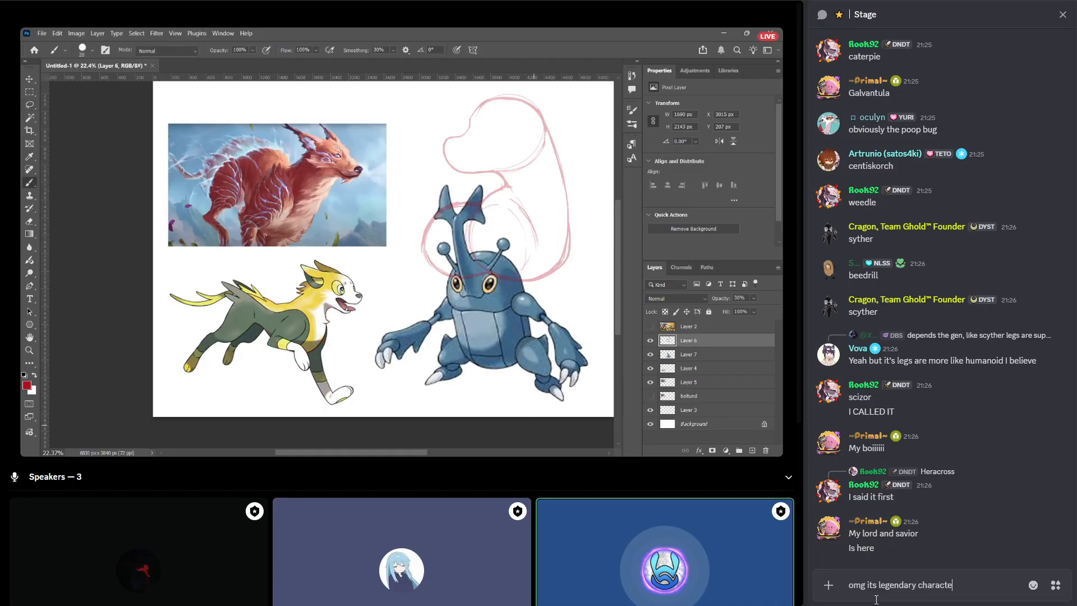
{"action": "type", "text": "r \"Boi"}
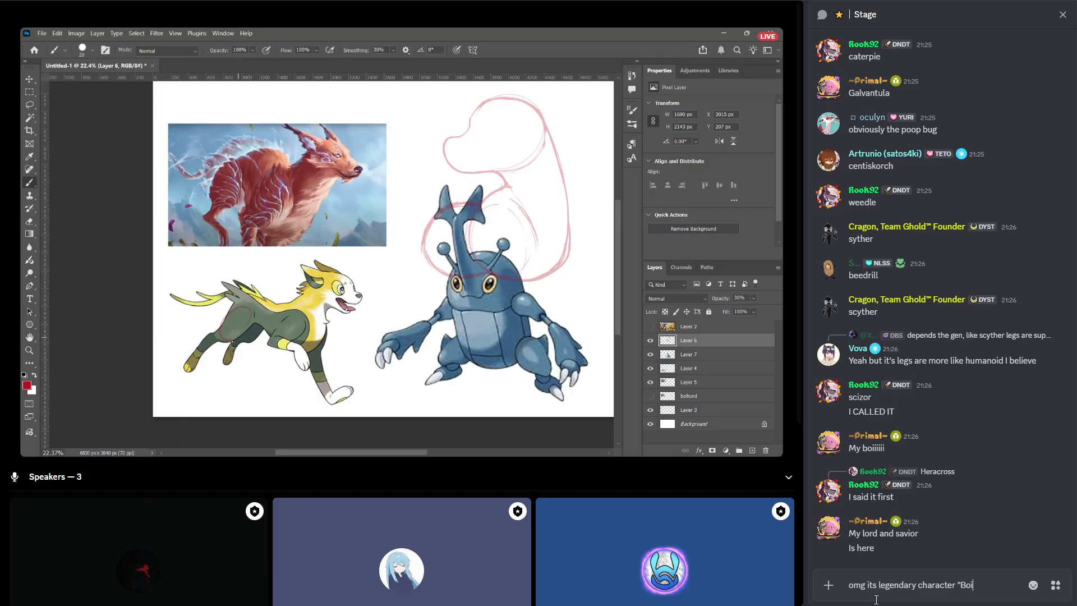
{"action": "type", "text": "s\" from pok"}
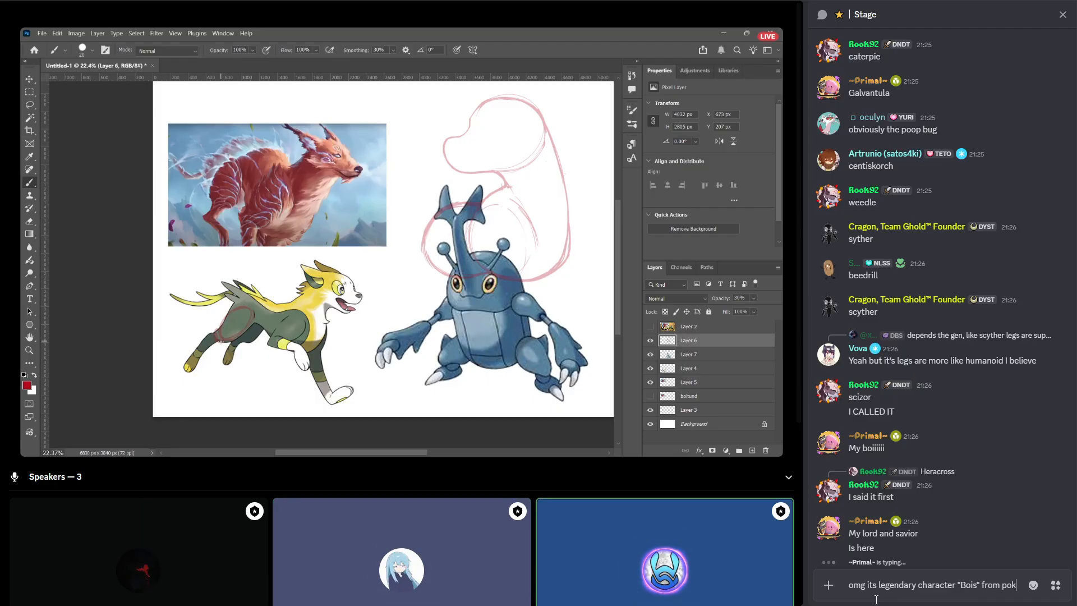
{"action": "type", "text": "emon legendd"}
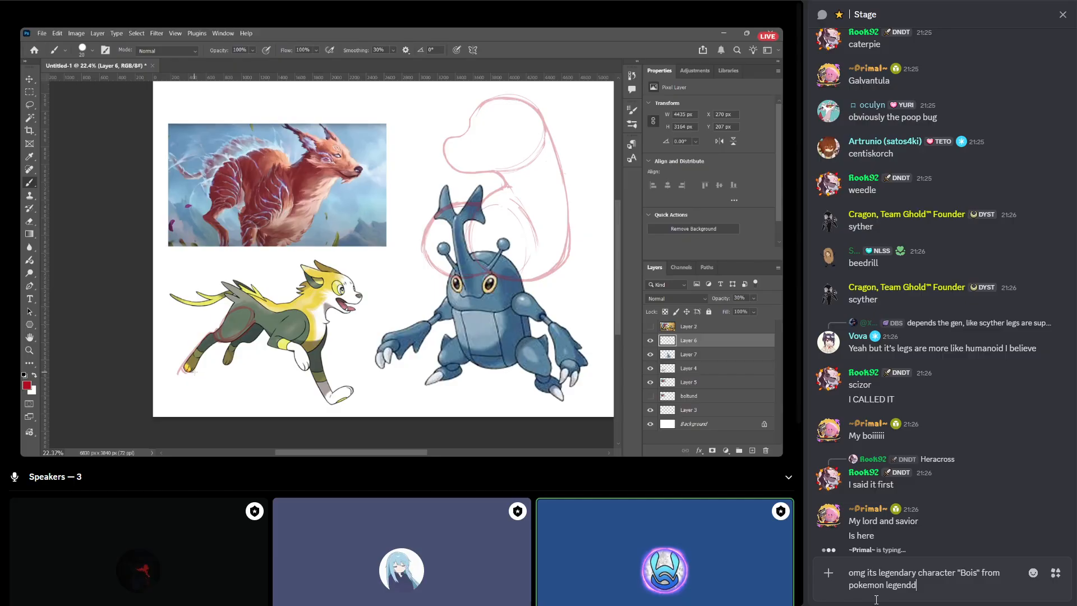
{"action": "key", "text": "BackSpace"}
{"action": "type", "text": "s Z-A"}
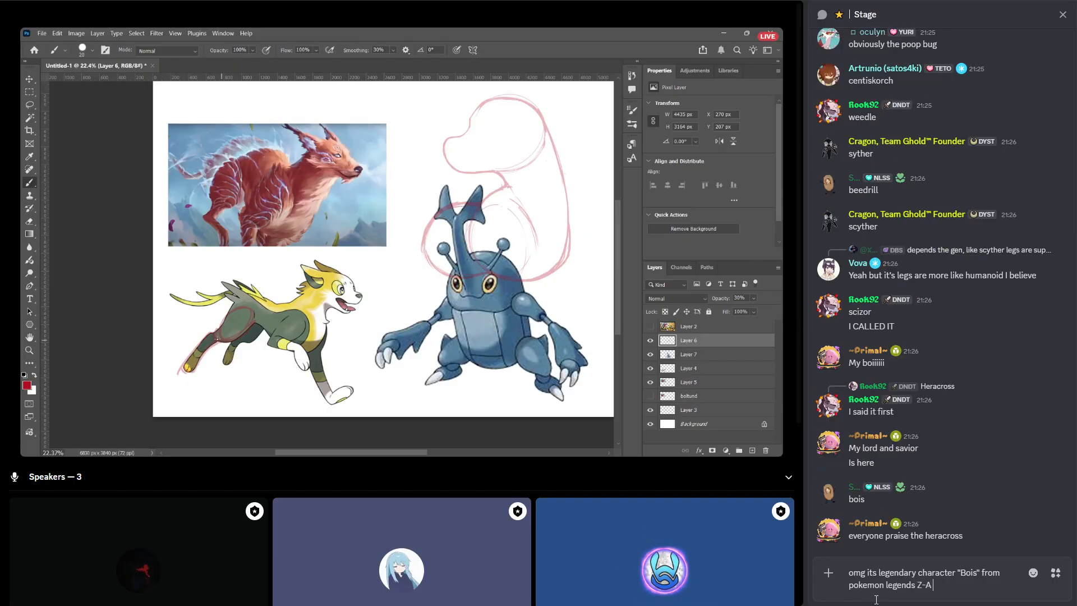
{"action": "key", "text": "Return"}
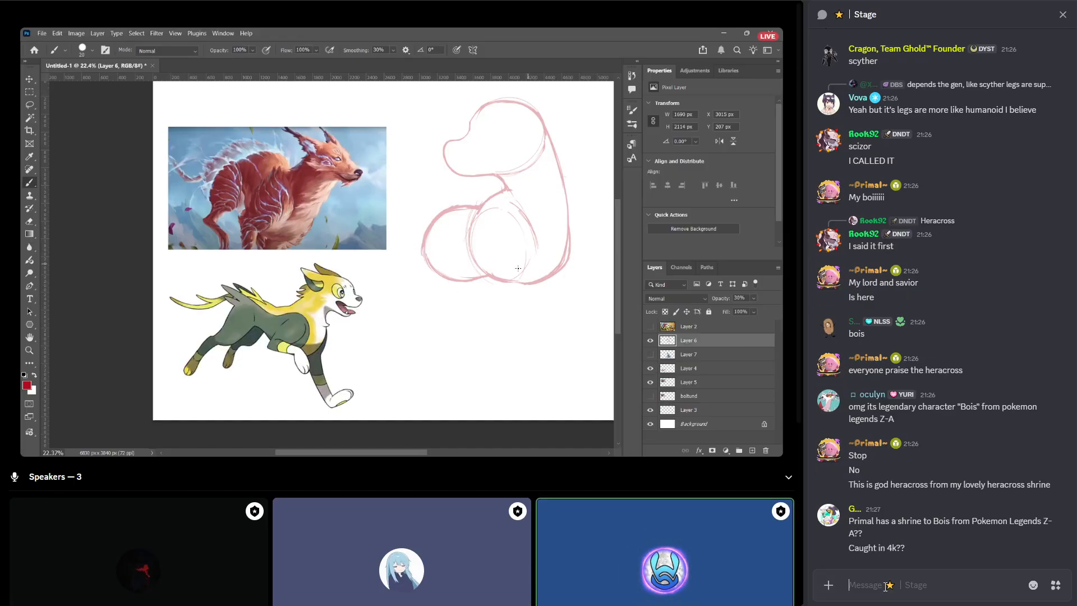
Begin a new Stage chat message with the opening line "Related to Heracross:".
{"action": "type", "text": "Related to Hera"}
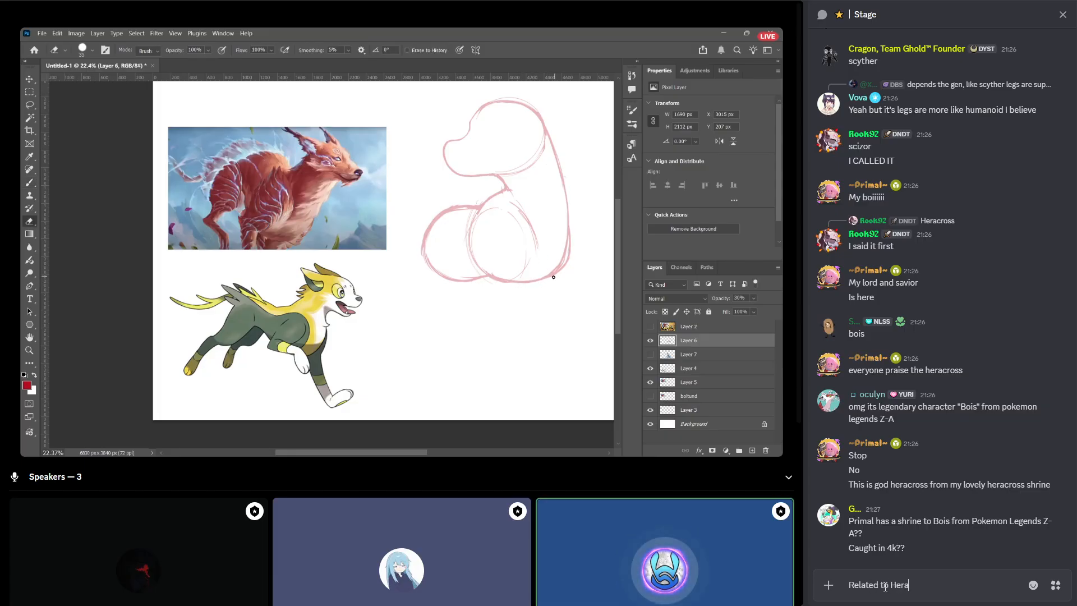
{"action": "type", "text": "cto"}
{"action": "key", "text": "BackSpace"}
{"action": "key", "text": "BackSpace"}
{"action": "type", "text": "oss:"}
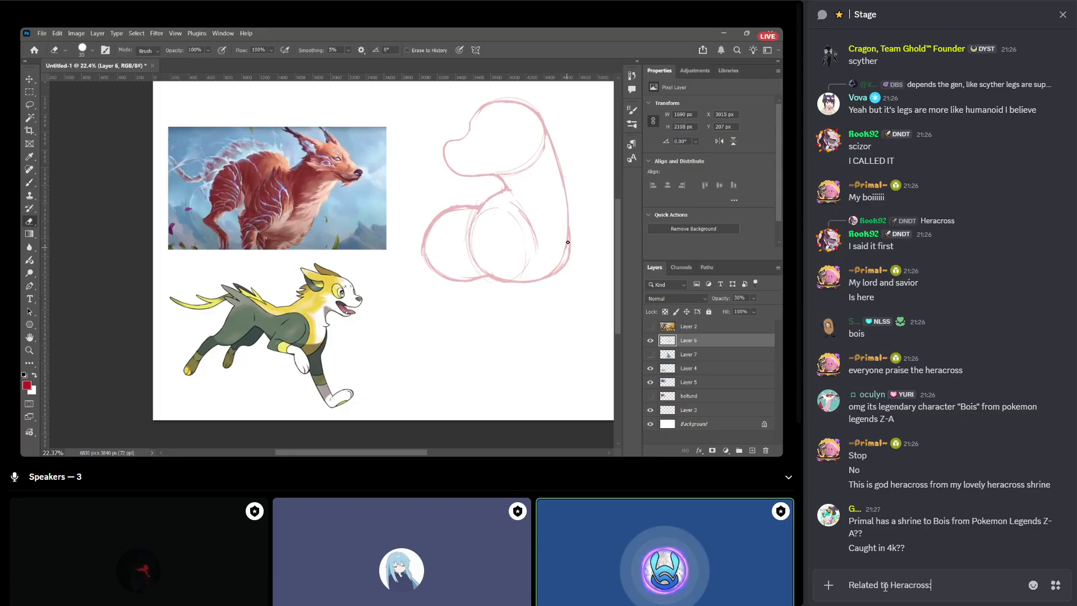
Add a new line "How would one approach sexual dimorphism in pokemon species adapted from real animals", with a parenthesised apology to a participant after "dimorphism".
{"action": "key", "text": "shift+Return"}
{"action": "type", "text": "H"}
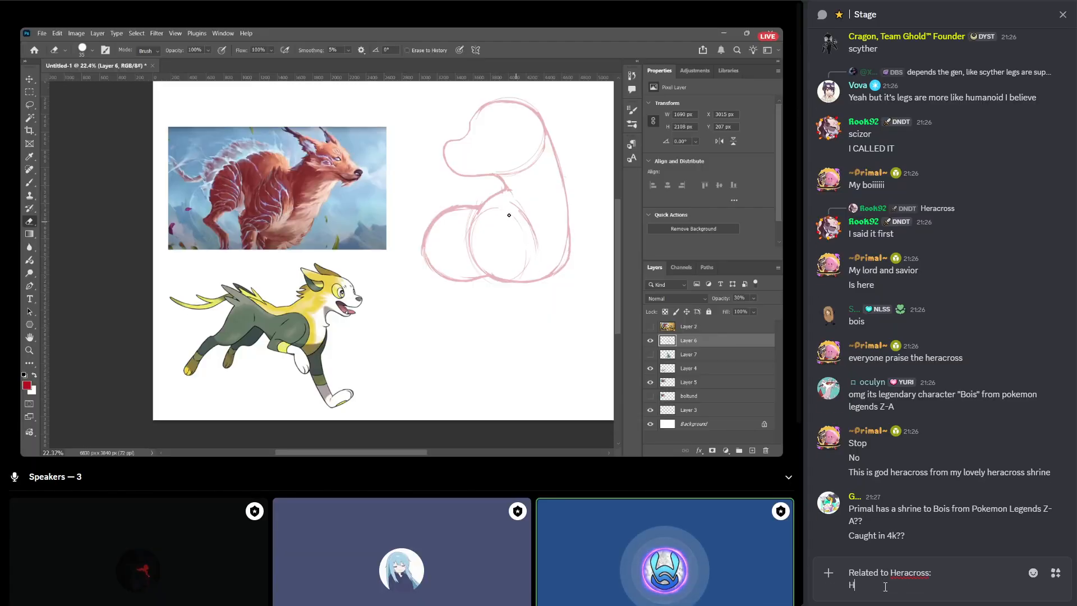
{"action": "type", "text": "ow would one "}
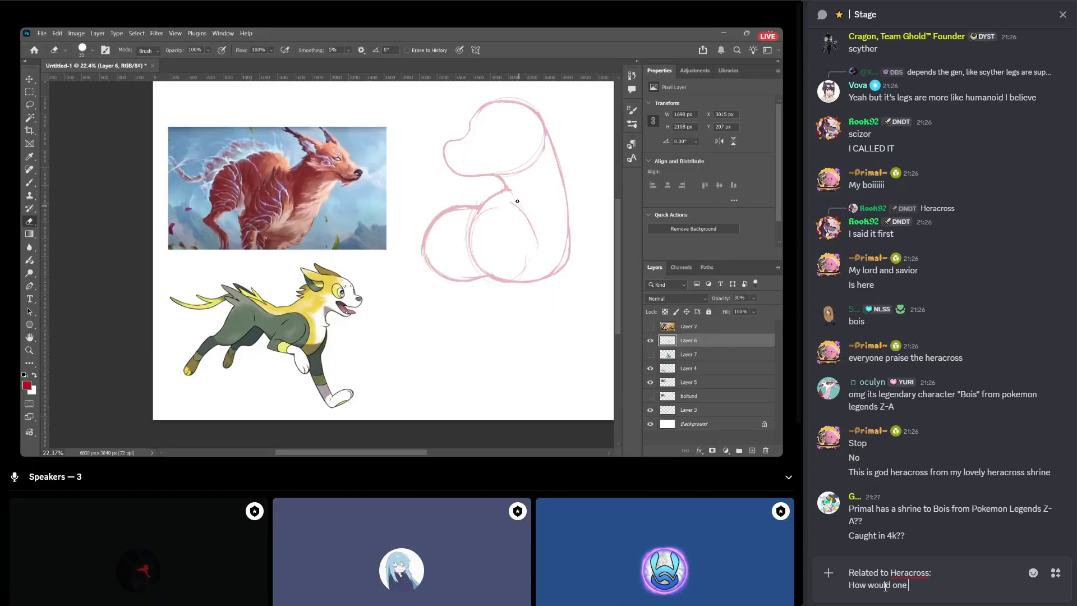
{"action": "type", "text": "approach sexual di"}
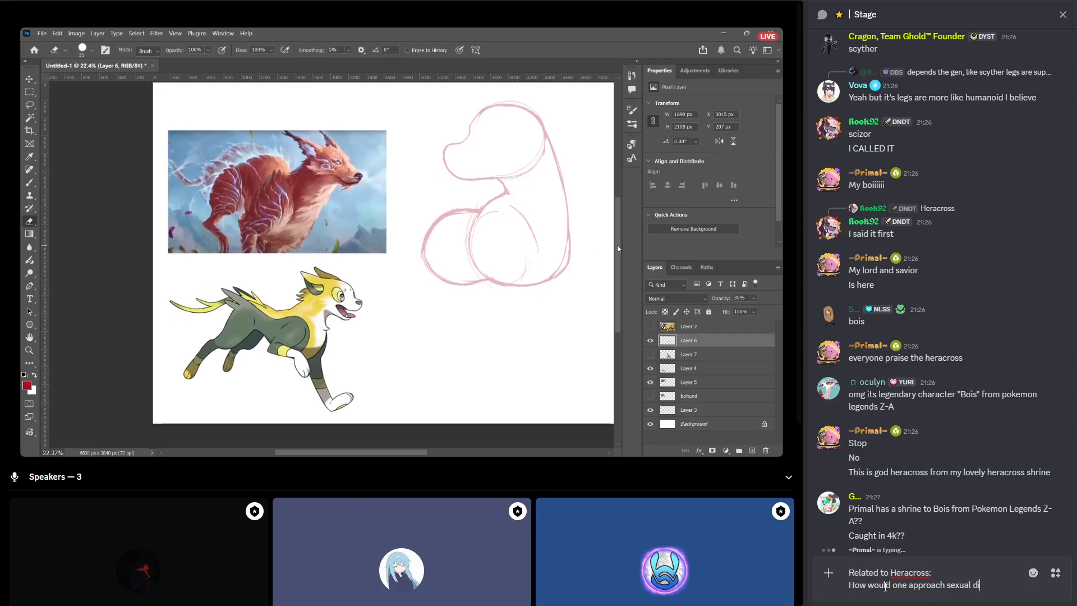
{"action": "type", "text": "morphism"}
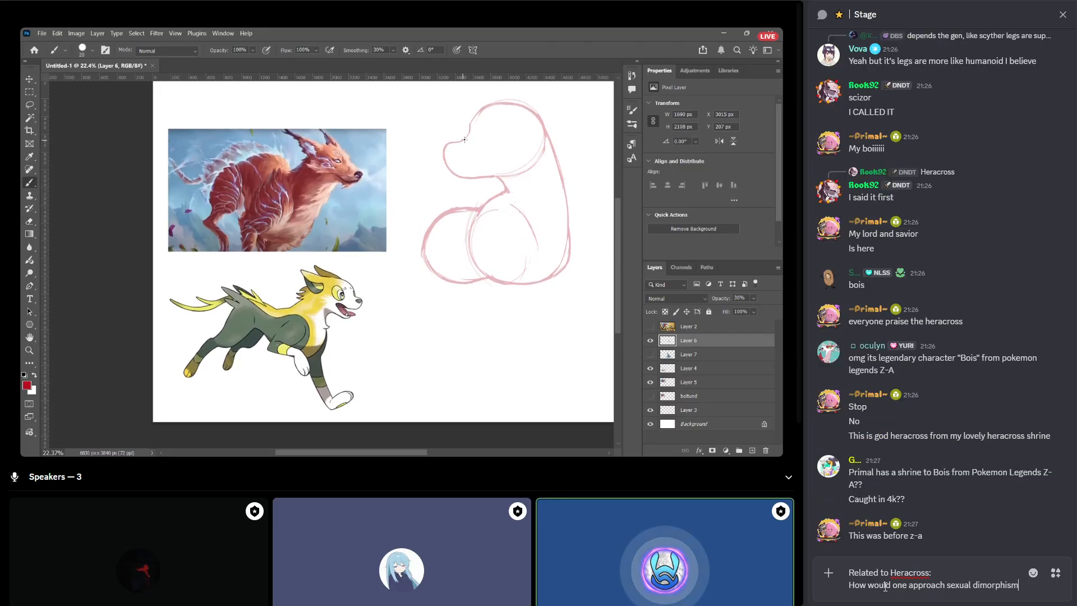
{"action": "key", "text": "shift+Return"}
{"action": "type", "text": "(sorry skan)"}
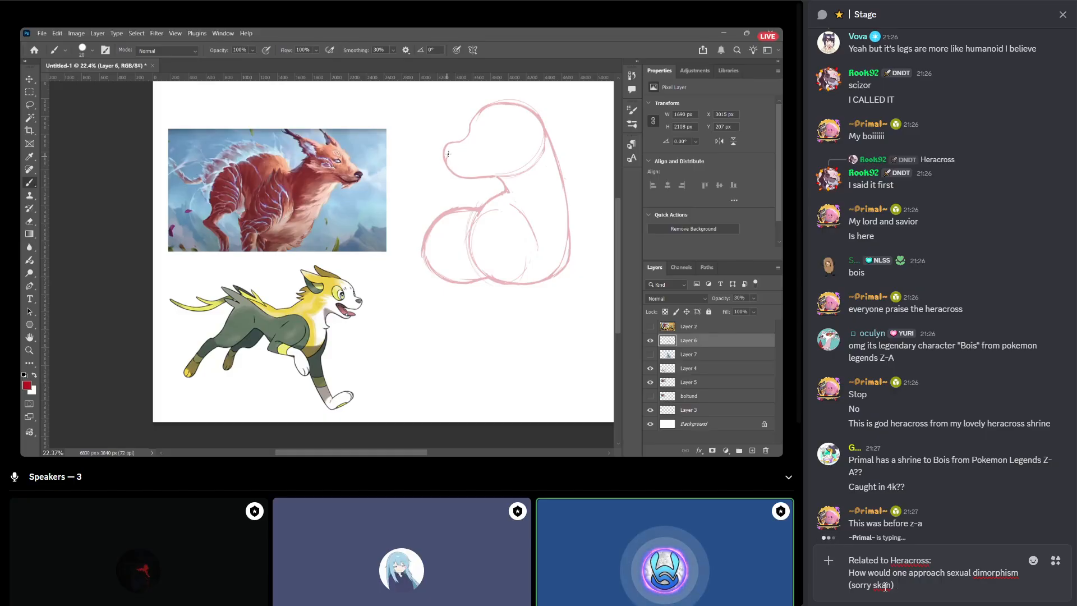
{"action": "type", "text": "in pokemon"}
{"action": "type", "text": " spe"}
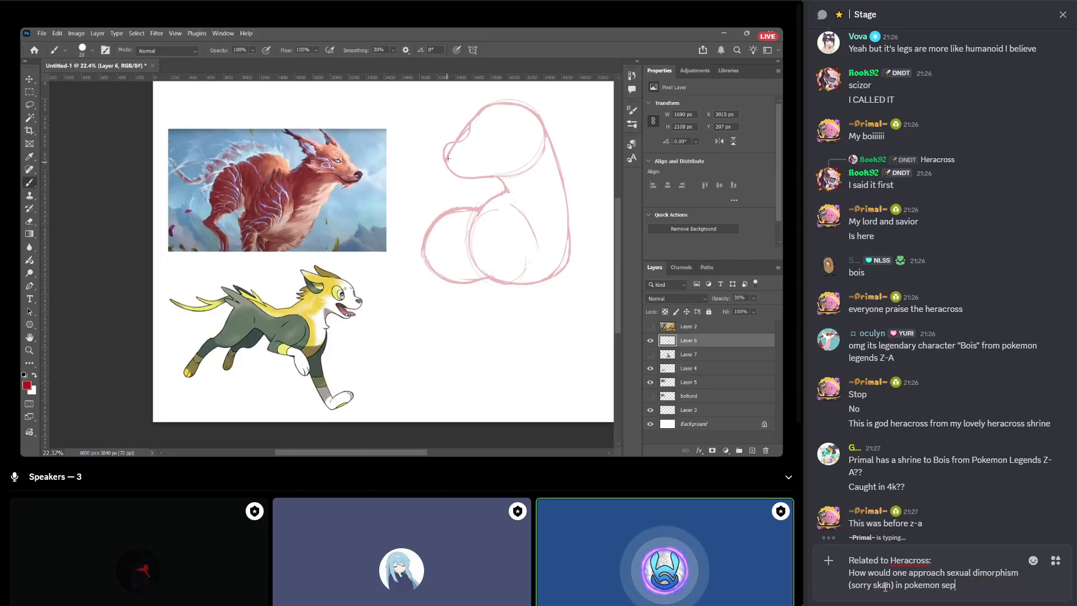
{"action": "type", "text": "cies"}
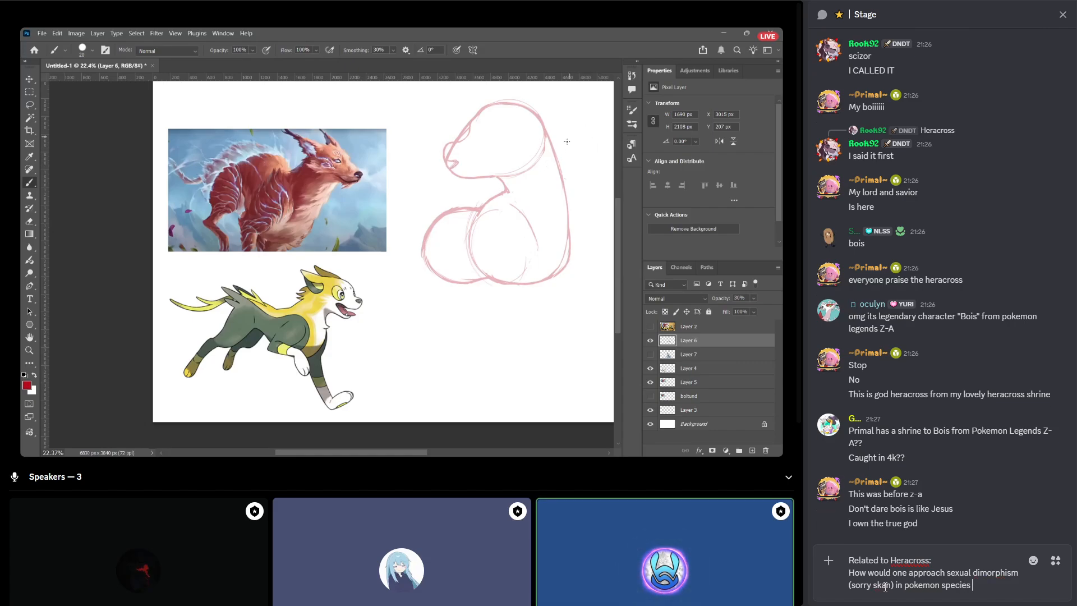
{"action": "type", "text": " adapted fro"}
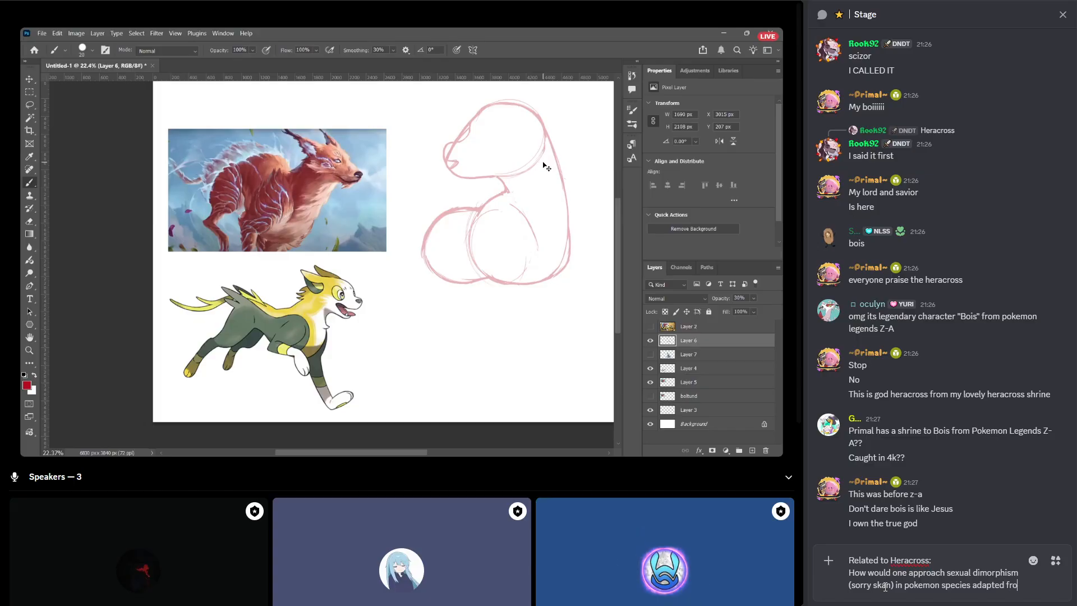
{"action": "type", "text": "m real animals. Nidi"}
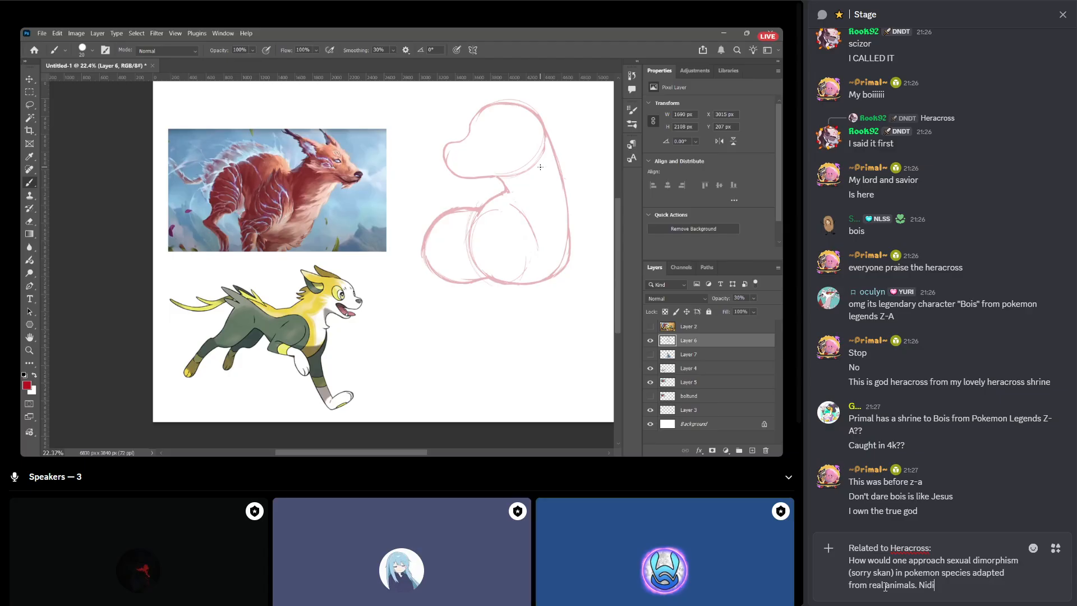
Add "Nidoqueen and Nidoking are completely different Pokemon but Heracross only has the heart-shaped horn.", end the question with "?" and send the message.
{"action": "key", "text": "BackSpace"}
{"action": "type", "text": "oqueen and Nidoking are completely "}
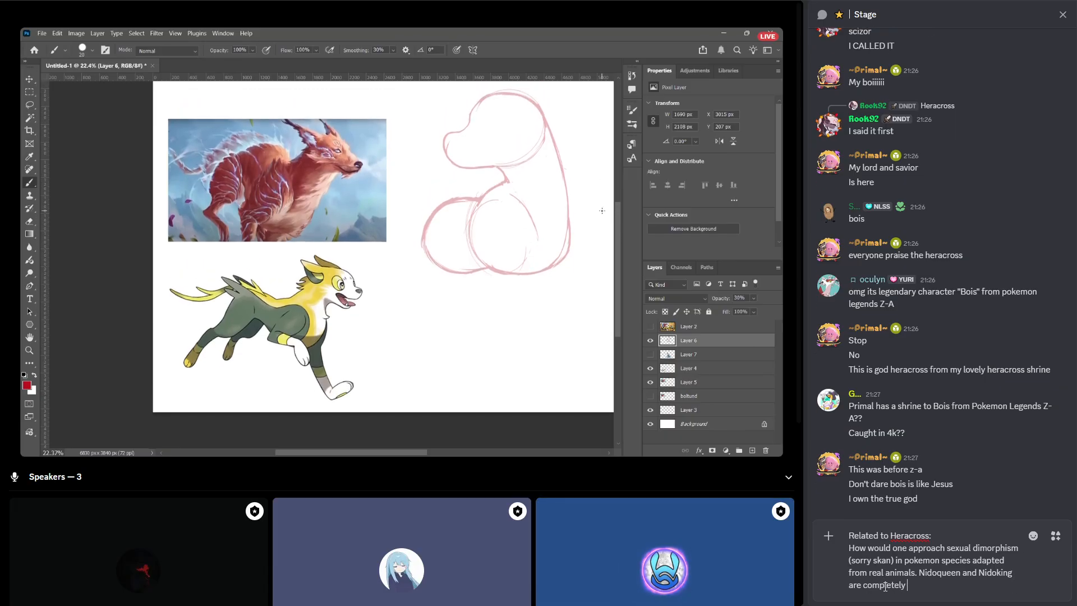
{"action": "type", "text": "different Pokemon but"}
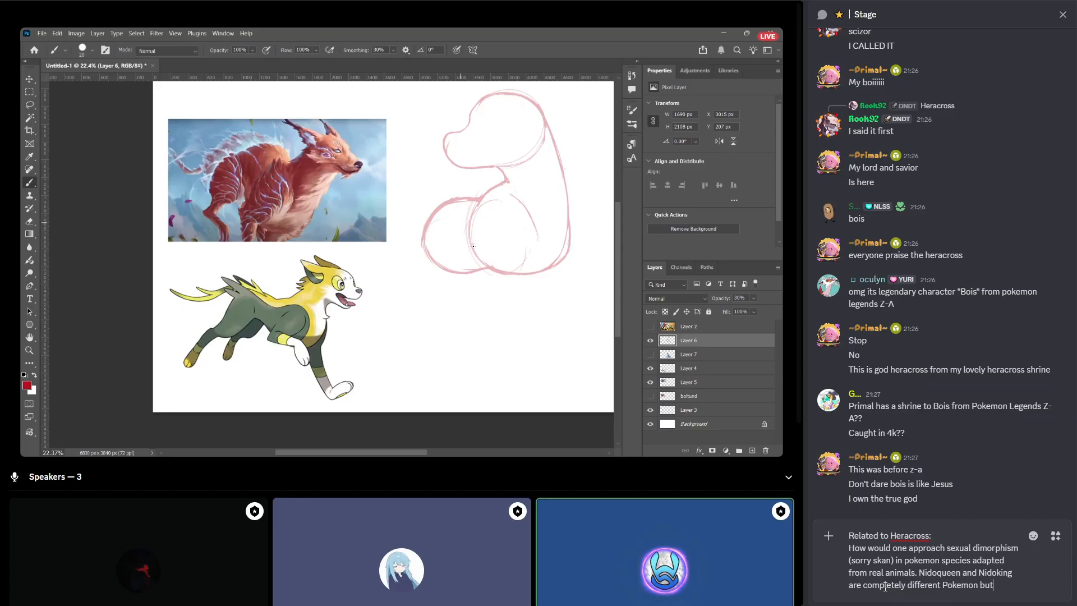
{"action": "type", "text": " Heracross"}
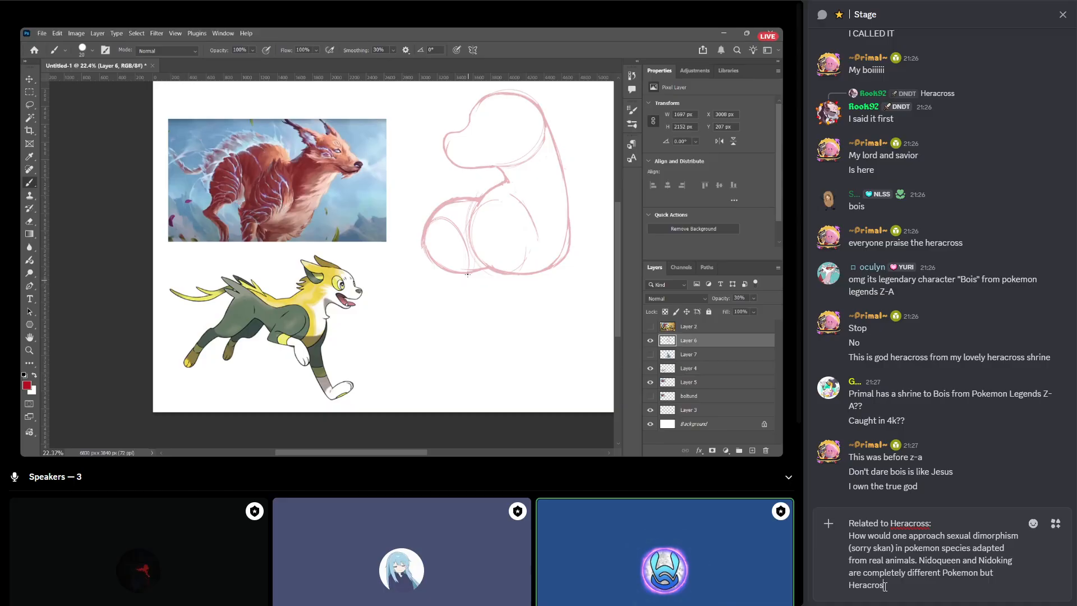
{"action": "type", "text": " only has the hear"}
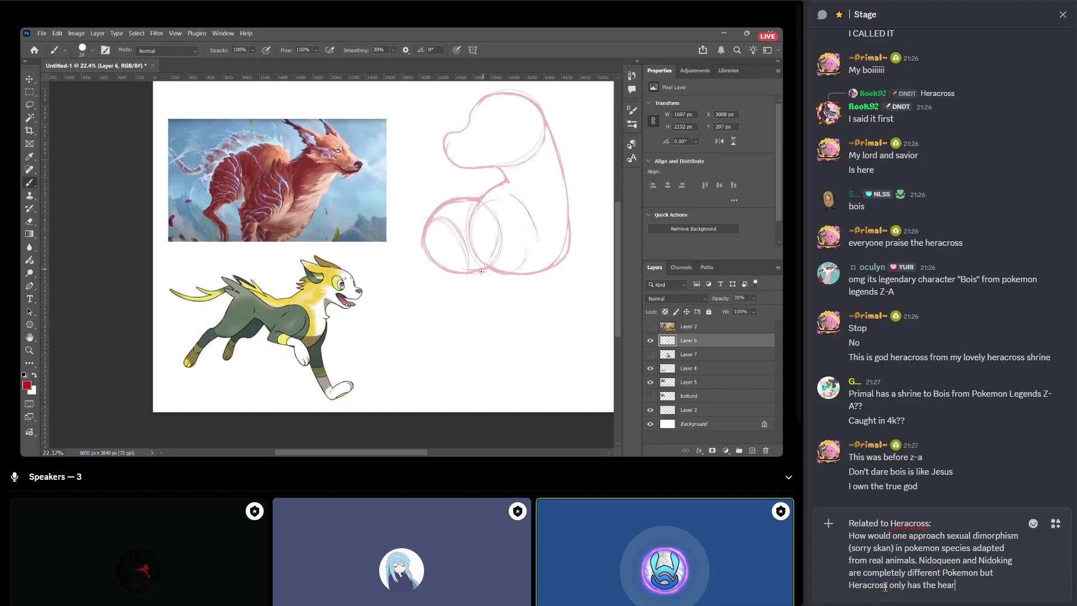
{"action": "type", "text": "t-shaped horn."}
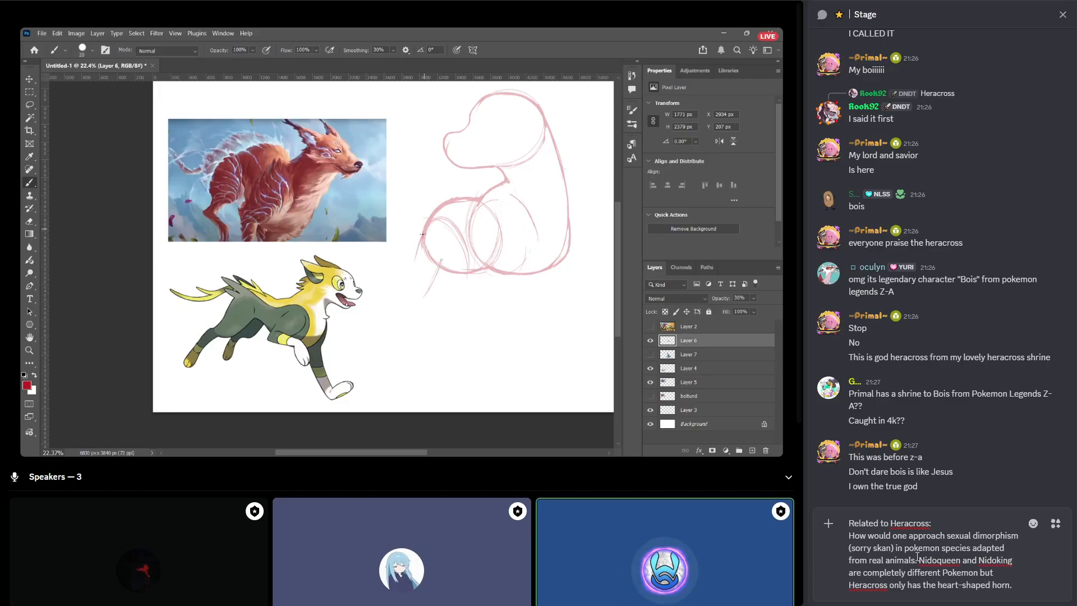
{"action": "key", "text": "Return"}
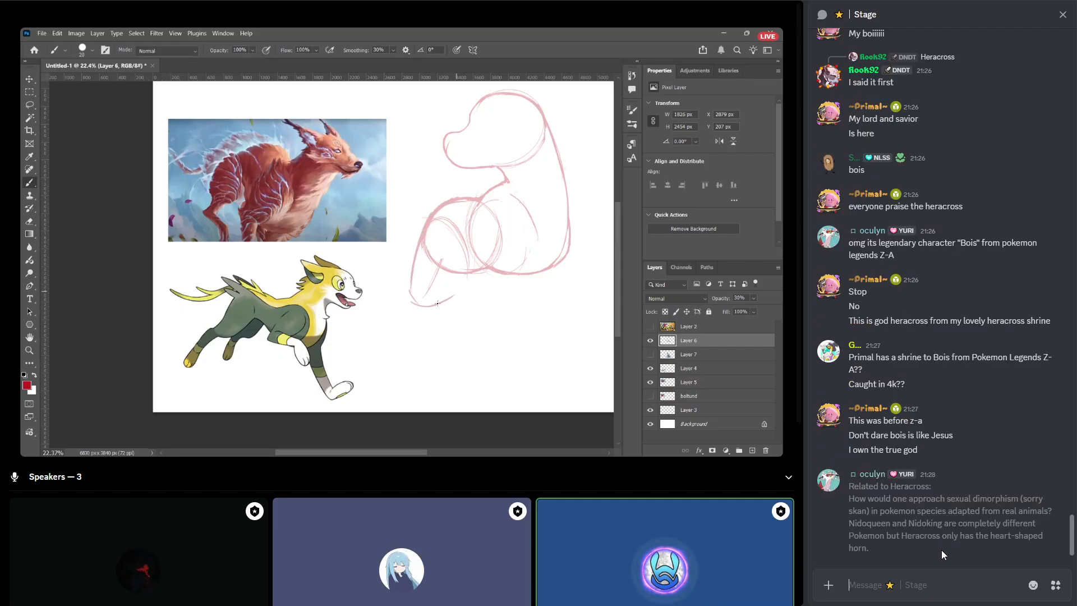
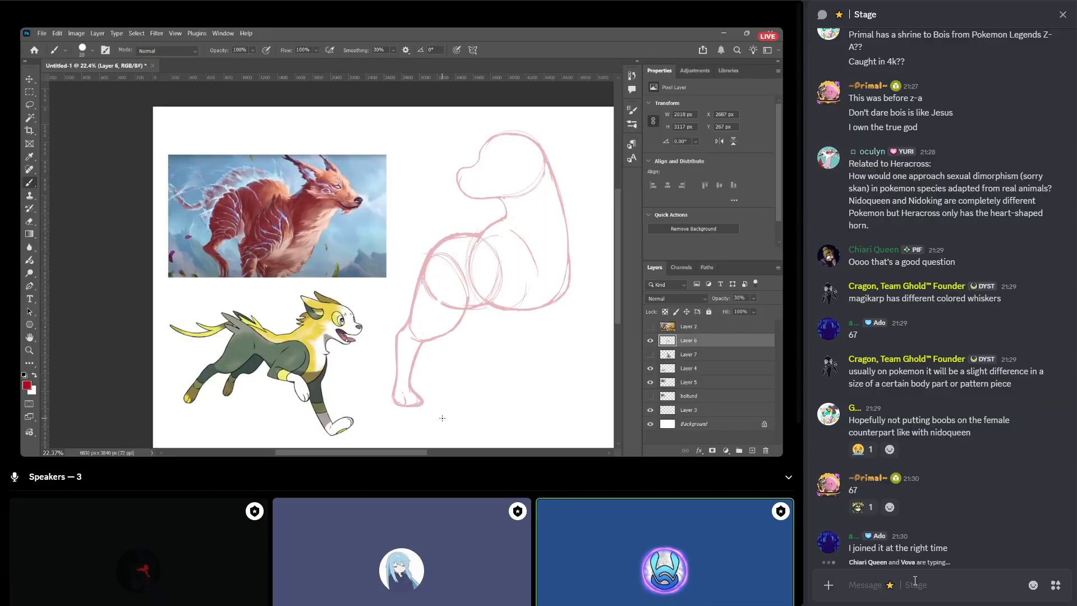
Send the Stage chat message "I'm 99% sure nidoqueen and nidorina still can't breed" with an emoji at the end.
{"action": "type", "text": "Th"}
{"action": "key", "text": "BackSpace"}
{"action": "key", "text": "BackSpace"}
{"action": "type", "text": "I"}
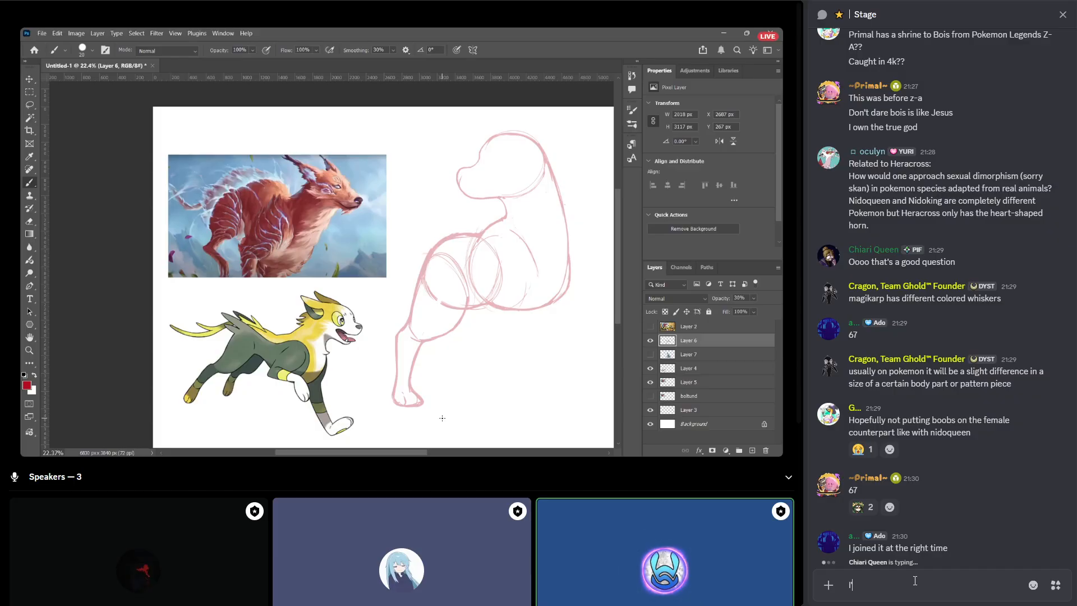
{"action": "type", "text": "'m 99% sure nido"}
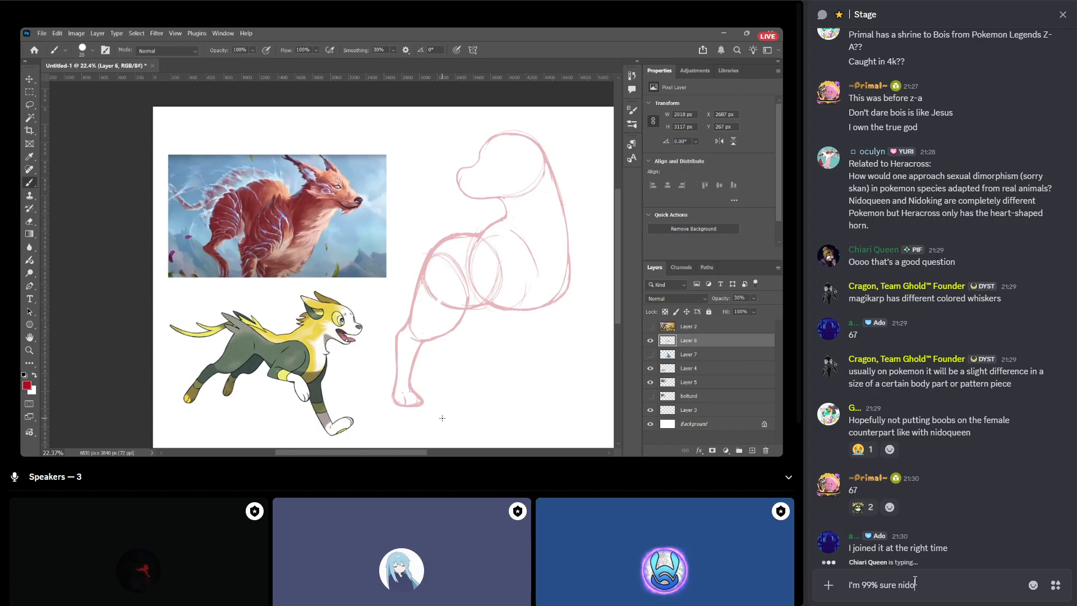
{"action": "type", "text": "queen and nido"}
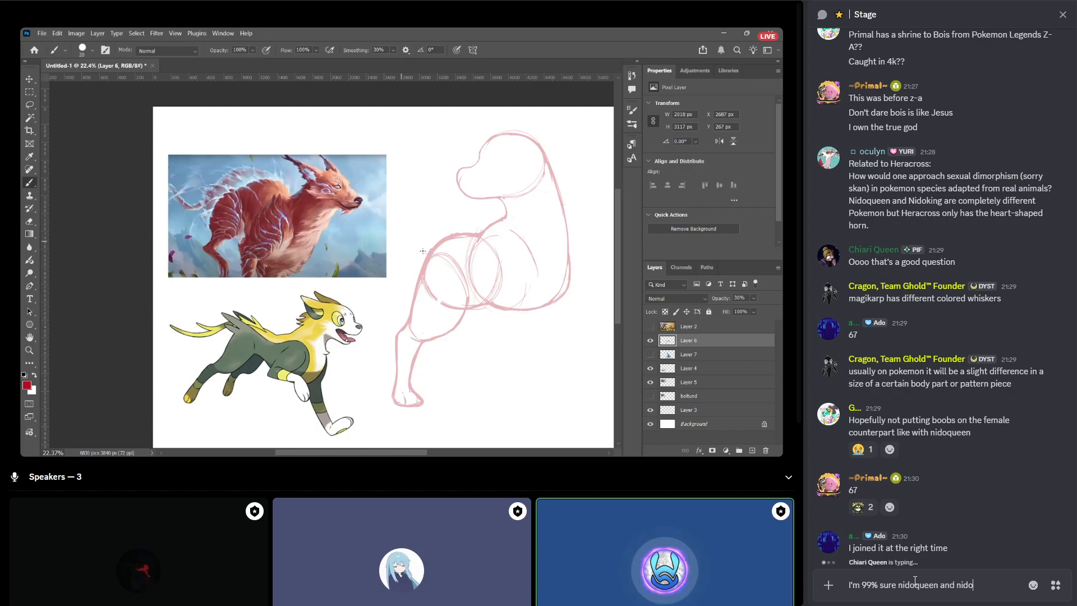
{"action": "type", "text": "rina still can"}
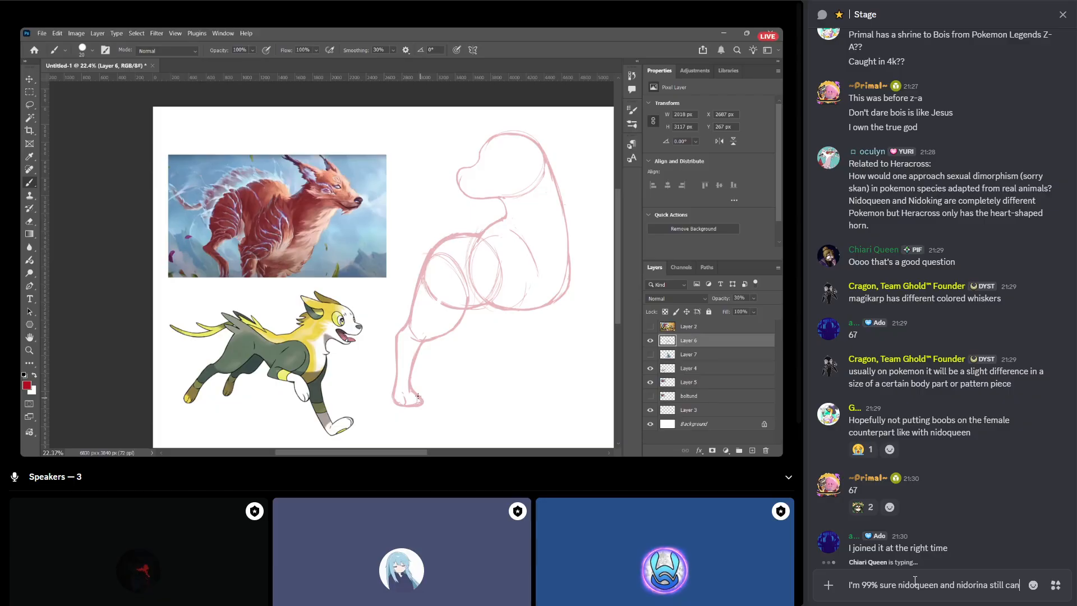
{"action": "type", "text": "'t breed"}
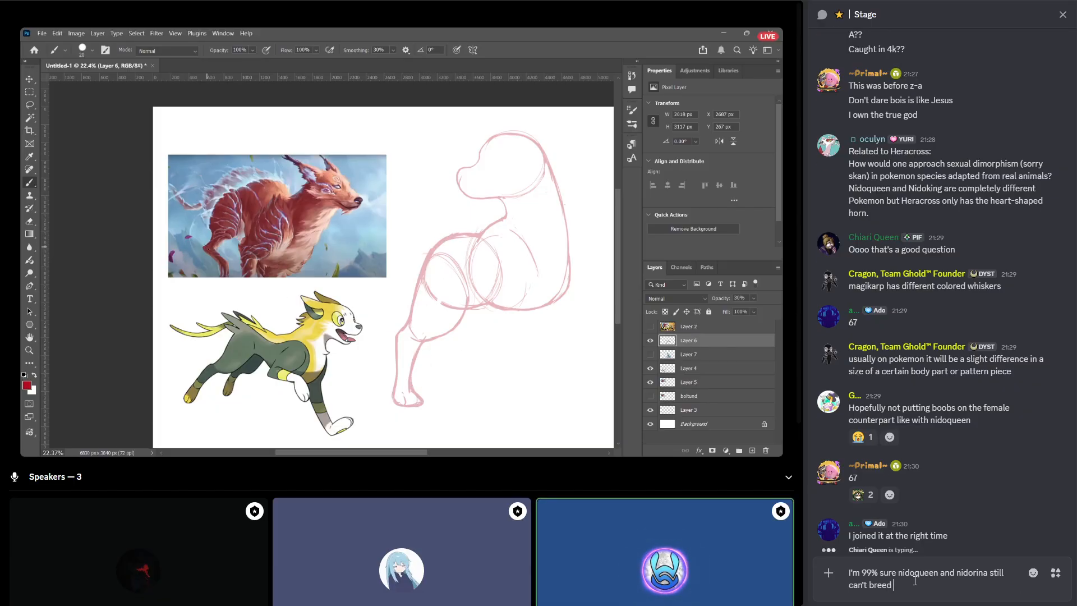
{"action": "type", "text": " :"}
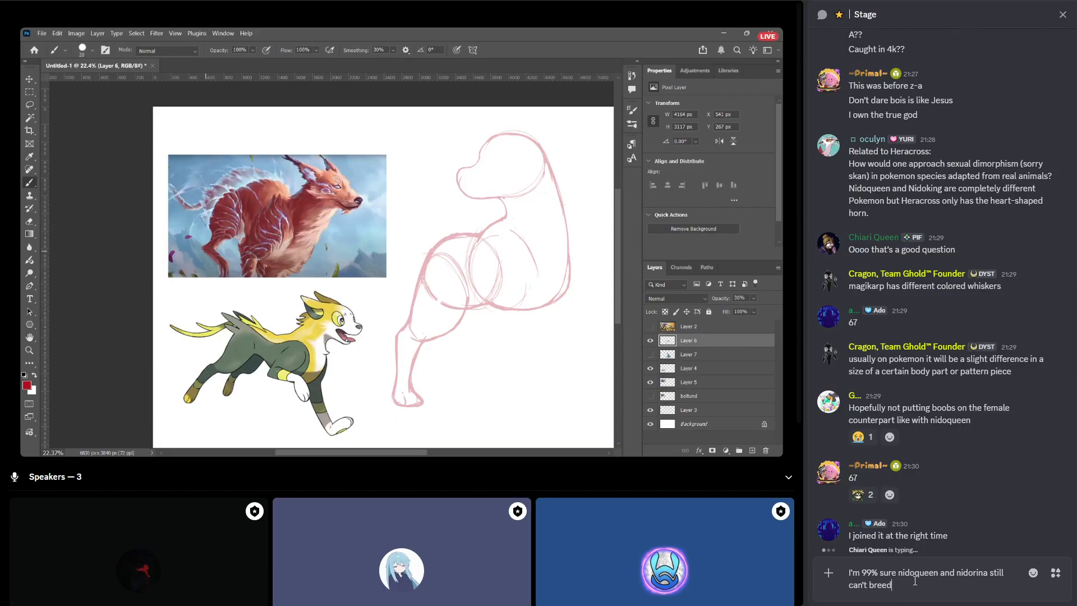
{"action": "key", "text": "Return"}
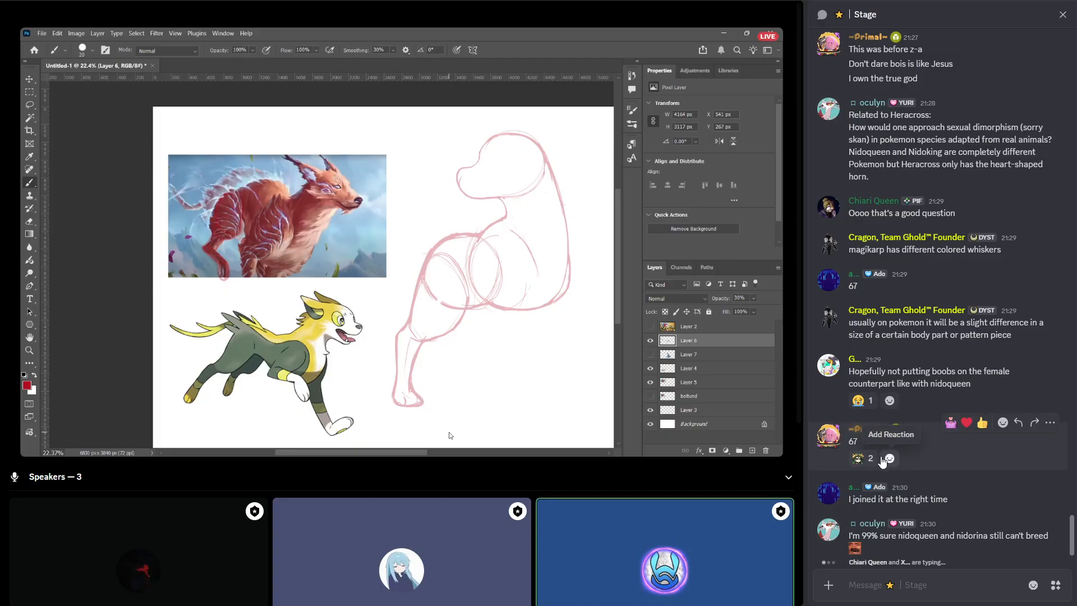
Add the 6 and 7 number emojis as reactions to the most recent "67" message in the Stage chat.
{"action": "mouse_move", "coordinate": [871, 459]}
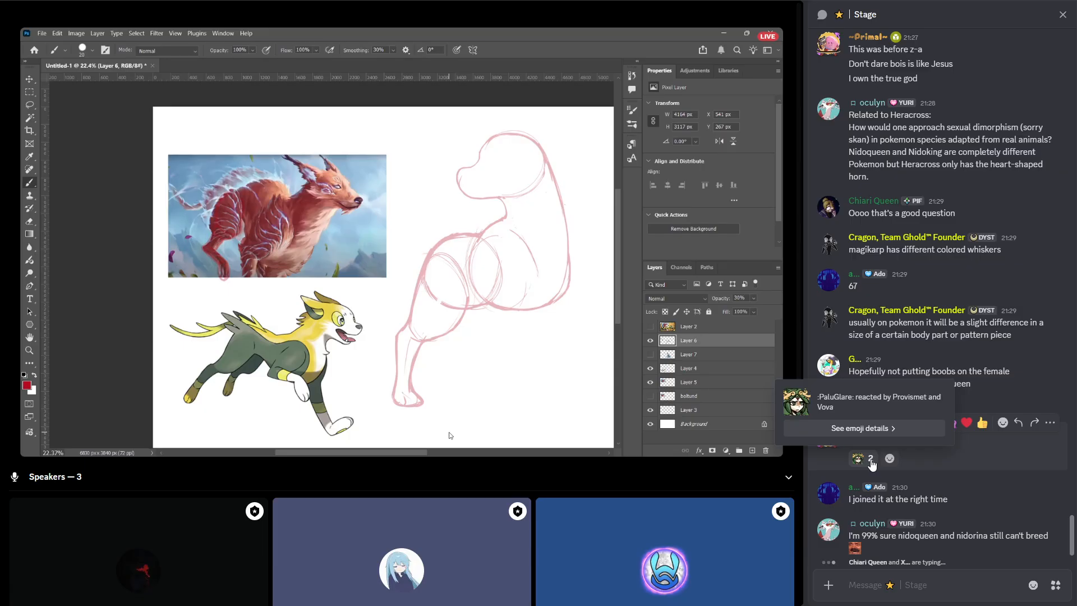
{"action": "left_click", "coordinate": [890, 458]}
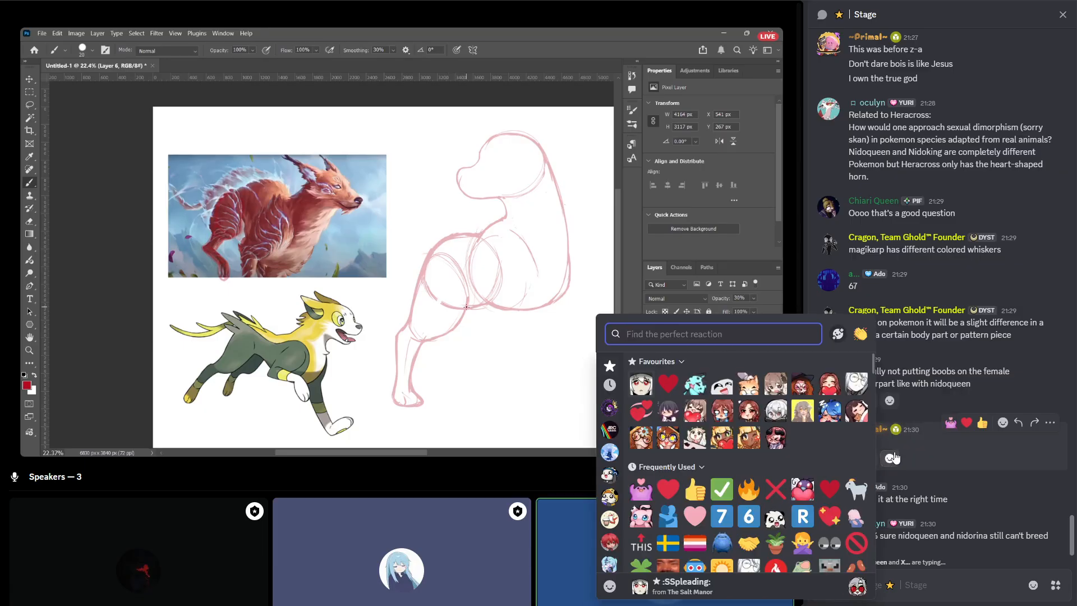
{"action": "type", "text": "six"}
{"action": "left_click", "coordinate": [650, 364]}
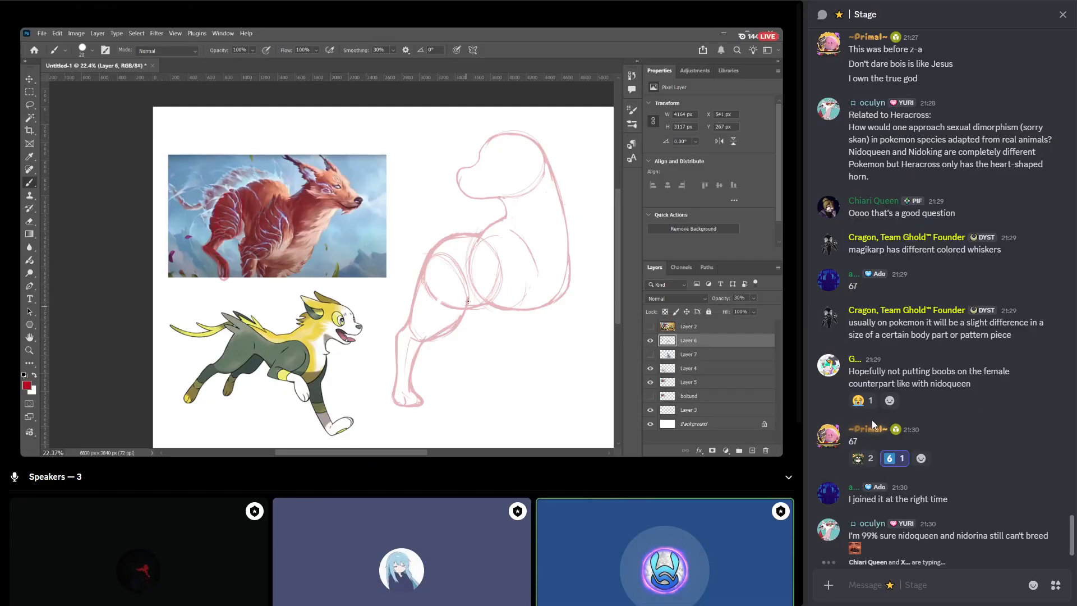
{"action": "left_click", "coordinate": [921, 459]}
{"action": "type", "text": "seven"}
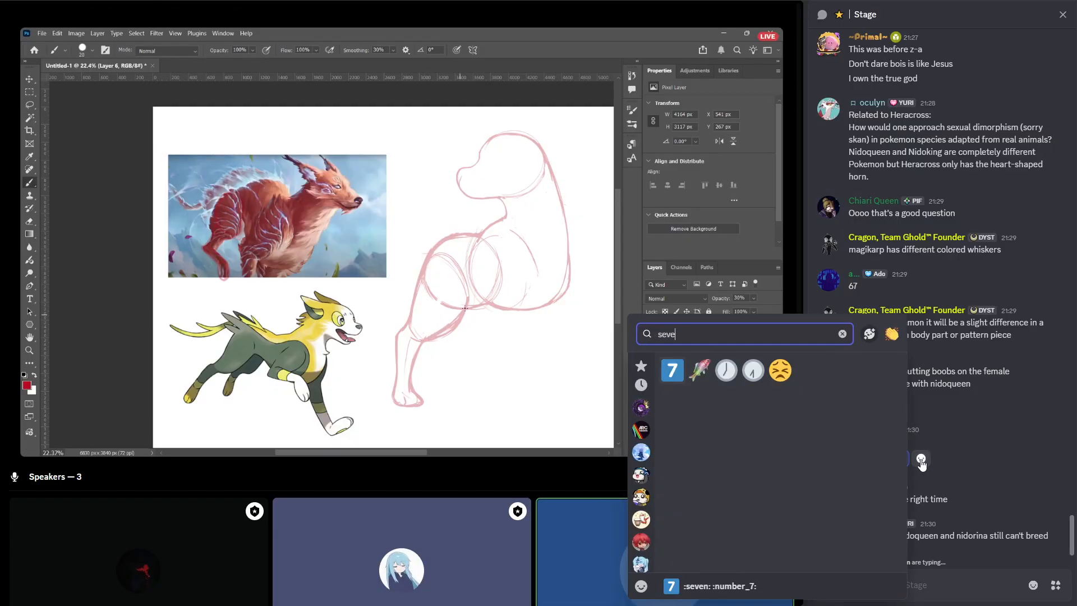
{"action": "left_click", "coordinate": [671, 370]}
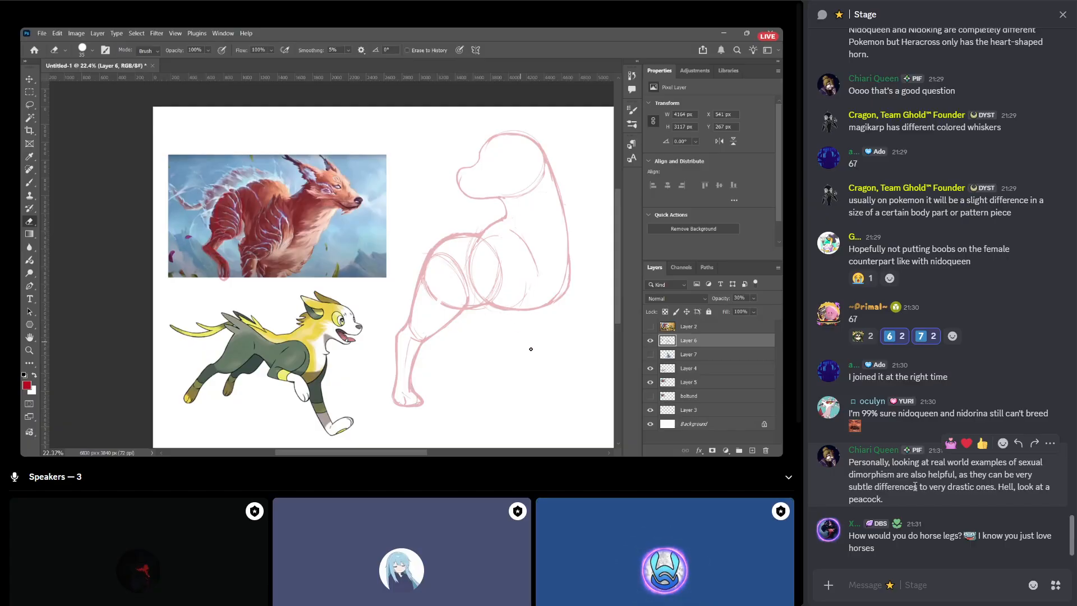
Add the pink quick reaction to the message mentioning a peacock and a horse emoji reaction to the horse legs question.
{"action": "left_click", "coordinate": [951, 445]}
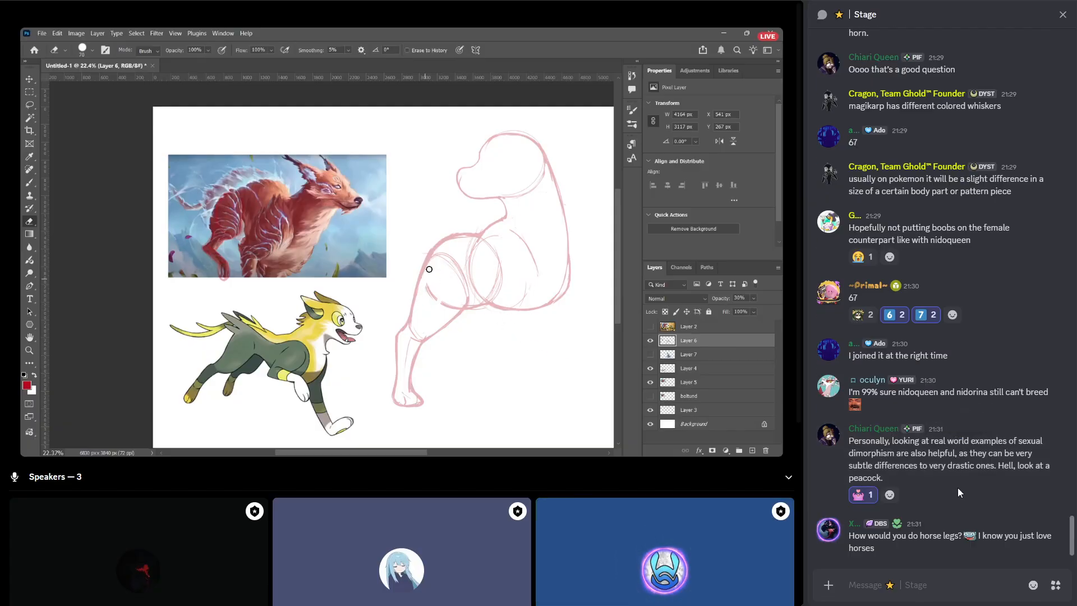
{"action": "mouse_move", "coordinate": [927, 535]}
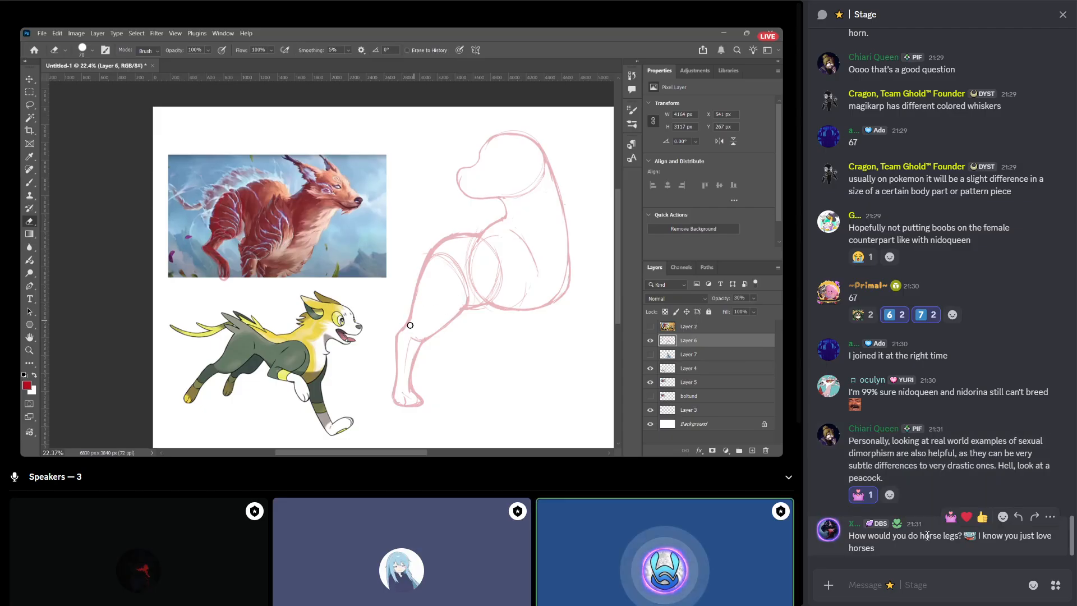
{"action": "left_click", "coordinate": [1004, 517]}
{"action": "type", "text": "horse"}
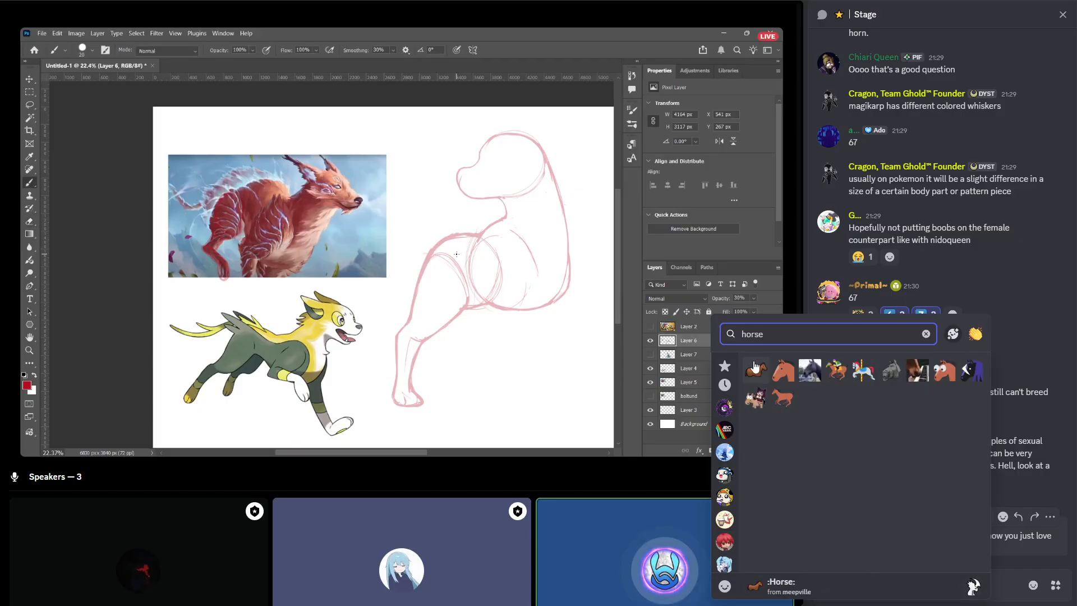
{"action": "left_click", "coordinate": [809, 370]}
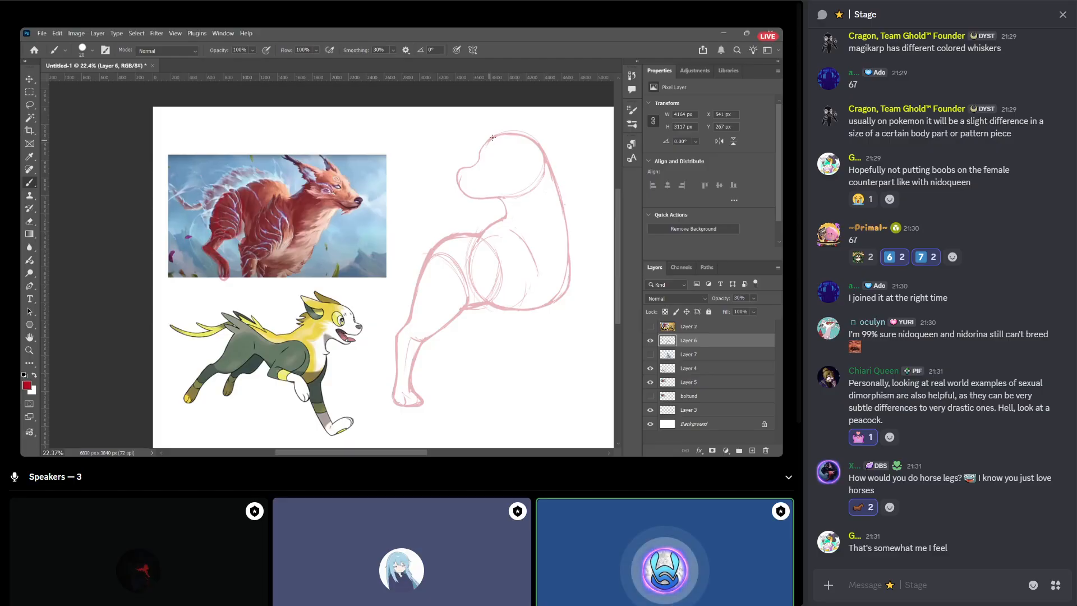
{"action": "mouse_move", "coordinate": [492, 139]}
{"action": "left_mouse_down"}
{"action": "mouse_move", "coordinate": [538, 128]}
{"action": "mouse_move", "coordinate": [567, 199]}
{"action": "left_mouse_up"}
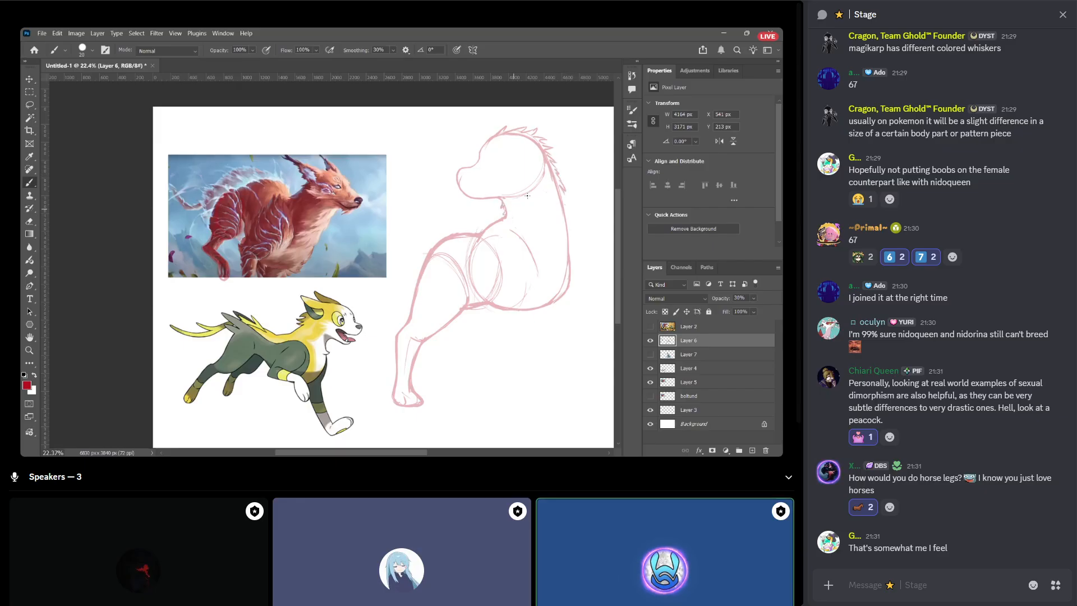
{"action": "key", "text": "ctrl+z"}
{"action": "key", "text": "ctrl+z"}
{"action": "key", "text": "ctrl+z"}
{"action": "key", "text": "ctrl+z"}
{"action": "key", "text": "ctrl+z"}
{"action": "key", "text": "ctrl+z"}
{"action": "key", "text": "ctrl+z"}
{"action": "key", "text": "ctrl+z"}
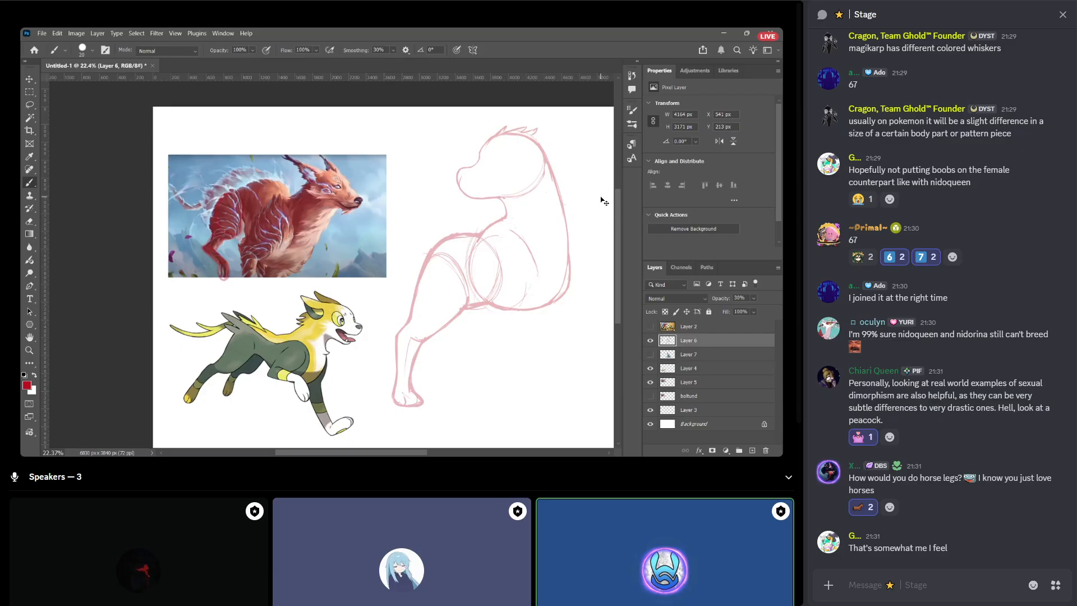
{"action": "key", "text": "ctrl+z"}
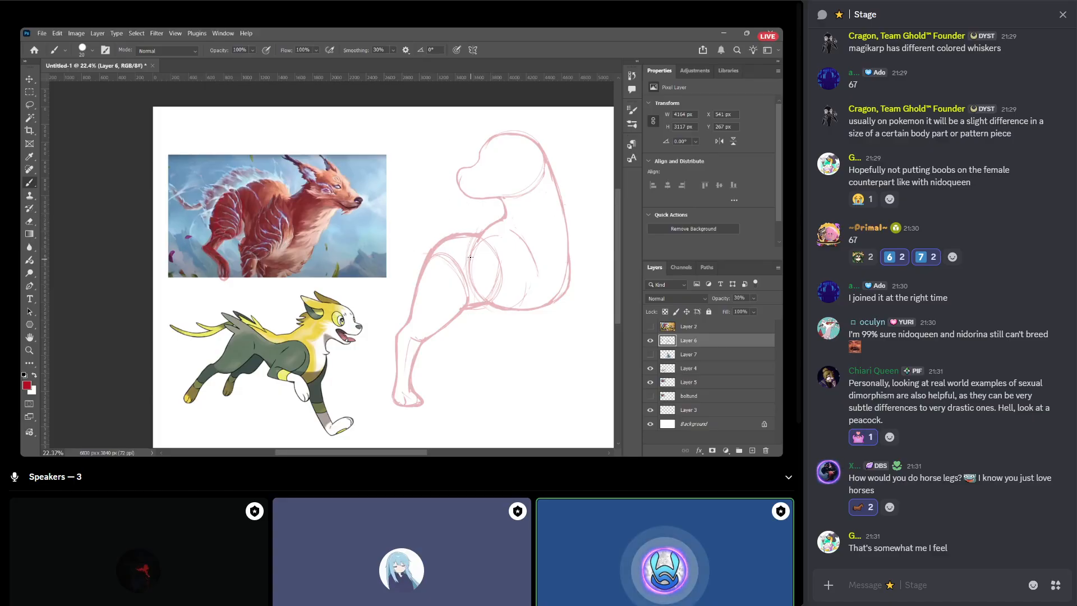
Paste the Wooloo reference image onto a new layer directly above Layer 4 in the drawing.
{"action": "key", "text": "e"}
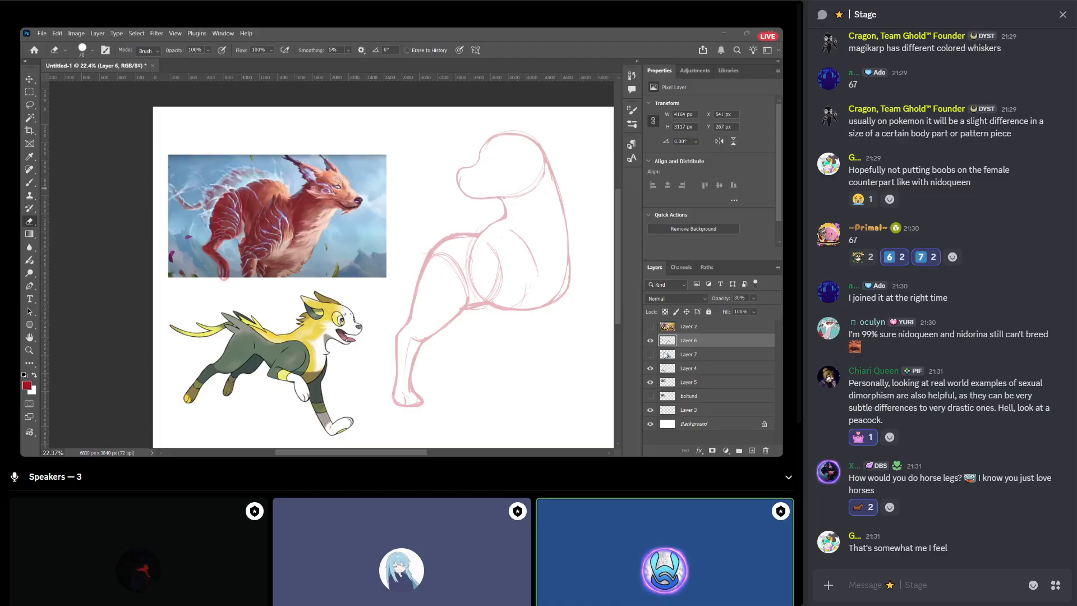
{"action": "left_click", "coordinate": [689, 371]}
{"action": "key", "text": "ctrl+v"}
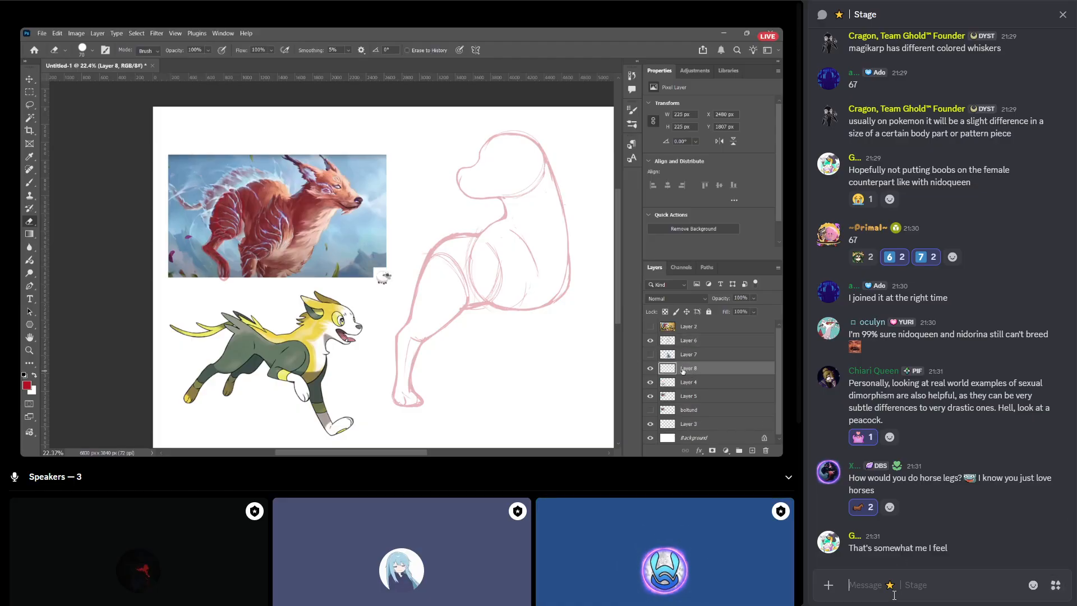
Send the message "the handy dandy pocket wooloo" in the Stage chat.
{"action": "type", "text": "the hand"}
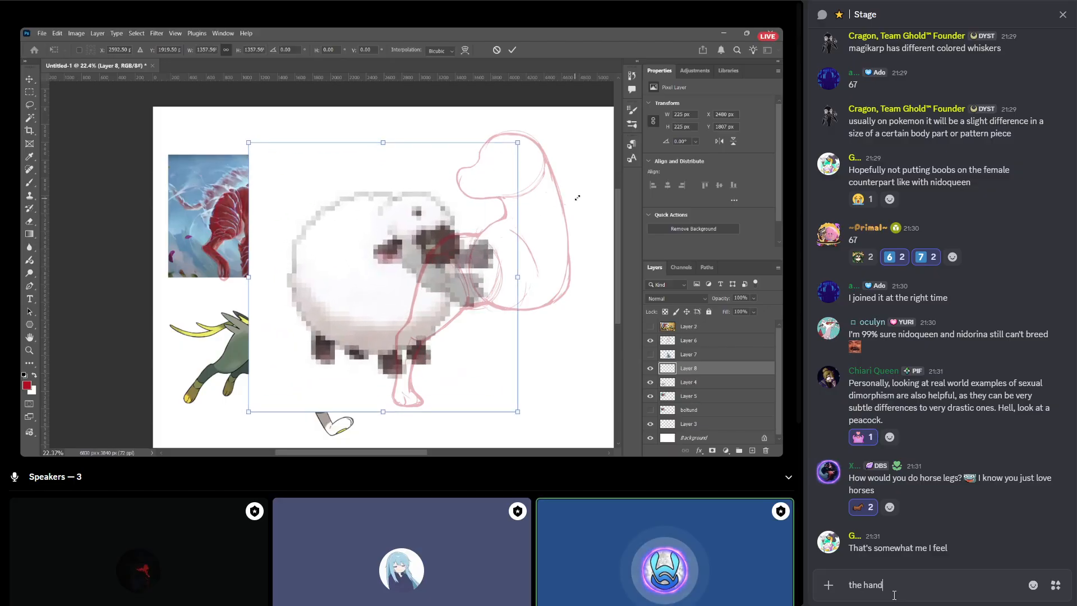
{"action": "type", "text": "y dandy po"}
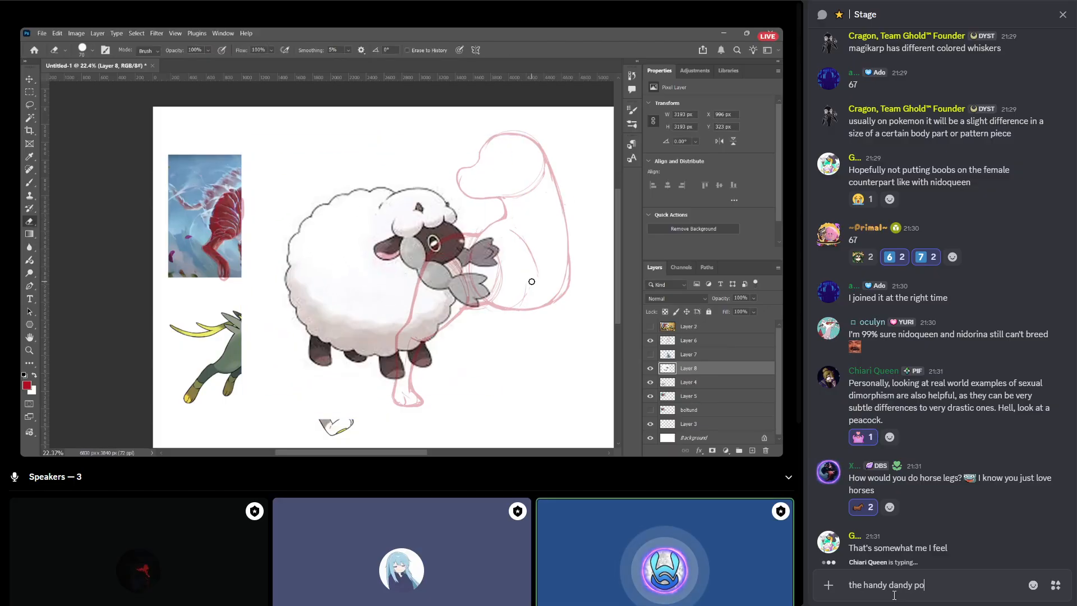
{"action": "type", "text": "cket wooloo"}
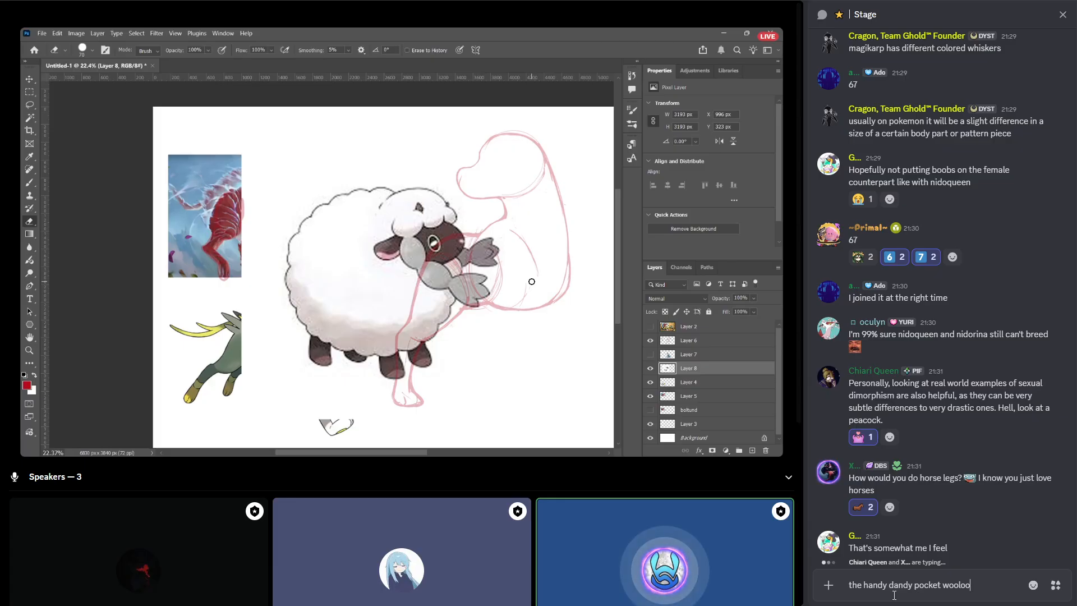
{"action": "key", "text": "Return"}
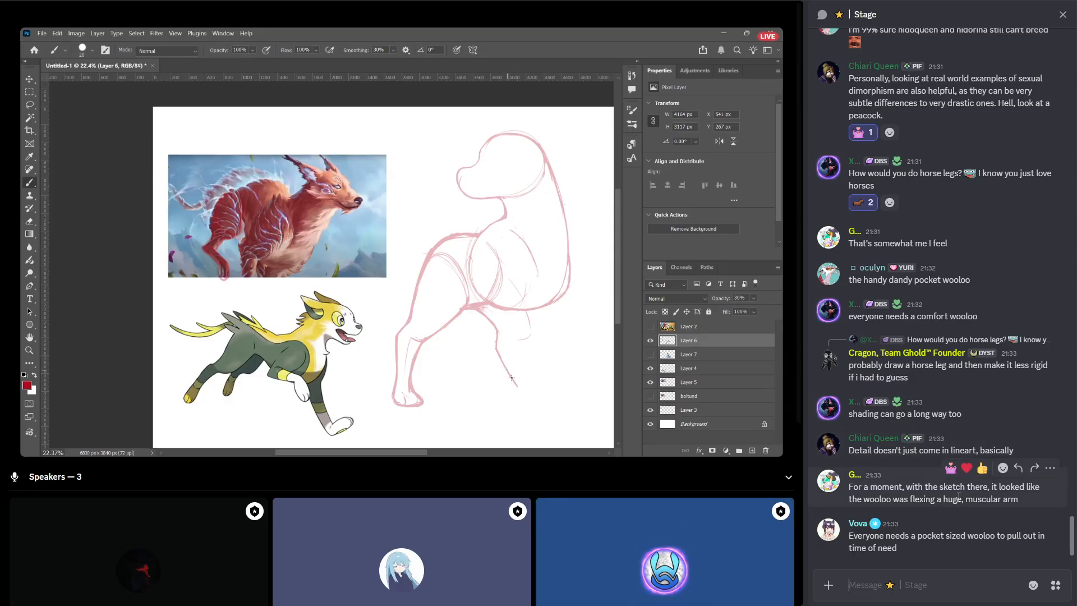
Reply to the message about the wooloo flexing a muscular arm with "wooloo's had enough of you rolling it around. Now you're the ball".
{"action": "left_click", "coordinate": [1022, 469]}
{"action": "type", "text": "woo"}
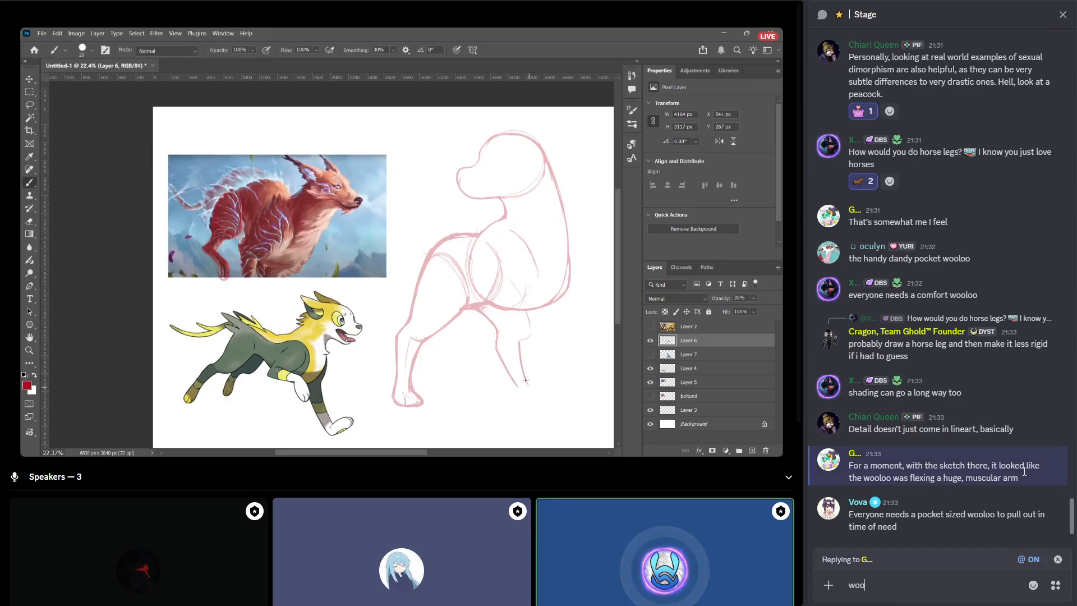
{"action": "type", "text": "loo's had en"}
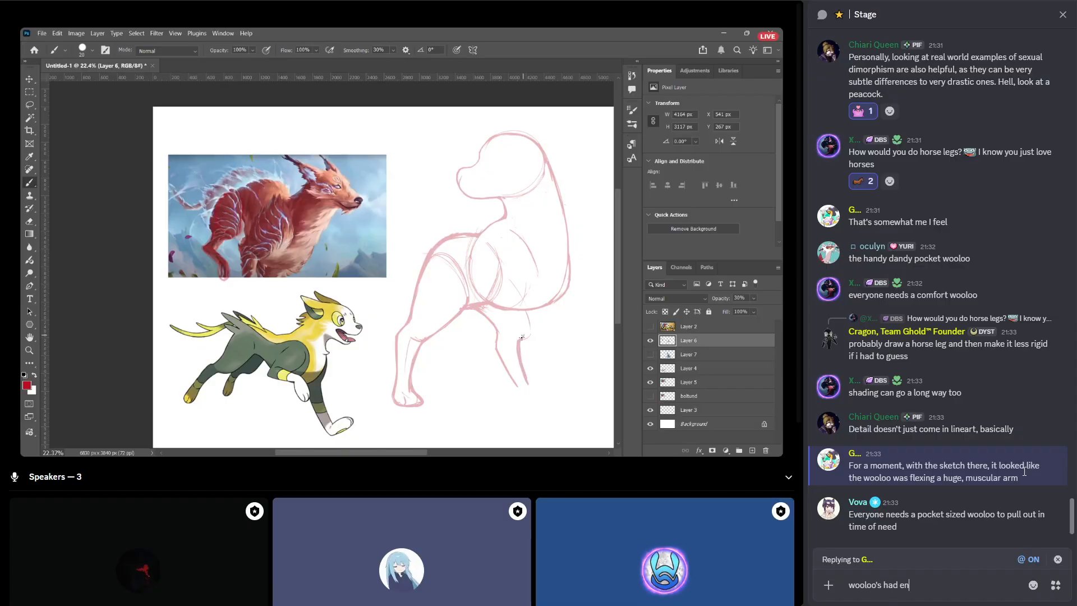
{"action": "type", "text": "ough of you "}
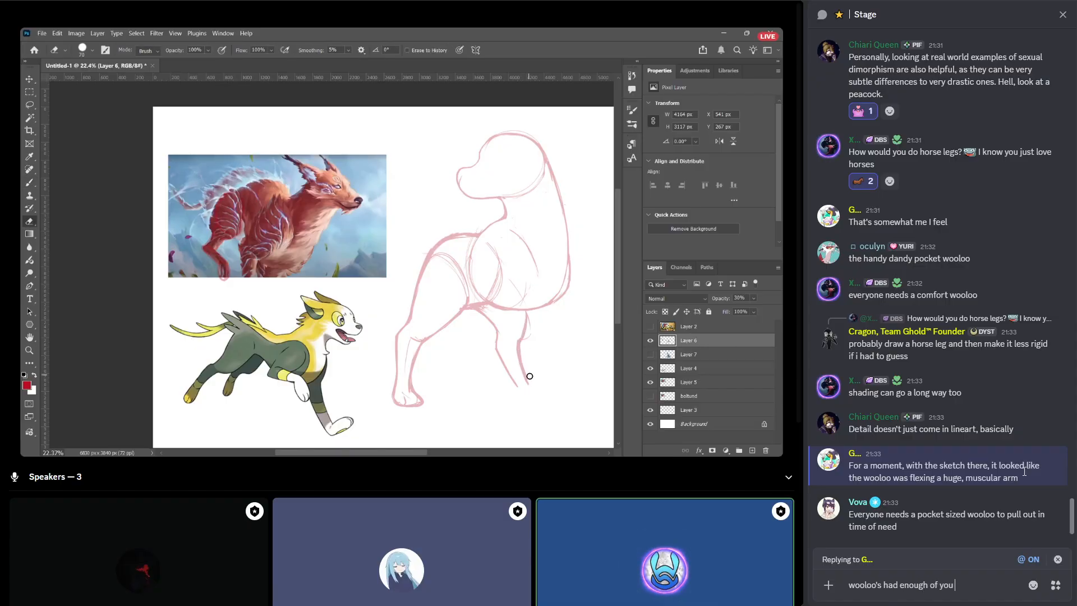
{"action": "type", "text": "rolling it around."}
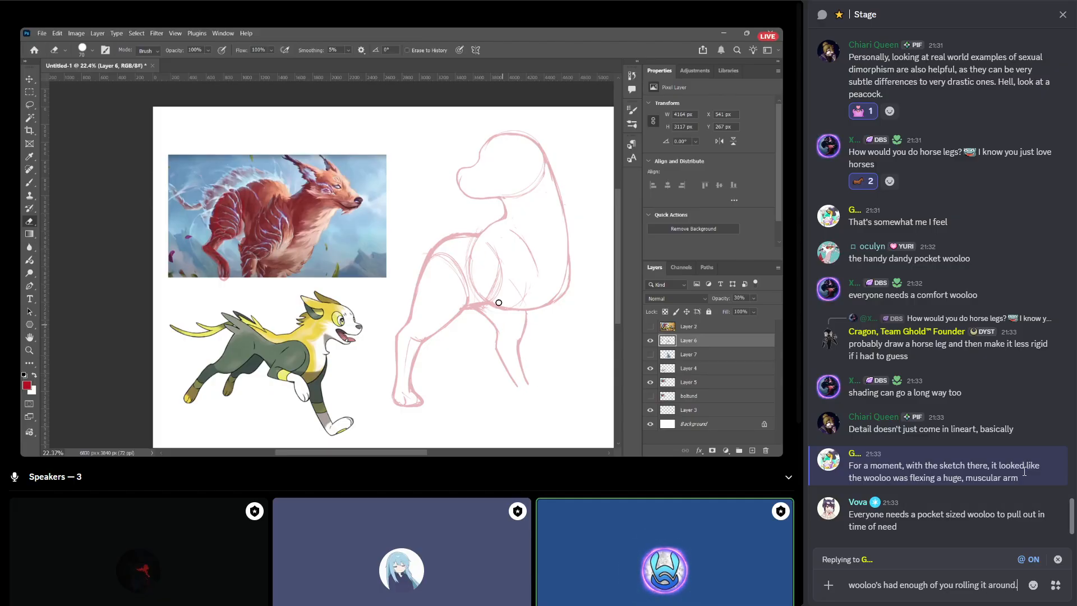
{"action": "key", "text": "shift+Return"}
{"action": "type", "text": "Now you"}
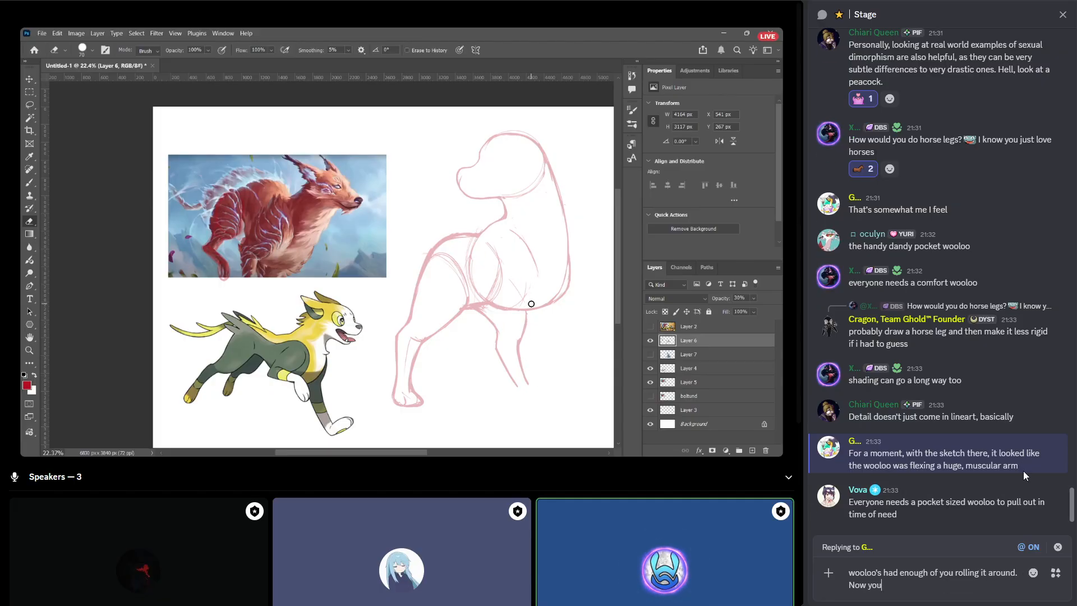
{"action": "type", "text": "'re the ball"}
{"action": "key", "text": "Return"}
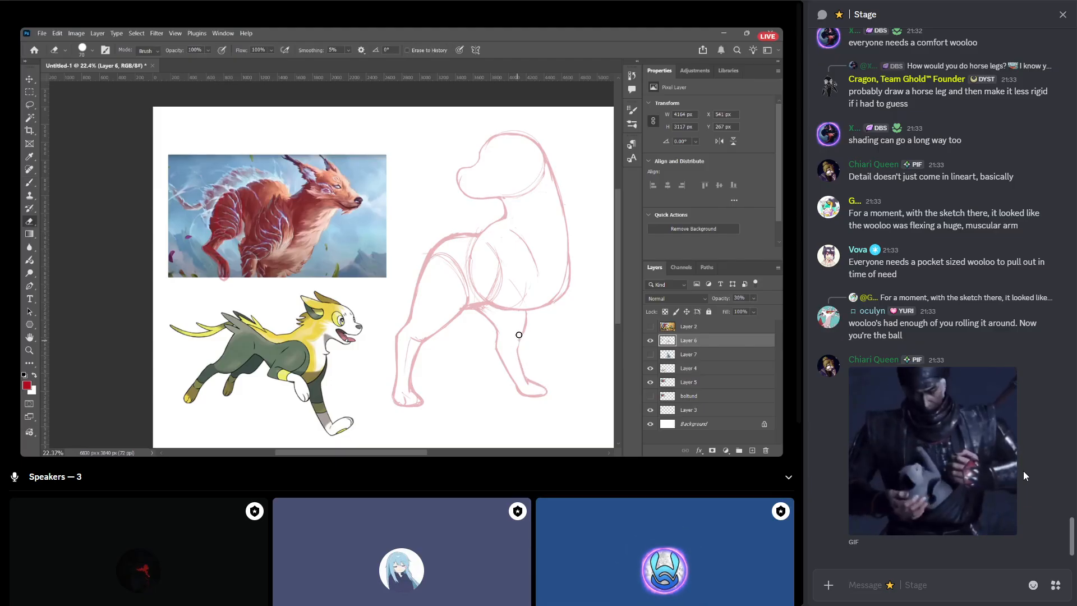
Start a reply to the horse legs question: "if this wasn't meant as a joke question, here's another question for our lovely [speaker's name] to read <3".
{"action": "scroll", "coordinate": [939, 212], "scroll_direction": "up", "scroll_amount": 5}
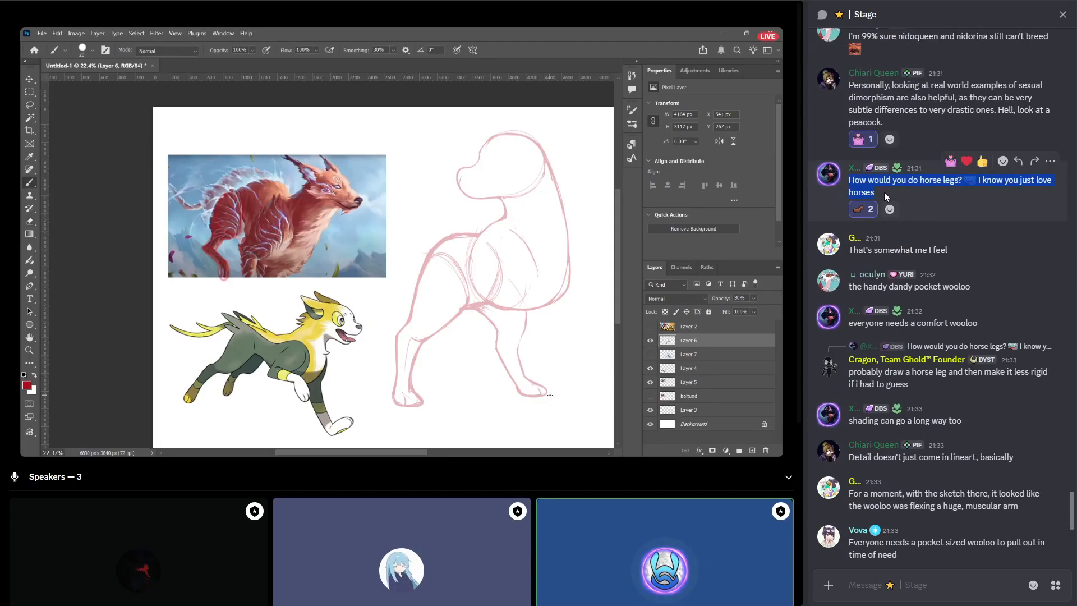
{"action": "scroll", "coordinate": [924, 194], "scroll_direction": "down", "scroll_amount": 6}
{"action": "scroll", "coordinate": [948, 241], "scroll_direction": "up", "scroll_amount": 6}
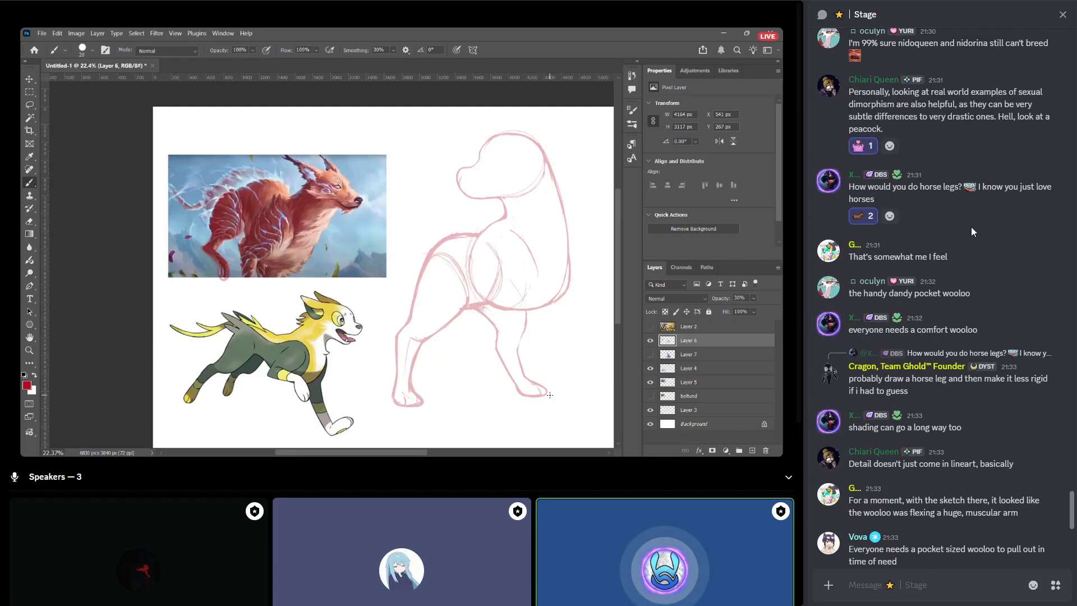
{"action": "left_click", "coordinate": [1018, 168]}
{"action": "scroll", "coordinate": [944, 314], "scroll_direction": "down", "scroll_amount": 6}
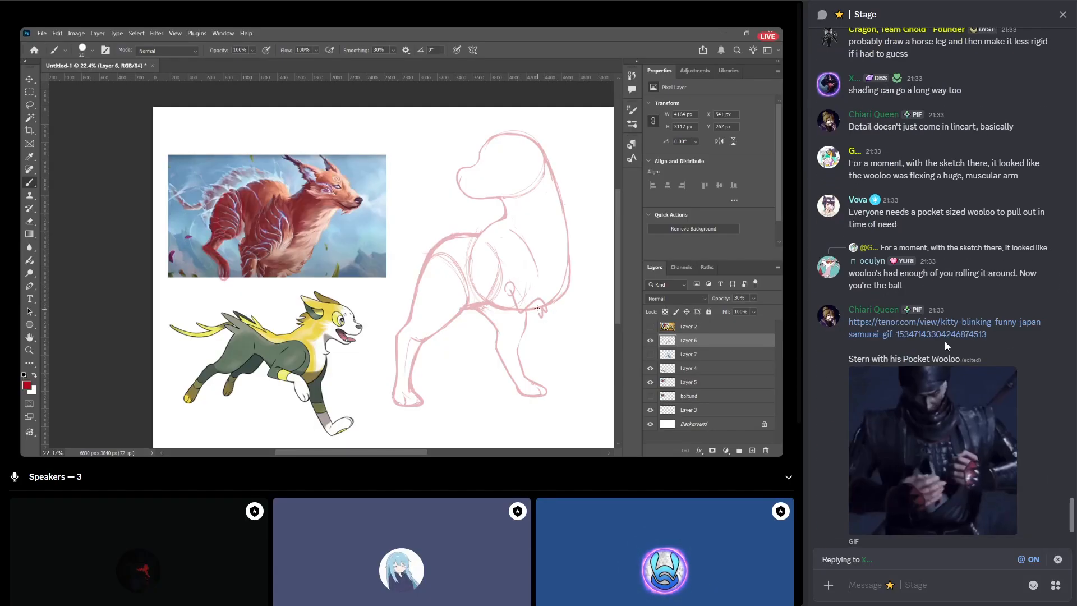
{"action": "type", "text": "if thi"}
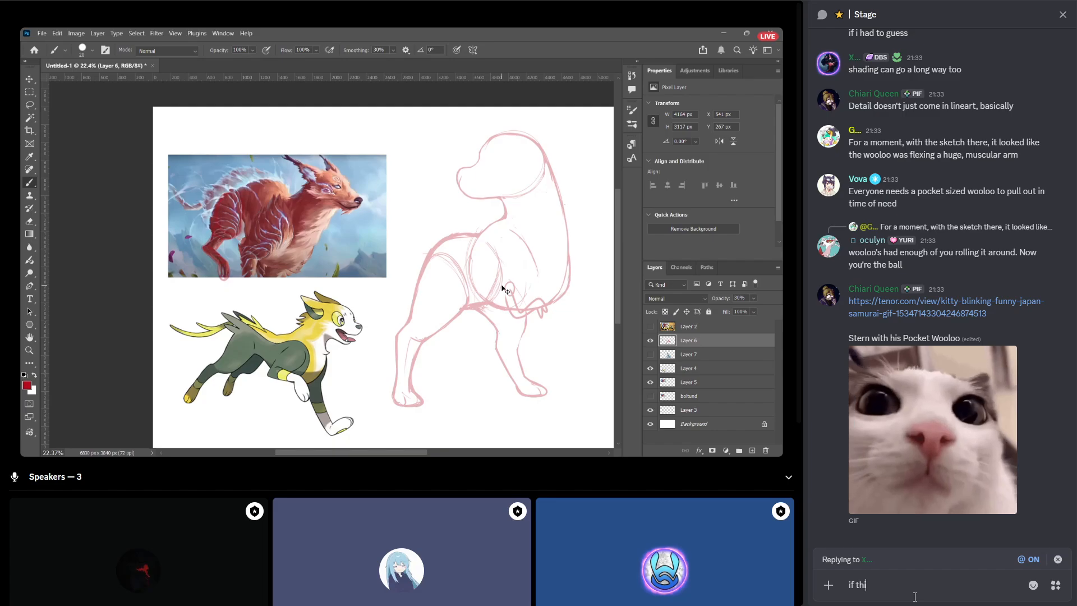
{"action": "type", "text": "s wasn"}
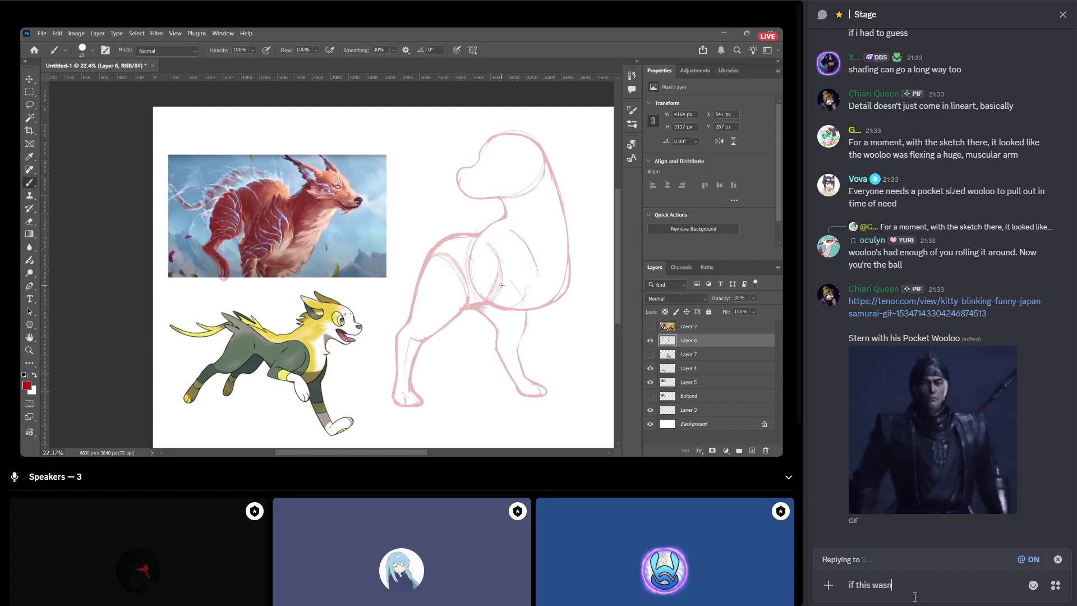
{"action": "type", "text": "'t meant as a "}
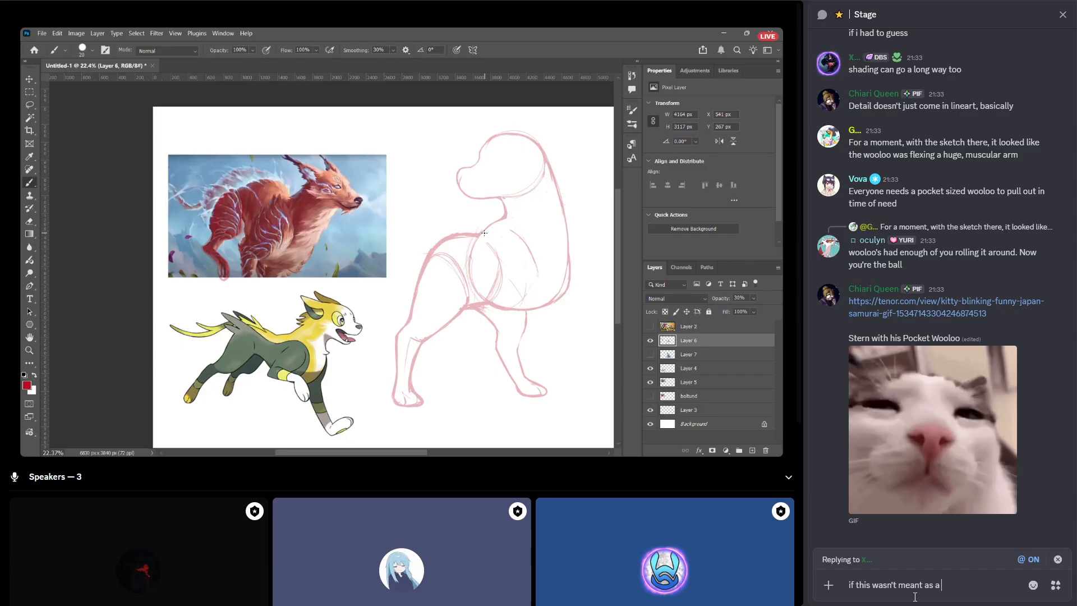
{"action": "type", "text": "joke ouest"}
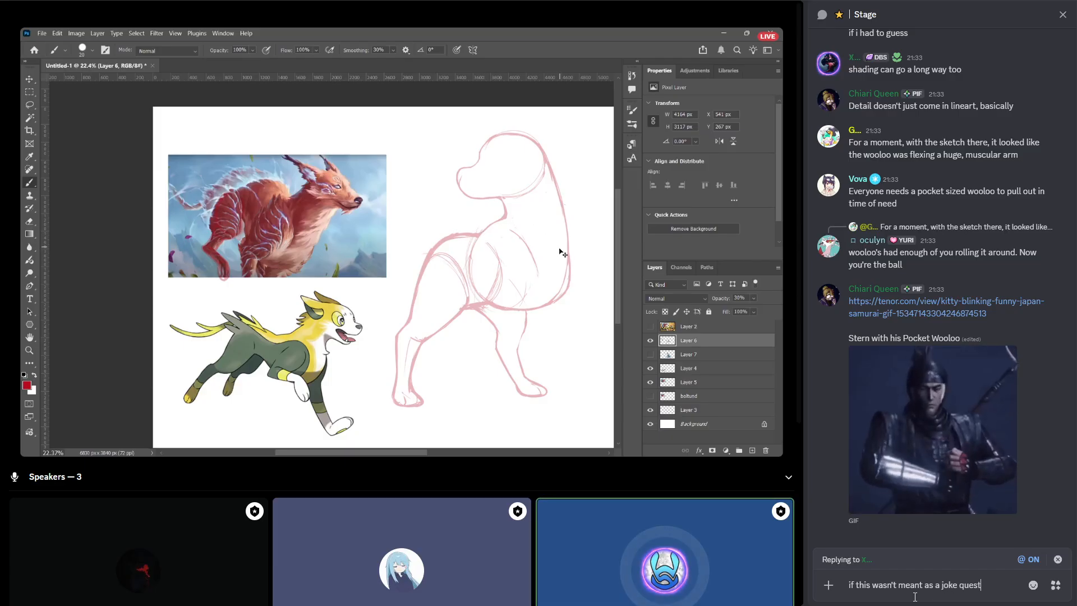
{"action": "type", "text": "ion, here's another qwu"}
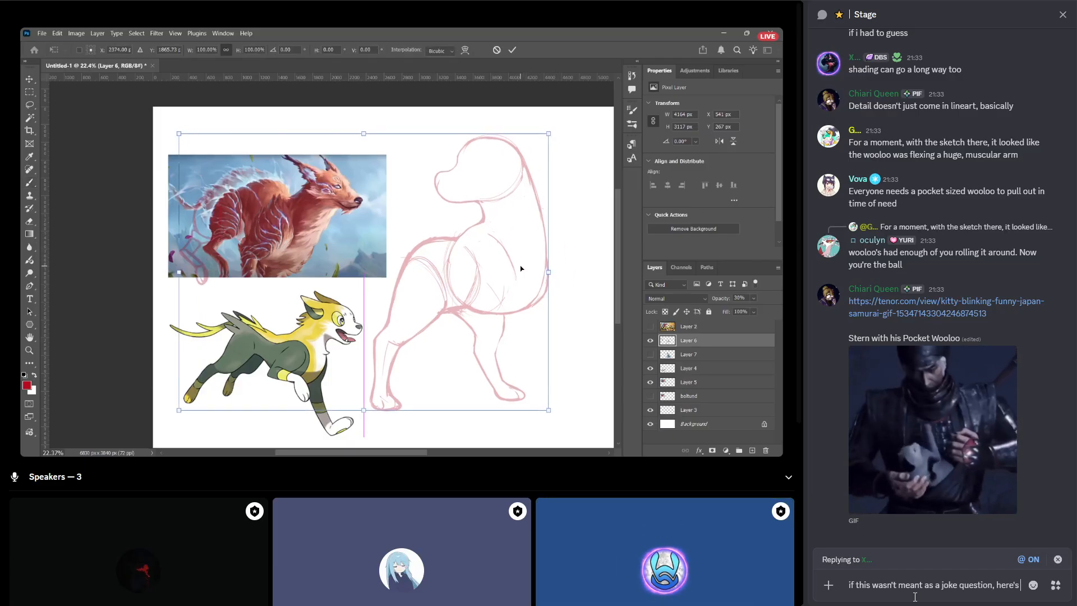
{"action": "key", "text": "BackSpace"}
{"action": "key", "text": "BackSpace"}
{"action": "type", "text": "uestion for"}
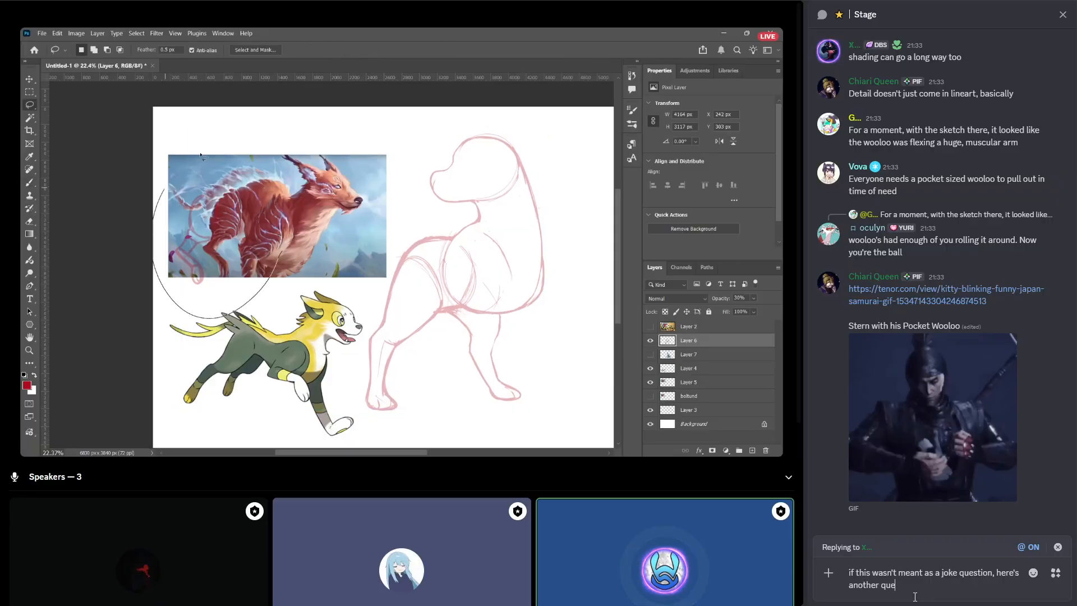
{"action": "type", "text": "ur "}
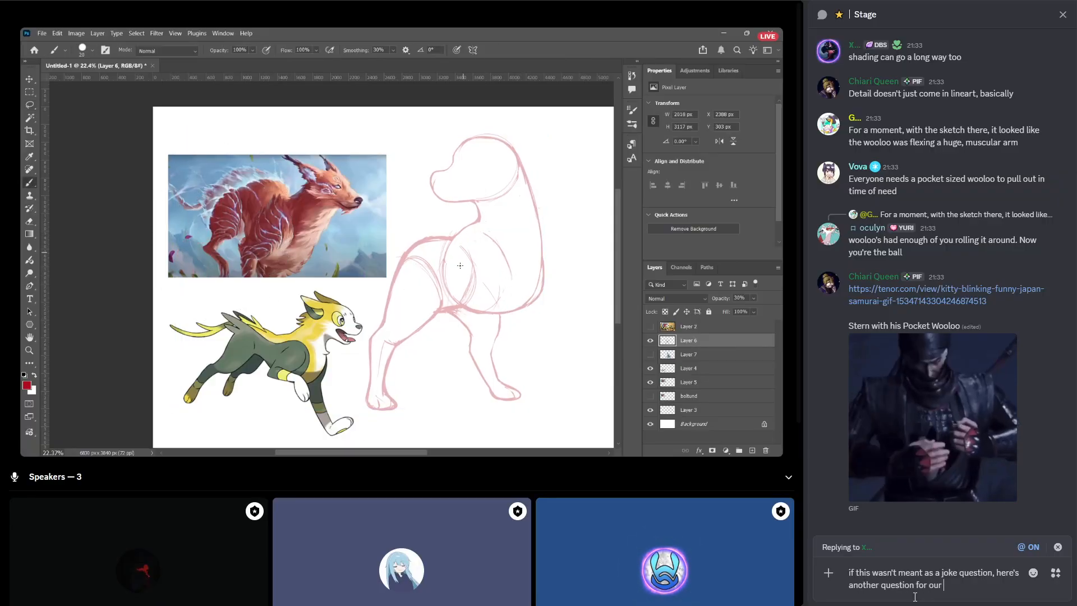
{"action": "type", "text": "lovely skan to read"}
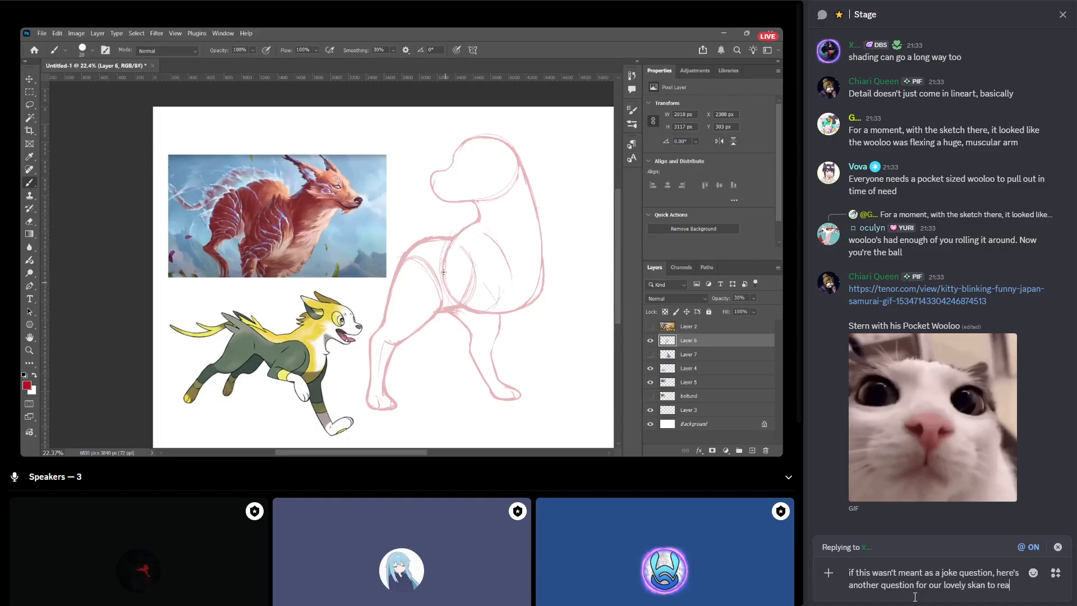
{"action": "key", "text": "shift+Return"}
{"action": "type", "text": "<3"}
Add the quoted question "How would you do horse legs? :Heehee: I know you just love horses" below the introduction and send the reply.
{"action": "key", "text": "shift+Return"}
{"action": "key", "text": "shift+Return"}
{"action": "type", "text": "How would you do horse legs? :Heehee:"}
{"action": "key", "text": "shift+Return"}
{"action": "type", "text": "I know you just love horses"}
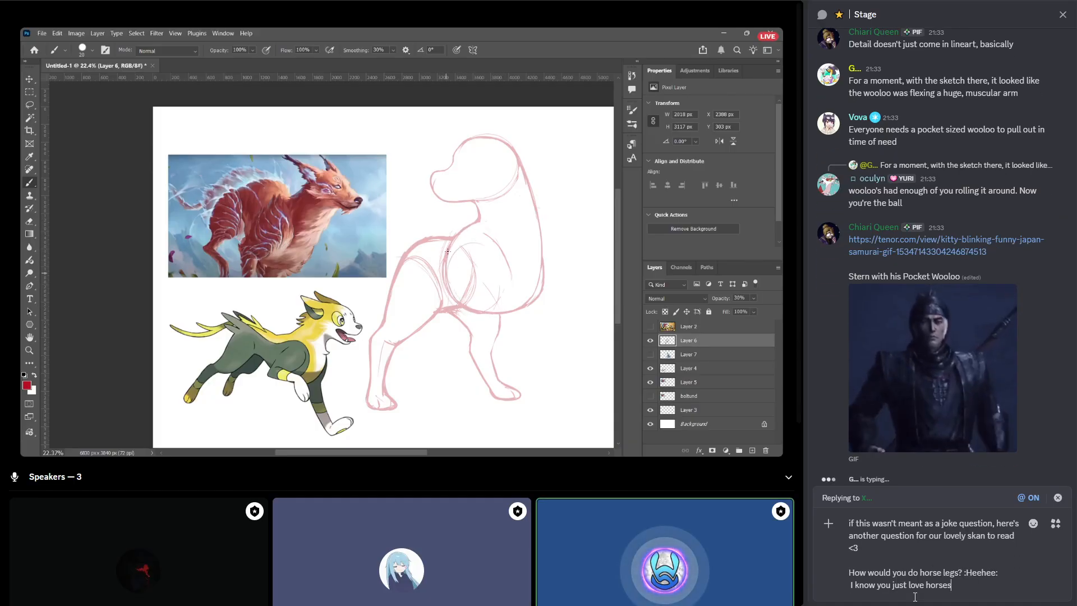
{"action": "type", "text": "\""}
{"action": "key", "text": "Up"}
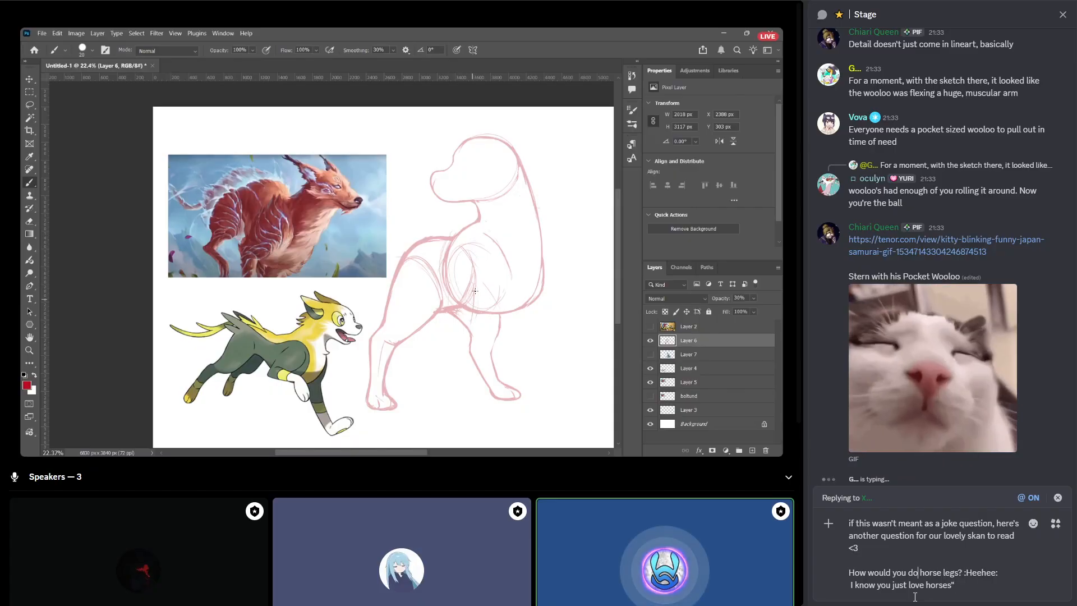
{"action": "key", "text": "Home"}
{"action": "type", "text": "\""}
{"action": "key", "text": "Return"}
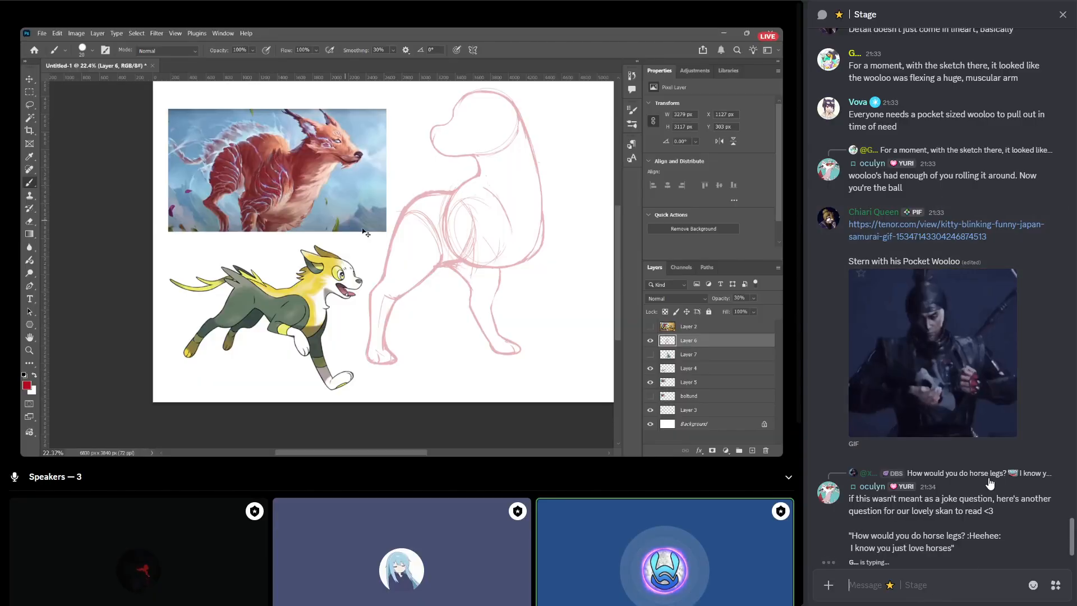
Edit the sent reply to remove ":Heehee:" and the line break after it from the quoted question, and save the change.
{"action": "left_click", "coordinate": [1020, 466]}
{"action": "double_click", "coordinate": [992, 507]}
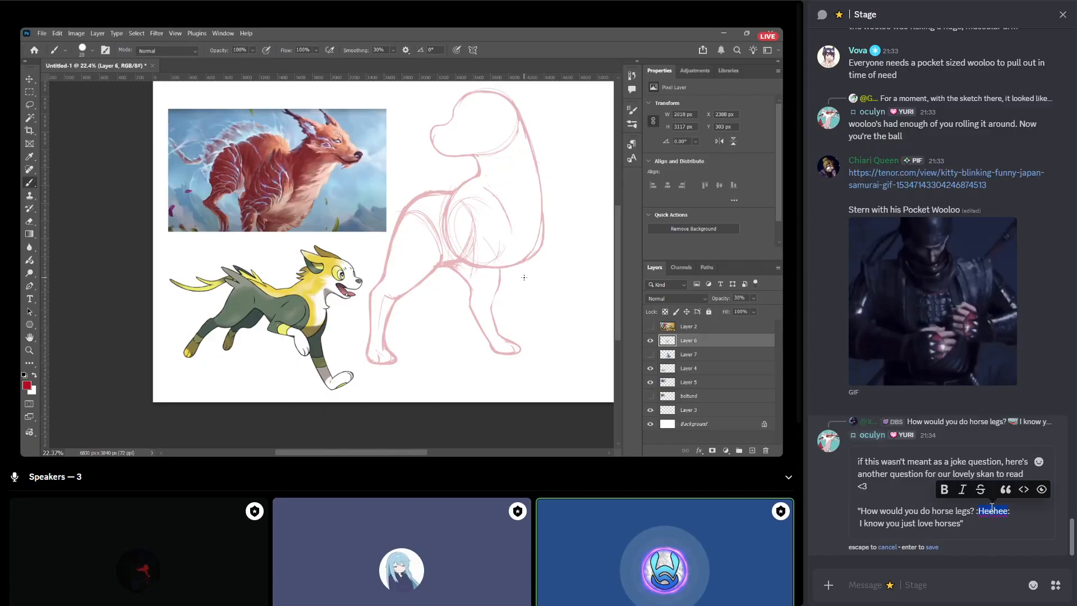
{"action": "key", "text": "BackSpace"}
{"action": "key", "text": "BackSpace"}
{"action": "key", "text": "Delete"}
{"action": "key", "text": "Delete"}
{"action": "key", "text": "Delete"}
{"action": "key", "text": "Return"}
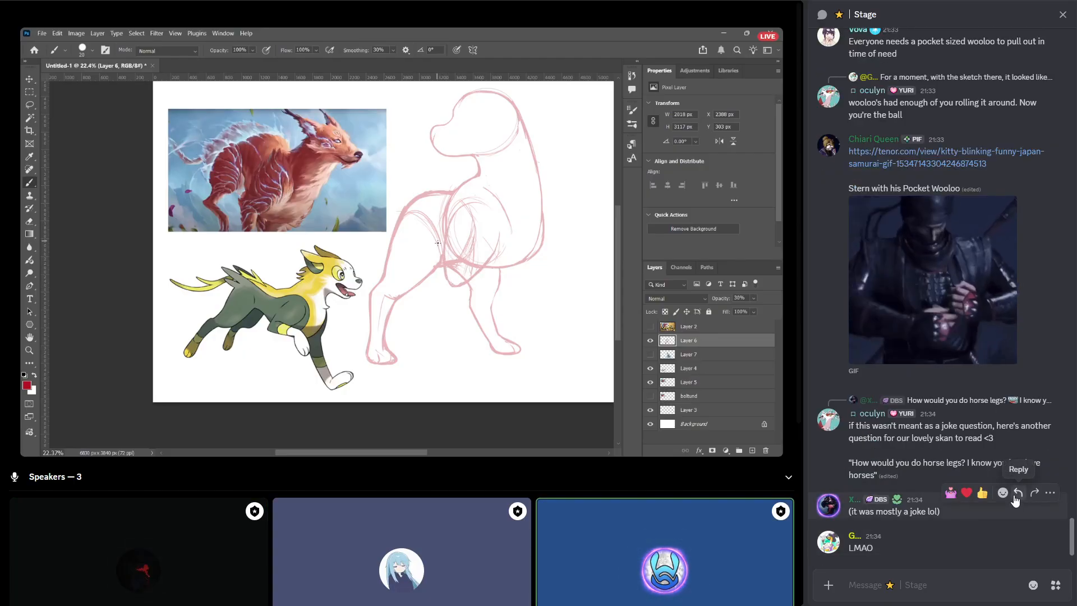
Reply "fair enough" to the message "(it was mostly a joke lol)".
{"action": "left_click", "coordinate": [1014, 496]}
{"action": "type", "text": "fair enough"}
{"action": "key", "text": "Return"}
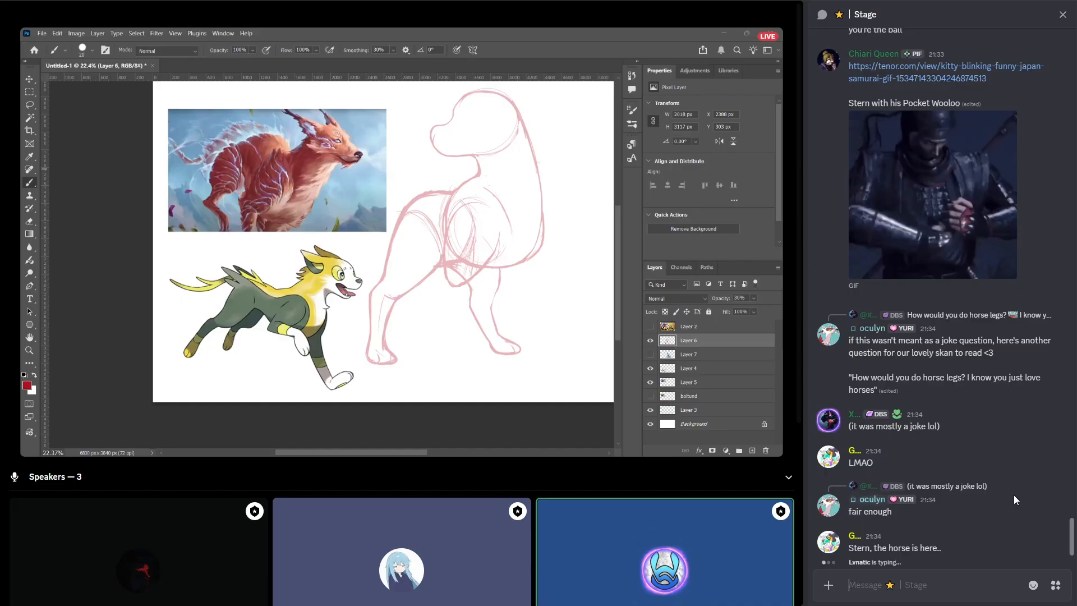
Send the message "glad [member's name] isn't here to hear [speaker's name] say this" in the Stage chat.
{"action": "type", "text": "glad"}
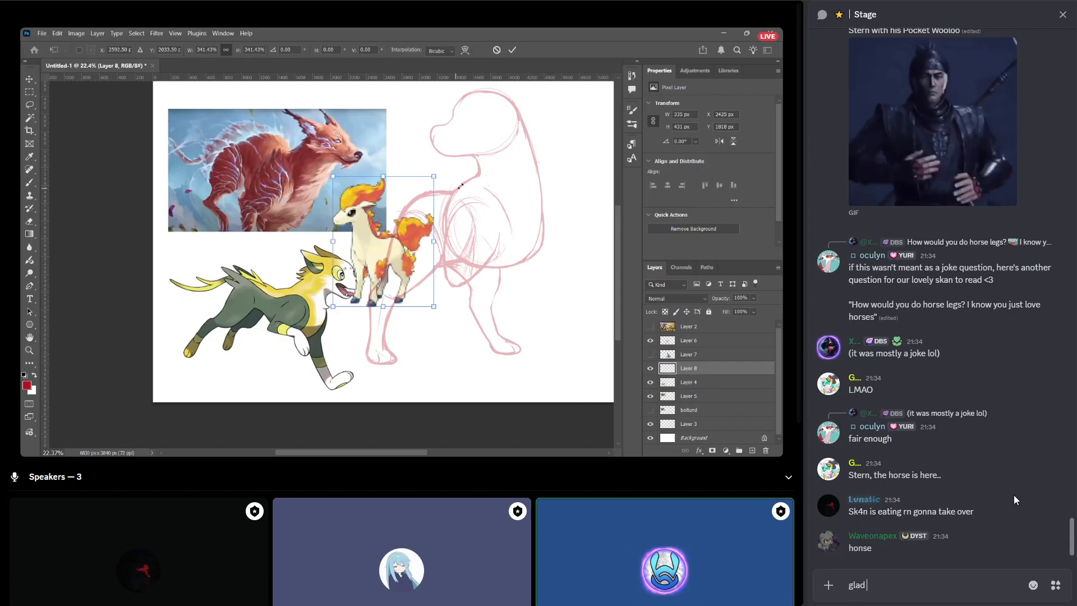
{"action": "type", "text": " Sylve"}
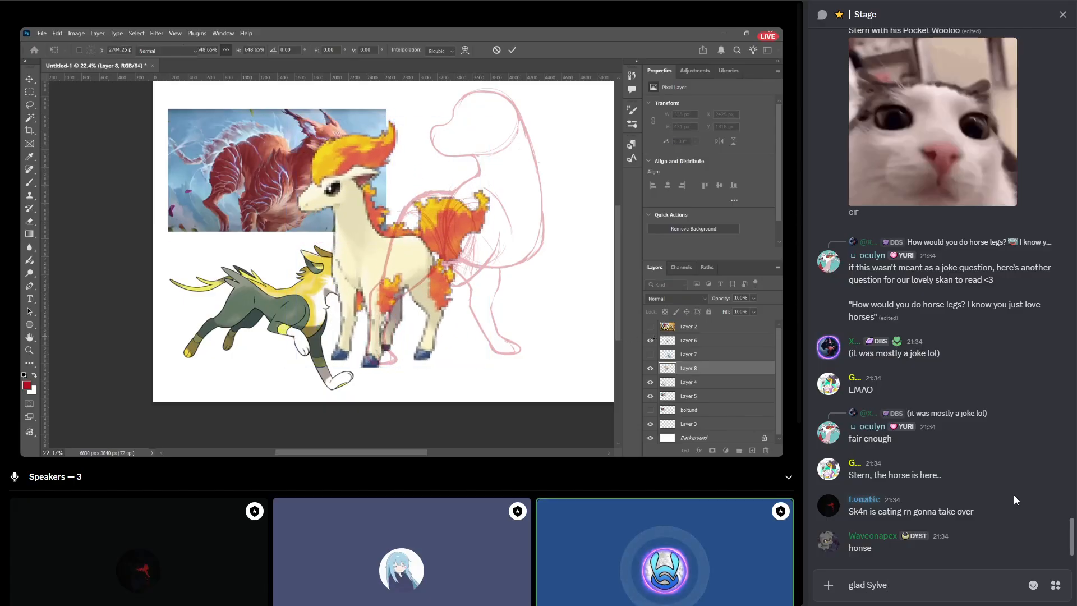
{"action": "type", "text": "tte isn't here to hear sk"}
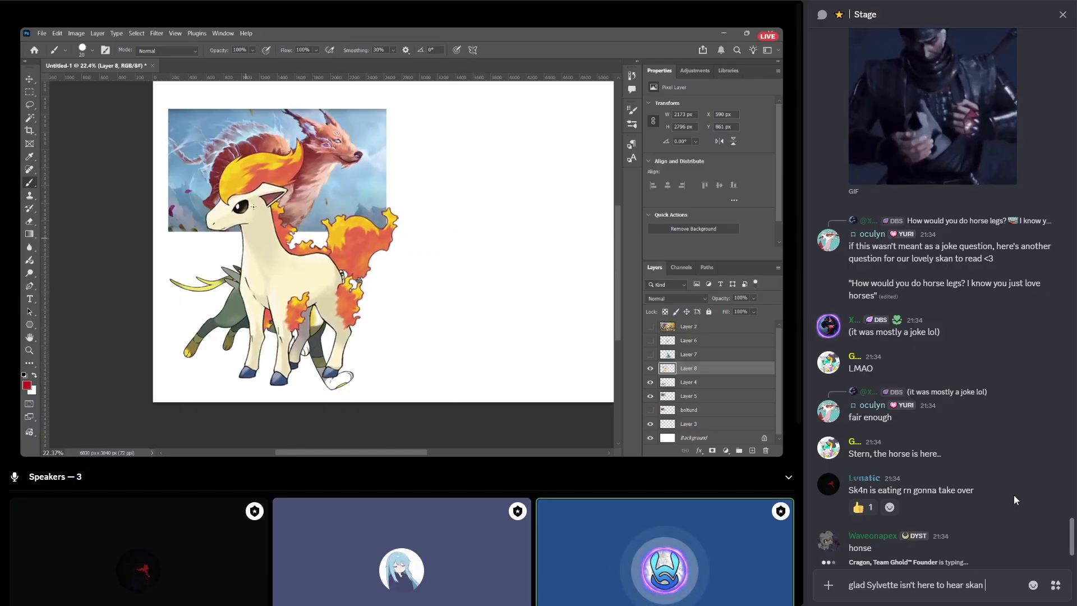
{"action": "key", "text": "BackSpace"}
{"action": "type", "text": "tern say this"}
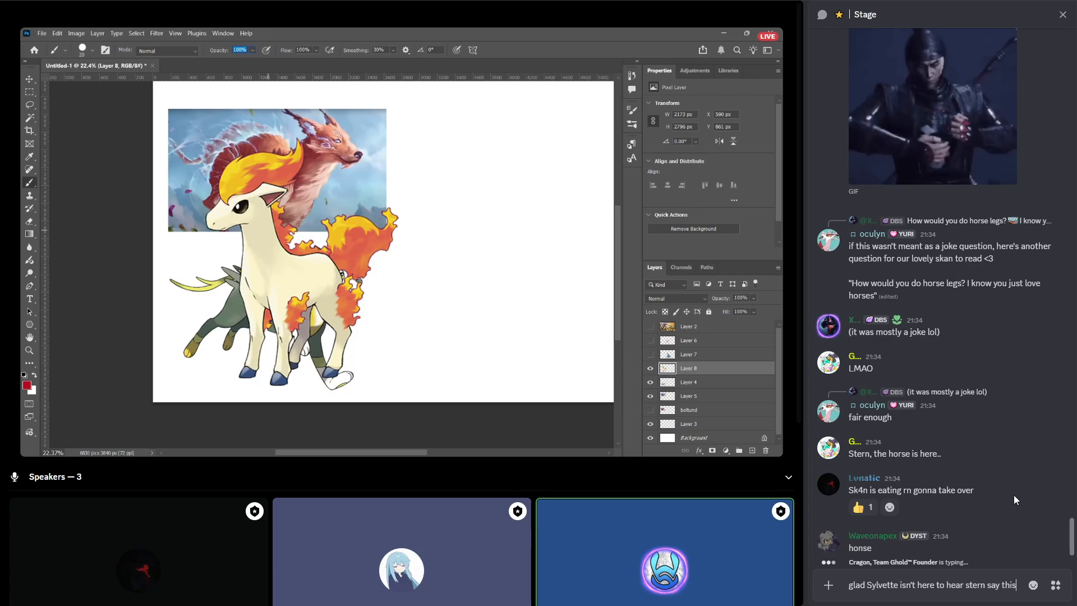
{"action": "key", "text": "Return"}
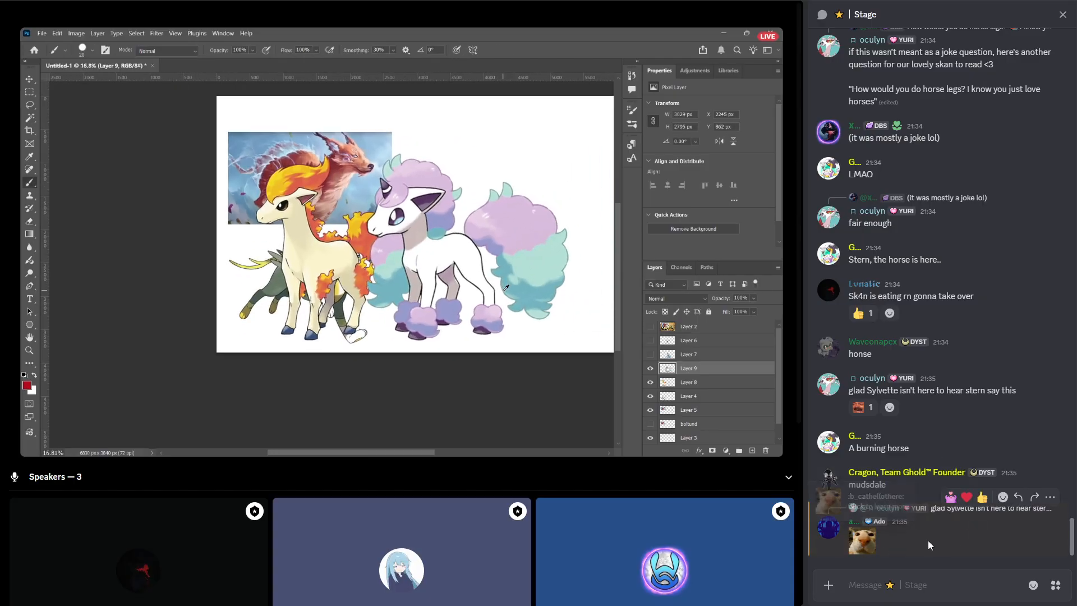
View the profile of the member who replied with an animal face emoji, and close it.
{"action": "left_click", "coordinate": [853, 521]}
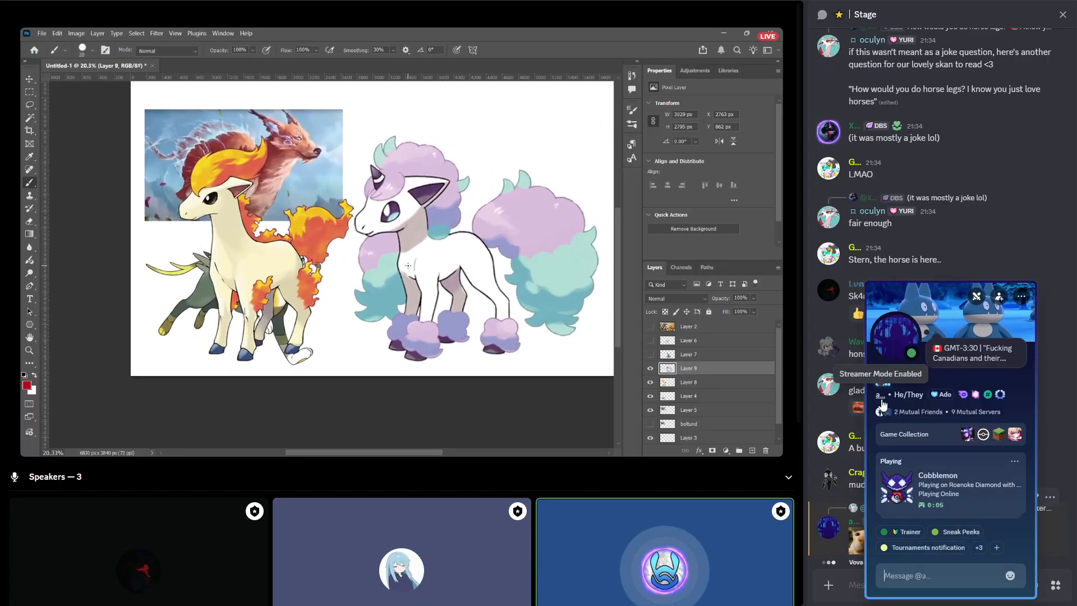
{"action": "left_click", "coordinate": [975, 258]}
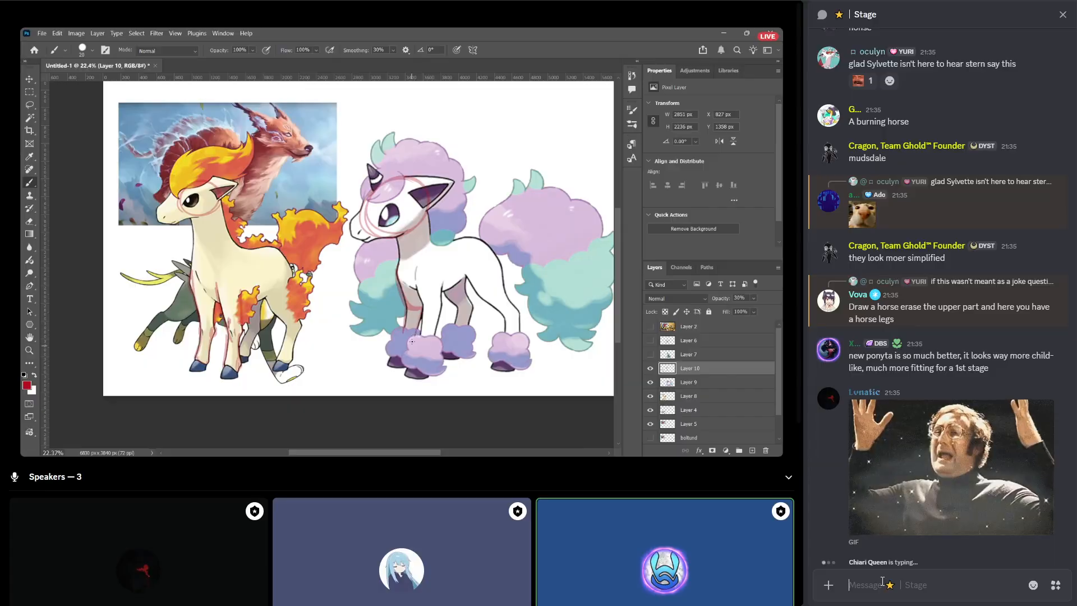
Send the message "is it me seeing wrong or is galar ponyta's front left knee higher up than it's front right knee?" in the Stage chat.
{"action": "type", "text": "is it me"}
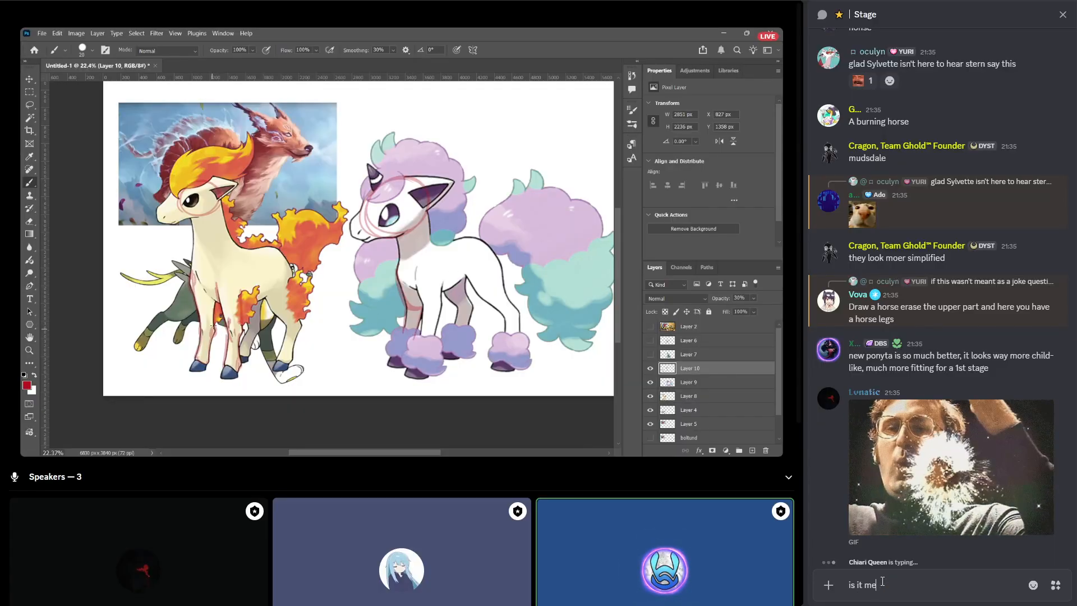
{"action": "type", "text": " seeing wrong"}
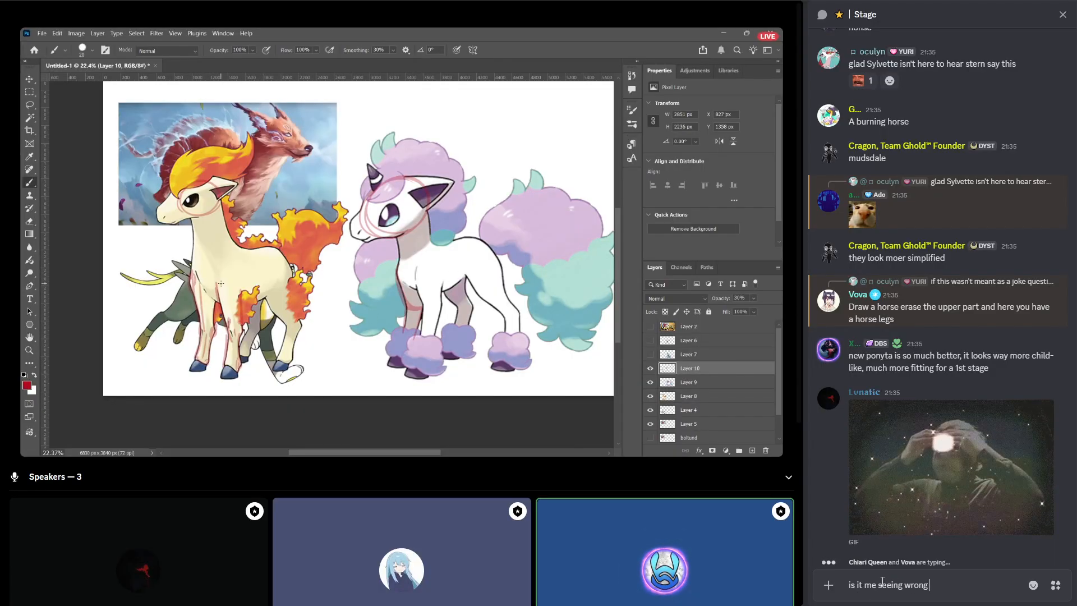
{"action": "type", "text": " or is pon"}
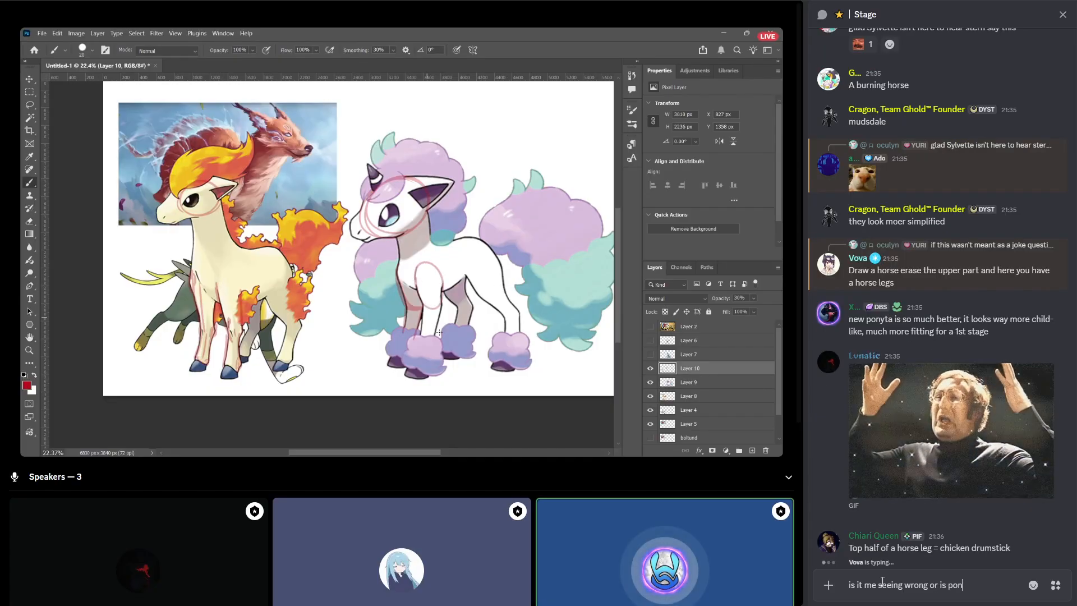
{"action": "key", "text": "BackSpace"}
{"action": "key", "text": "BackSpace"}
{"action": "key", "text": "BackSpace"}
{"action": "type", "text": "galar p"}
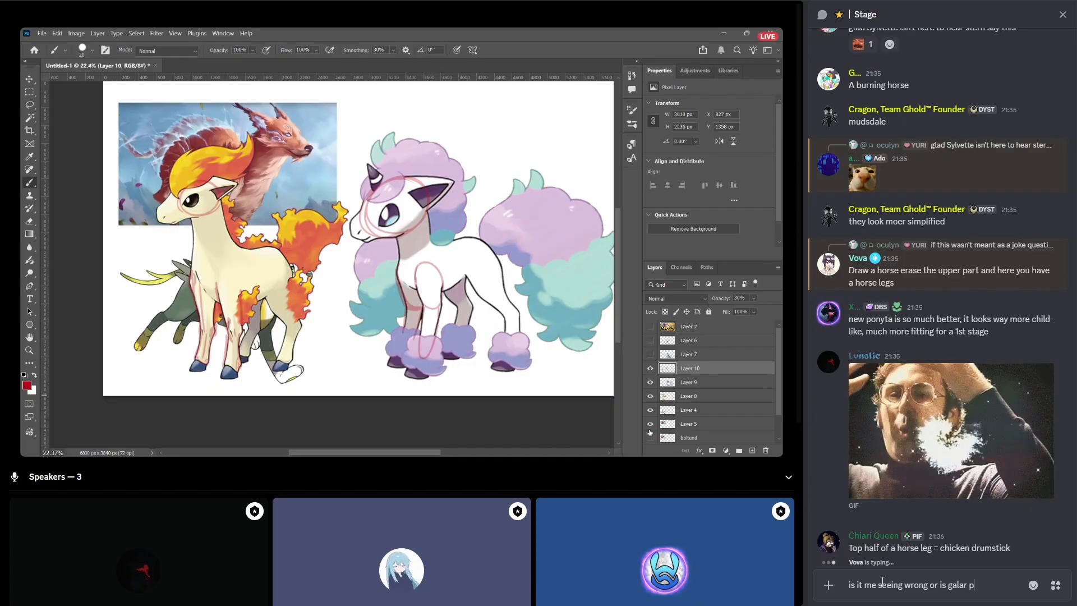
{"action": "type", "text": "onyta's"}
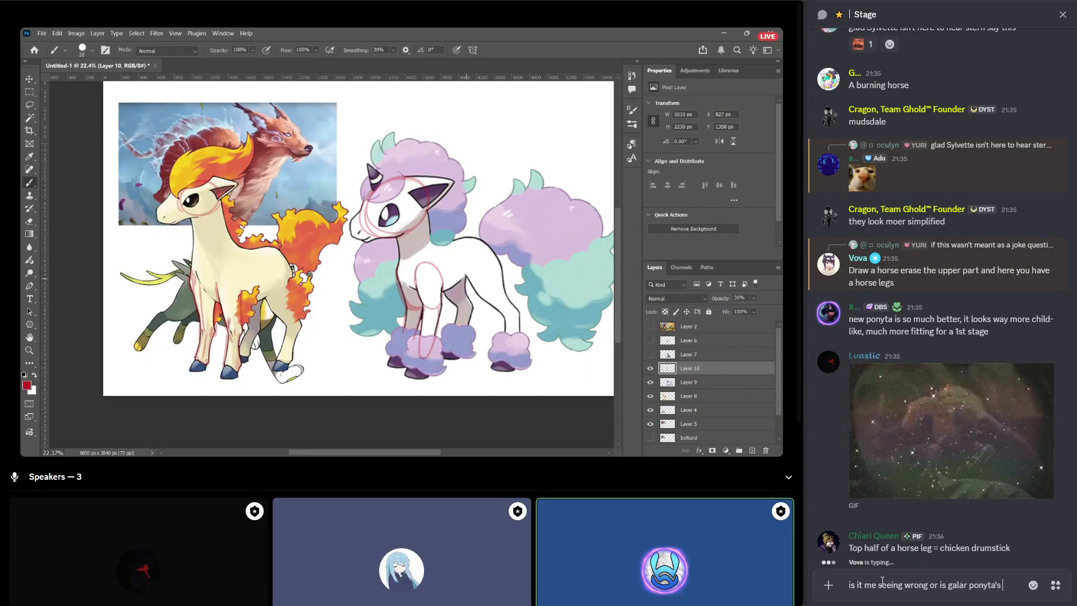
{"action": "type", "text": " front "}
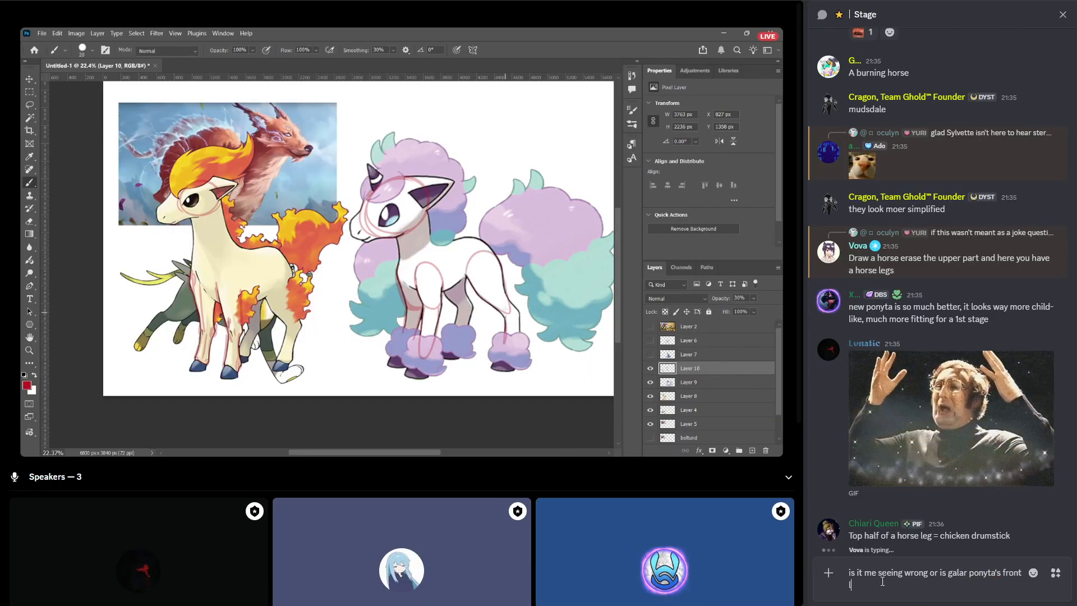
{"action": "type", "text": "left knee"}
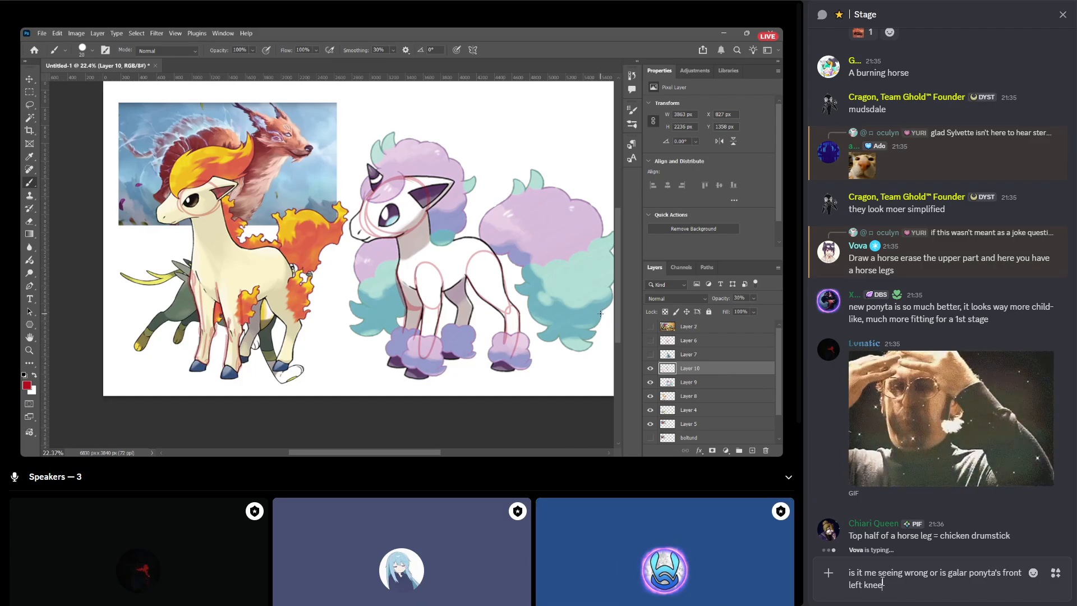
{"action": "type", "text": " higher up than t"}
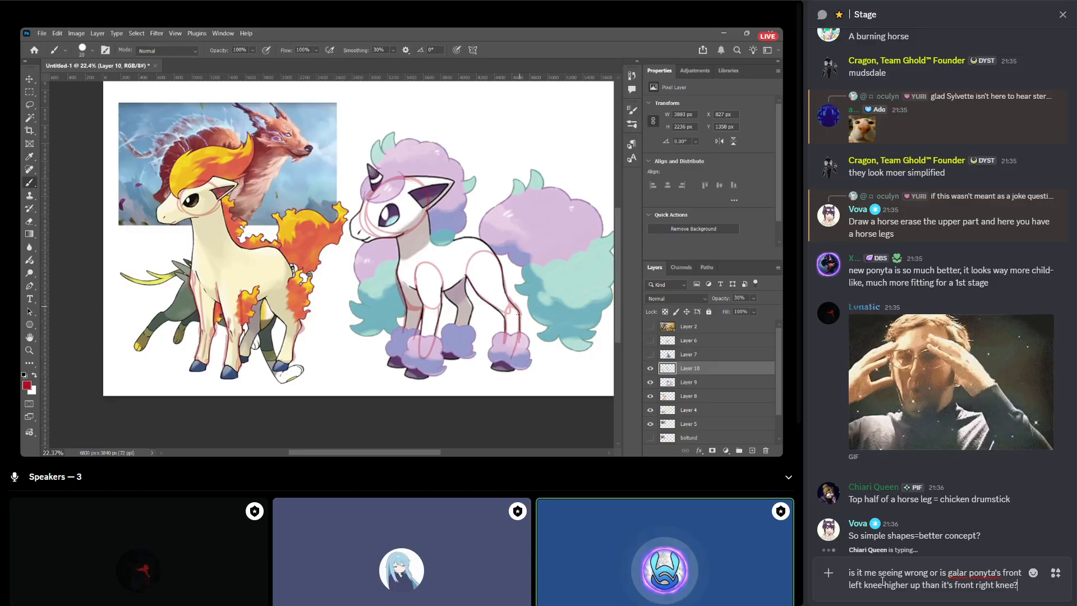
{"action": "key", "text": "Return"}
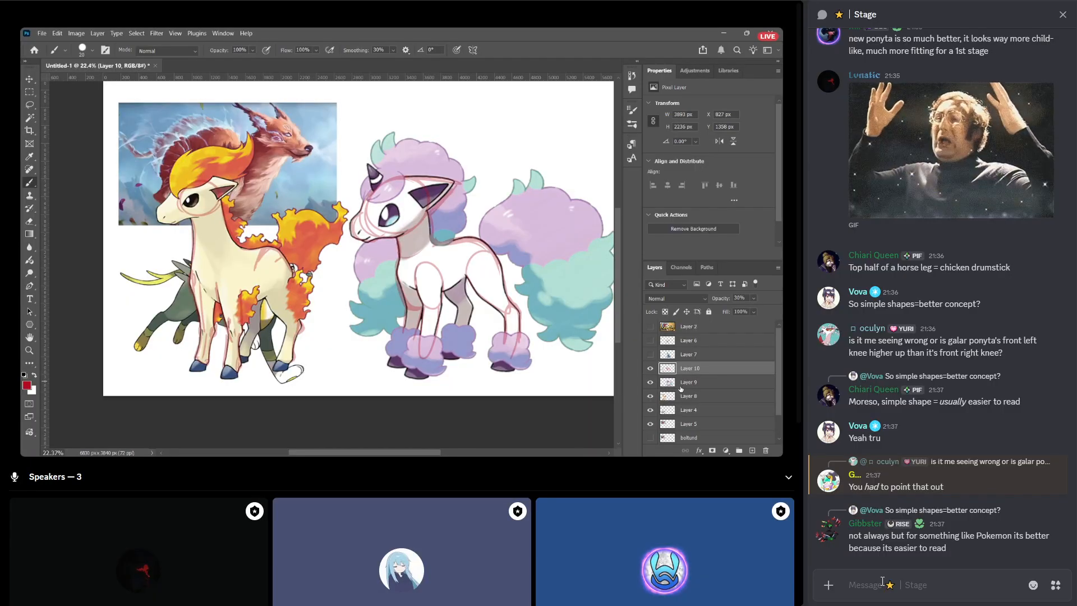
Send the message "simpler = more modern" in the Stage chat.
{"action": "type", "text": "s"}
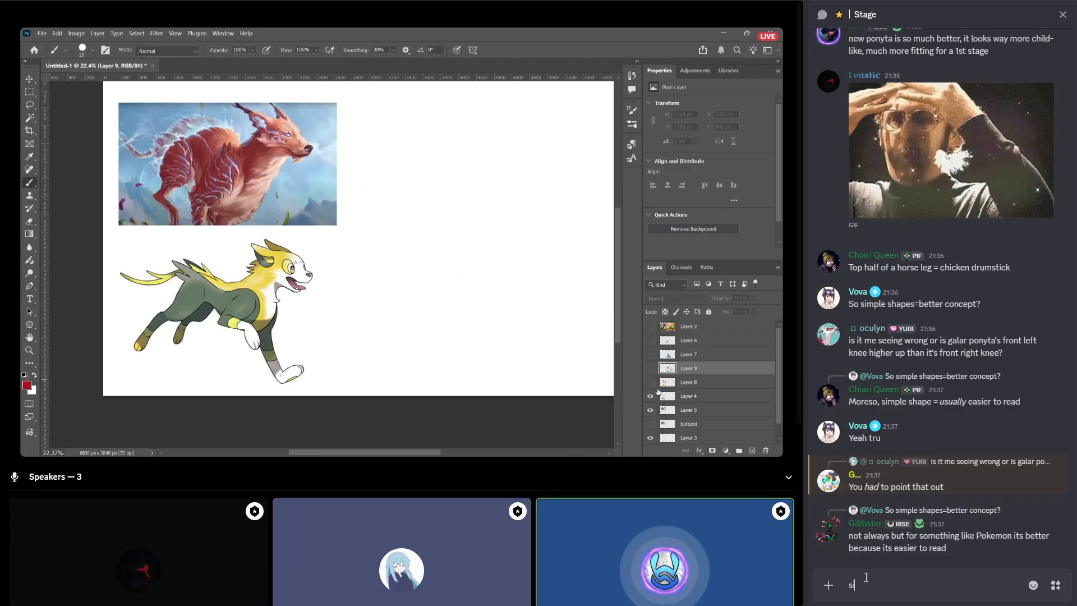
{"action": "type", "text": "impler = more m"}
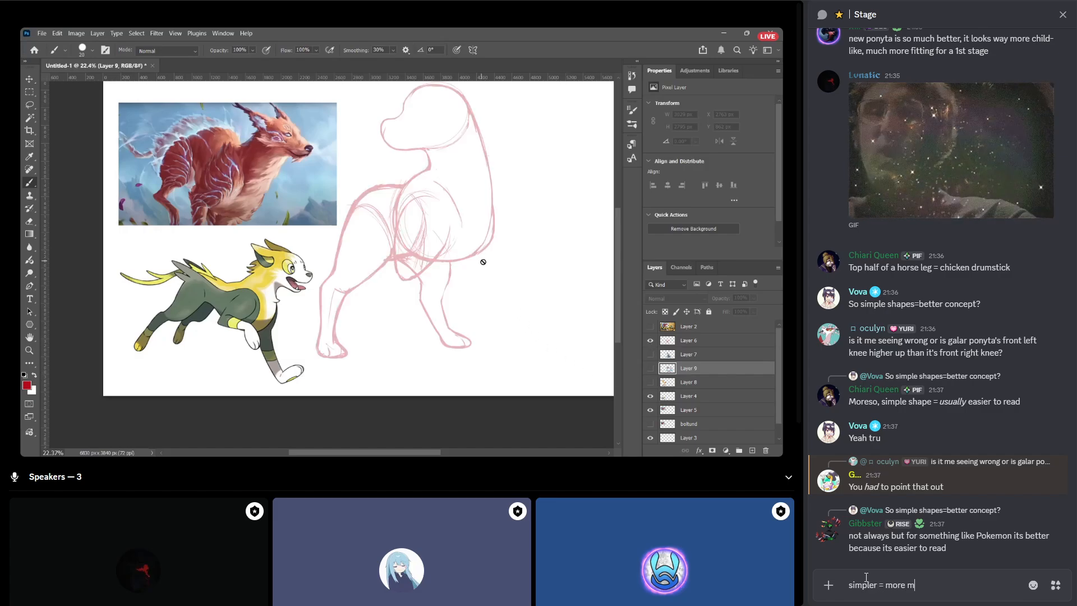
{"action": "type", "text": "orde"}
{"action": "key", "text": "BackSpace"}
{"action": "type", "text": "dern"}
{"action": "key", "text": "Return"}
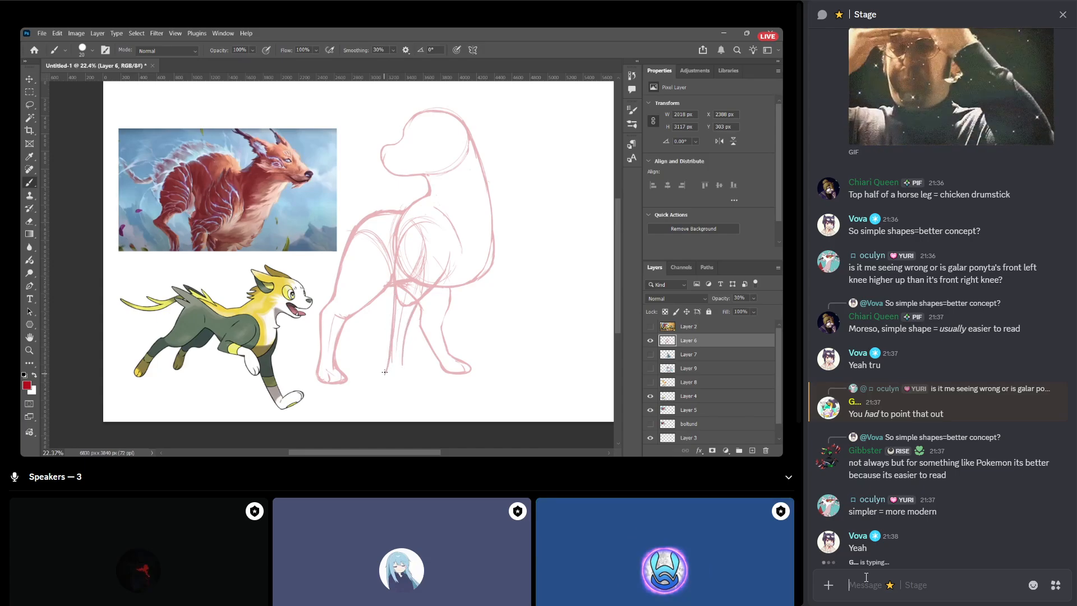
Send the message "the yellow wristbands on boltund also seem asymmetric on boltund now" with a sob emoji at the end.
{"action": "type", "text": "the y"}
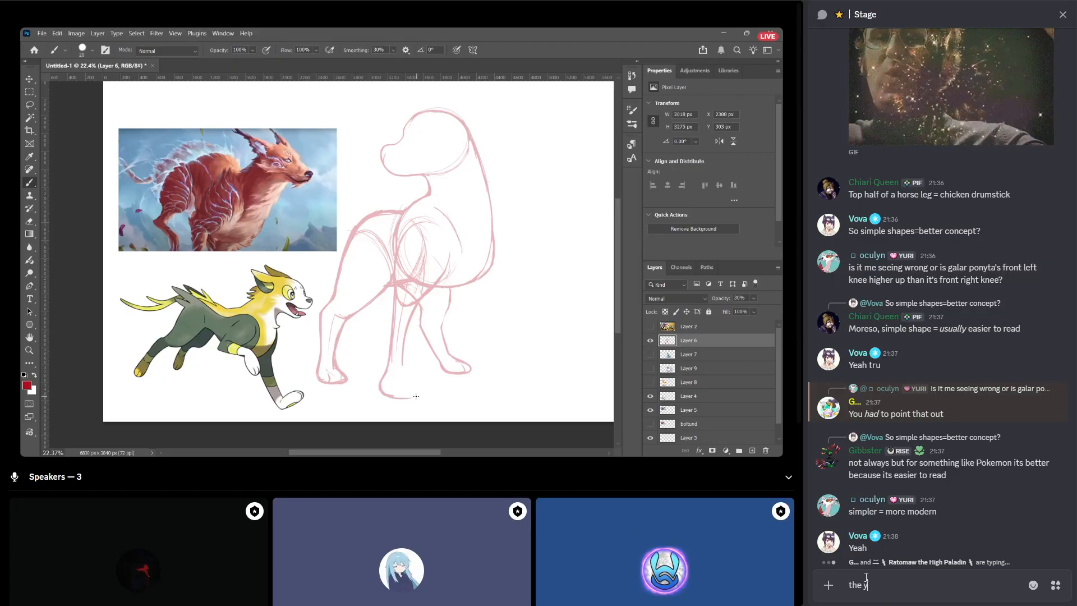
{"action": "type", "text": "ellow wristband"}
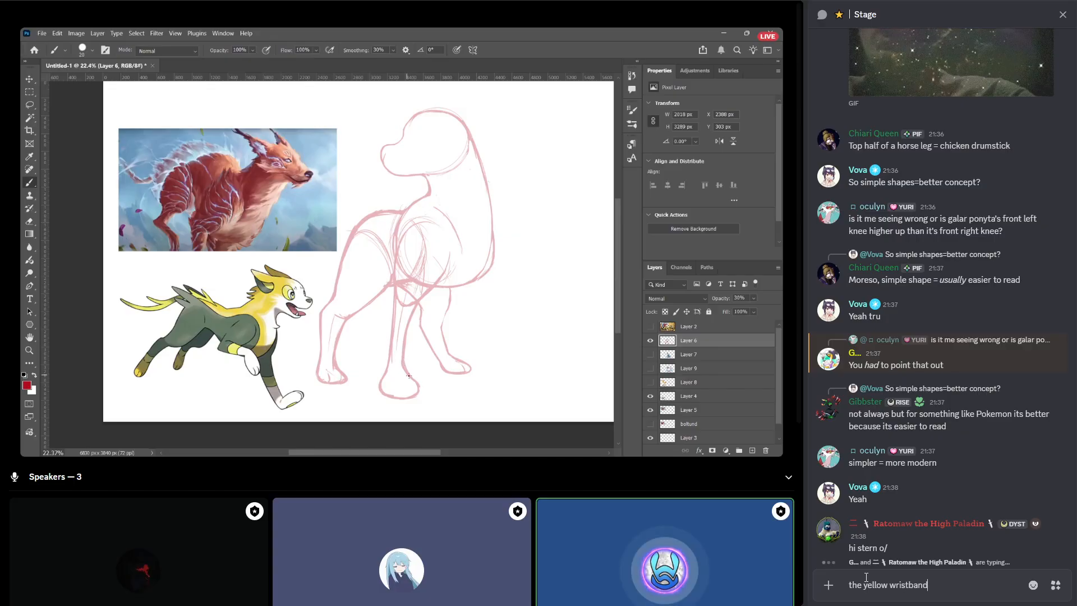
{"action": "type", "text": "s on p"}
{"action": "key", "text": "BackSpace"}
{"action": "type", "text": "boltund "}
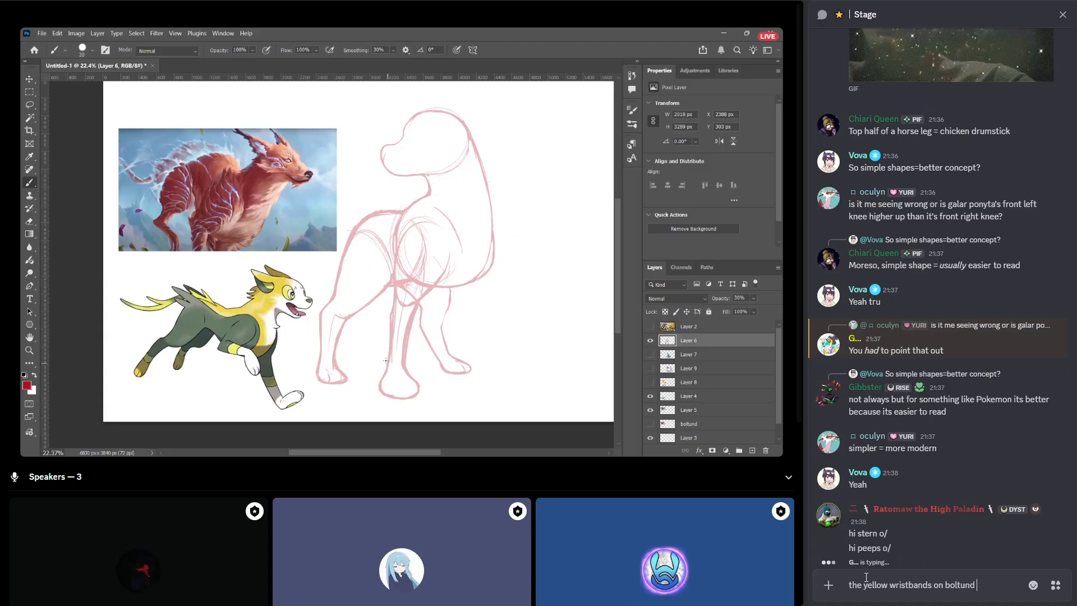
{"action": "type", "text": "also seem as"}
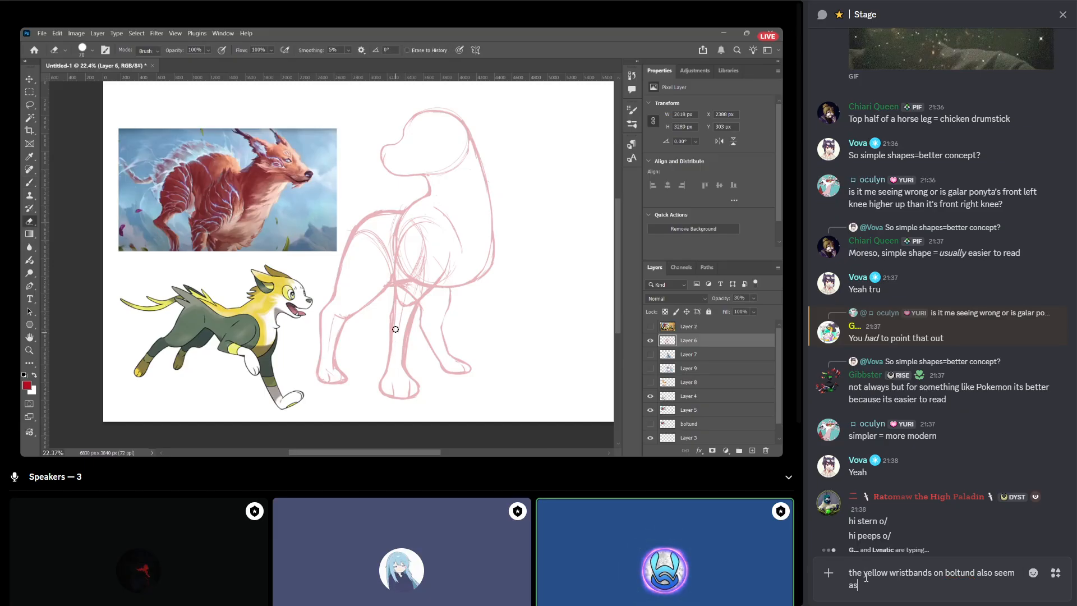
{"action": "type", "text": "ymmetric"}
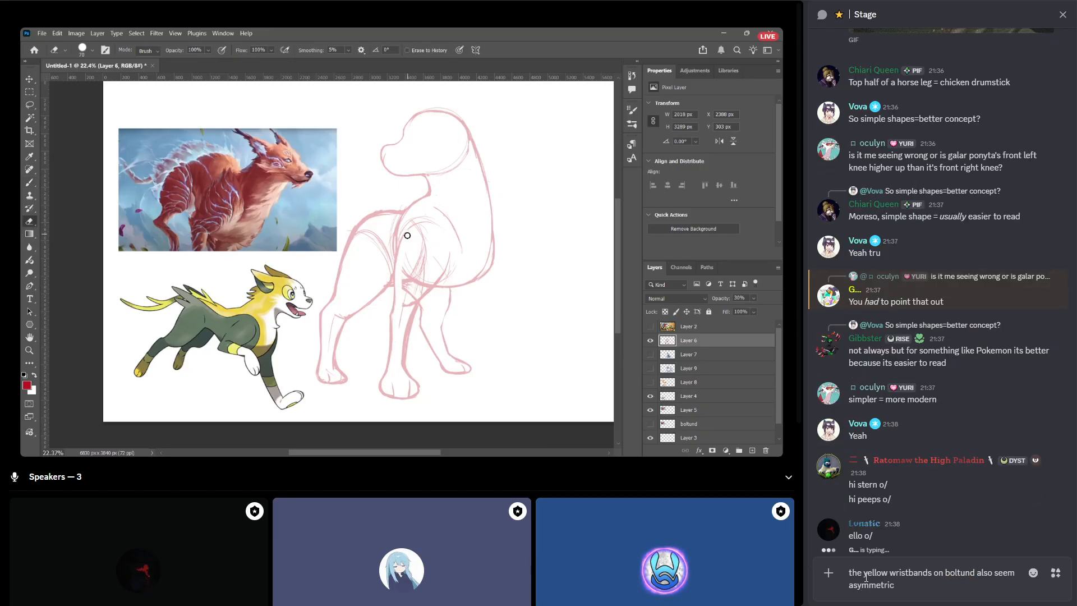
{"action": "type", "text": " on b"}
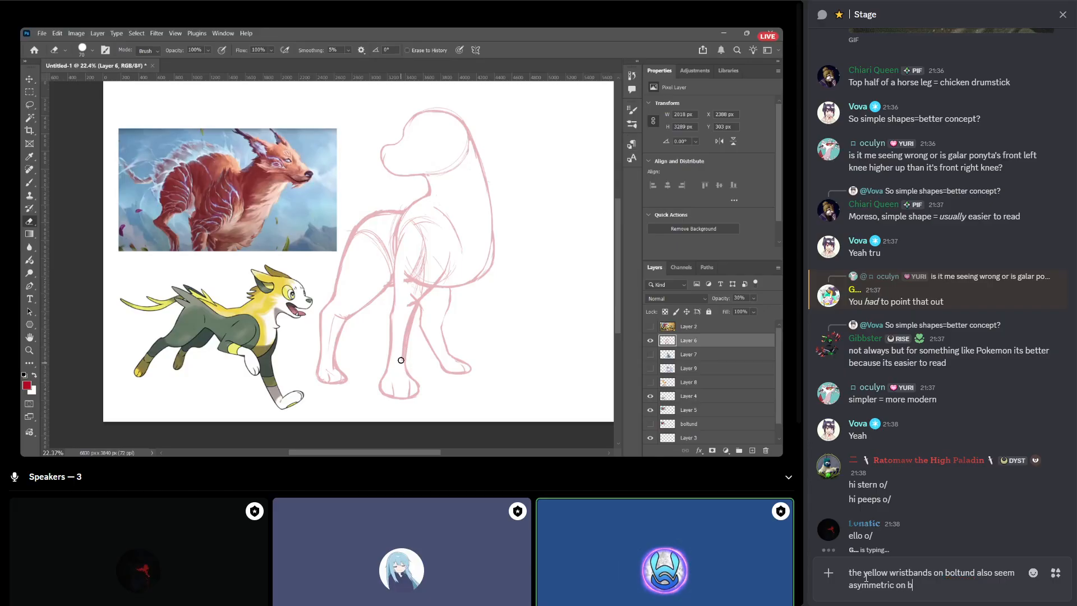
{"action": "type", "text": "oltund now :so"}
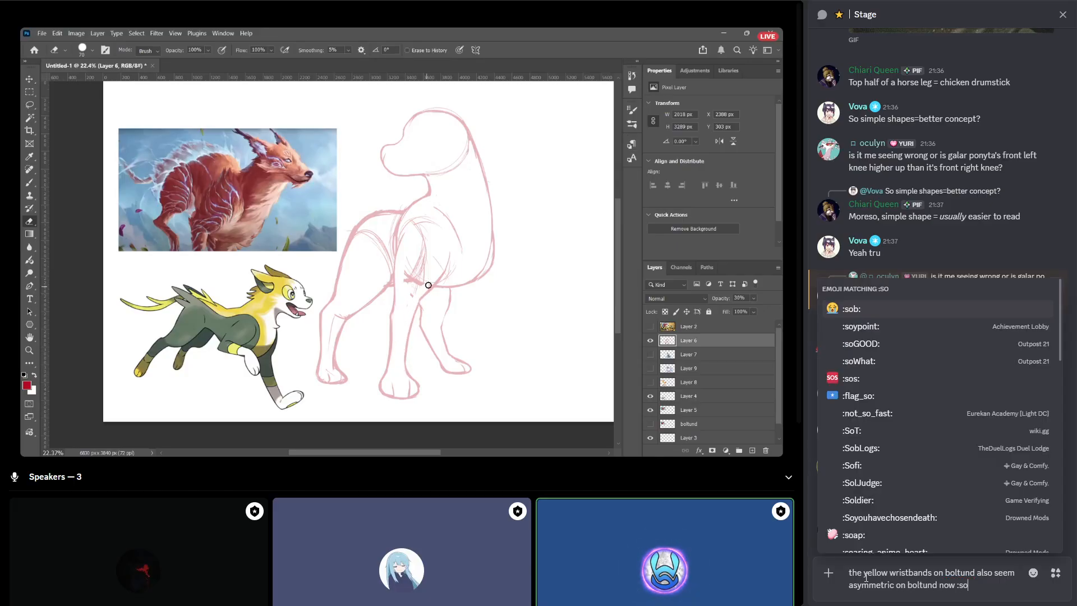
{"action": "key", "text": "Return"}
{"action": "key", "text": "Return"}
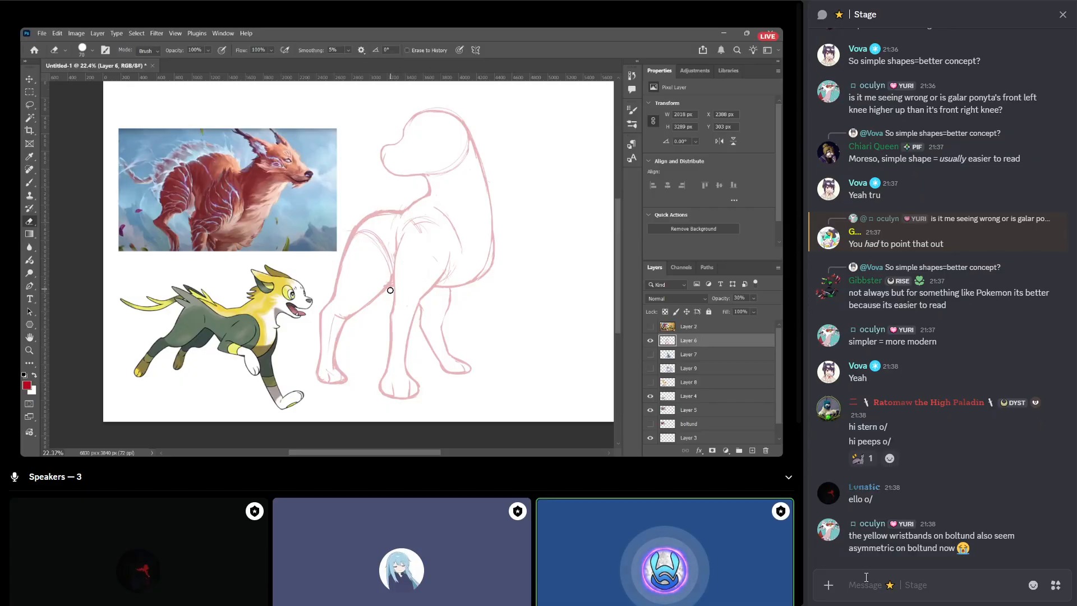
Reply "welcome, [member's name] <3" to the message "hi peeps o/".
{"action": "left_click", "coordinate": [1015, 433]}
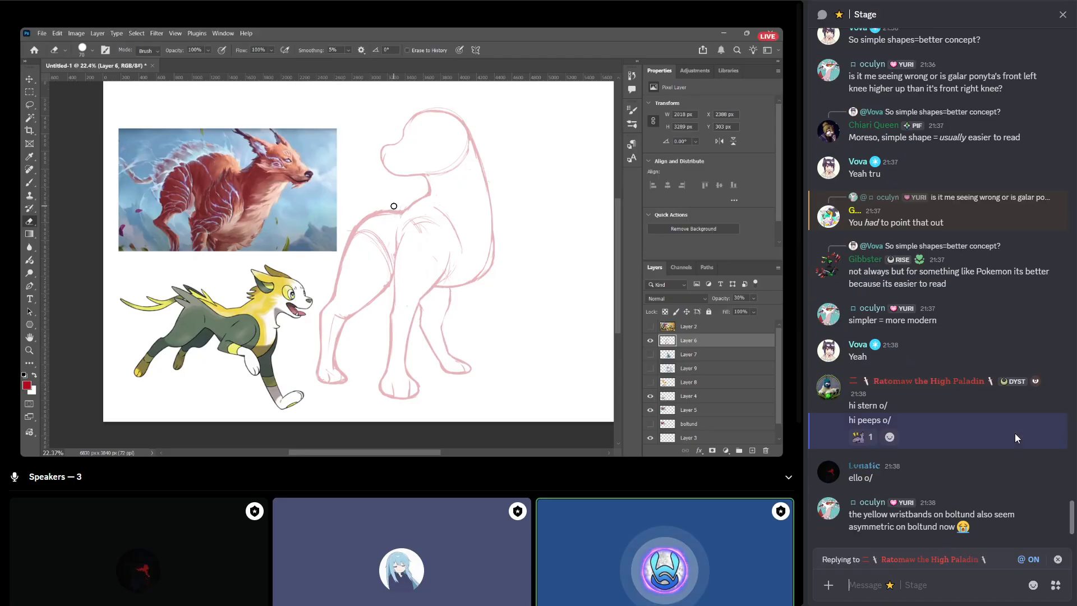
{"action": "type", "text": "welcome, rato <"}
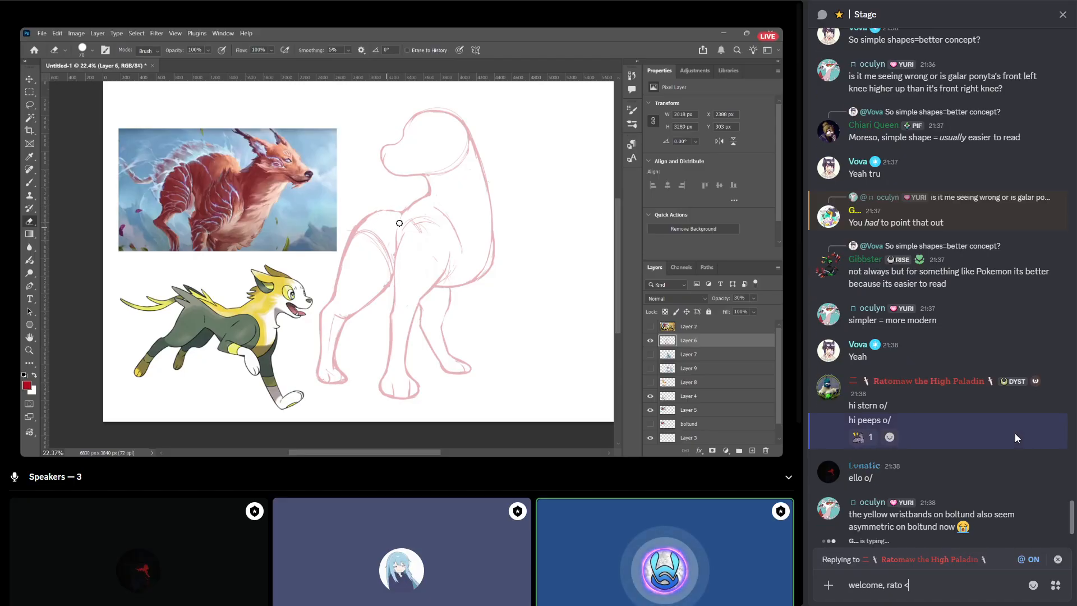
{"action": "type", "text": "3"}
{"action": "key", "text": "Return"}
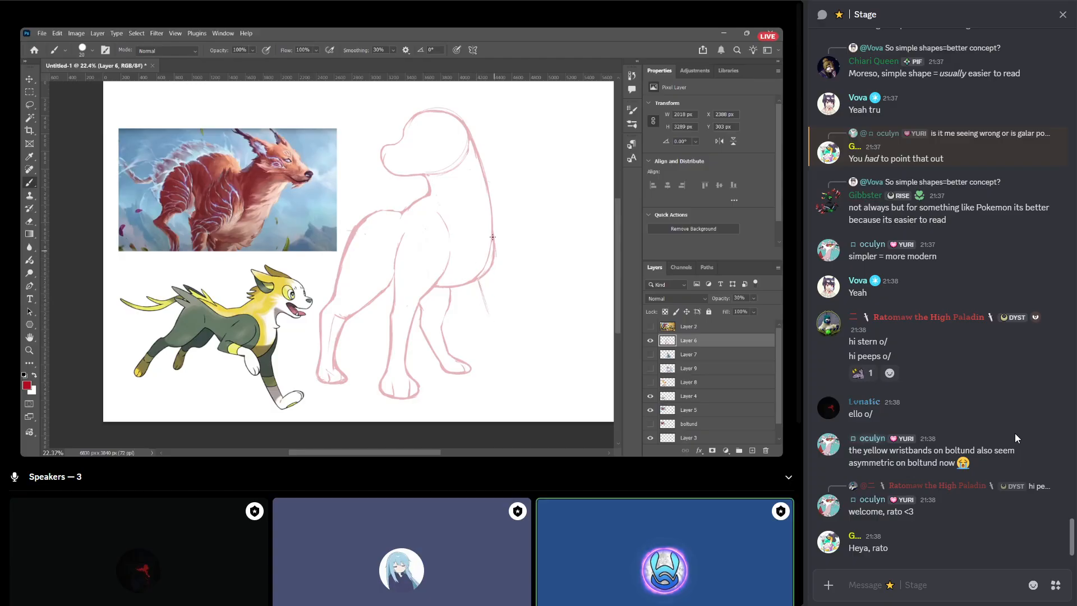
Edit the sent wristbands message to remove the repeated "on boltund" before "now", and save it.
{"action": "left_click", "coordinate": [1002, 434]}
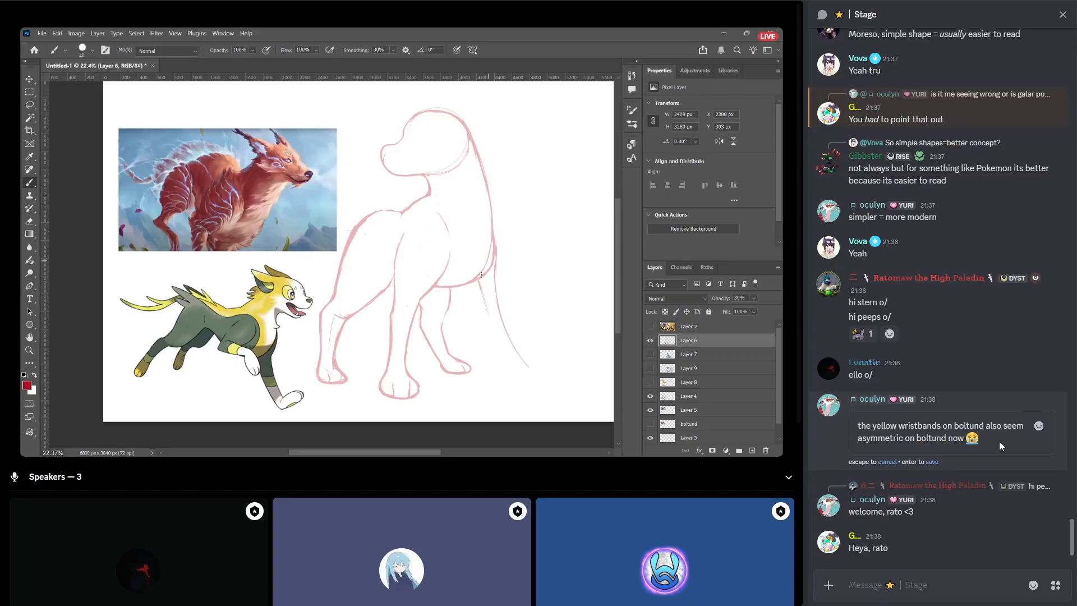
{"action": "double_click", "coordinate": [934, 438]}
{"action": "key", "text": "BackSpace"}
{"action": "key", "text": "BackSpace"}
{"action": "key", "text": "BackSpace"}
{"action": "key", "text": "BackSpace"}
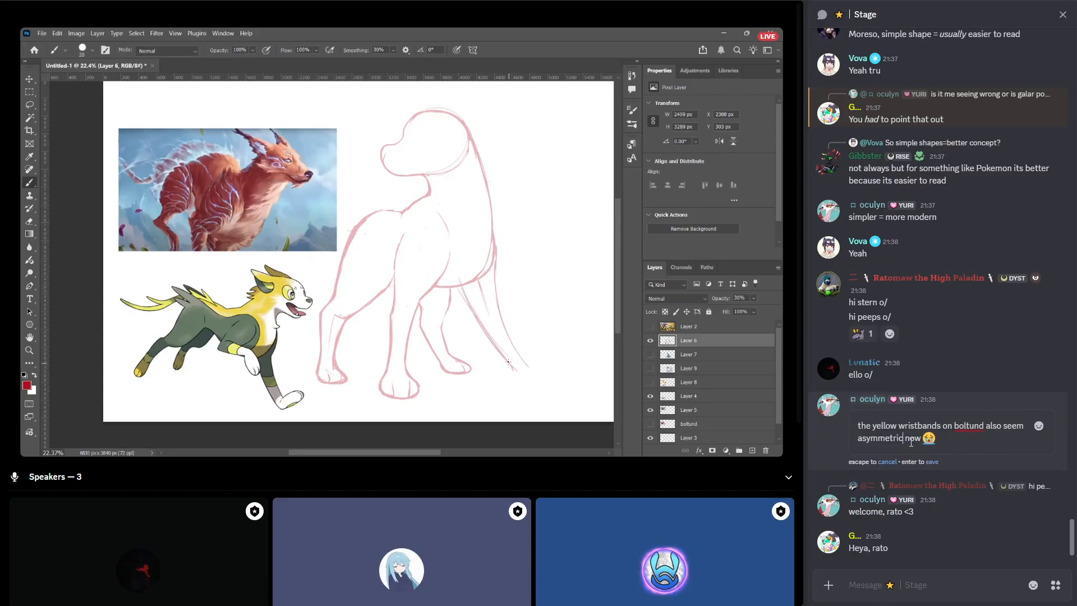
{"action": "key", "text": "Return"}
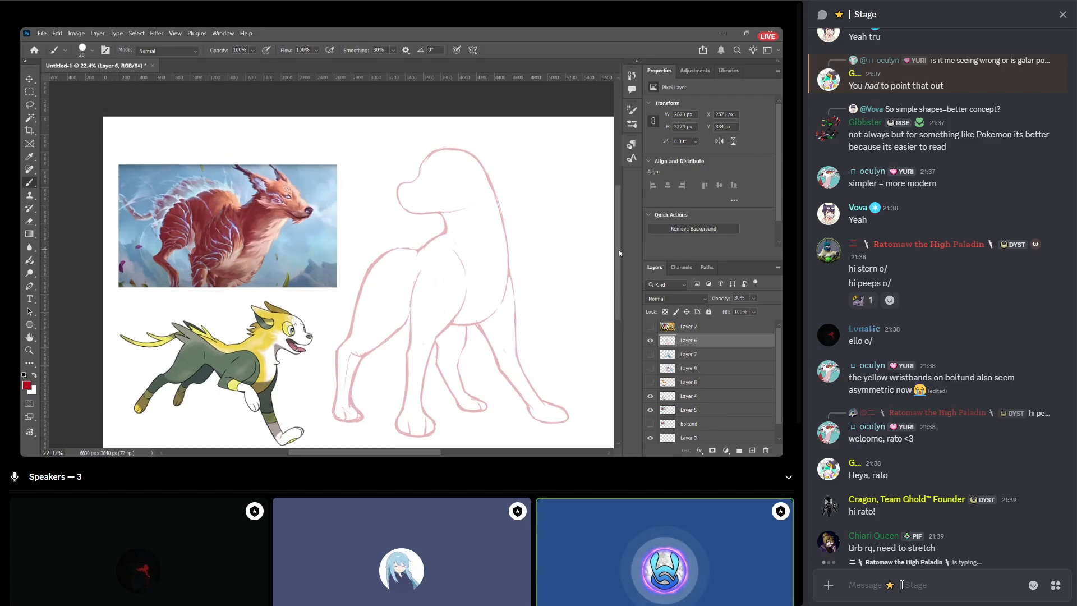
Send the message "[speaker's name], you're doing an amazing job" in the Stage chat.
{"action": "type", "text": "Stern"}
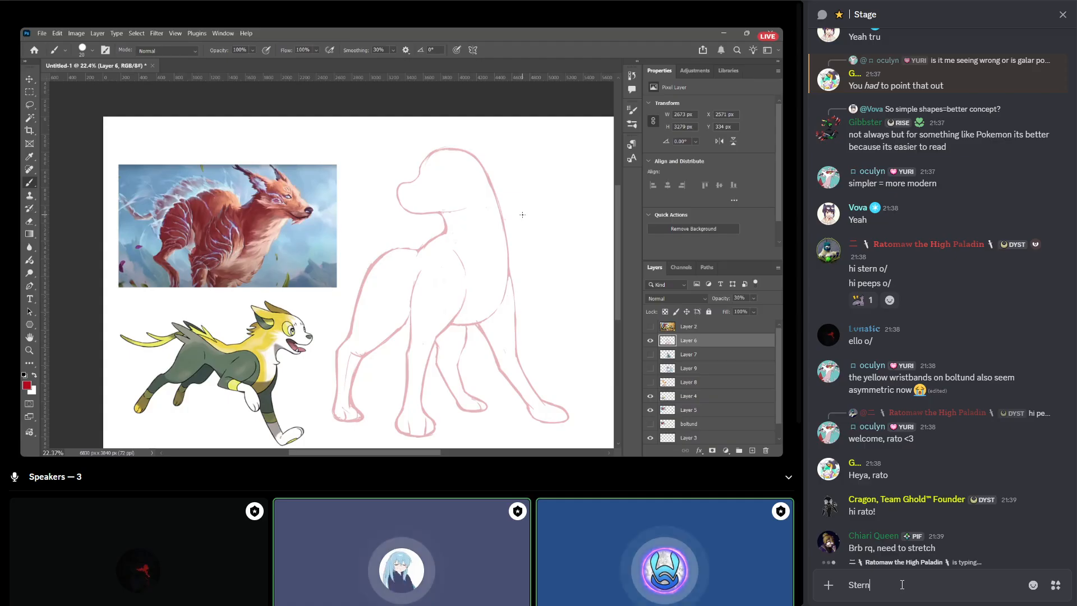
{"action": "type", "text": ", you're do"}
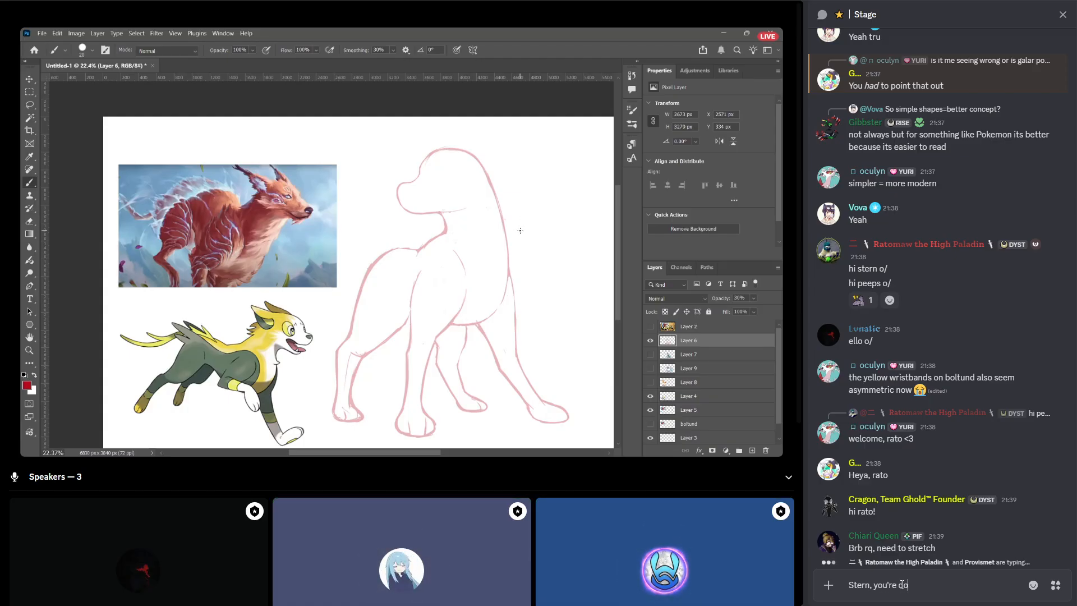
{"action": "type", "text": "ing an amazing jobn"}
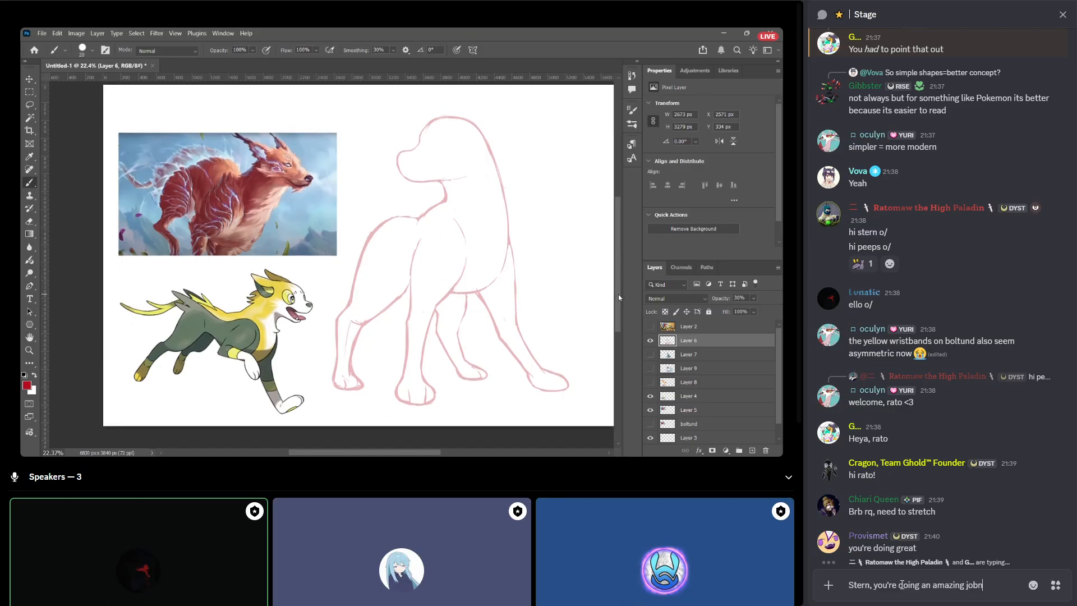
{"action": "key", "text": "BackSpace"}
{"action": "key", "text": "Return"}
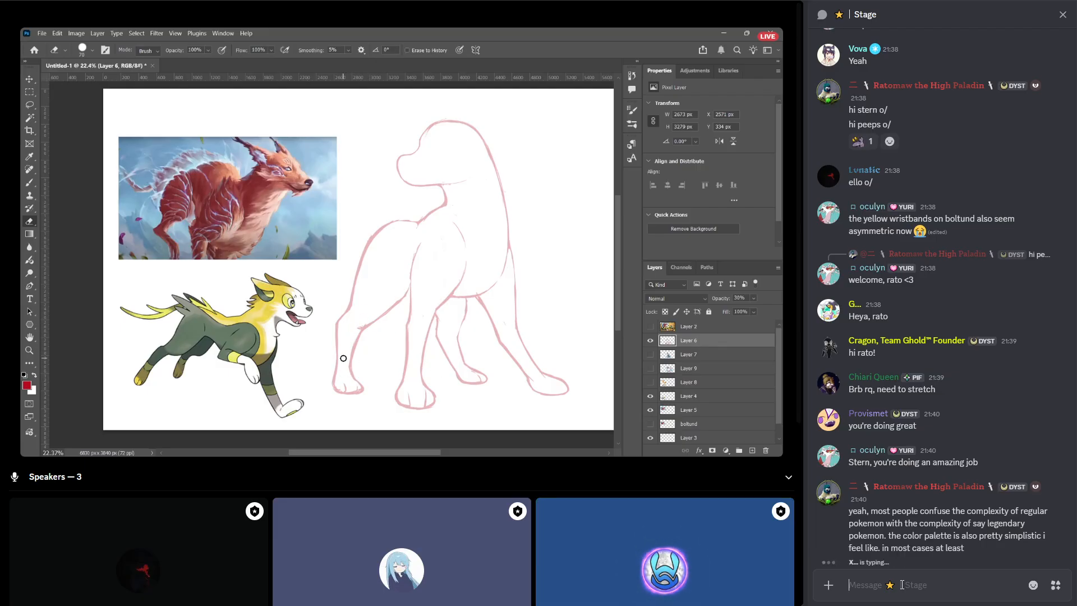
Send the message "don't let the german saying "fine" intimidate you" in the Stage chat.
{"action": "type", "text": "don"}
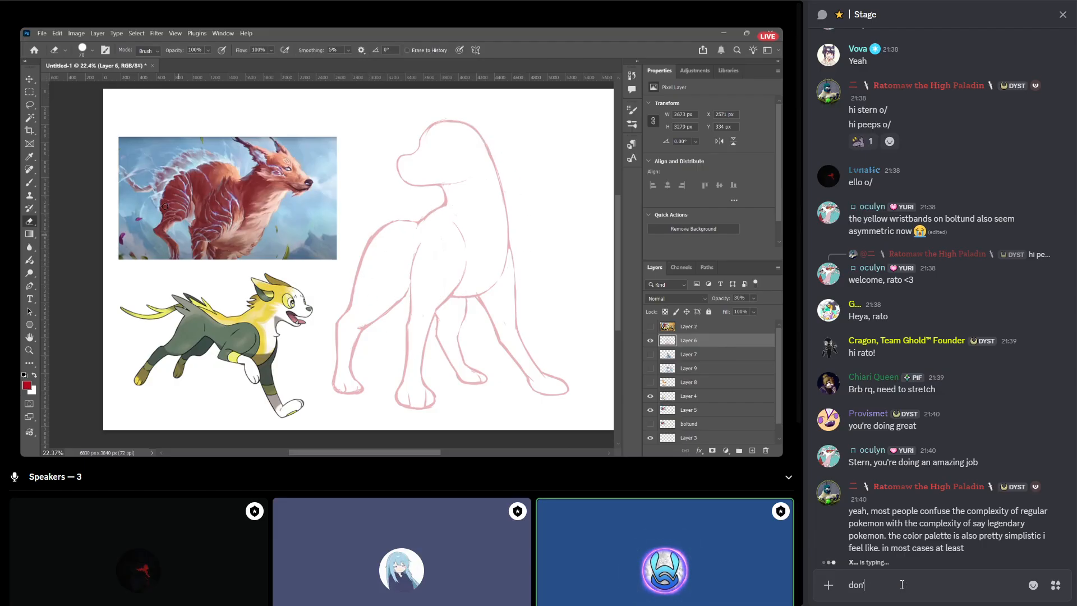
{"action": "type", "text": "'t let the german saying \"fin"}
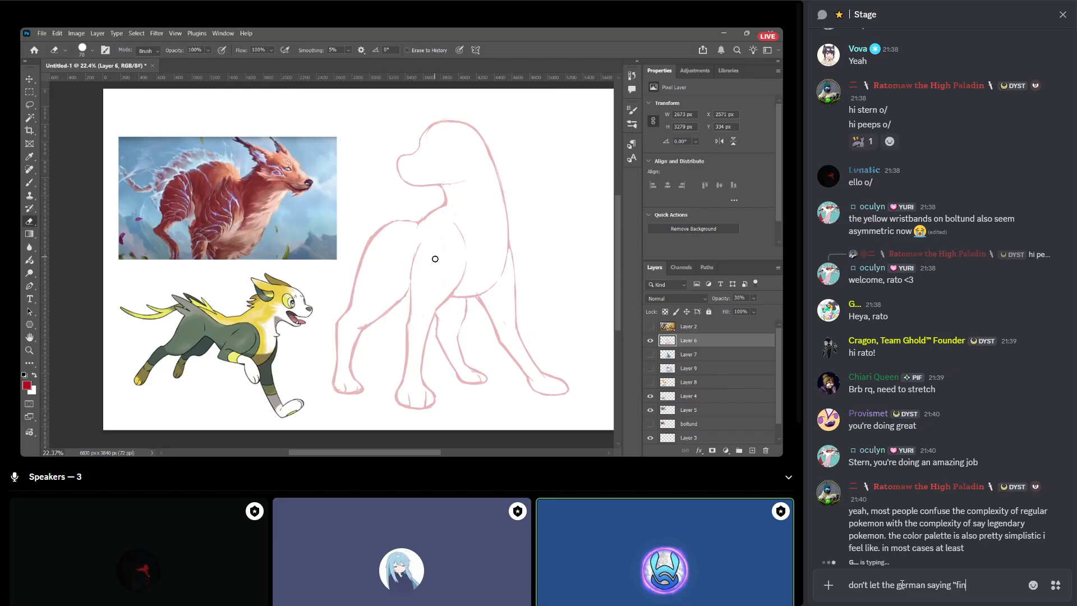
{"action": "type", "text": "e\""}
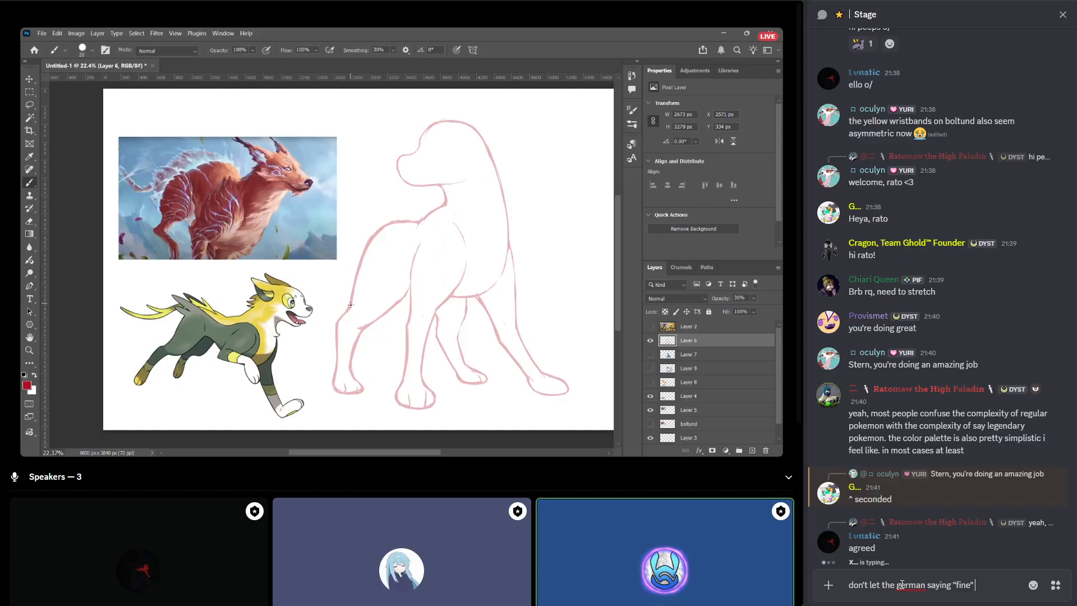
{"action": "type", "text": "intimidate you"}
{"action": "key", "text": "Return"}
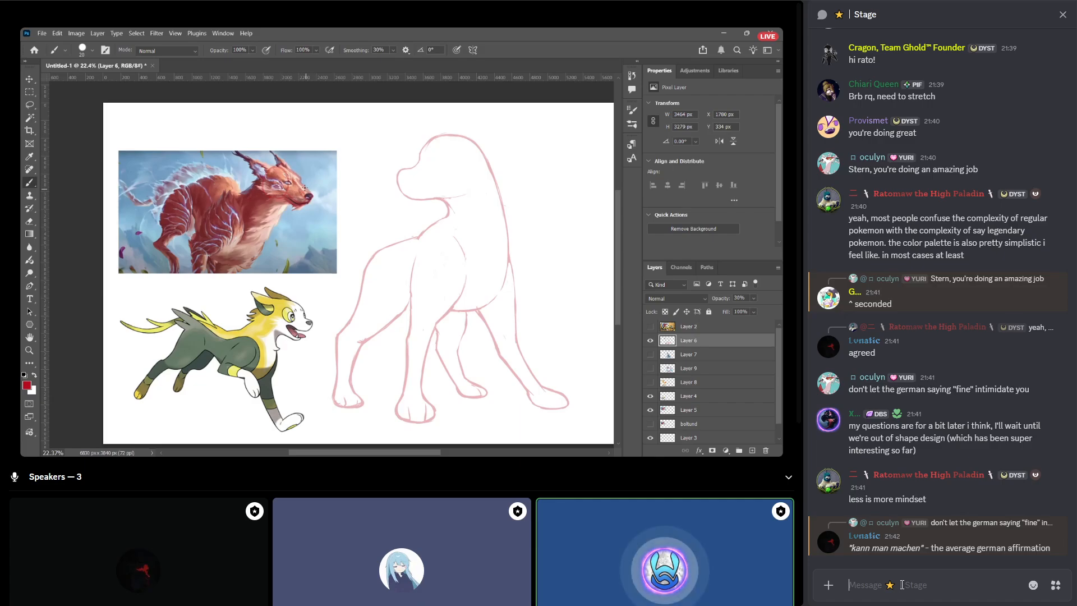
Reply "EXACTLY" to the message "kann man machen - the average german affirmation".
{"action": "left_click", "coordinate": [1017, 489]}
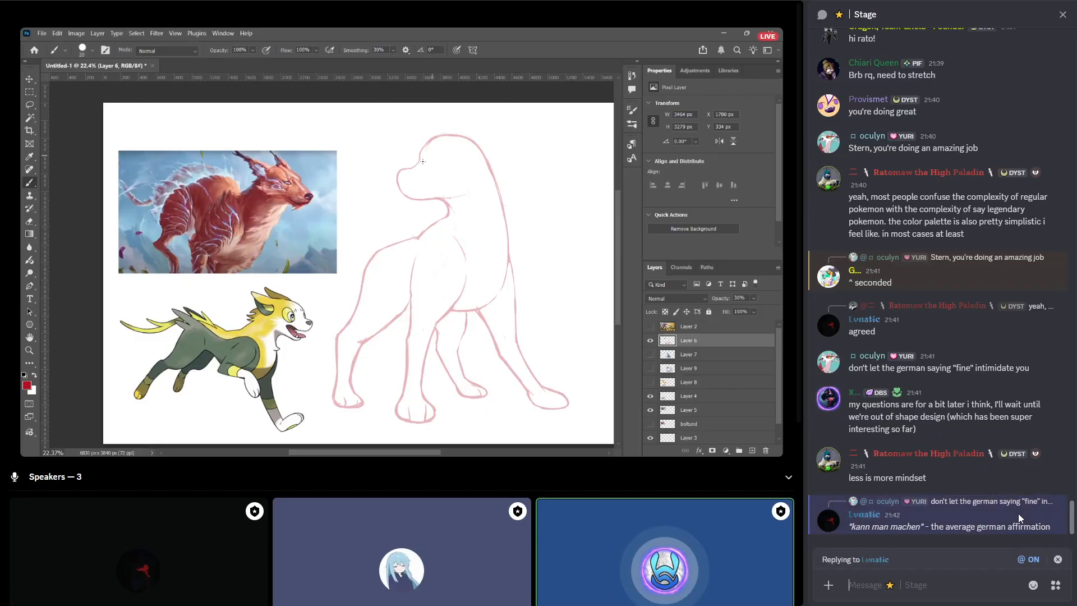
{"action": "type", "text": "EXACTLY"}
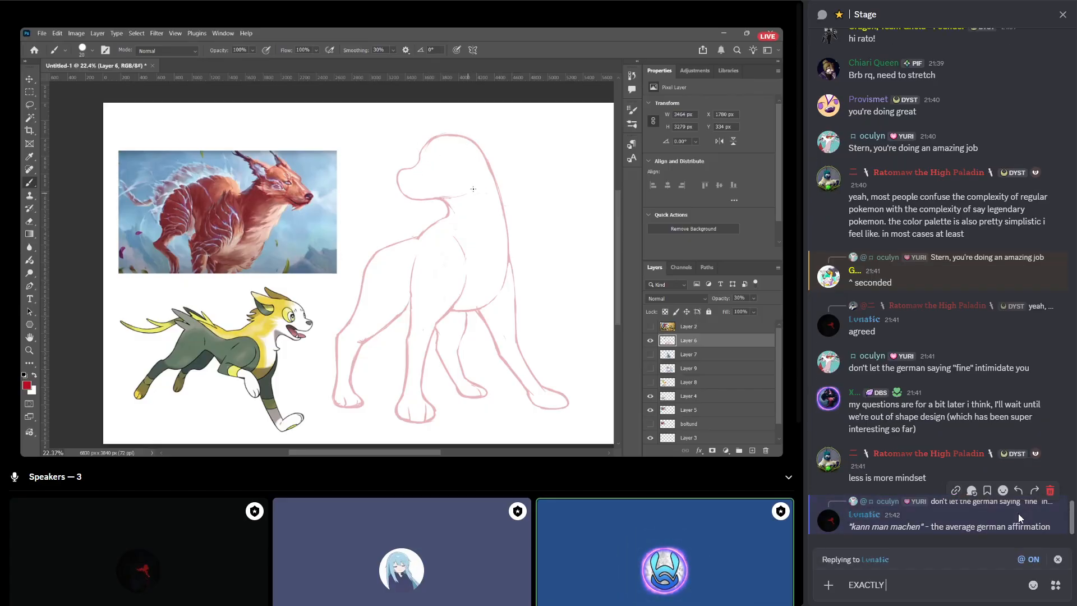
{"action": "key", "text": "Return"}
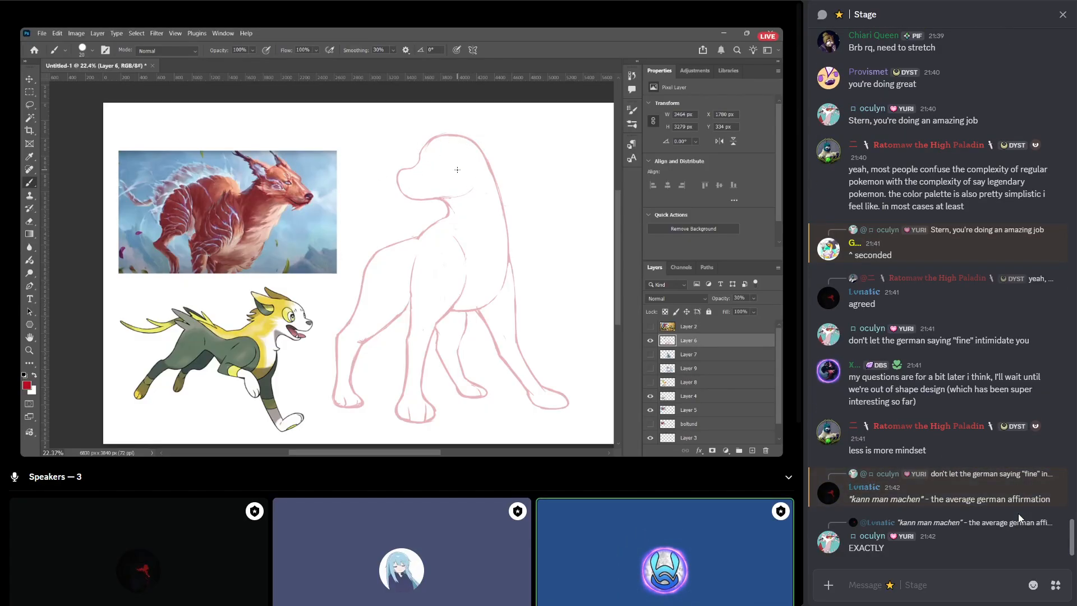
Send the message "hearing "youre doing fine" from a german is the highest honor" in the Stage chat.
{"action": "type", "text": "hearing \"your"}
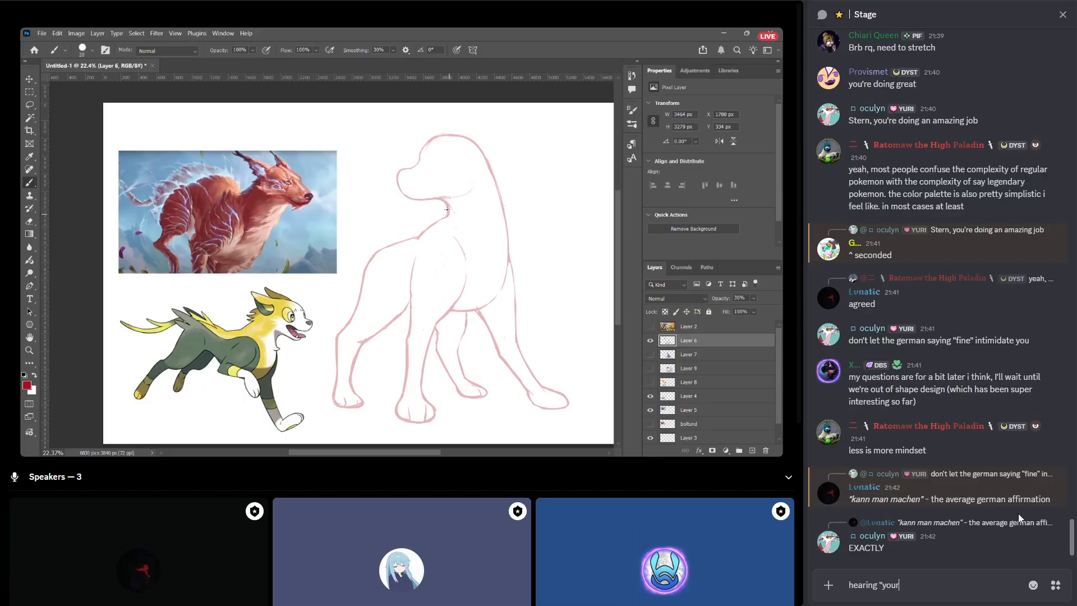
{"action": "type", "text": "e doing fine\" dr"}
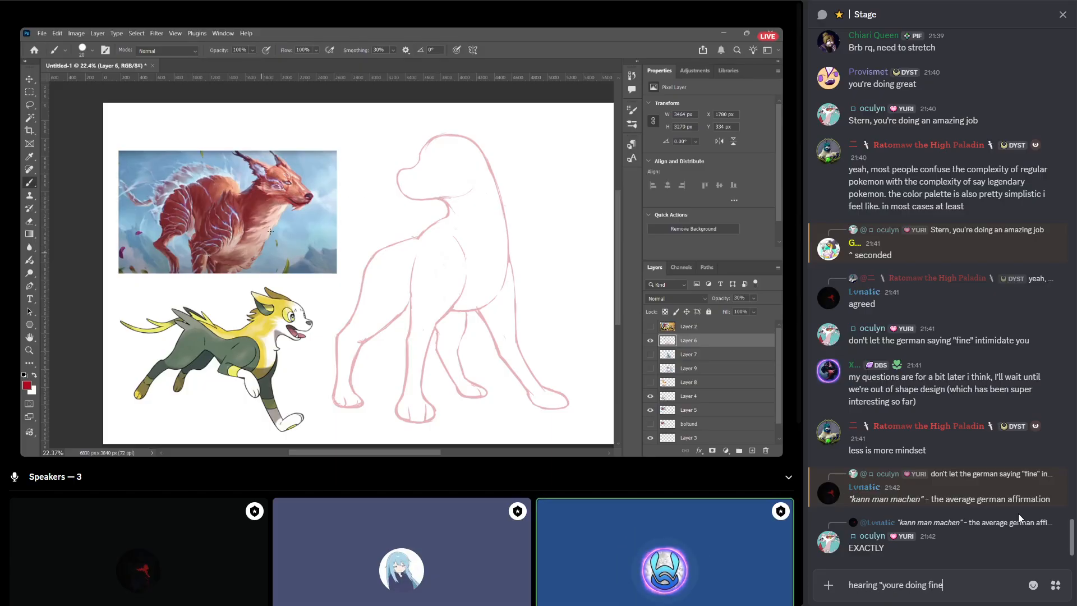
{"action": "key", "text": "BackSpace"}
{"action": "key", "text": "BackSpace"}
{"action": "type", "text": "from a germa"}
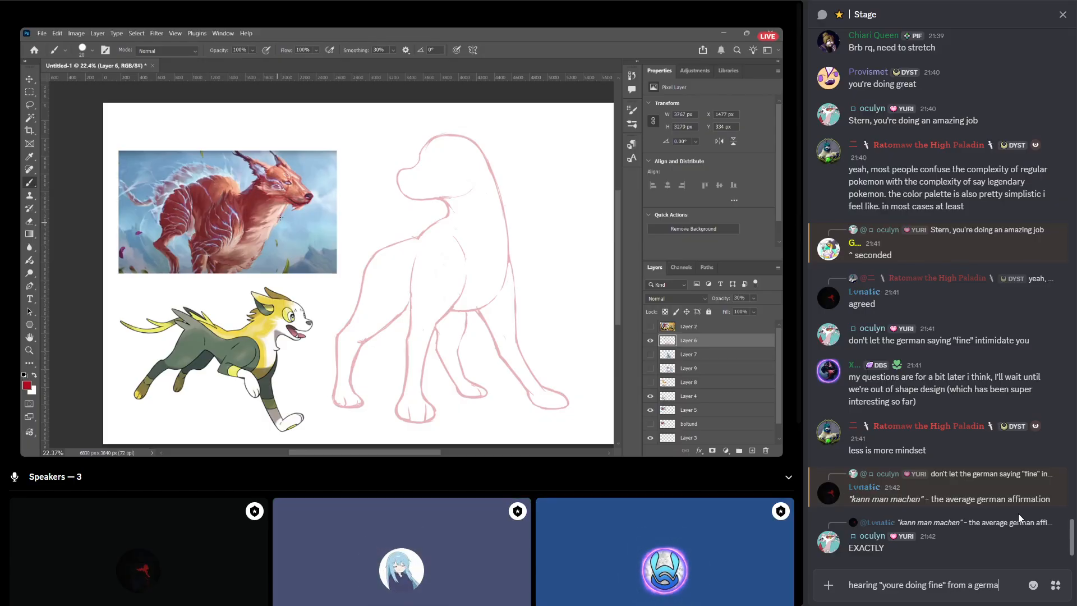
{"action": "type", "text": "n is the highest h"}
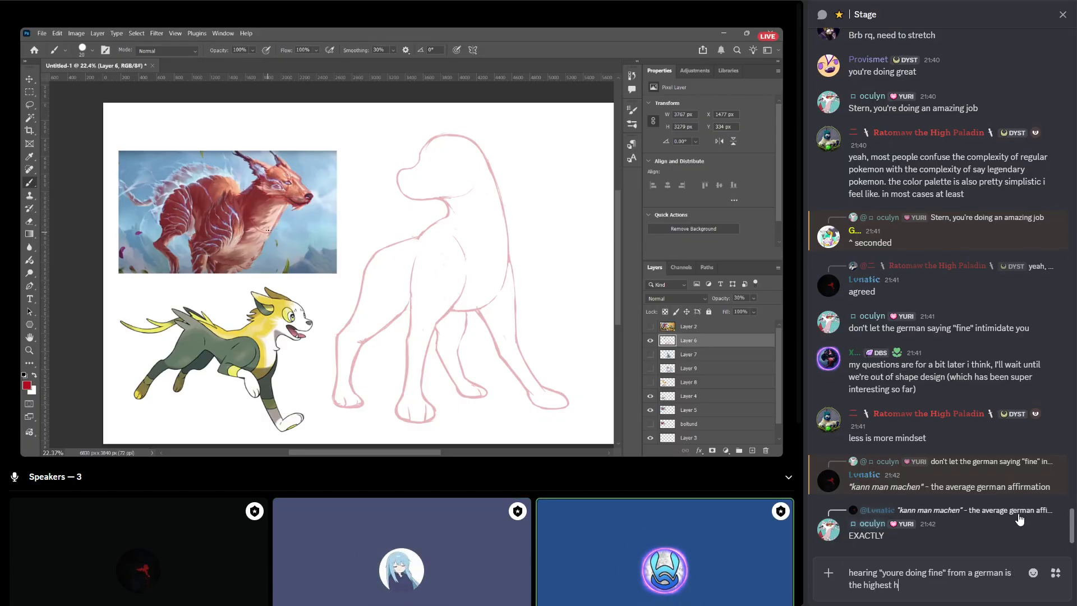
{"action": "type", "text": "onor"}
{"action": "key", "text": "Return"}
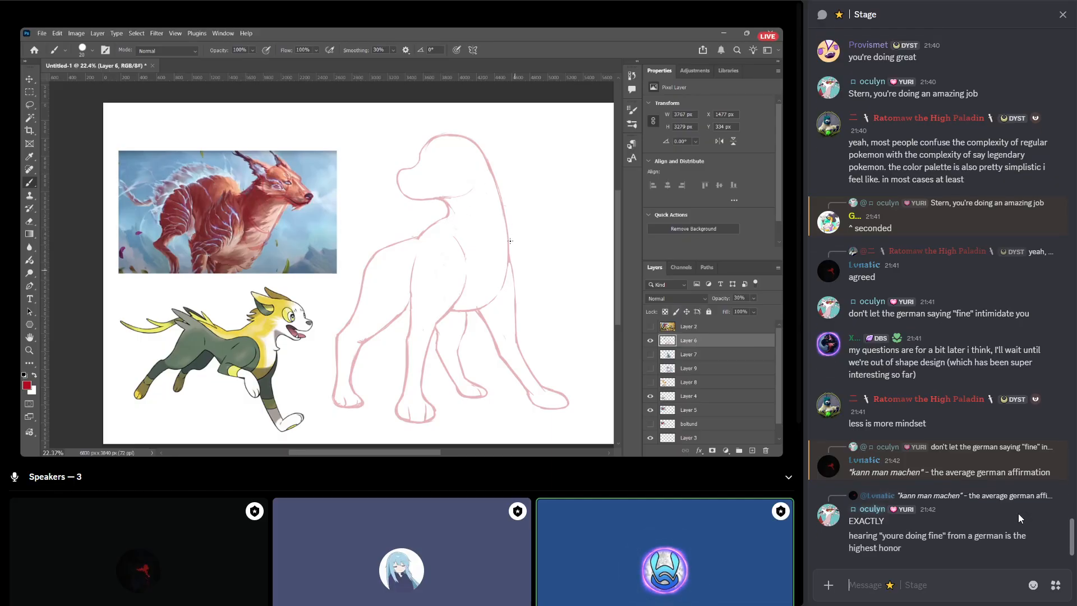
Start a Stage chat message with "right now the design looks very leg-heavy.".
{"action": "mouse_move", "coordinate": [1017, 517]}
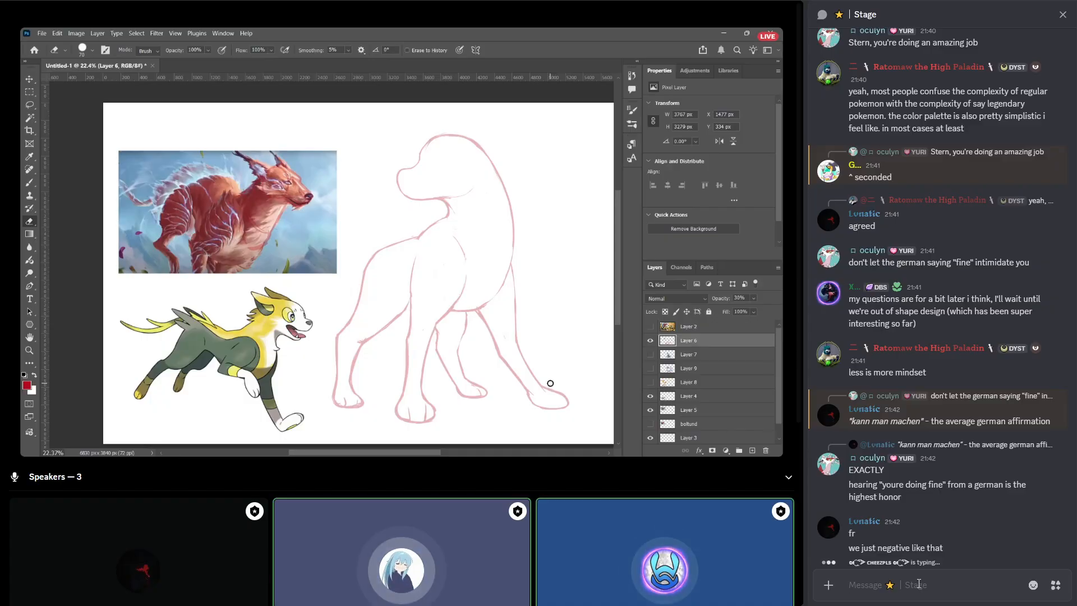
{"action": "type", "text": "right now the des"}
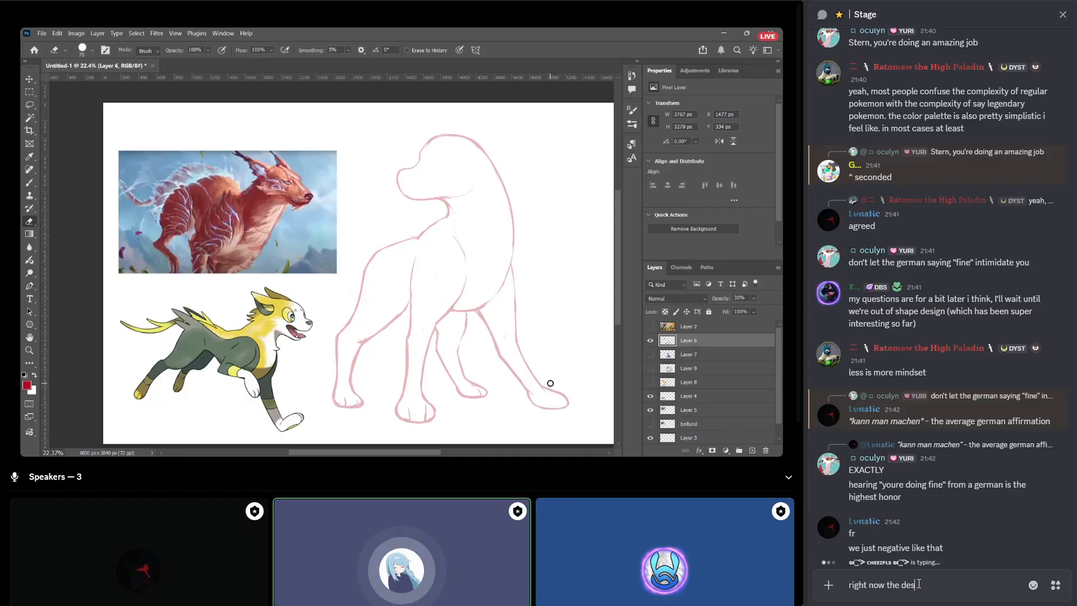
{"action": "type", "text": "ign looks very "}
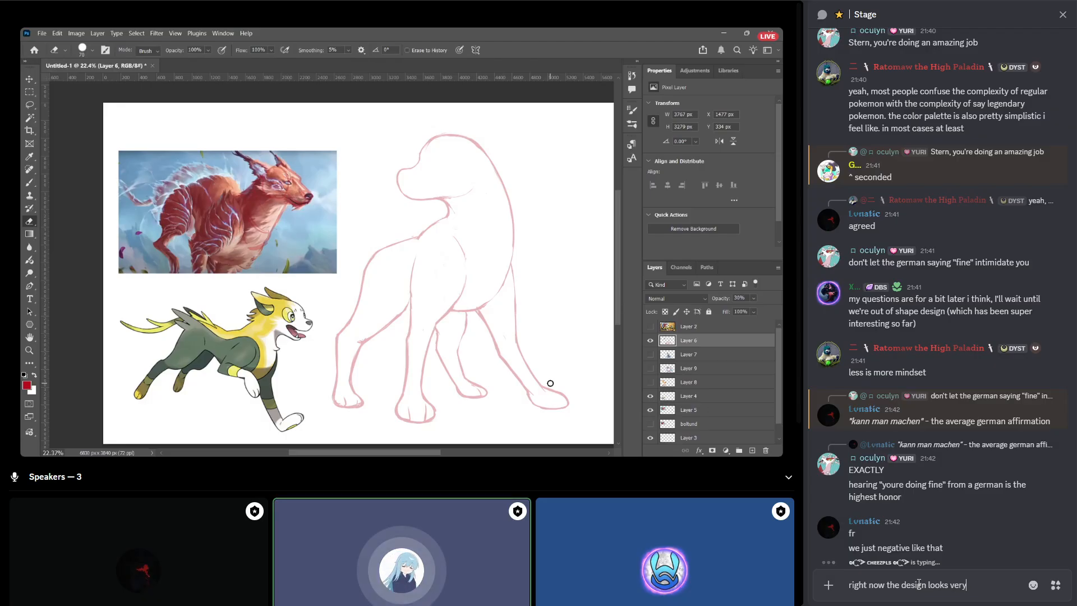
{"action": "type", "text": "leg-heavy"}
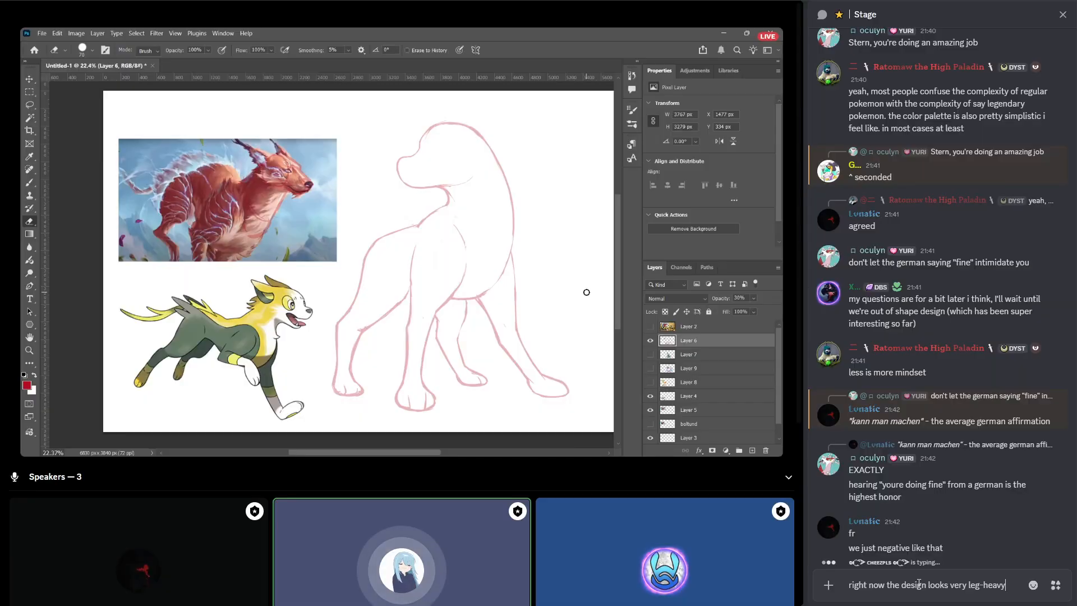
{"action": "type", "text": "."}
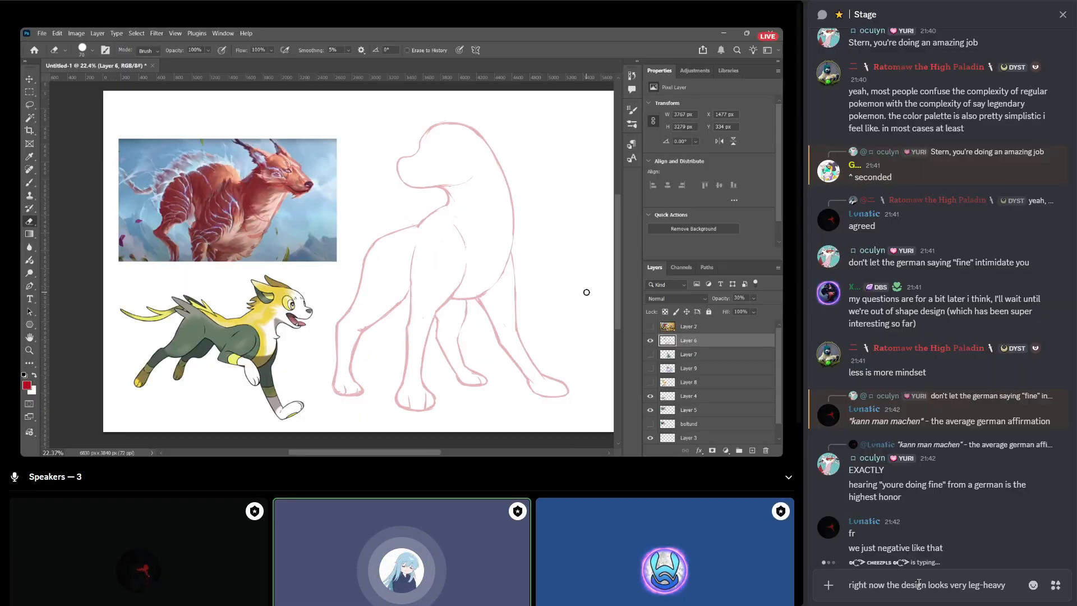
{"action": "type", "text": "."}
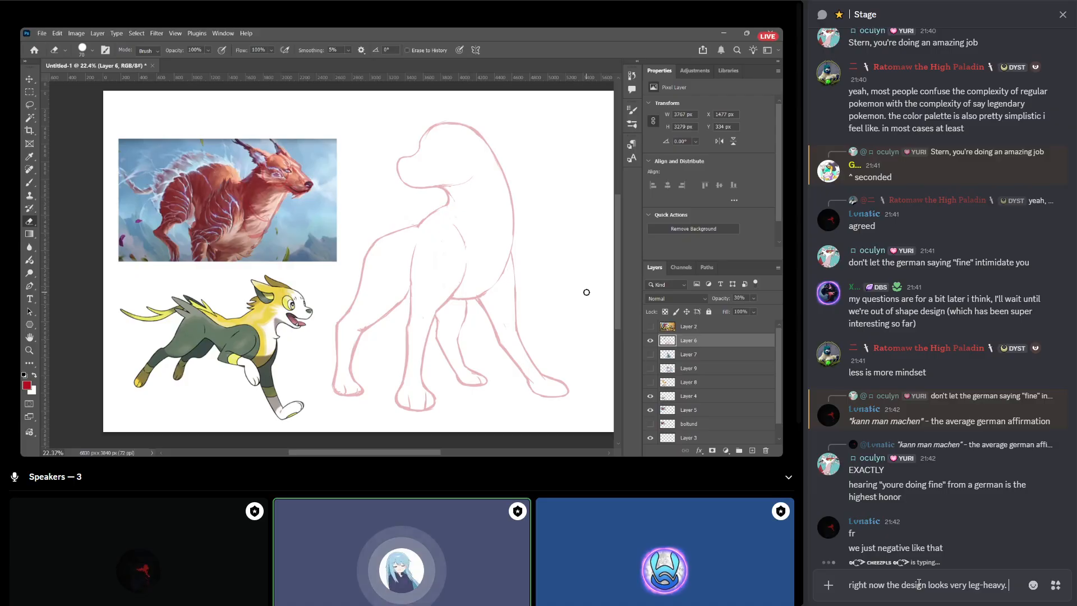
{"action": "type", "text": " Is it bet"}
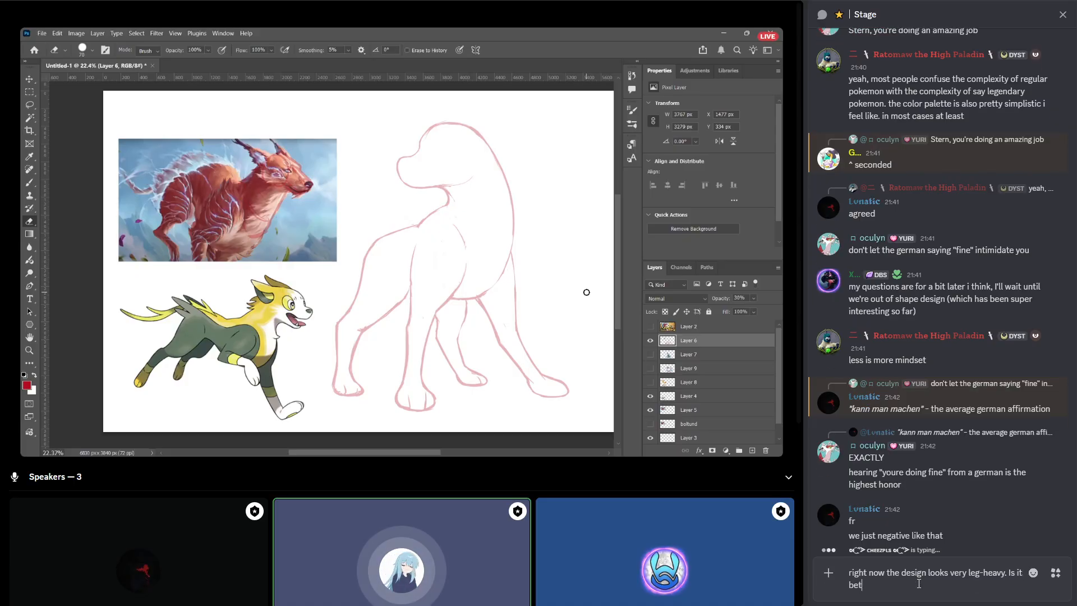
{"action": "type", "text": "ter to go with "}
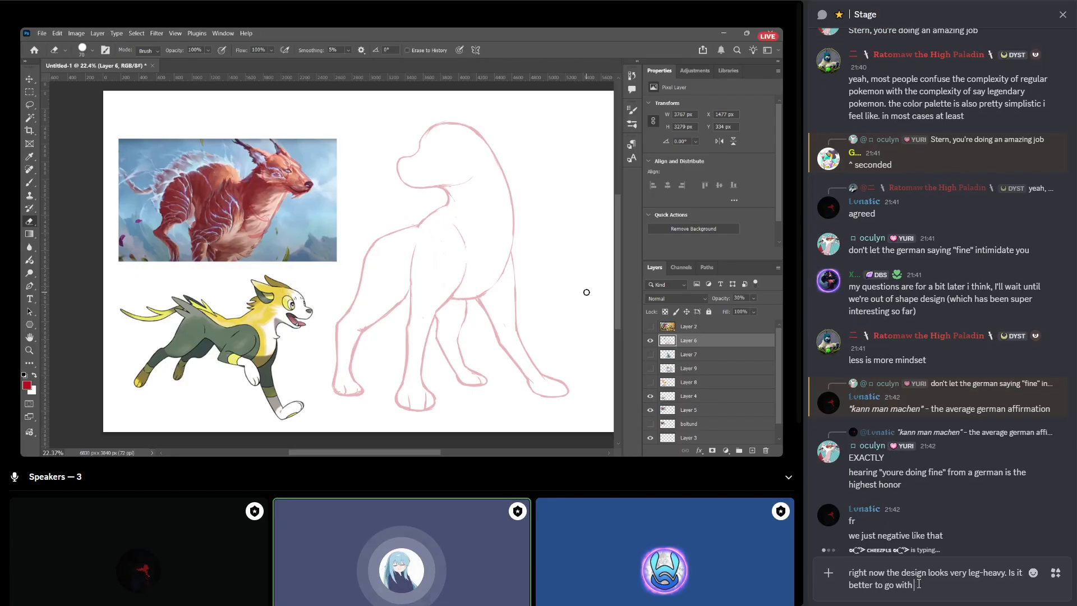
{"action": "type", "text": "such "}
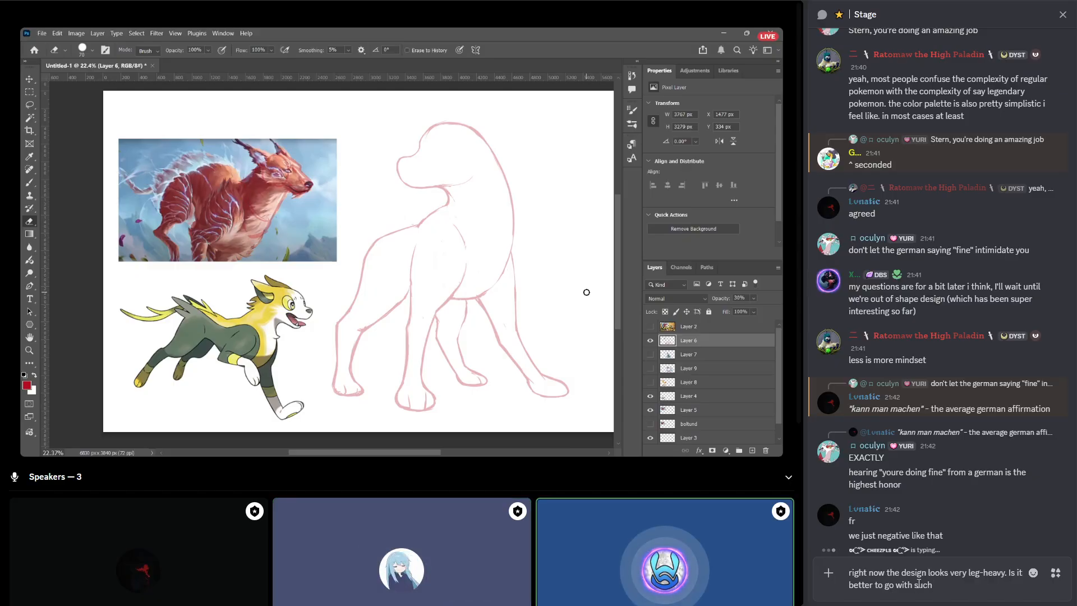
{"action": "type", "text": "design"}
Append and send "Is it better to go with such parts of the design and lean into them or should you try to adhere to the reference/vision?".
{"action": "key", "text": "BackSpace"}
{"action": "key", "text": "BackSpace"}
{"action": "key", "text": "BackSpace"}
{"action": "type", "text": "the design and lea"}
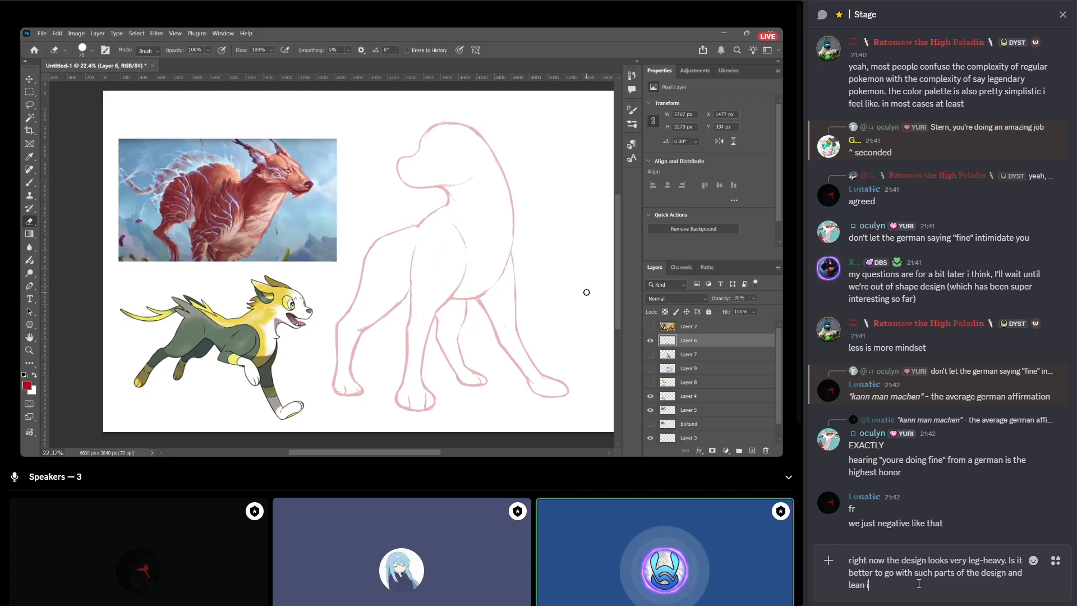
{"action": "type", "text": "n into them or should"}
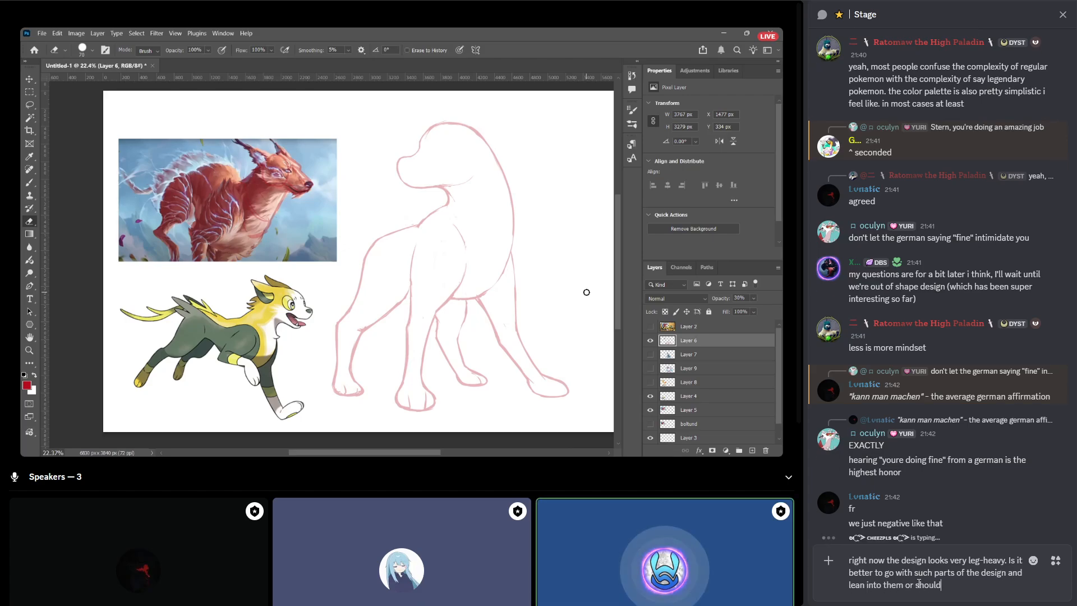
{"action": "type", "text": " you try to adh"}
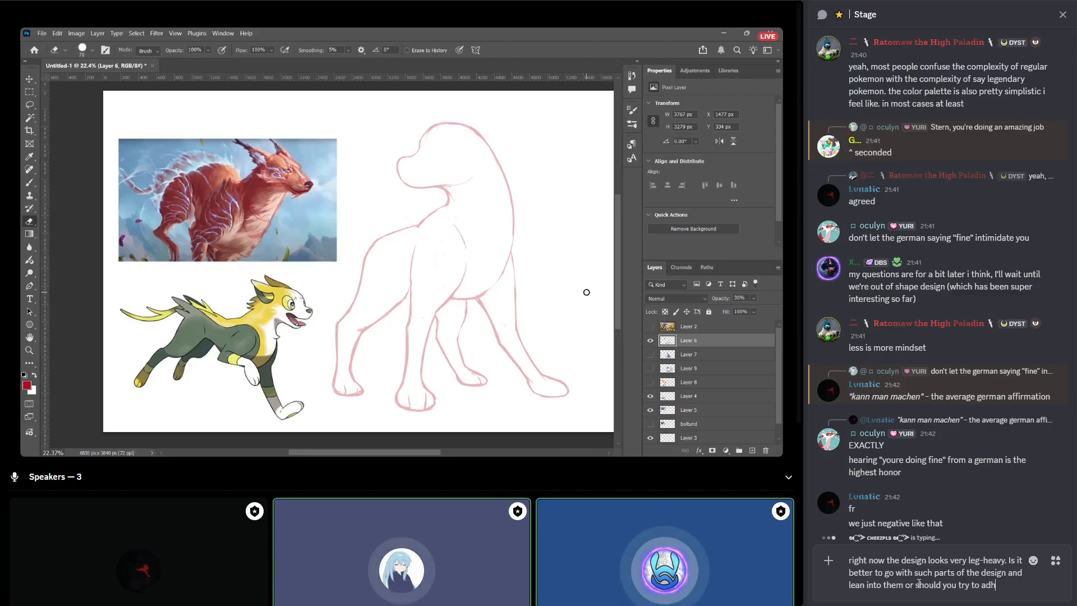
{"action": "type", "text": "ere to"}
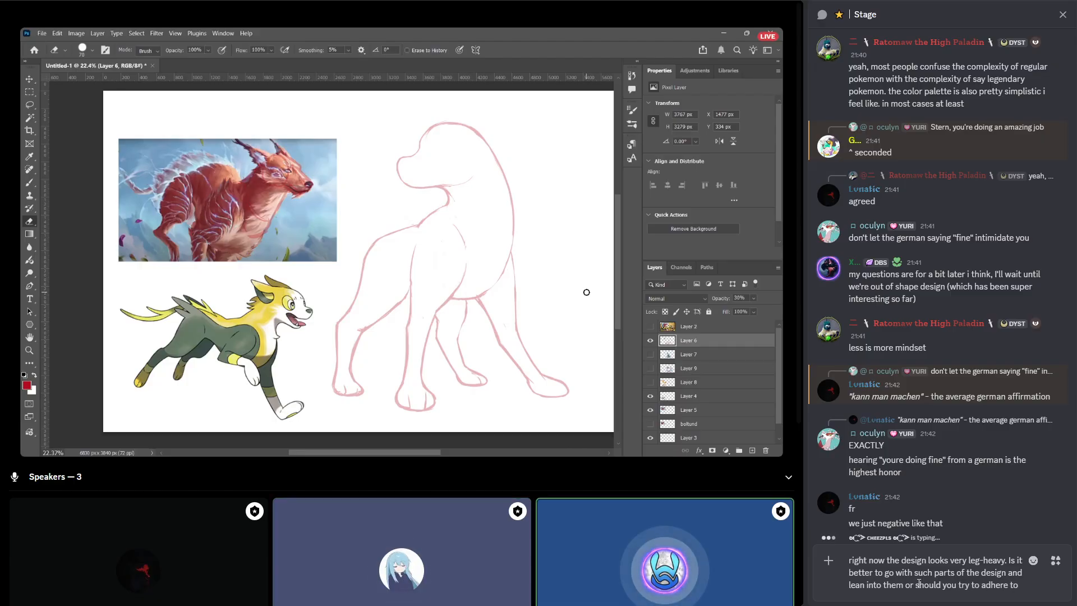
{"action": "type", "text": " the reference"}
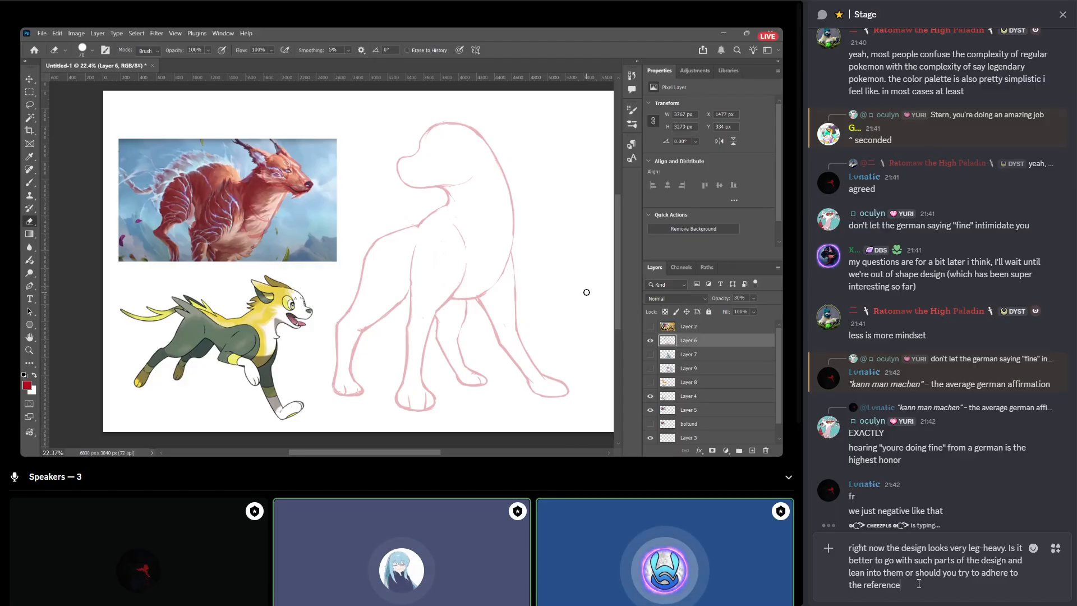
{"action": "type", "text": "/"}
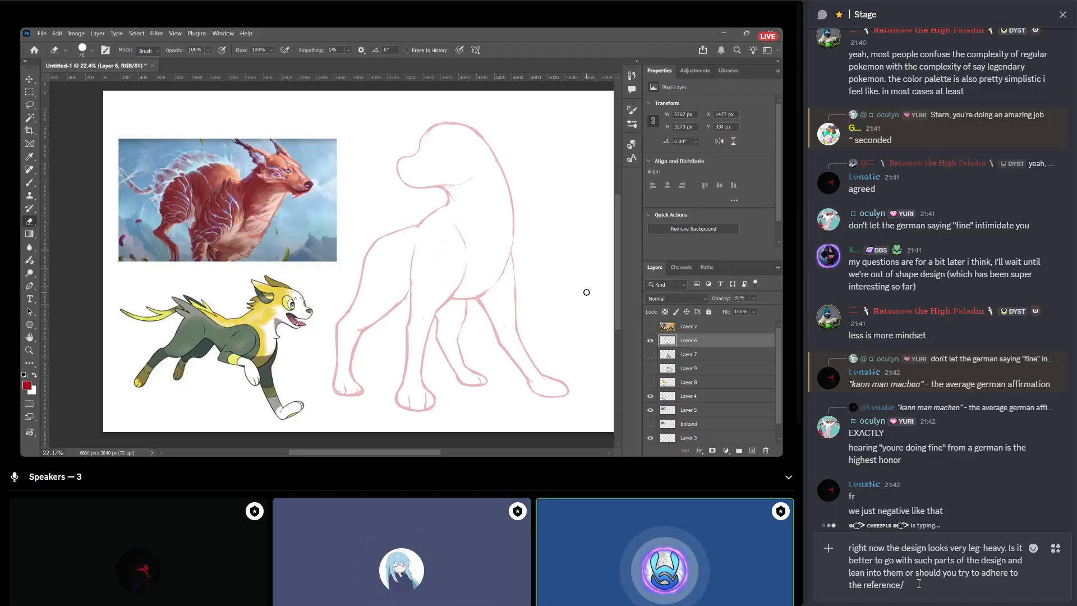
{"action": "type", "text": "vision?"}
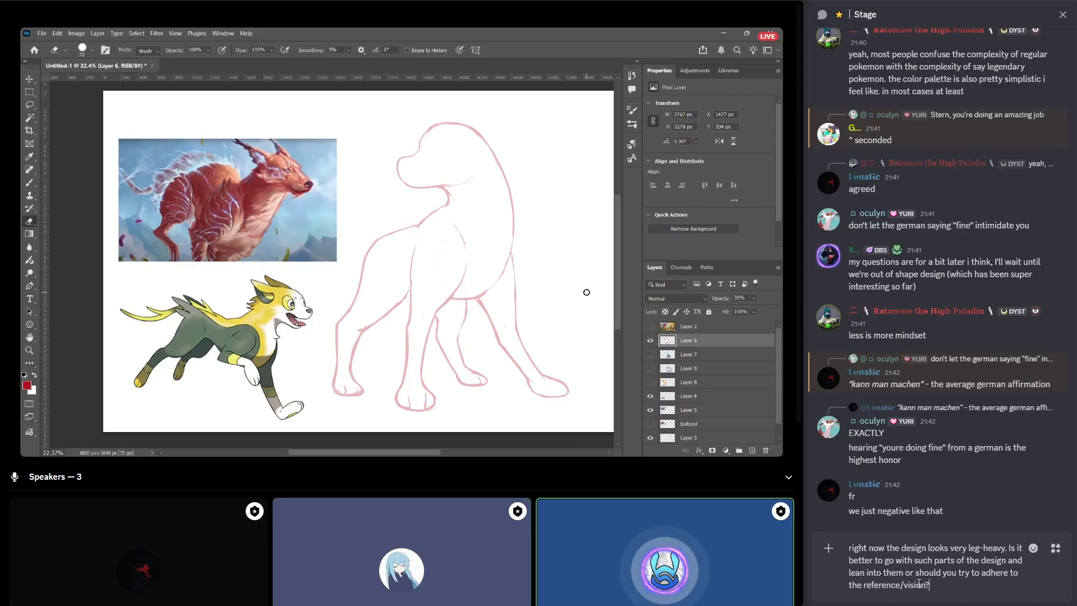
{"action": "key", "text": "Return"}
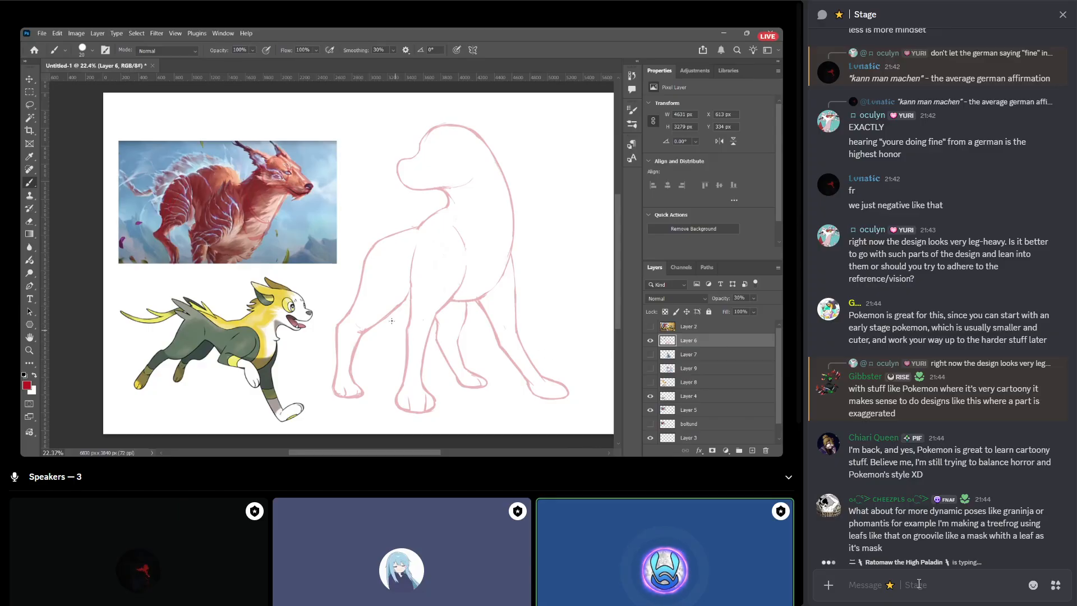
Send a "noted" emoji followed by "thank you" and the speaker's name in the Stage chat.
{"action": "type", "text": ":noted"}
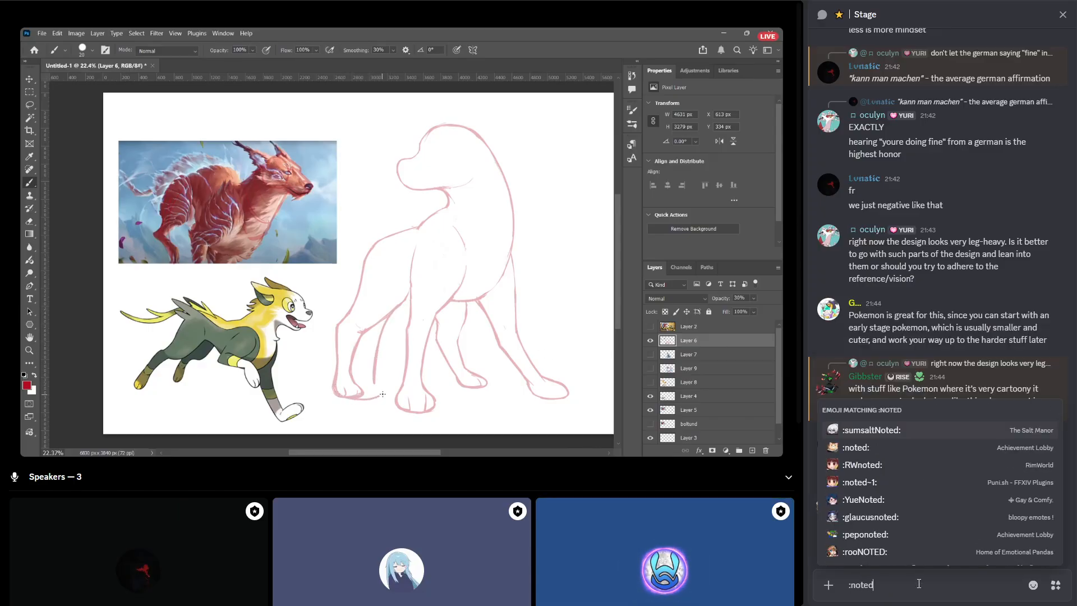
{"action": "key", "text": "Return"}
{"action": "type", "text": "than"}
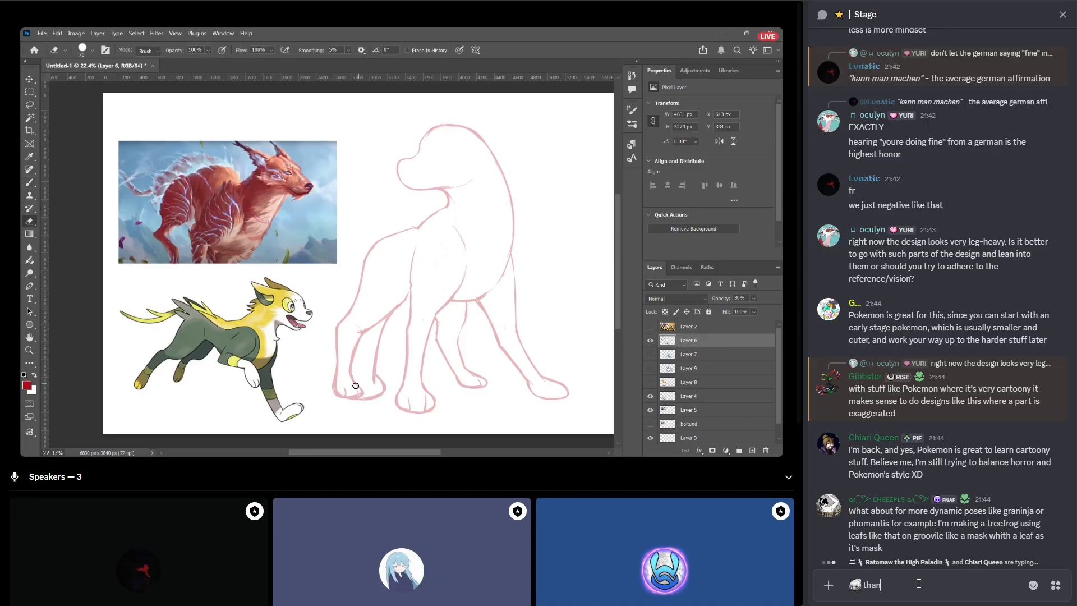
{"action": "type", "text": "k you stern"}
{"action": "key", "text": "Return"}
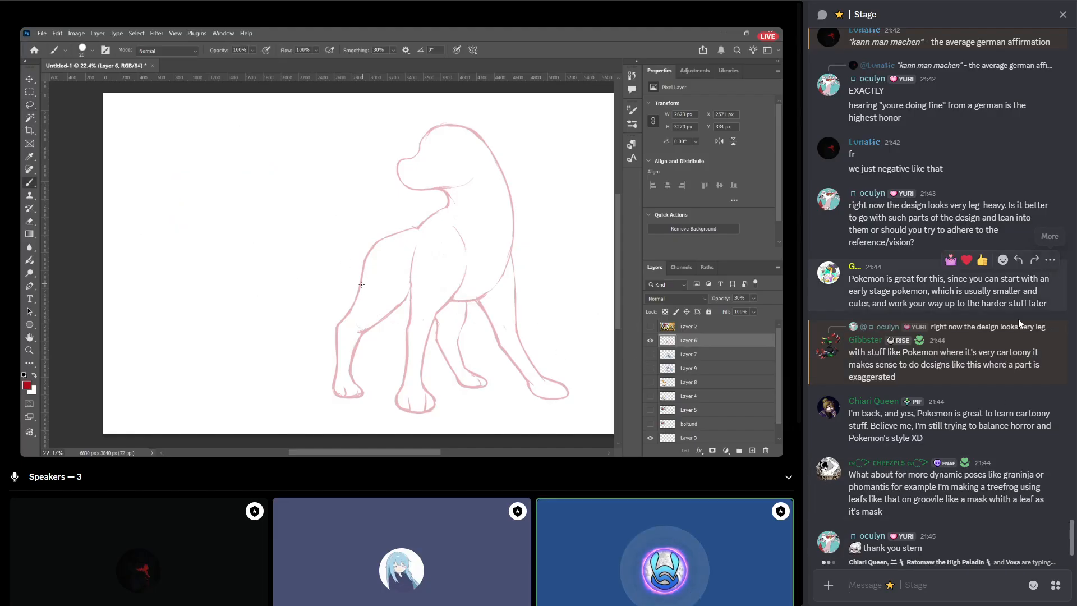
Add a heart reaction to the message about cartoony exaggerated designs and reply "hydration checkpoint" to "brb, gotta get some water".
{"action": "left_click", "coordinate": [966, 315]}
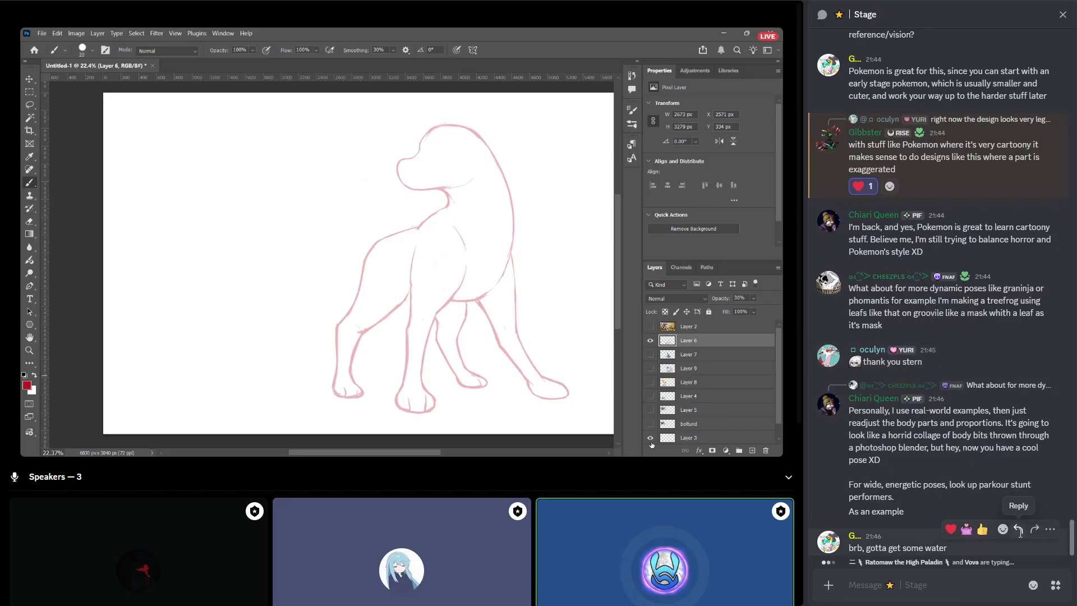
{"action": "left_click", "coordinate": [1015, 472]}
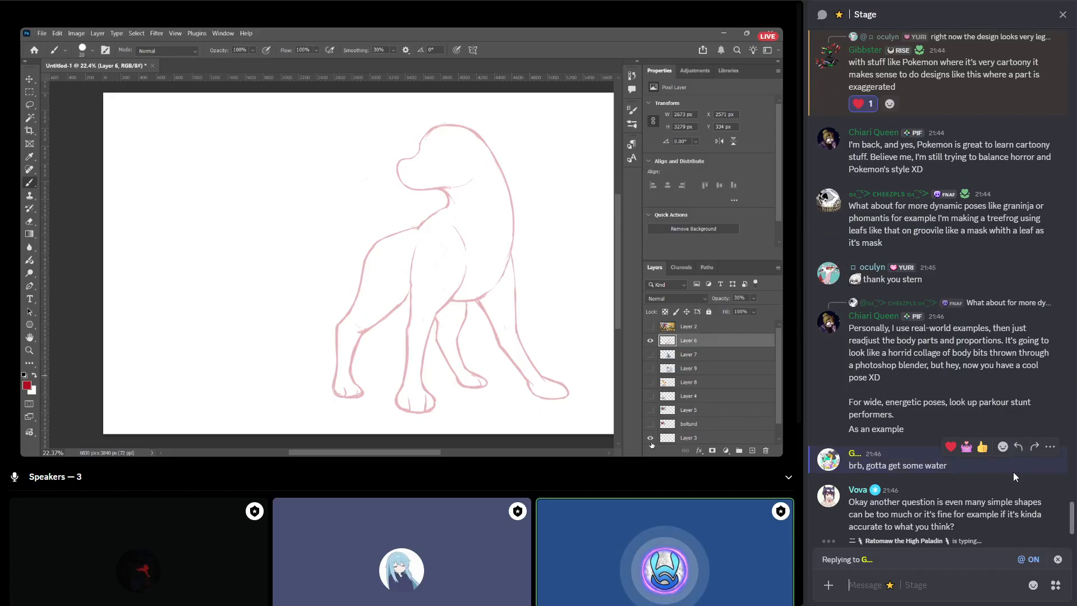
{"action": "type", "text": "hydration "}
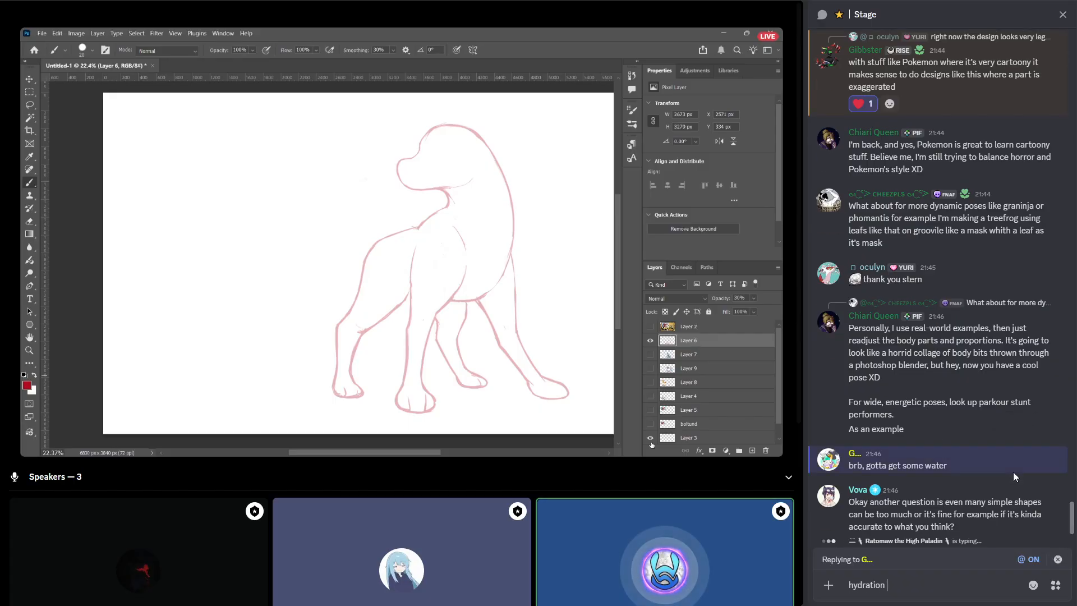
{"action": "type", "text": "checkpoint"}
{"action": "key", "text": "Return"}
Send the message "everyone drink some water" in the Stage chat.
{"action": "type", "text": "e"}
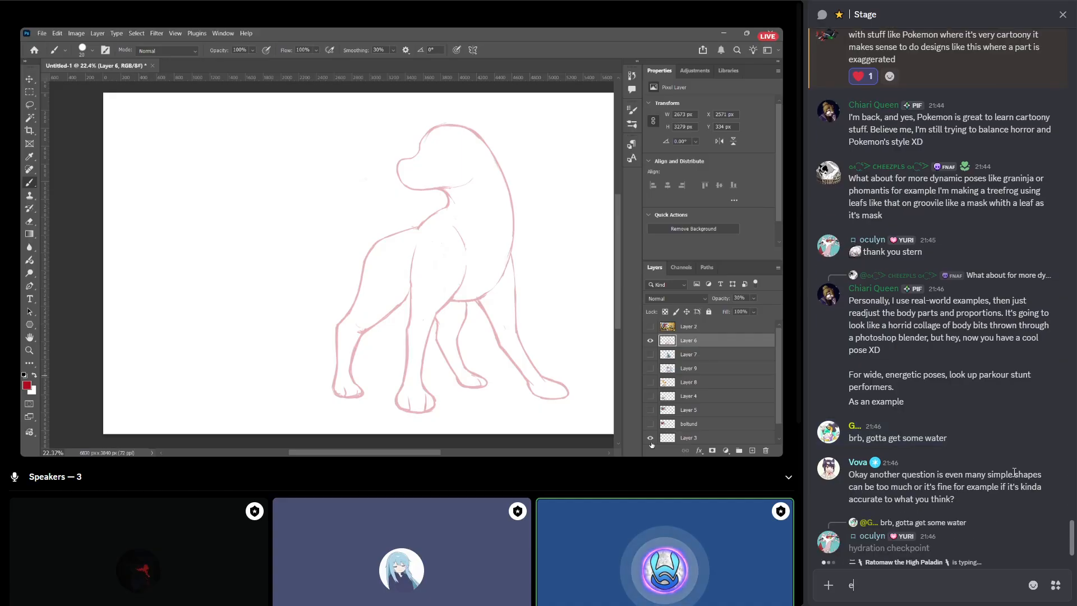
{"action": "type", "text": "veryone drink"}
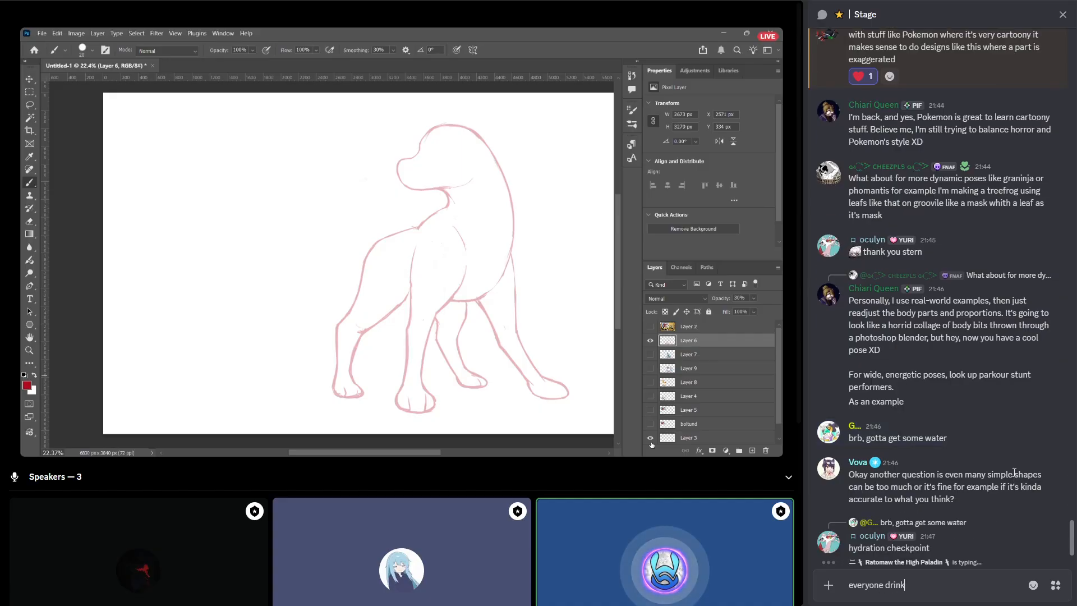
{"action": "type", "text": " some water"}
{"action": "key", "text": "Return"}
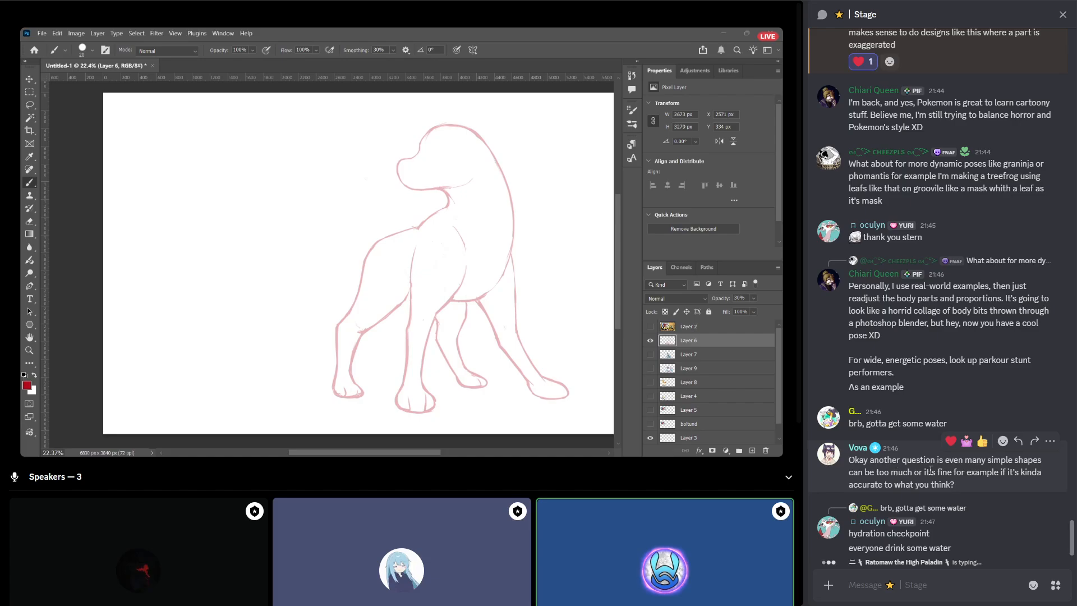
{"action": "left_click", "coordinate": [980, 472]}
{"action": "left_click_drag", "start_coordinate": [878, 485], "coordinate": [910, 486]}
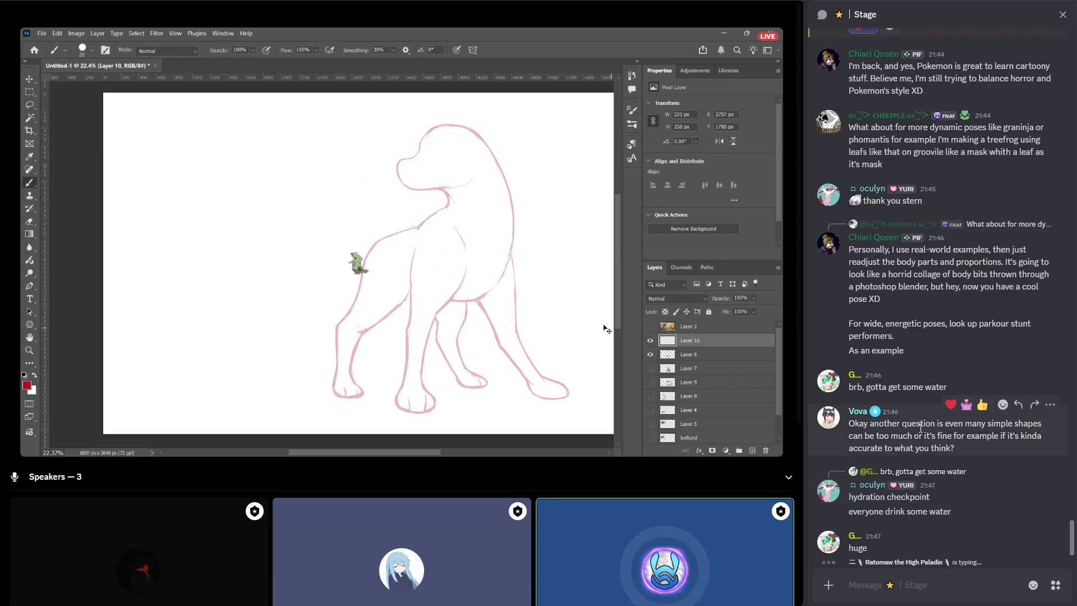
{"action": "left_click_drag", "start_coordinate": [531, 200], "coordinate": [588, 178]}
{"action": "key", "text": "Return"}
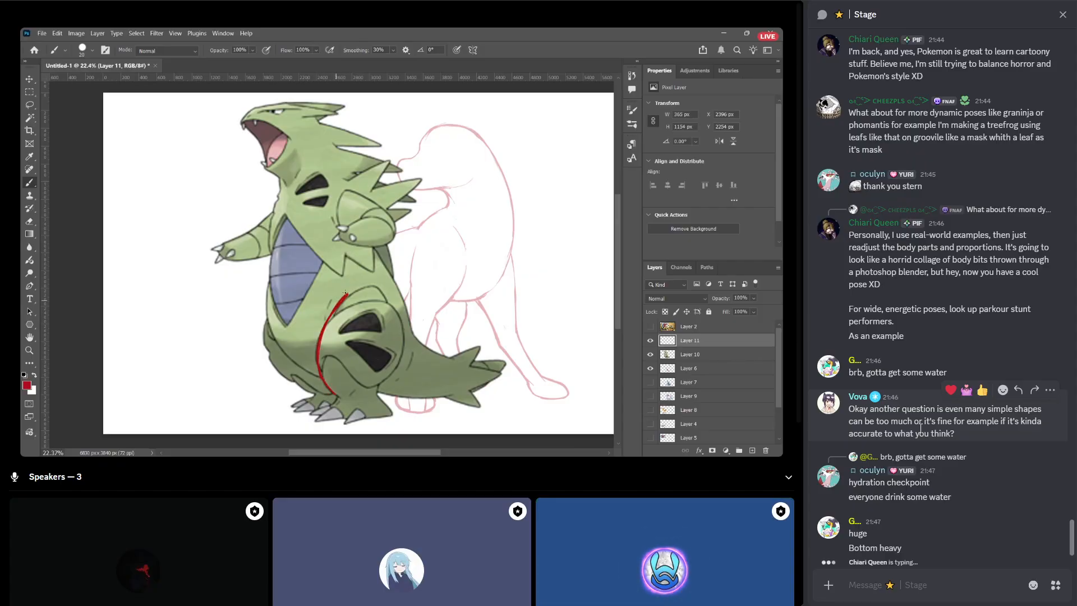
Send the message "chunky legs" in the Stage chat.
{"action": "left_click", "coordinate": [941, 583]}
{"action": "type", "text": "ch"}
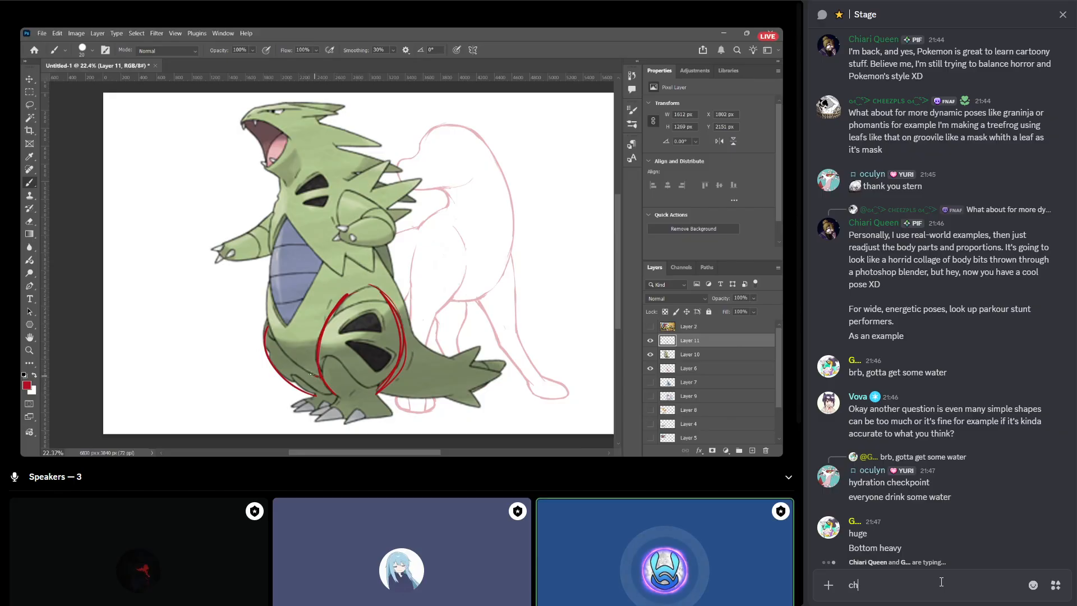
{"action": "type", "text": "unky legs"}
{"action": "key", "text": "Return"}
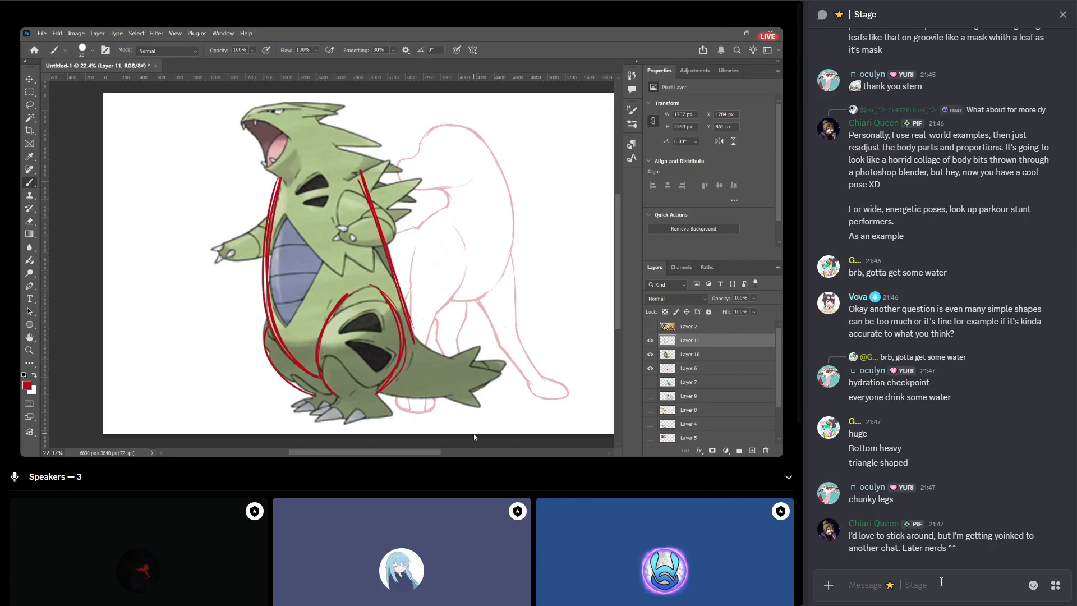
Send the message "tyranitar looks like it could lay on it's belly and slide around like a penguin" in the Stage chat.
{"action": "type", "text": "t"}
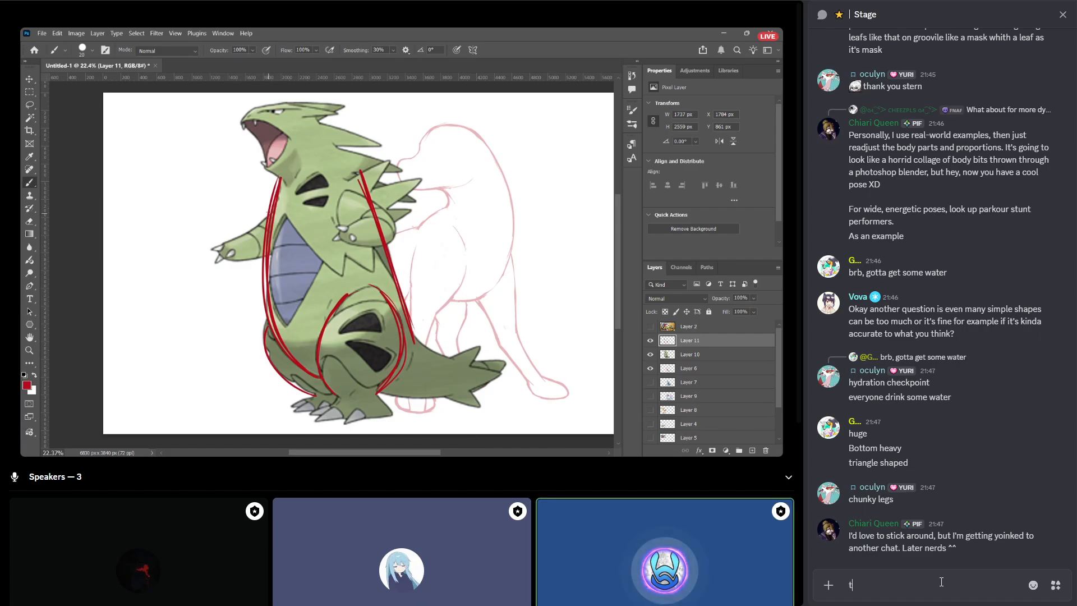
{"action": "type", "text": "yranitar lo"}
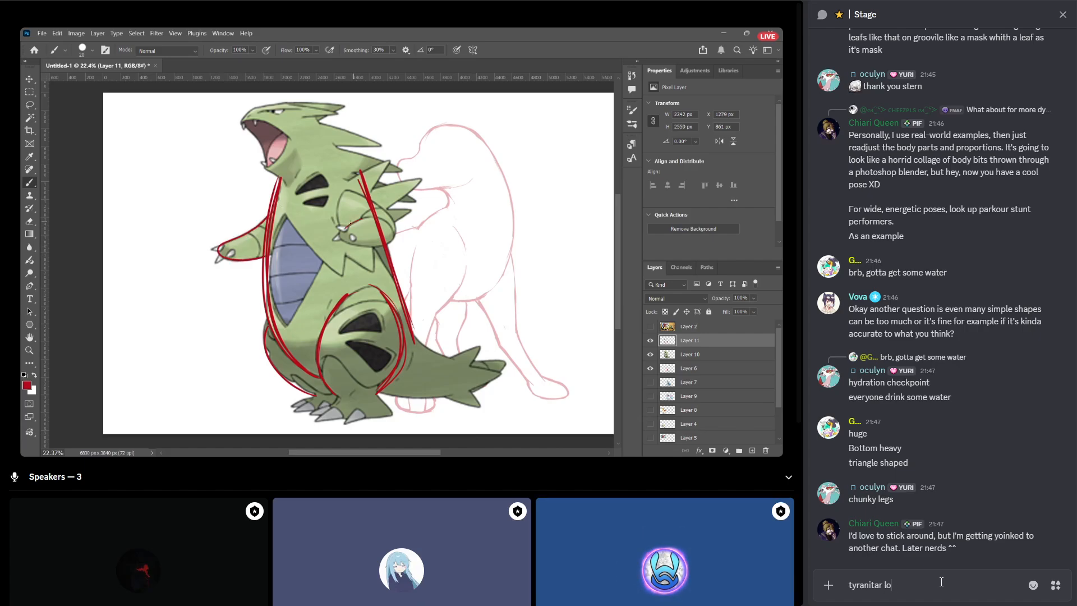
{"action": "type", "text": "oks like it cou"}
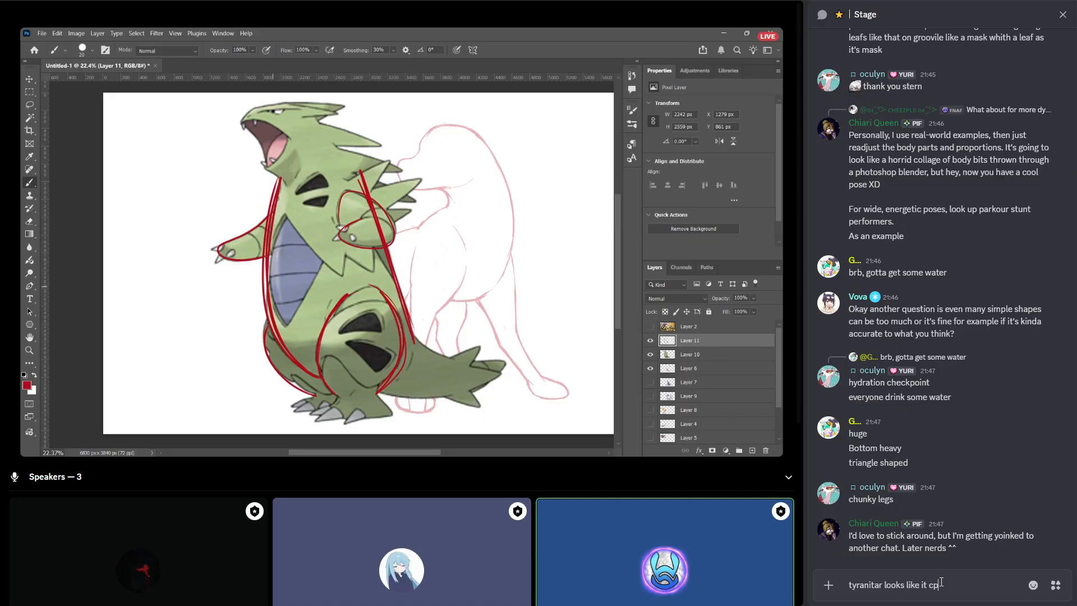
{"action": "type", "text": "ld lay on it's belly a"}
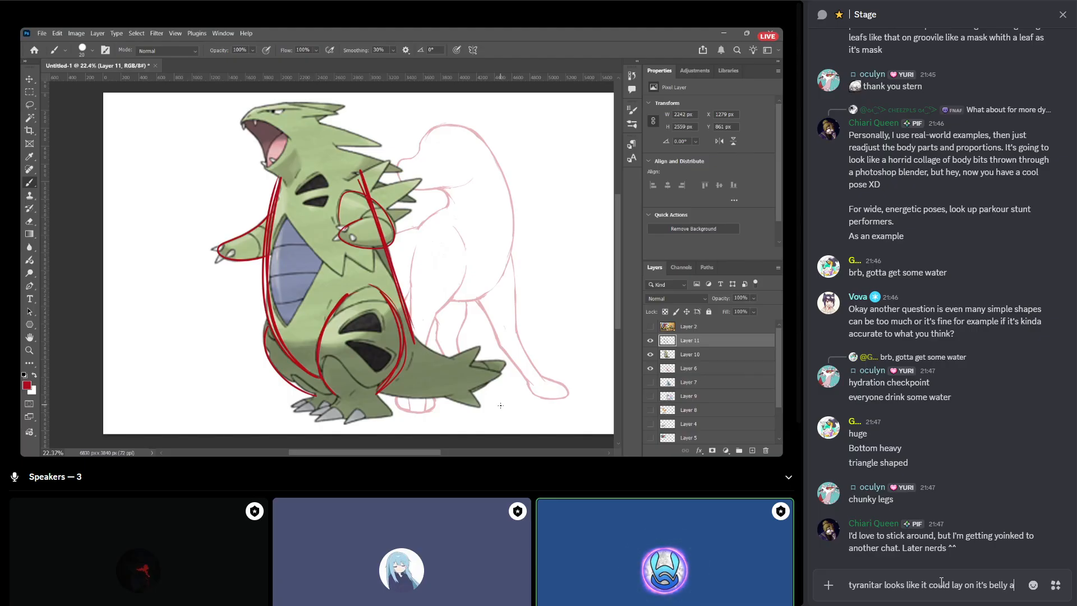
{"action": "type", "text": "nd slide ac"}
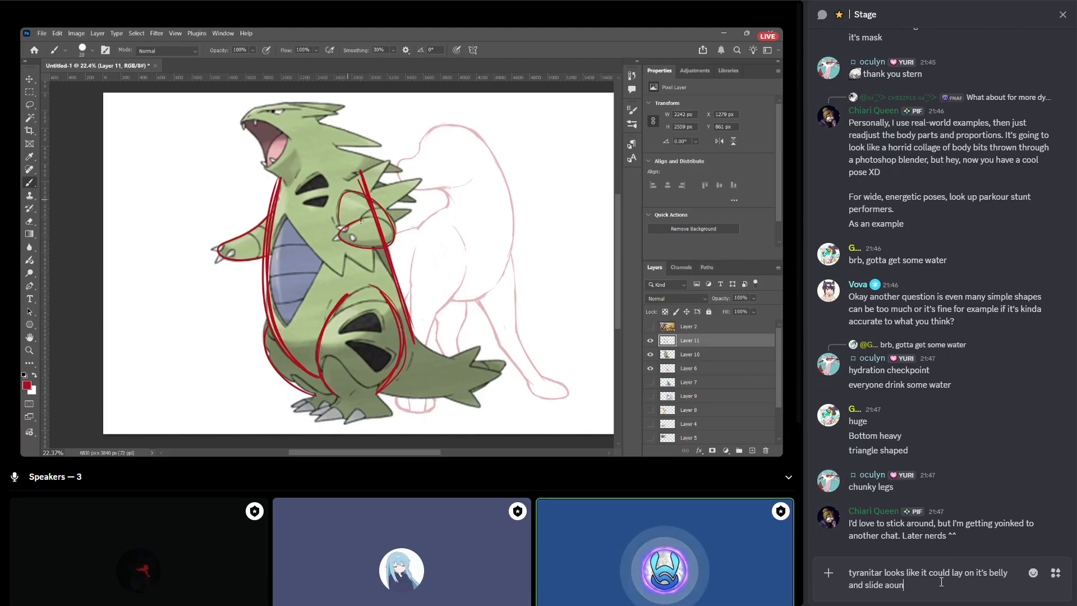
{"action": "key", "text": "BackSpace"}
{"action": "type", "text": "round like a pengi"}
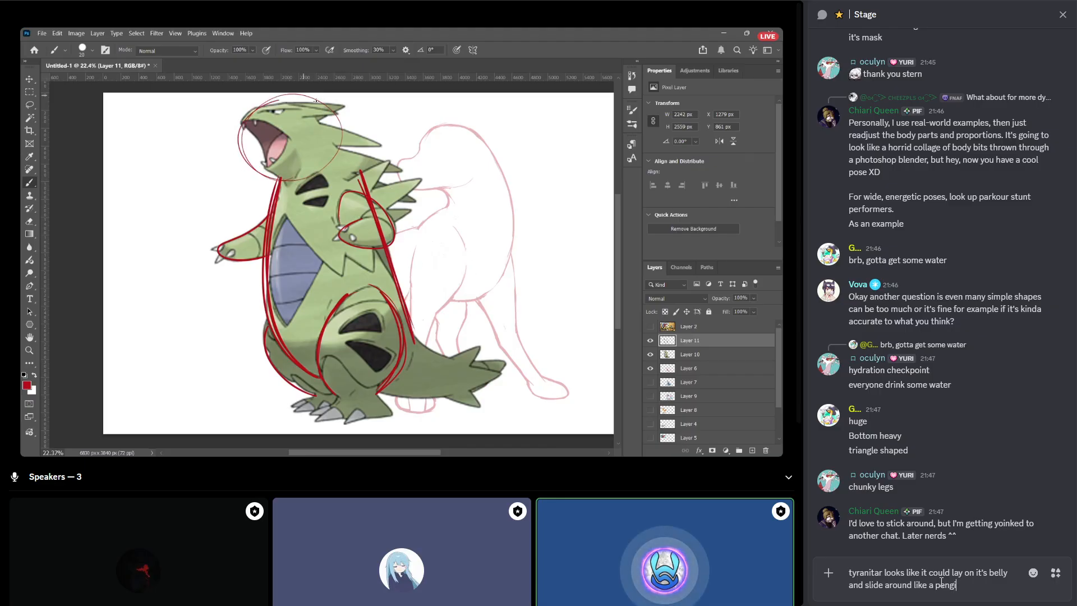
{"action": "type", "text": "in"}
{"action": "key", "text": "Return"}
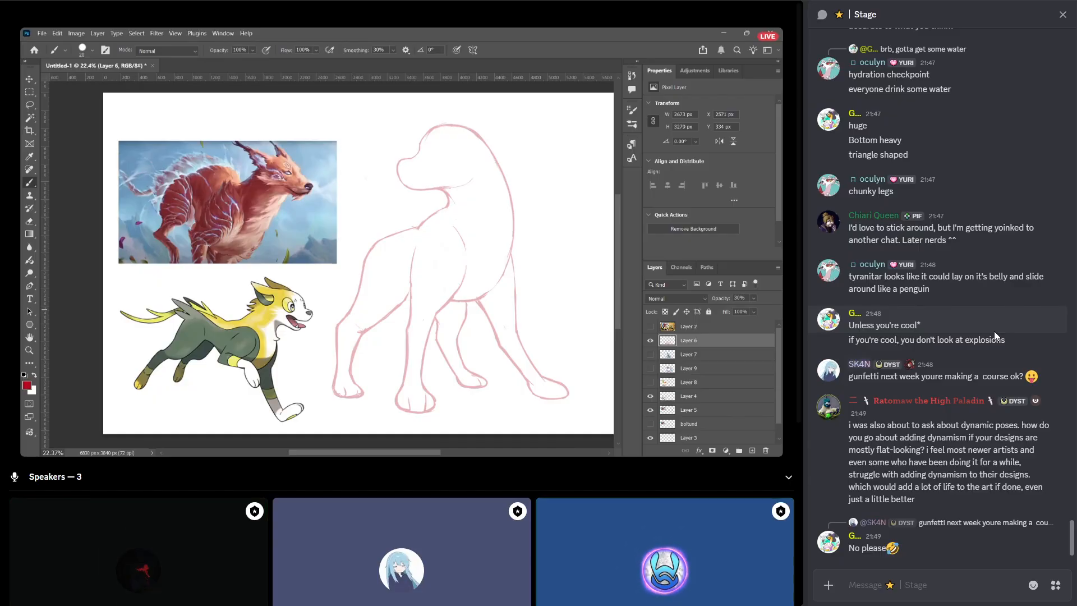
Send the message "we love cheating" in the Stage chat.
{"action": "type", "text": "we lo"}
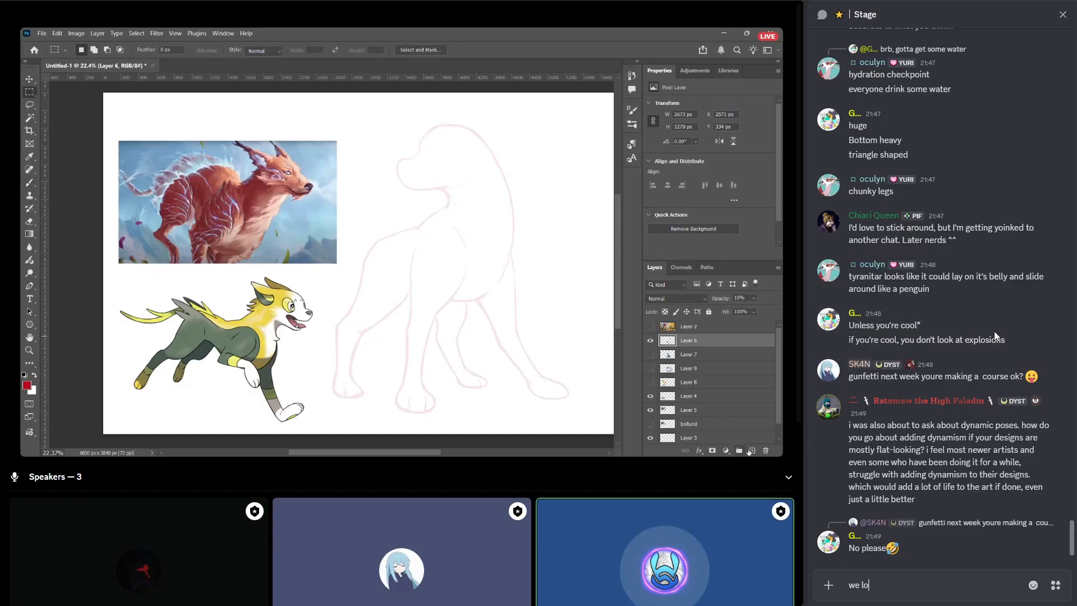
{"action": "key", "text": "BackSpace"}
{"action": "key", "text": "BackSpace"}
{"action": "key", "text": "BackSpace"}
{"action": "key", "text": "BackSpace"}
{"action": "key", "text": "BackSpace"}
{"action": "type", "text": "w"}
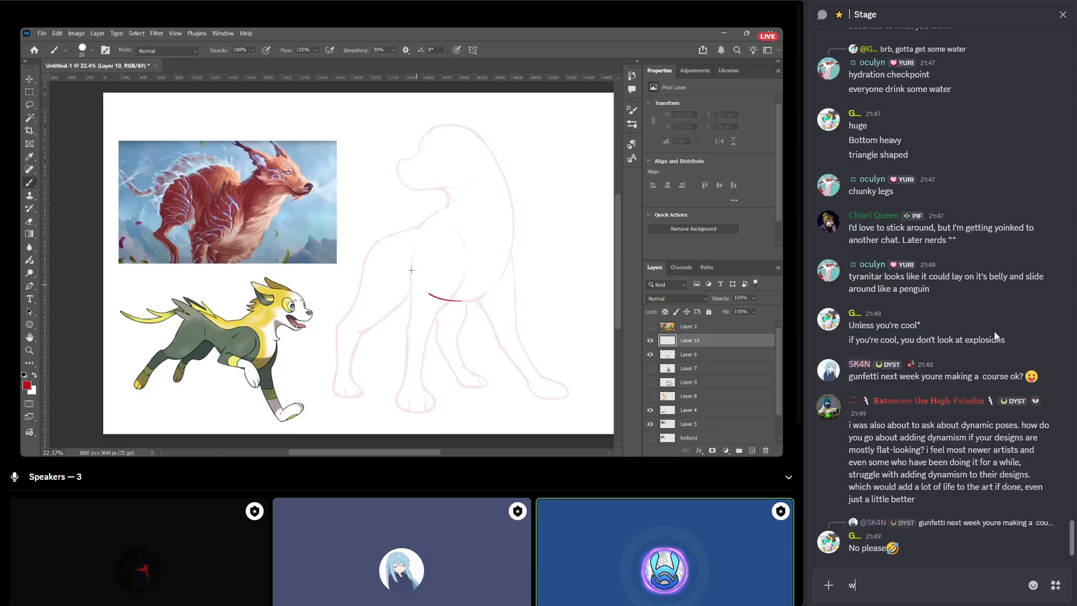
{"action": "type", "text": "e love cheatin"}
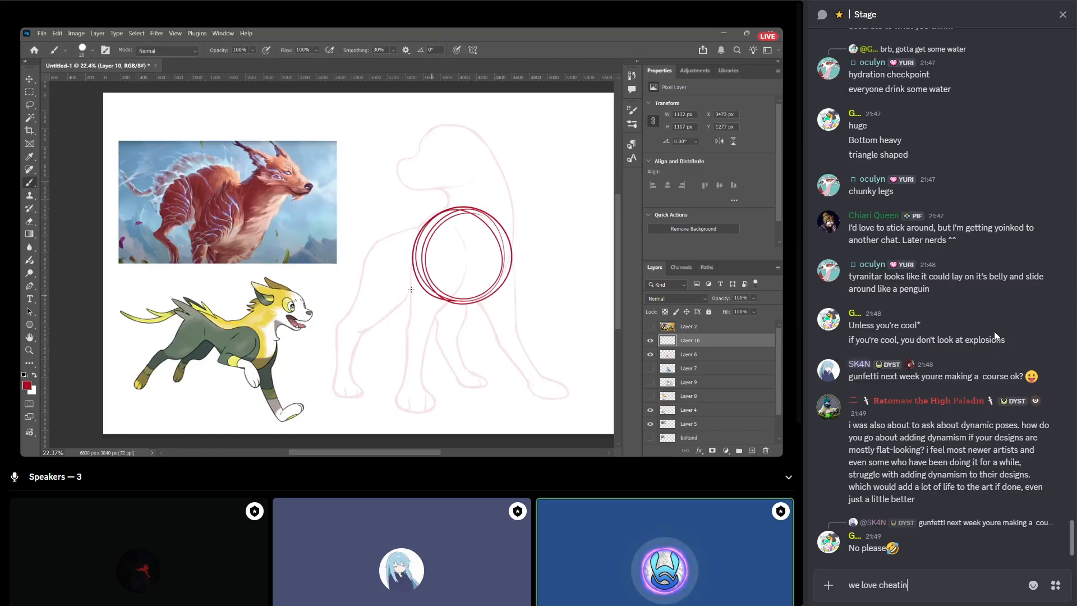
{"action": "type", "text": "g"}
{"action": "key", "text": "Return"}
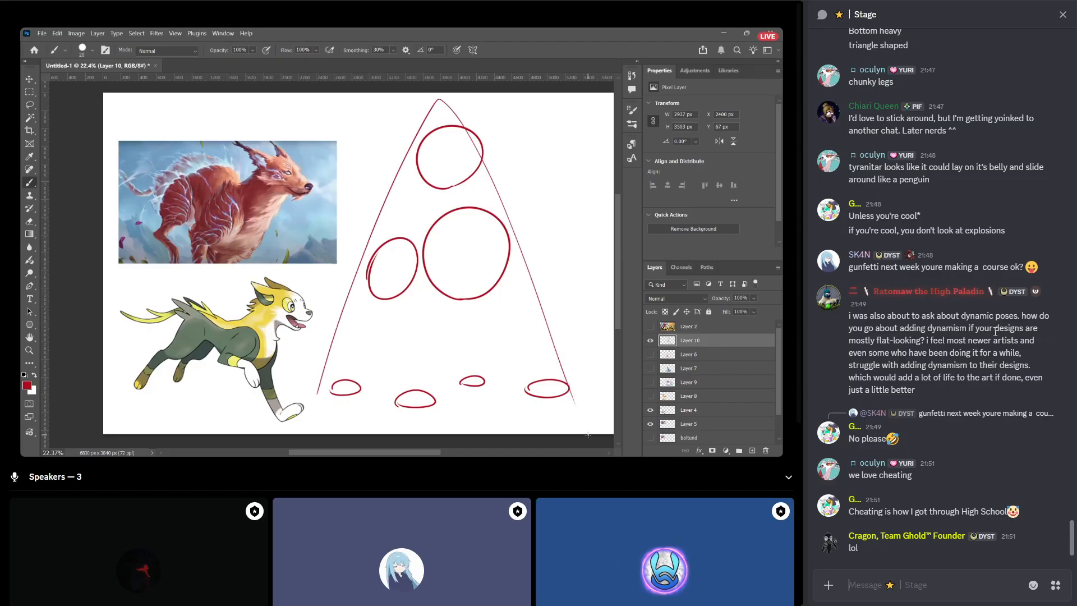
Send a red triangle emoji and a separate "noted" emoji in the Stage chat.
{"action": "type", "text": ":trian"}
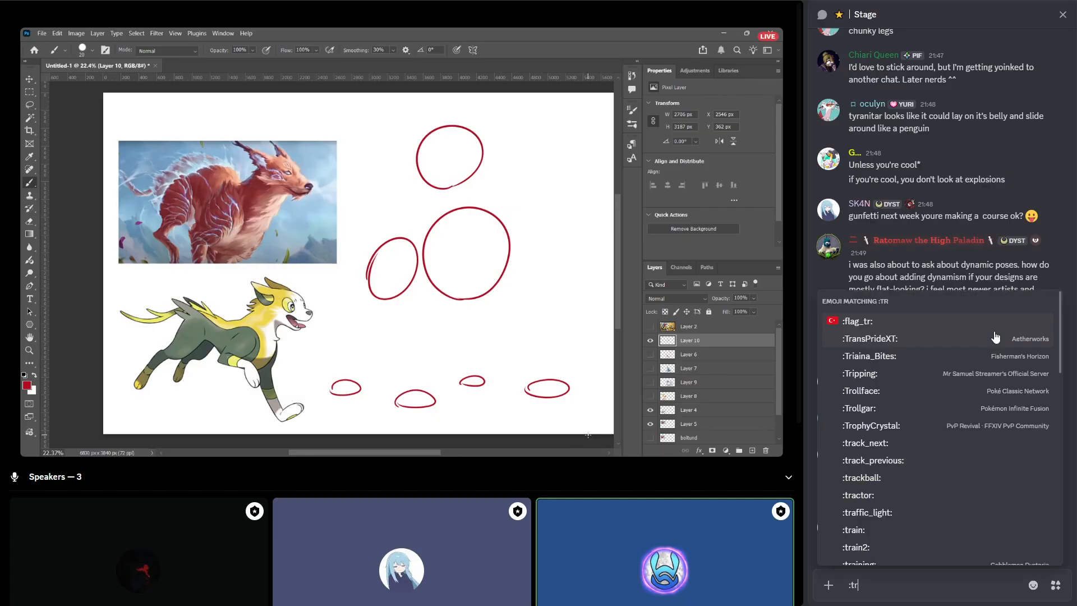
{"action": "key", "text": "Down"}
{"action": "key", "text": "Down"}
{"action": "key", "text": "Down"}
{"action": "key", "text": "Down"}
{"action": "key", "text": "Return"}
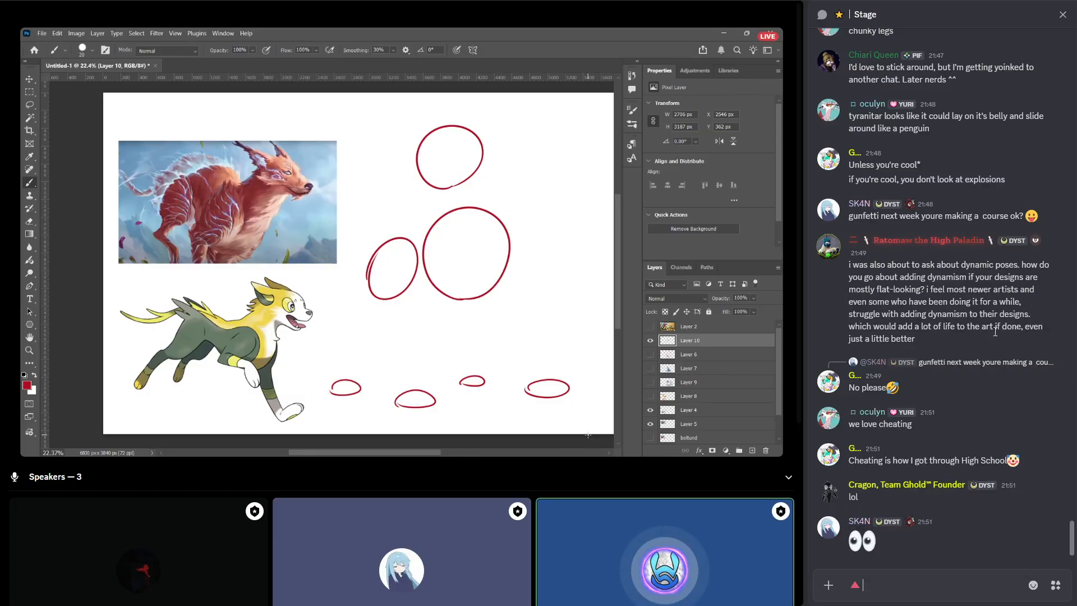
{"action": "key", "text": "Return"}
{"action": "type", "text": ":noted:"}
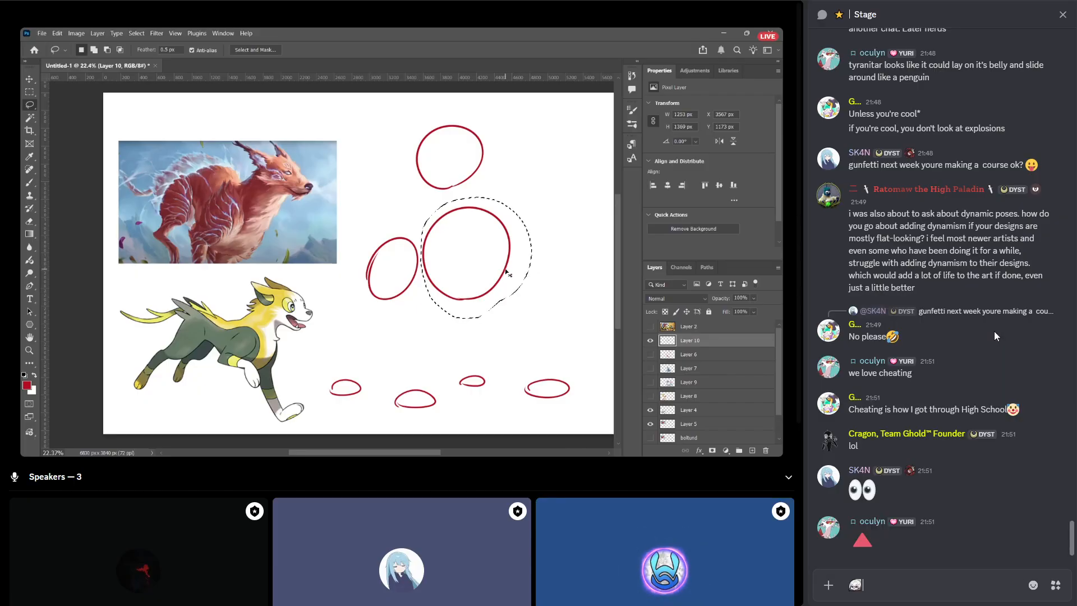
{"action": "key", "text": "Return"}
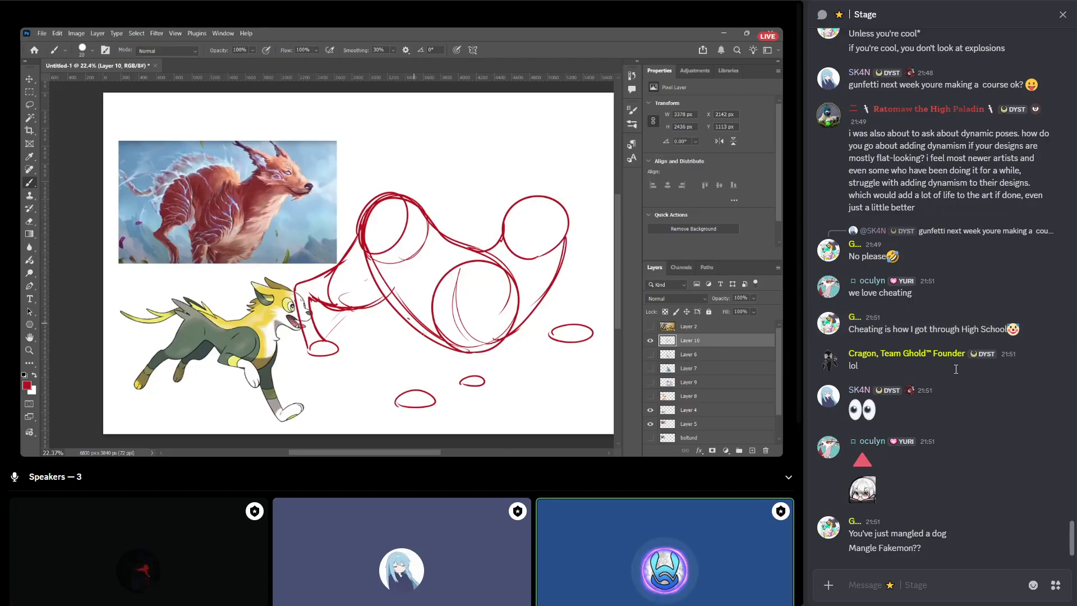
Send the message "pretty sure the dog is bending down to sniff something" in the Stage chat.
{"action": "type", "text": "pre"}
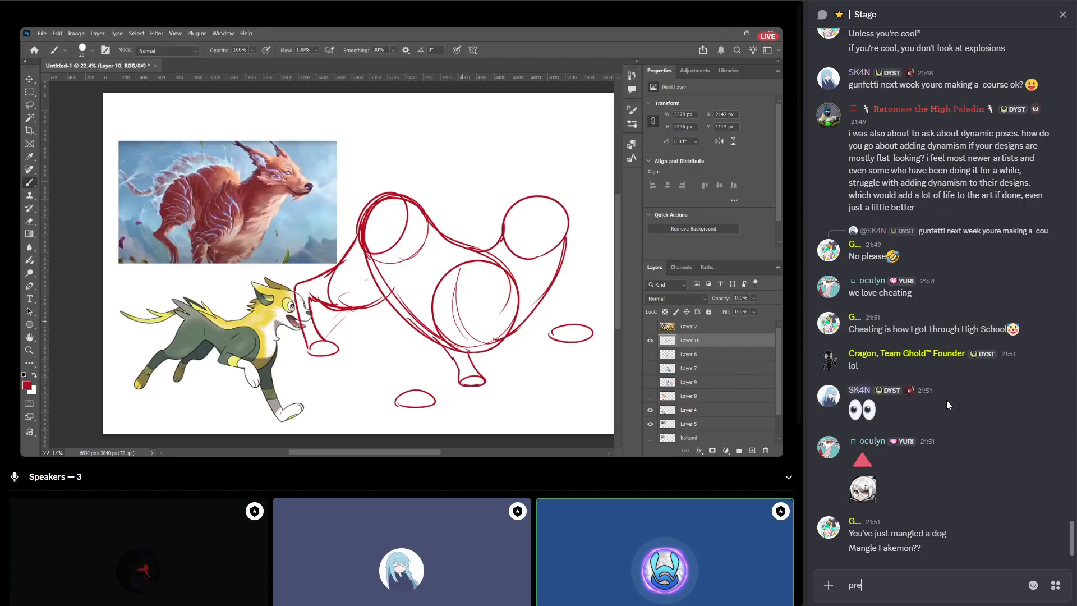
{"action": "type", "text": "tty sure the dog"}
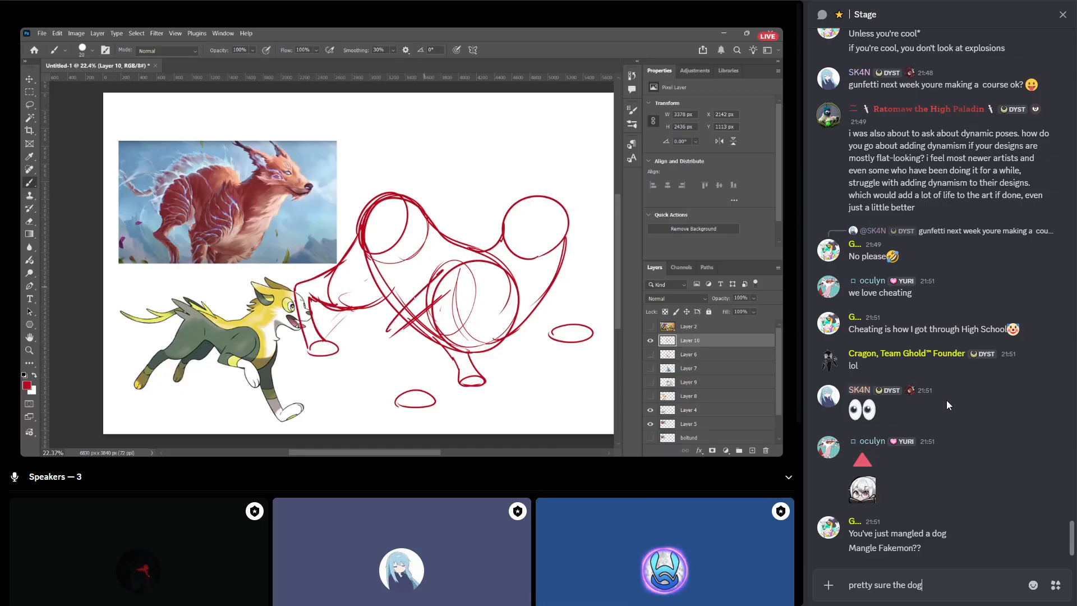
{"action": "type", "text": " is bending dow"}
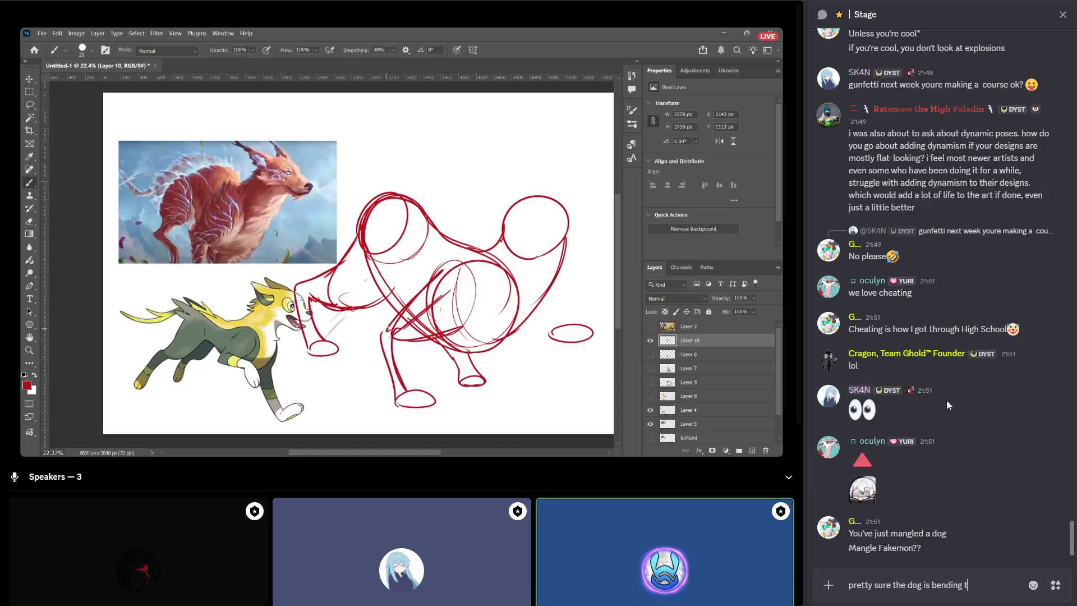
{"action": "type", "text": "n to sniff"}
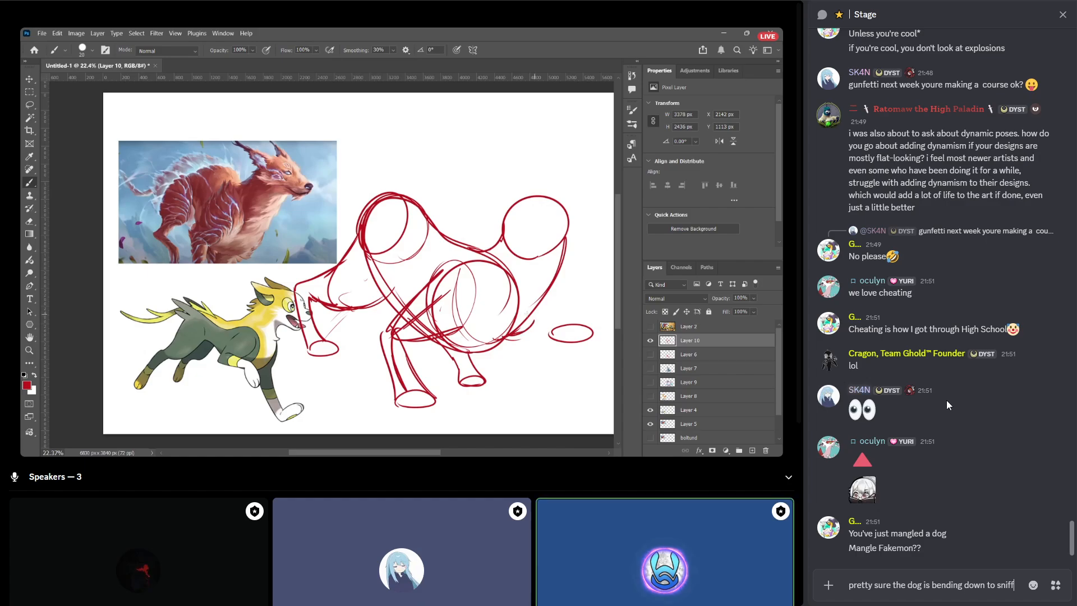
{"action": "type", "text": " something"}
{"action": "key", "text": "Return"}
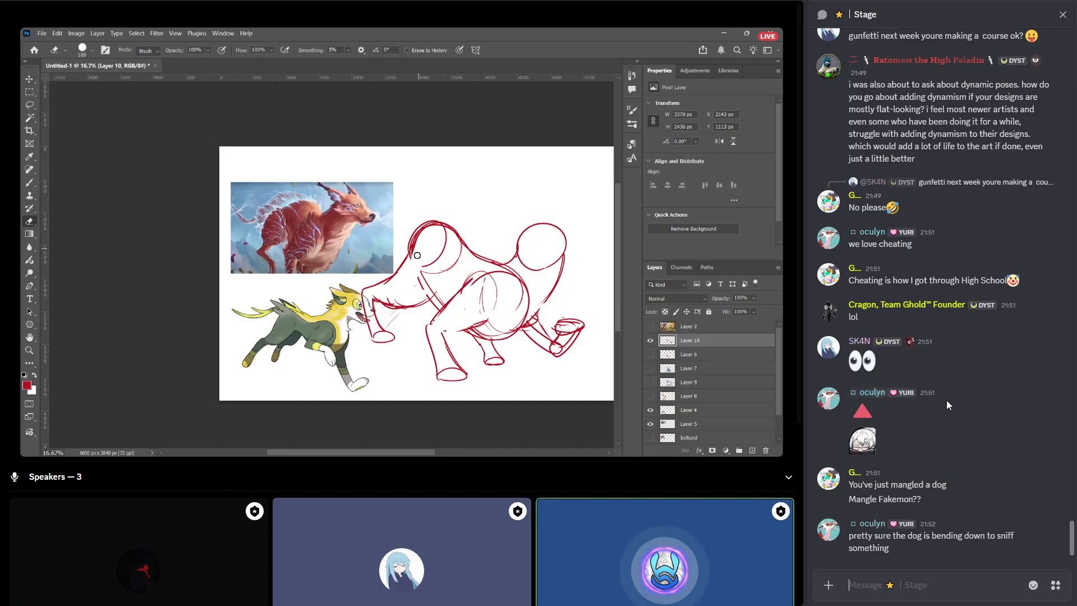
Send the message "omg he's serving drinks" in the Stage chat.
{"action": "type", "text": "omg he's"}
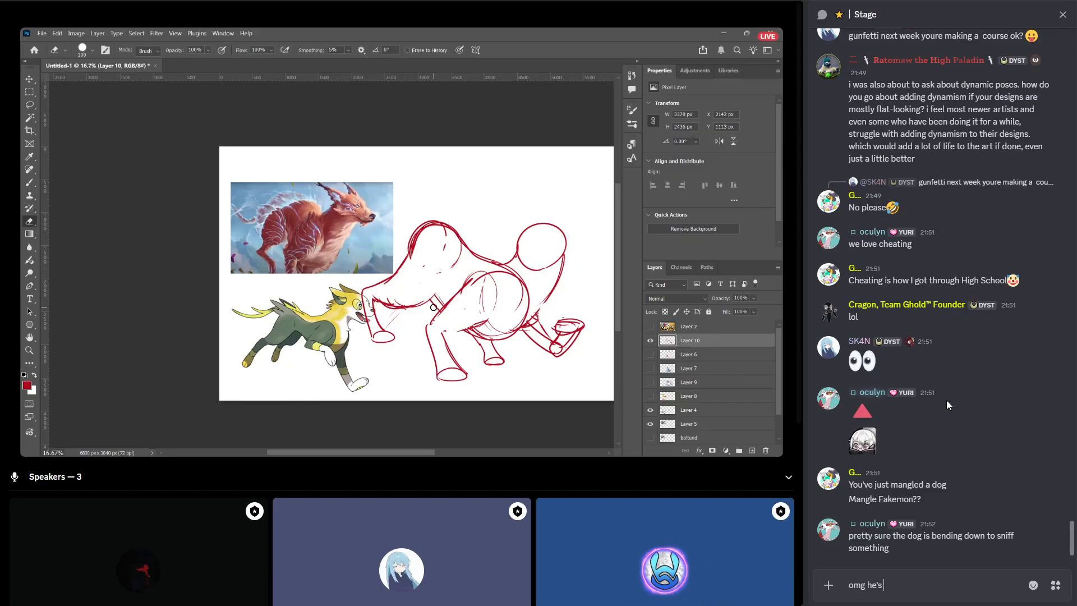
{"action": "type", "text": " serving"}
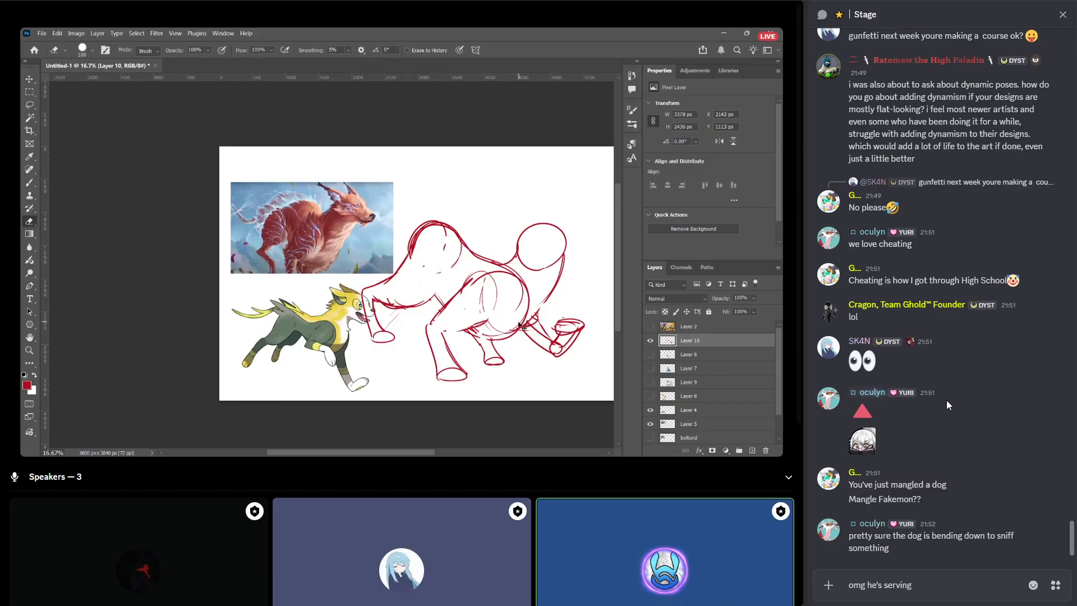
{"action": "type", "text": " drinks"}
{"action": "key", "text": "Return"}
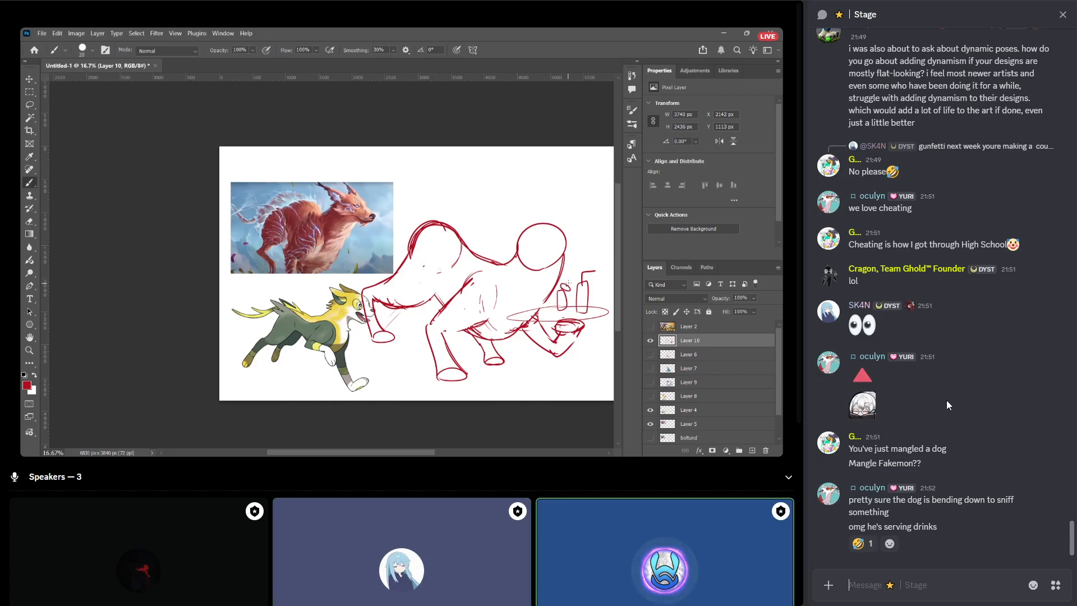
Send the message "suddenly we have a butler dog" in the Stage chat.
{"action": "type", "text": "suddenly we h"}
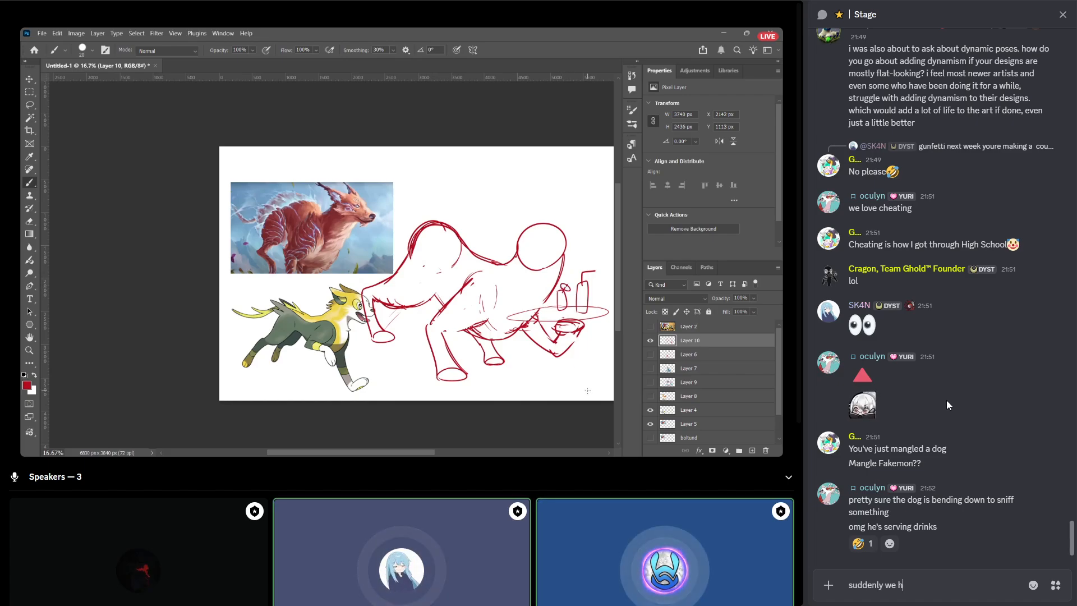
{"action": "type", "text": "ave a butler dog"}
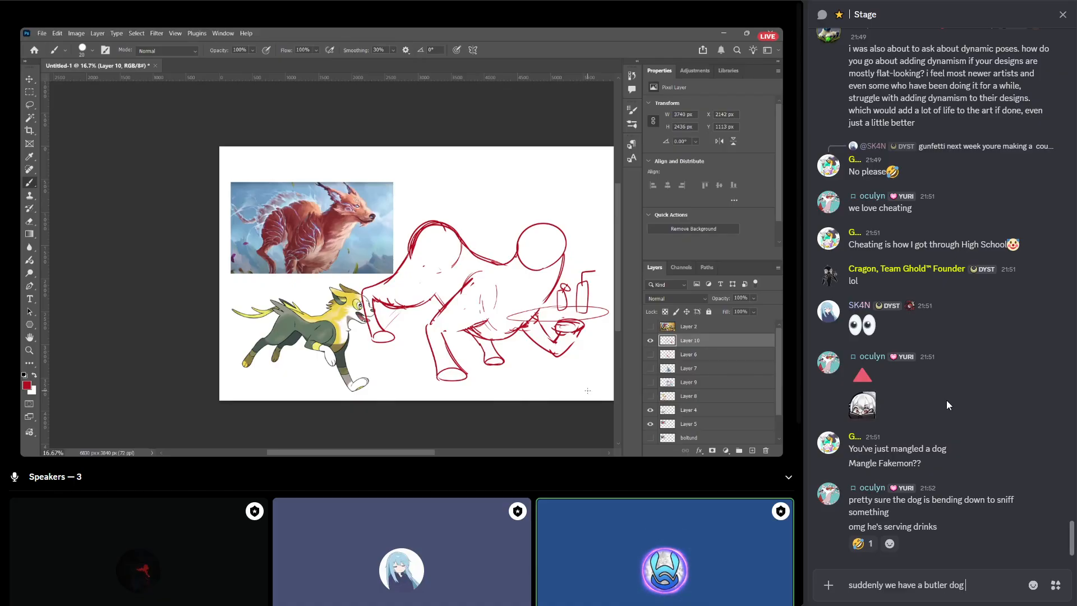
{"action": "key", "text": "Return"}
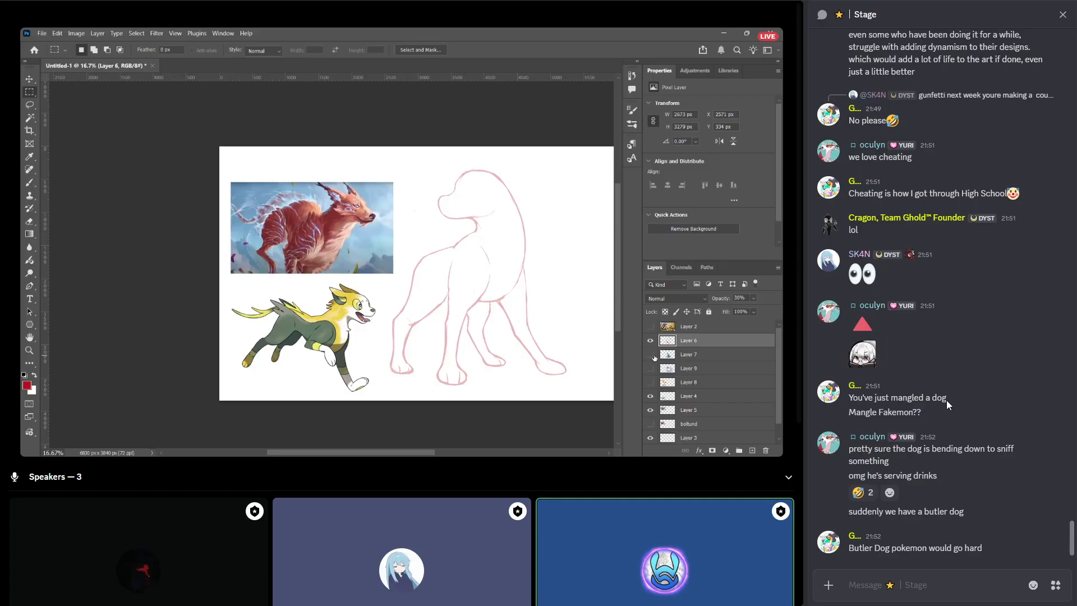
Send the message "take notes people" in the Stage chat.
{"action": "type", "text": "tak"}
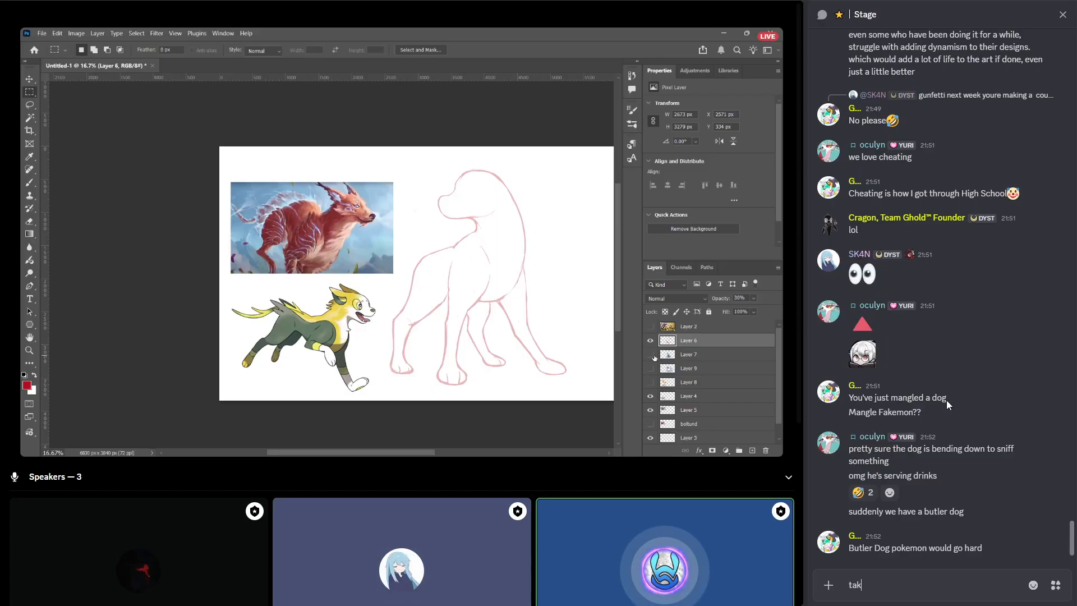
{"action": "type", "text": "e notes peop"}
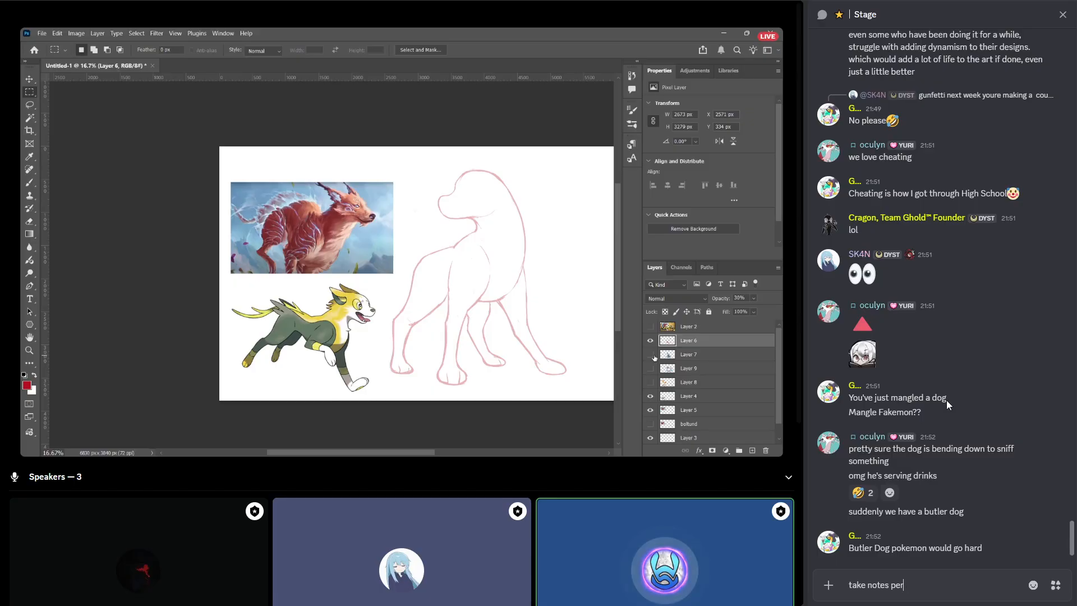
{"action": "type", "text": "le"}
{"action": "key", "text": "Return"}
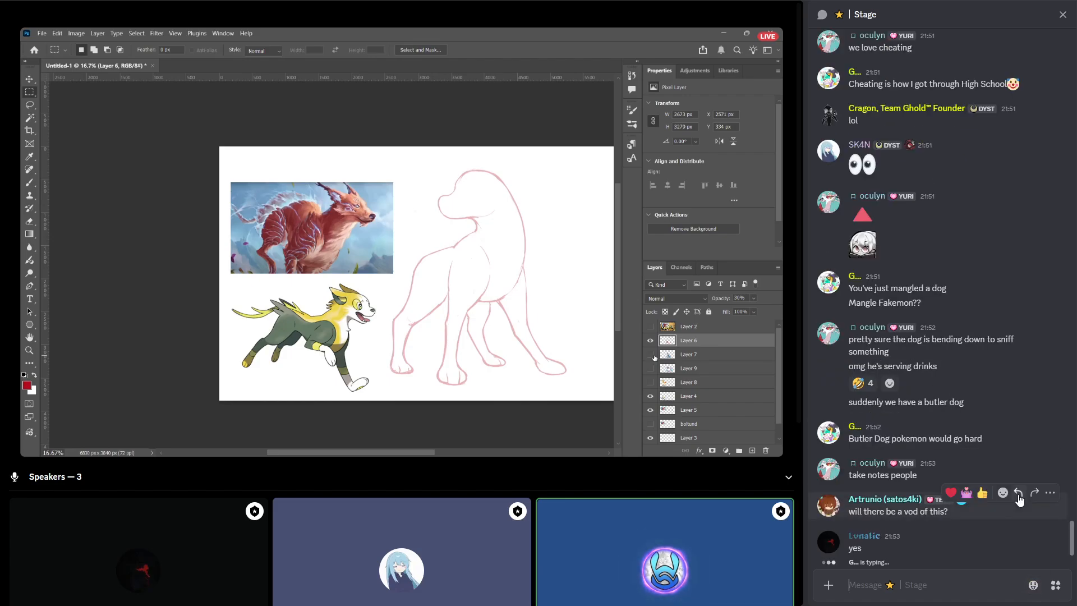
Reply "im recording it and will be posting it" to the message "will there be a vod of this?".
{"action": "left_click", "coordinate": [1018, 492]}
{"action": "type", "text": "im reco"}
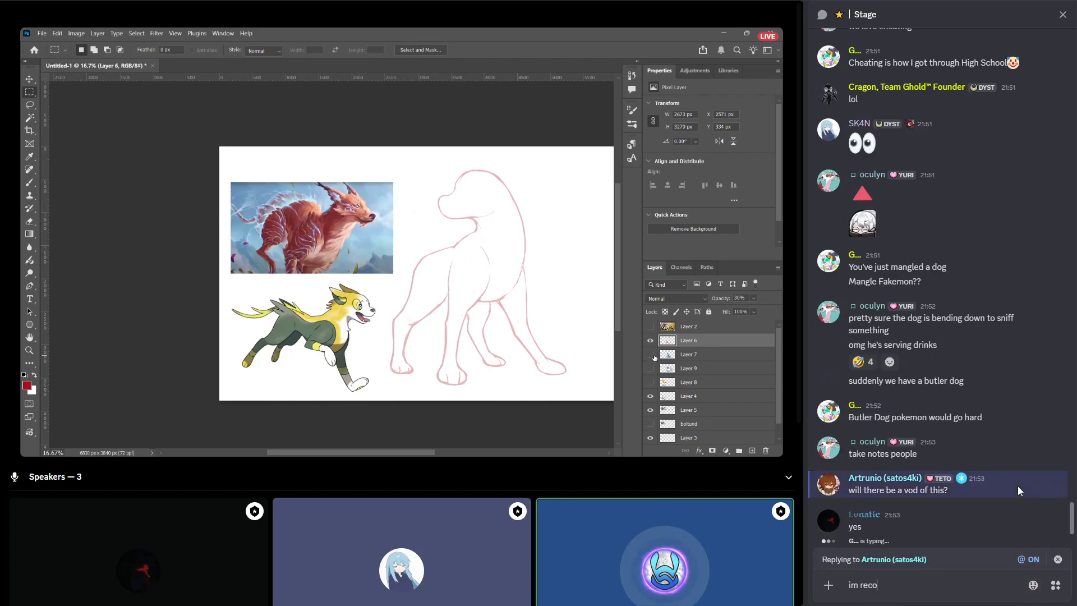
{"action": "type", "text": "rding it and will"}
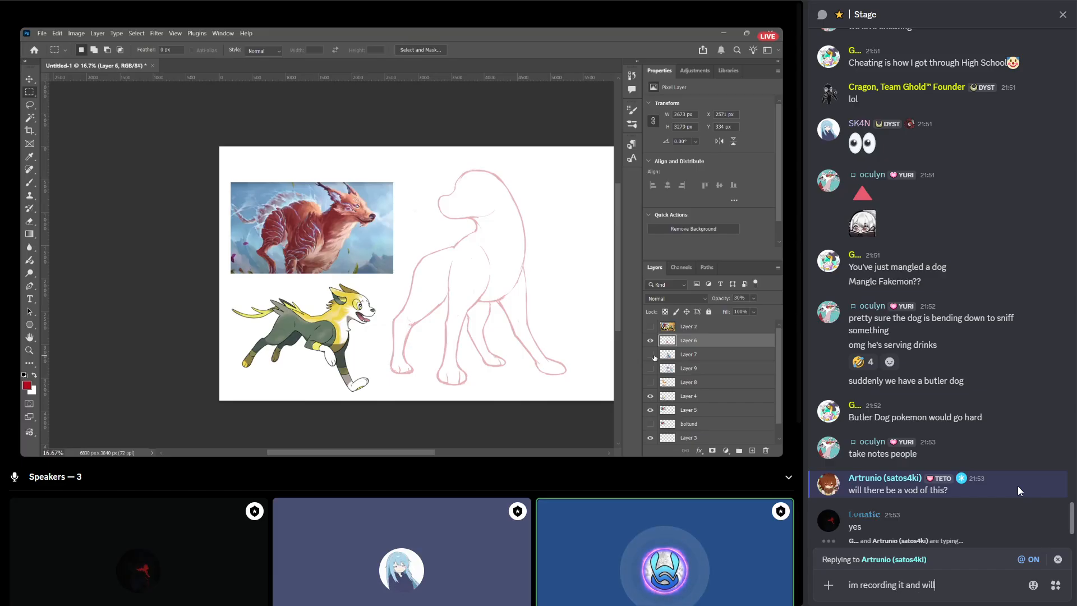
{"action": "type", "text": " be posting it t"}
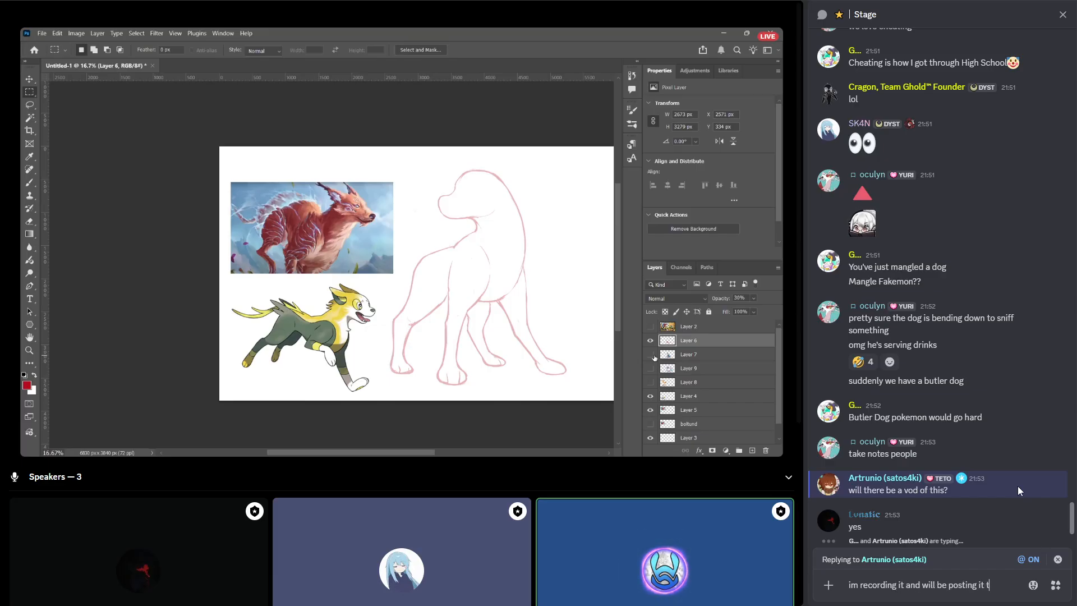
{"action": "key", "text": "BackSpace"}
{"action": "key", "text": "Return"}
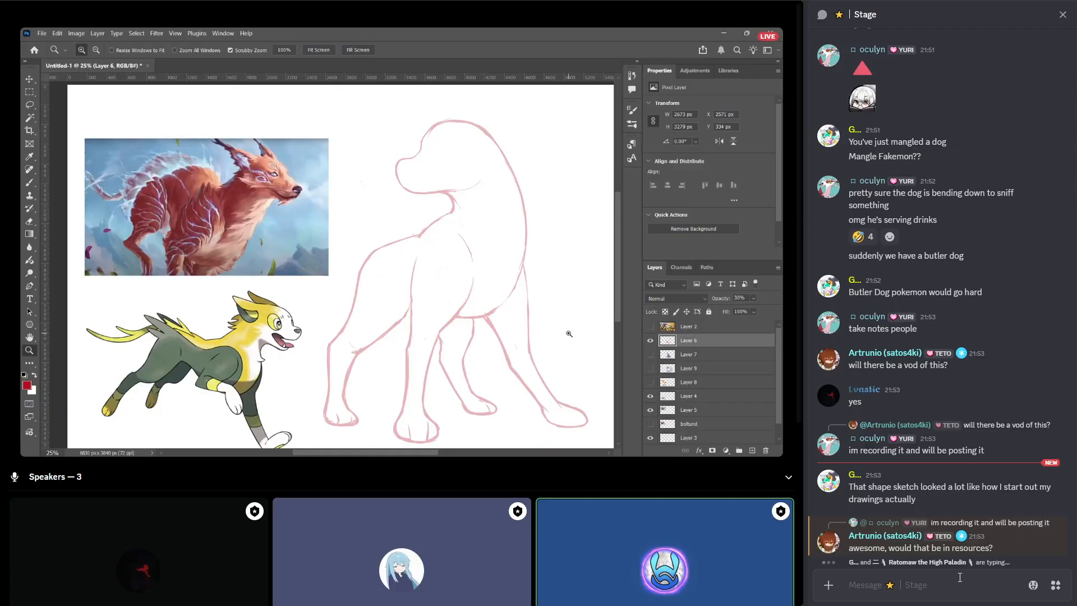
Reply "you'll know where to find it, don't worry haha" to the message "awesome, would that be in resources?".
{"action": "left_click", "coordinate": [1018, 512]}
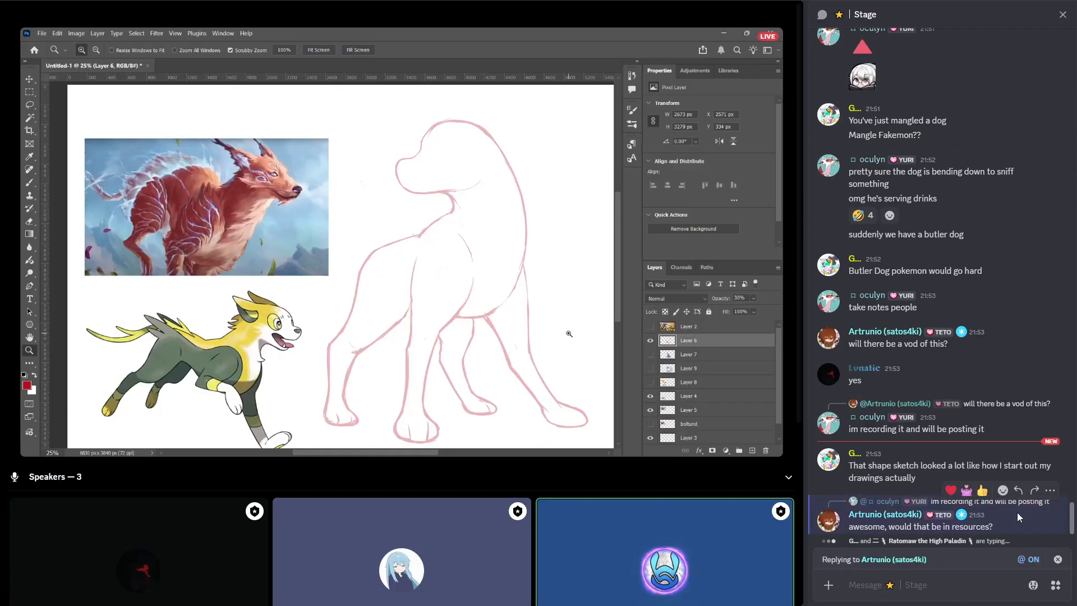
{"action": "type", "text": "you"}
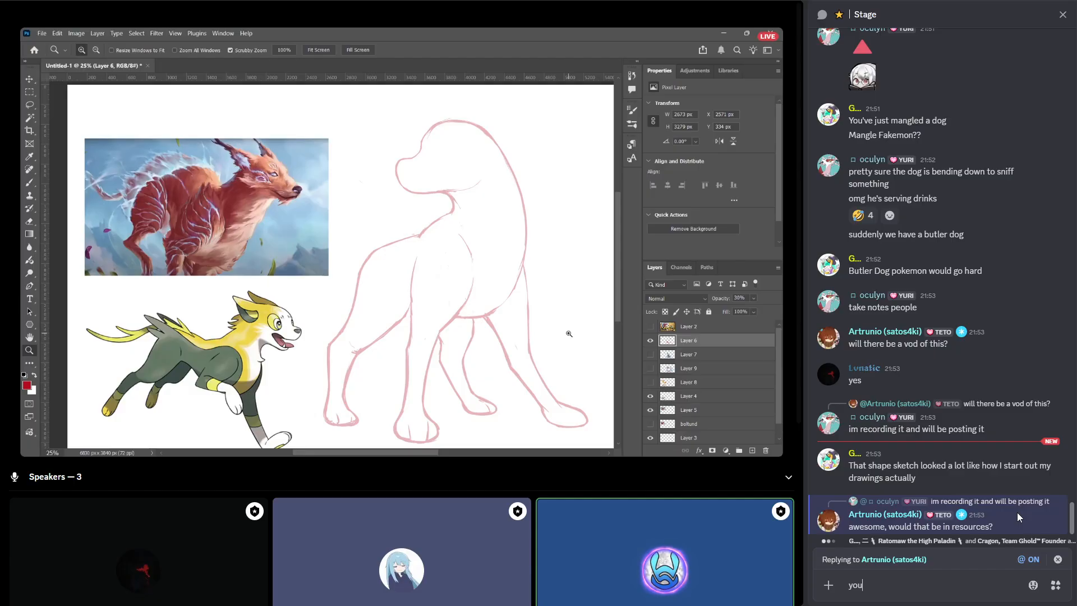
{"action": "type", "text": "'ll know whe"}
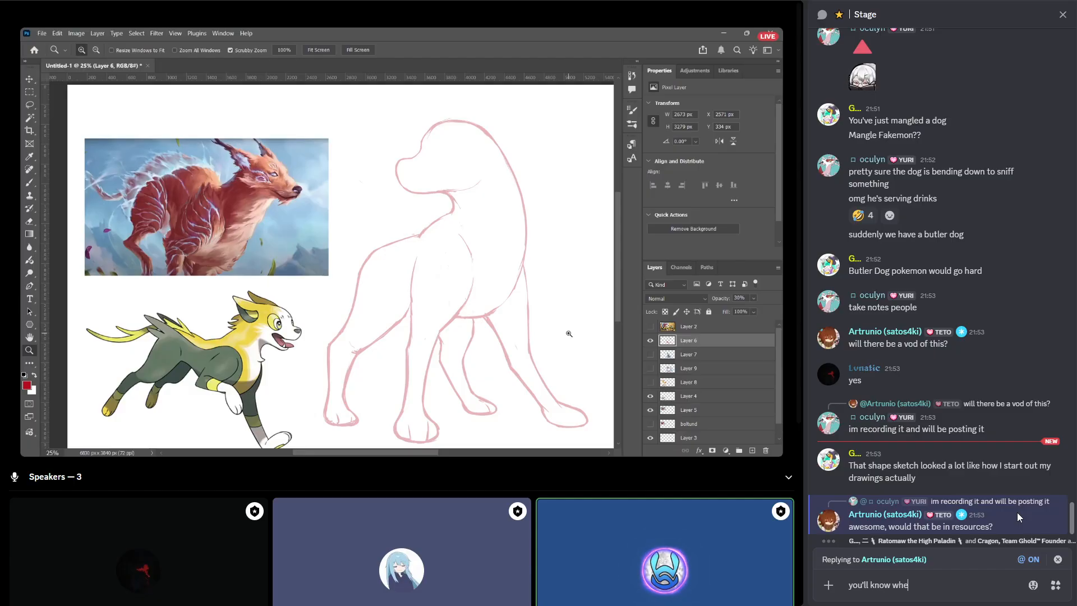
{"action": "type", "text": "re to find it,"}
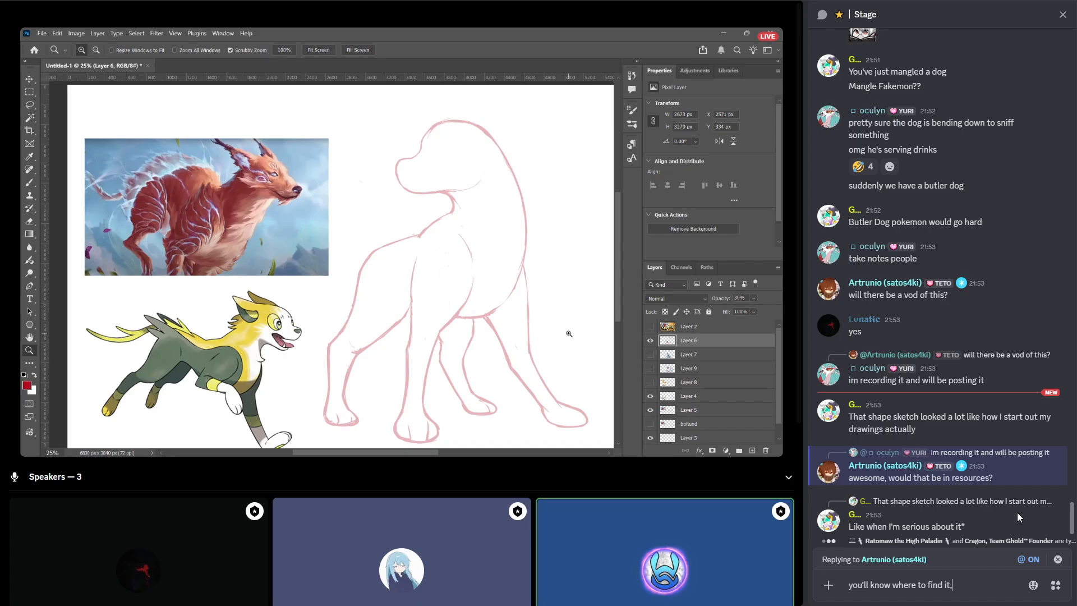
{"action": "type", "text": " don't worry hja"}
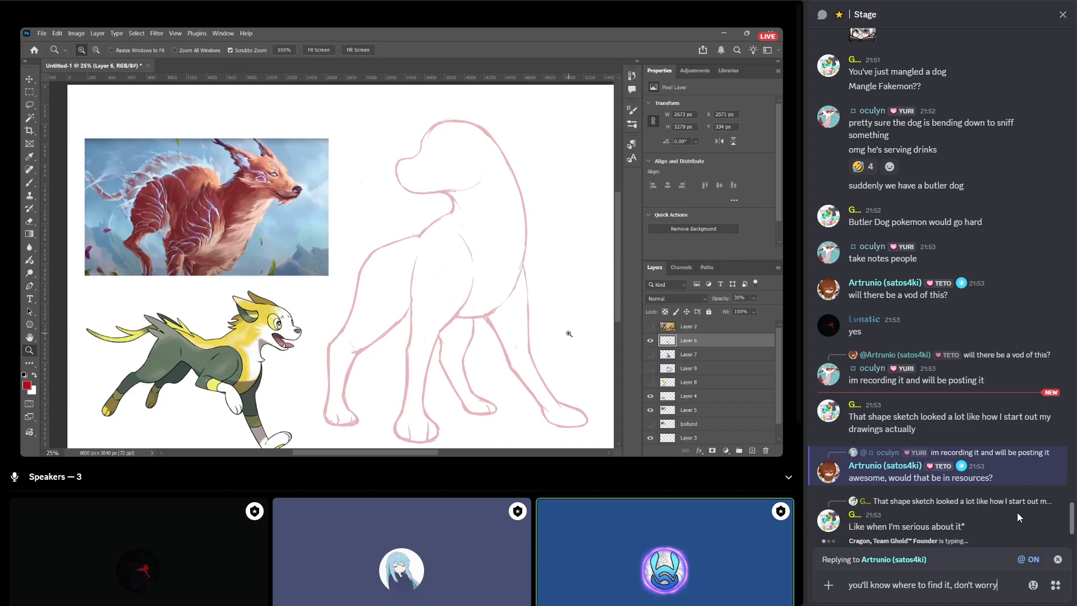
{"action": "key", "text": "BackSpace"}
{"action": "key", "text": "BackSpace"}
{"action": "type", "text": "aha"}
{"action": "key", "text": "Return"}
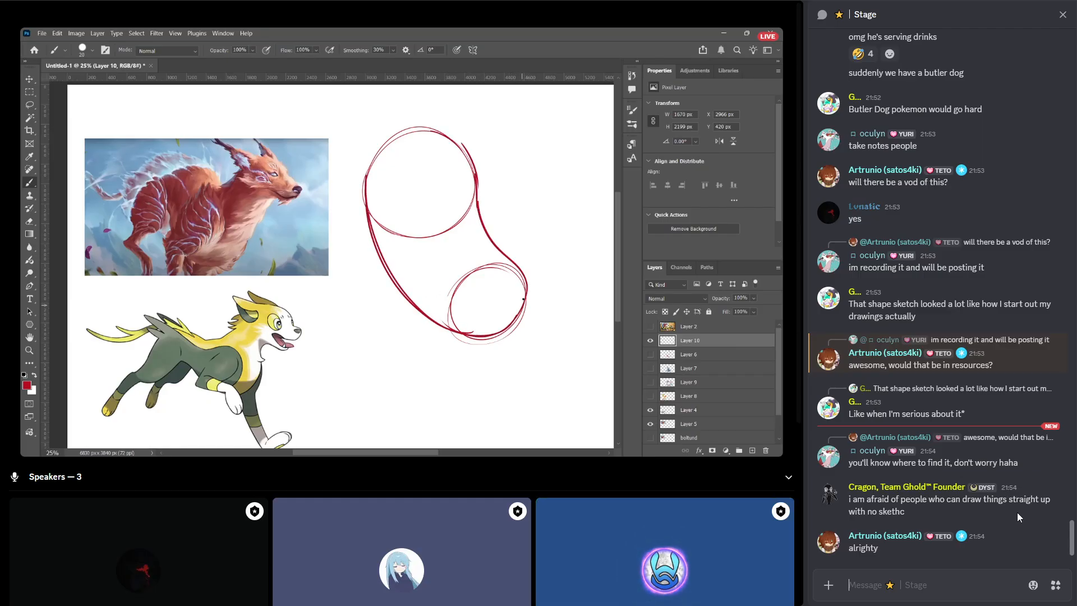
Send a beans emoji in the Stage chat.
{"action": "type", "text": ":b"}
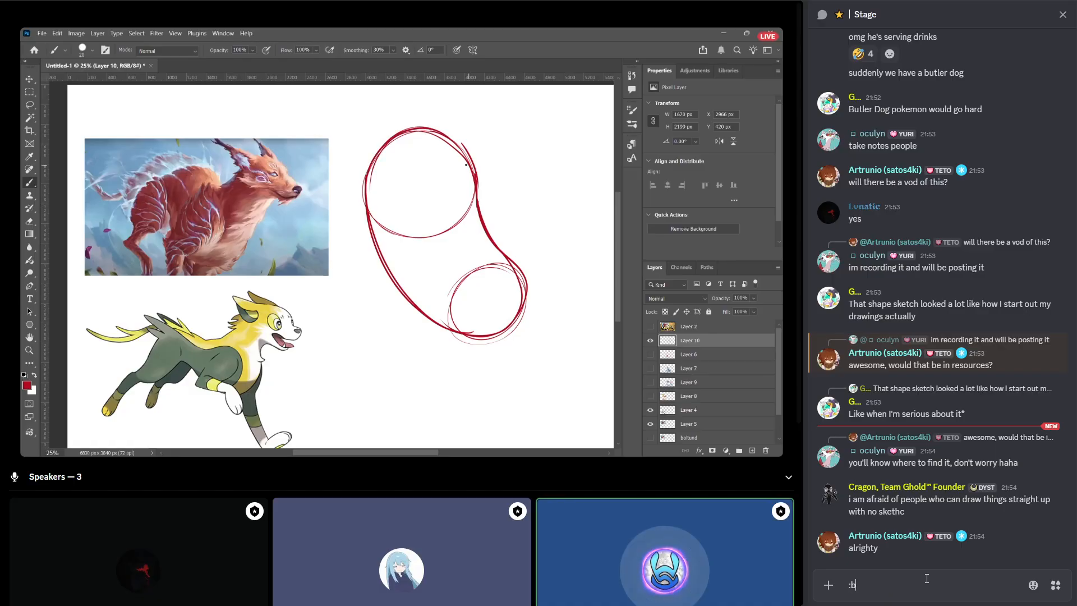
{"action": "type", "text": "ean"}
{"action": "key", "text": "Return"}
{"action": "key", "text": "Return"}
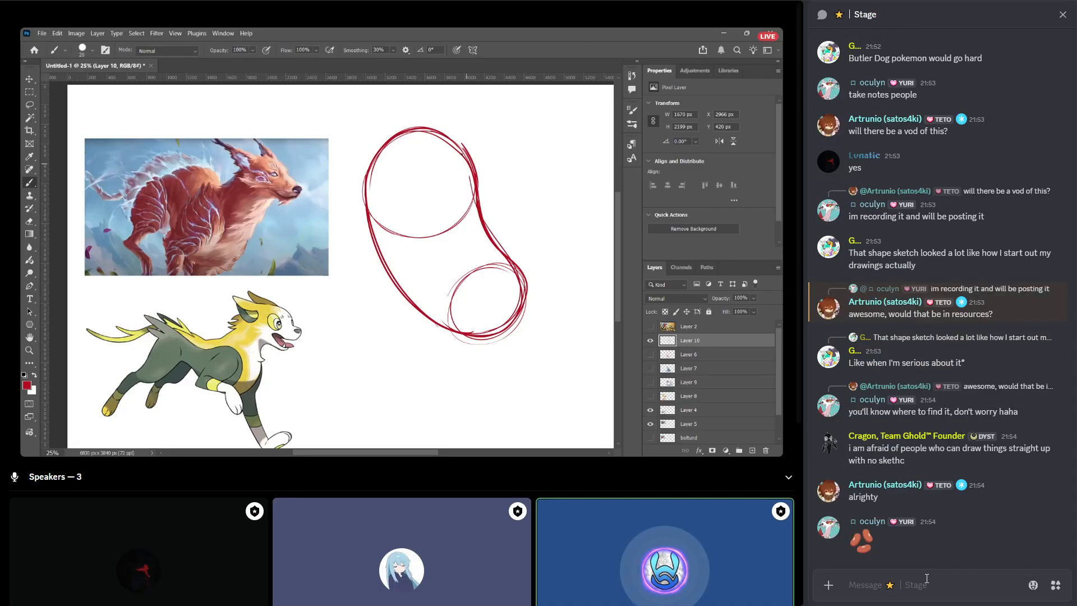
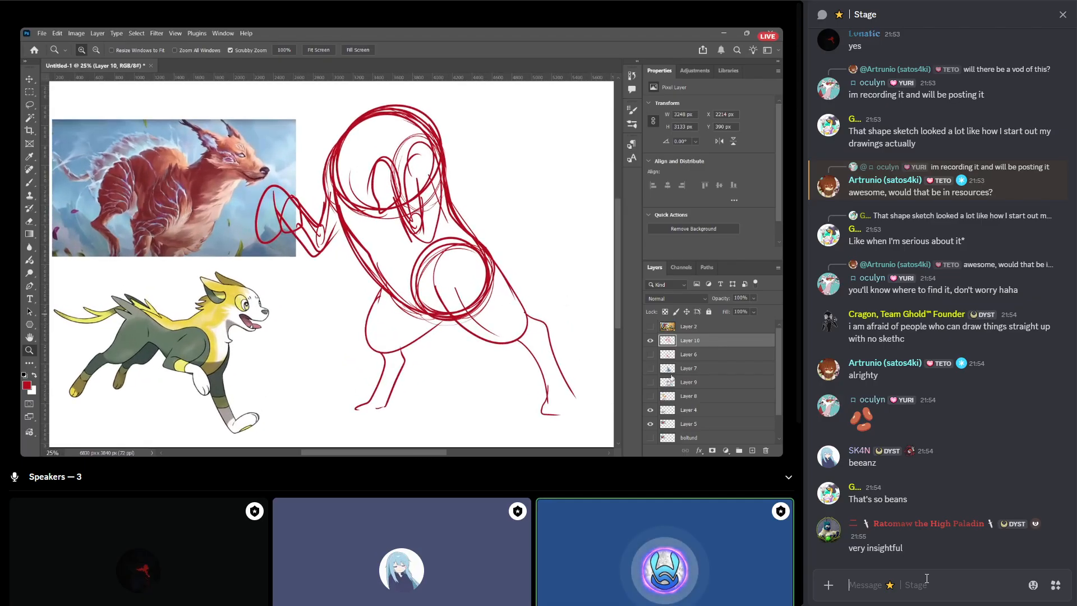
{"action": "type", "text": "to"}
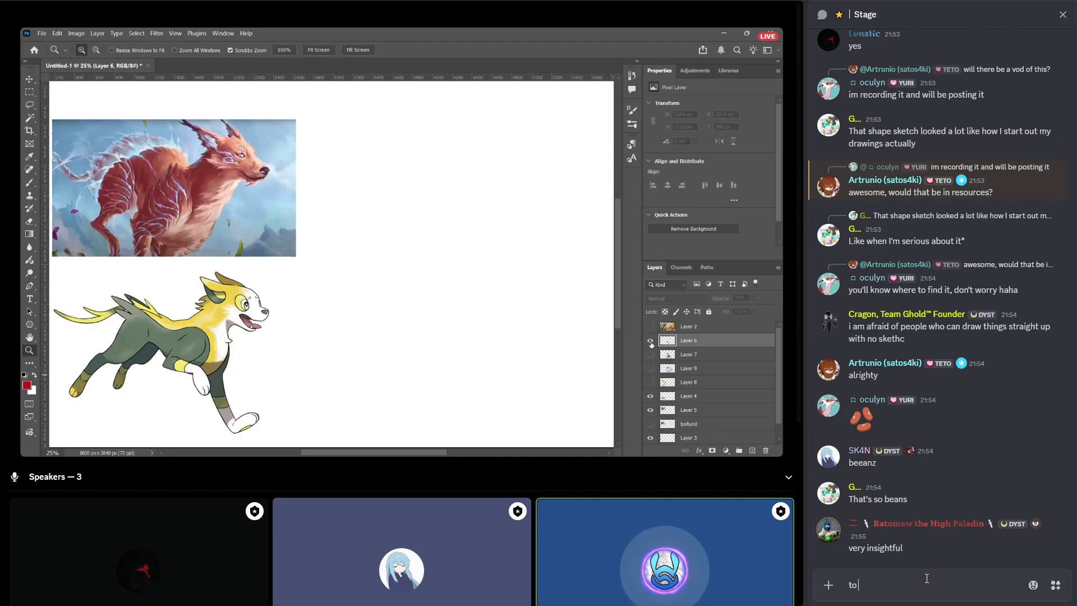
{"action": "type", "text": " do dynamic p"}
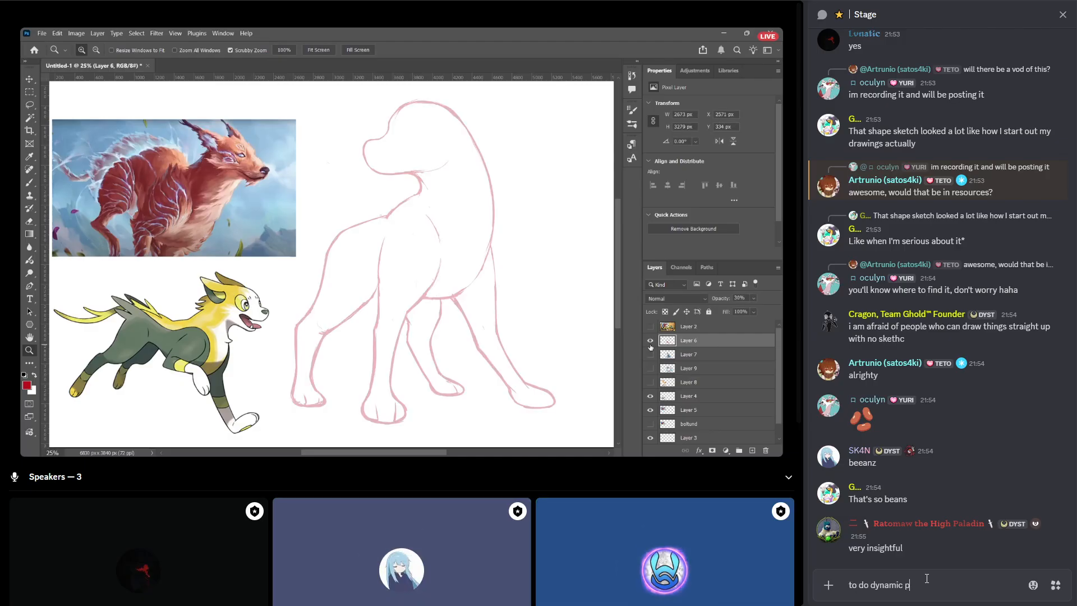
{"action": "type", "text": "oses ?="}
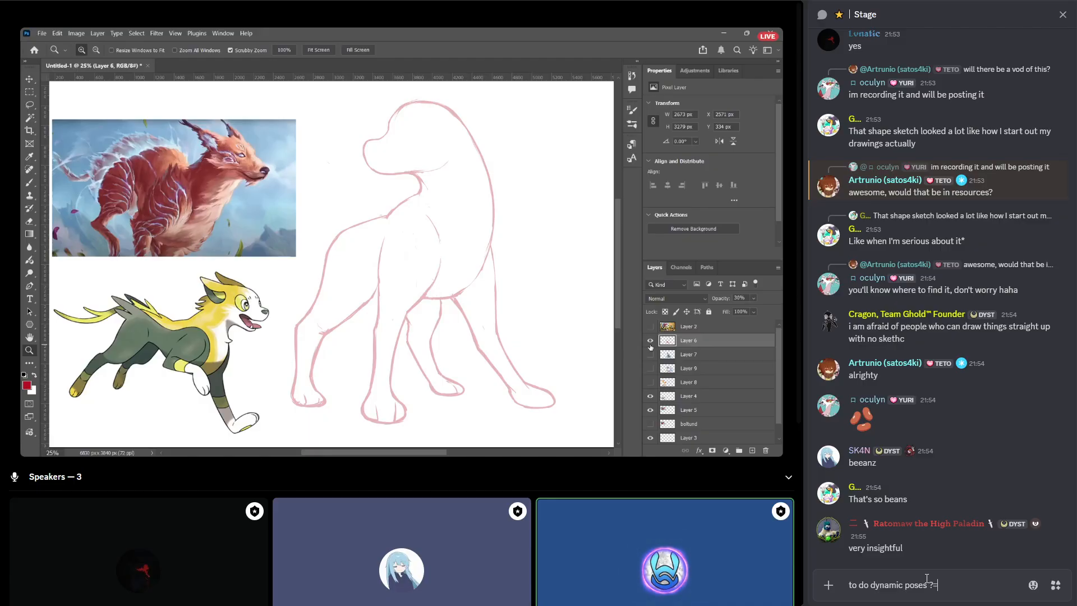
{"action": "key", "text": "BackSpace"}
{"action": "key", "text": "BackSpace"}
{"action": "key", "text": "Return"}
Send a two-line message in the Stage chat reading "dynamic poses = shuffle the circles around" and "got it".
{"action": "type", "text": "dyna"}
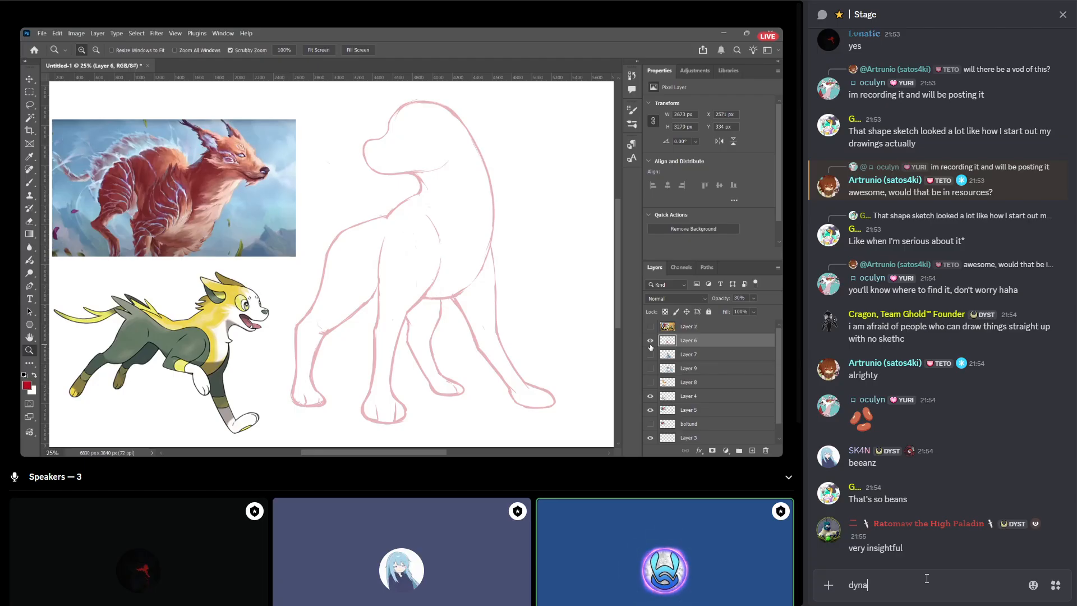
{"action": "type", "text": "mic poses ="}
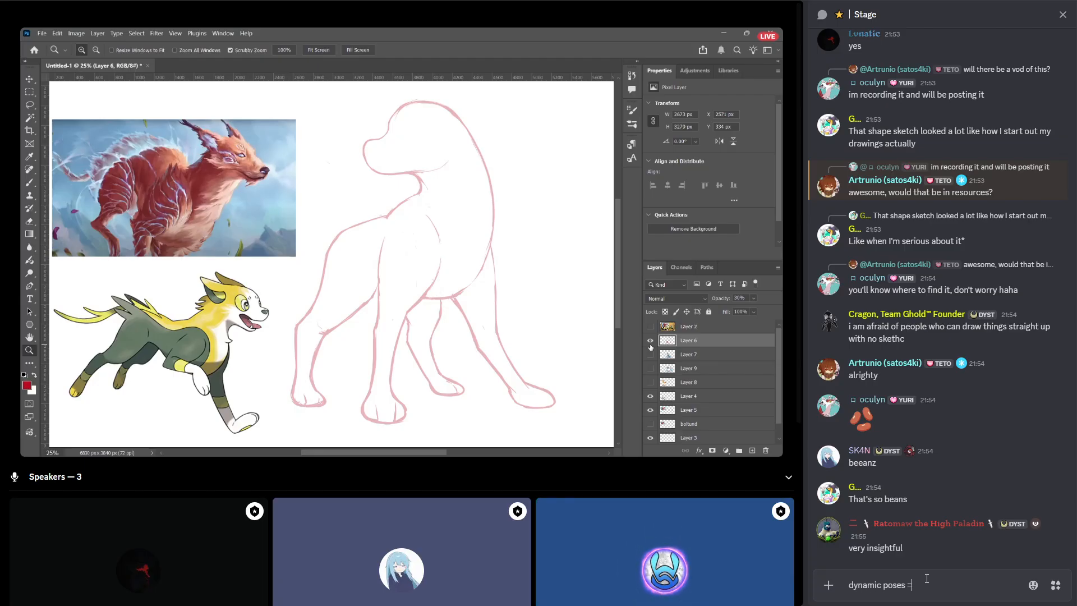
{"action": "type", "text": " shuffle the"}
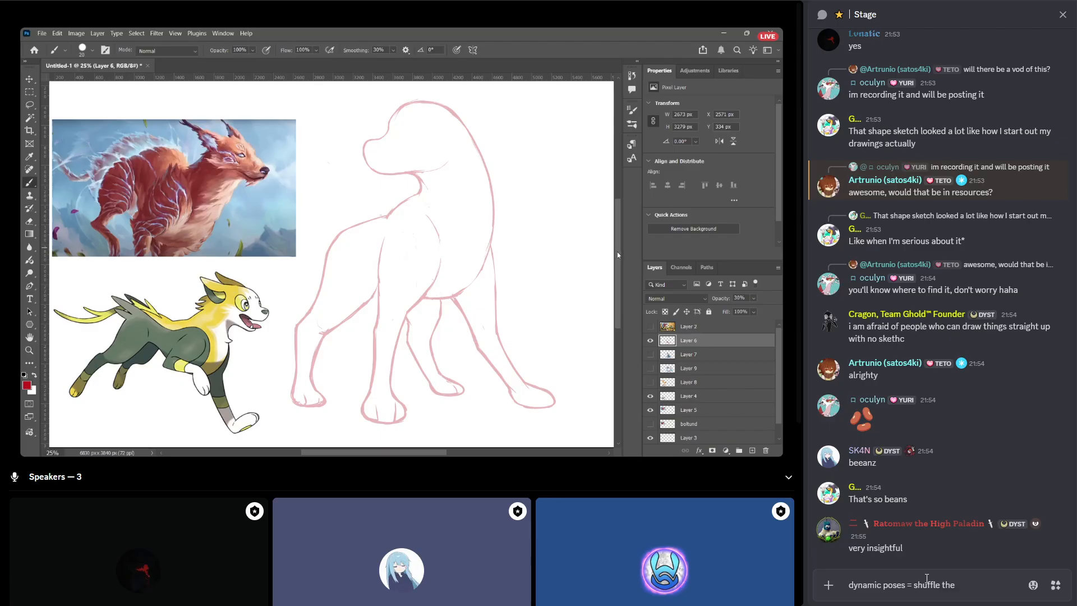
{"action": "type", "text": "cir"}
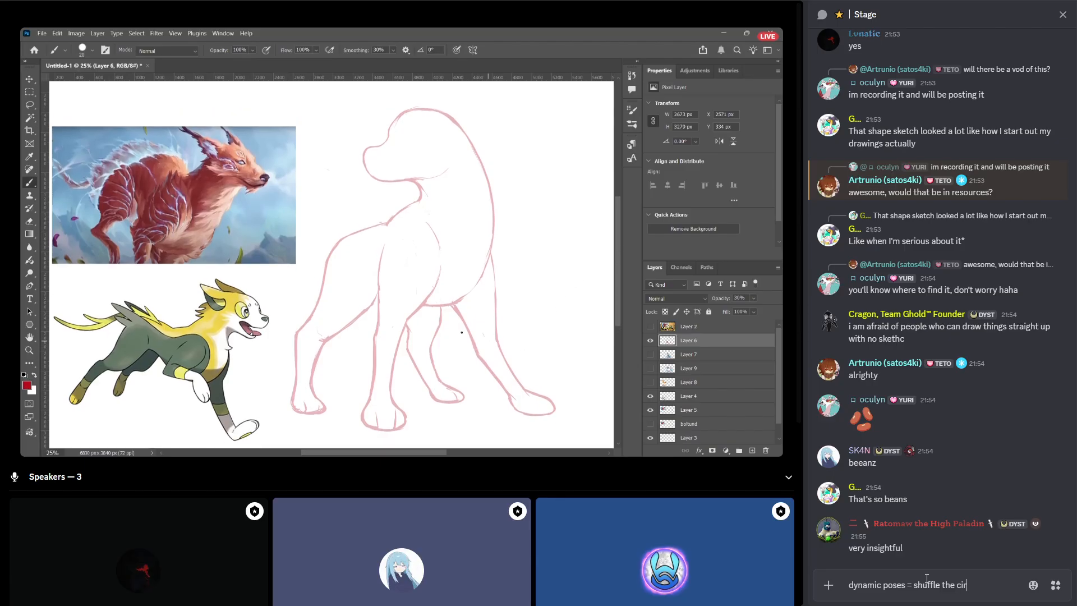
{"action": "type", "text": "cles around"}
{"action": "key", "text": "shift+Return"}
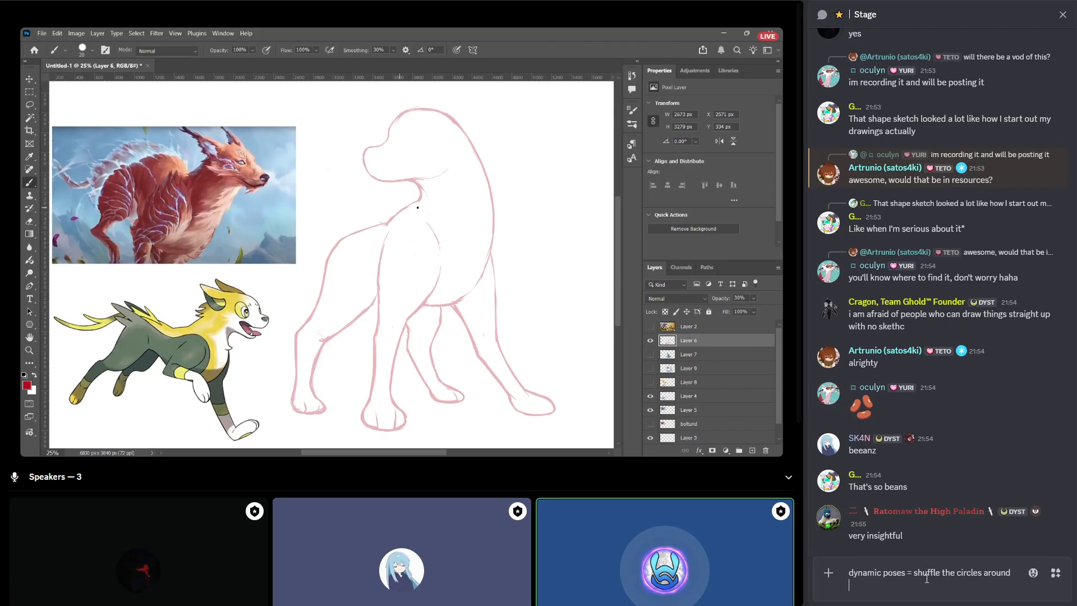
{"action": "type", "text": "got it"}
{"action": "key", "text": "Return"}
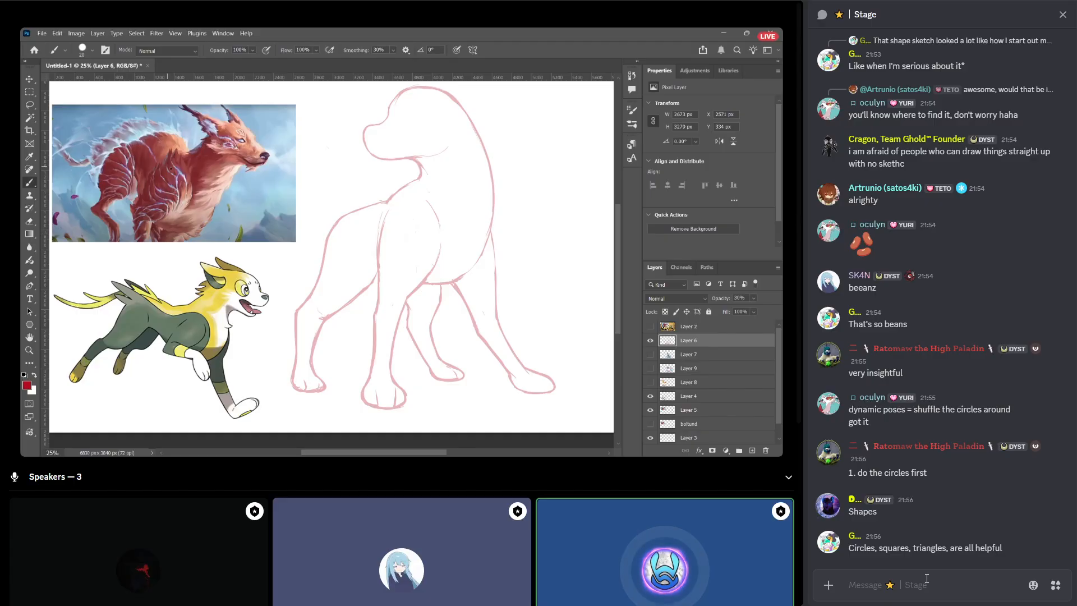
Send the message "geometry back to haunt artists years after math class" in the Stage chat.
{"action": "type", "text": "geometry back to haun"}
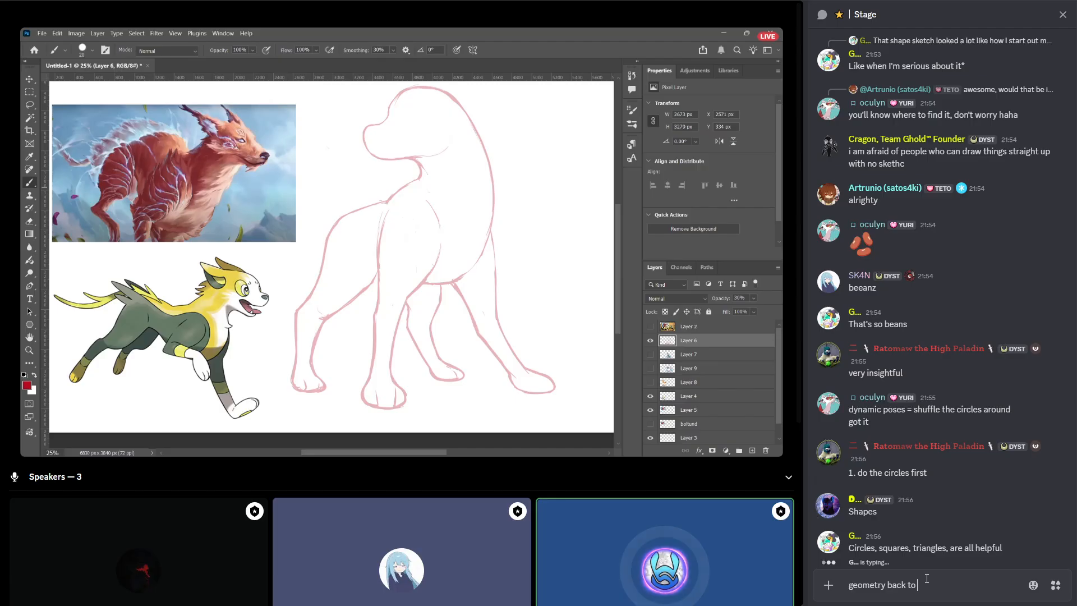
{"action": "key", "text": "BackSpace"}
{"action": "key", "text": "BackSpace"}
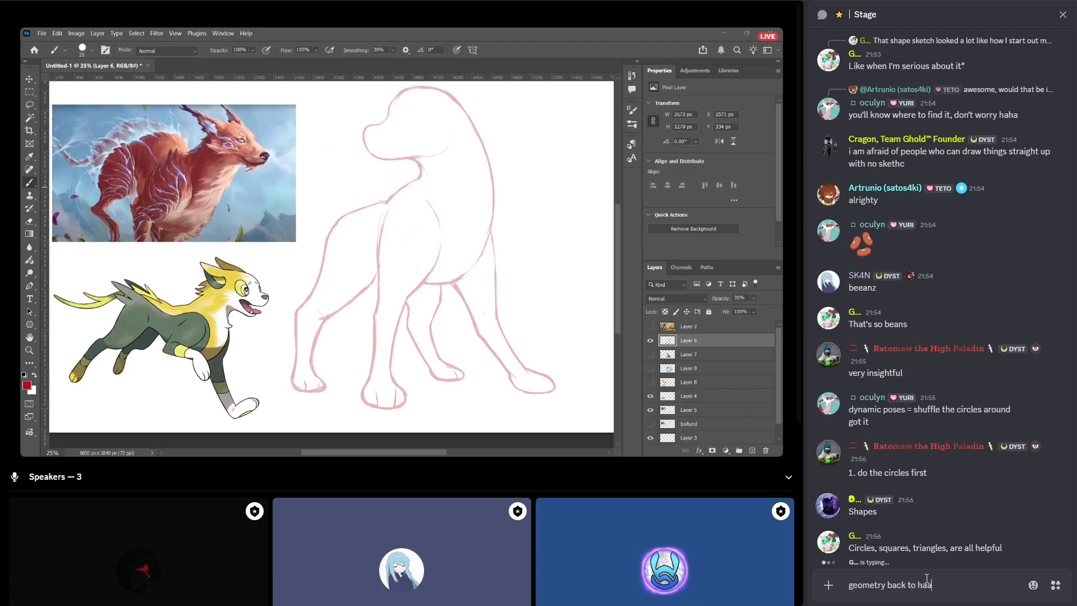
{"action": "type", "text": "unt artists yeatrs"}
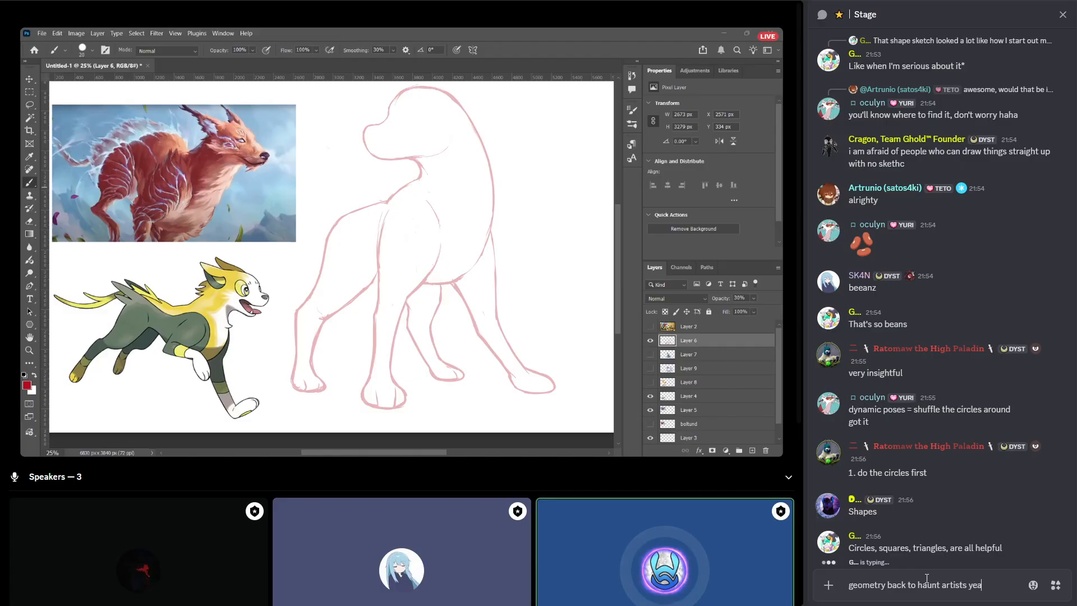
{"action": "key", "text": "BackSpace"}
{"action": "key", "text": "BackSpace"}
{"action": "key", "text": "BackSpace"}
{"action": "type", "text": "rs after "}
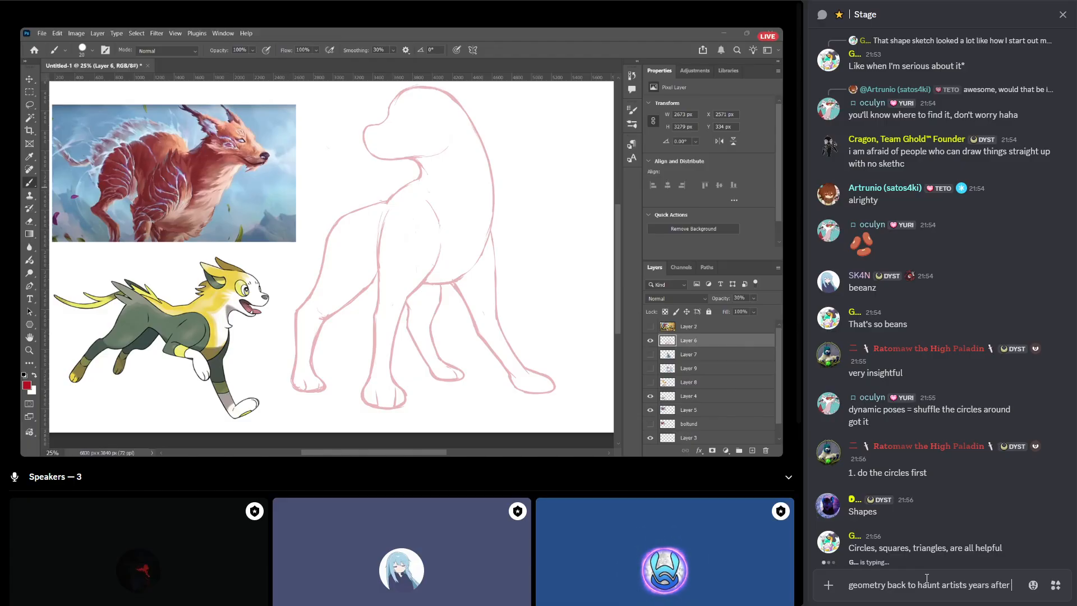
{"action": "type", "text": "math class"}
{"action": "key", "text": "Return"}
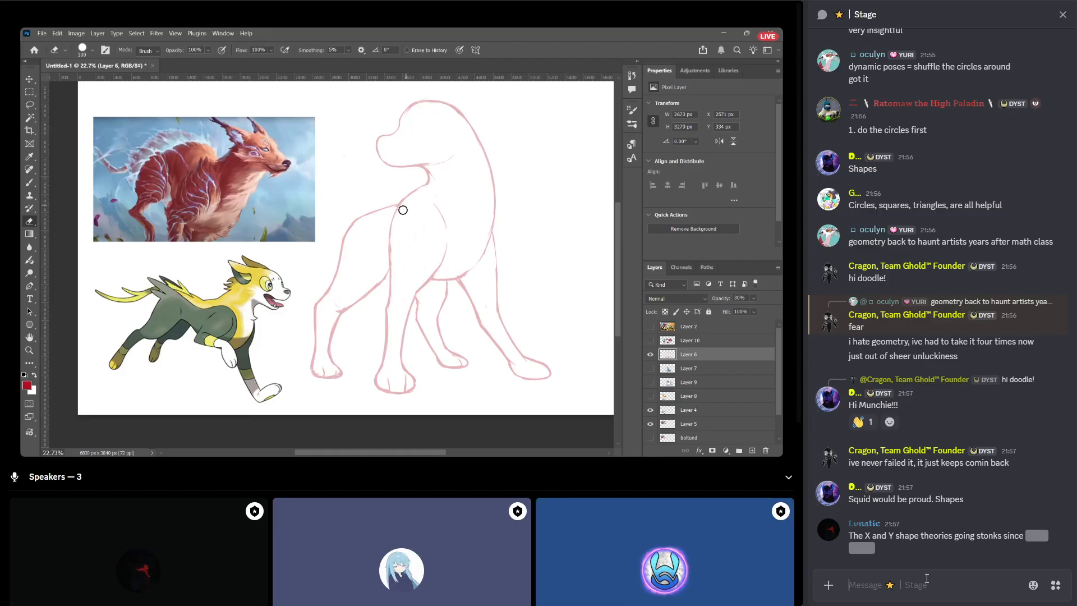
Reveal the spoiler in the shape theories message and send "you can even see it on the MTG reference." with "the cracks follow the fur pattern" below.
{"action": "left_click", "coordinate": [1035, 536]}
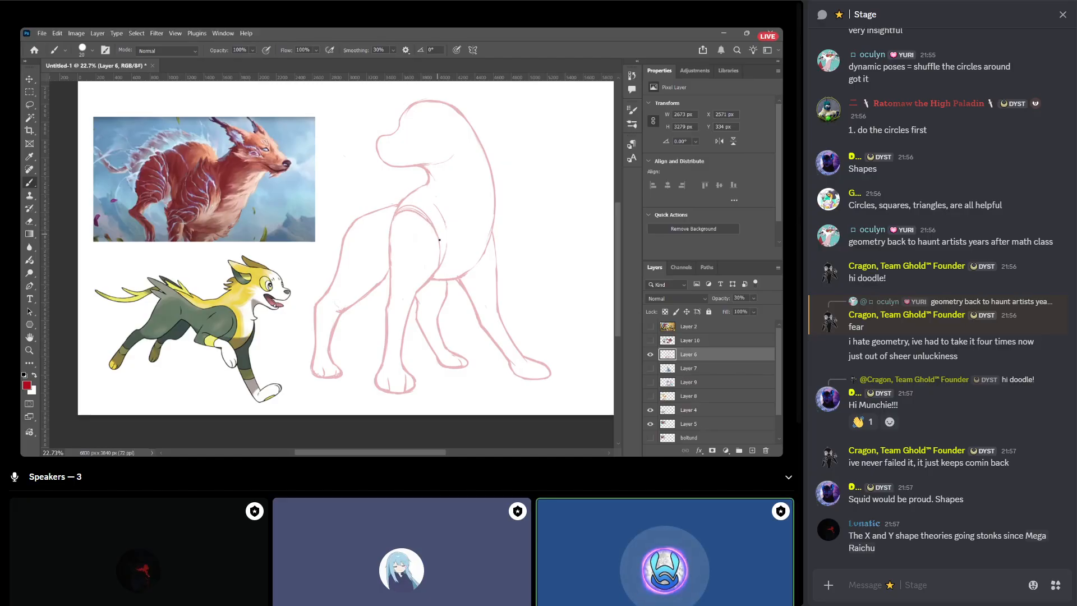
{"action": "left_click", "coordinate": [896, 587]}
{"action": "type", "text": "you can even s"}
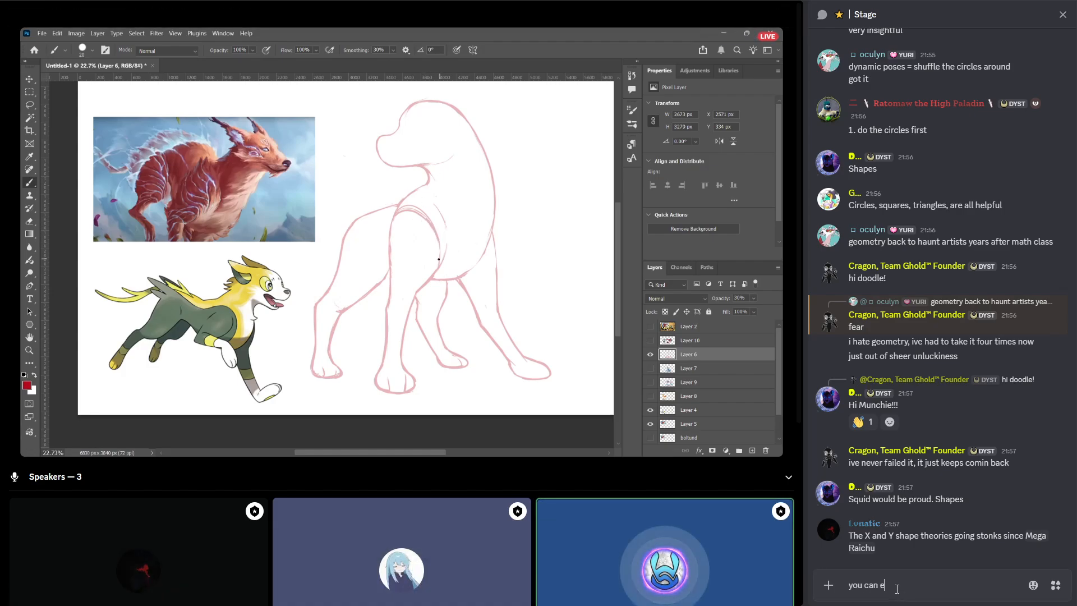
{"action": "type", "text": "ee it on the "}
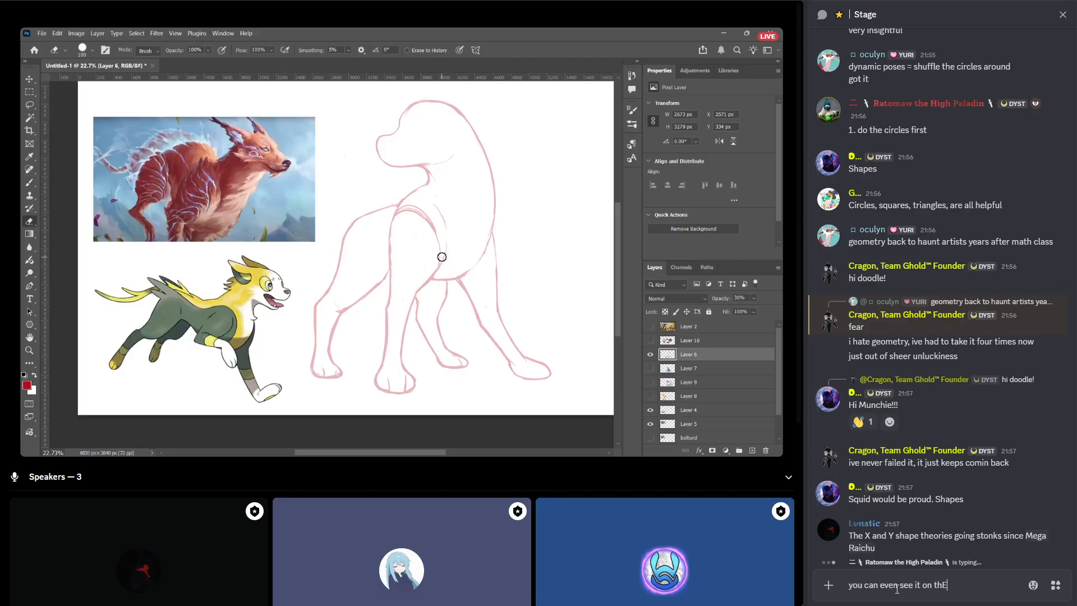
{"action": "type", "text": "MTG reference."}
{"action": "key", "text": "shift+Return"}
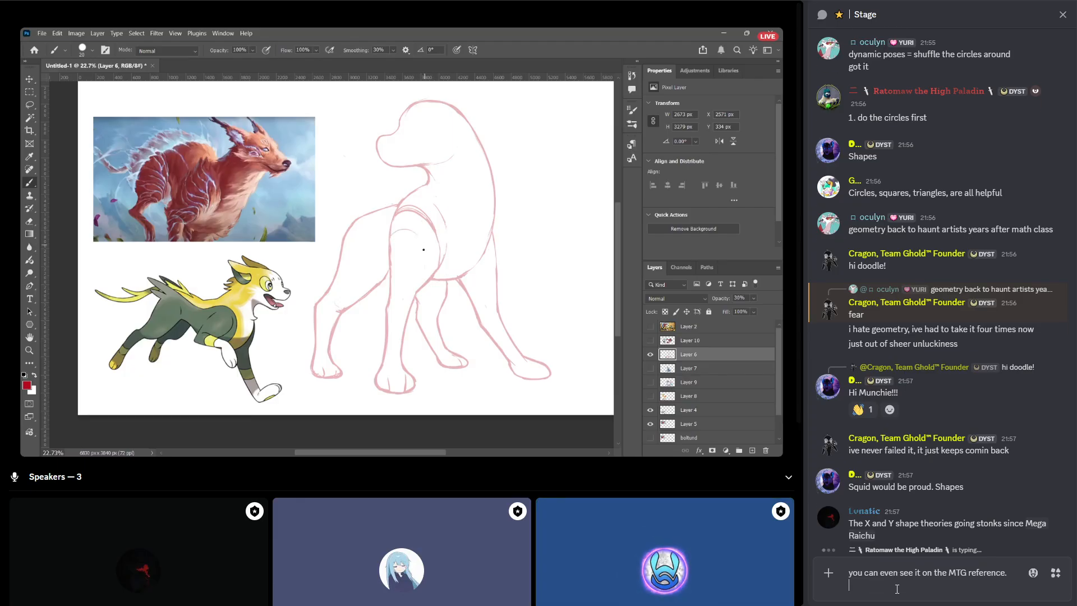
{"action": "type", "text": "the"}
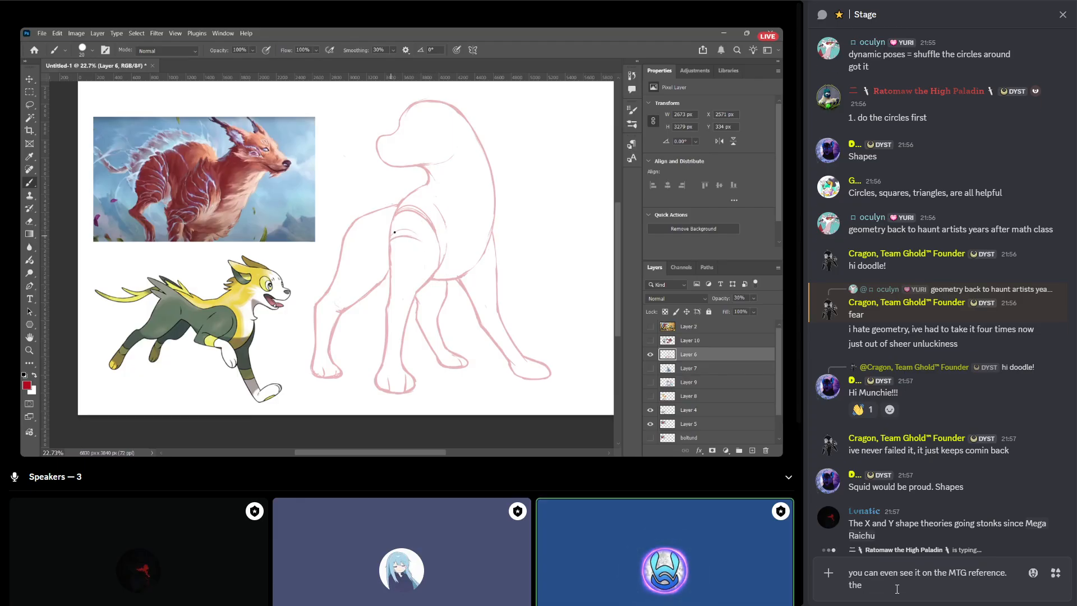
{"action": "type", "text": " cracks follow "}
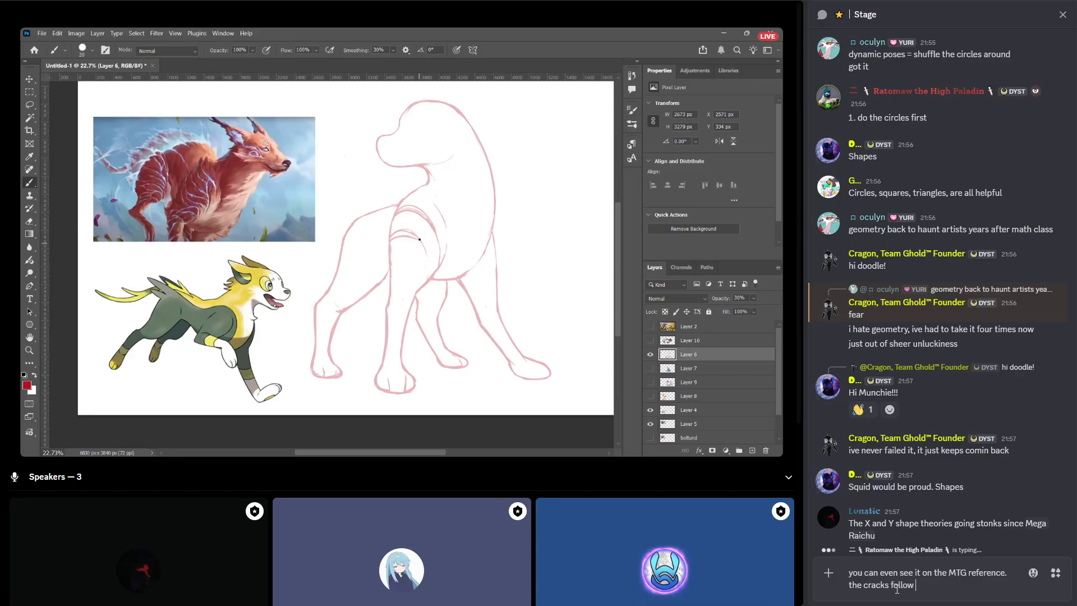
{"action": "type", "text": "the fur pattern"}
{"action": "key", "text": "Return"}
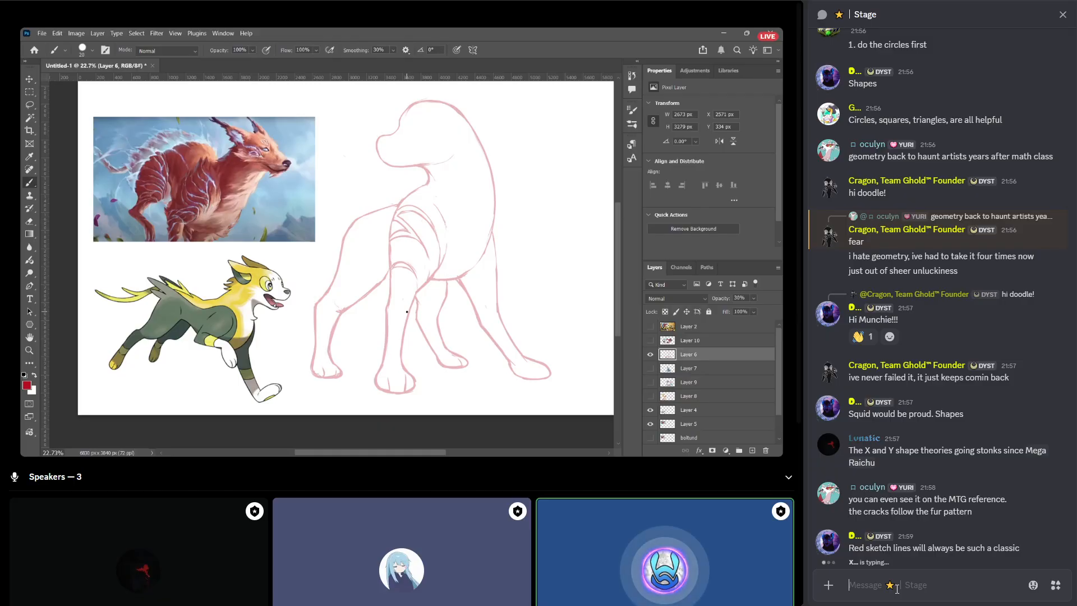
{"action": "type", "text": "the"}
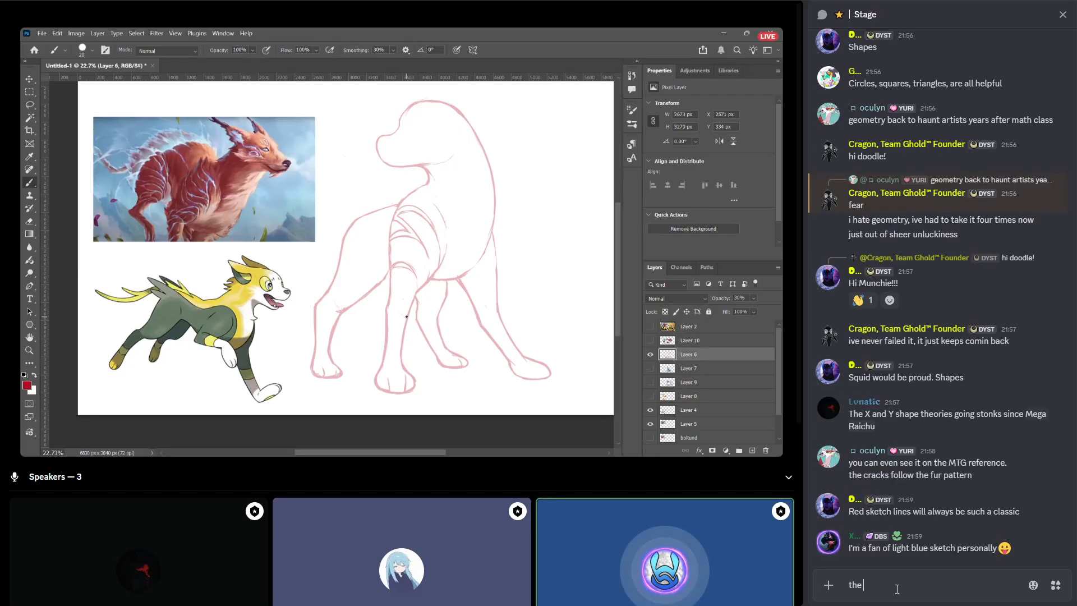
{"action": "type", "text": " lines form a"}
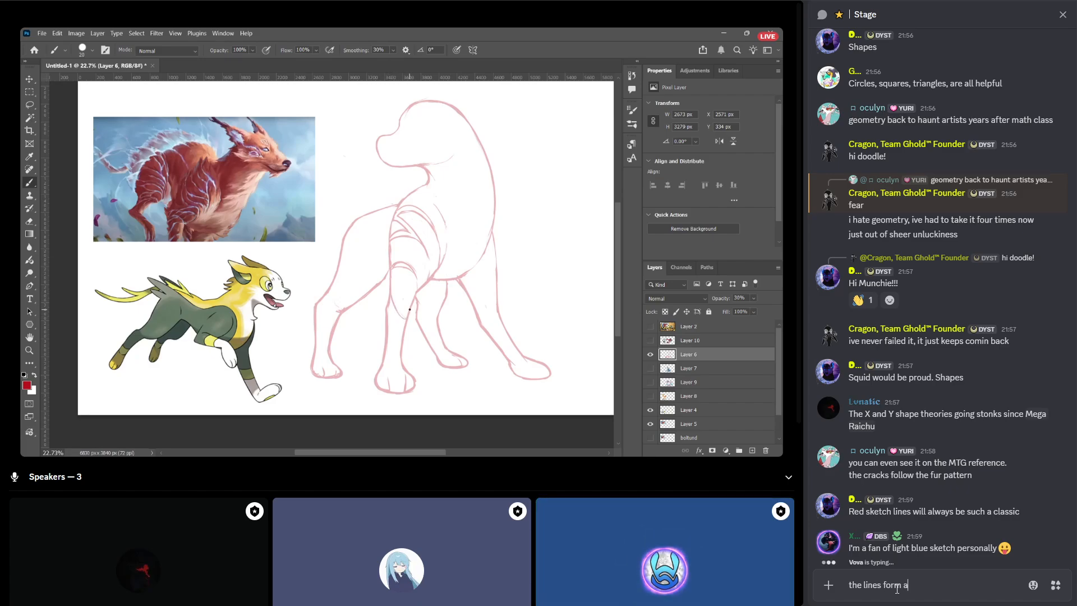
{"action": "key", "text": "ctrl+a"}
{"action": "key", "text": "BackSpace"}
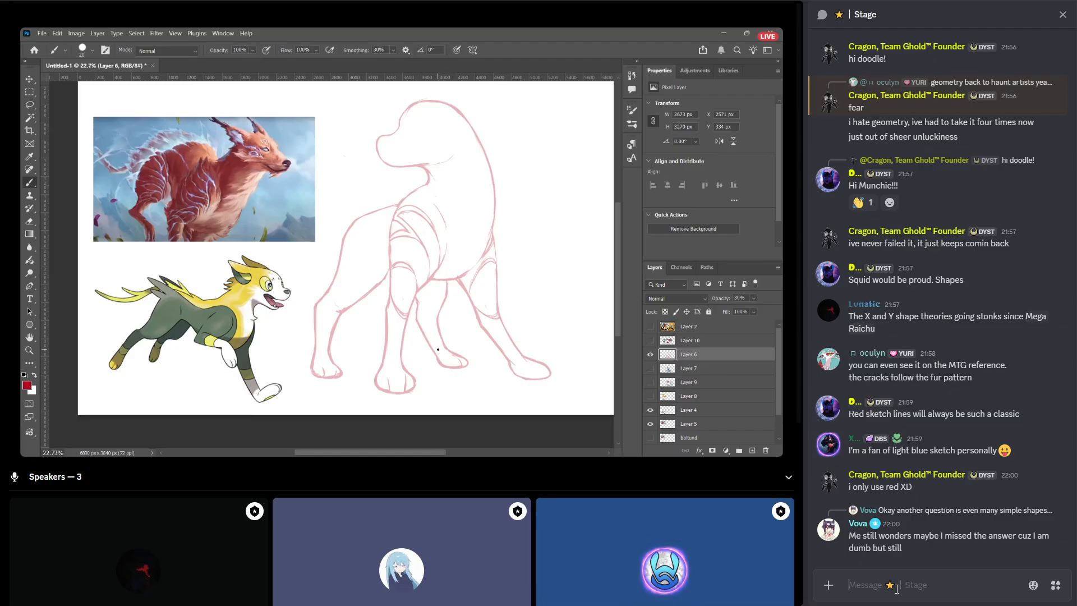
Jump to the original question about many simple shapes from the participant's reply and copy its full text.
{"action": "left_click", "coordinate": [924, 510]}
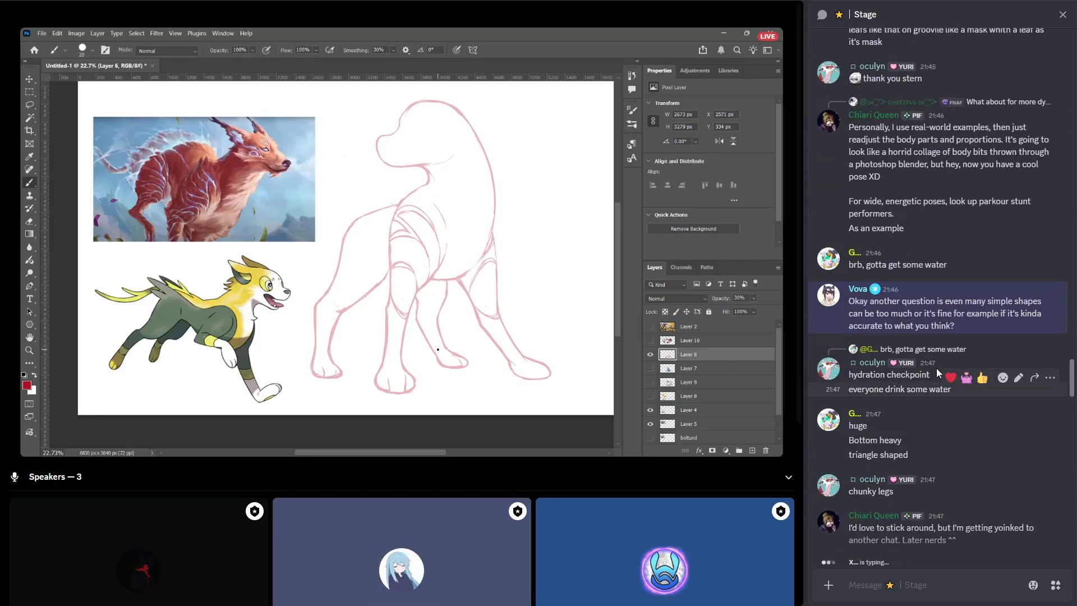
{"action": "left_click_drag", "start_coordinate": [967, 335], "coordinate": [828, 307]}
{"action": "left_click_drag", "start_coordinate": [958, 326], "coordinate": [850, 303]}
{"action": "key", "text": "ctrl+c"}
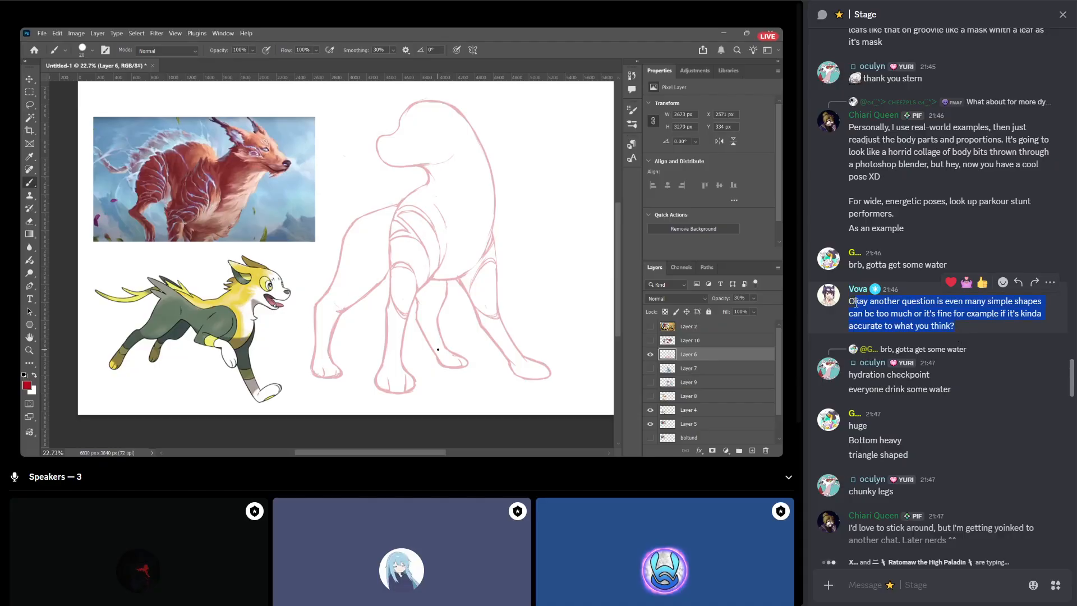
Send the copied question in quotation marks in the Stage chat, with a blank line and "another question" below it.
{"action": "left_click", "coordinate": [922, 584]}
{"action": "type", "text": "\""}
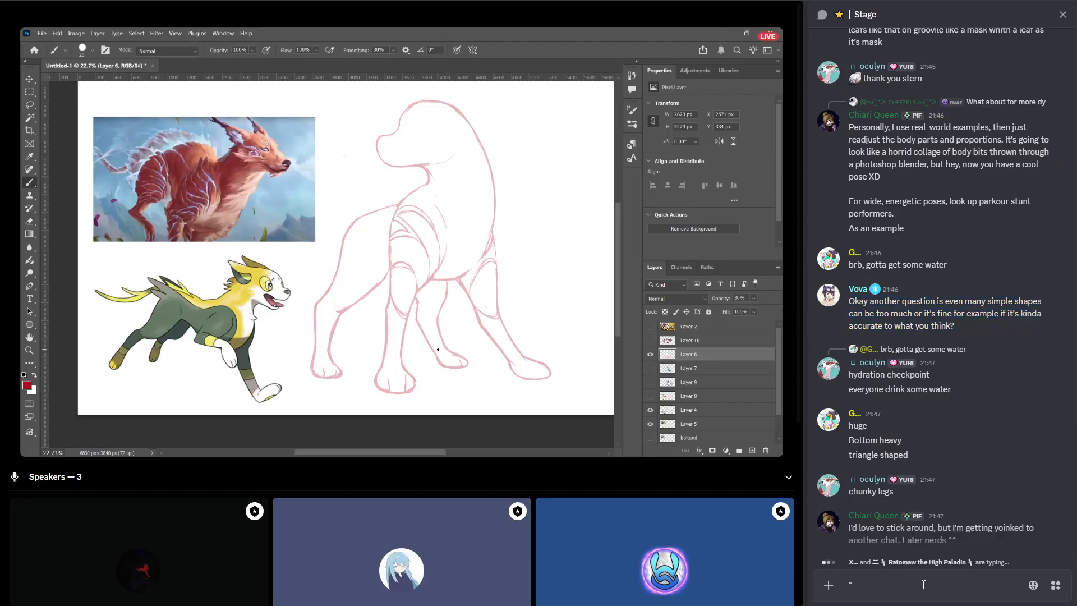
{"action": "key", "text": "ctrl+v"}
{"action": "type", "text": "\""}
{"action": "key", "text": "shift+Return"}
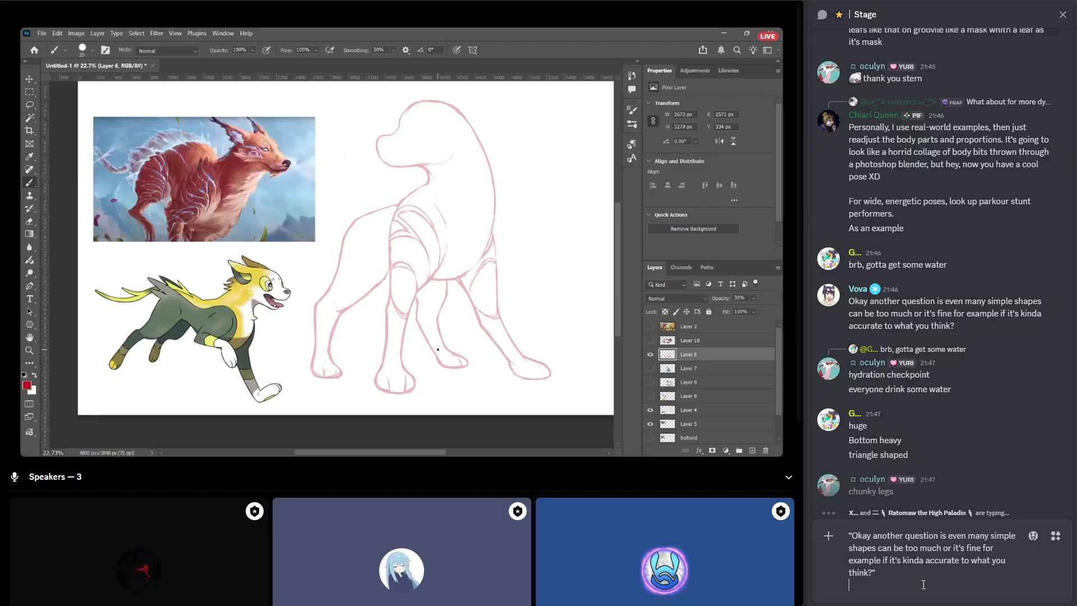
{"action": "key", "text": "shift+Return"}
{"action": "type", "text": "anothe"}
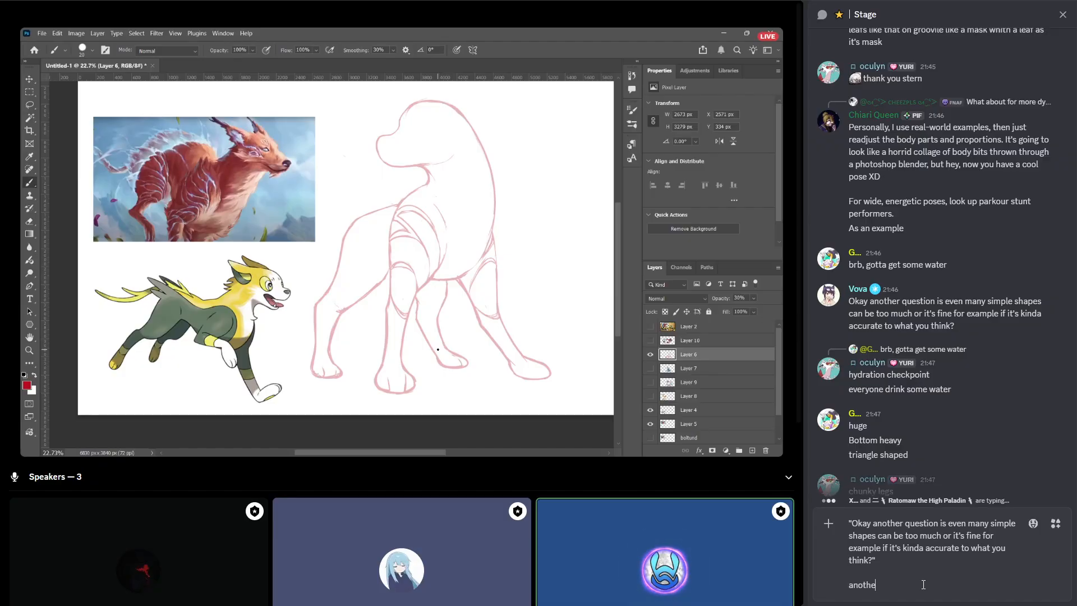
{"action": "type", "text": "r question"}
{"action": "scroll", "coordinate": [923, 426], "scroll_direction": "down", "scroll_amount": 15}
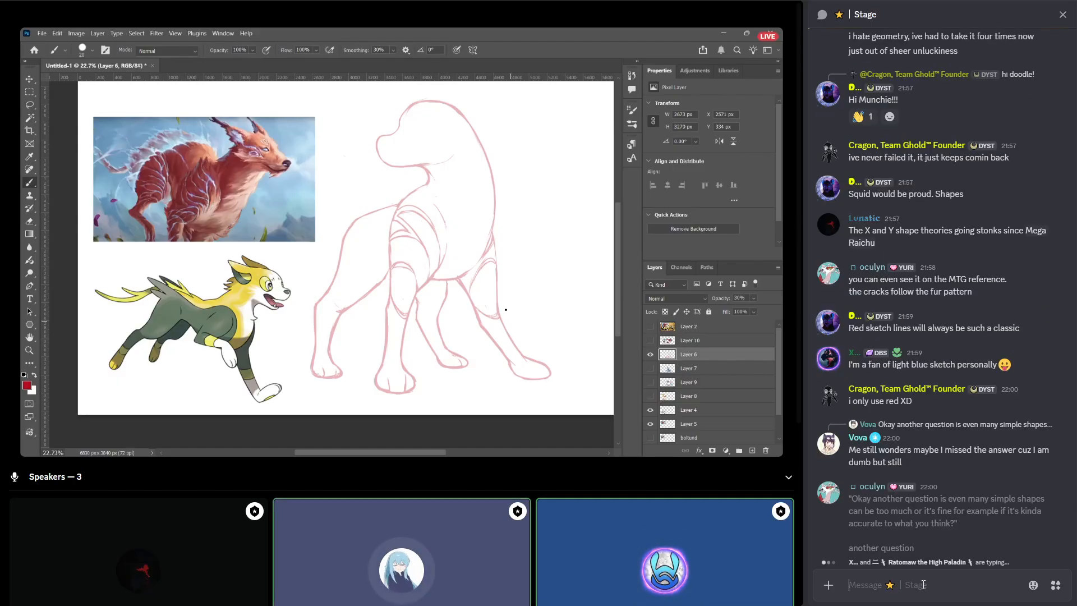
{"action": "key", "text": "Return"}
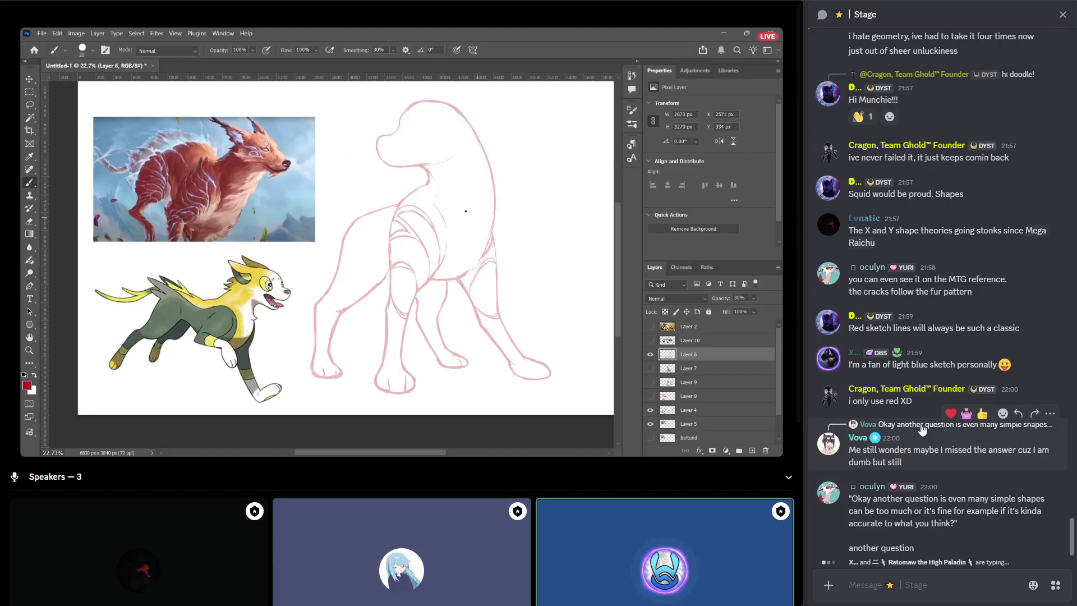
Send the message "i gotchu" in the Stage chat.
{"action": "type", "text": "i gotchu"}
{"action": "key", "text": "Return"}
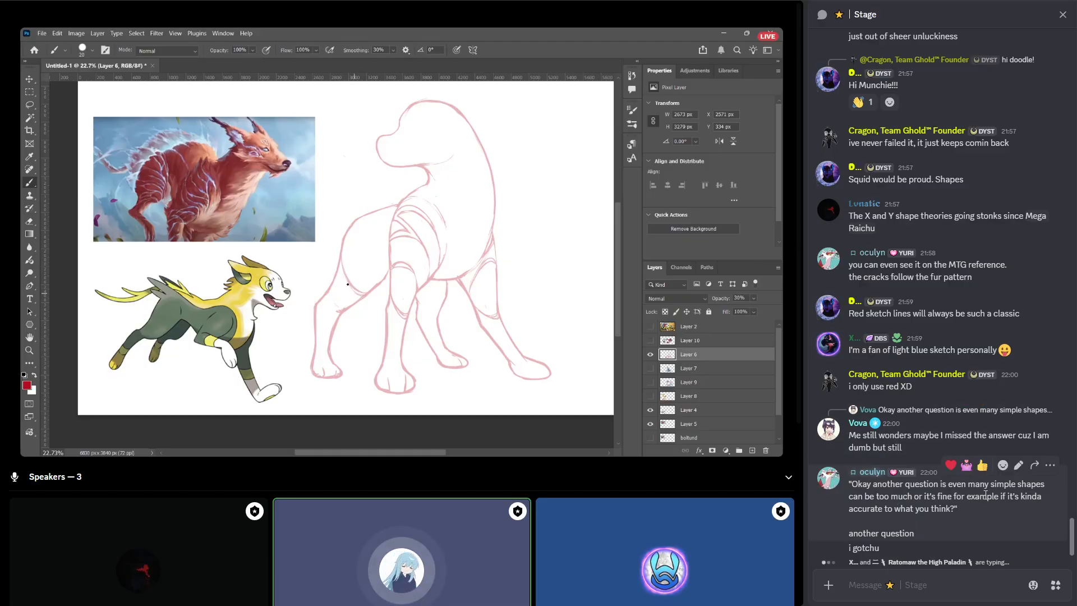
{"action": "left_click_drag", "start_coordinate": [862, 508], "coordinate": [951, 510]}
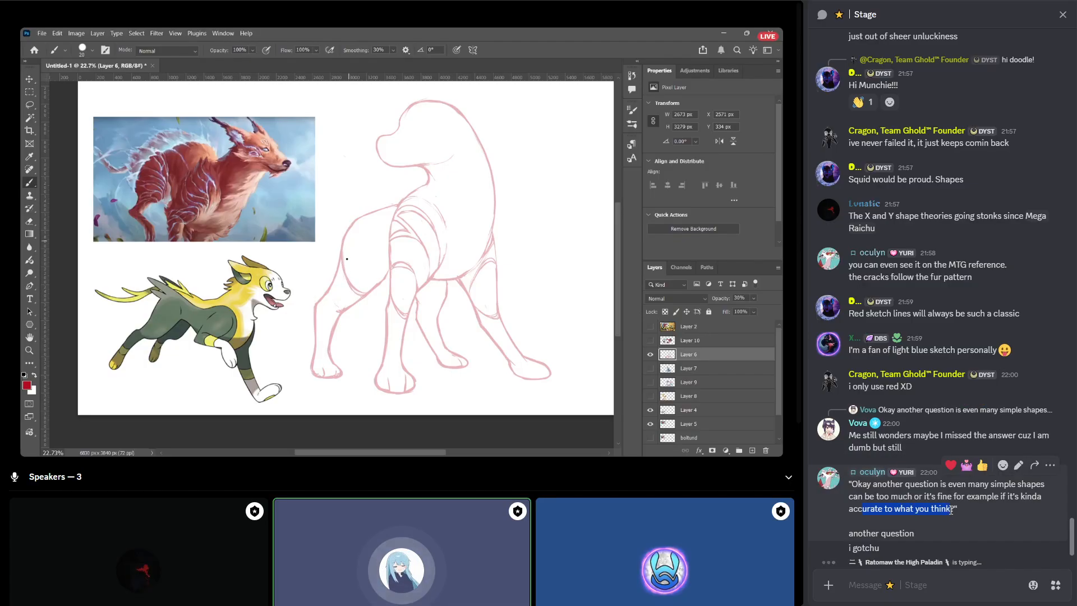
{"action": "left_click_drag", "start_coordinate": [879, 509], "coordinate": [935, 511]}
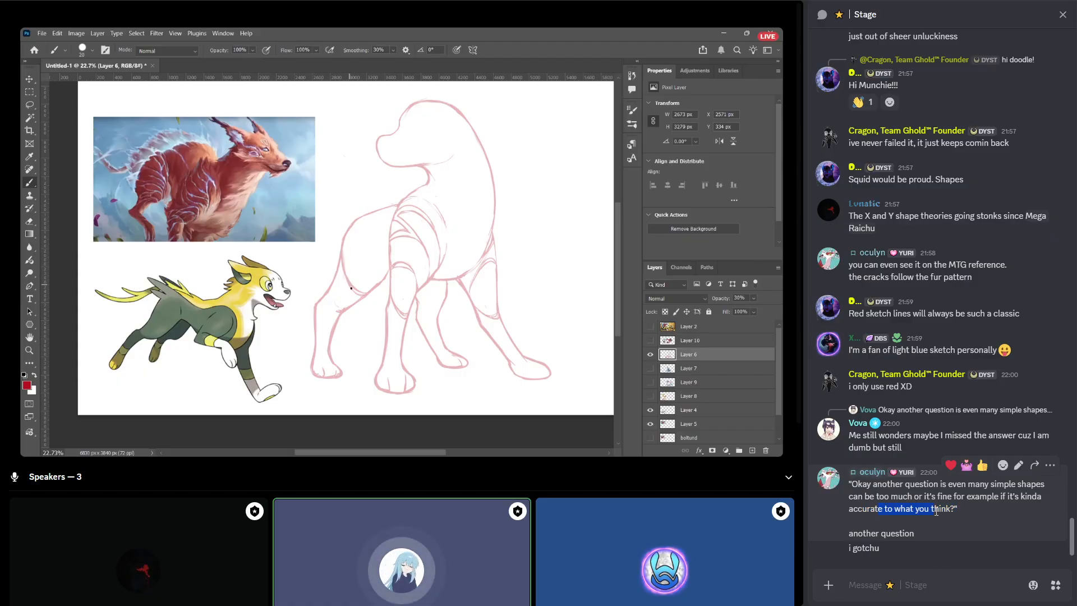
{"action": "left_click", "coordinate": [884, 483]}
{"action": "left_click_drag", "start_coordinate": [853, 485], "coordinate": [915, 494]}
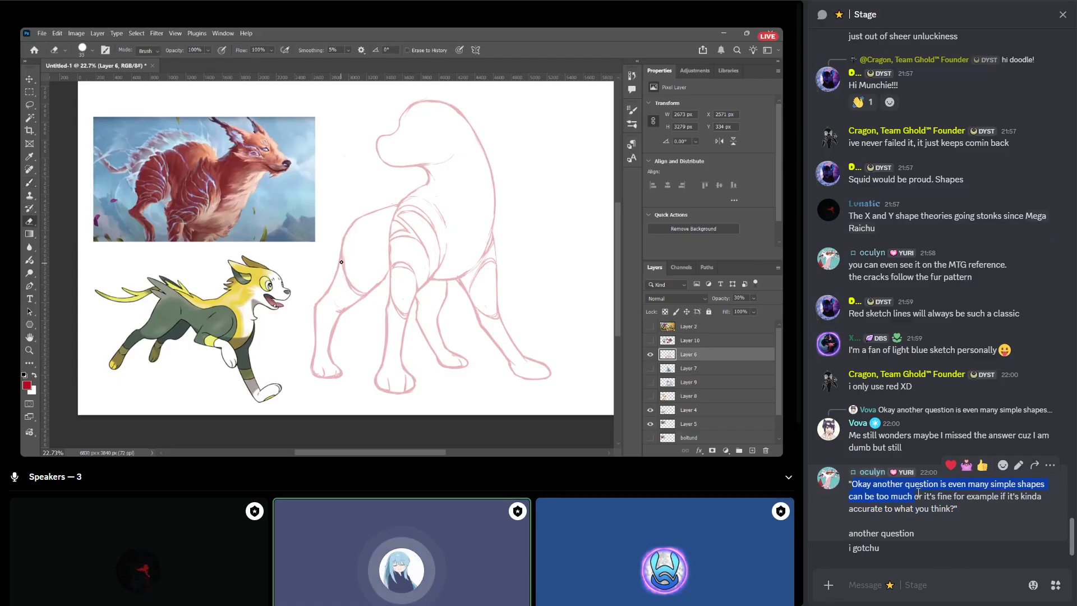
{"action": "left_click", "coordinate": [948, 495]}
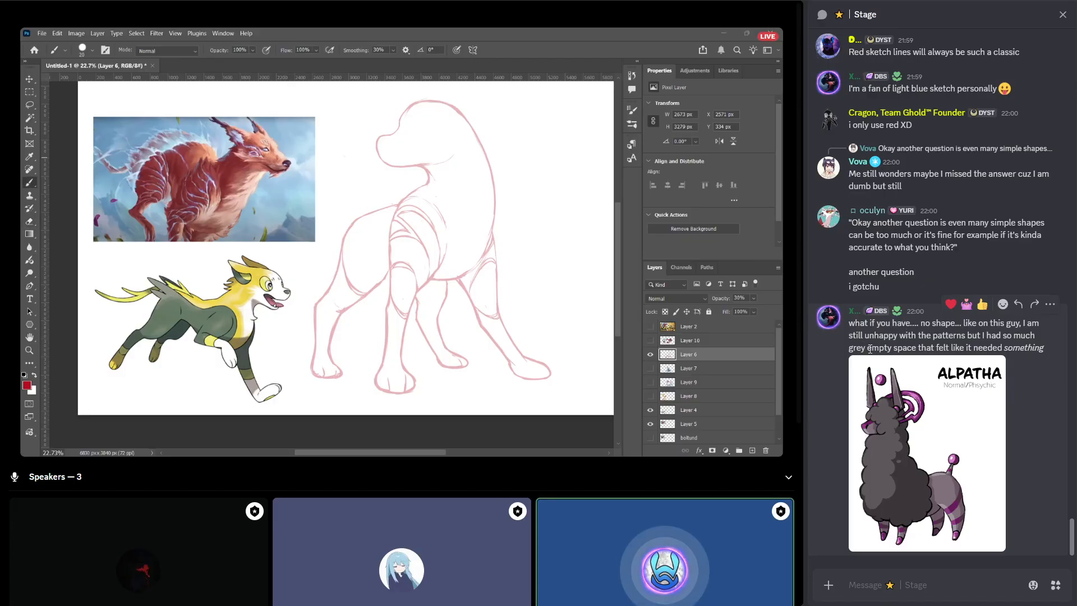
Read the message about the Alpatha design's patterns in the Stage chat and view its attached drawing enlarged.
{"action": "left_click_drag", "start_coordinate": [869, 349], "coordinate": [934, 344]}
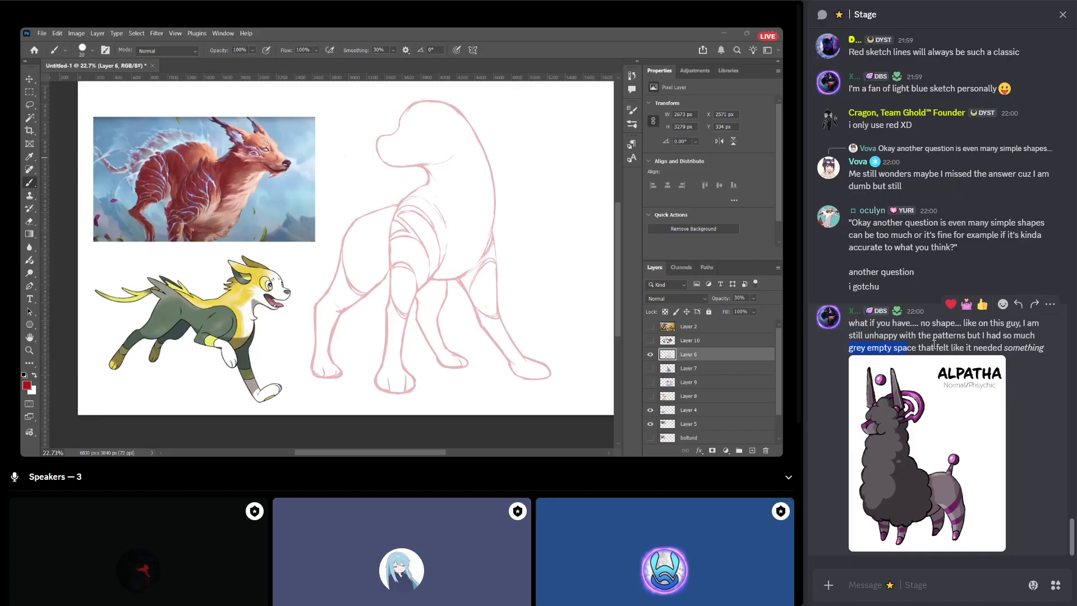
{"action": "left_click", "coordinate": [939, 429]}
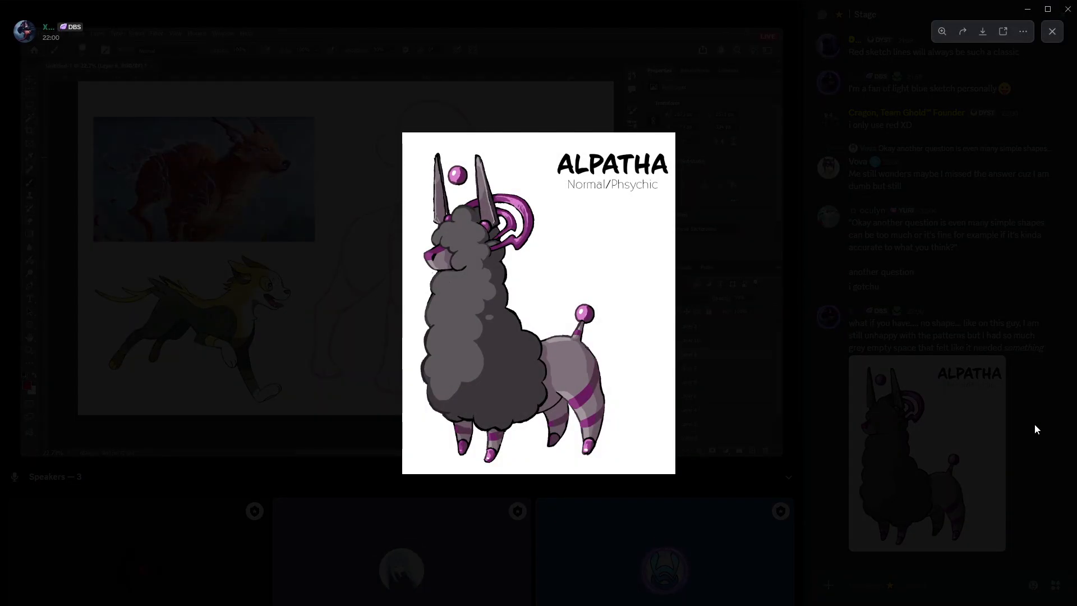
{"action": "left_click", "coordinate": [1035, 428]}
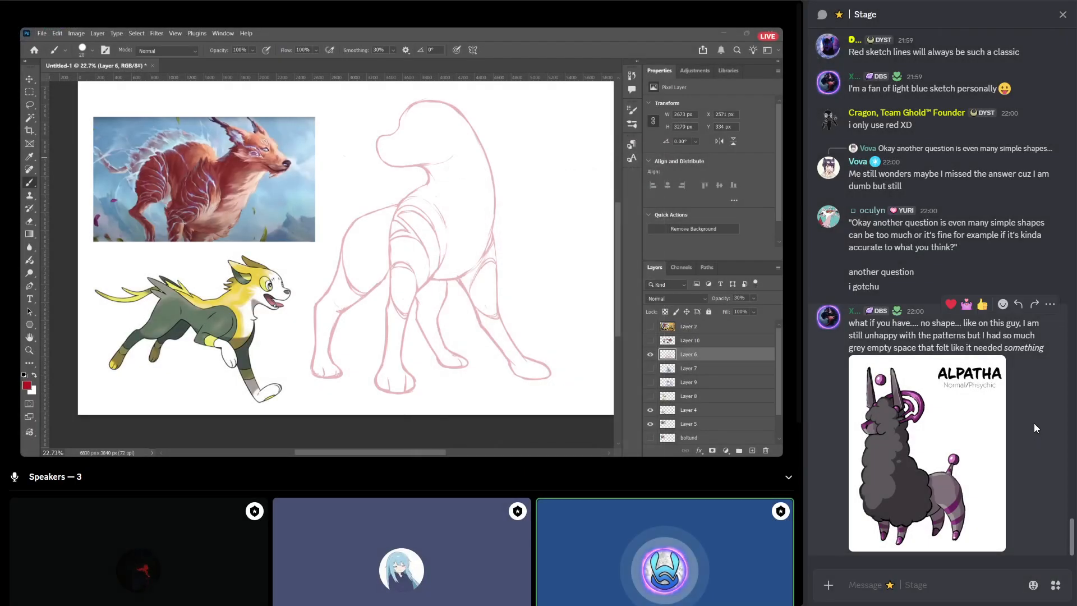
{"action": "left_click", "coordinate": [911, 327]}
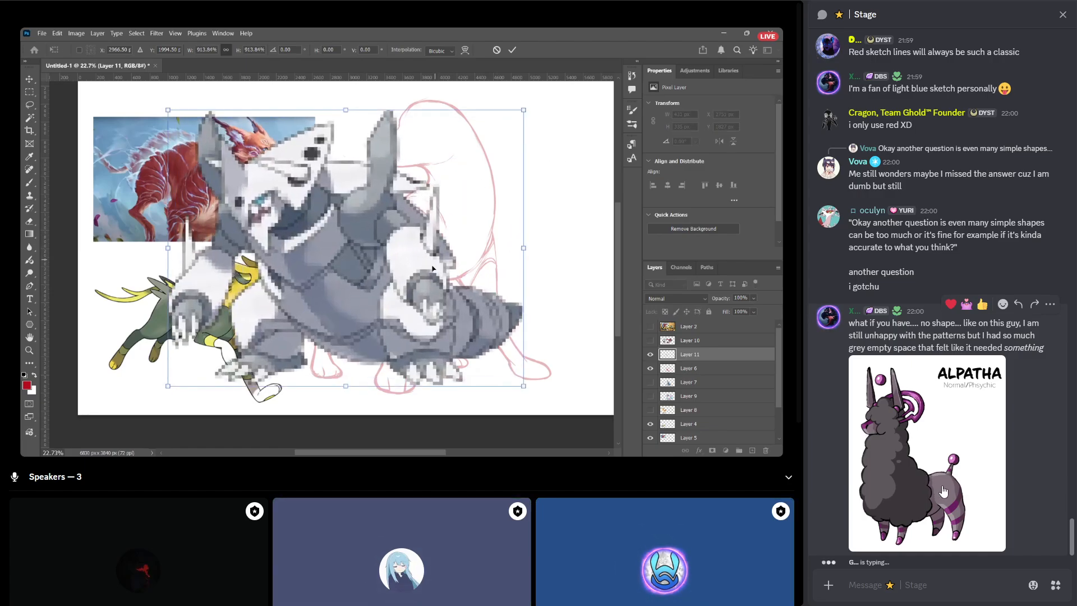
{"action": "type", "text": "b"}
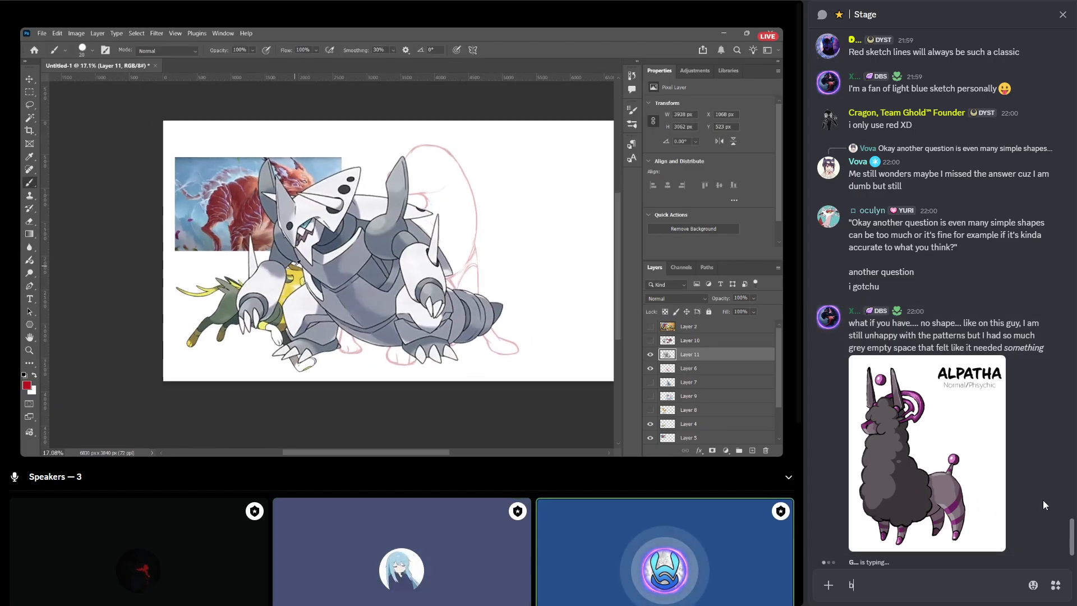
{"action": "type", "text": "ut you are following the g"}
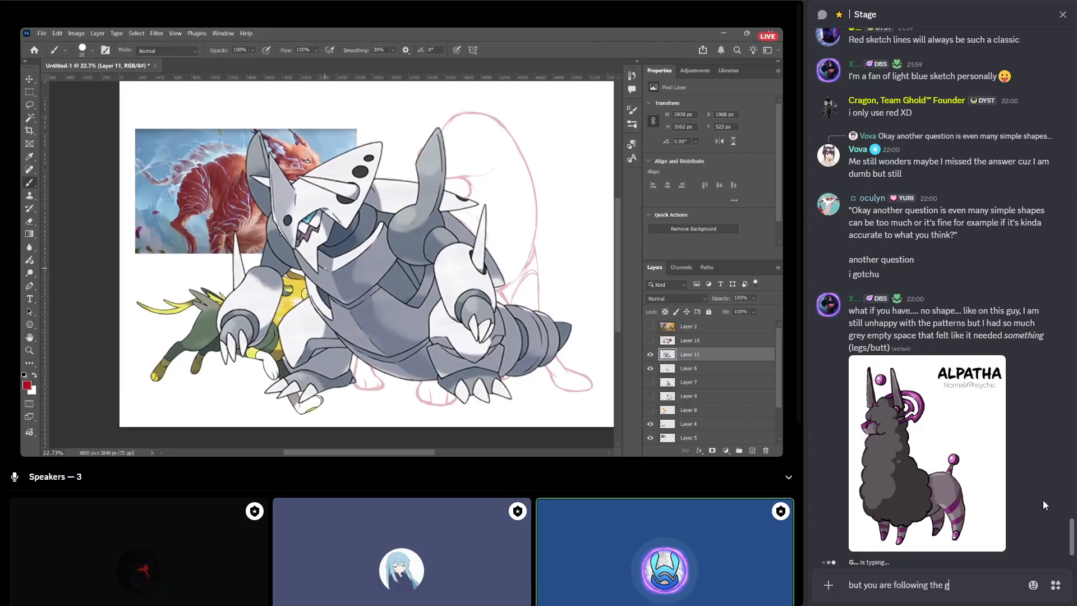
{"action": "key", "text": "BackSpace"}
{"action": "type", "text": "shabe"}
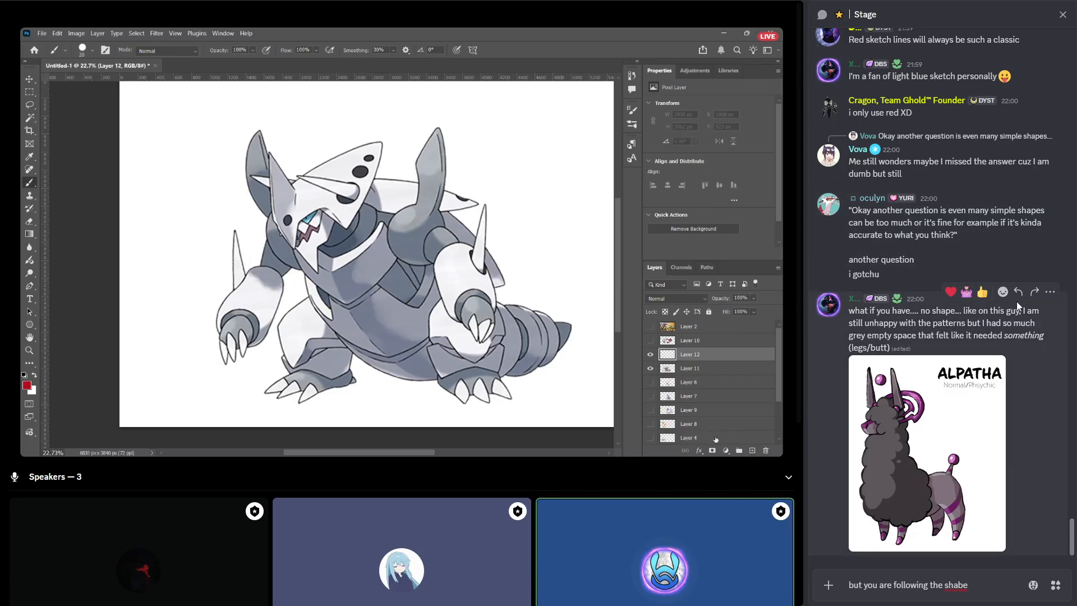
{"action": "left_click", "coordinate": [1017, 294]}
{"action": "key", "text": "BackSpace"}
{"action": "key", "text": "BackSpace"}
{"action": "type", "text": "pe."}
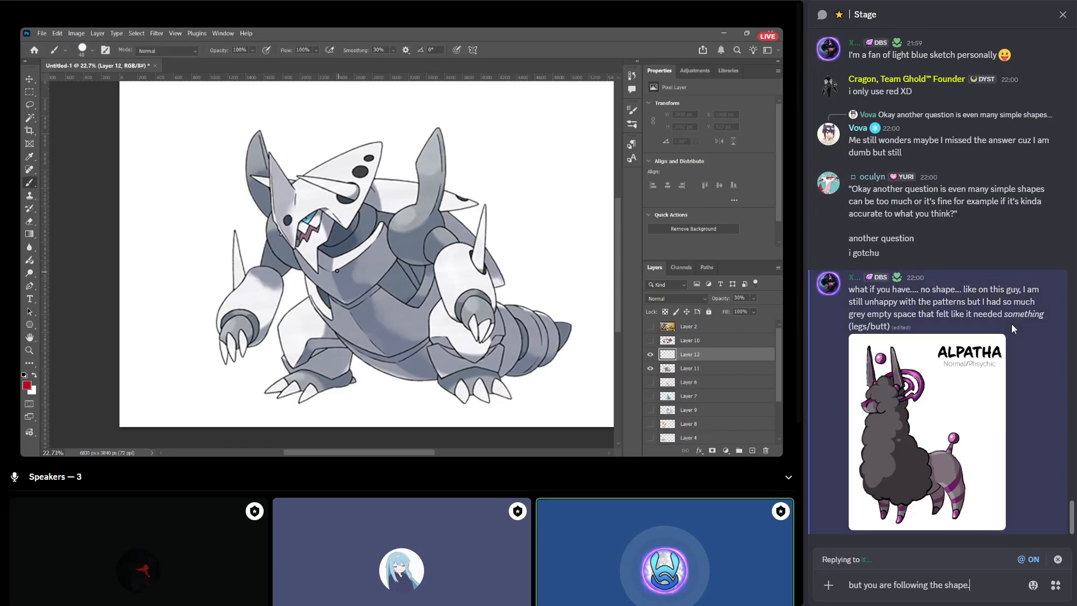
{"action": "key", "text": "shift+Return"}
{"action": "type", "text": "the le"}
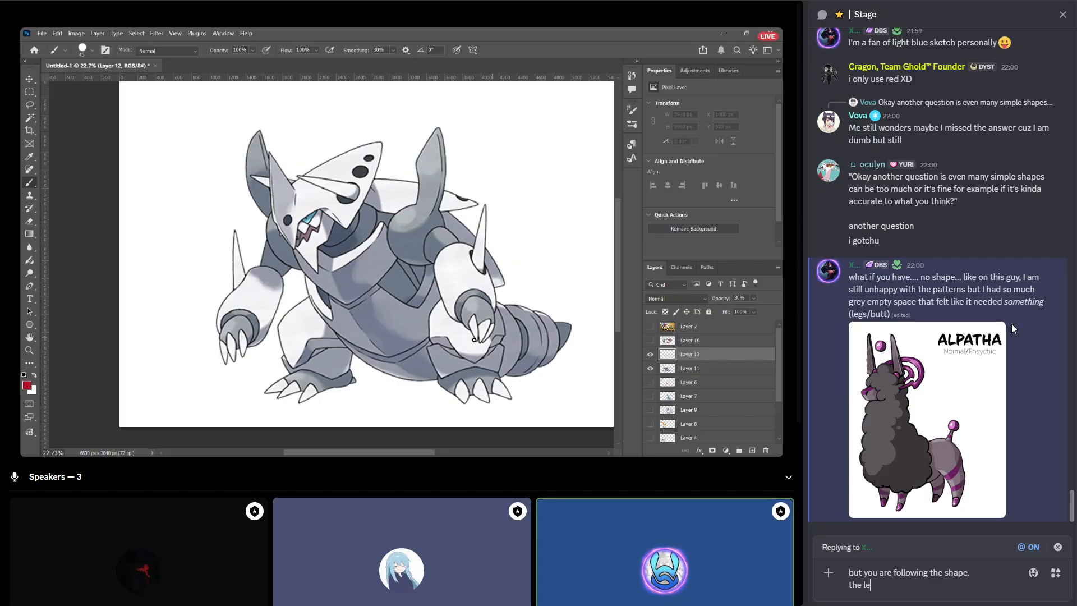
{"action": "type", "text": "ts ar"}
{"action": "key", "text": "BackSpace"}
{"action": "key", "text": "BackSpace"}
{"action": "key", "text": "BackSpace"}
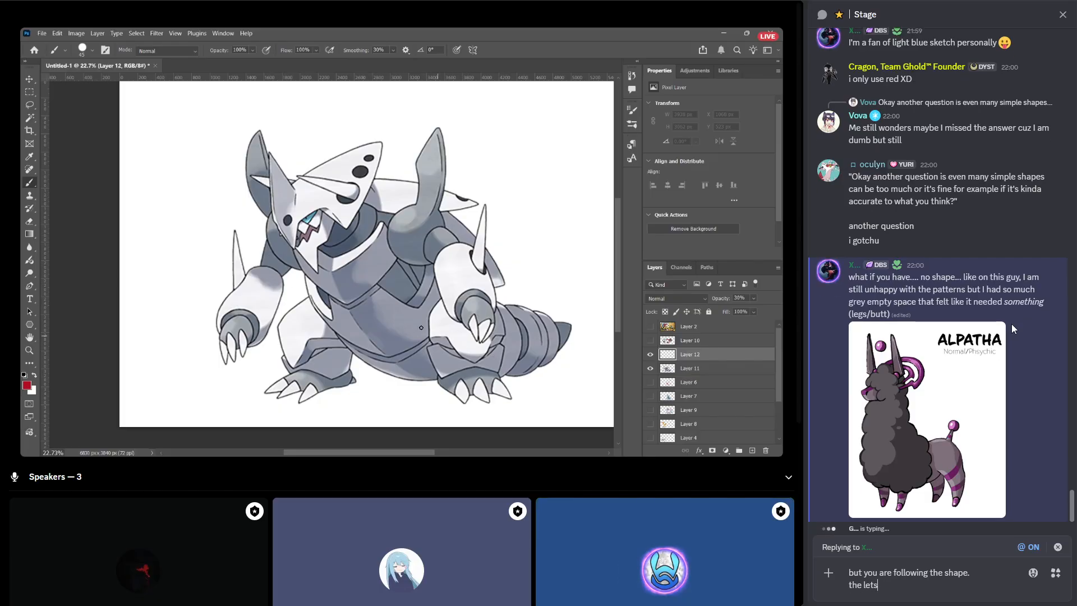
{"action": "key", "text": "ctrl+a"}
{"action": "key", "text": "BackSpace"}
{"action": "key", "text": "Escape"}
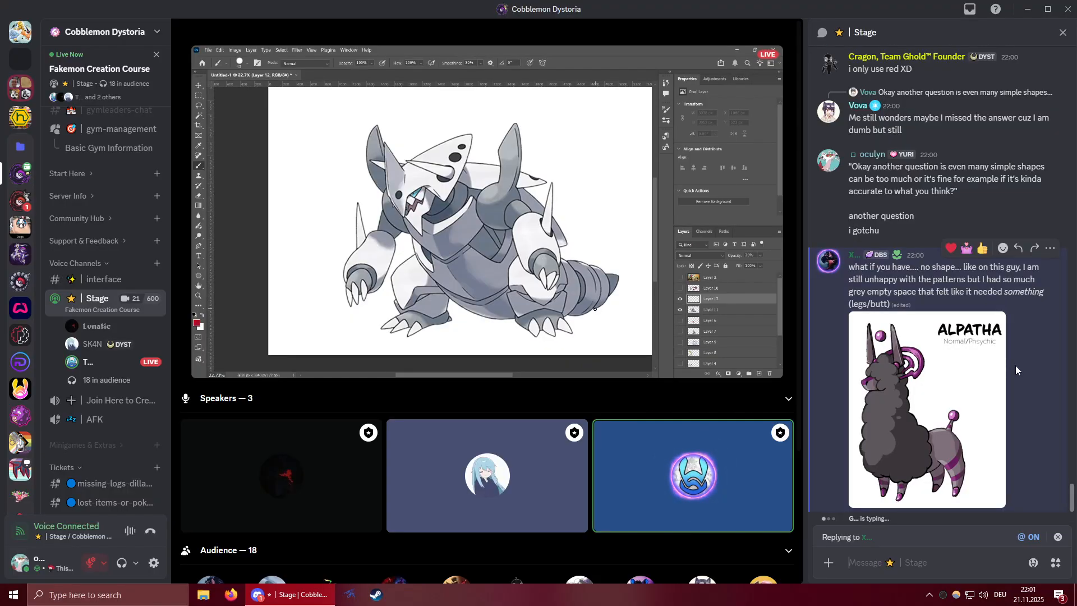
{"action": "left_click", "coordinate": [1058, 538]}
{"action": "left_click", "coordinate": [787, 562]}
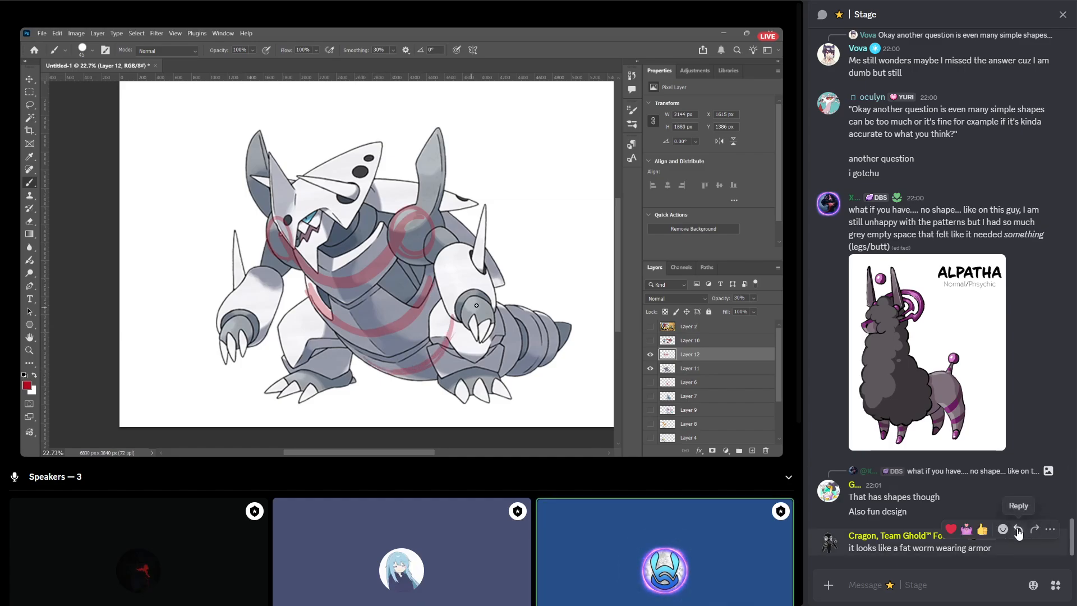
Reply "that's probably what it is" to the "it looks like a fat worm wearing armor" message in the Stage chat.
{"action": "left_click", "coordinate": [1018, 530]}
{"action": "type", "text": "that's"}
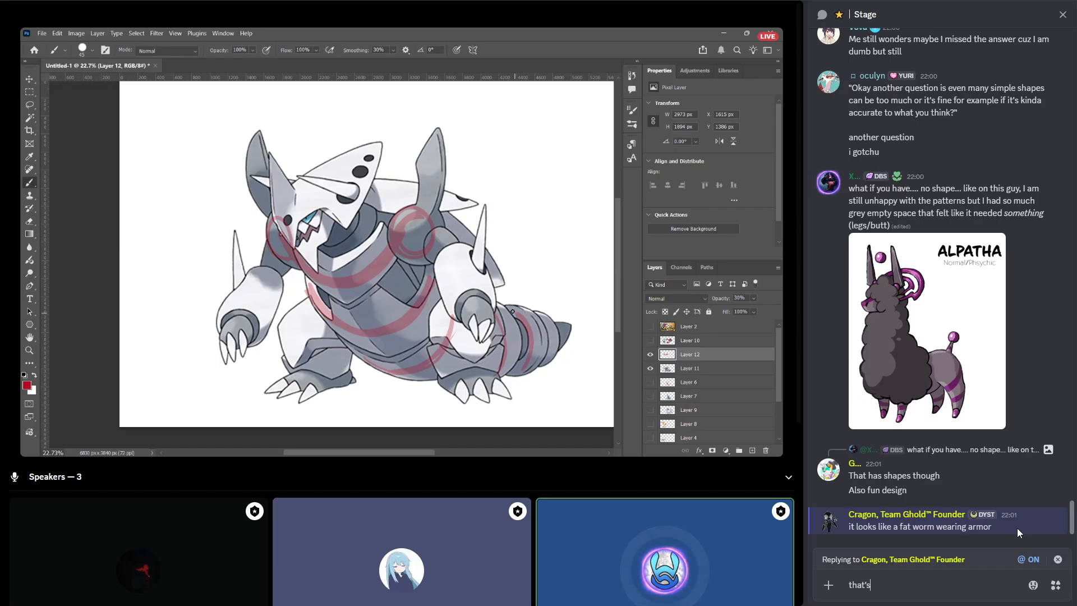
{"action": "type", "text": " probably what "}
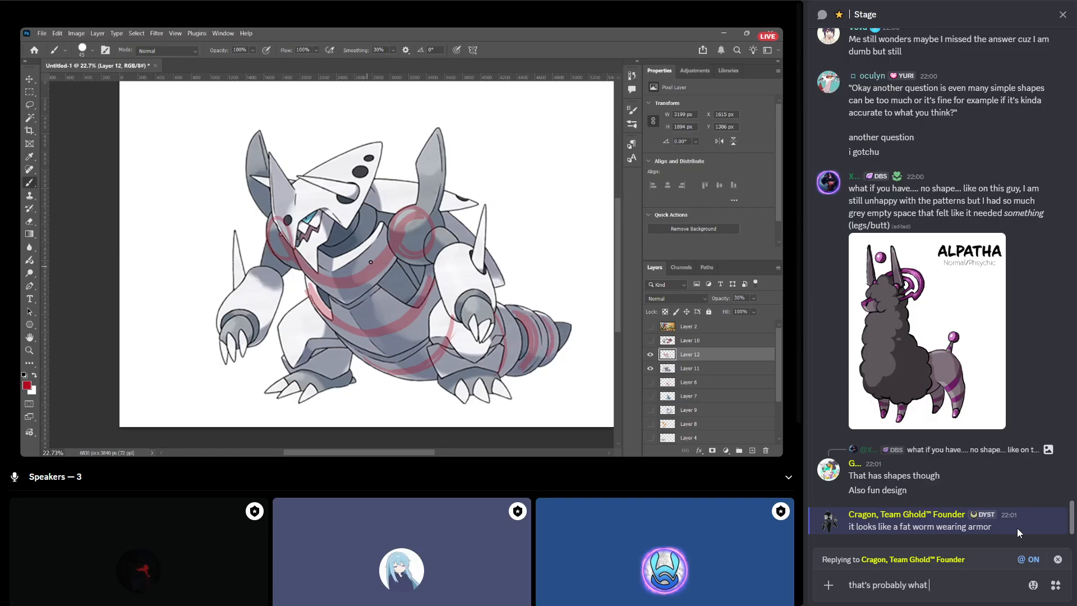
{"action": "type", "text": "it is"}
{"action": "key", "text": "Return"}
{"action": "type", "text": "and w"}
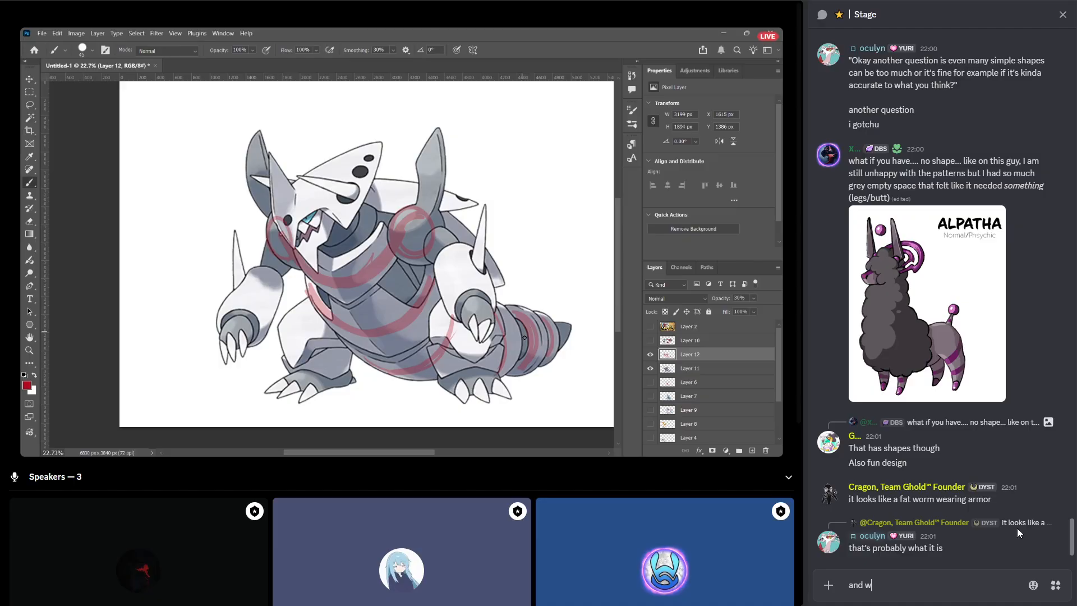
{"action": "type", "text": "e would st"}
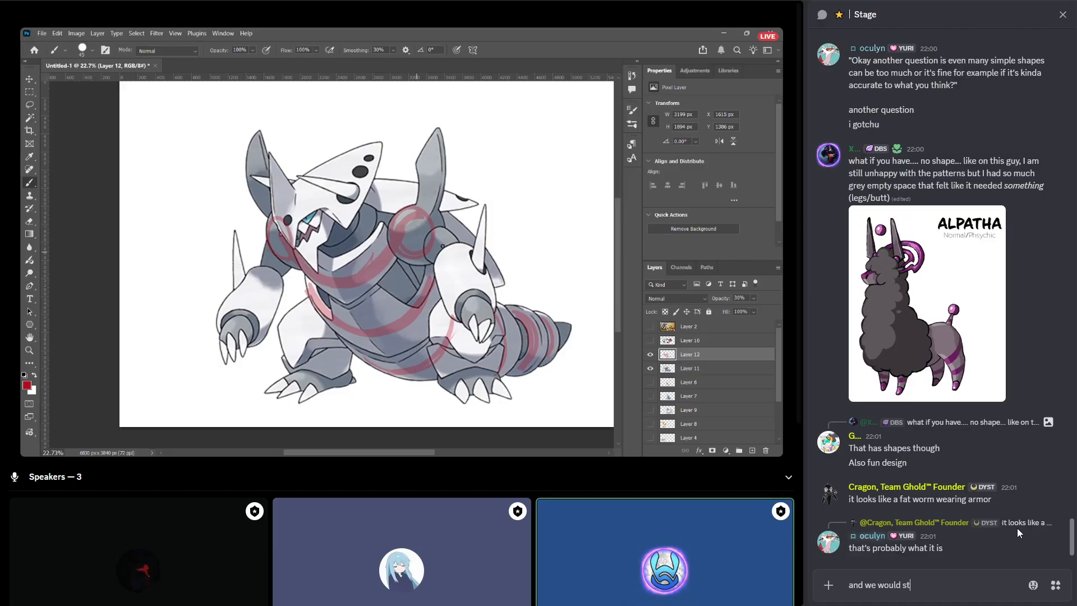
{"action": "key", "text": "BackSpace"}
{"action": "key", "text": "BackSpace"}
{"action": "key", "text": "BackSpace"}
{"action": "key", "text": "BackSpace"}
{"action": "key", "text": "BackSpace"}
{"action": "key", "text": "BackSpace"}
{"action": "key", "text": "BackSpace"}
{"action": "key", "text": "BackSpace"}
{"action": "key", "text": "BackSpace"}
{"action": "key", "text": "BackSpace"}
{"action": "key", "text": "BackSpace"}
{"action": "key", "text": "BackSpace"}
{"action": "key", "text": "BackSpace"}
{"action": "key", "text": "BackSpace"}
{"action": "key", "text": "BackSpace"}
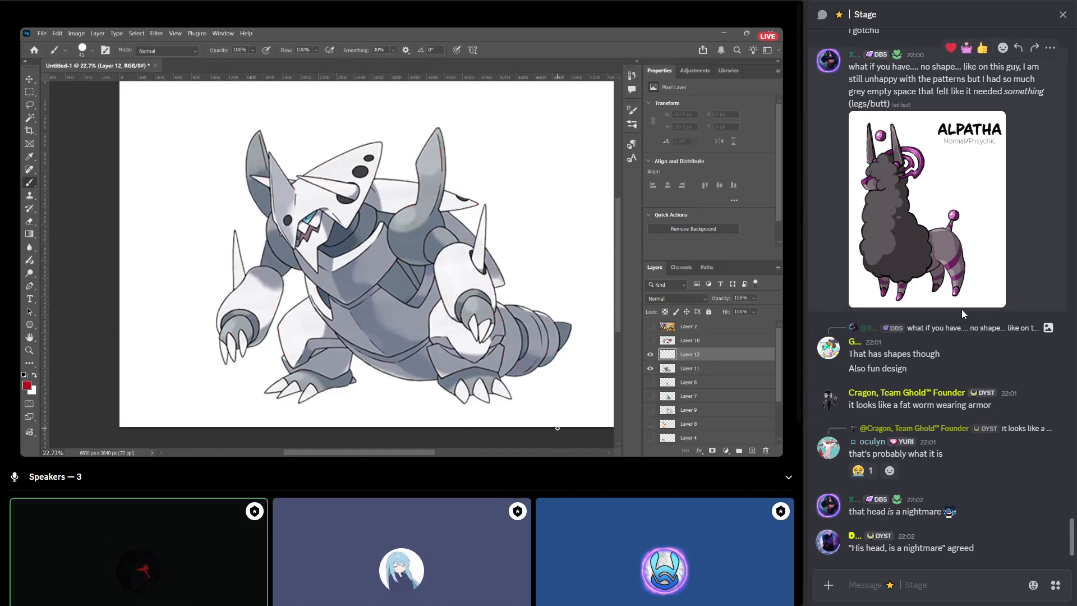
Reread the Alpatha message and its replies in the Stage chat and examine the attached drawing at enlarged size.
{"action": "scroll", "coordinate": [964, 311], "scroll_direction": "up", "scroll_amount": 3}
{"action": "scroll", "coordinate": [889, 241], "scroll_direction": "up", "scroll_amount": 1}
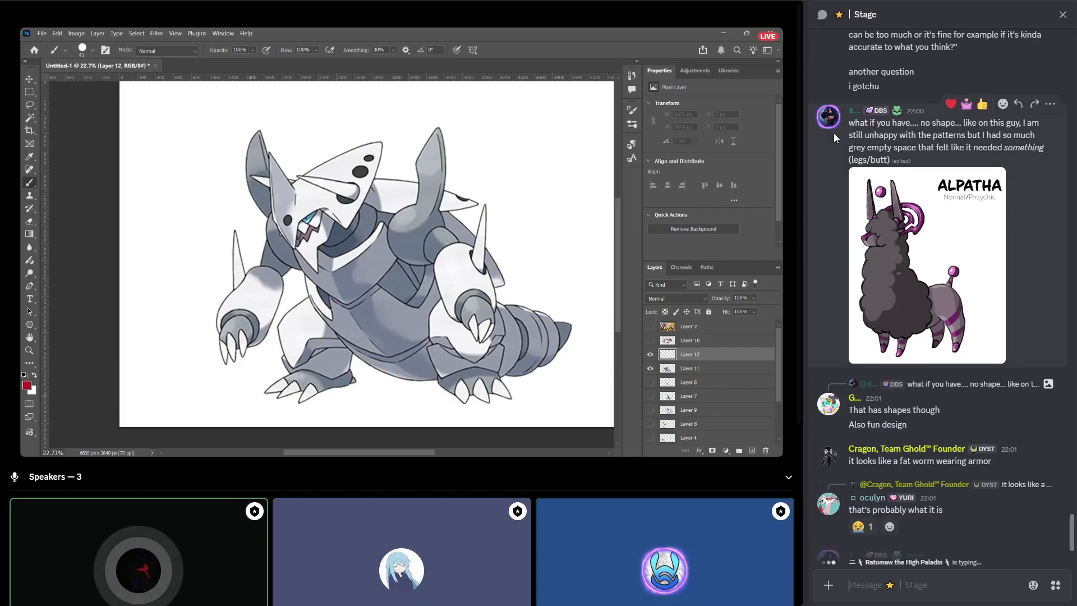
{"action": "left_click", "coordinate": [856, 113]}
{"action": "left_click", "coordinate": [839, 206]}
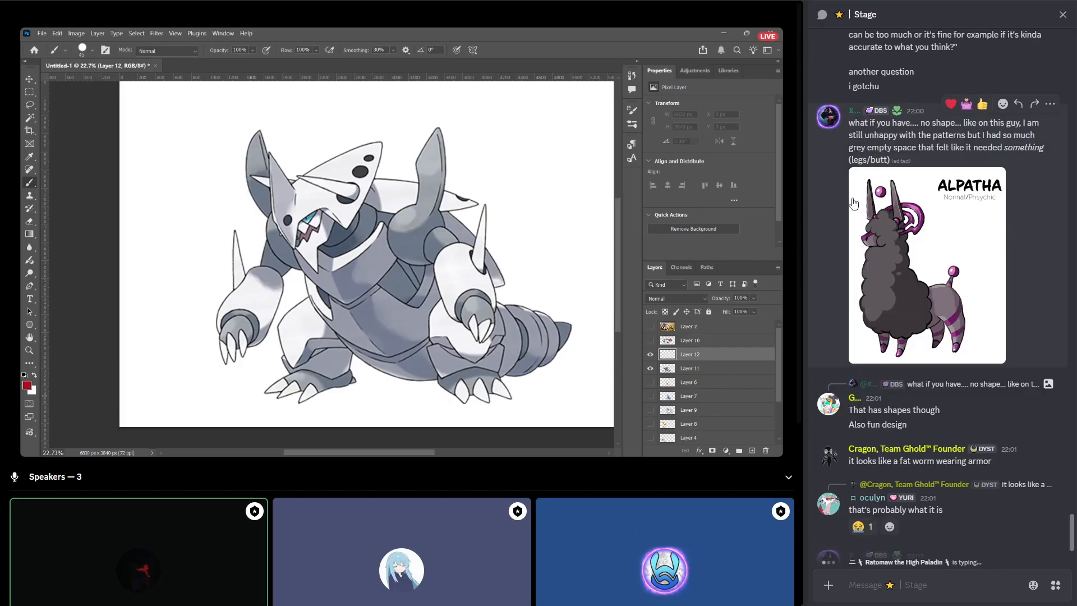
{"action": "scroll", "coordinate": [867, 228], "scroll_direction": "down", "scroll_amount": 1}
{"action": "scroll", "coordinate": [897, 237], "scroll_direction": "up", "scroll_amount": 2}
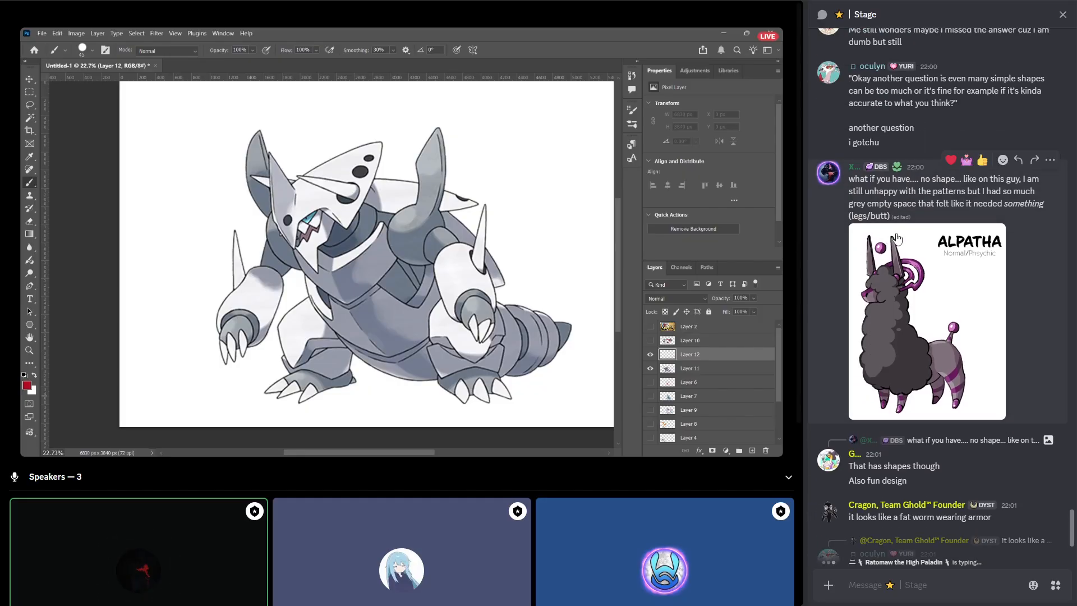
{"action": "scroll", "coordinate": [909, 232], "scroll_direction": "down", "scroll_amount": 2}
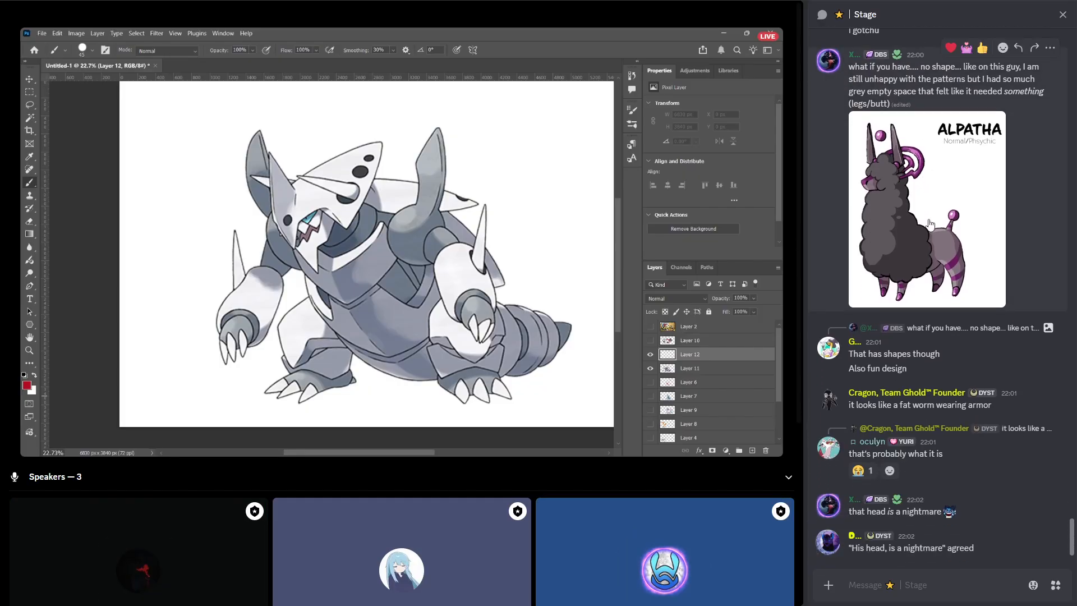
{"action": "left_click", "coordinate": [930, 223]}
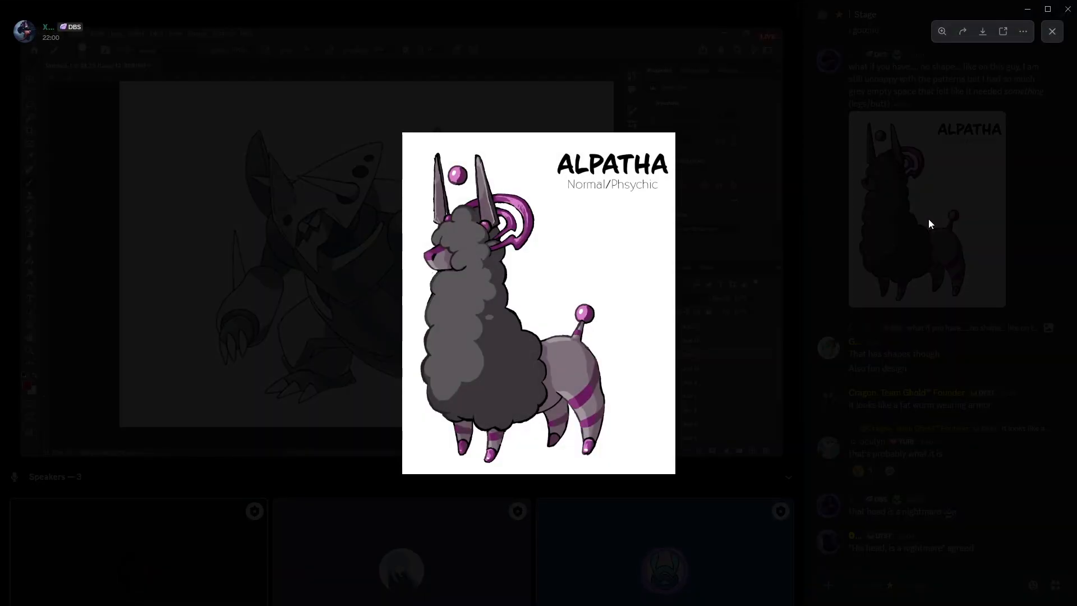
{"action": "scroll", "coordinate": [1010, 236], "scroll_direction": "down", "scroll_amount": 1}
{"action": "left_click", "coordinate": [1013, 235]}
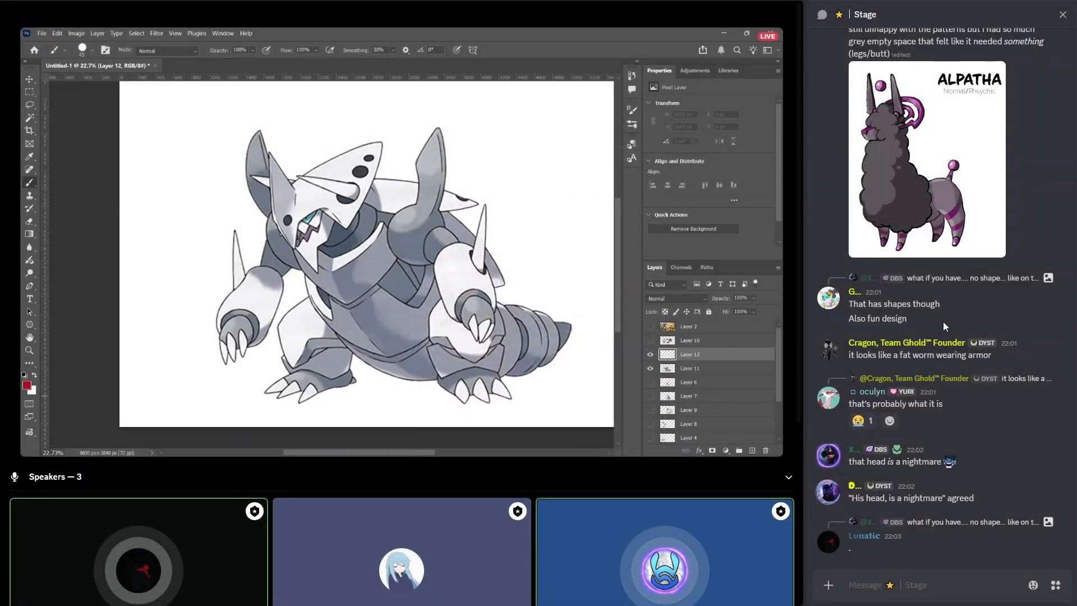
{"action": "left_click", "coordinate": [947, 206]}
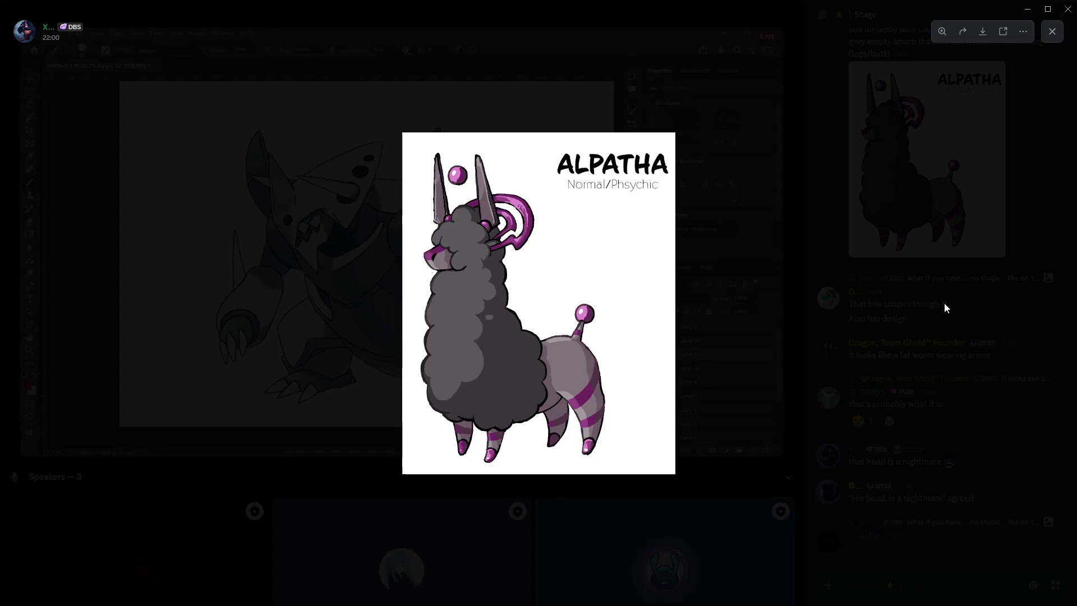
{"action": "key", "text": "Escape"}
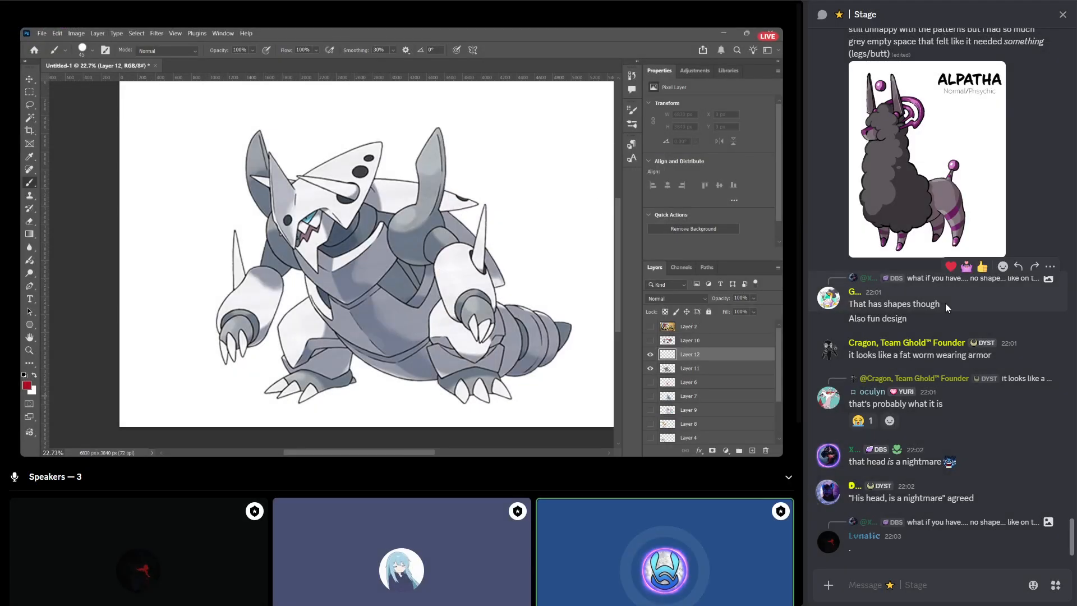
{"action": "left_click", "coordinate": [921, 200]}
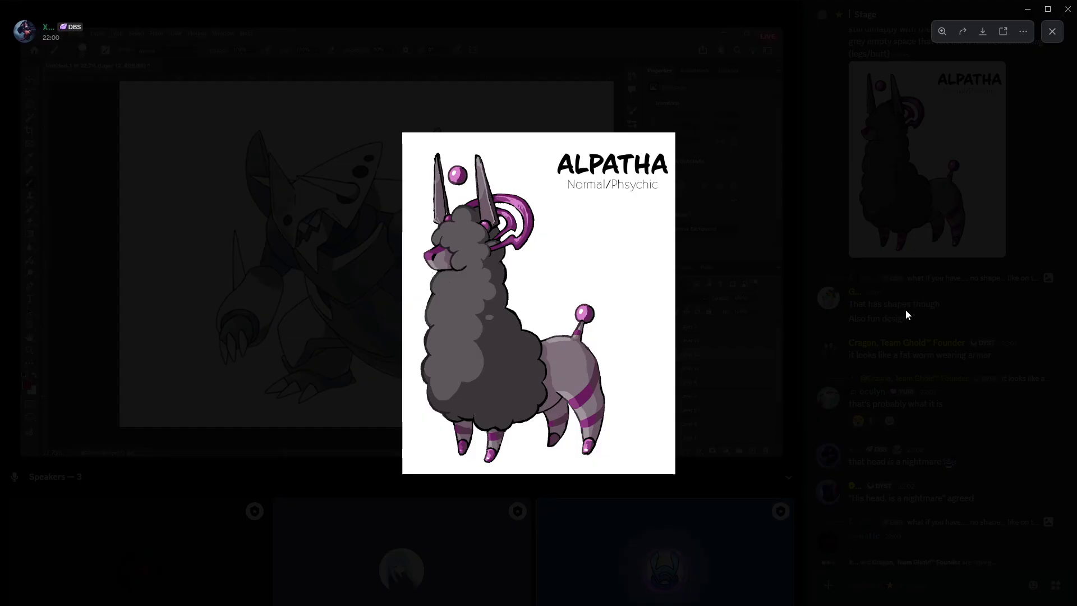
{"action": "left_click", "coordinate": [905, 308]}
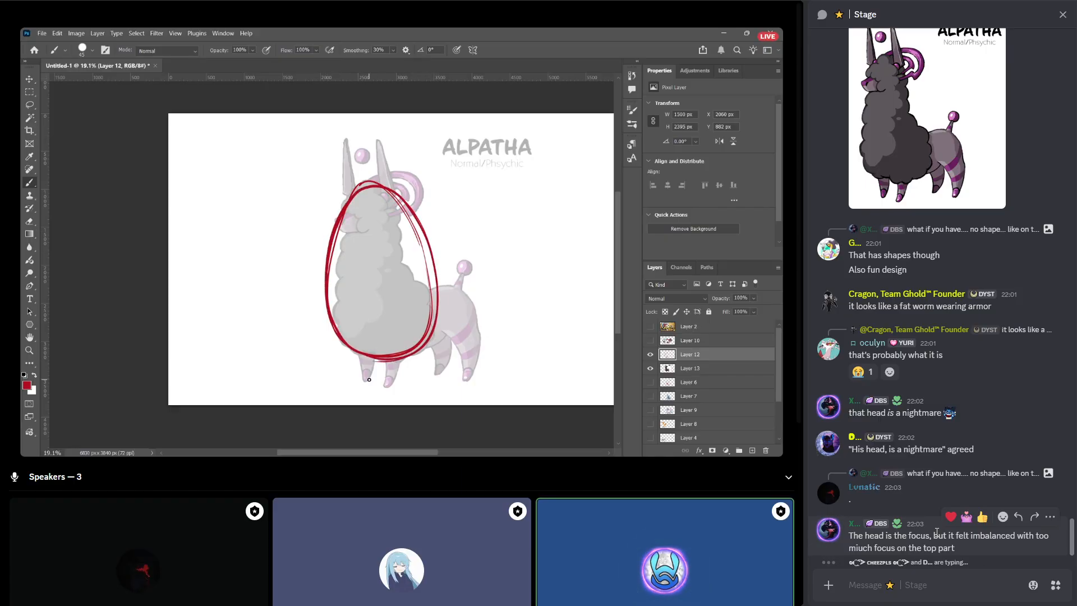
{"action": "scroll", "coordinate": [953, 179], "scroll_direction": "up", "scroll_amount": 2}
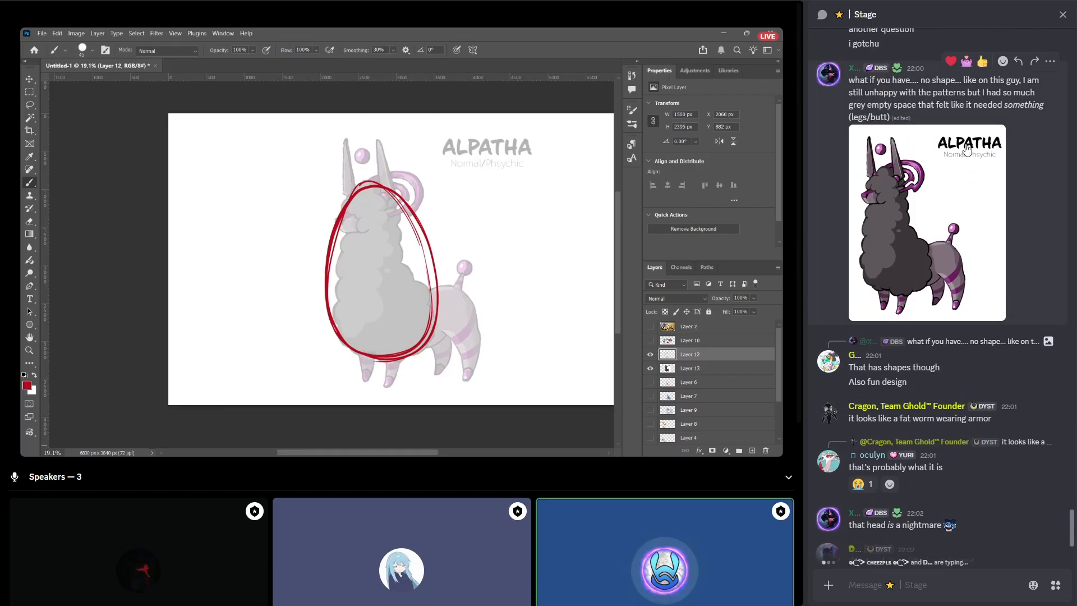
{"action": "left_click", "coordinate": [1018, 61]}
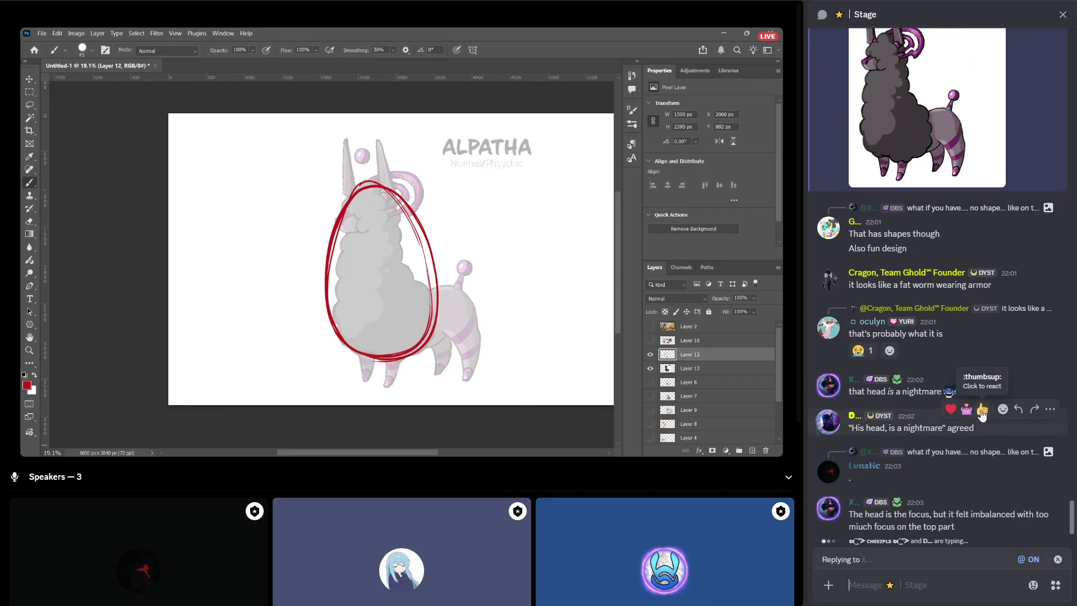
{"action": "type", "text": "w"}
{"action": "key", "text": "BackSpace"}
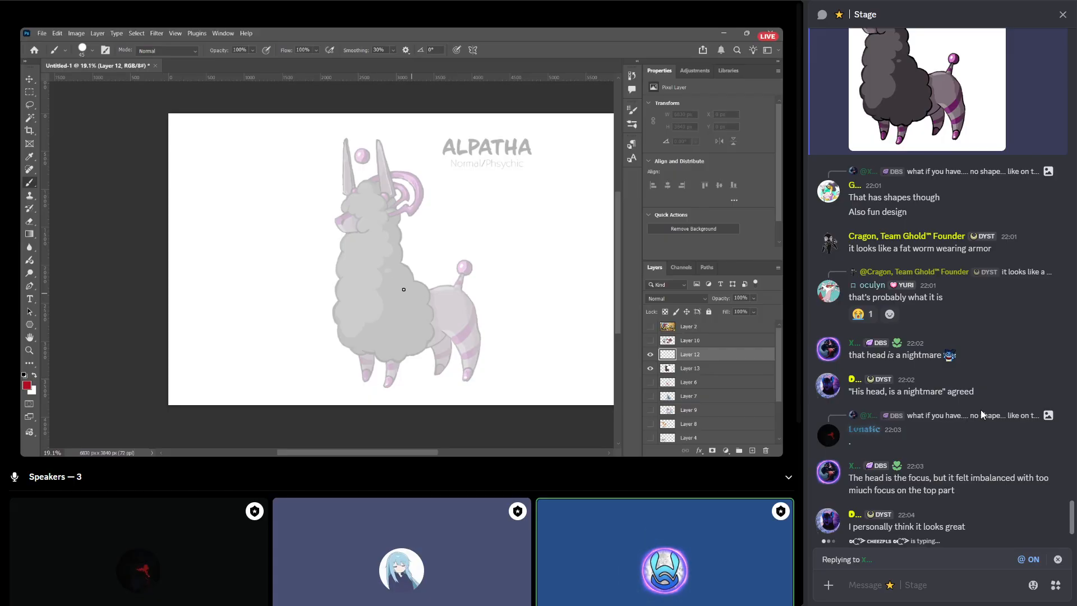
{"action": "type", "text": "i"}
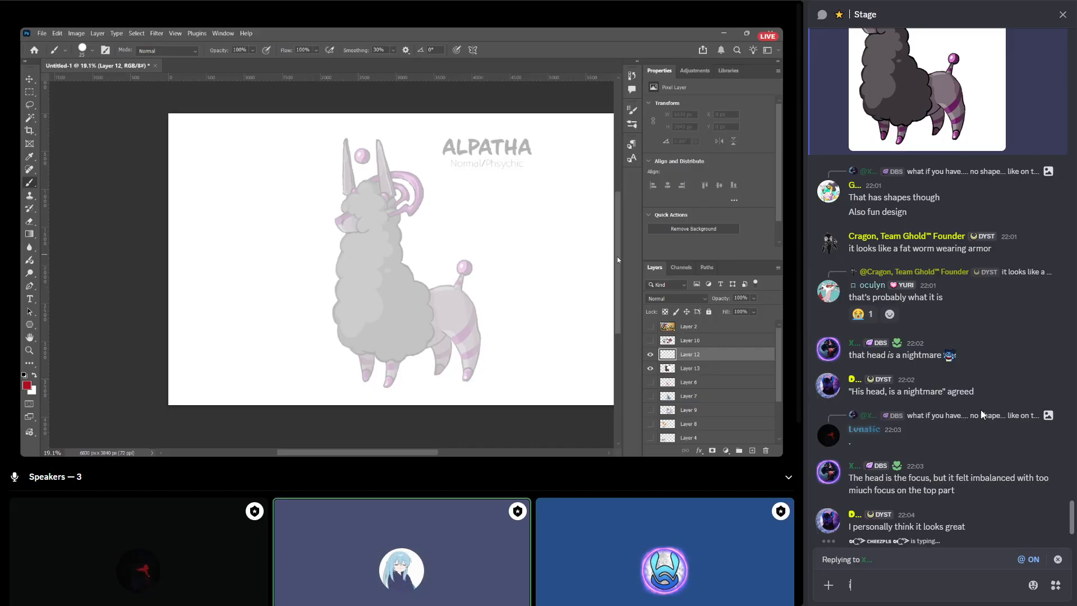
{"action": "type", "text": " think short"}
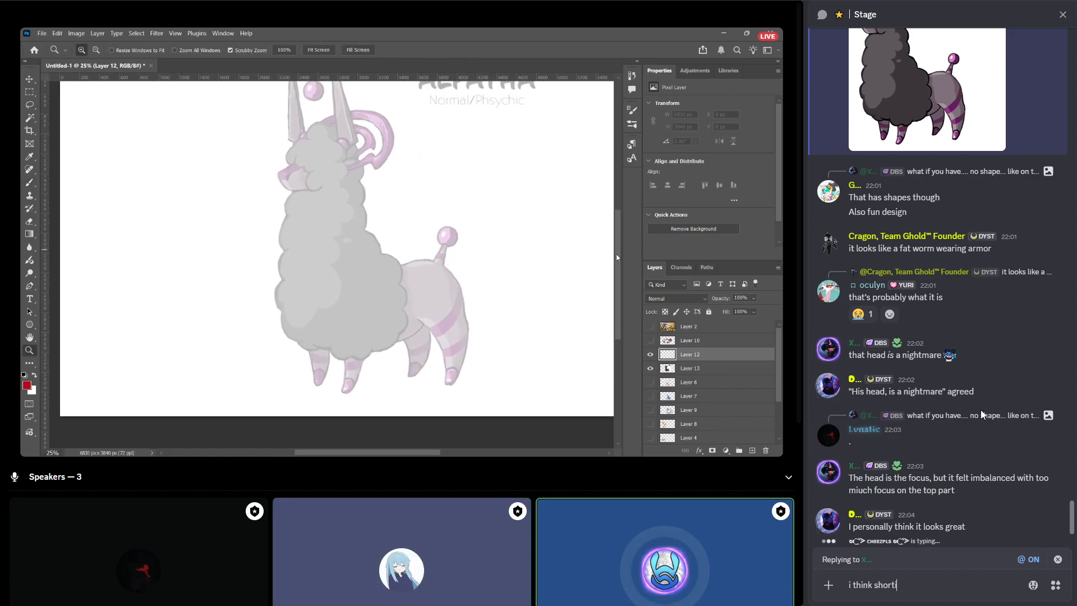
{"action": "type", "text": "ening the legs"}
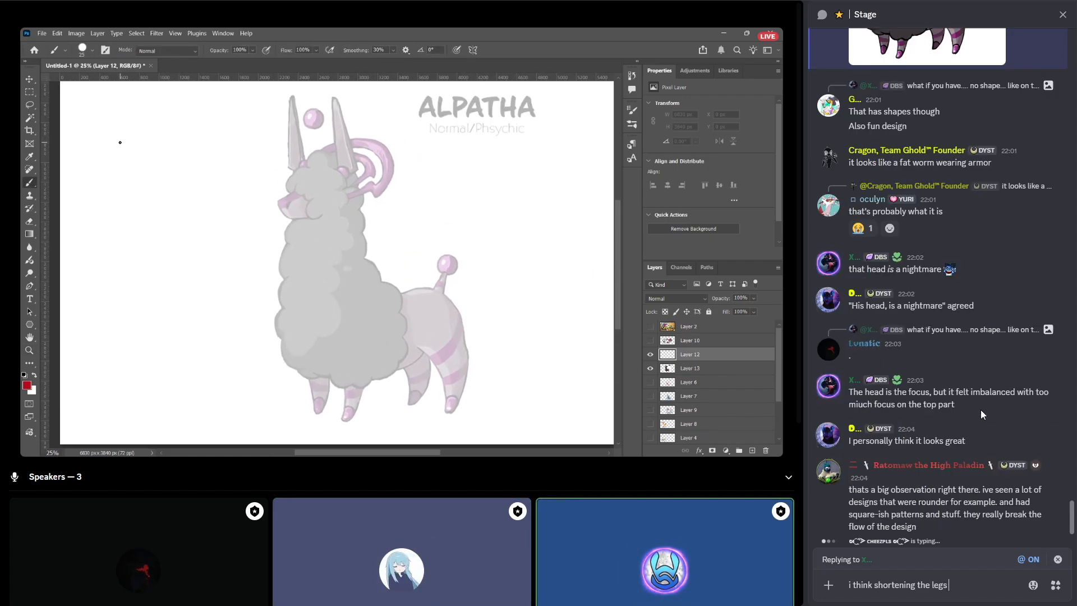
{"action": "type", "text": " could actua"}
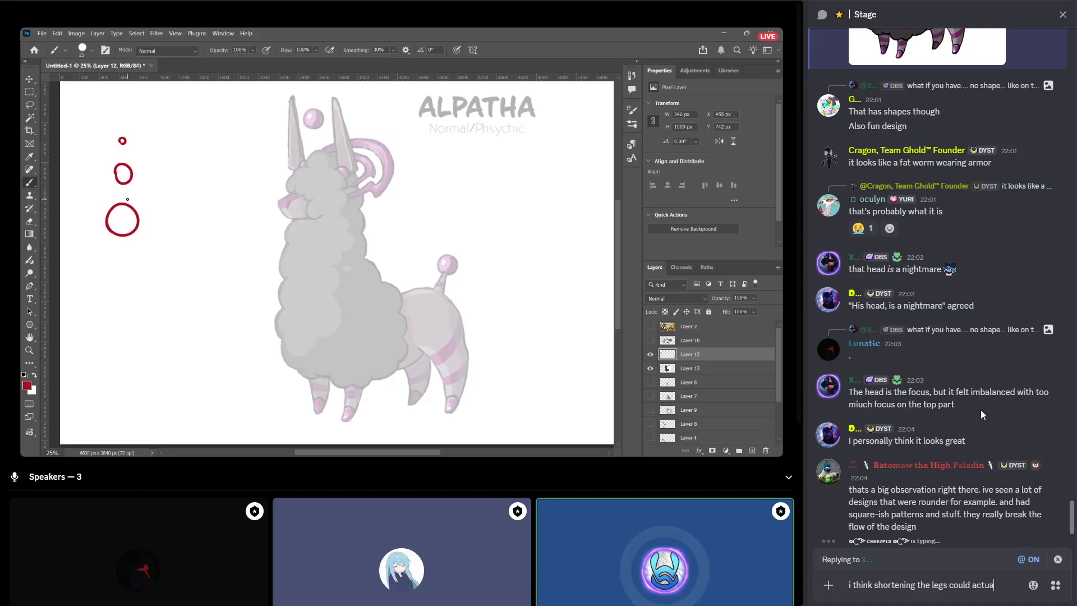
{"action": "type", "text": "lly make it"}
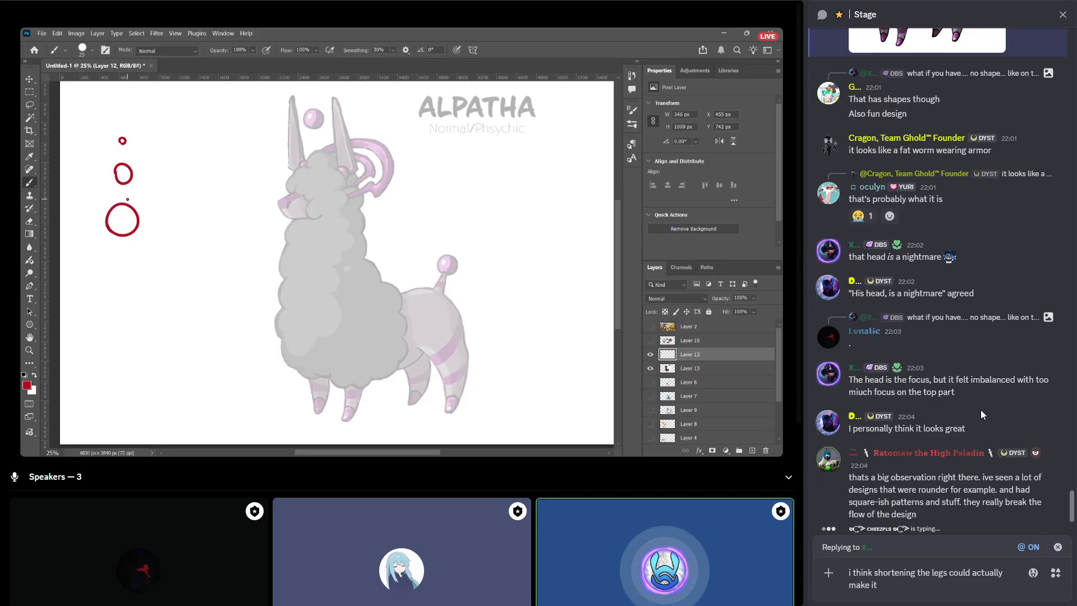
{"action": "key", "text": "ctrl+a"}
{"action": "key", "text": "BackSpace"}
{"action": "key", "text": "Escape"}
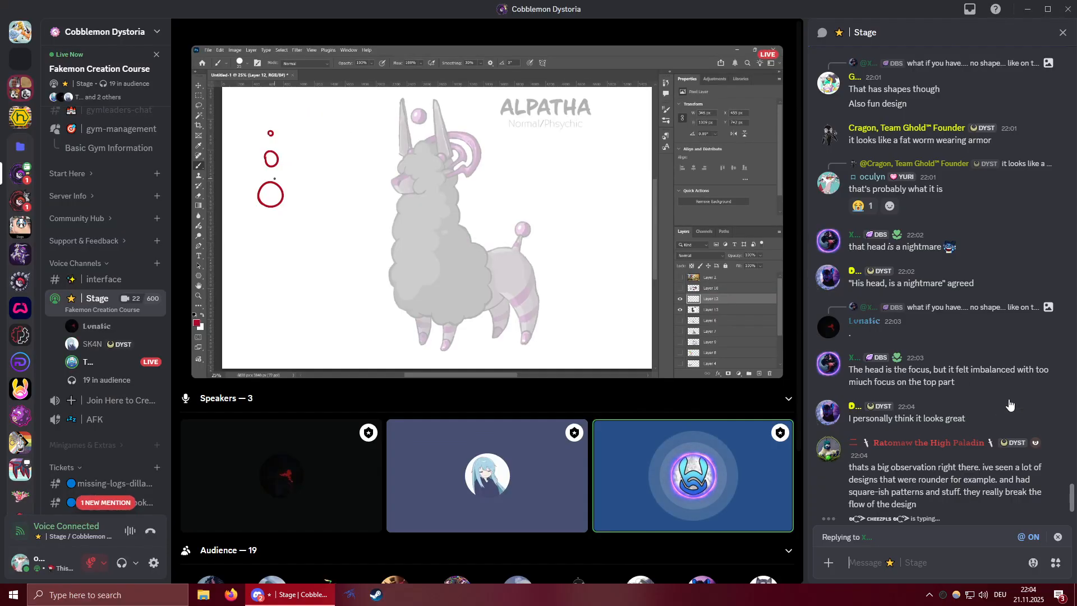
Send the message "i think making the butt area smaller would actually help the design a lot without changing much" in the Stage chat.
{"action": "left_click", "coordinate": [787, 562]}
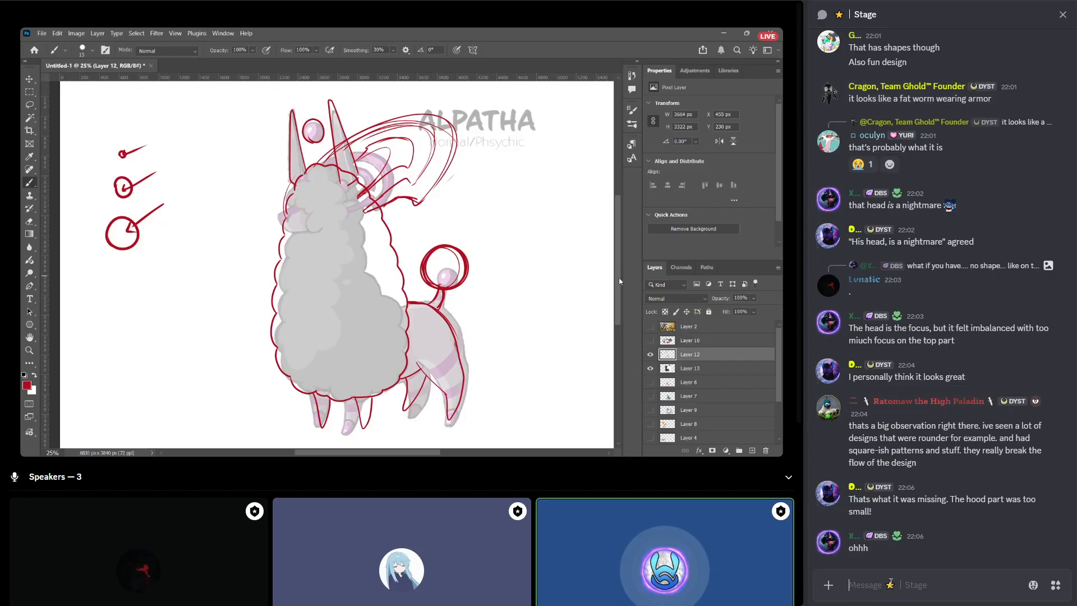
{"action": "type", "text": "i think"}
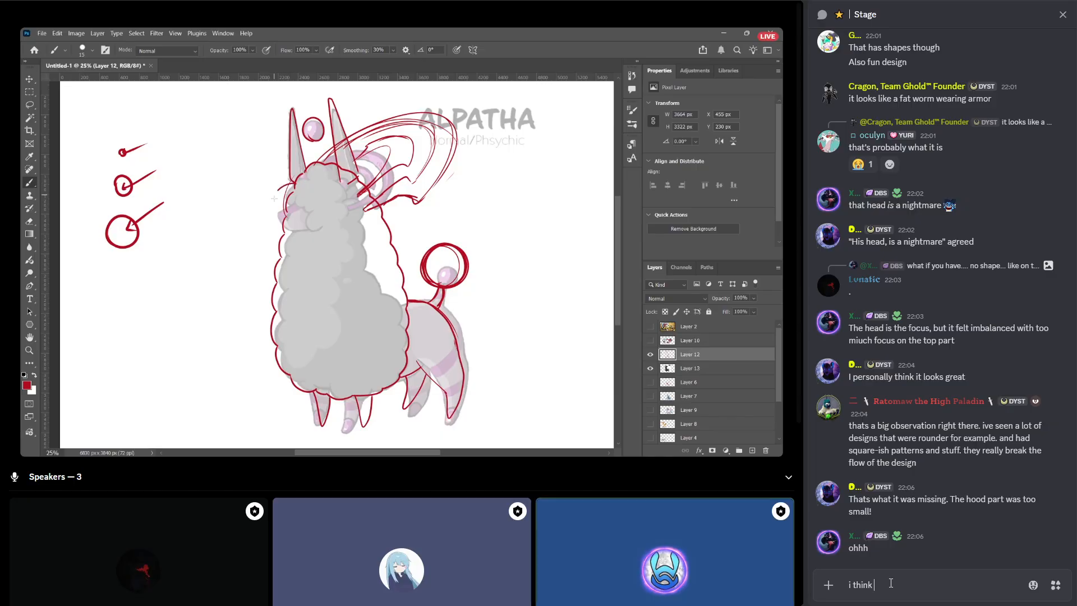
{"action": "type", "text": " making the butt"}
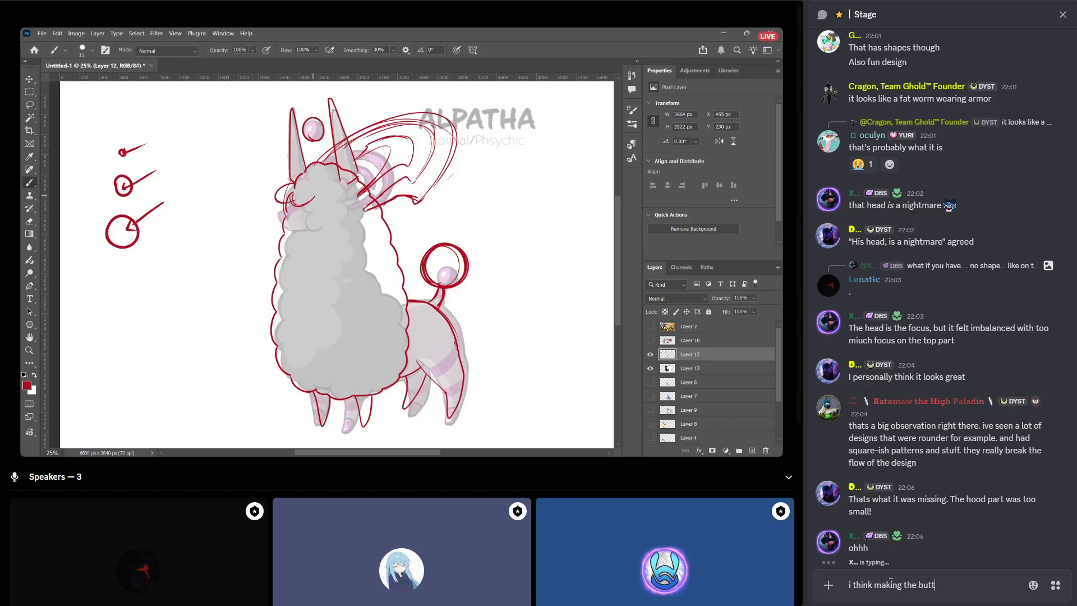
{"action": "type", "text": " area smaller "}
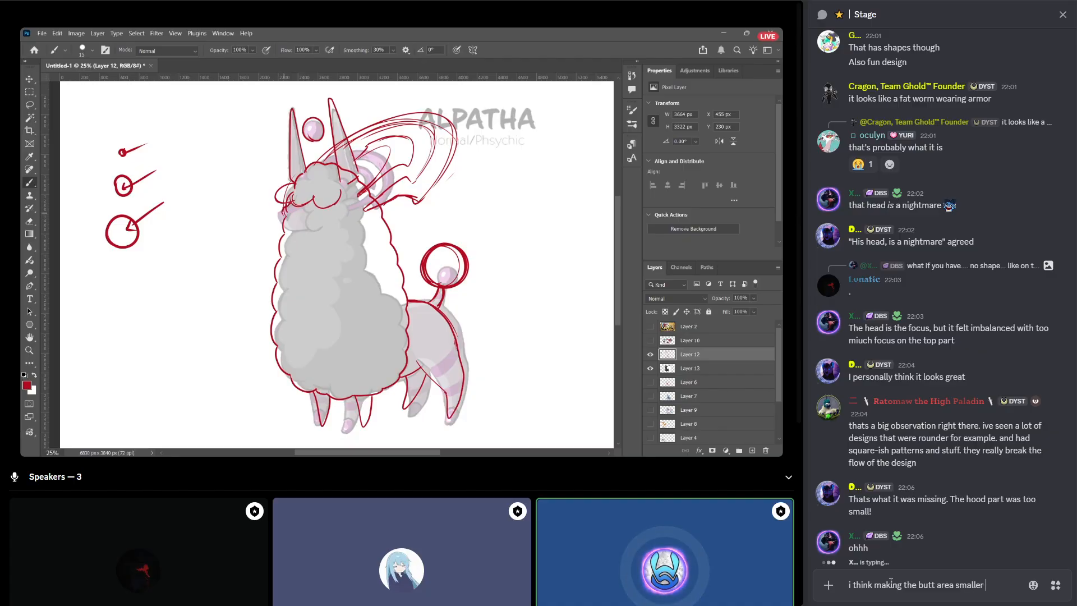
{"action": "type", "text": "would actually he"}
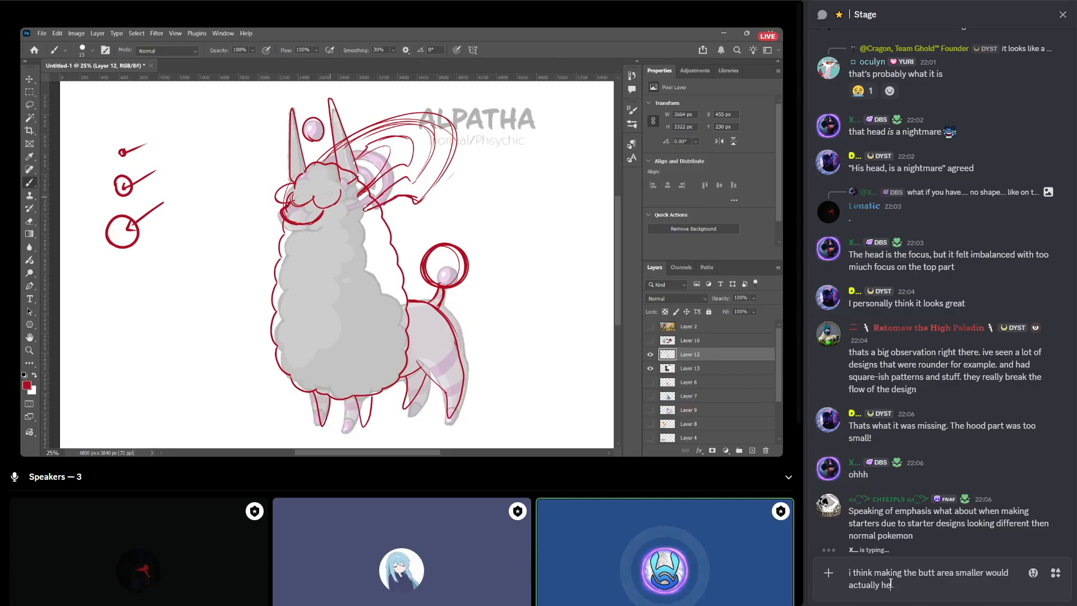
{"action": "type", "text": "lp the design a "}
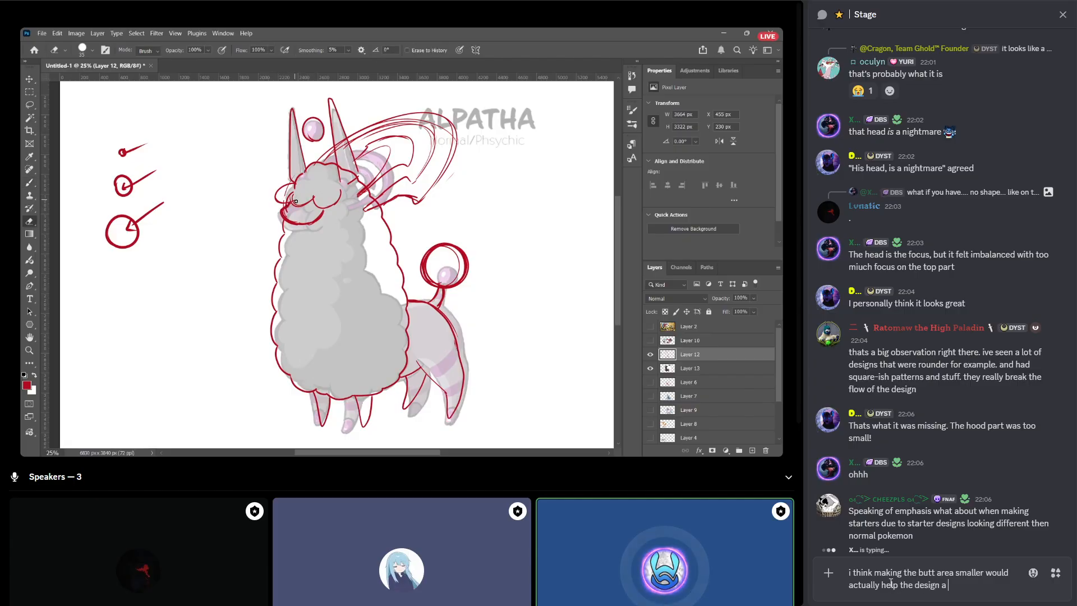
{"action": "type", "text": "lot without cha"}
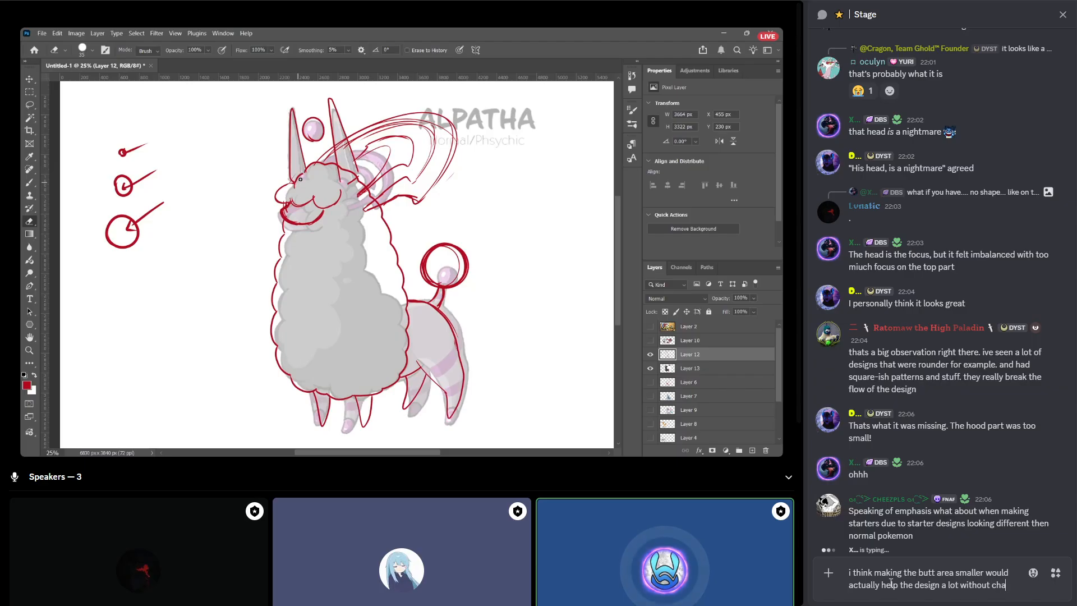
{"action": "type", "text": "nging much"}
{"action": "key", "text": "Return"}
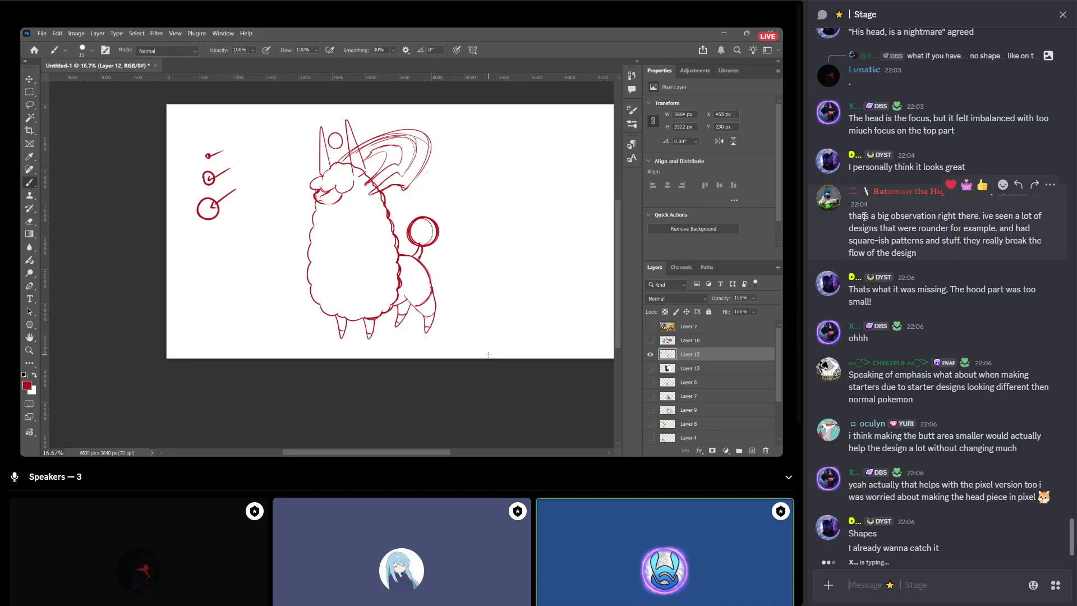
Send the message "big, medium, small" in the Stage chat.
{"action": "left_click", "coordinate": [889, 585]}
{"action": "type", "text": "big"}
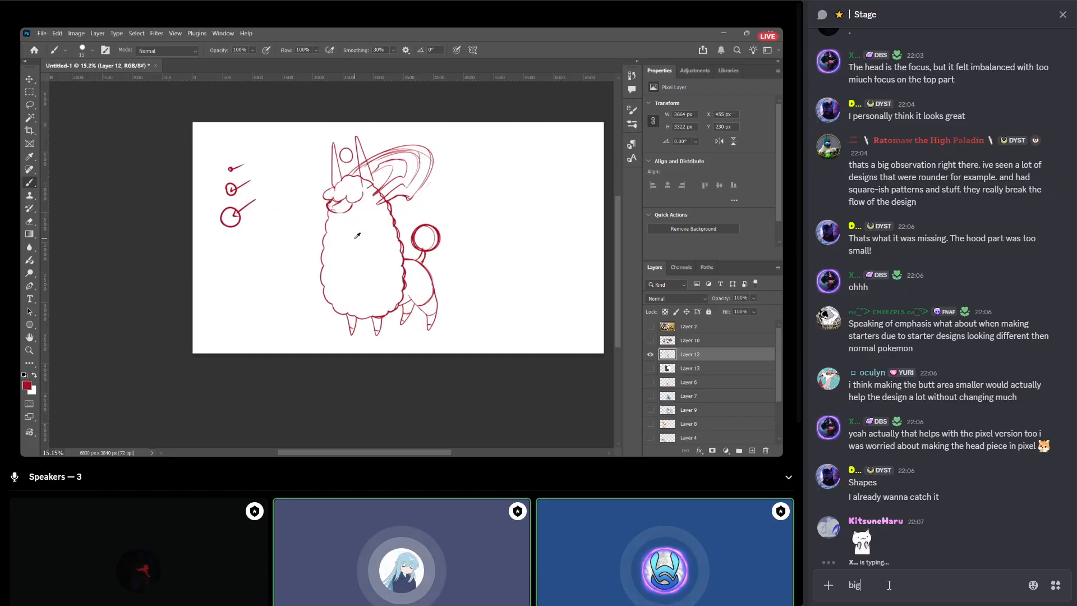
{"action": "type", "text": ","}
{"action": "type", "text": "me"}
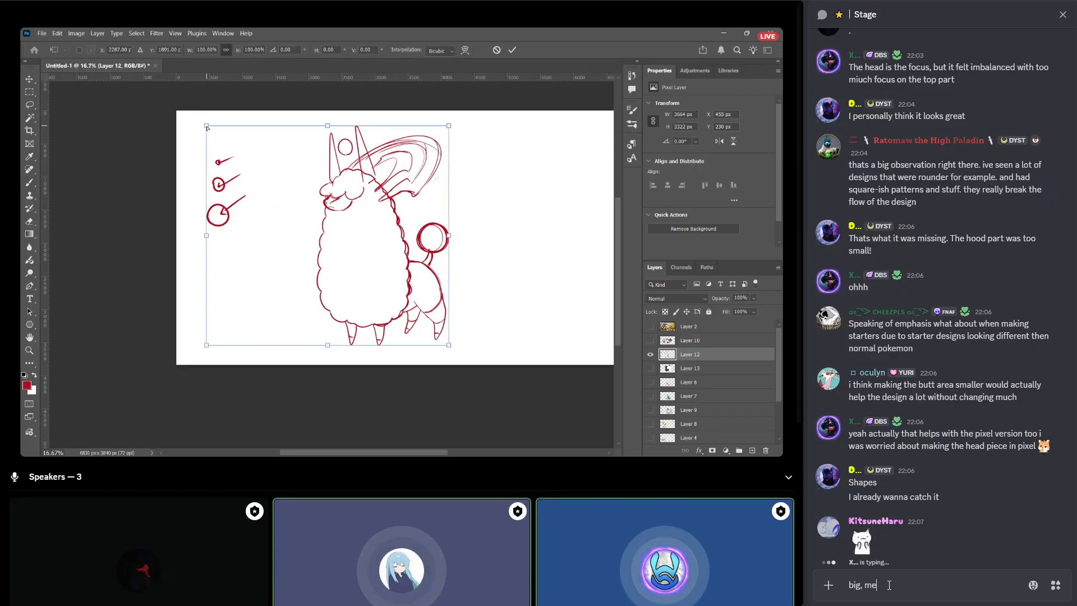
{"action": "type", "text": "dium, small"}
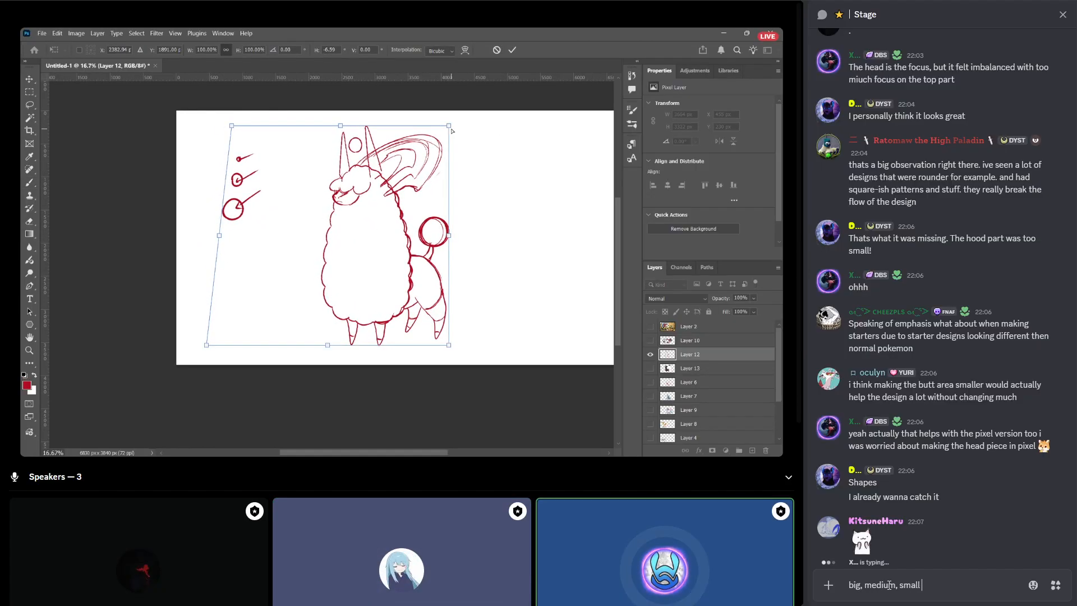
{"action": "key", "text": "Return"}
Send the follow-up message "very cool" in the Stage chat.
{"action": "type", "text": "very ool"}
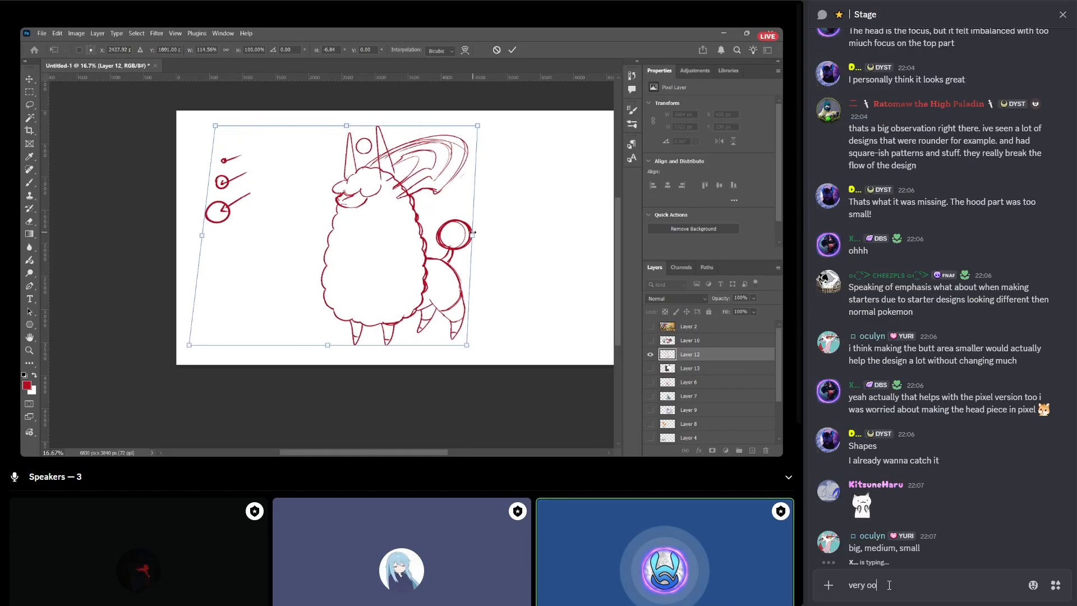
{"action": "key", "text": "Left"}
{"action": "key", "text": "Left"}
{"action": "key", "text": "Left"}
{"action": "type", "text": "c"}
{"action": "key", "text": "Return"}
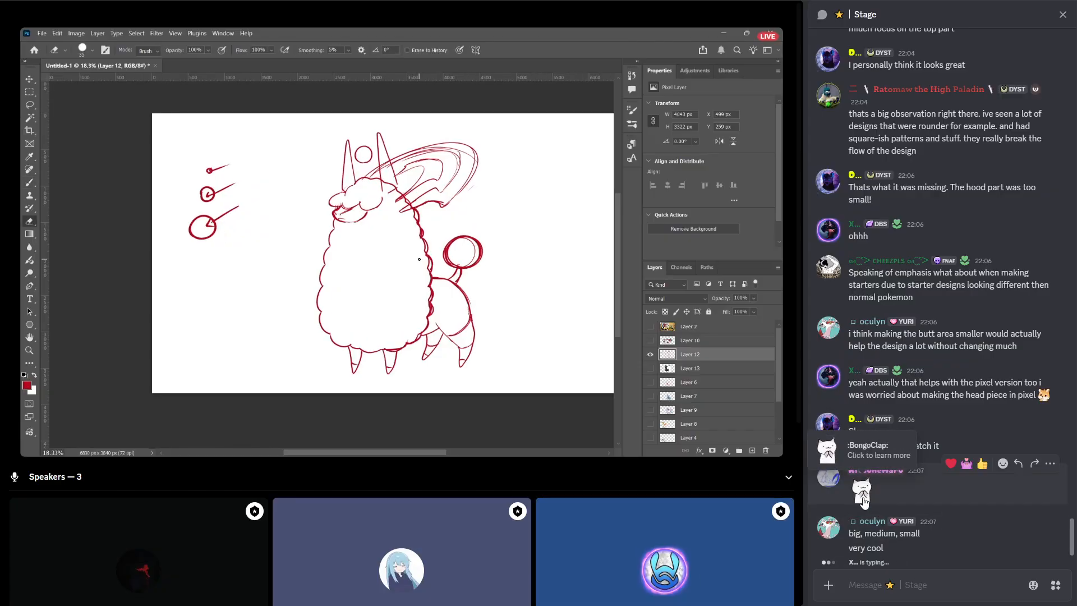
Reply to the BongoClap emoji message in the Stage chat with the :wavemorning: emoji.
{"action": "left_click", "coordinate": [1018, 464]}
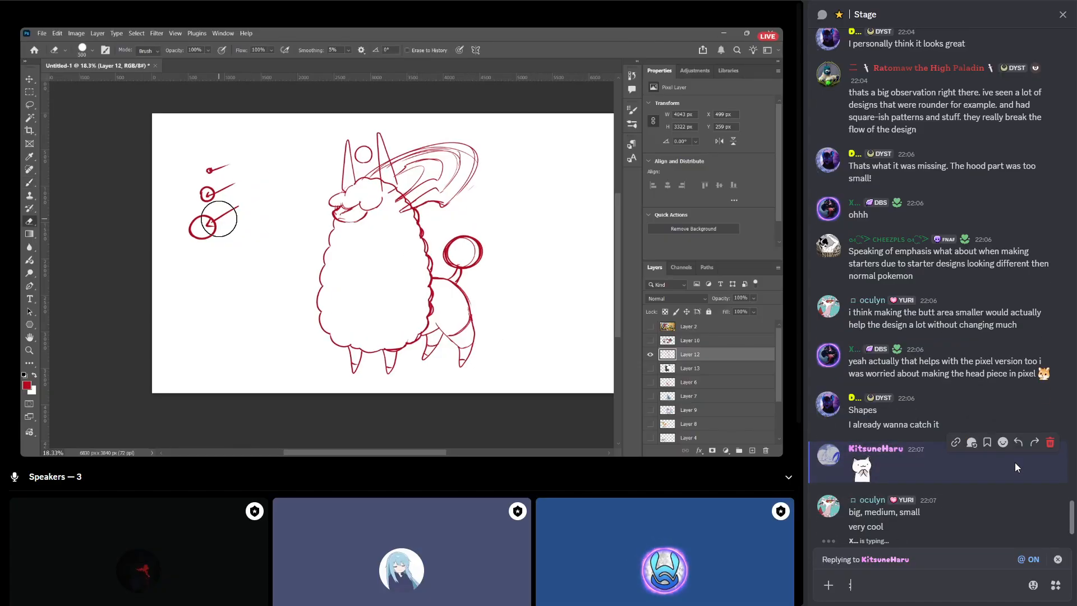
{"action": "type", "text": ":wave"}
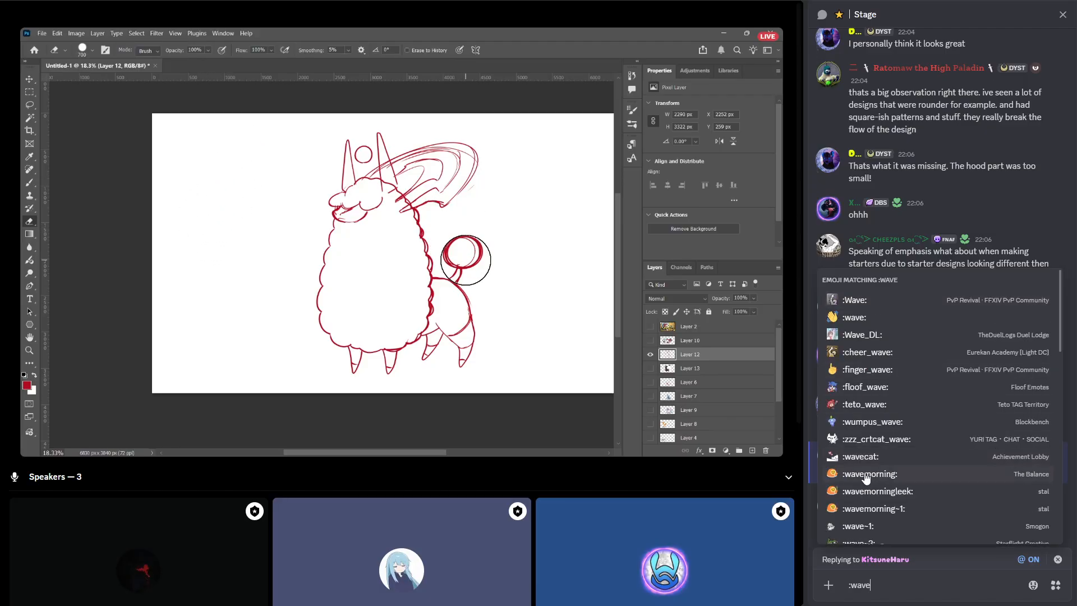
{"action": "left_click", "coordinate": [868, 474]}
{"action": "key", "text": "Return"}
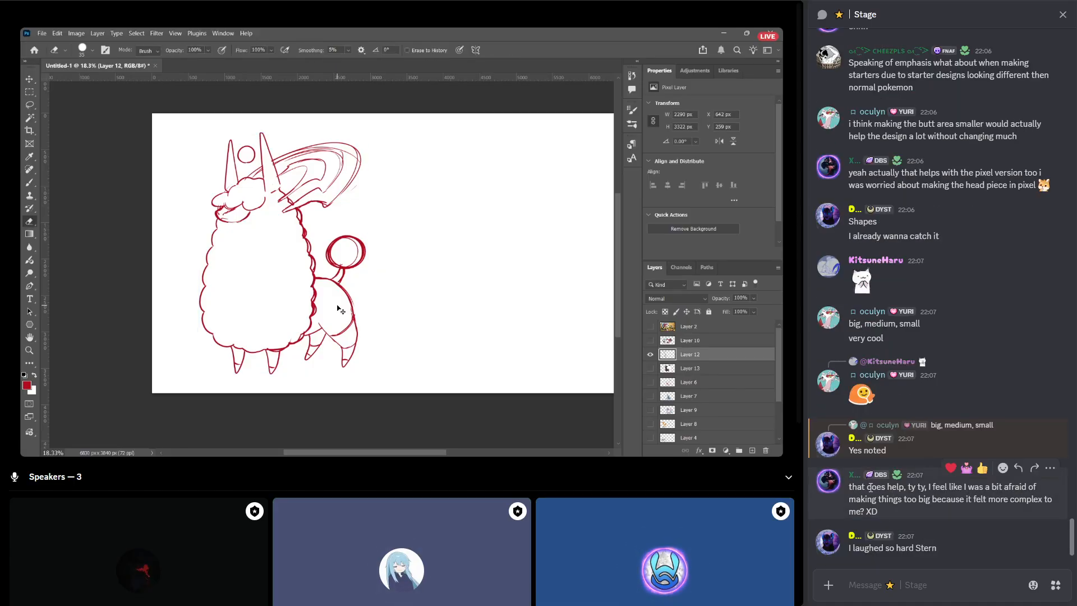
Reply "time to make them **bigger**" to the Stage chat message about being afraid of making things too big.
{"action": "left_click", "coordinate": [1018, 467]}
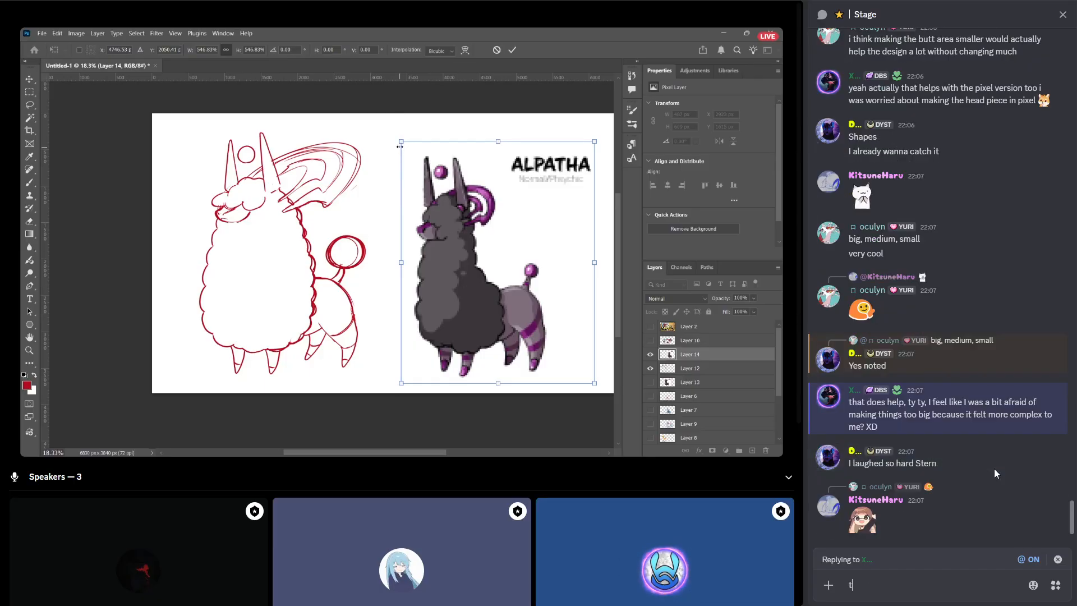
{"action": "type", "text": "time to make them"}
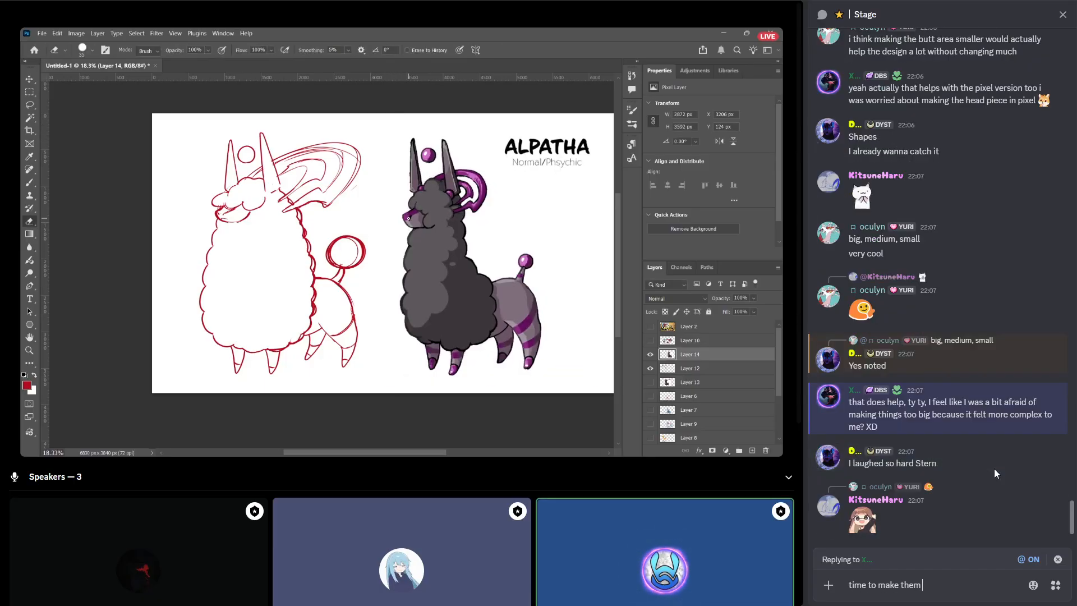
{"action": "type", "text": " **"}
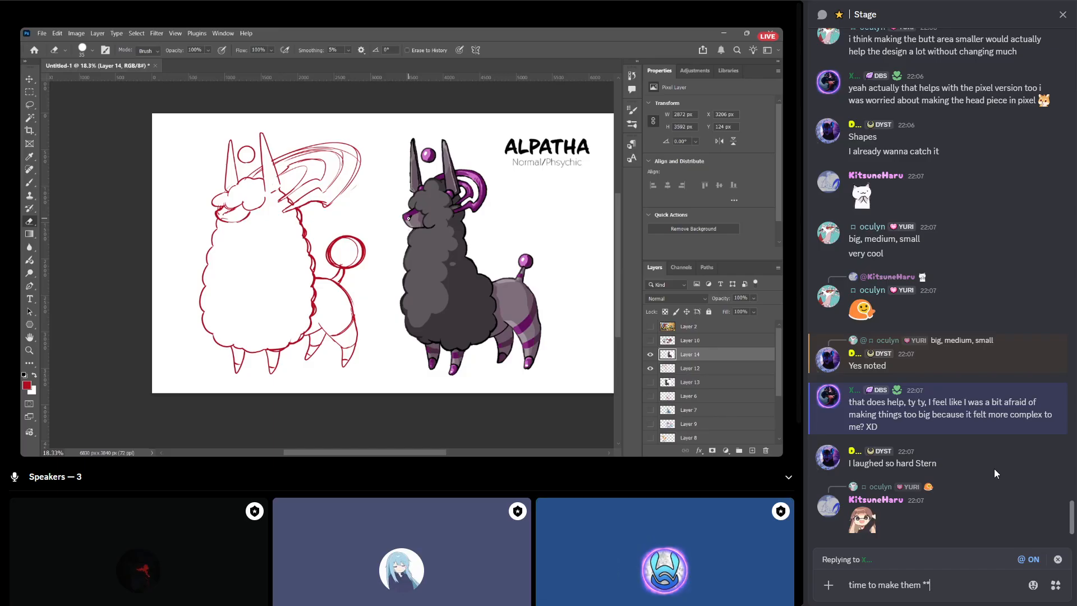
{"action": "type", "text": "bigger**"}
{"action": "key", "text": "Return"}
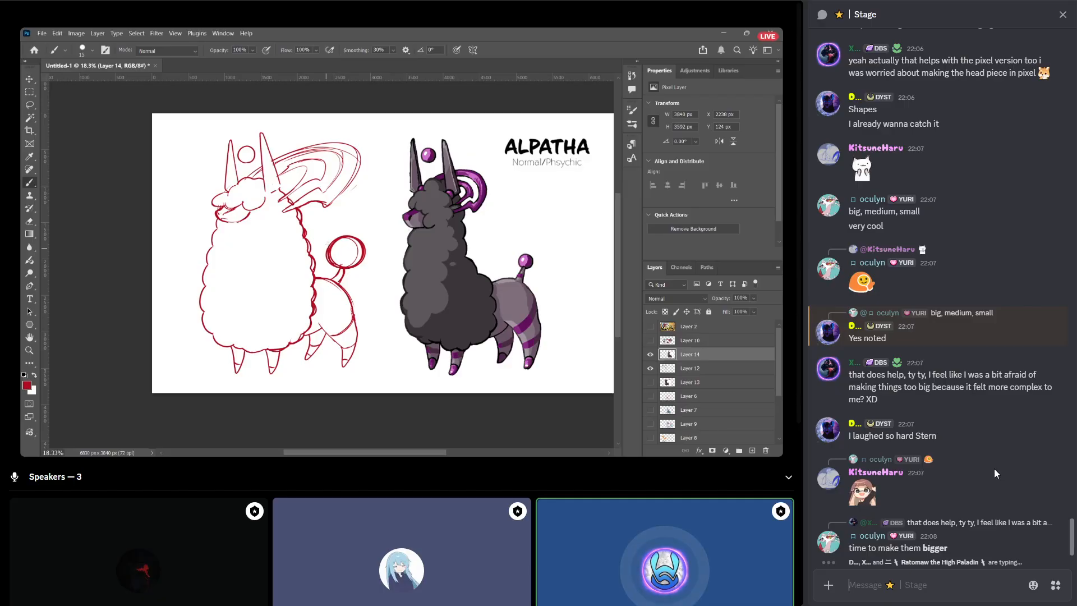
Reply "apologies, but that's probably not the focus of this course." to the earlier Stage chat message about emphasis in starter designs.
{"action": "scroll", "coordinate": [994, 469], "scroll_direction": "up", "scroll_amount": 5}
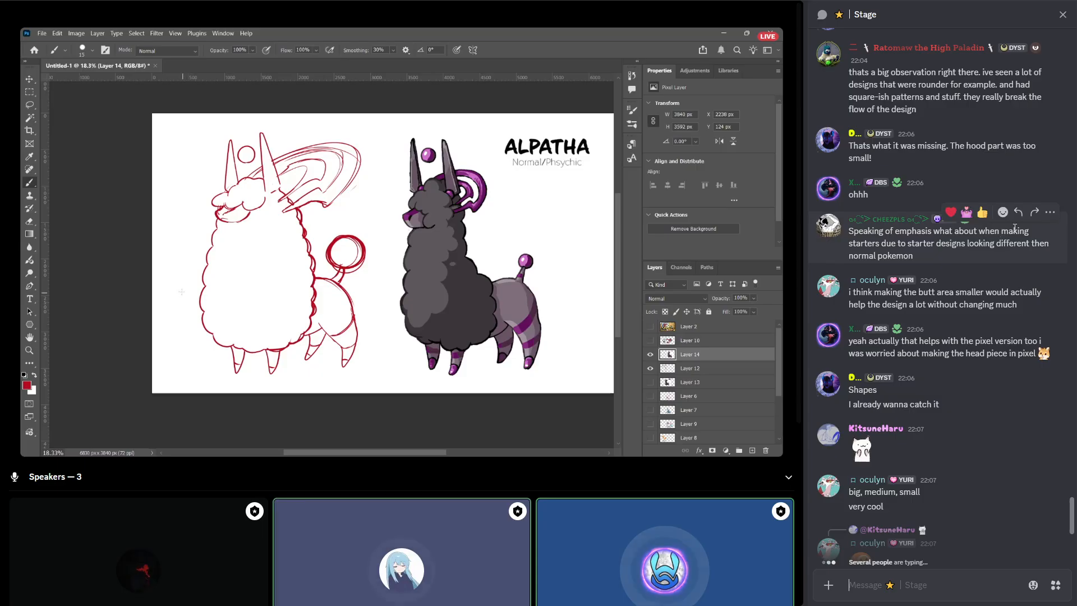
{"action": "left_click", "coordinate": [1018, 213]}
{"action": "type", "text": "apolo"}
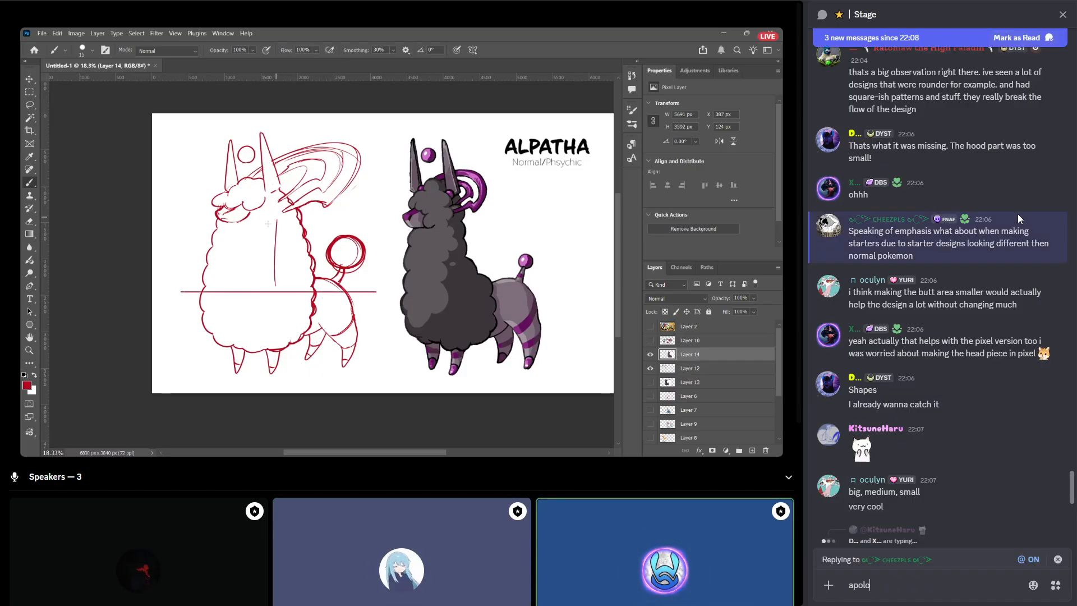
{"action": "type", "text": "gies for"}
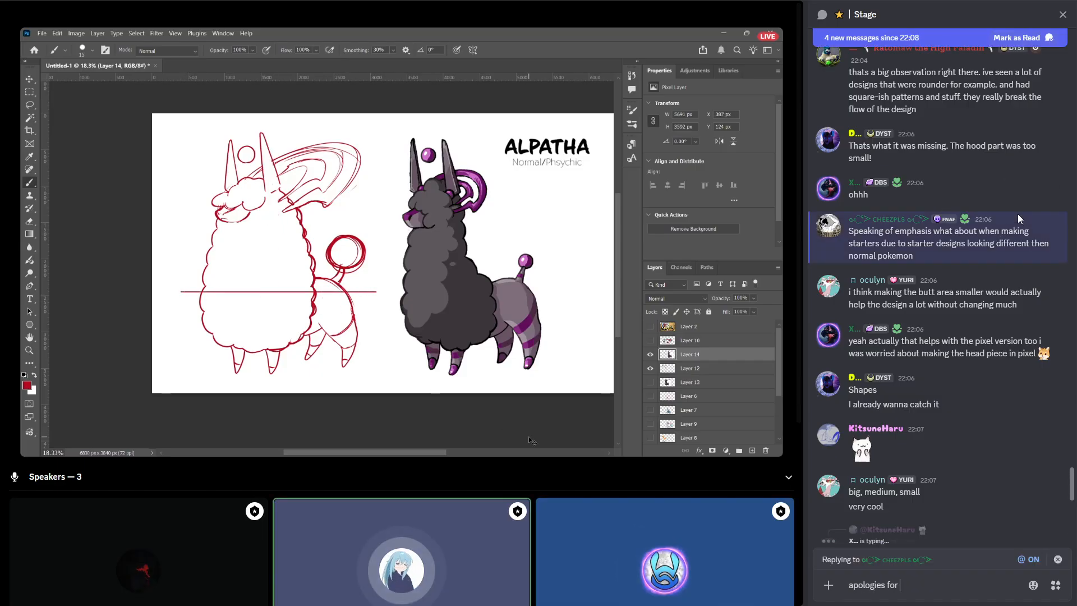
{"action": "key", "text": "BackSpace"}
{"action": "key", "text": "BackSpace"}
{"action": "key", "text": "BackSpace"}
{"action": "key", "text": "BackSpace"}
{"action": "key", "text": "BackSpace"}
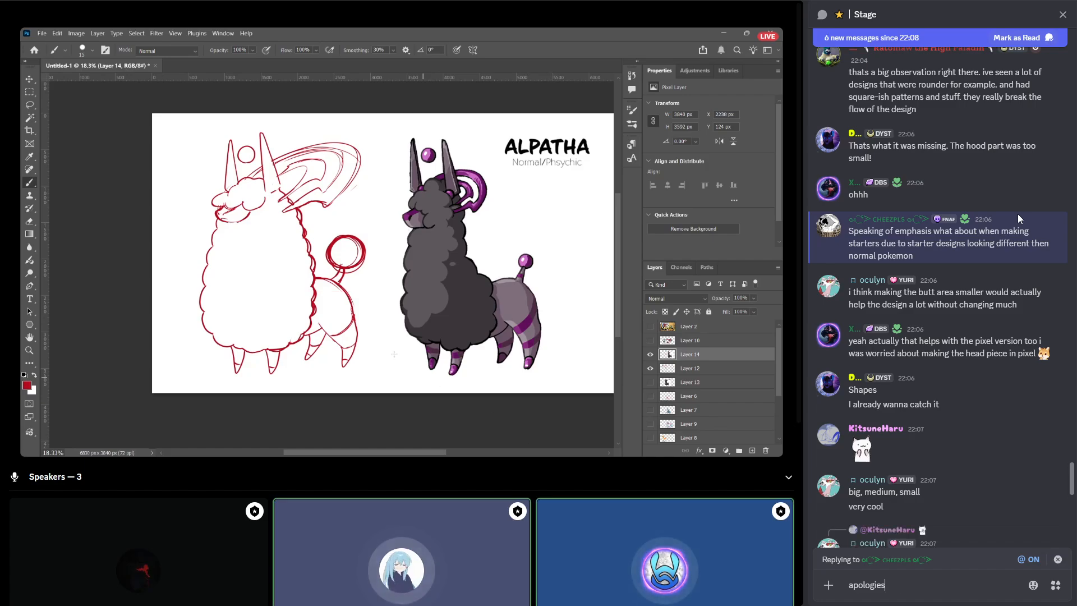
{"action": "type", "text": ", but that's "}
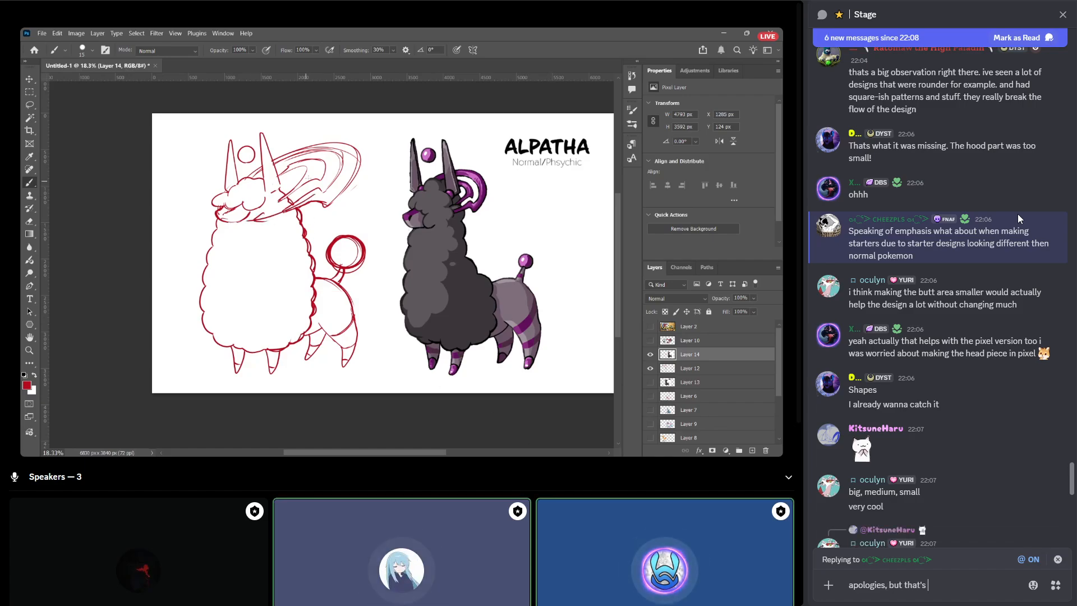
{"action": "type", "text": "probably not the"}
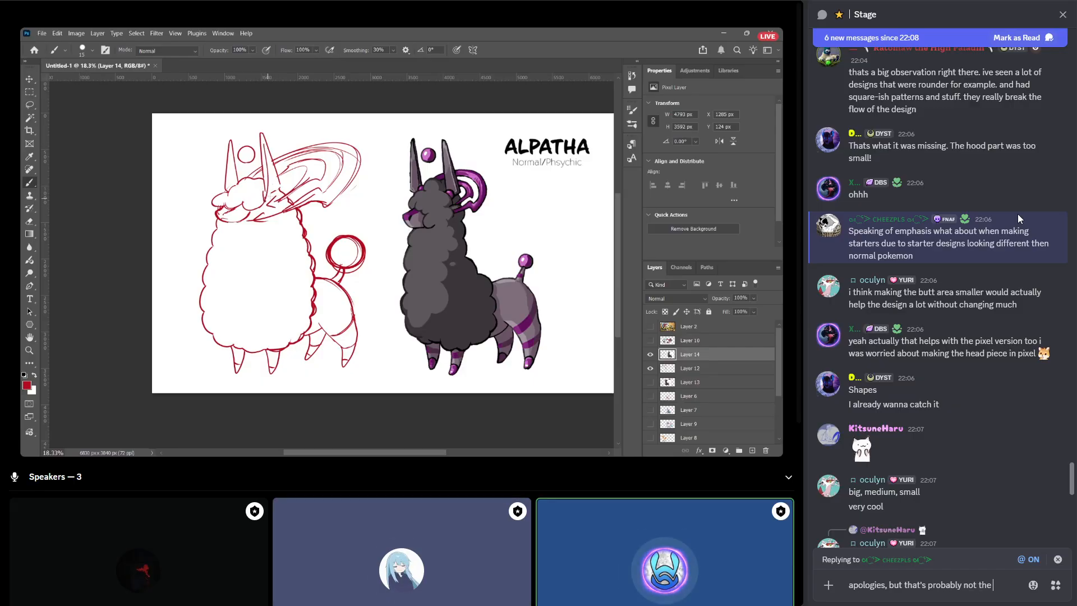
{"action": "type", "text": " focus of th"}
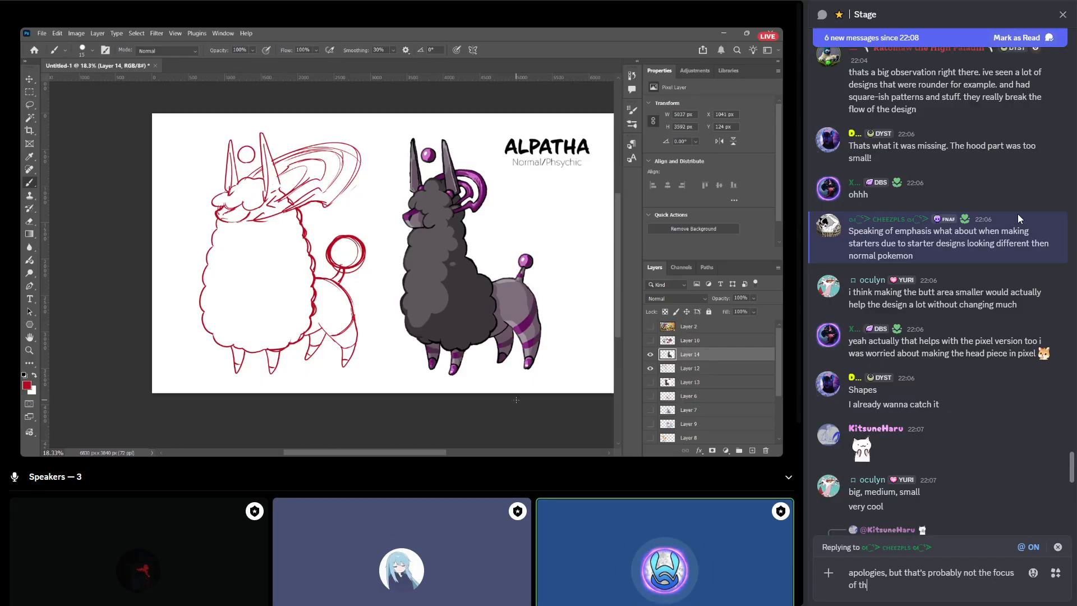
{"action": "type", "text": "is course."}
{"action": "key", "text": "Return"}
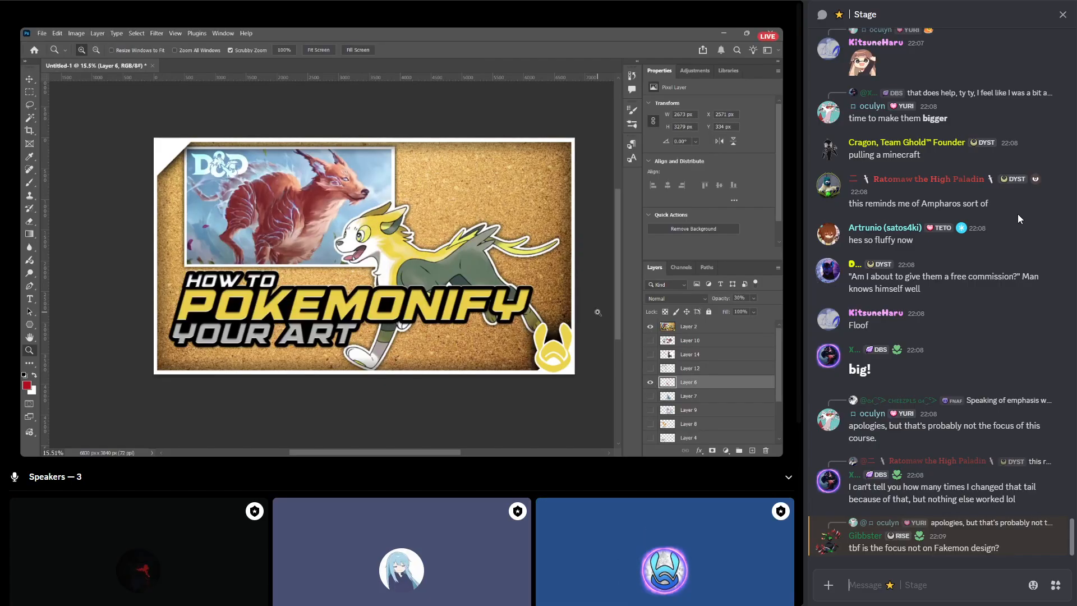
Send the message "ah yes, clicking through every layer until we find the right one" in the Stage chat.
{"action": "type", "text": "ah yes,"}
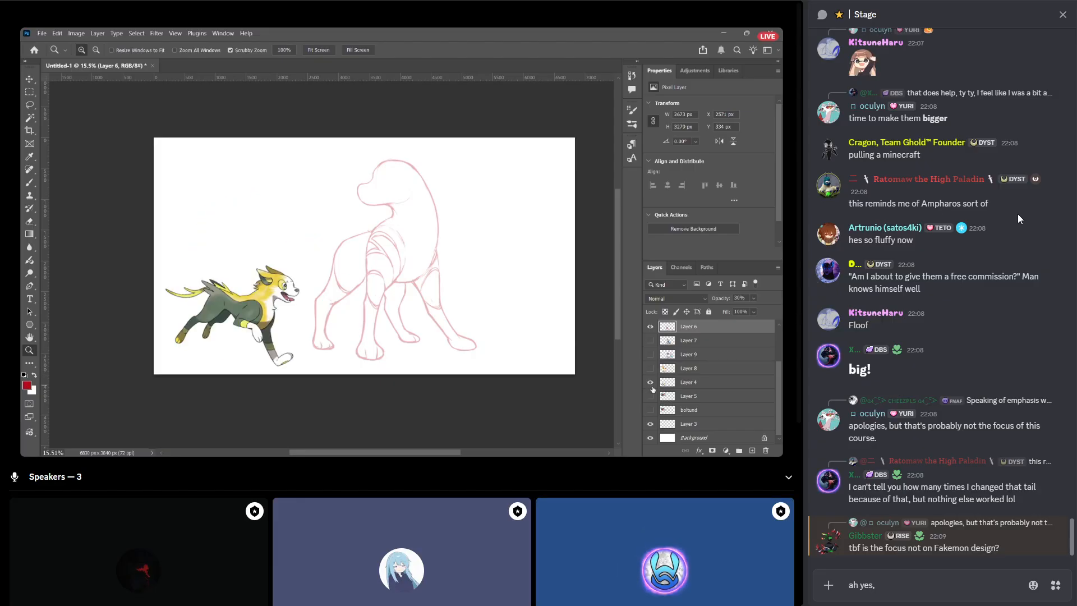
{"action": "key", "text": "BackSpace"}
{"action": "key", "text": "BackSpace"}
{"action": "key", "text": "BackSpace"}
{"action": "key", "text": "BackSpace"}
{"action": "key", "text": "BackSpace"}
{"action": "key", "text": "BackSpace"}
{"action": "key", "text": "BackSpace"}
{"action": "type", "text": "ah"}
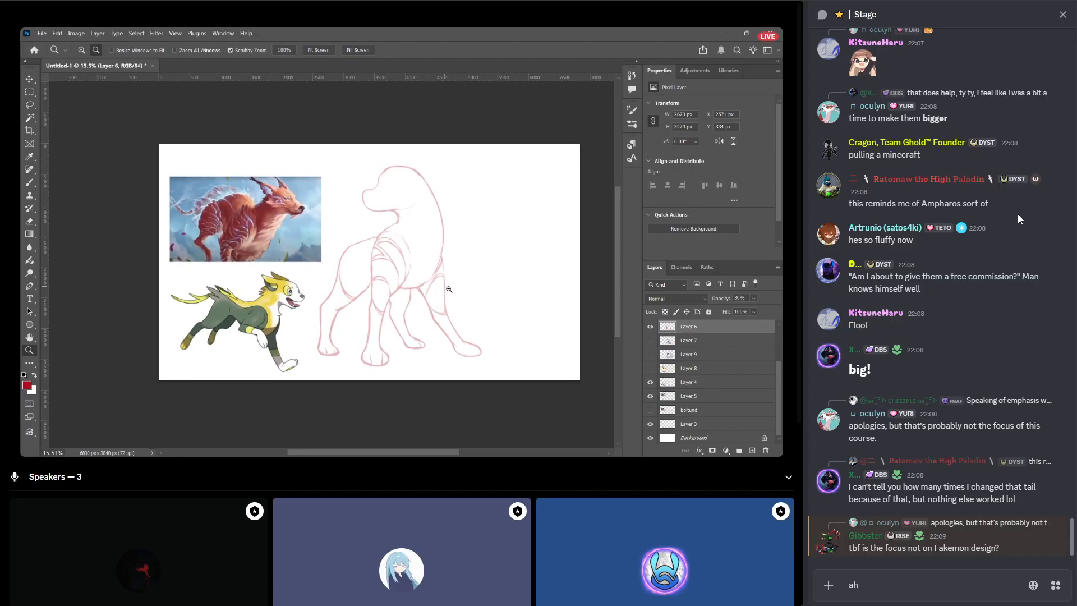
{"action": "type", "text": " yes, clickin"}
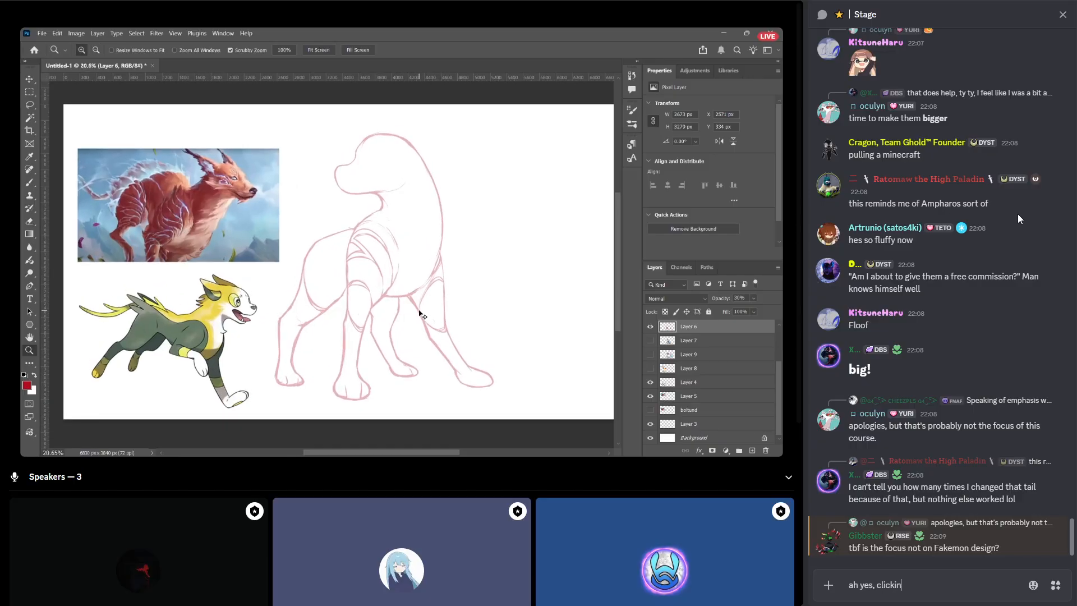
{"action": "type", "text": "g through every"}
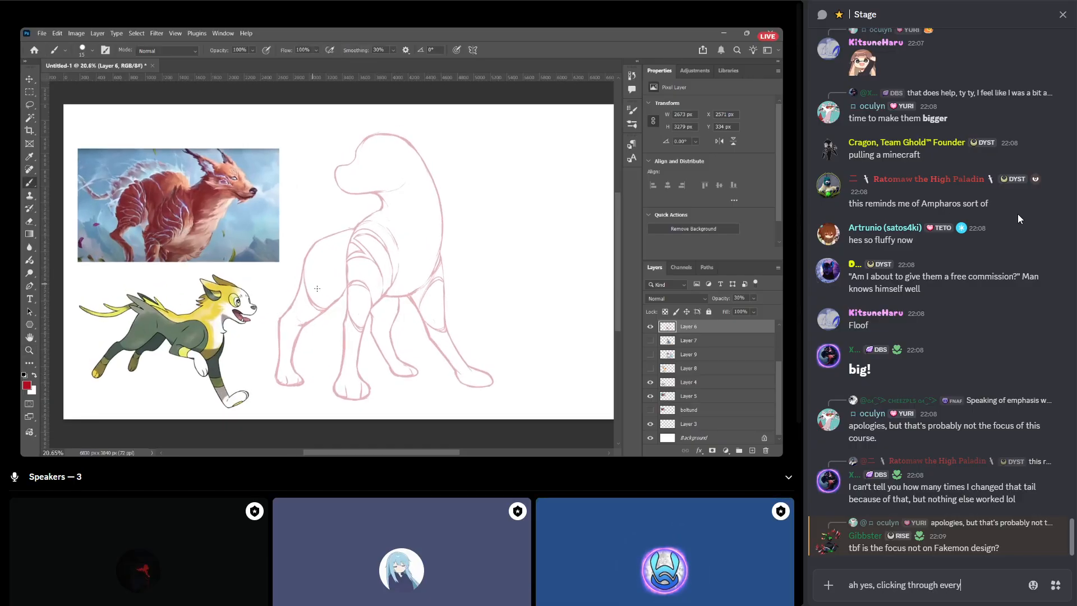
{"action": "type", "text": " layer unti"}
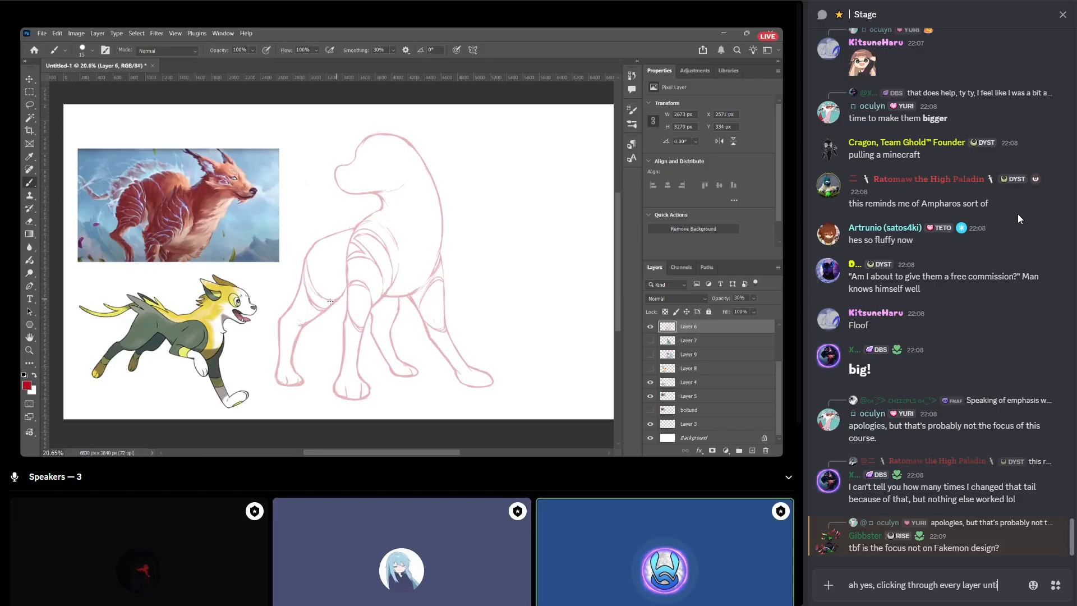
{"action": "type", "text": "l we find the rig"}
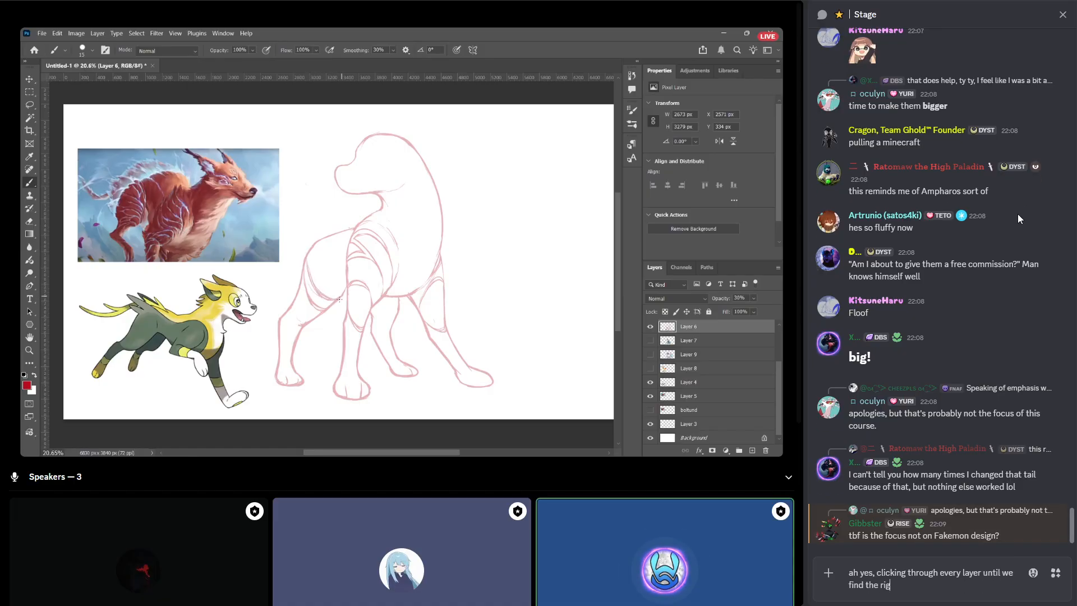
{"action": "type", "text": "ht one"}
{"action": "key", "text": "Return"}
Send the follow-up message "classic" in the Stage chat.
{"action": "type", "text": "classic"}
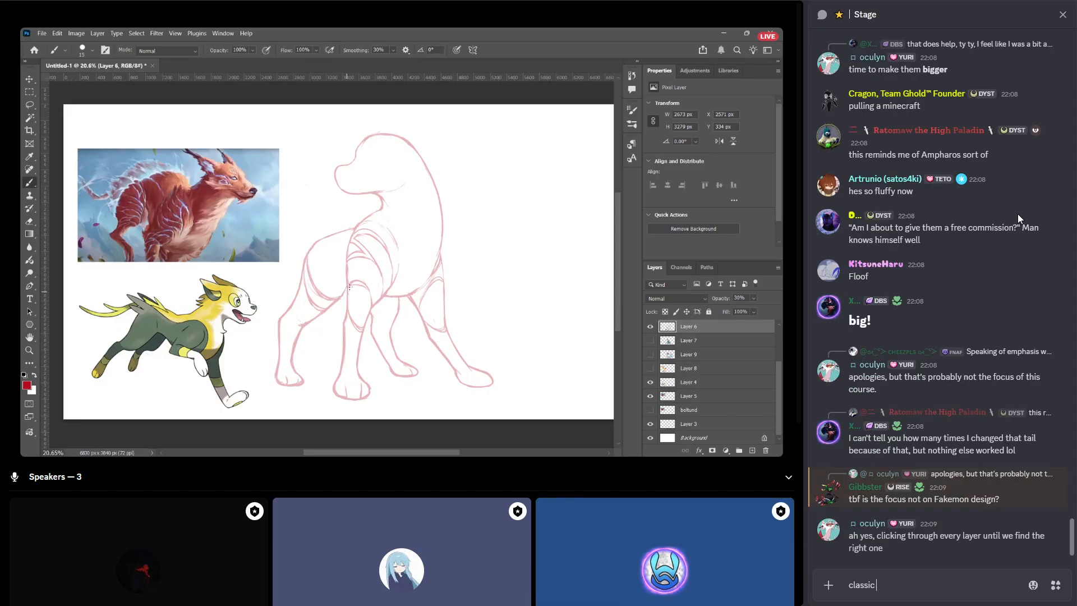
{"action": "key", "text": "Return"}
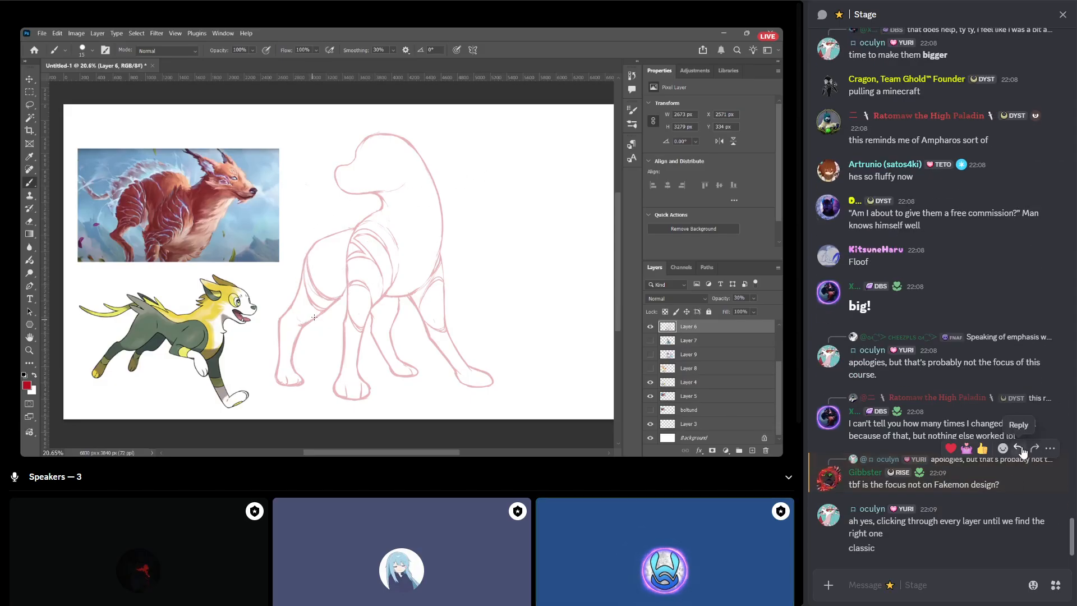
{"action": "left_click", "coordinate": [1018, 447]}
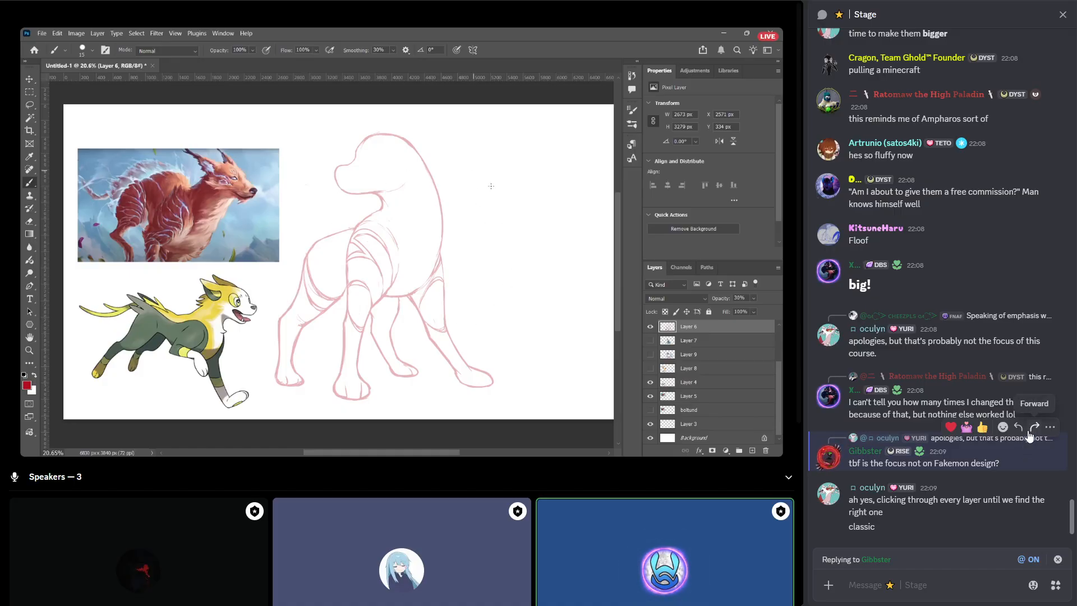
{"action": "type", "text": "y"}
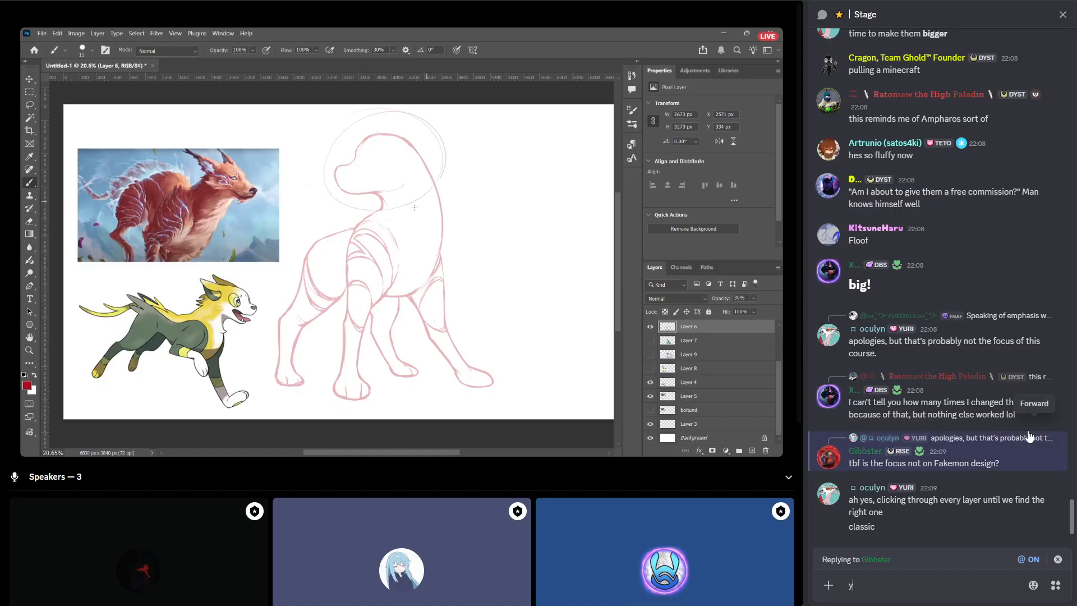
{"action": "type", "text": "es, but moreso on making"}
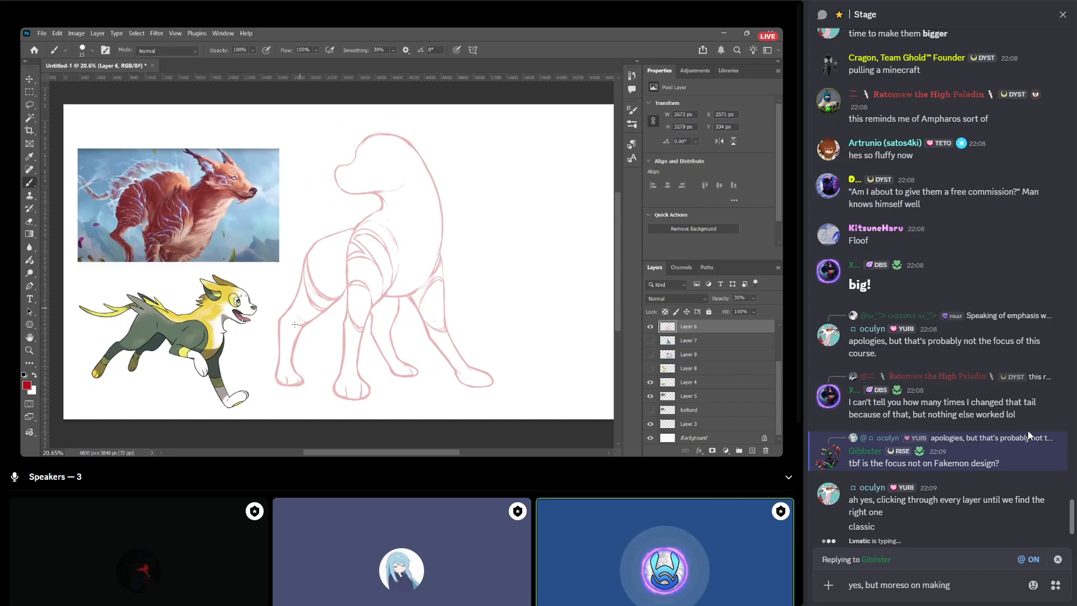
{"action": "type", "text": " are l"}
{"action": "key", "text": "BackSpace"}
{"action": "key", "text": "BackSpace"}
{"action": "key", "text": "BackSpace"}
{"action": "type", "text": "t"}
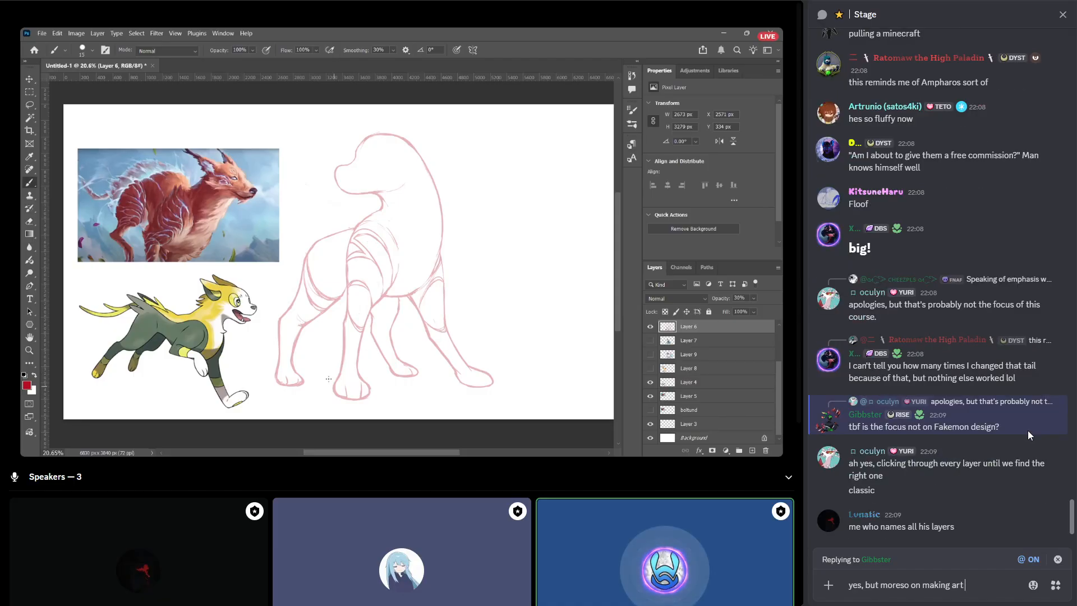
{"action": "key", "text": "ctrl+a"}
{"action": "key", "text": "BackSpace"}
{"action": "key", "text": "Escape"}
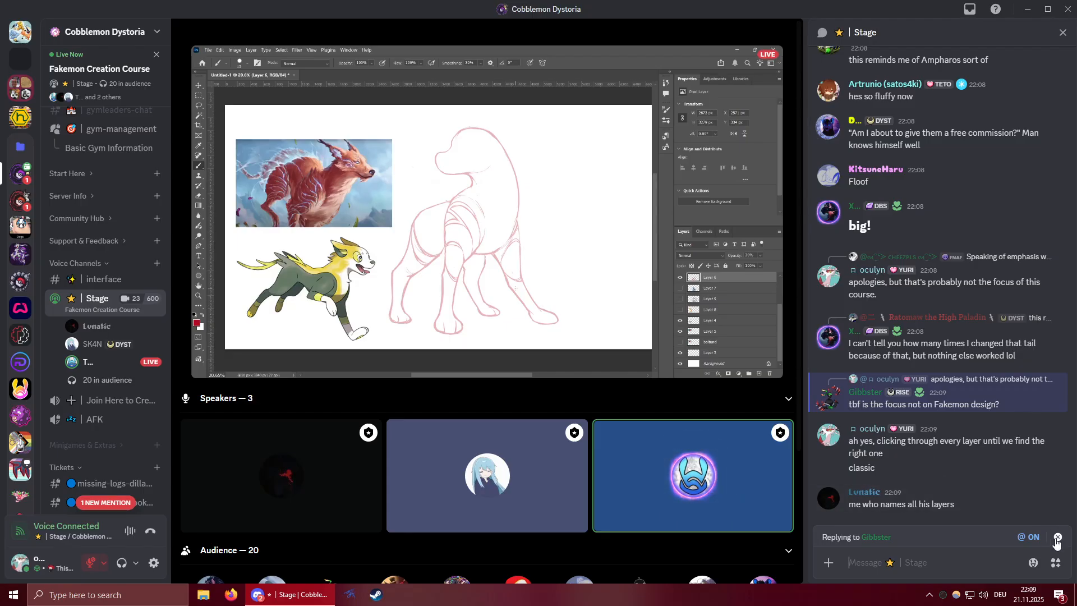
Reply "for now. you will find to the light eventually" to the message about naming all layers, and return the stage to full screen.
{"action": "left_click", "coordinate": [1017, 485]}
{"action": "type", "text": "for now"}
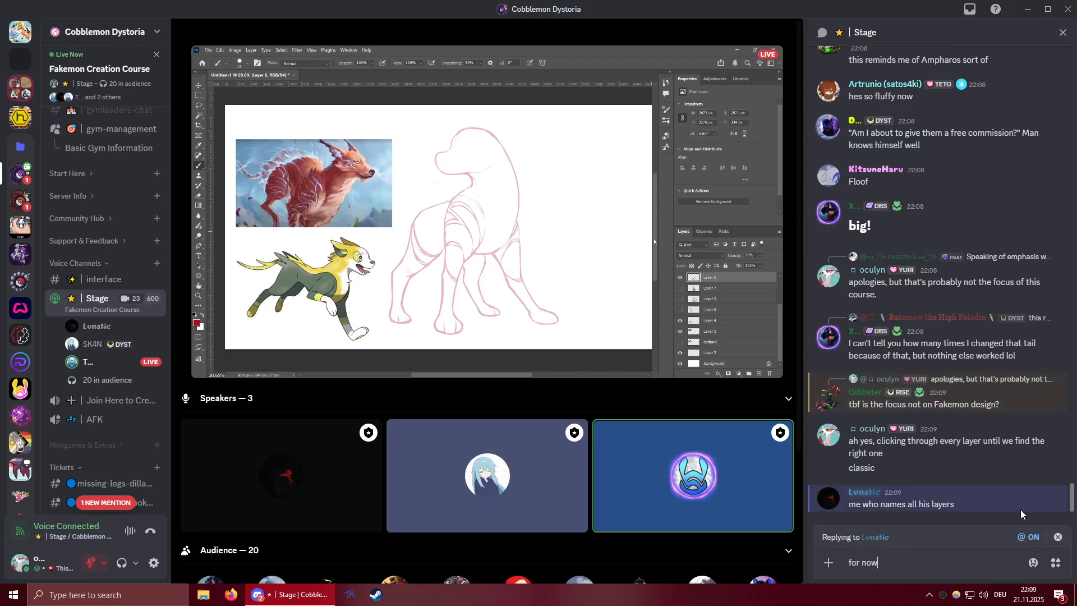
{"action": "type", "text": ". you wil"}
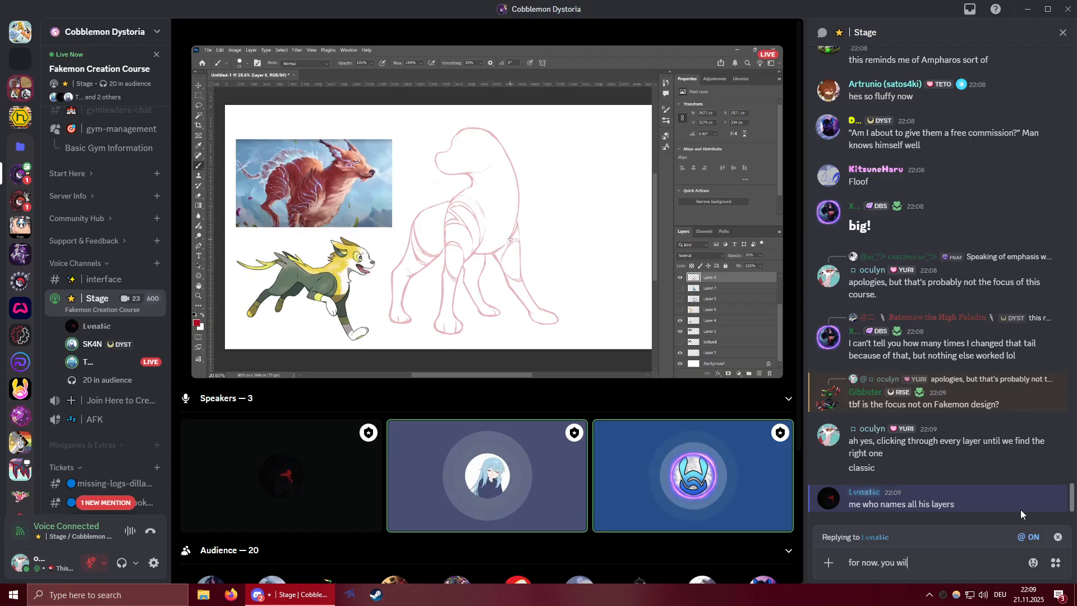
{"action": "type", "text": "l find to the light "}
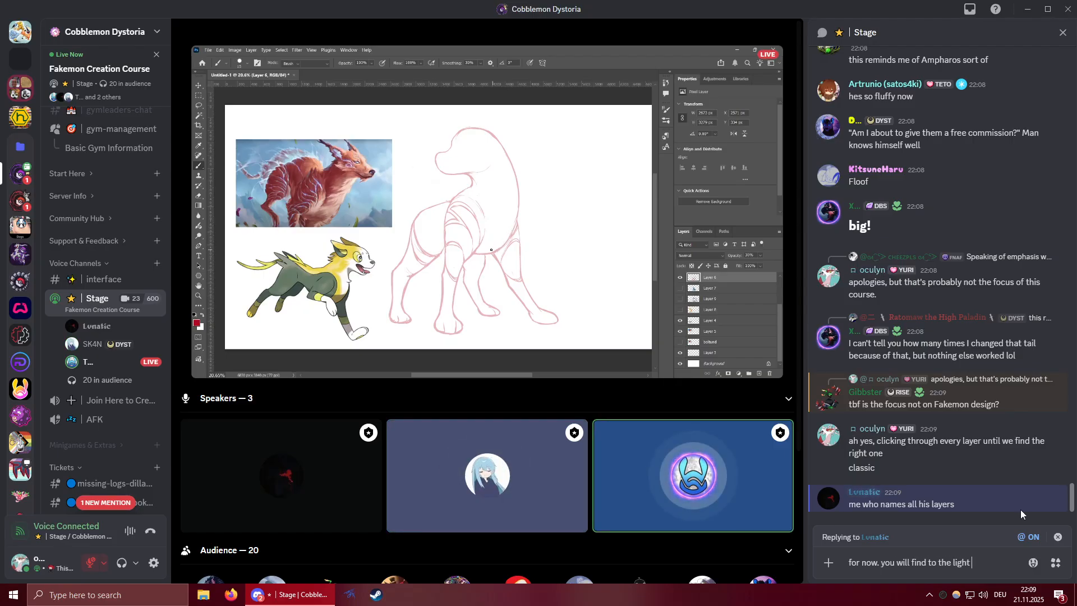
{"action": "type", "text": "eventually"}
{"action": "key", "text": "Return"}
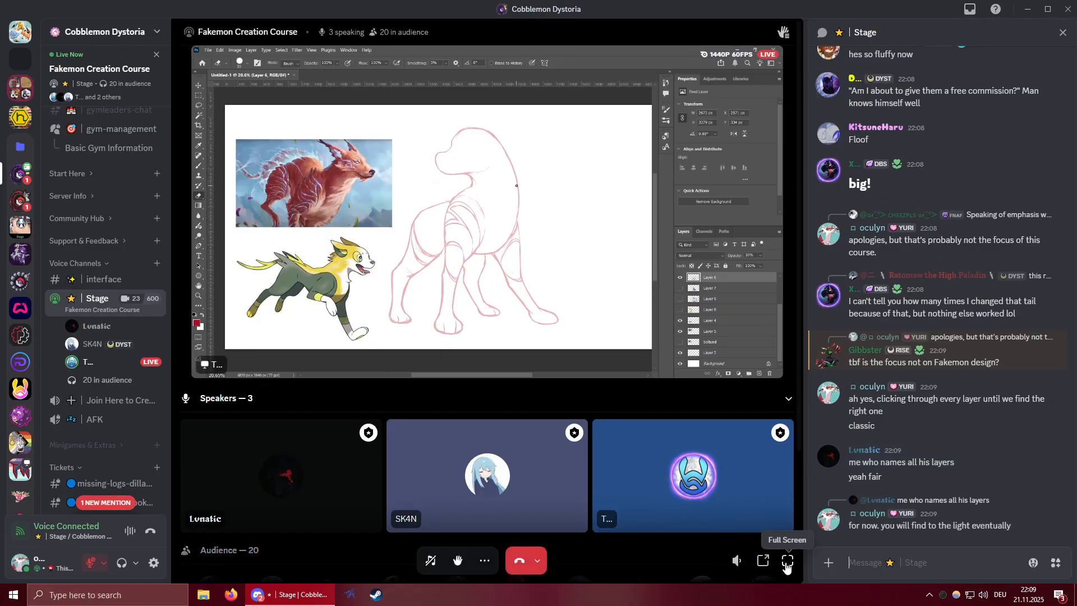
{"action": "left_click", "coordinate": [788, 561]}
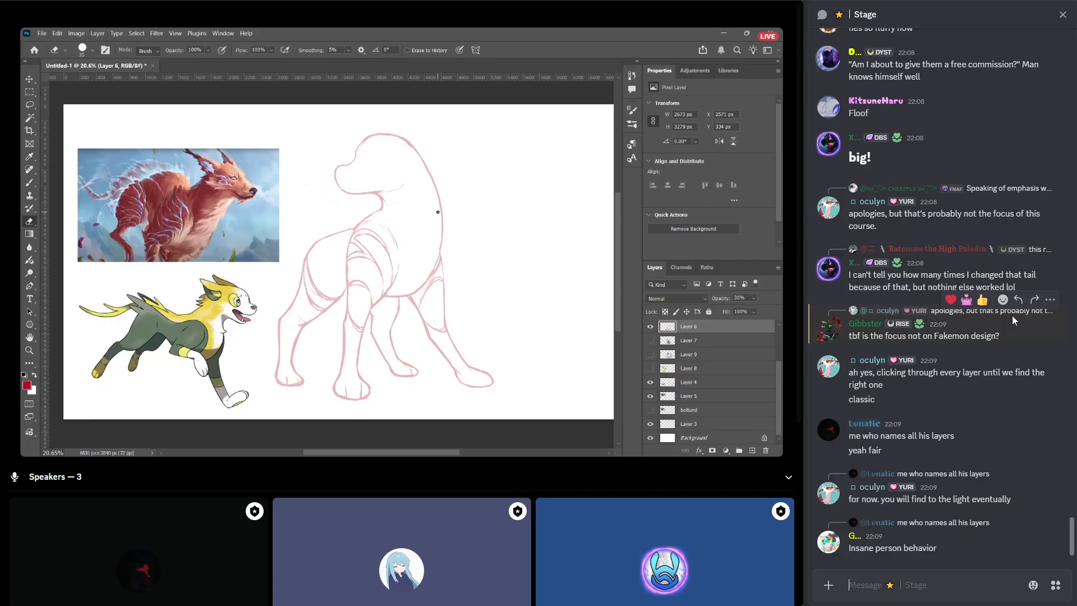
Reply "partly, yes" to the Stage chat question about whether the focus is on Fakemon design.
{"action": "left_click", "coordinate": [1018, 300]}
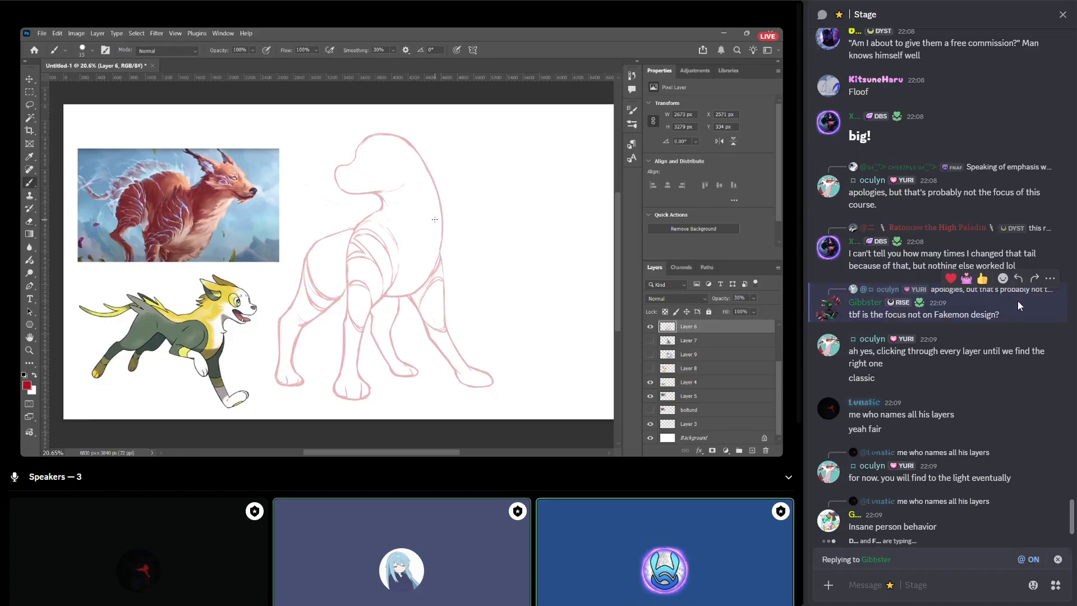
{"action": "type", "text": "partly, yes"}
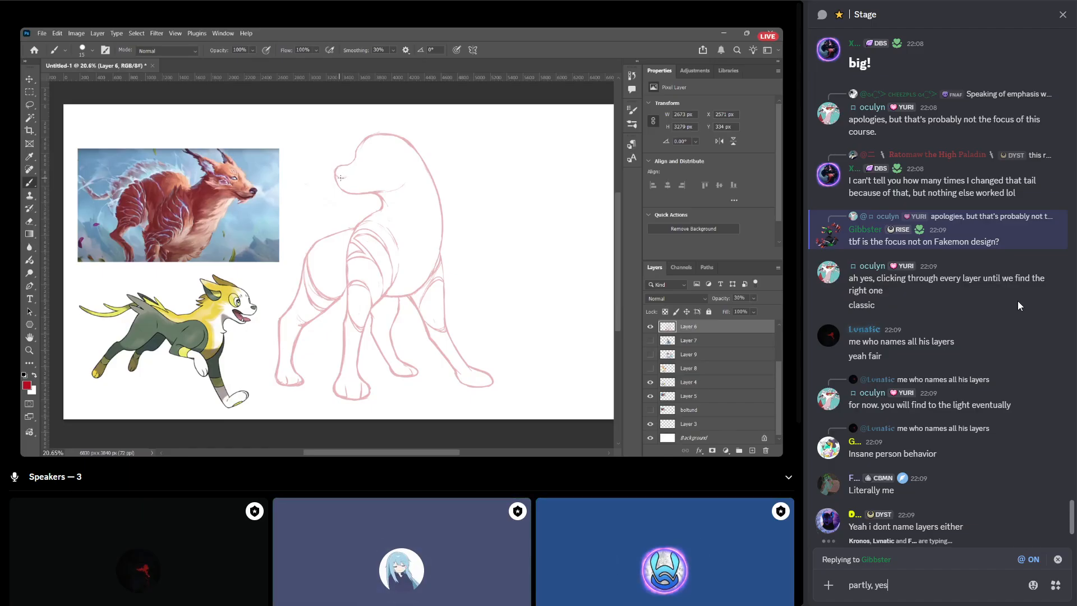
{"action": "key", "text": "Return"}
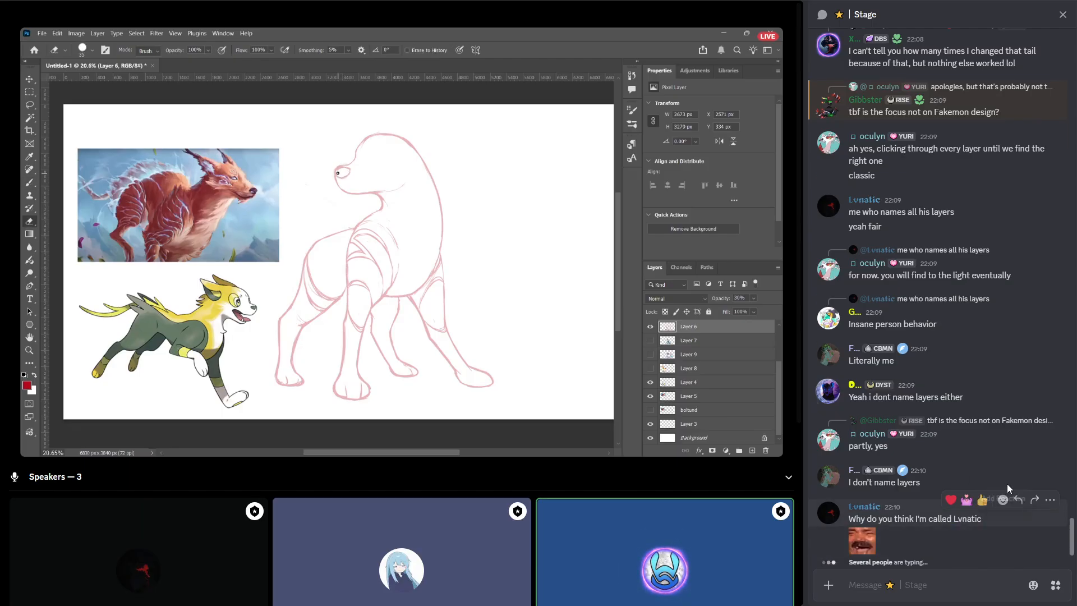
React with a laughing "kek" emoji to the chat message asking why its sender has that nickname.
{"action": "left_click", "coordinate": [1003, 501]}
{"action": "type", "text": "kek"}
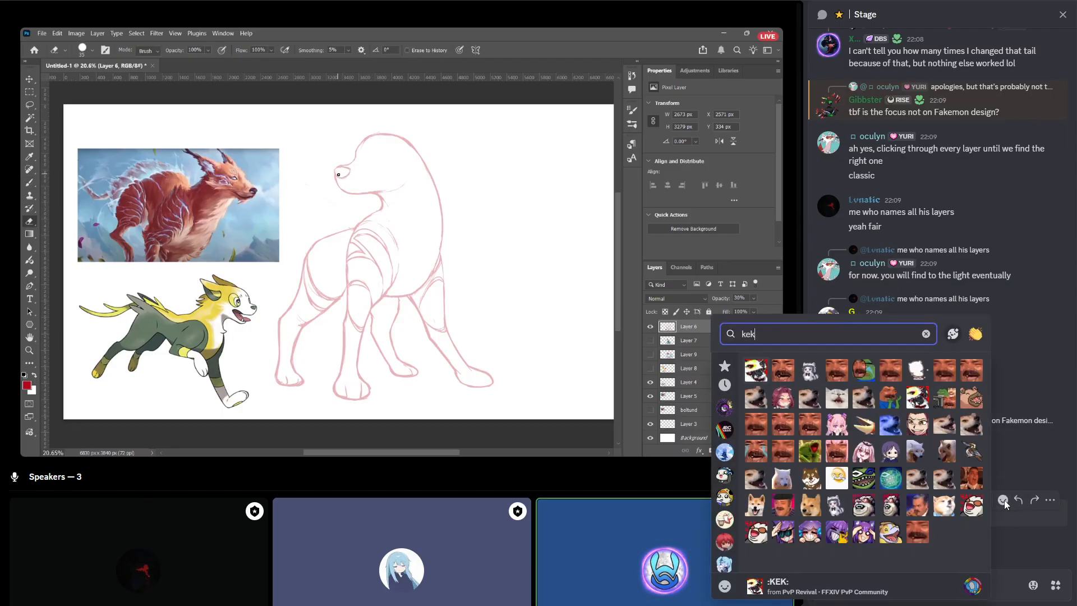
{"action": "left_click", "coordinate": [835, 371]}
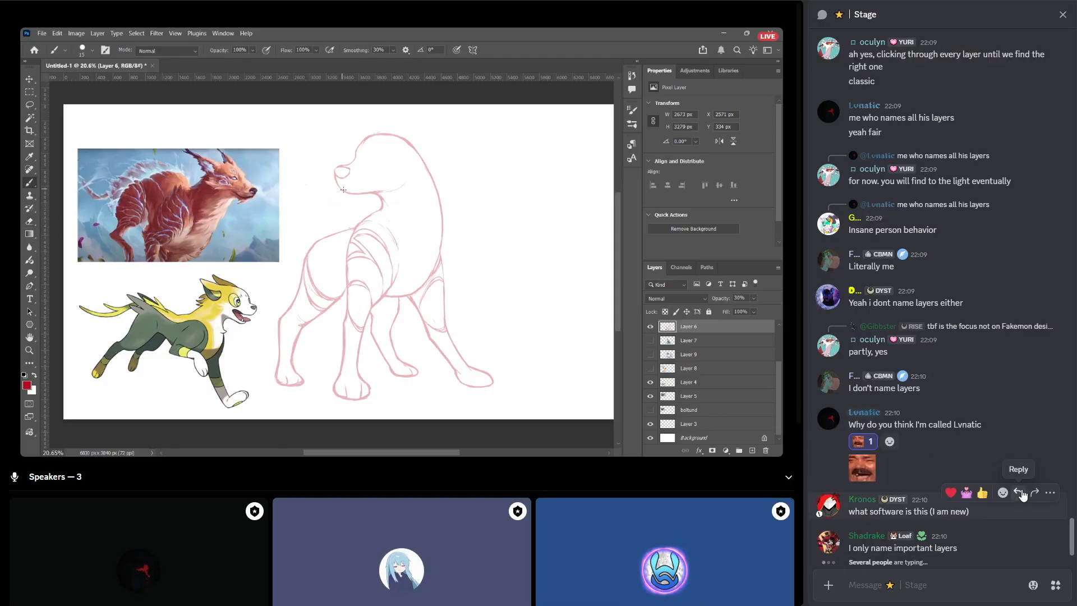
Reply "photoshop!" to the newcomer's question about what software is being used.
{"action": "left_click", "coordinate": [1020, 491]}
{"action": "type", "text": "photoshop!"}
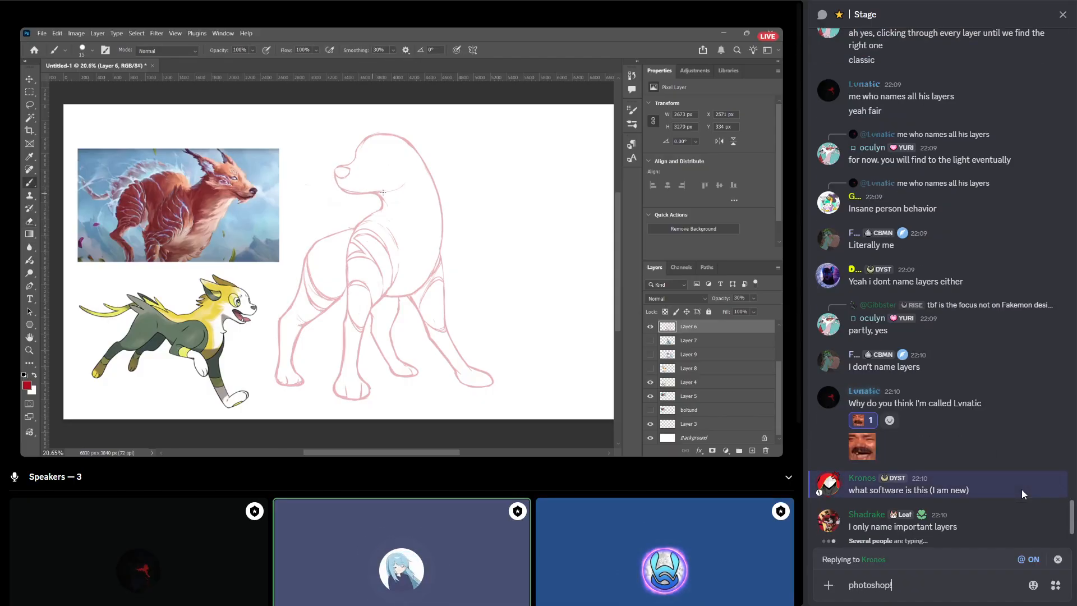
{"action": "key", "text": "Return"}
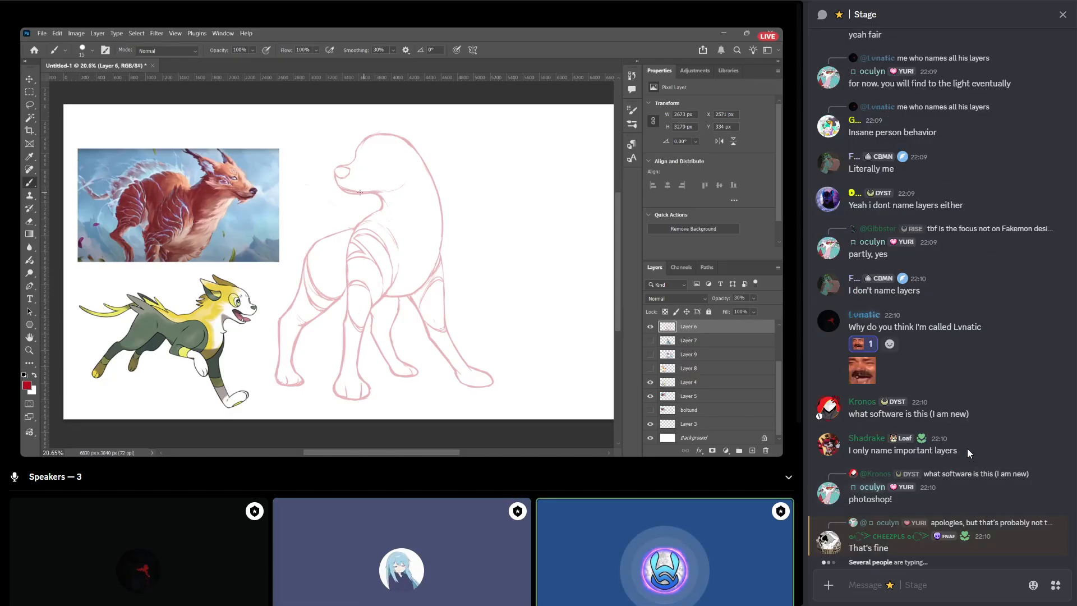
{"action": "mouse_move", "coordinate": [967, 438]}
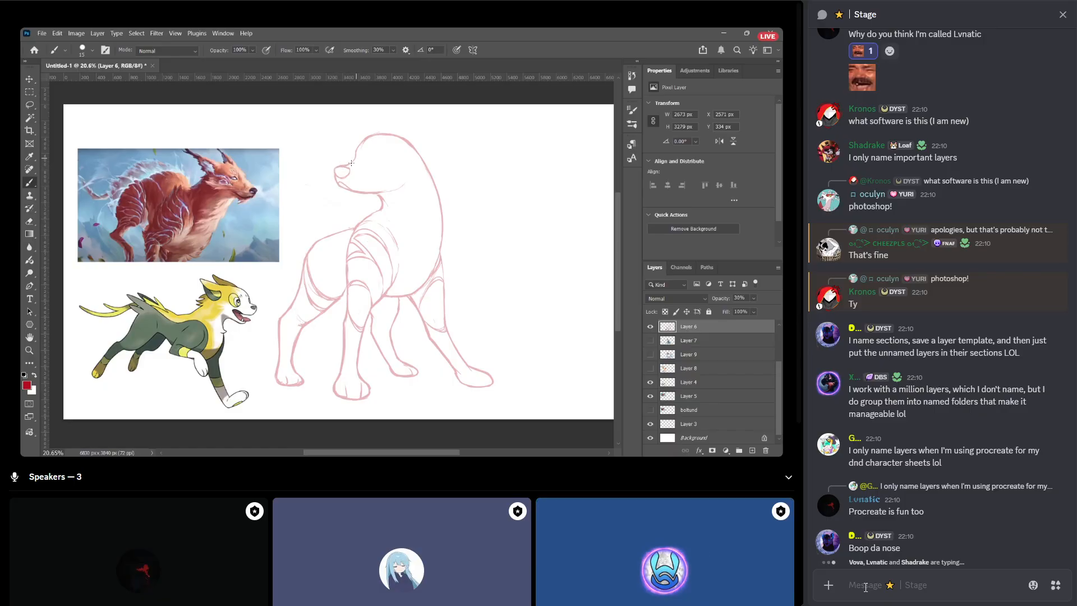
{"action": "key", "text": "e"}
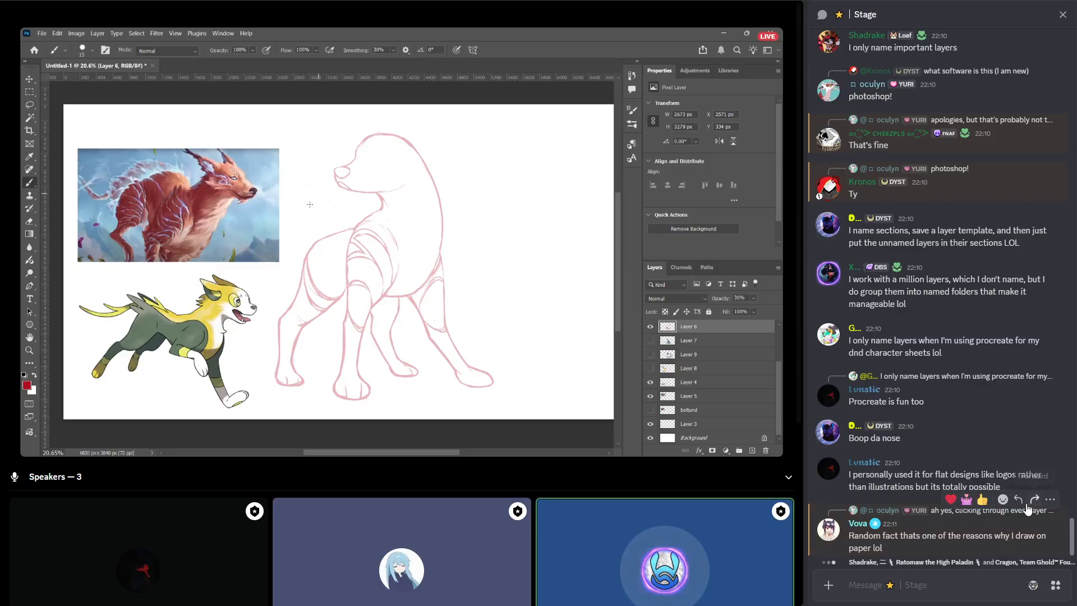
Reply "lol" to the Stage chat message about drawing on paper.
{"action": "left_click", "coordinate": [1021, 504]}
{"action": "type", "text": "lol"}
{"action": "key", "text": "Return"}
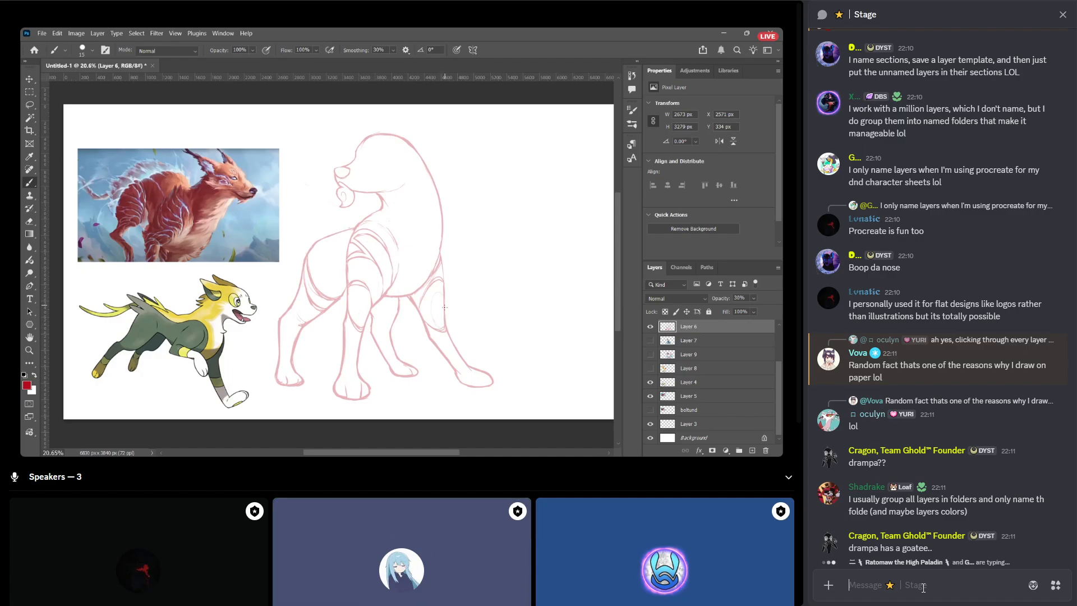
Send the message "reminds me a bit of chimchar that goatee lol" in the Stage chat.
{"action": "type", "text": "reminds"}
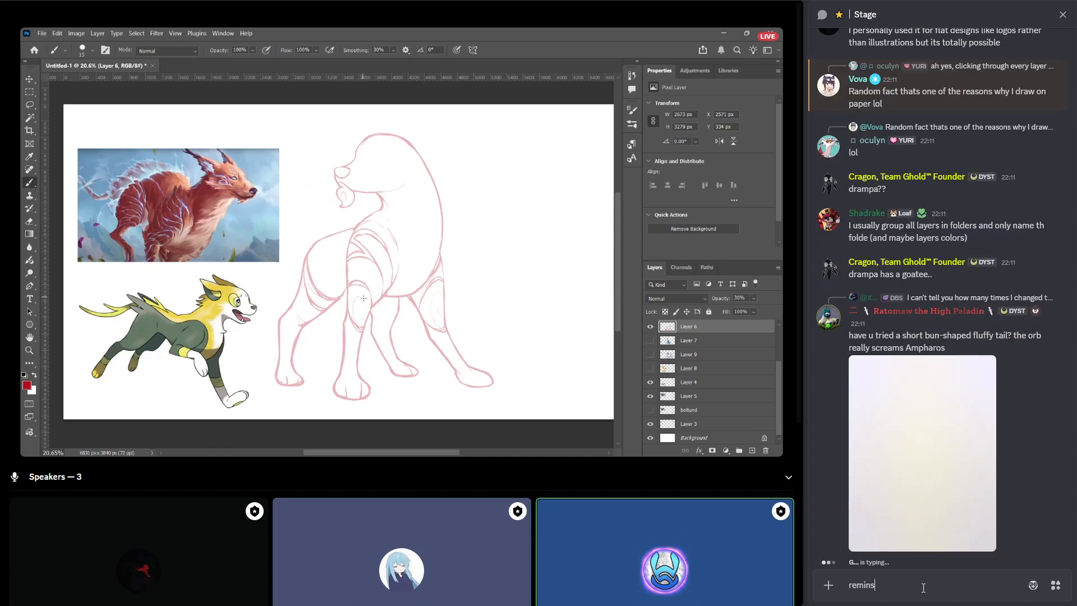
{"action": "type", "text": " me a bit of chu"}
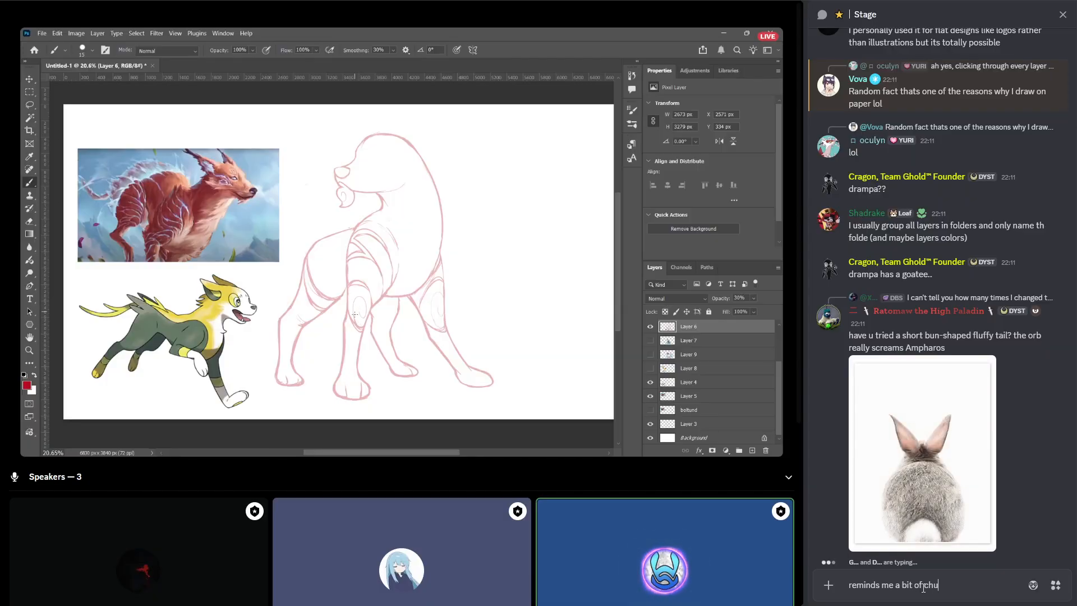
{"action": "key", "text": "BackSpace"}
{"action": "type", "text": "imchar"}
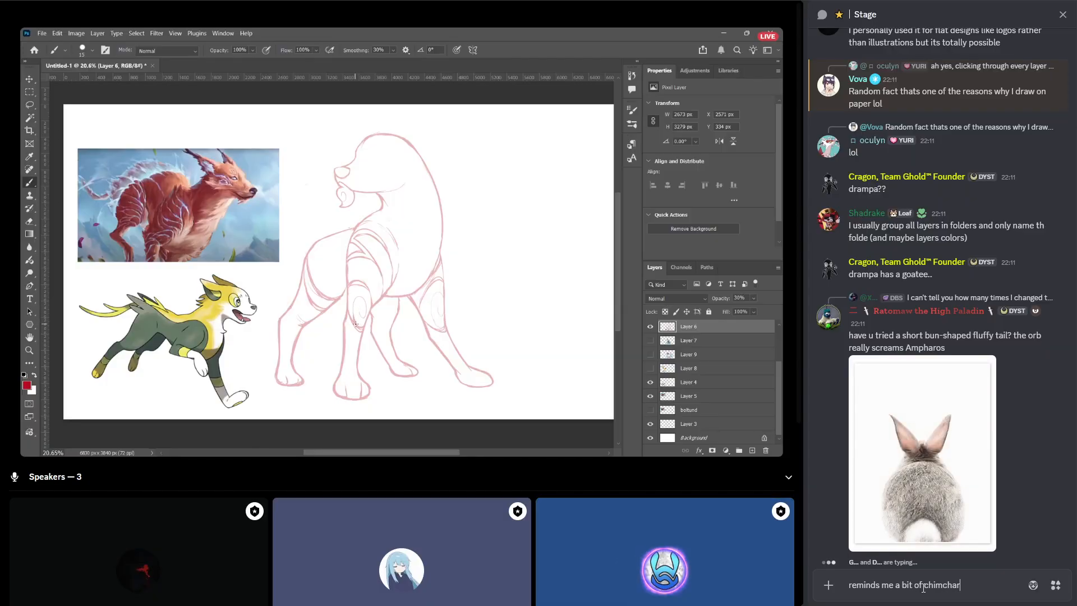
{"action": "type", "text": " that goate"}
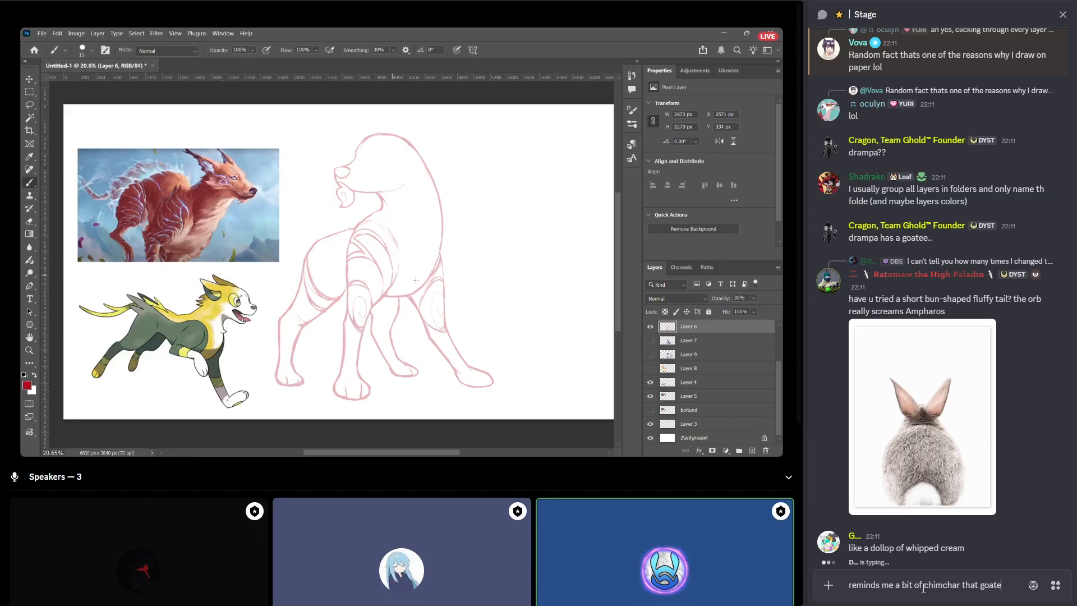
{"action": "type", "text": "e lol"}
{"action": "key", "text": "Return"}
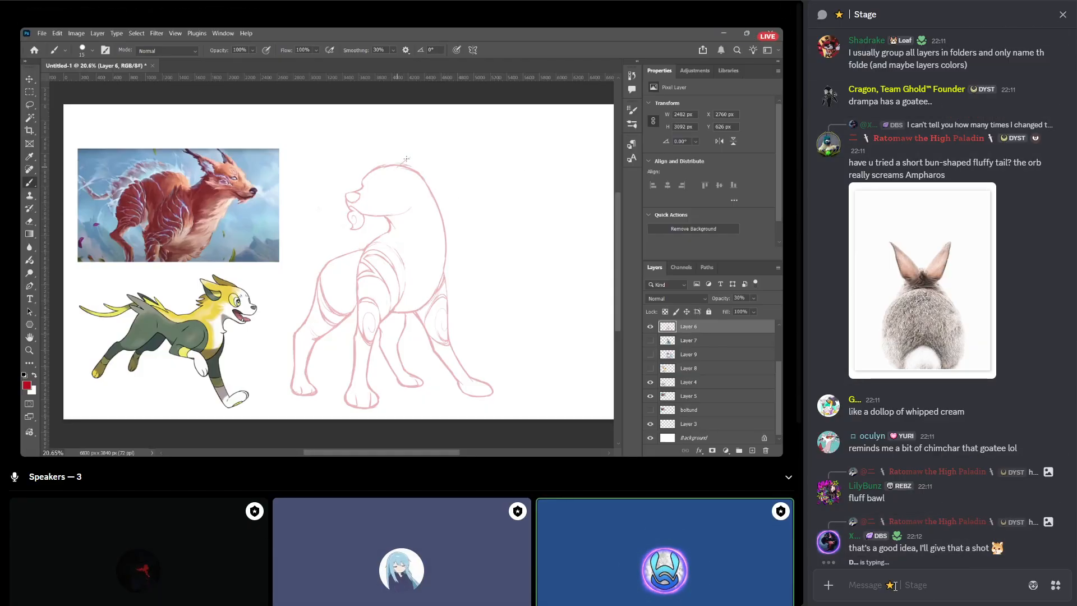
Ask in the Stage chat "in this design, where would you say the big, medium and small are?".
{"action": "type", "text": "in this des"}
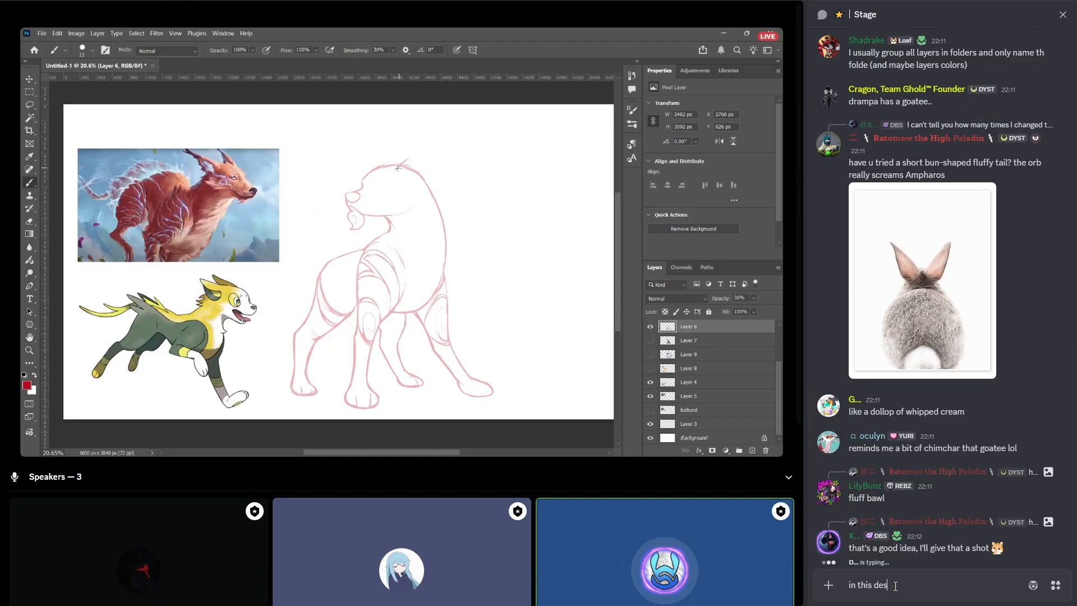
{"action": "type", "text": "ign, "}
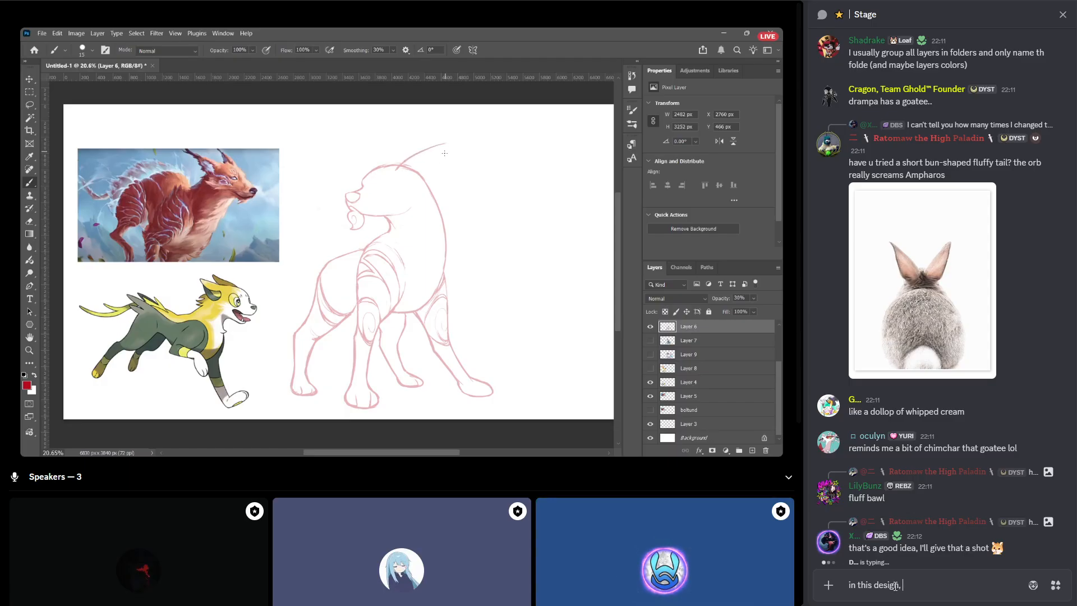
{"action": "type", "text": "where would you say the bi"}
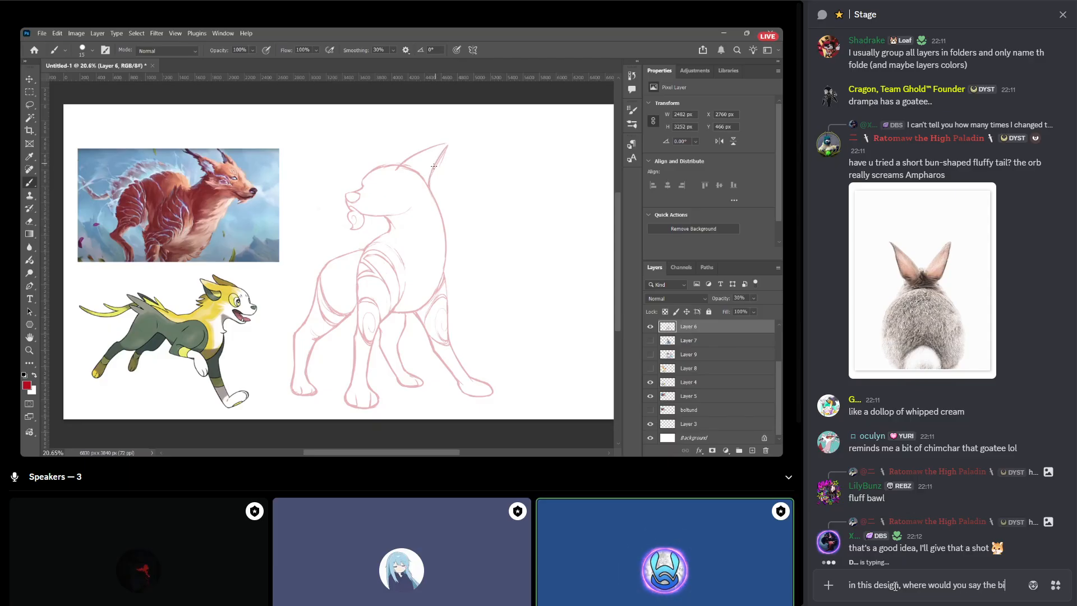
{"action": "type", "text": "g, medium and sm"}
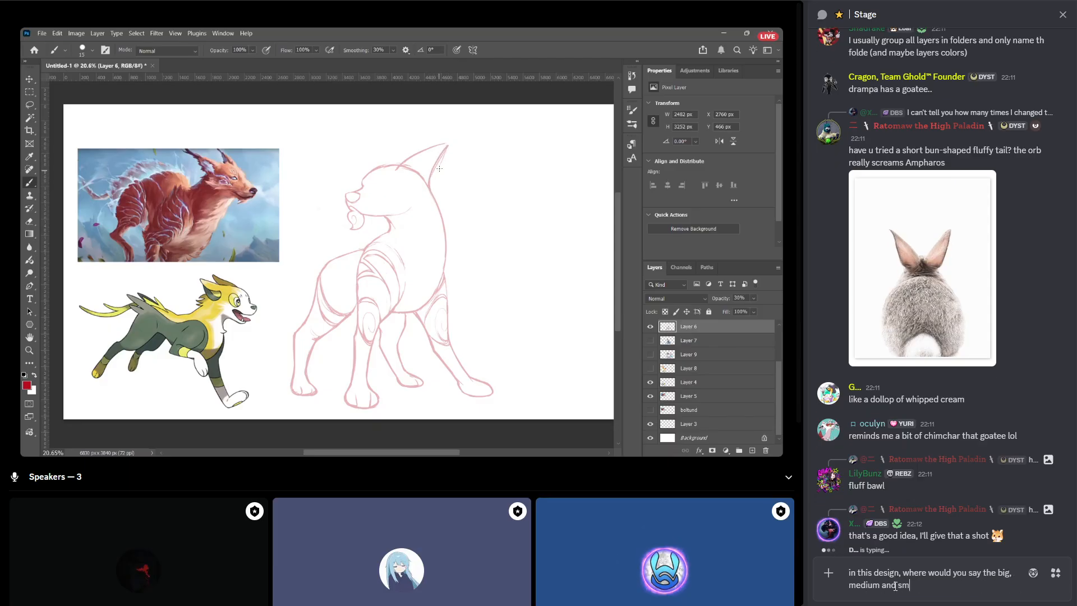
{"action": "type", "text": "all are?"}
{"action": "key", "text": "Return"}
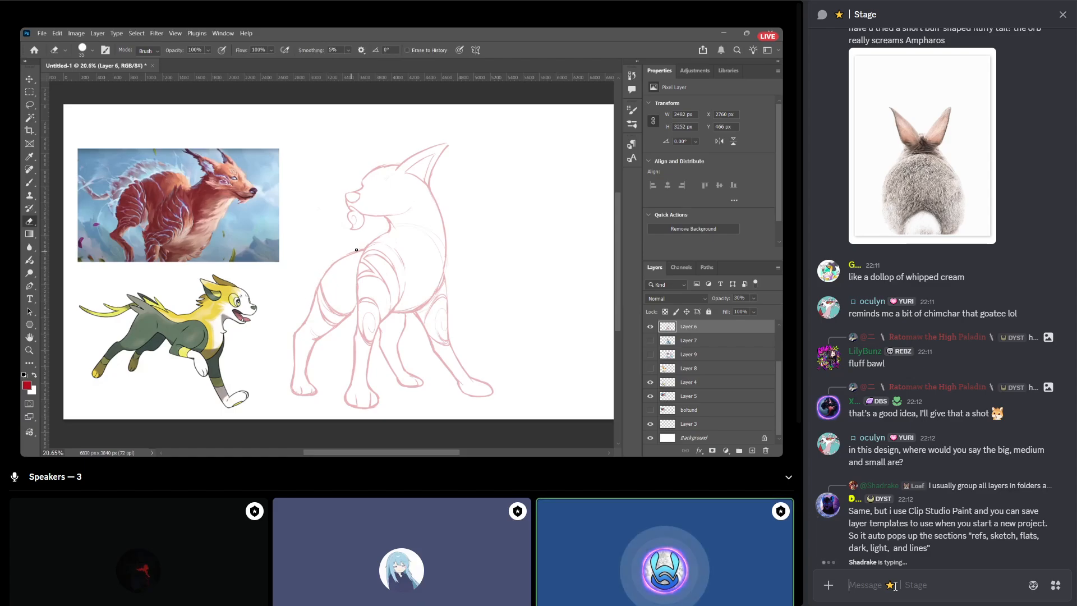
Send the :sumsaltNoted: emoji as a message in the Stage chat.
{"action": "type", "text": ":noted"}
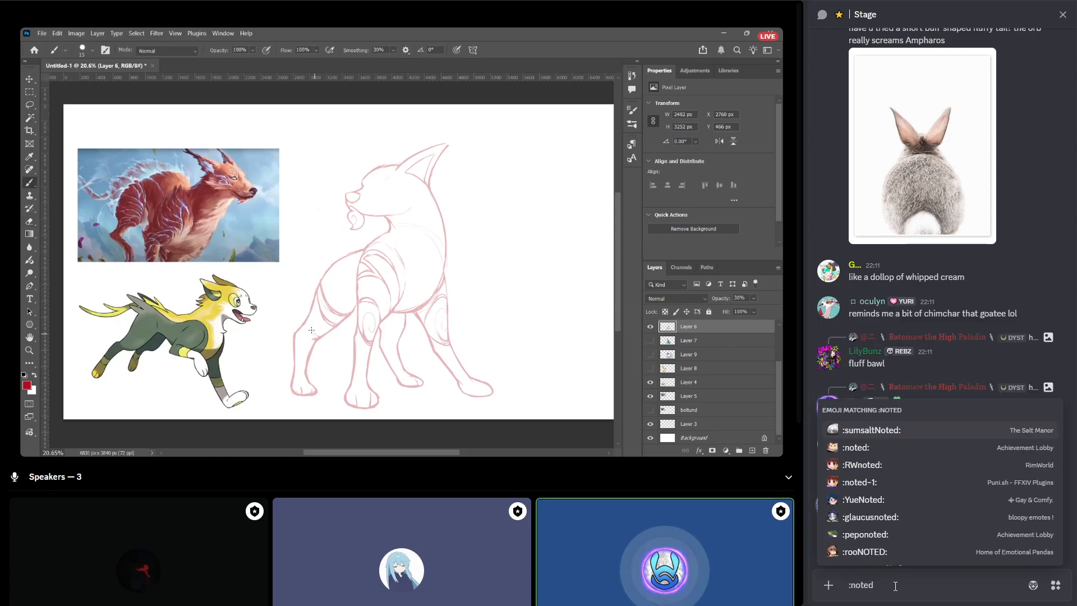
{"action": "key", "text": "Return"}
{"action": "key", "text": "Return"}
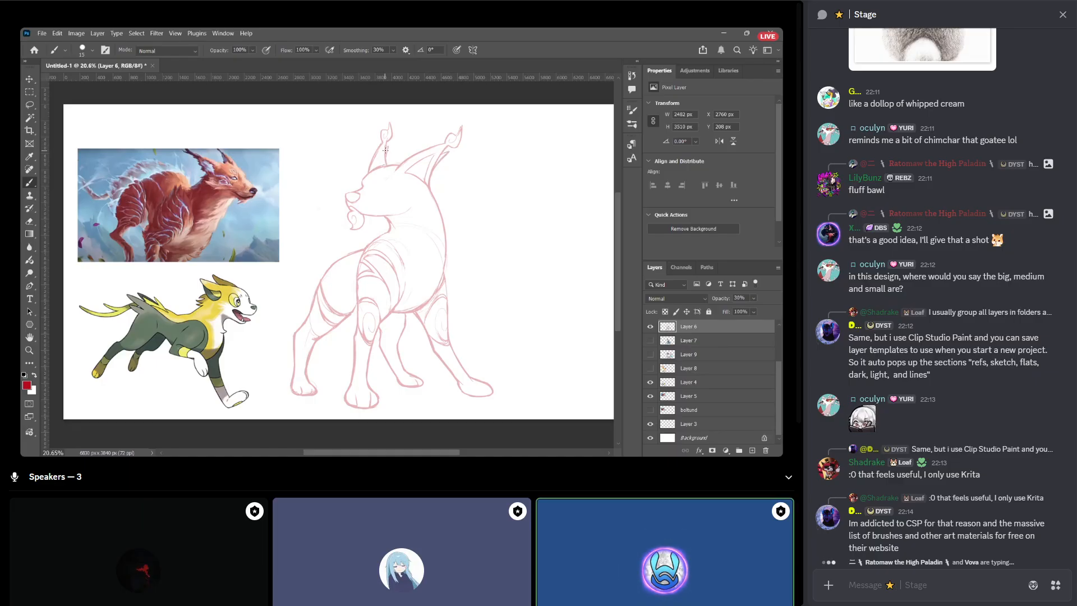
Send the message "CSP seems to be a favorite" in the Stage chat.
{"action": "type", "text": "CS"}
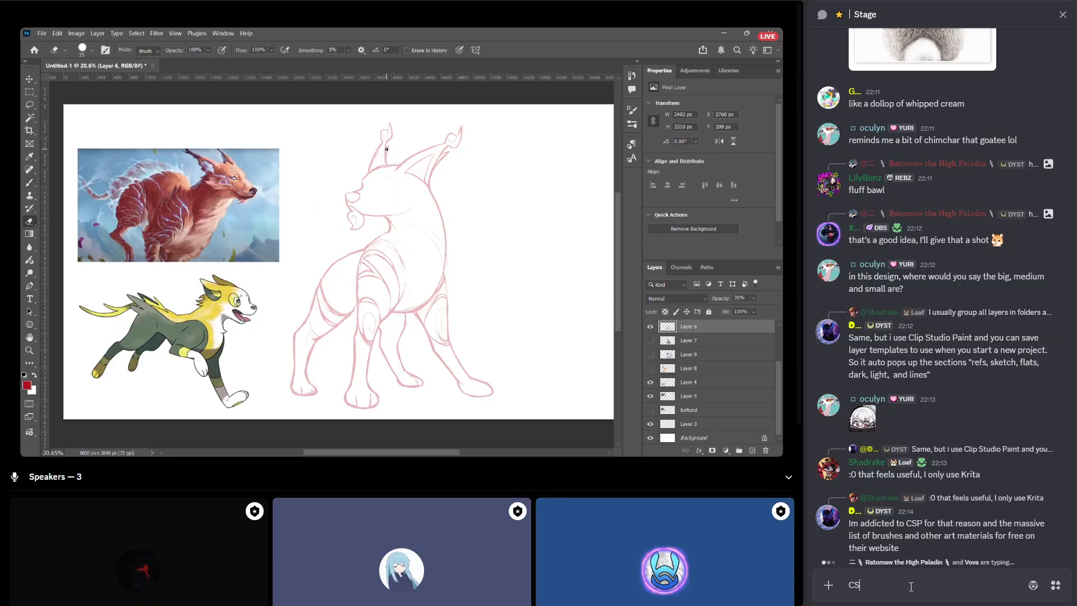
{"action": "type", "text": "P seems to be a favori"}
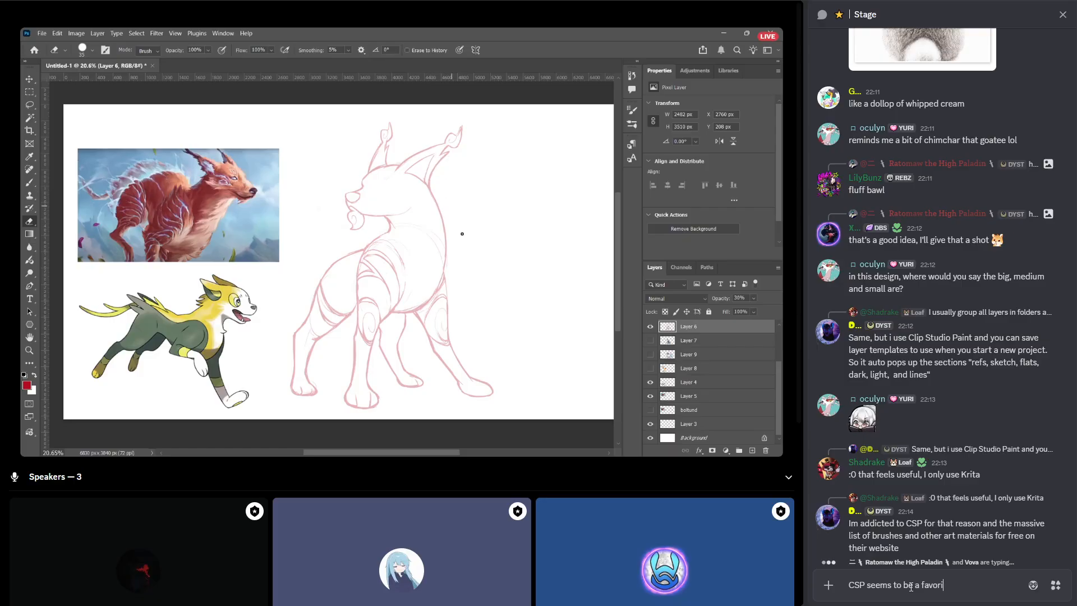
{"action": "type", "text": "te"}
{"action": "key", "text": "Return"}
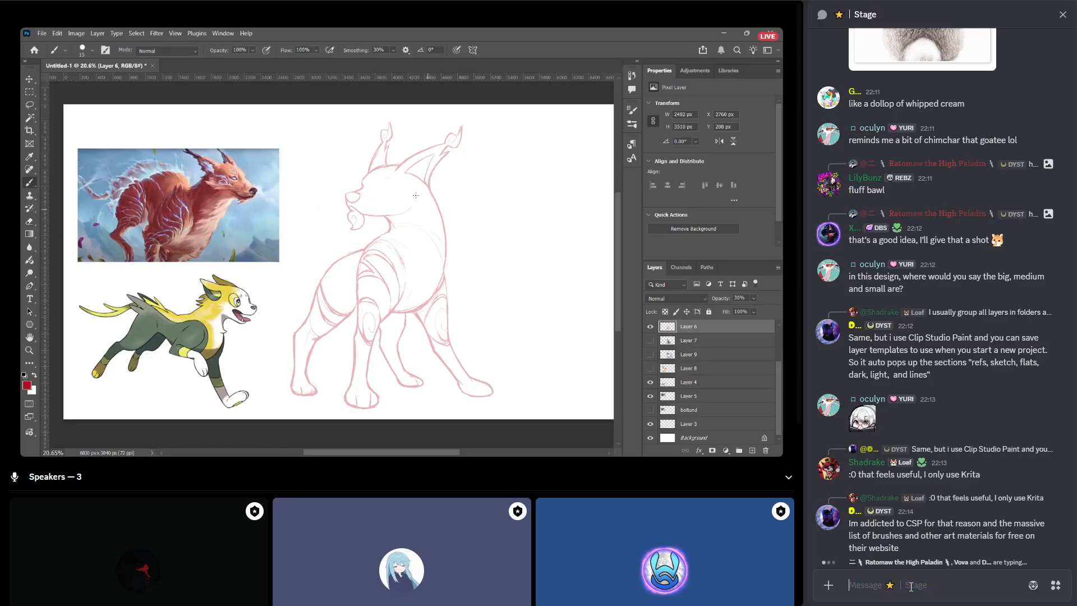
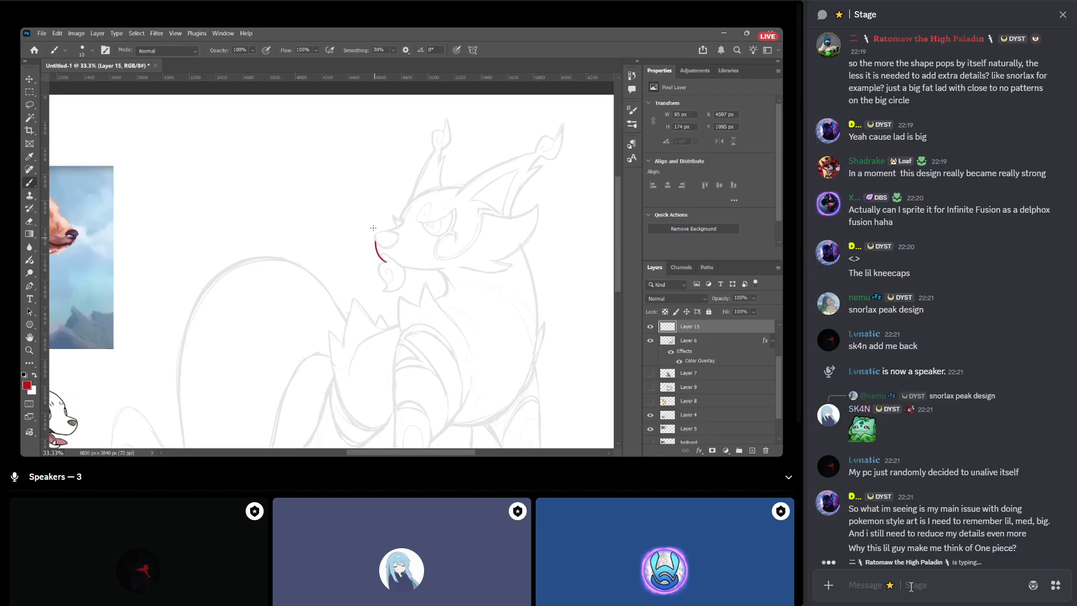
Send the message "keep us as long as you want" in the Stage chat.
{"action": "type", "text": "ke"}
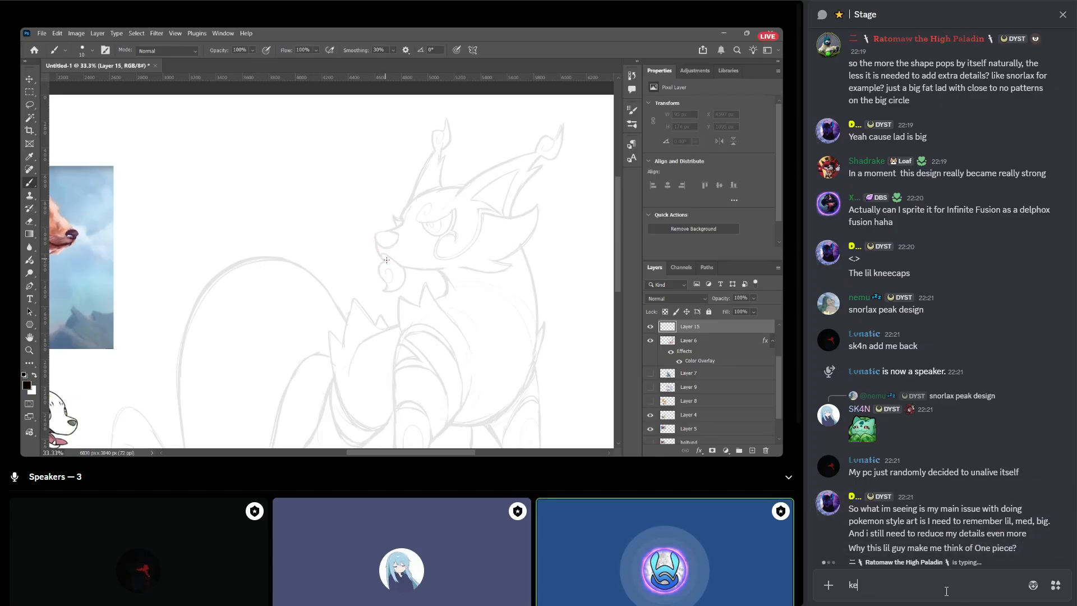
{"action": "type", "text": "ep us as long a"}
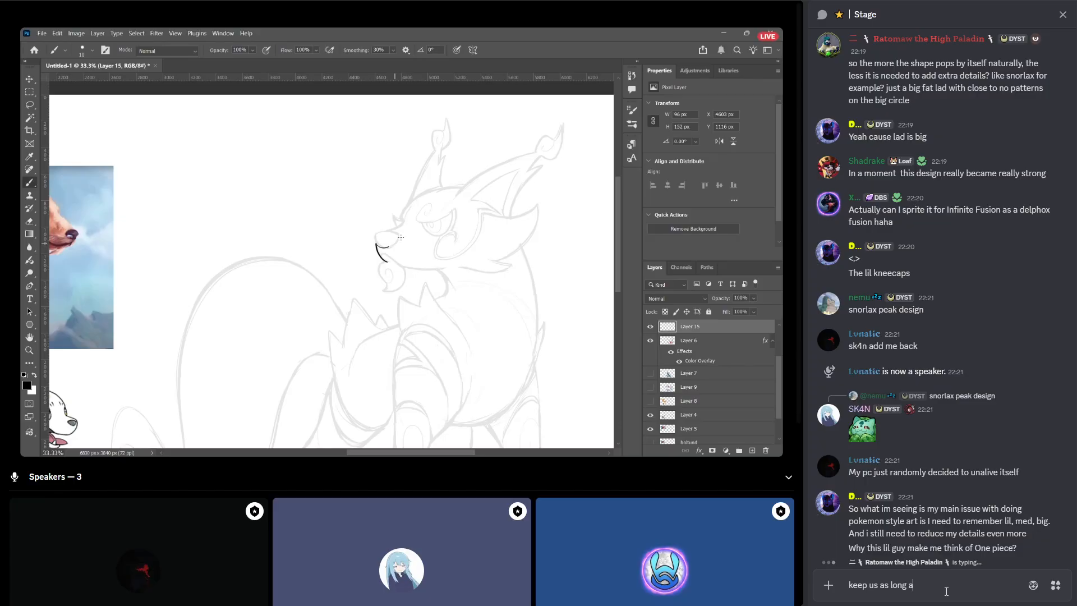
{"action": "type", "text": "s you want :pee"}
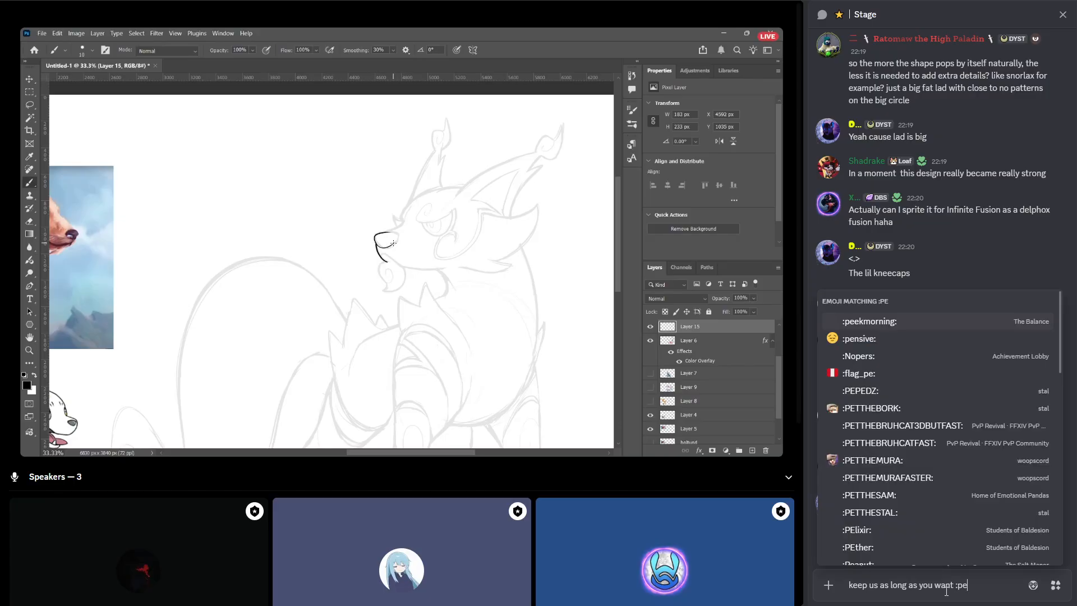
{"action": "key", "text": "BackSpace"}
{"action": "key", "text": "BackSpace"}
{"action": "key", "text": "BackSpace"}
{"action": "key", "text": "Return"}
Send a blush emoji as a separate message in the Stage chat.
{"action": "type", "text": ":blush"}
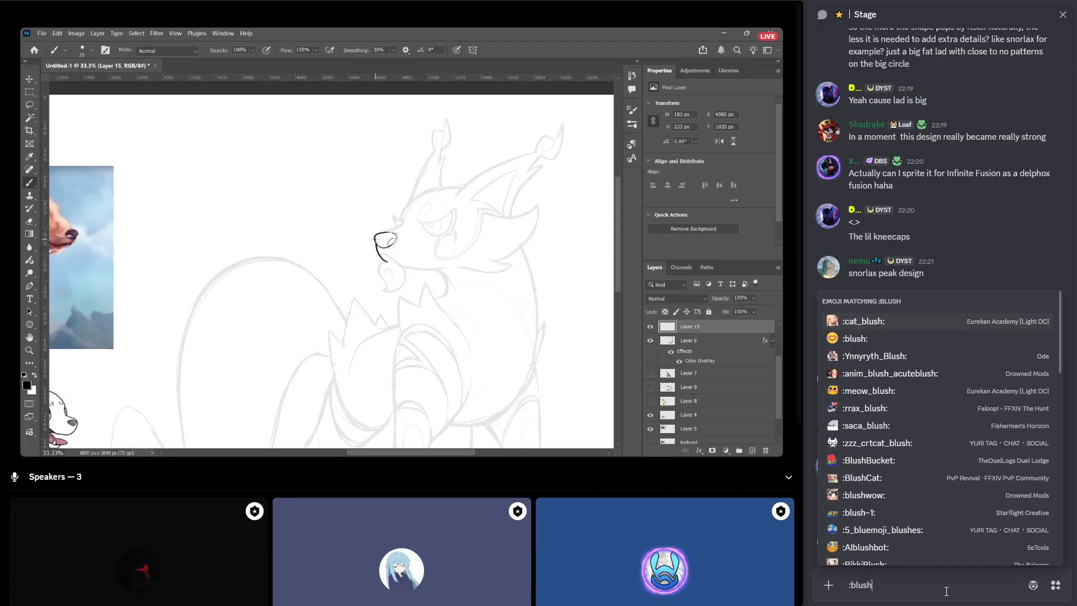
{"action": "key", "text": "Return"}
{"action": "key", "text": "Return"}
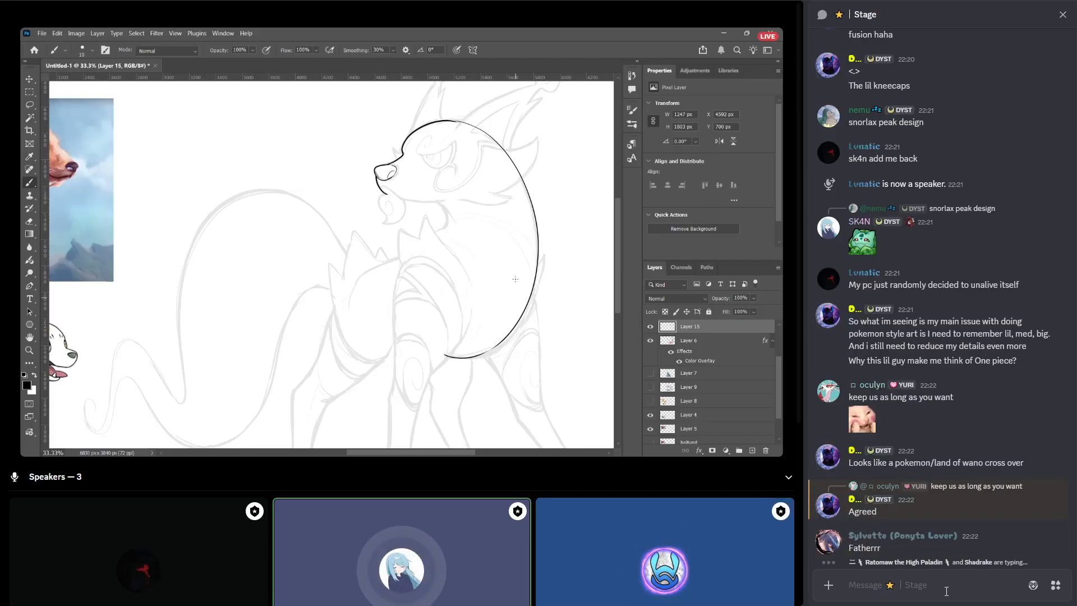
{"action": "type", "text": "well yea tha"}
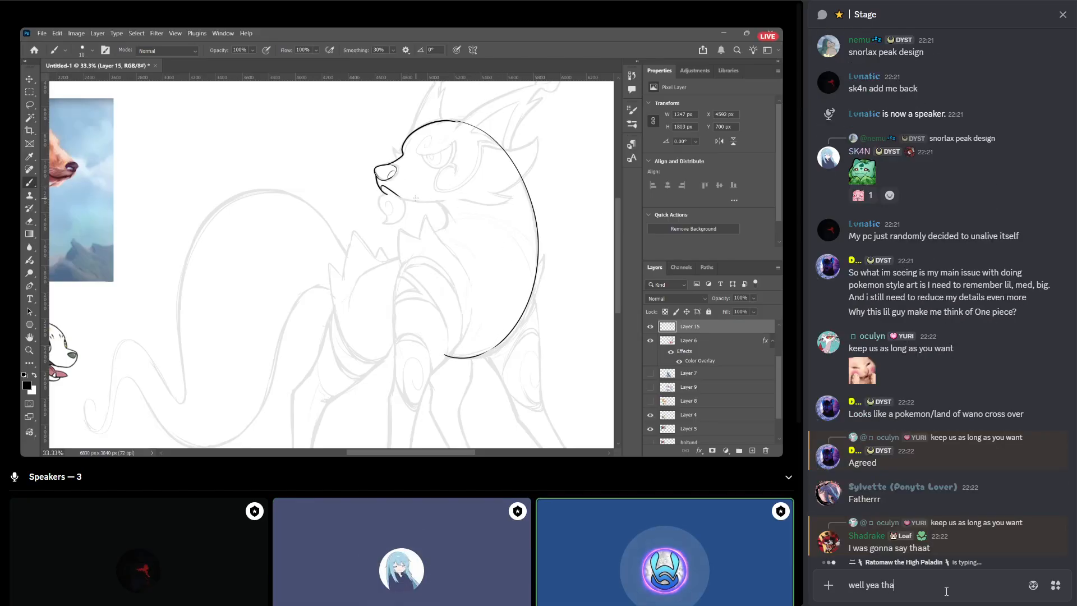
{"action": "type", "text": "t"}
{"action": "key", "text": "ctrl+a"}
{"action": "key", "text": "BackSpace"}
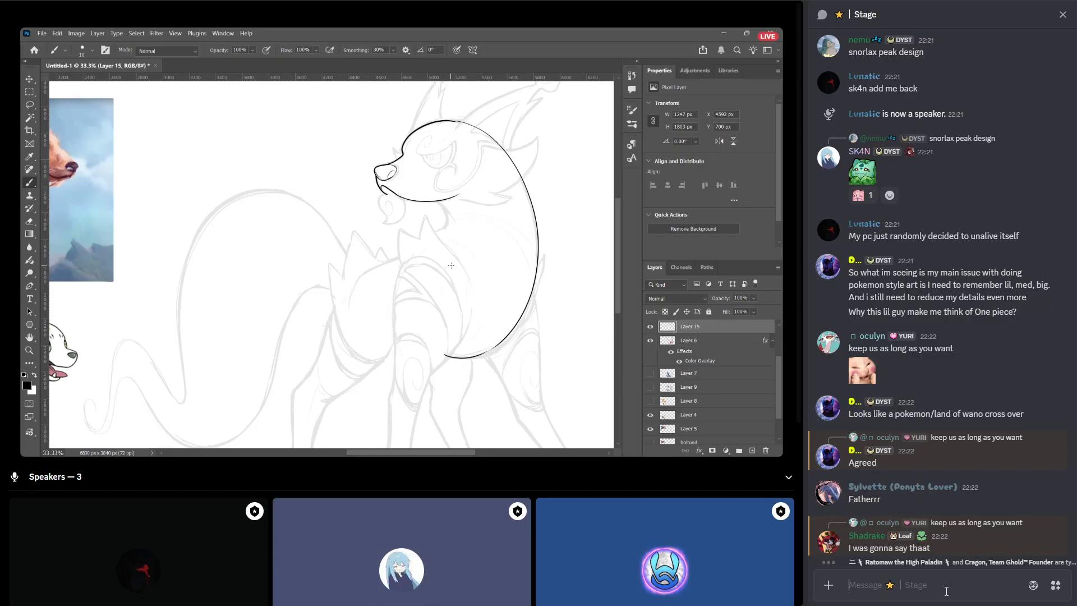
Reply to the "Fatherrr" message in the Stage chat with "NOBODY TELL HER".
{"action": "left_click", "coordinate": [1017, 511]}
{"action": "type", "text": "NO"}
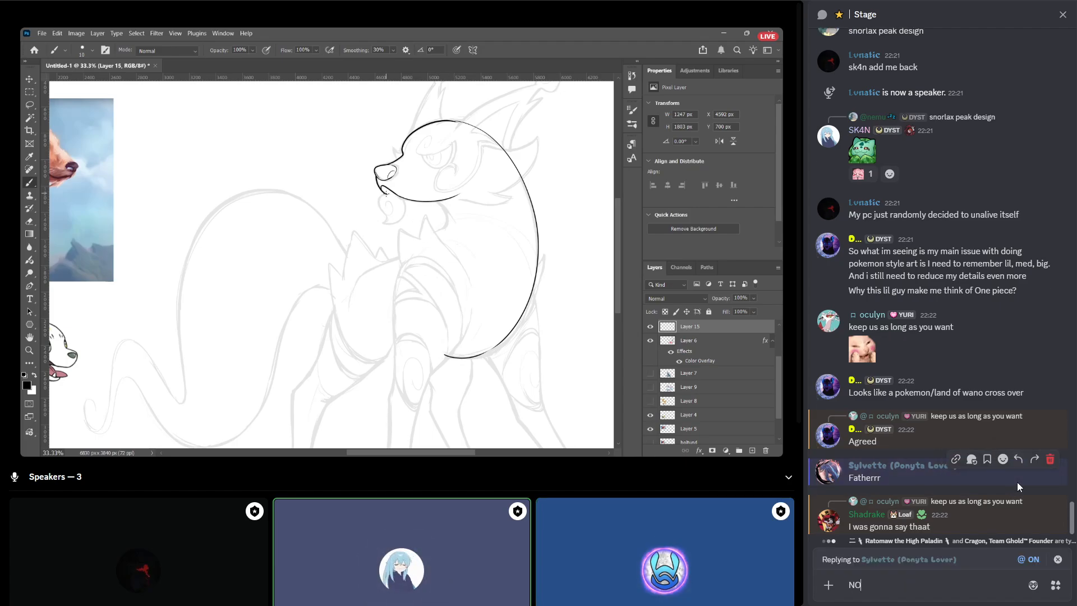
{"action": "type", "text": "BODY TELL HER"}
{"action": "key", "text": "Return"}
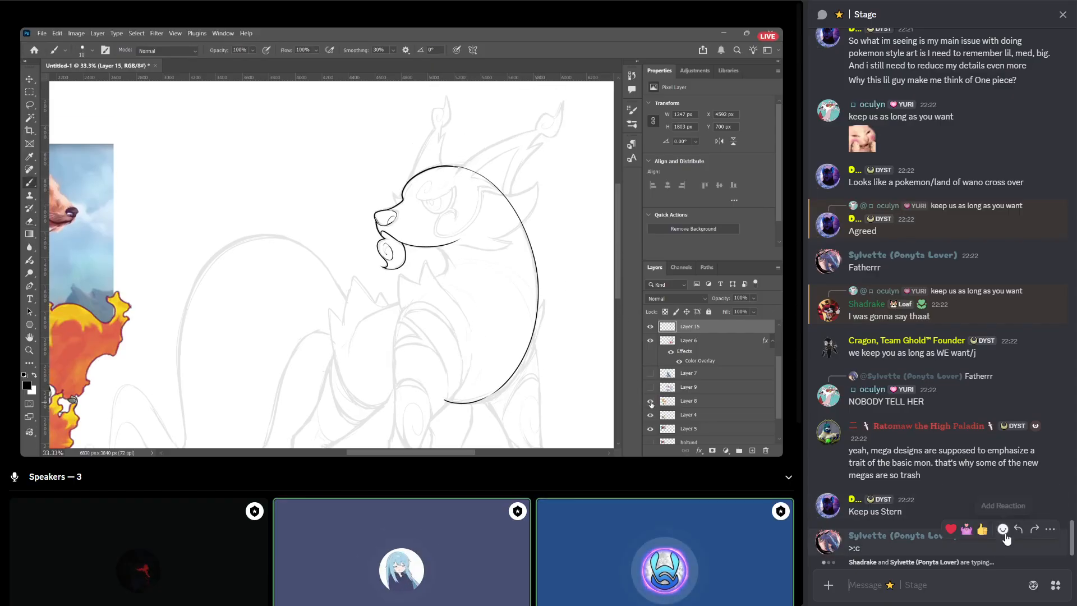
Reply to the ">:c" message in the Stage chat with "im recording it dw".
{"action": "left_click", "coordinate": [1016, 530]}
{"action": "type", "text": "im "}
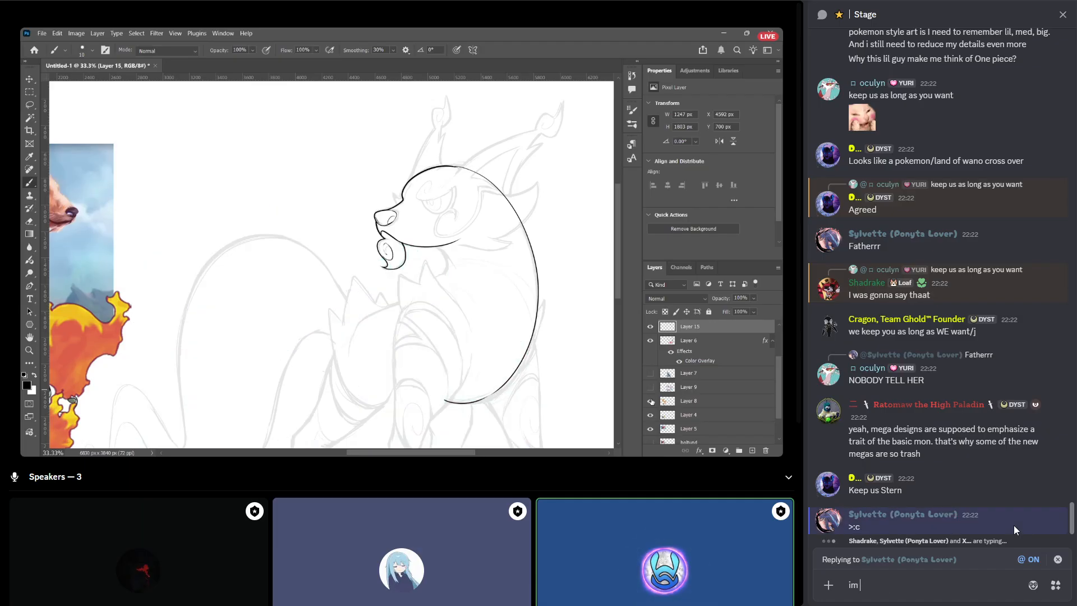
{"action": "type", "text": "recording it dw"}
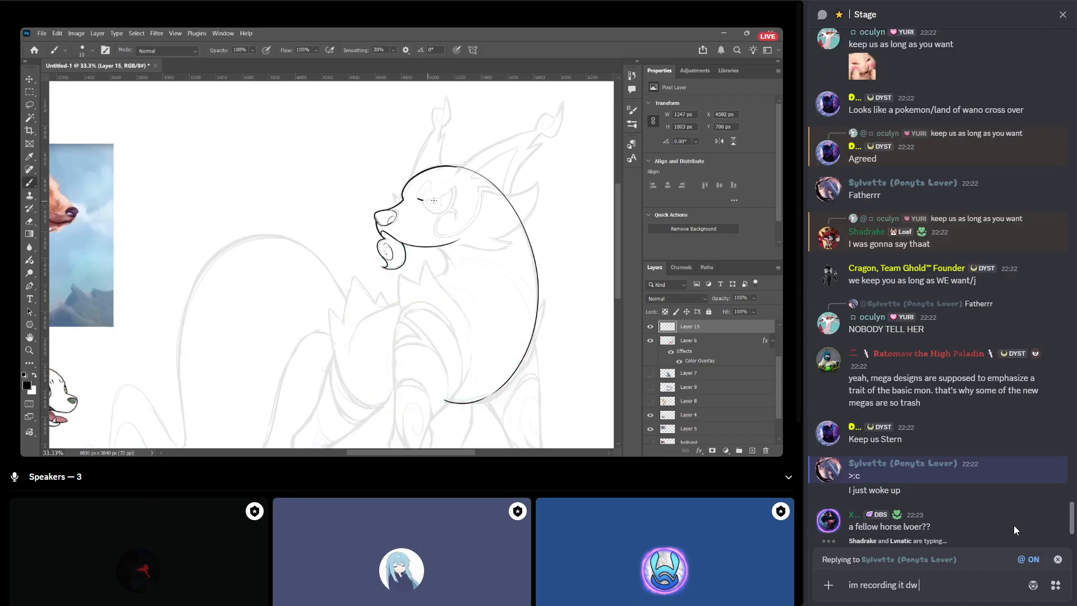
{"action": "key", "text": "Return"}
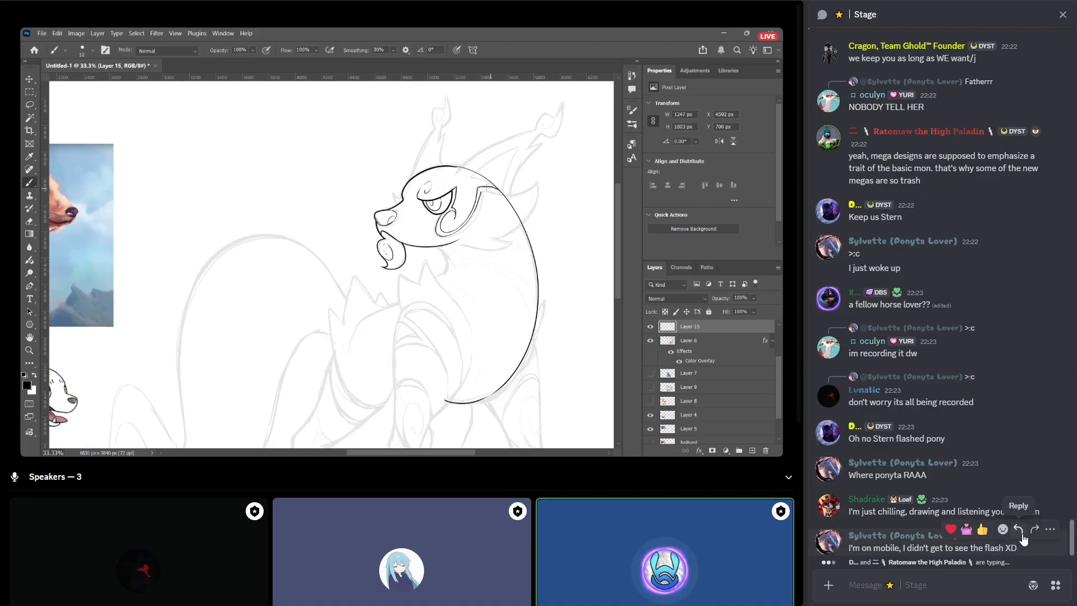
{"action": "left_click", "coordinate": [1020, 531]}
{"action": "type", "text": "its okay we g"}
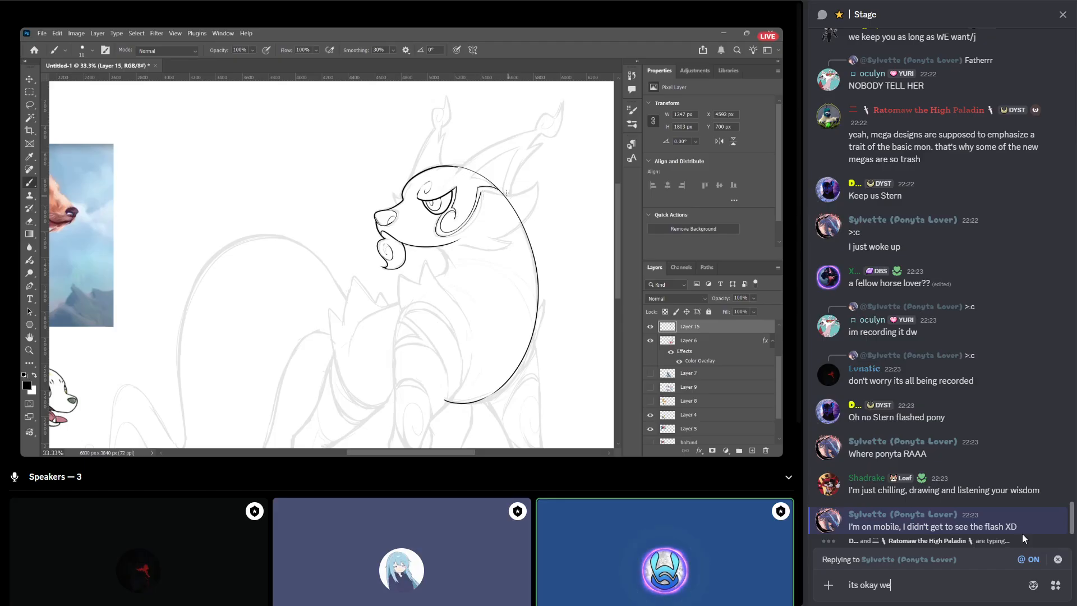
{"action": "key", "text": "BackSpace"}
{"action": "key", "text": "BackSpace"}
{"action": "key", "text": "BackSpace"}
{"action": "key", "text": "BackSpace"}
{"action": "key", "text": "BackSpace"}
{"action": "key", "text": "BackSpace"}
{"action": "key", "text": "BackSpace"}
{"action": "key", "text": "BackSpace"}
{"action": "key", "text": "BackSpace"}
{"action": "key", "text": "BackSpace"}
{"action": "key", "text": "BackSpace"}
{"action": "key", "text": "BackSpace"}
{"action": "key", "text": "BackSpace"}
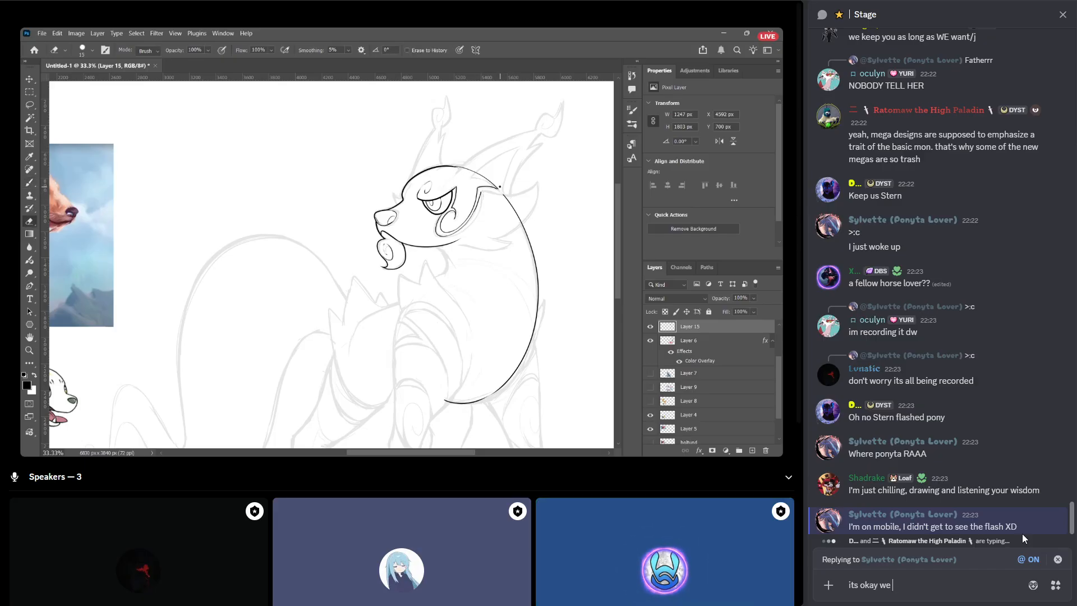
{"action": "key", "text": "Escape"}
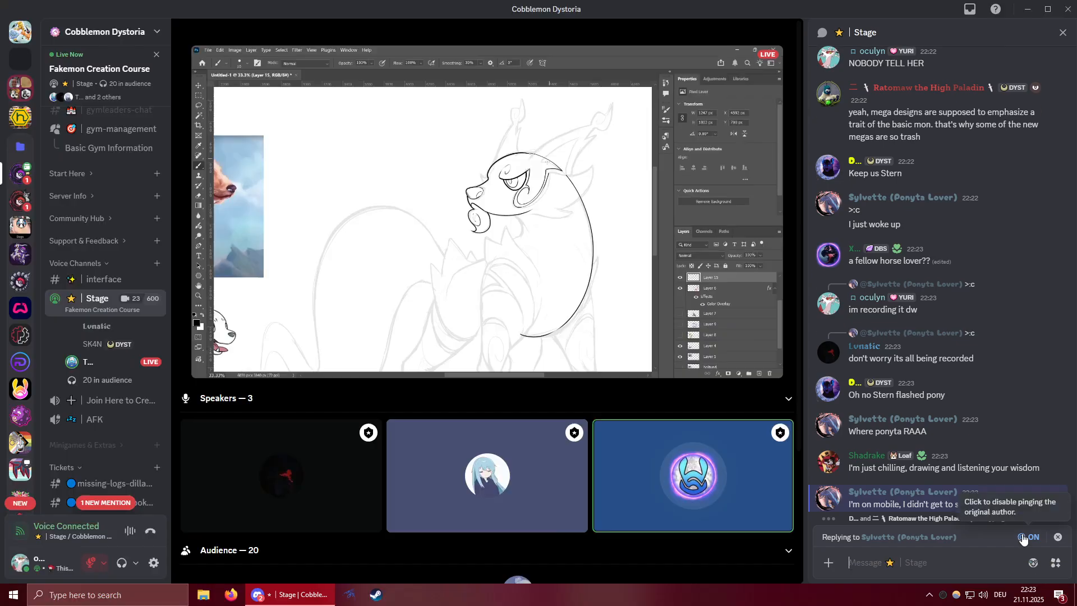
{"action": "left_click", "coordinate": [1057, 537]}
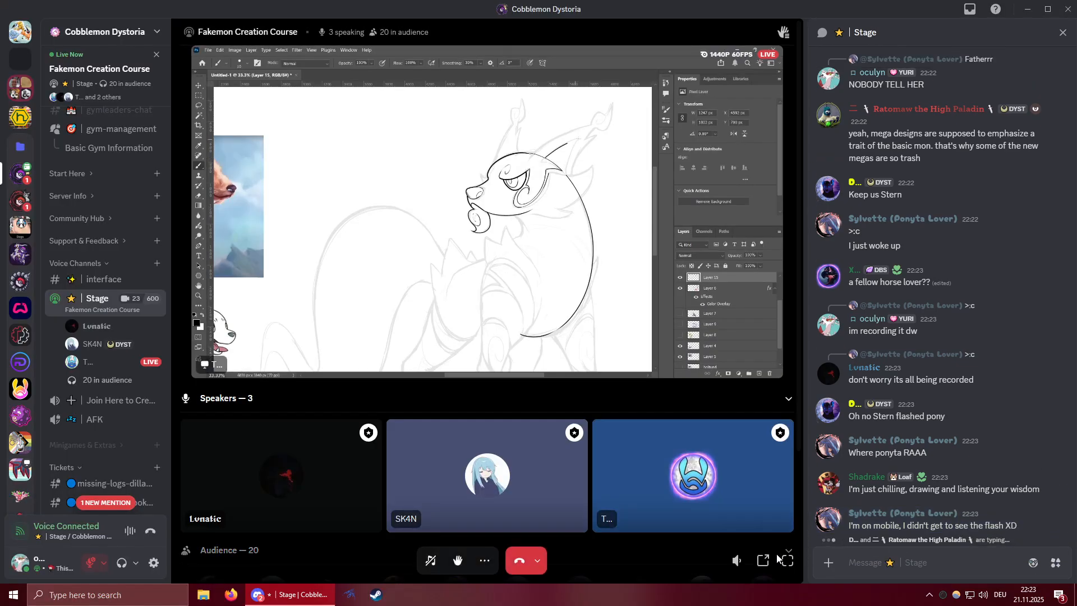
{"action": "left_click", "coordinate": [791, 565]}
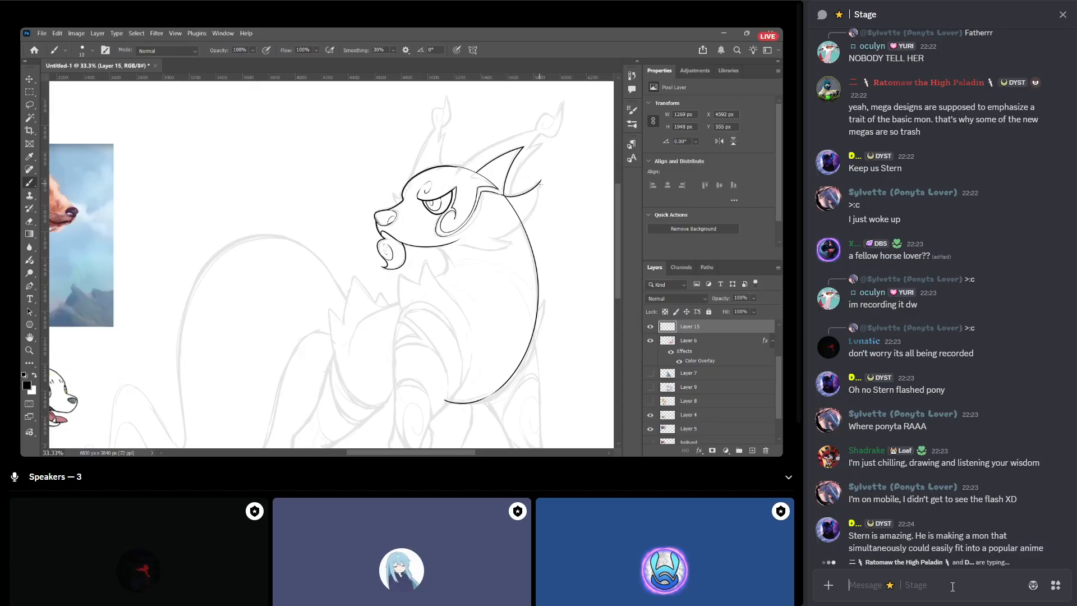
{"action": "mouse_move", "coordinate": [540, 184]}
{"action": "left_mouse_down"}
{"action": "mouse_move", "coordinate": [528, 227]}
{"action": "mouse_move", "coordinate": [483, 230]}
{"action": "left_mouse_up"}
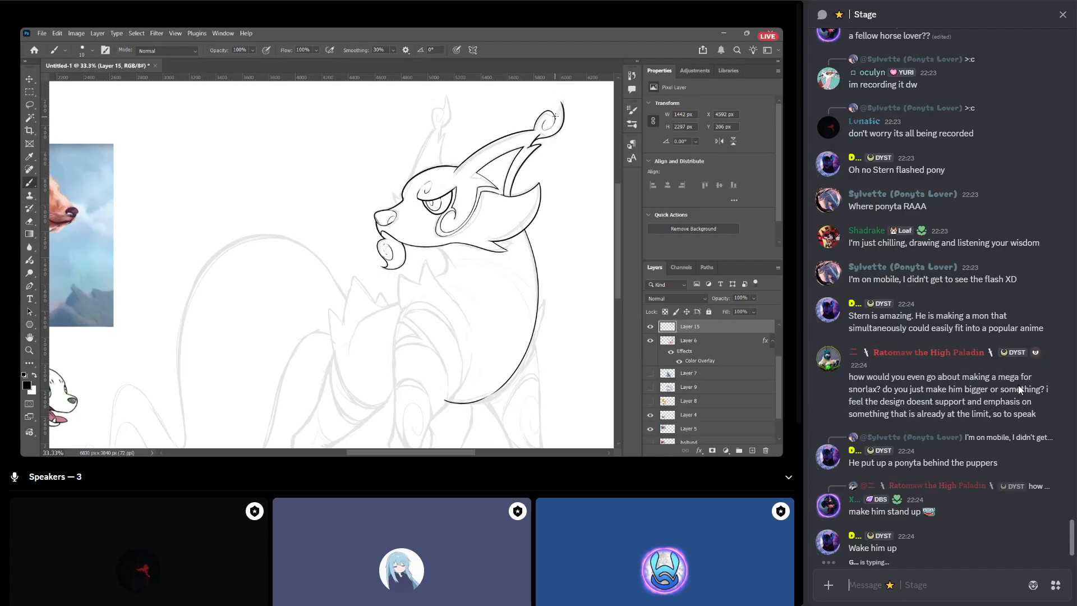
Start a reply to the question about a mega for Snorlax with "i think that heavily depends on where you want to draw emphasis.".
{"action": "left_click", "coordinate": [1018, 345]}
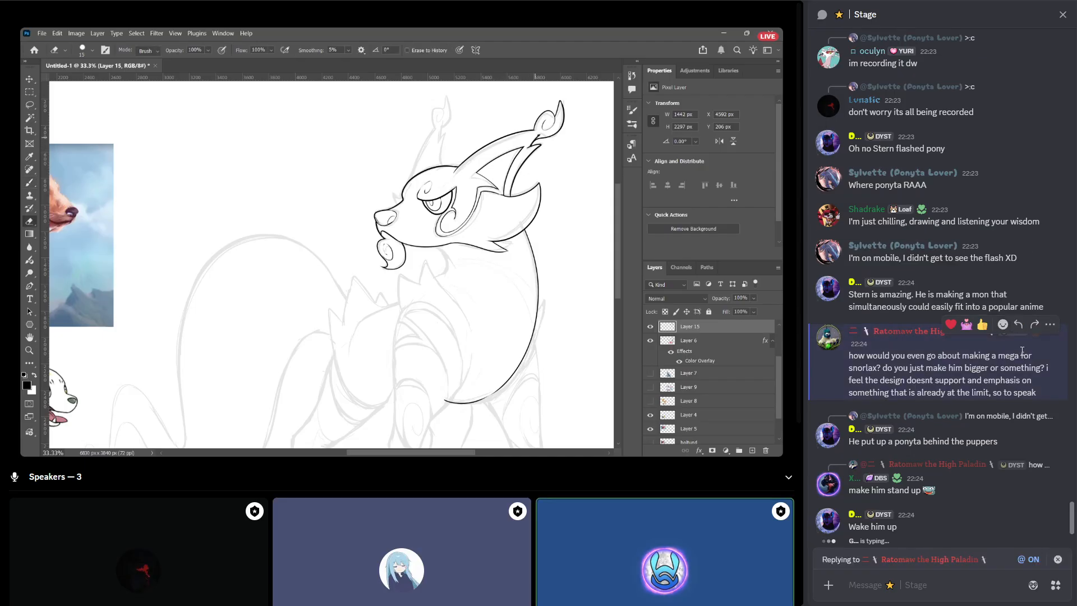
{"action": "type", "text": "i think that heavc"}
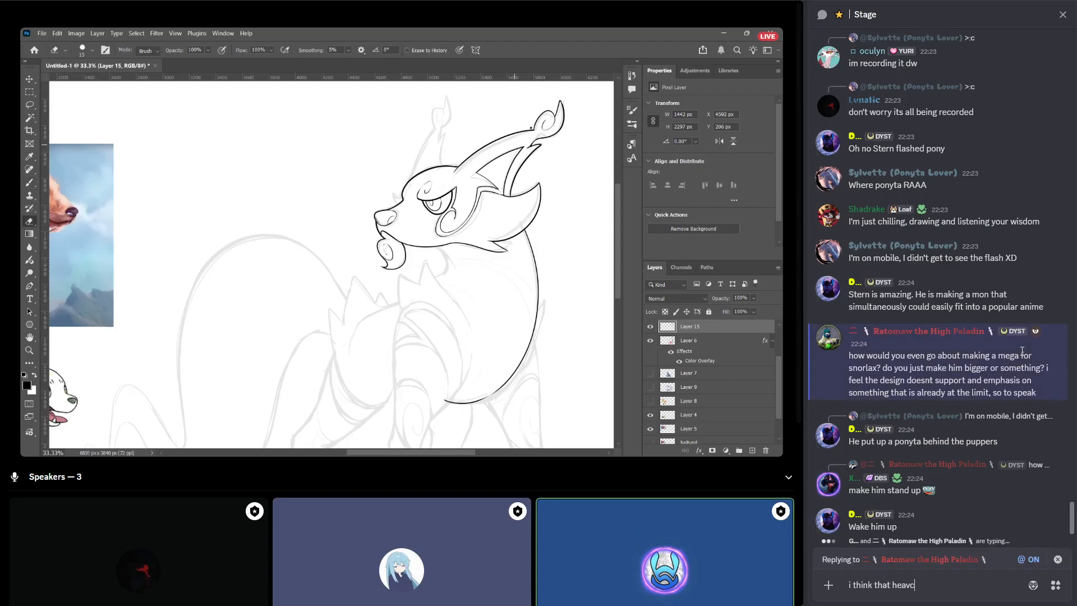
{"action": "key", "text": "BackSpace"}
{"action": "type", "text": "ily depoe"}
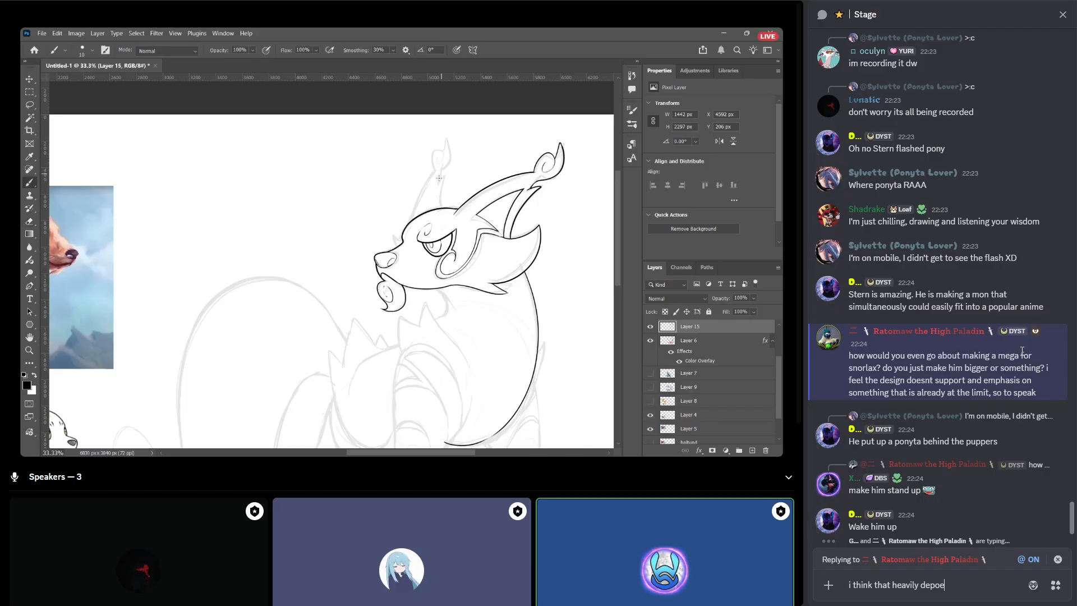
{"action": "key", "text": "BackSpace"}
{"action": "key", "text": "BackSpace"}
{"action": "type", "text": "ends on where you w"}
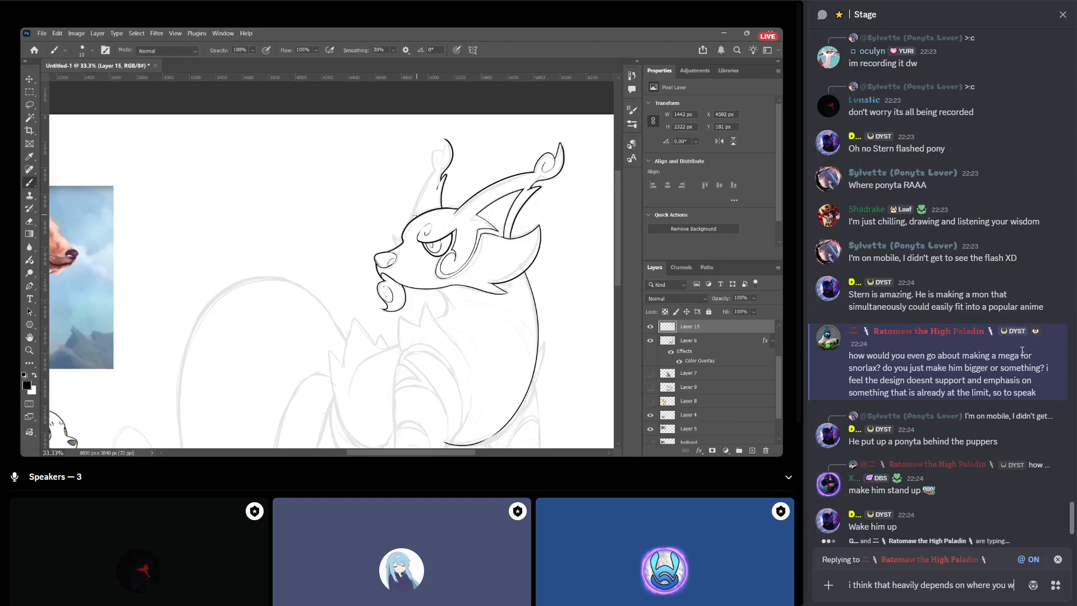
{"action": "type", "text": "ant to draw e"}
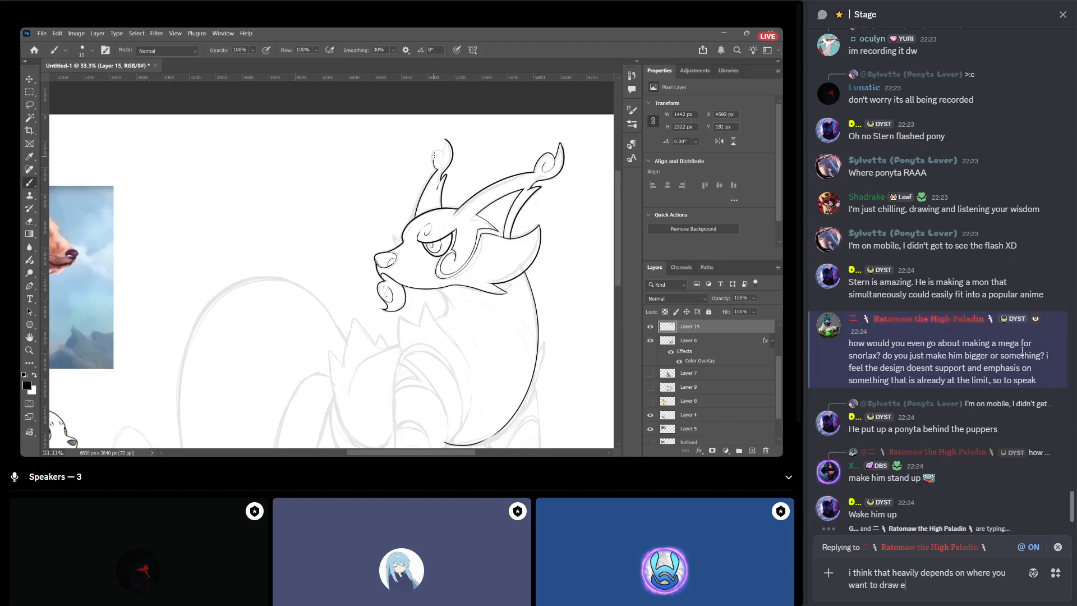
{"action": "type", "text": "mphasis."}
Add a second line, "you could make him a full ball that just rolls akin to wrecking ball from overwatch", and send the reply.
{"action": "key", "text": "shift+Return"}
{"action": "type", "text": "y"}
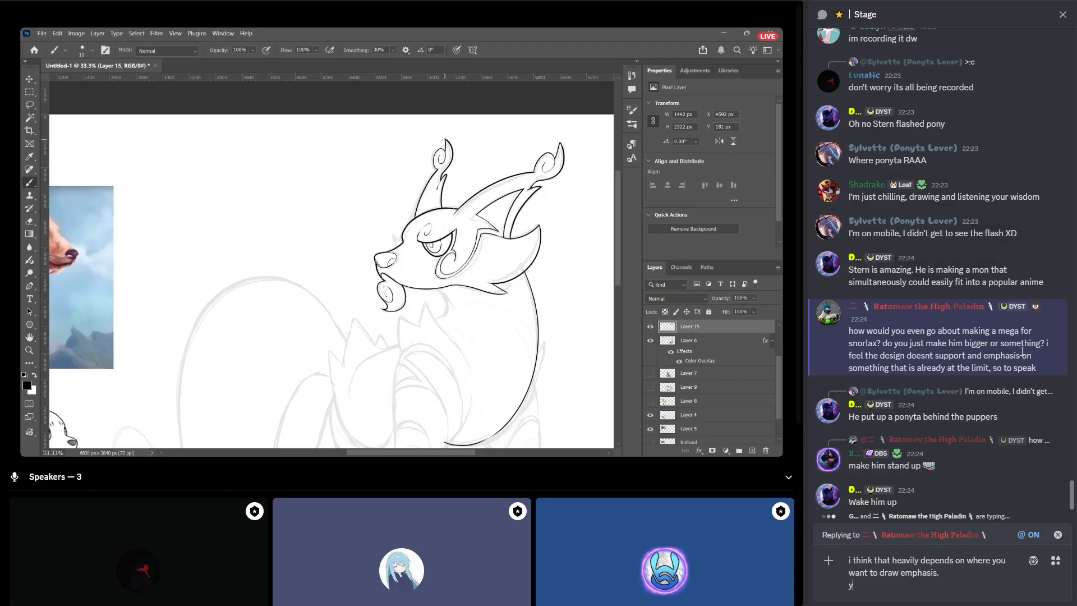
{"action": "type", "text": "ou could make him a w"}
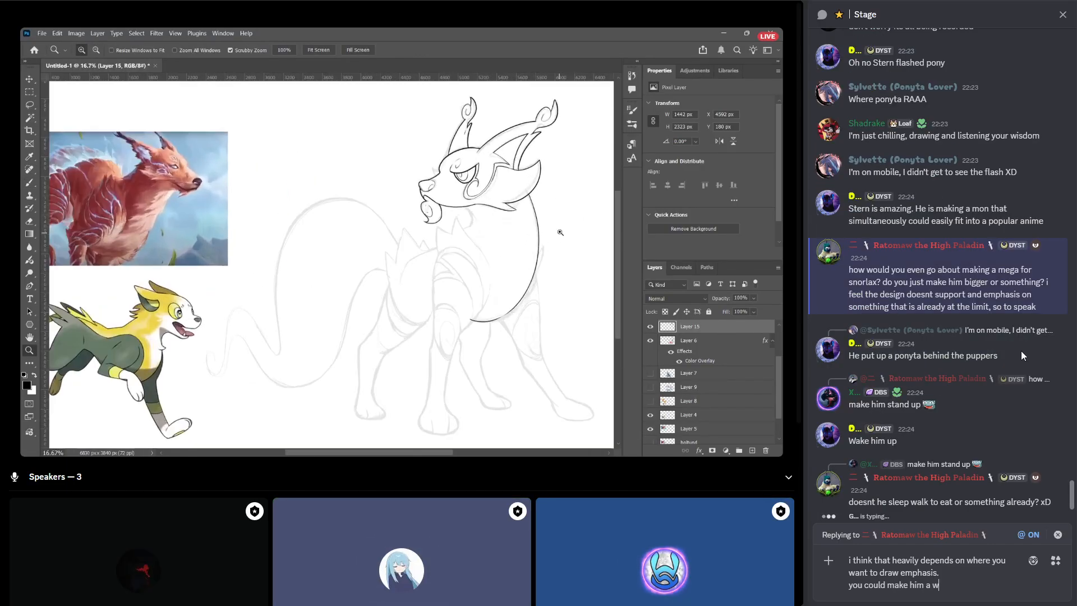
{"action": "key", "text": "BackSpace"}
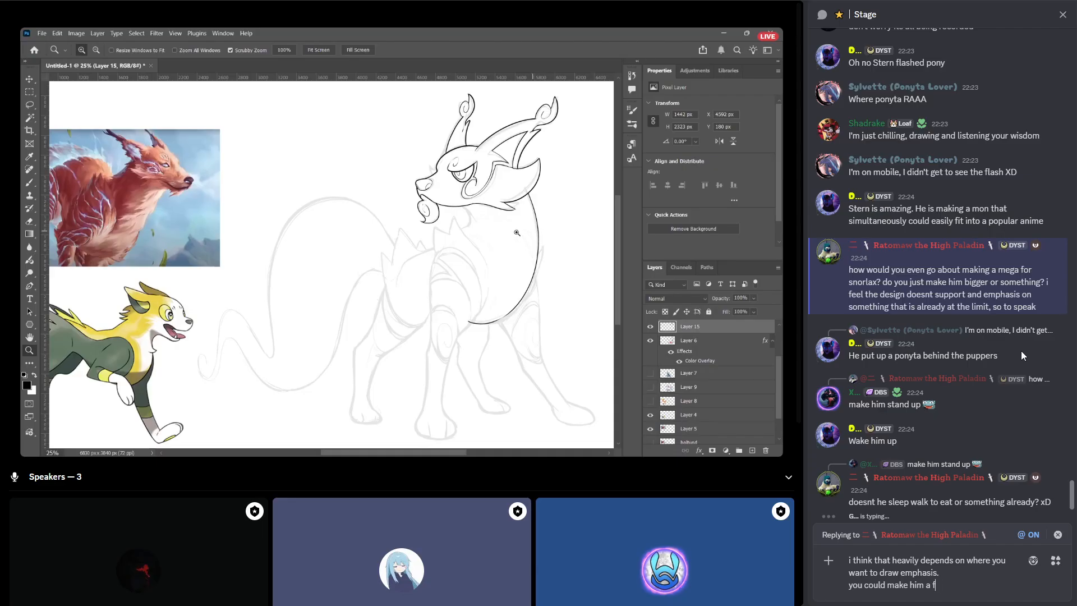
{"action": "type", "text": "full ball that just"}
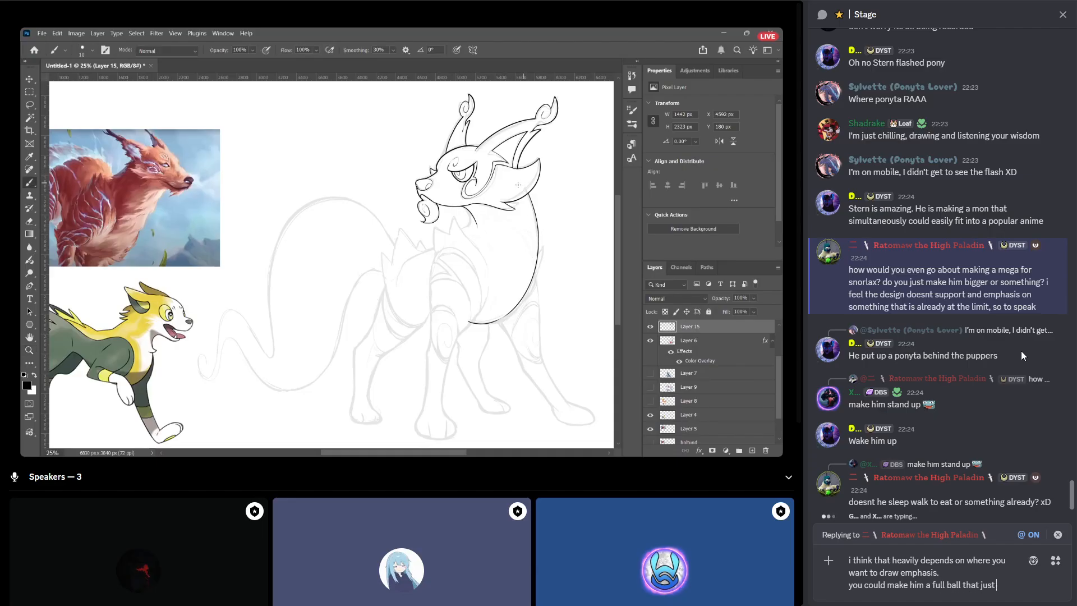
{"action": "type", "text": " rolls akin"}
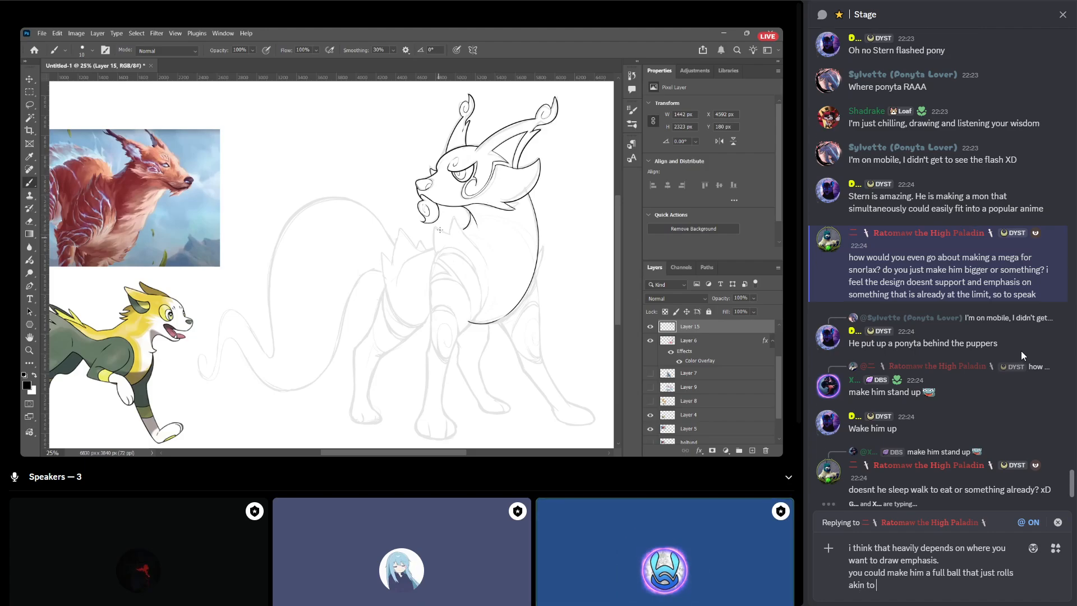
{"action": "type", "text": " to wrecking ball from overwatch"}
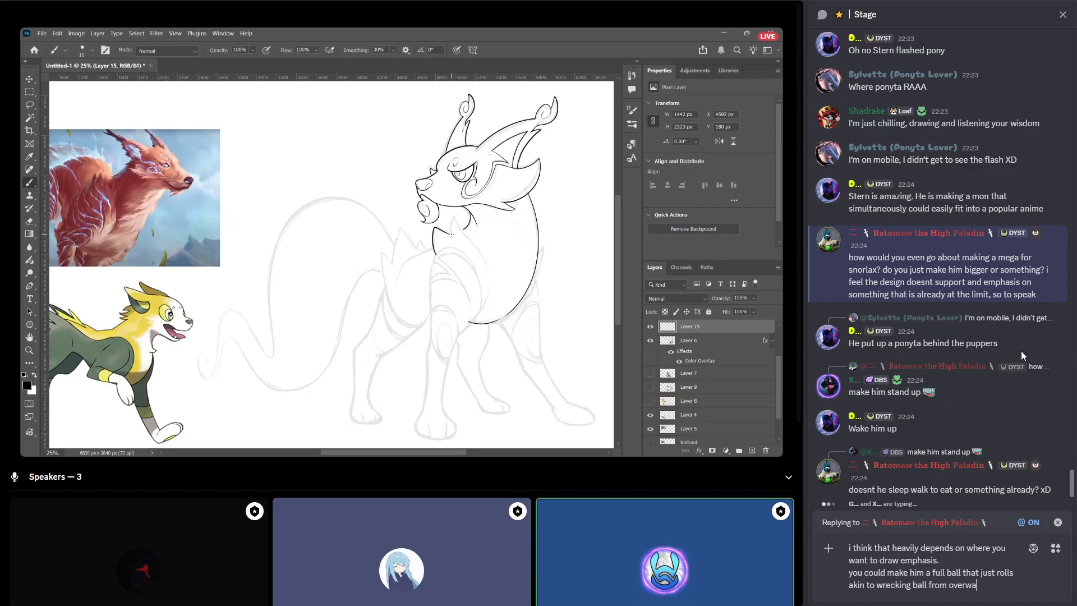
{"action": "key", "text": "Return"}
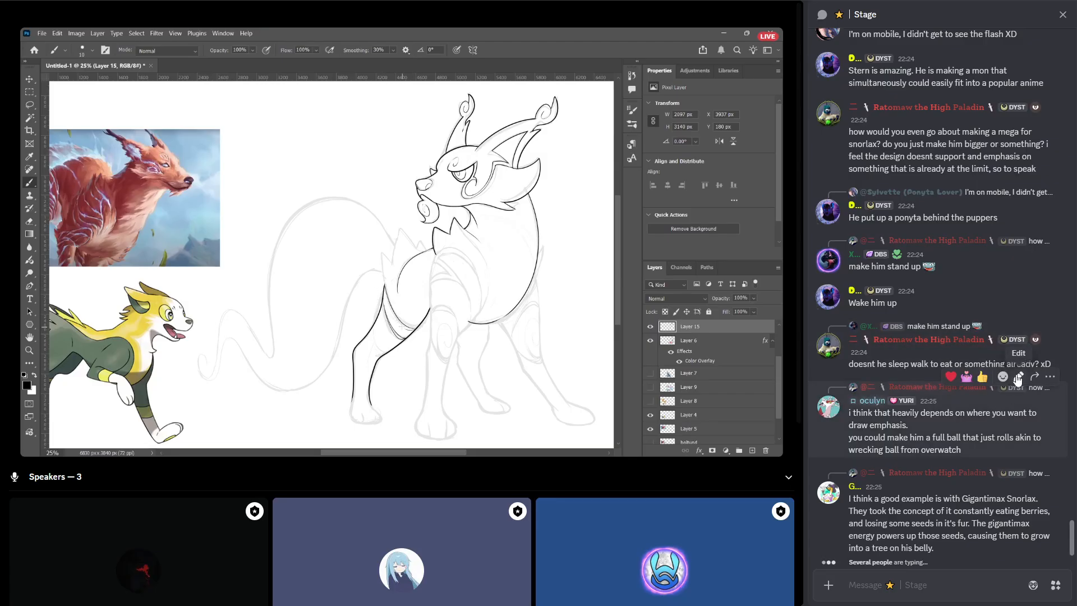
{"action": "left_click", "coordinate": [989, 376], "text": "shift"}
{"action": "type", "text": "could"}
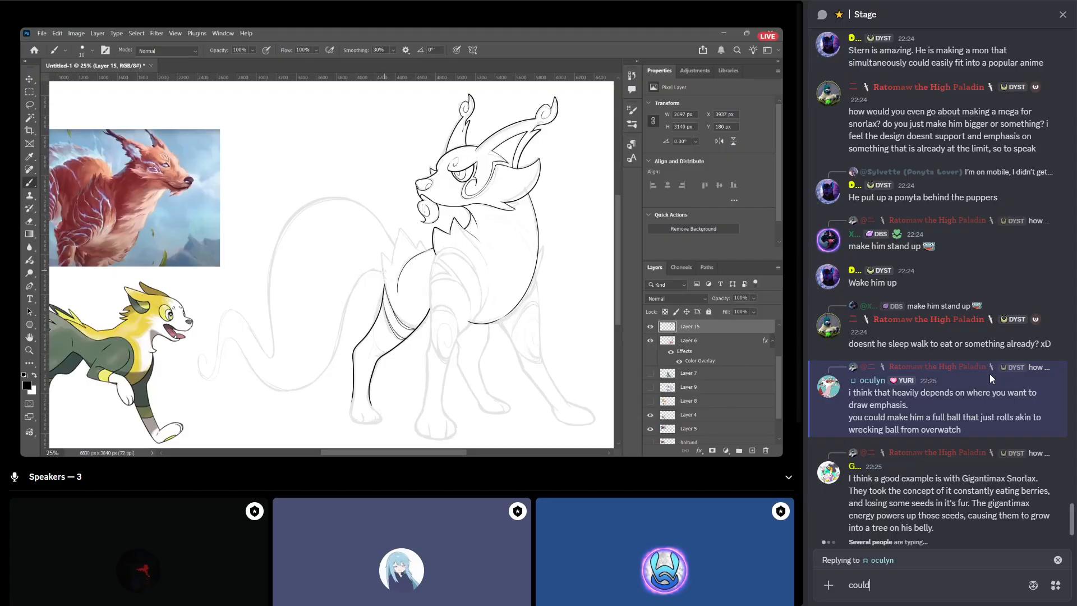
{"action": "type", "text": " also make him spikey like m"}
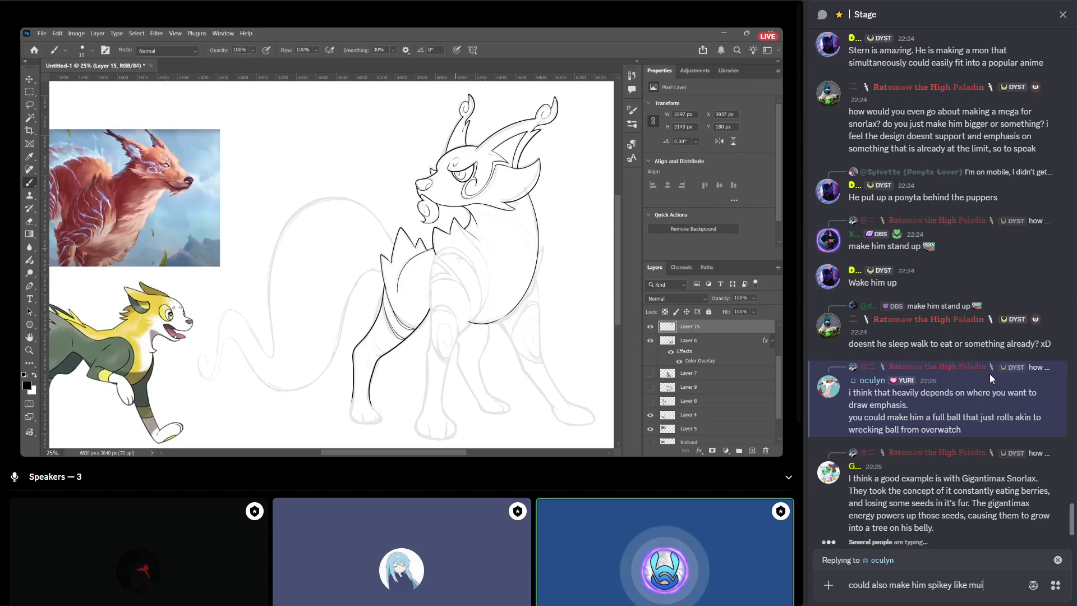
{"action": "type", "text": "unchlax as some"}
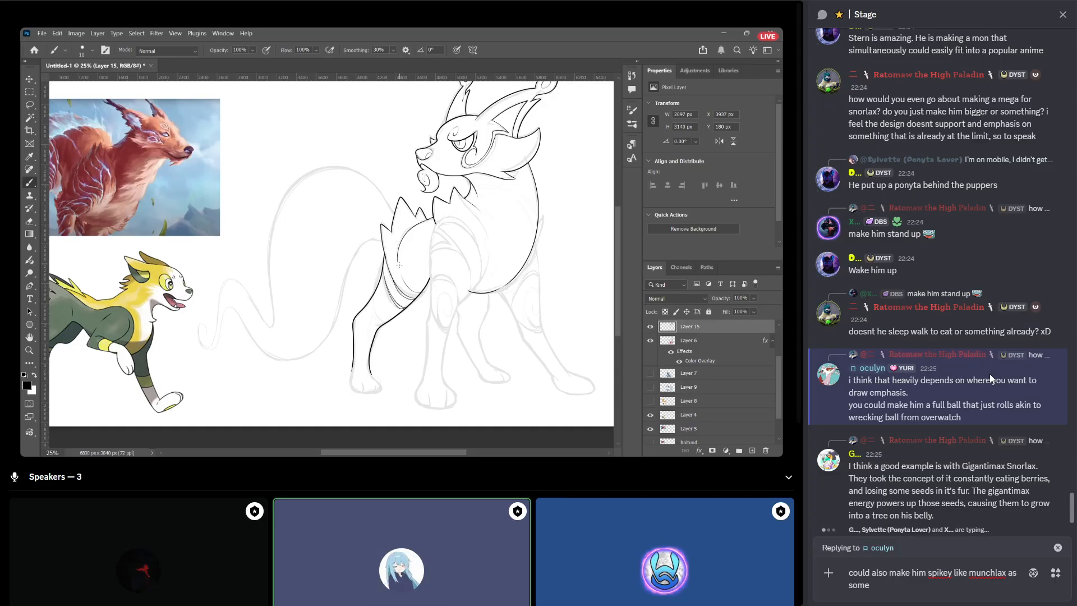
{"action": "key", "text": "ctrl+a"}
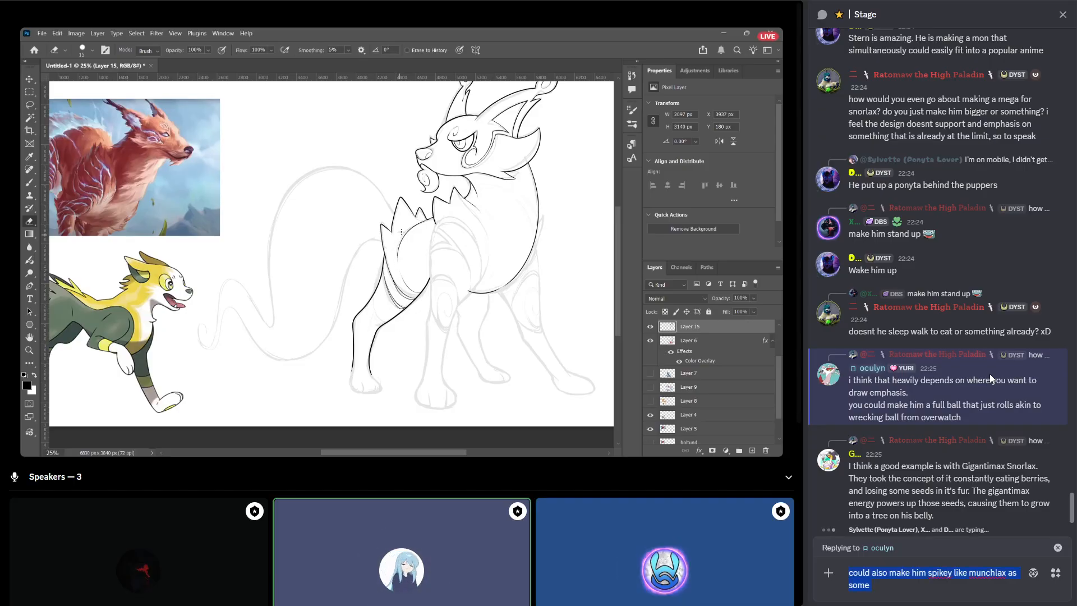
{"action": "key", "text": "BackSpace"}
{"action": "key", "text": "Escape"}
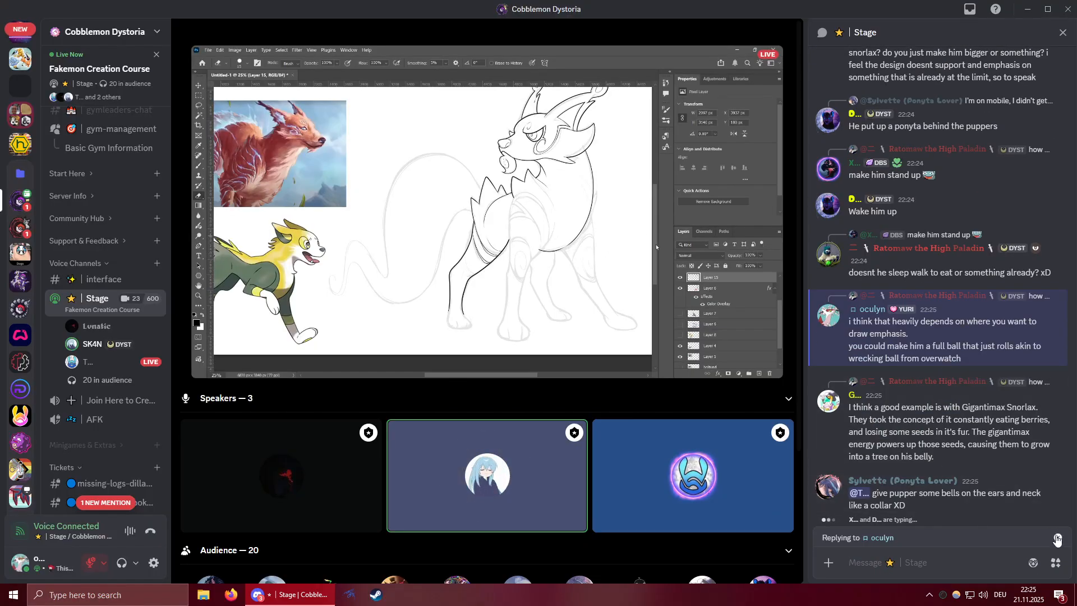
{"action": "left_click", "coordinate": [1057, 540]}
{"action": "left_click", "coordinate": [787, 564]}
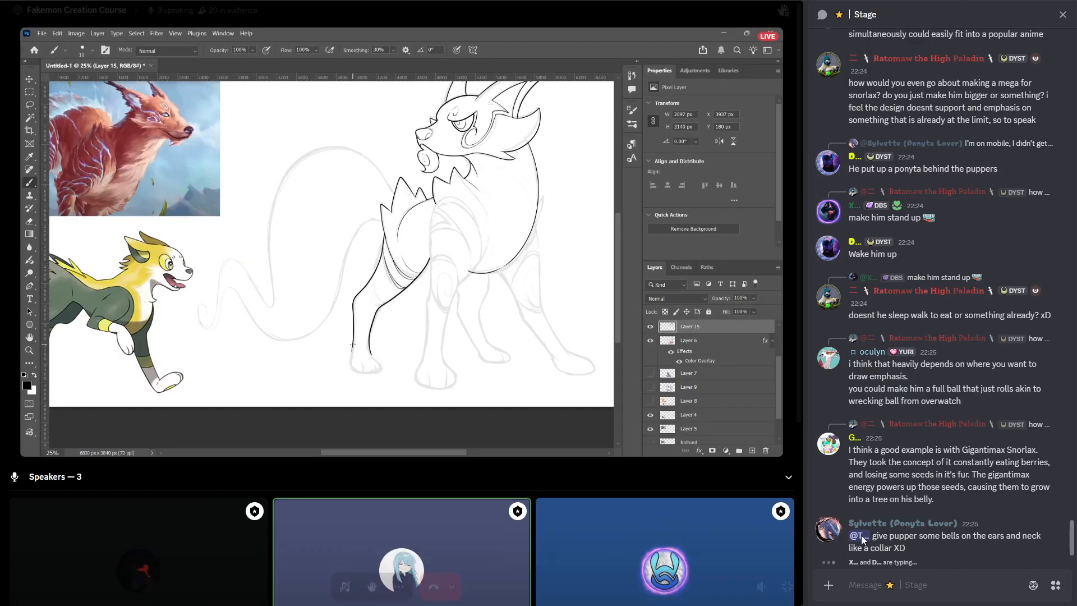
Look at the profile of the member mentioned in the message about bells on the ears and neck.
{"action": "left_click", "coordinate": [859, 536]}
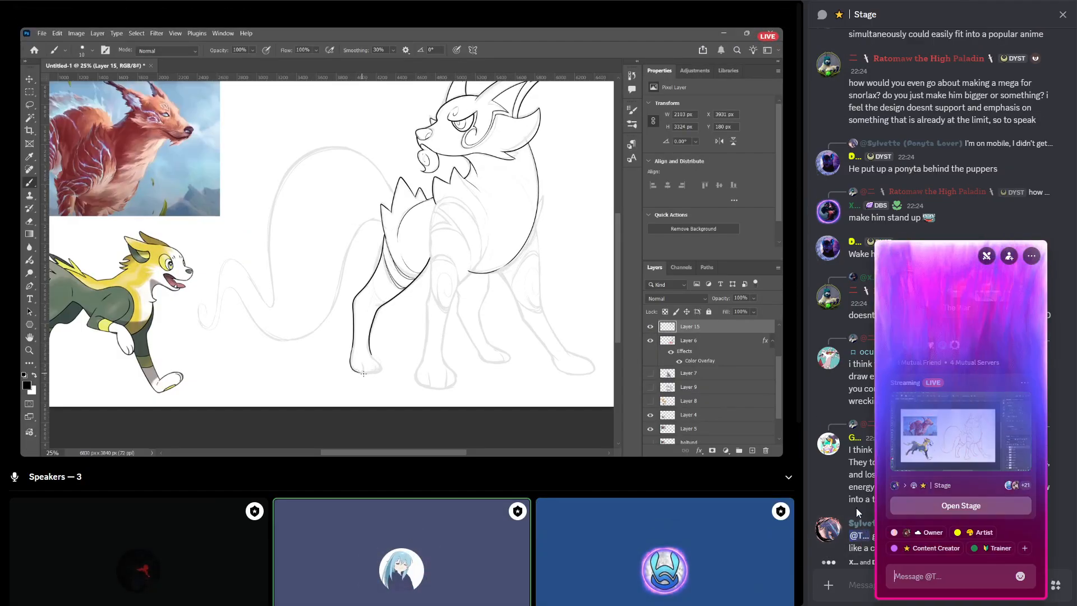
{"action": "left_click", "coordinate": [856, 509]}
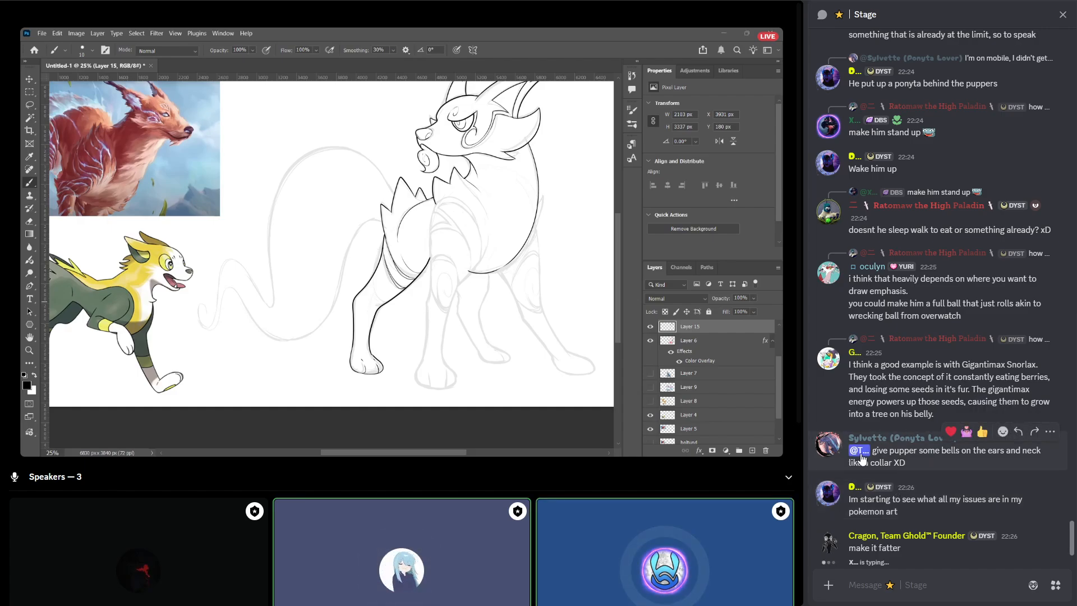
{"action": "left_click", "coordinate": [1017, 431]}
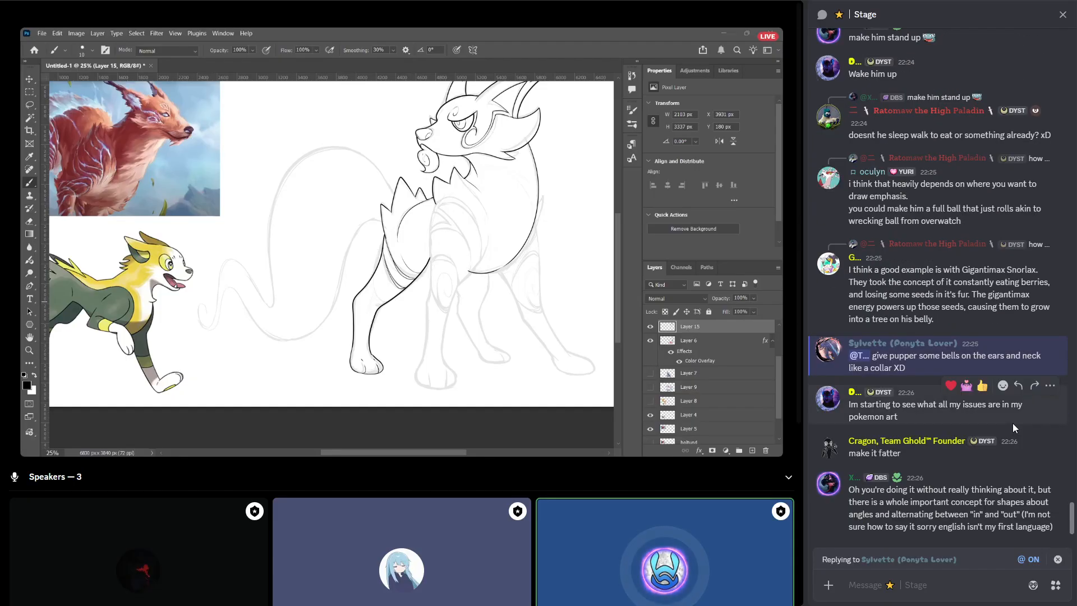
{"action": "type", "text": "please d"}
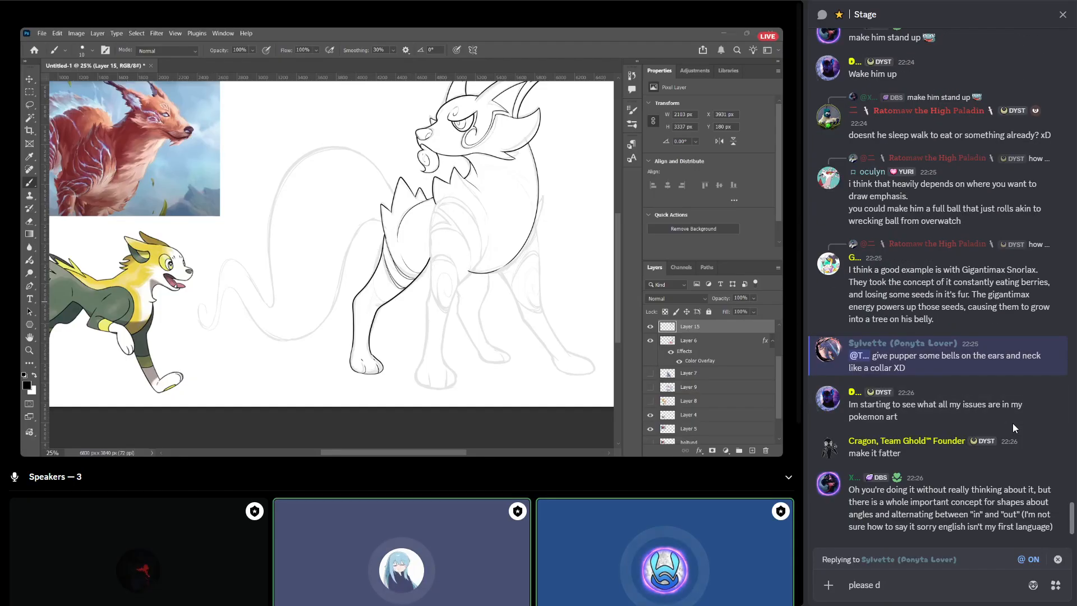
{"action": "key", "text": "BackSpace"}
{"action": "type", "text": "try not to piu"}
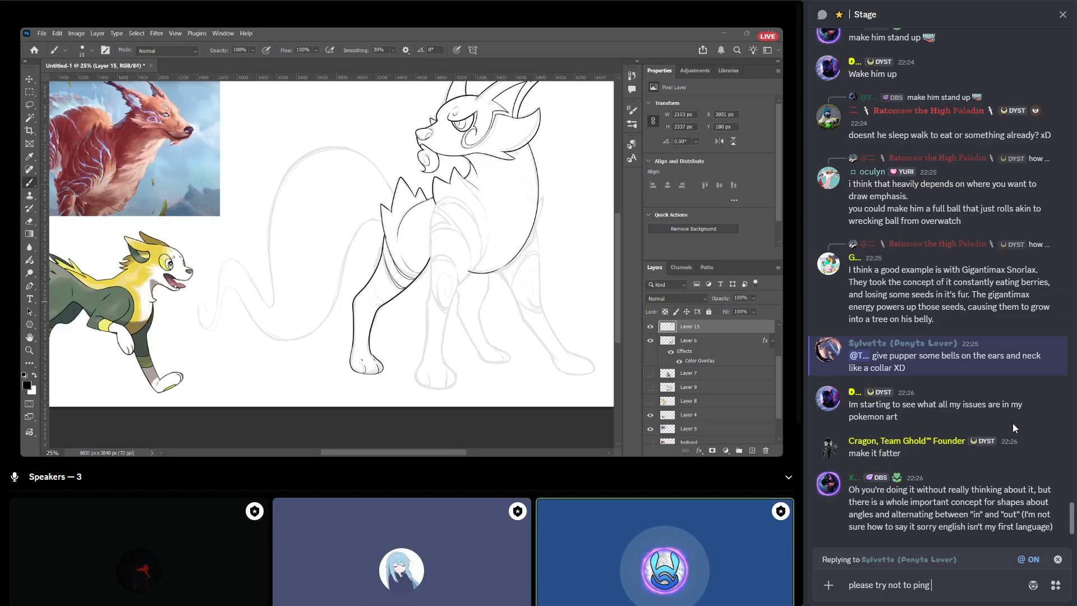
{"action": "key", "text": "BackSpace"}
{"action": "type", "text": "ng stern"}
{"action": "key", "text": "ctrl+a"}
{"action": "key", "text": "BackSpace"}
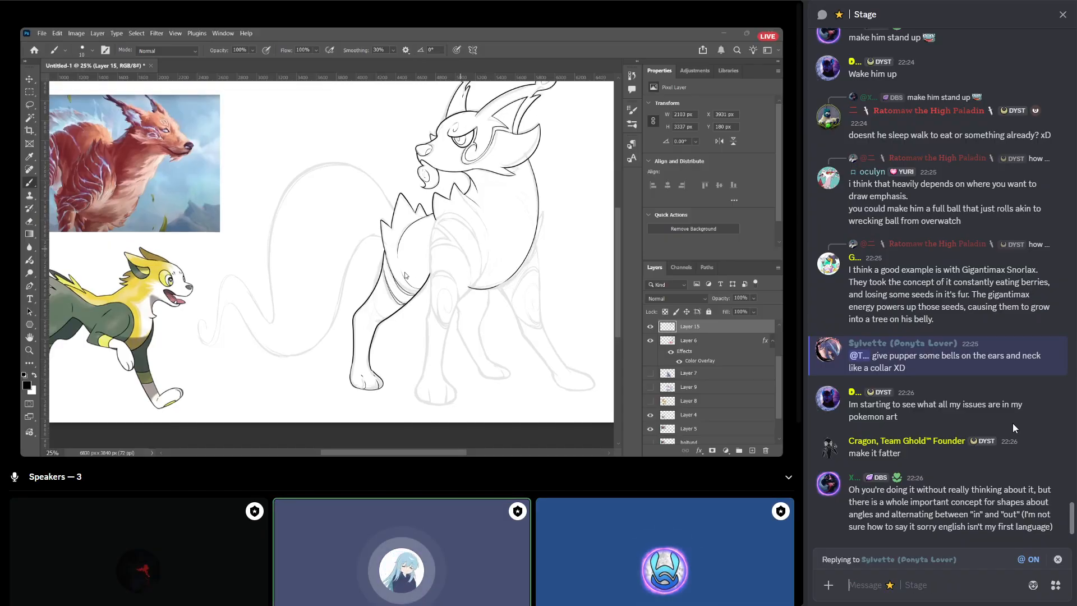
{"action": "key", "text": "Escape"}
{"action": "left_click", "coordinate": [1058, 537]}
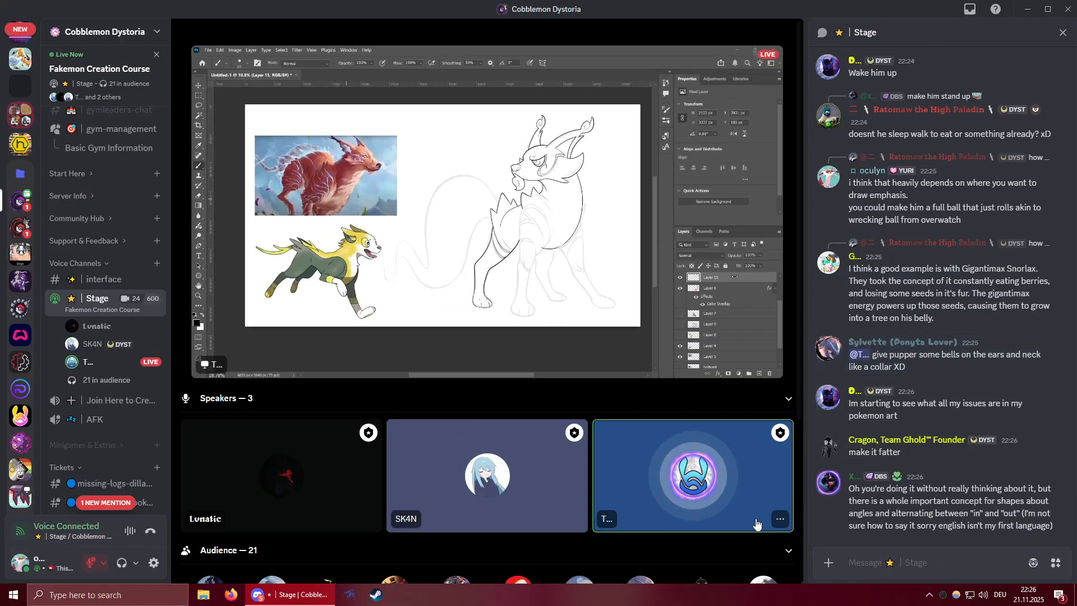
{"action": "left_click", "coordinate": [782, 559]}
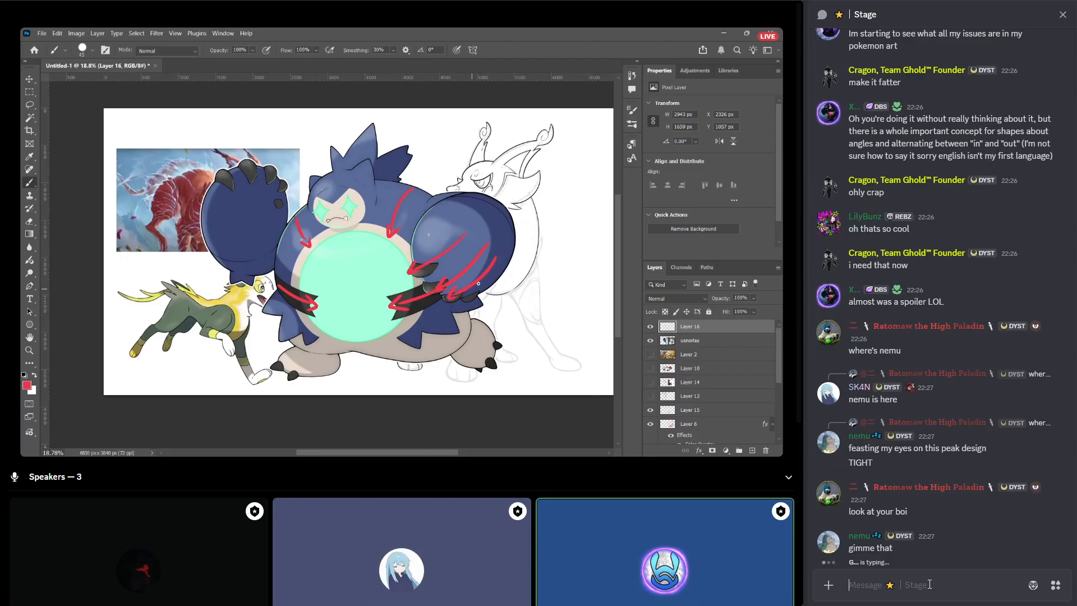
Send "now im just imagining that glowing orb being hollow and him turning into a donut" in the Stage chat.
{"action": "type", "text": "now im just i"}
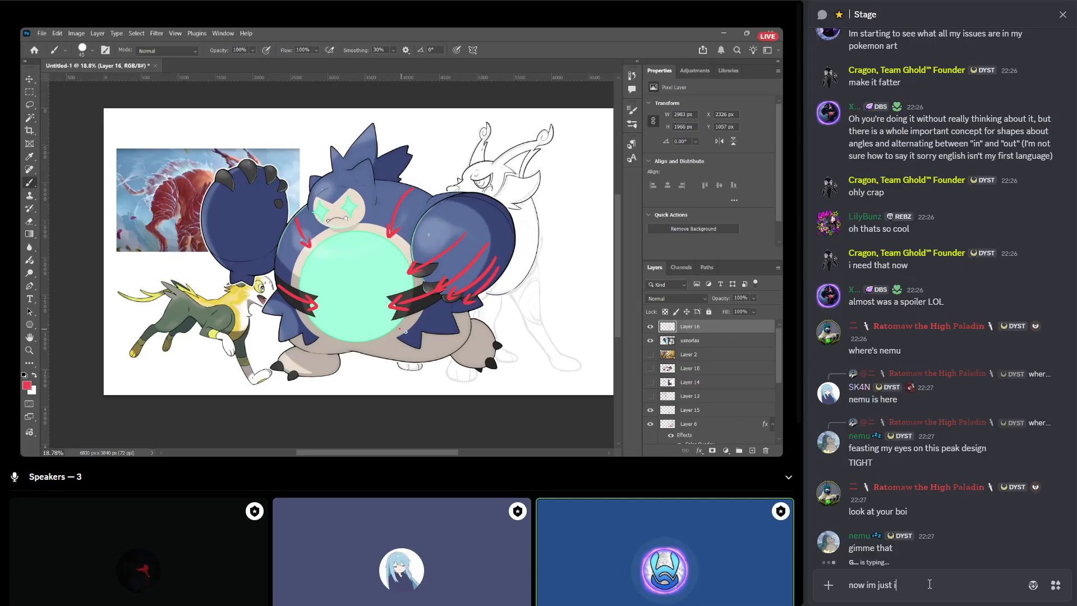
{"action": "type", "text": "magining that "}
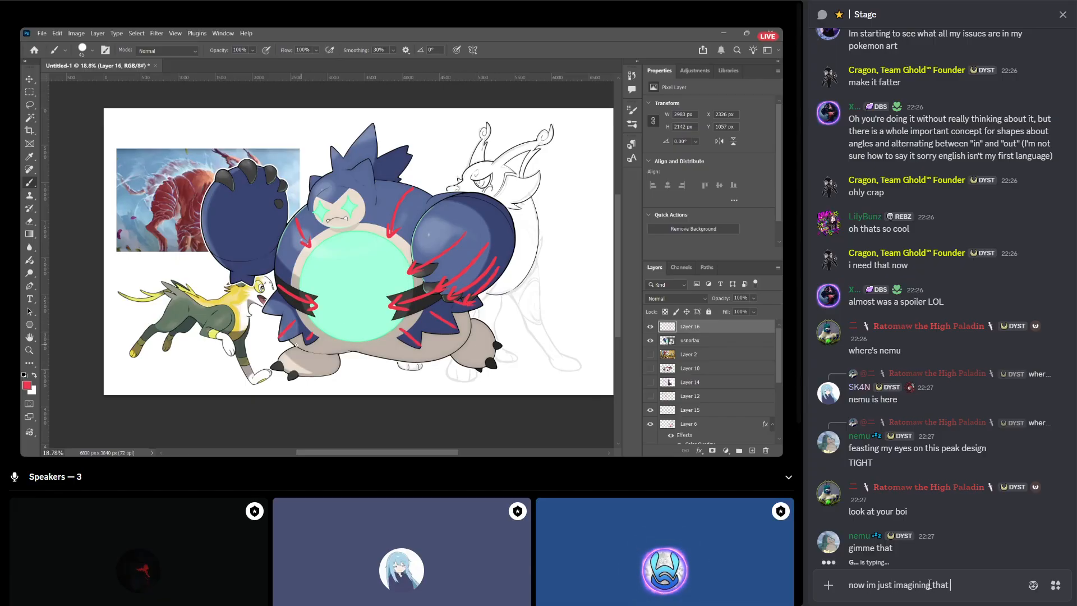
{"action": "type", "text": "glowing"}
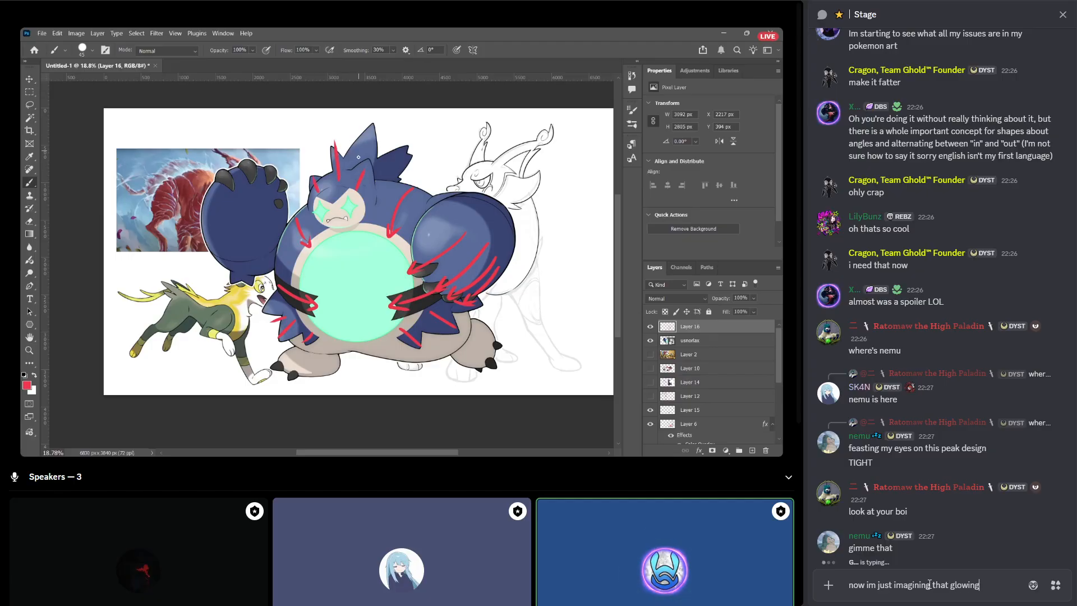
{"action": "type", "text": " orb being hollow and h"}
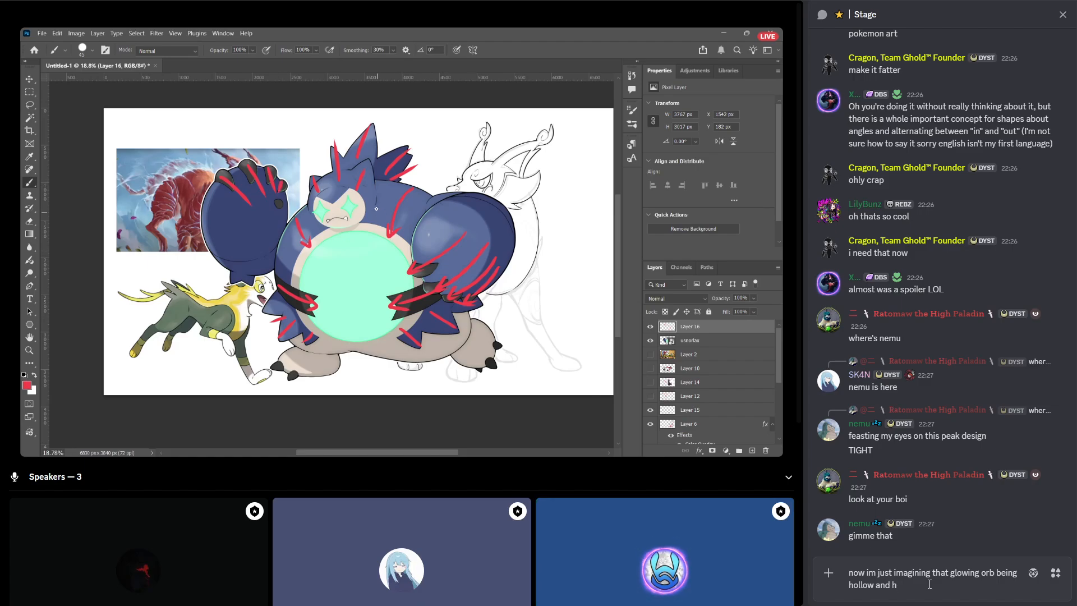
{"action": "type", "text": "im turning into a donut"}
{"action": "key", "text": "Return"}
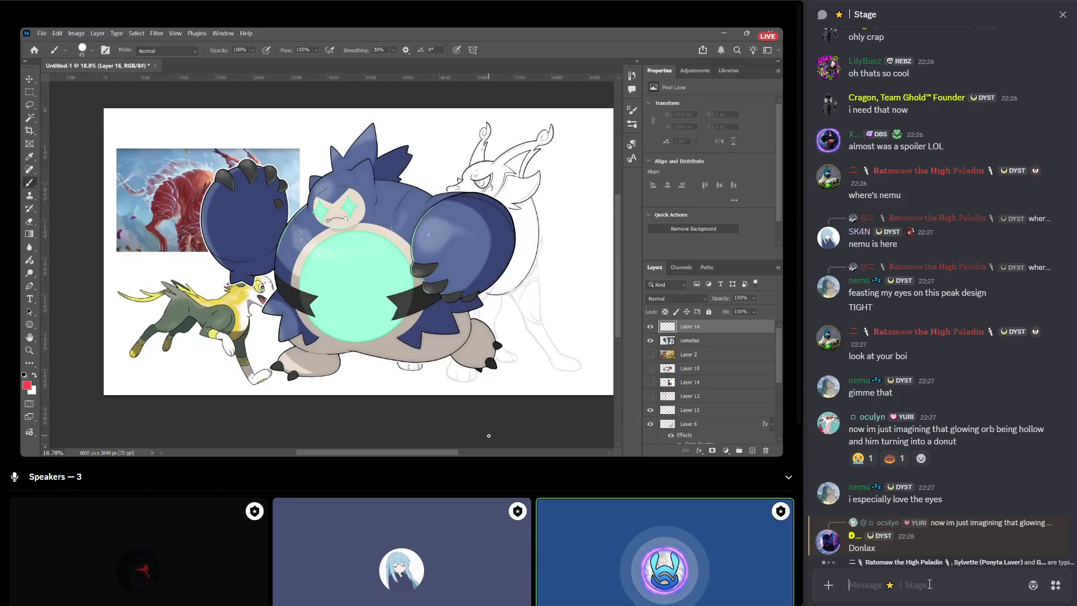
{"action": "type", "text": ":donut"}
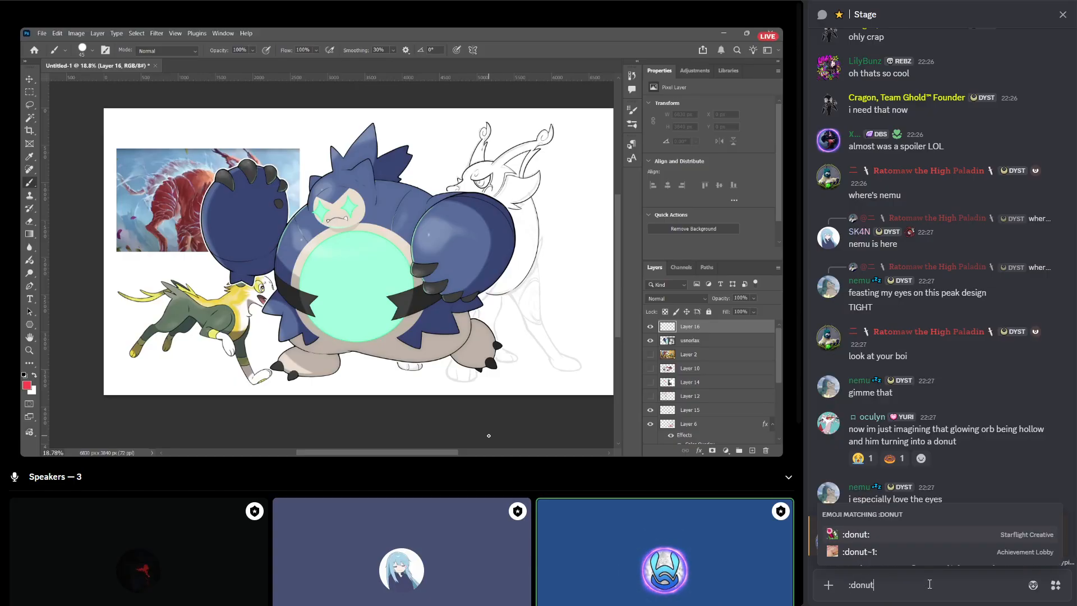
{"action": "key", "text": "BackSpace"}
{"action": "key", "text": "BackSpace"}
{"action": "key", "text": "BackSpace"}
{"action": "key", "text": "BackSpace"}
{"action": "key", "text": "BackSpace"}
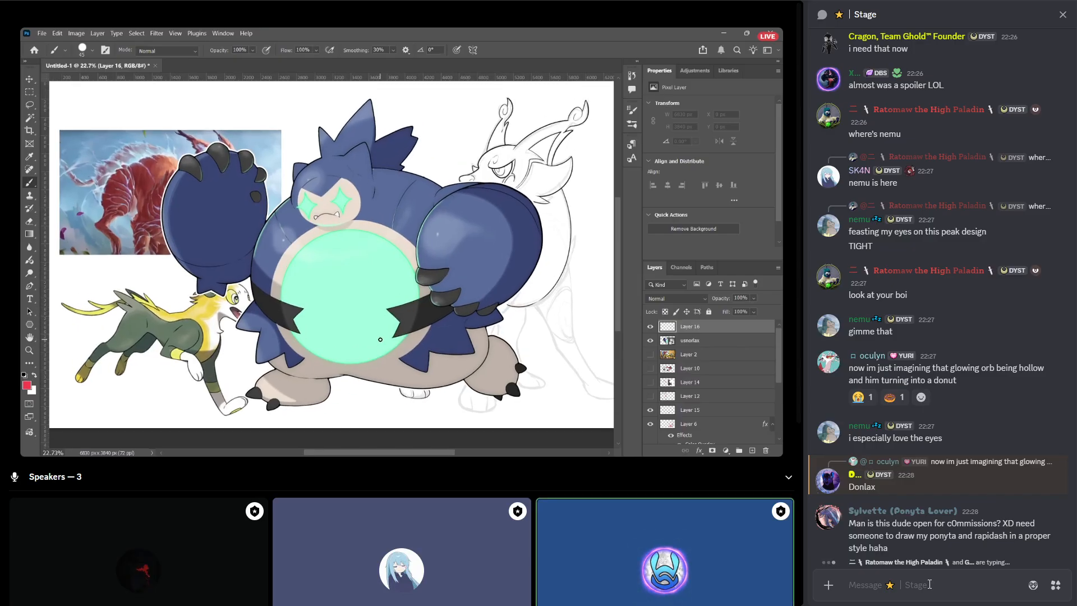
{"action": "mouse_move", "coordinate": [951, 536]}
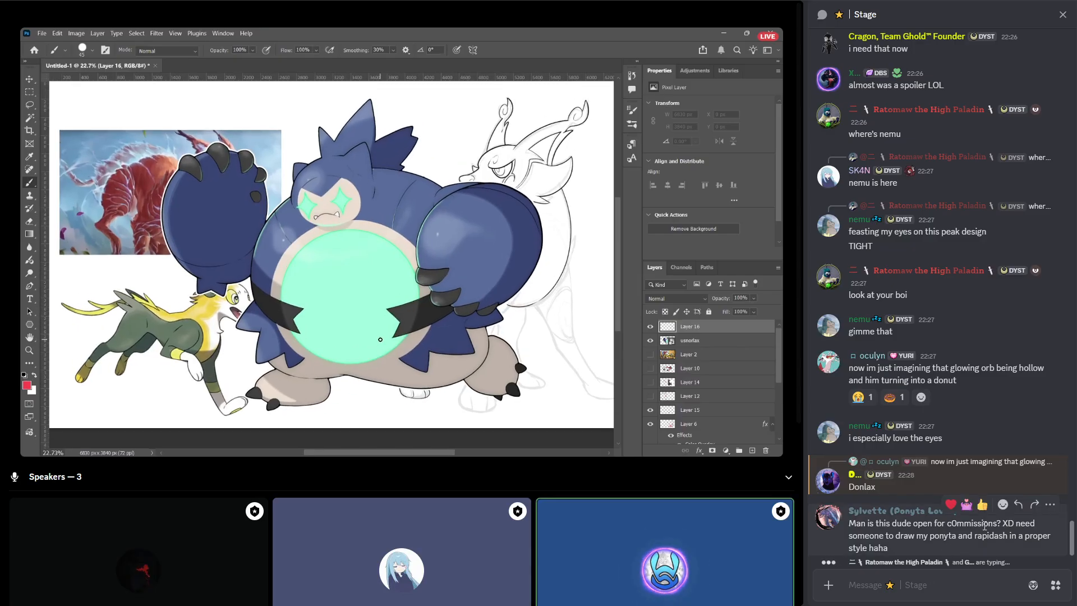
{"action": "left_click", "coordinate": [1016, 505]}
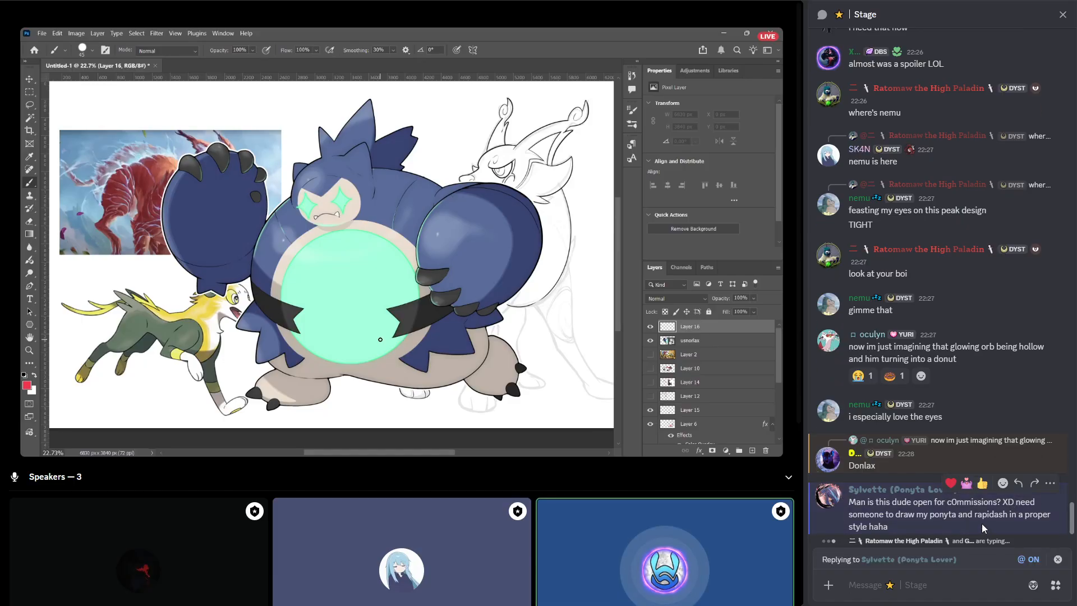
{"action": "key", "text": "Escape"}
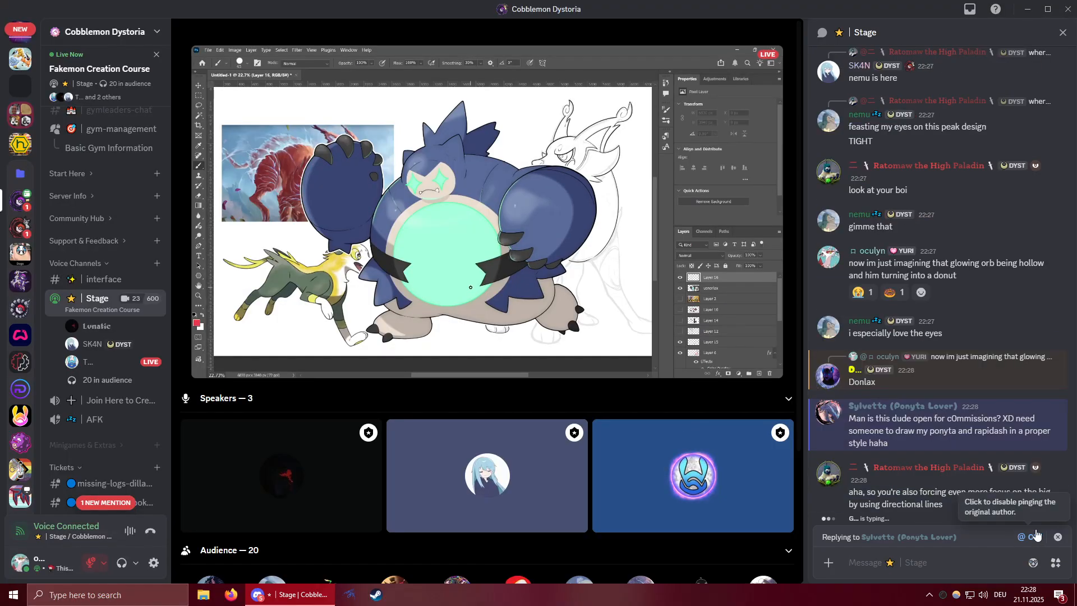
{"action": "left_click", "coordinate": [1058, 537]}
{"action": "left_click", "coordinate": [788, 558]}
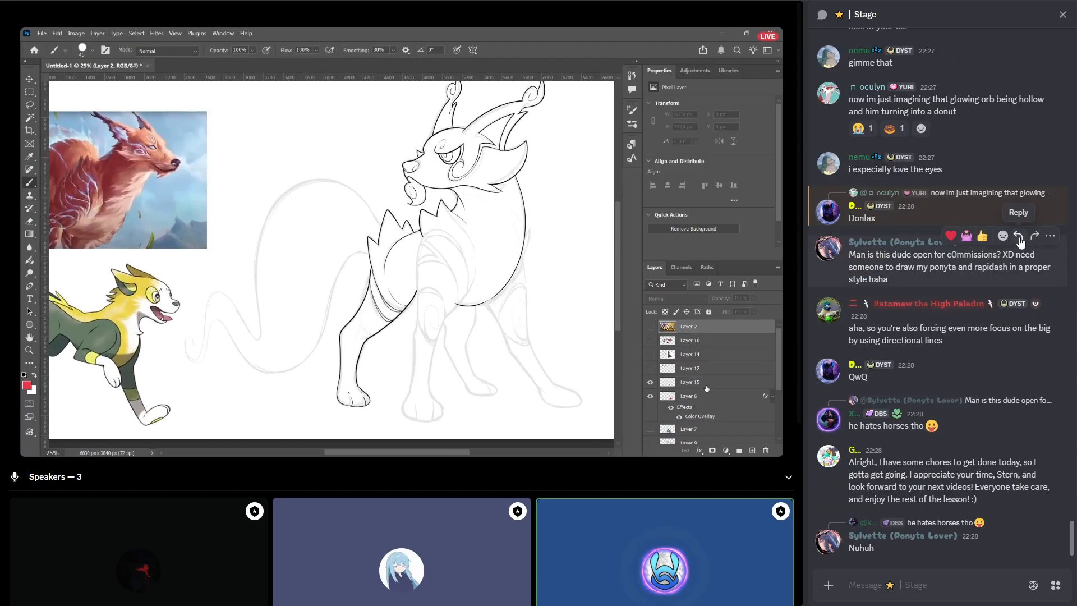
Reply to the question about open commissions with "in case you didn't hear it:" and "yes he is" on a second line.
{"action": "left_click", "coordinate": [1019, 237]}
{"action": "type", "text": "in ca"}
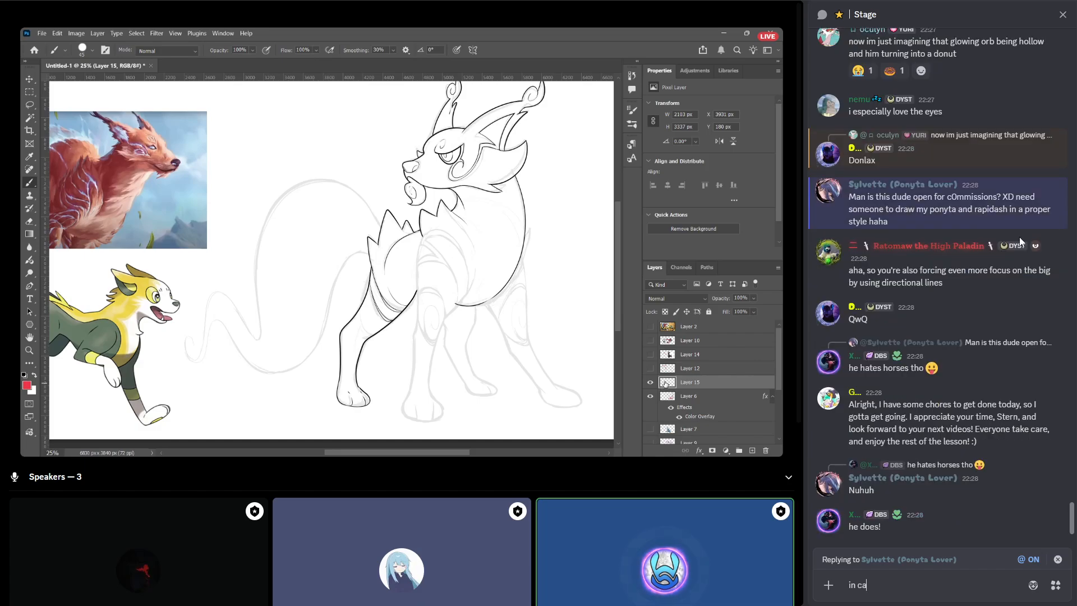
{"action": "type", "text": "se you didn'"}
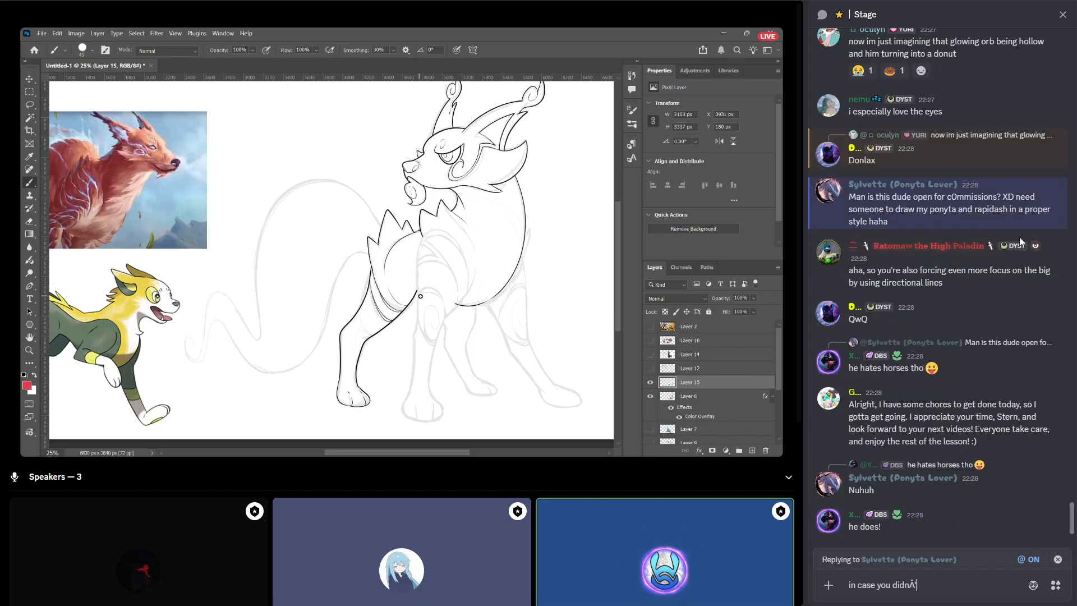
{"action": "type", "text": "t he"}
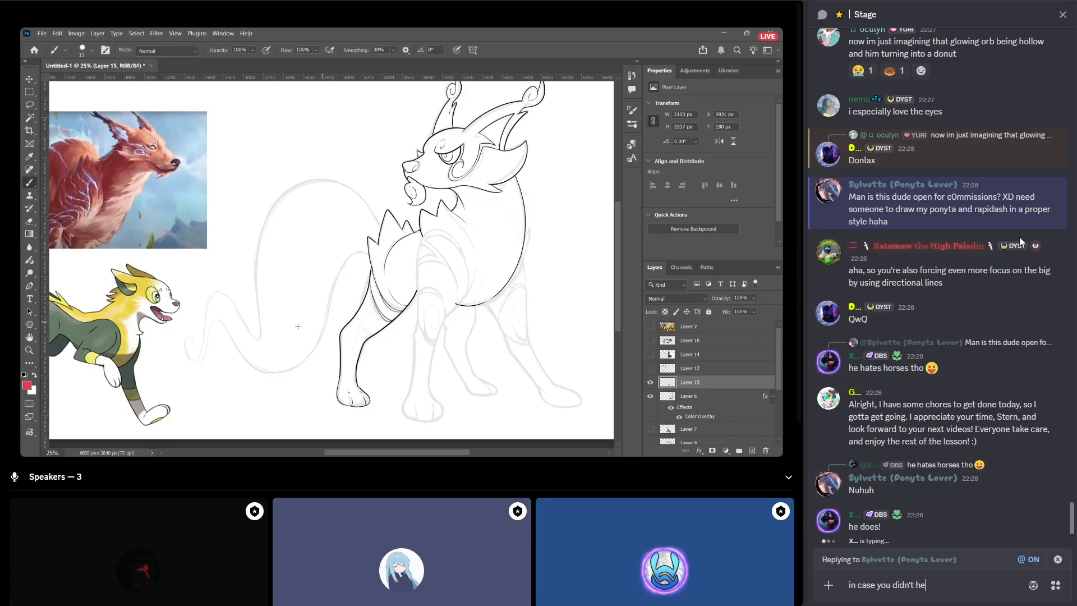
{"action": "type", "text": "ar it:"}
{"action": "key", "text": "shift+Return"}
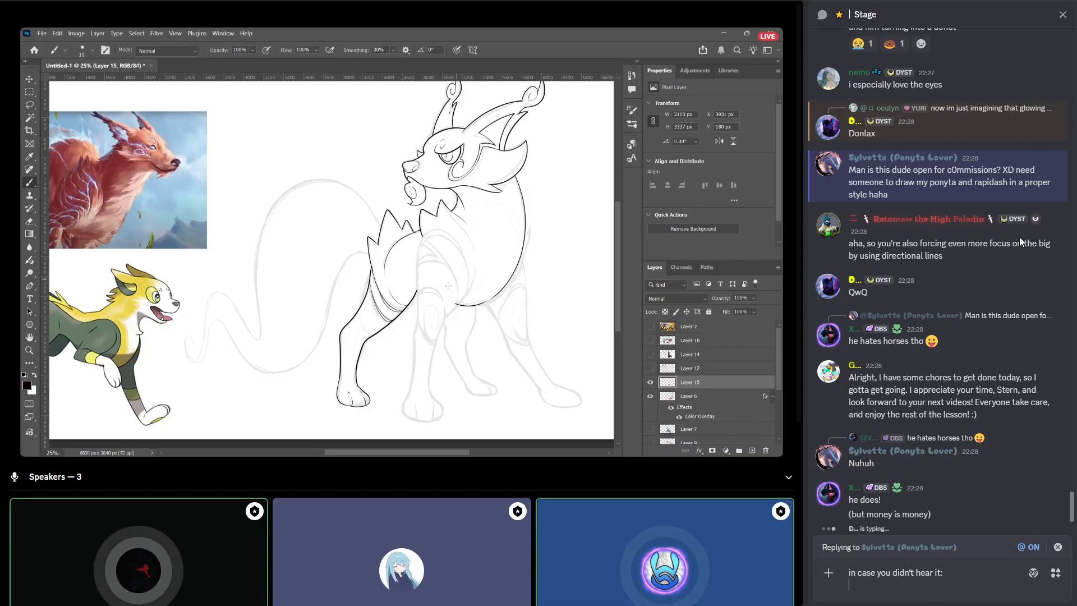
{"action": "type", "text": "yes he is"}
{"action": "key", "text": "Return"}
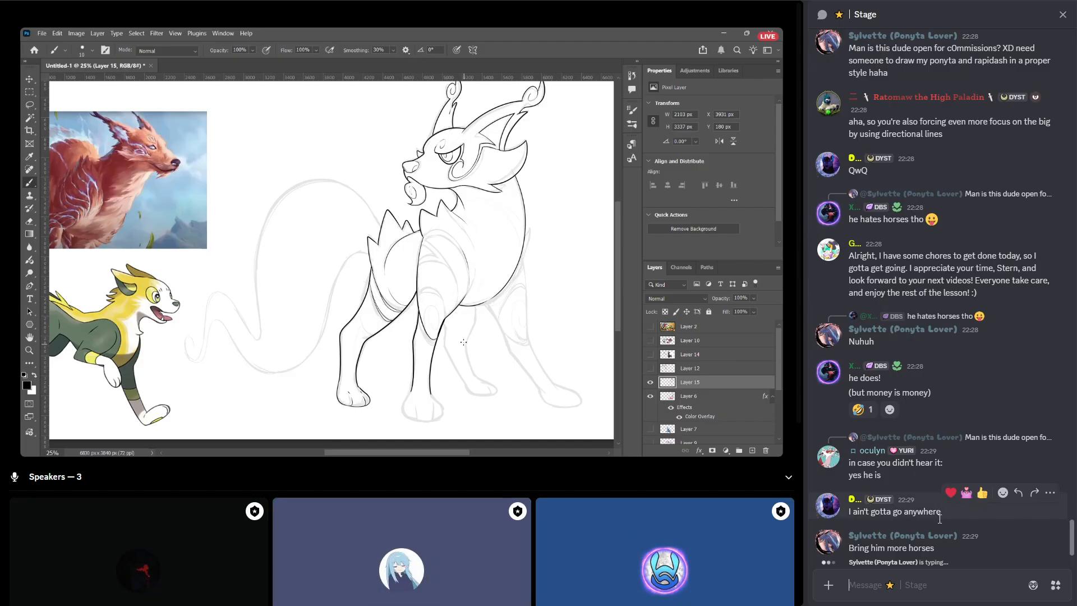
Send "from what I recall, very fair prices as well!" in the Stage chat.
{"action": "left_click", "coordinate": [911, 594]}
{"action": "type", "text": "from what "}
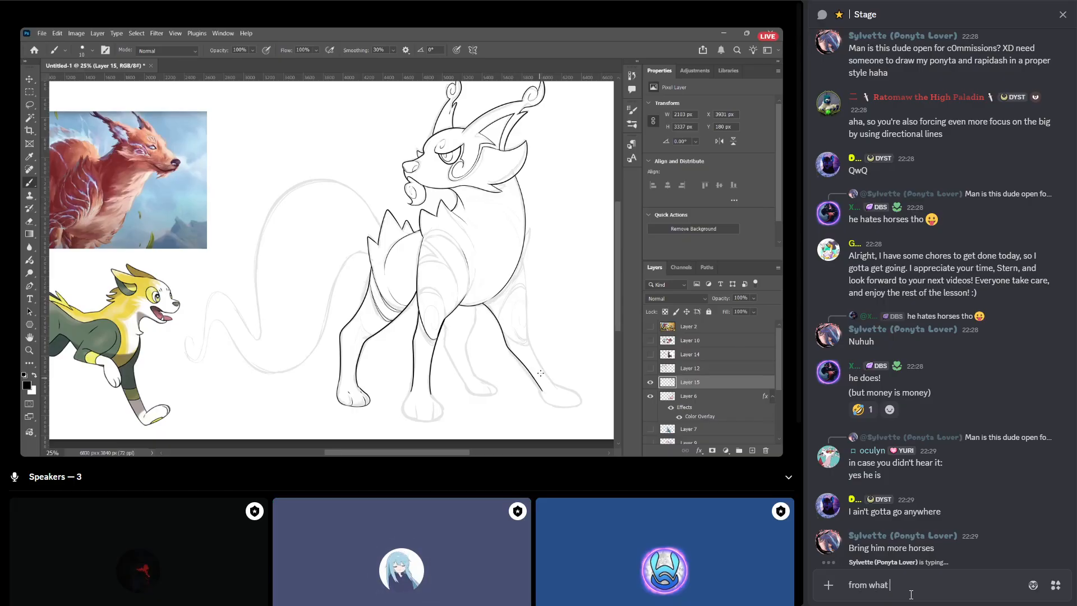
{"action": "type", "text": "I recall, very fair prices as well!"}
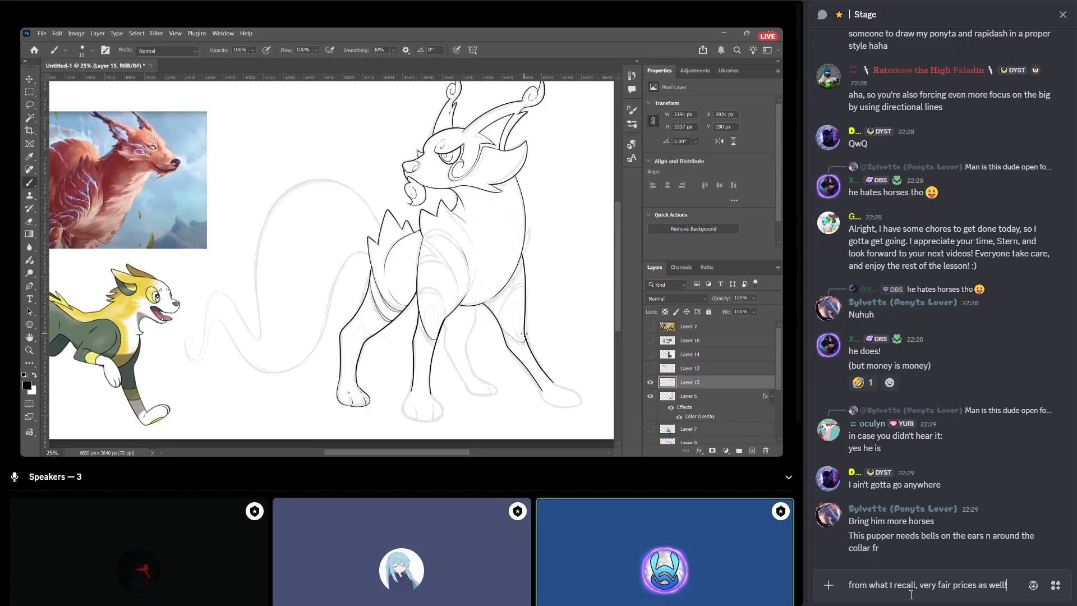
{"action": "key", "text": "Return"}
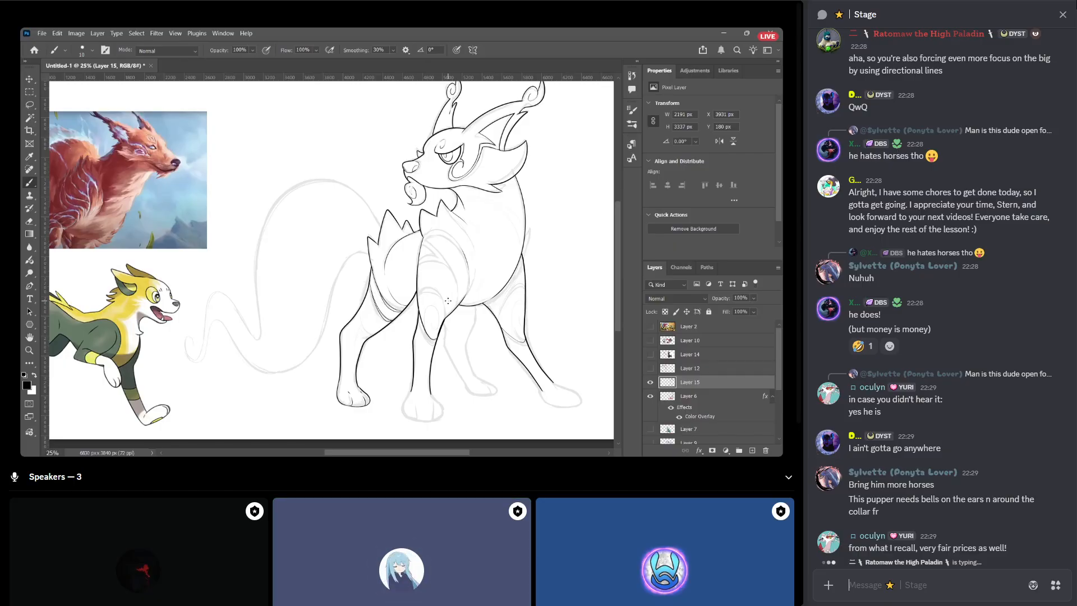
Send "gamers, ask your questions!" in the Stage chat.
{"action": "type", "text": "gamers, ask"}
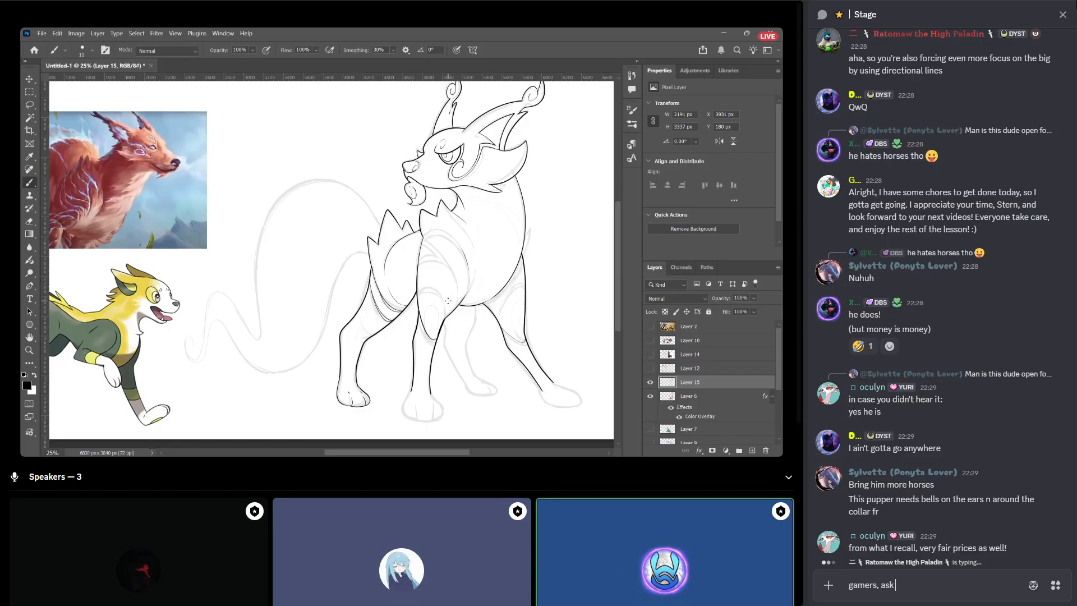
{"action": "type", "text": " your questions!"}
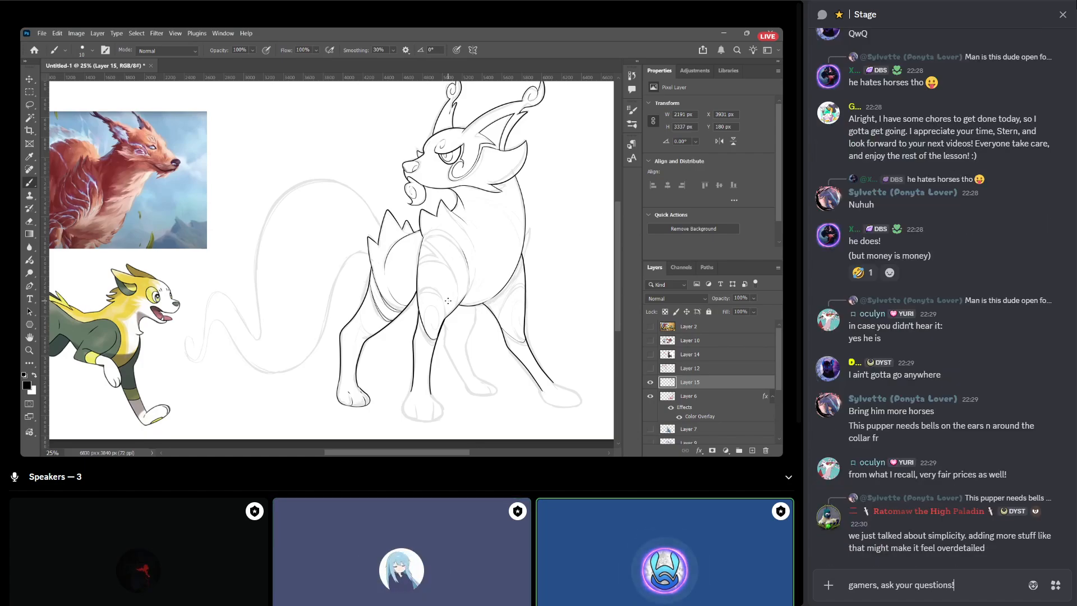
{"action": "key", "text": "Return"}
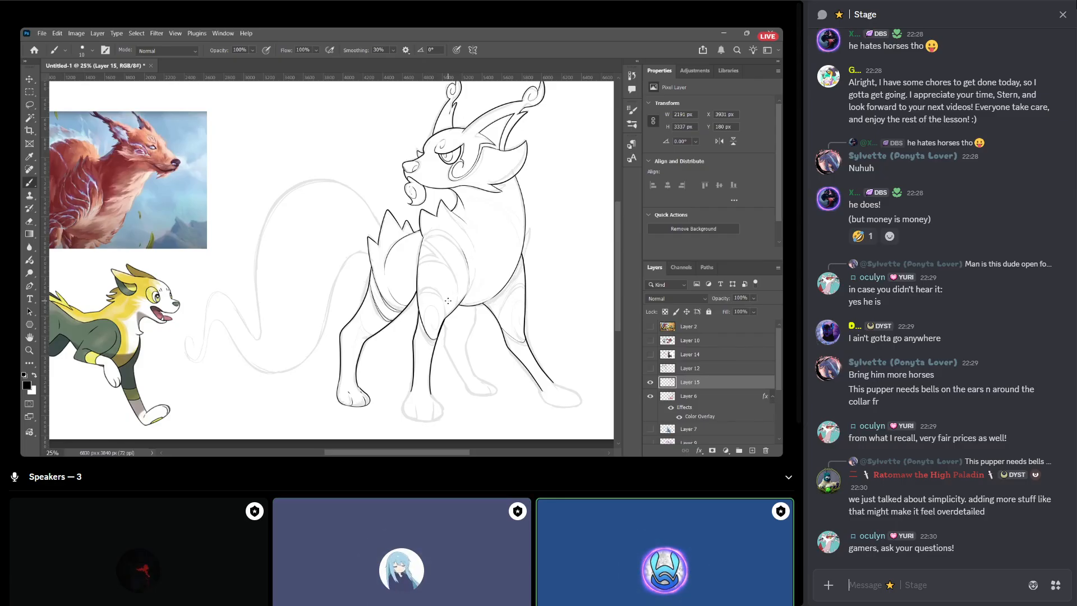
{"action": "type", "text": "people who say you"}
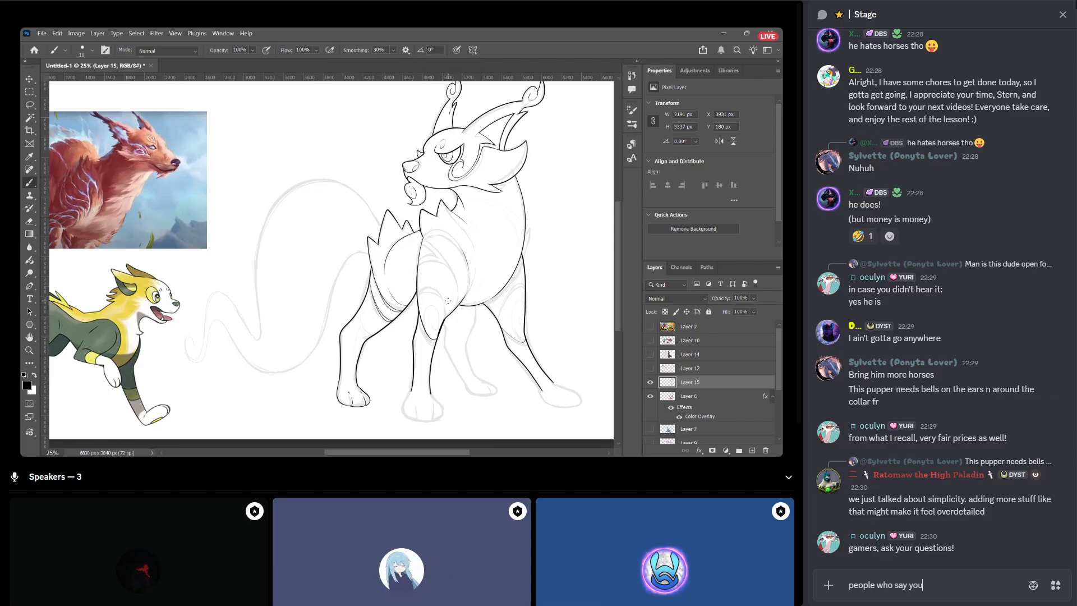
{"action": "type", "text": "r prices are too high are"}
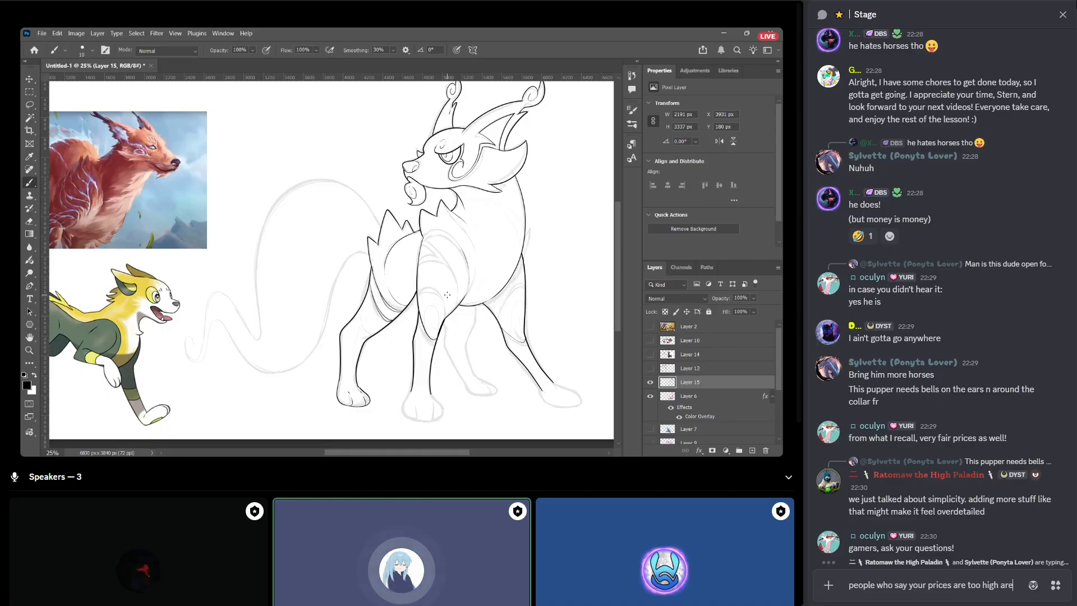
{"action": "key", "text": "ctrl+a"}
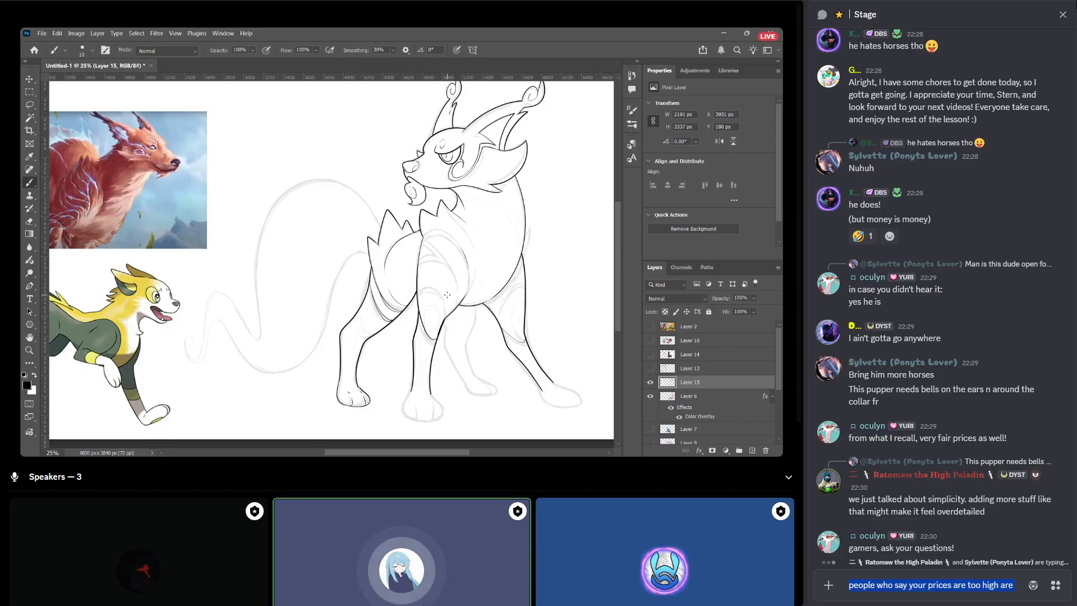
{"action": "key", "text": "BackSpace"}
Send "ART IS A LUXURY" and "LUXURIES COST MONEY" as two separate messages in the Stage chat.
{"action": "type", "text": "ART IS A LUX"}
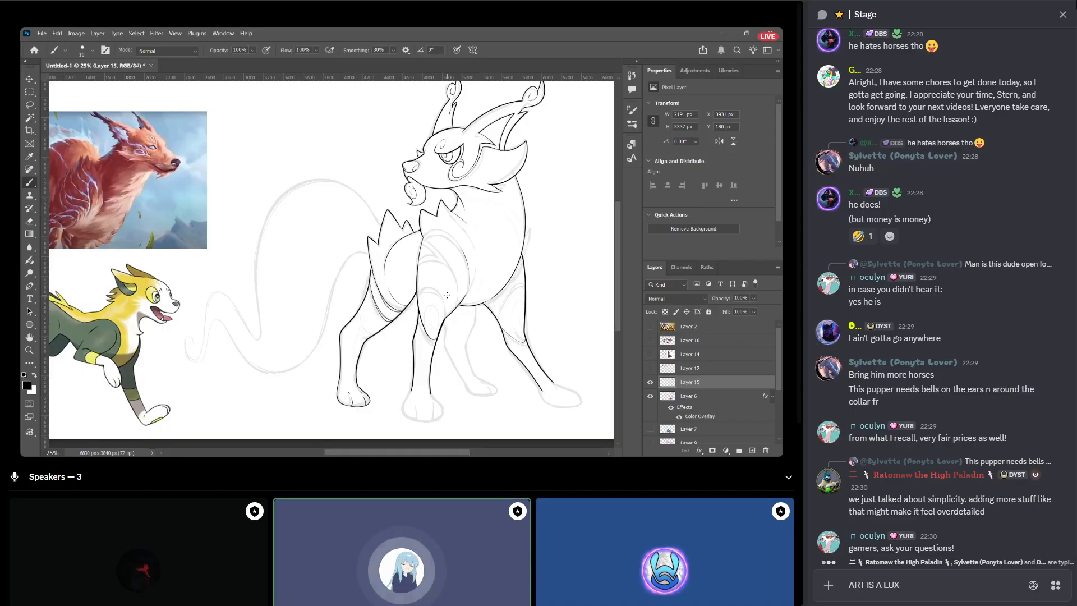
{"action": "type", "text": "URY"}
{"action": "key", "text": "Return"}
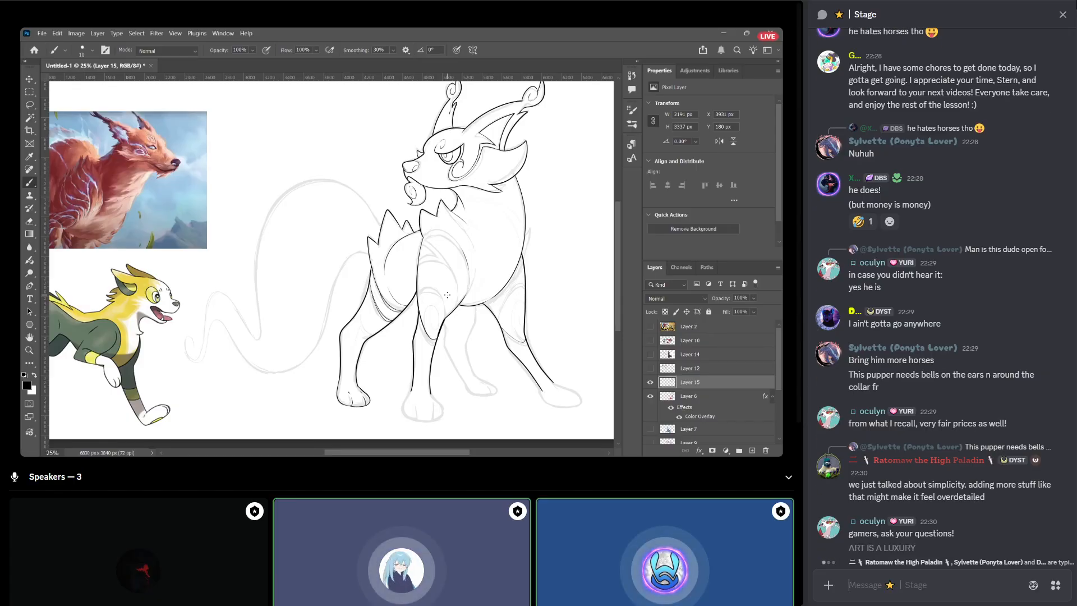
{"action": "type", "text": "L"}
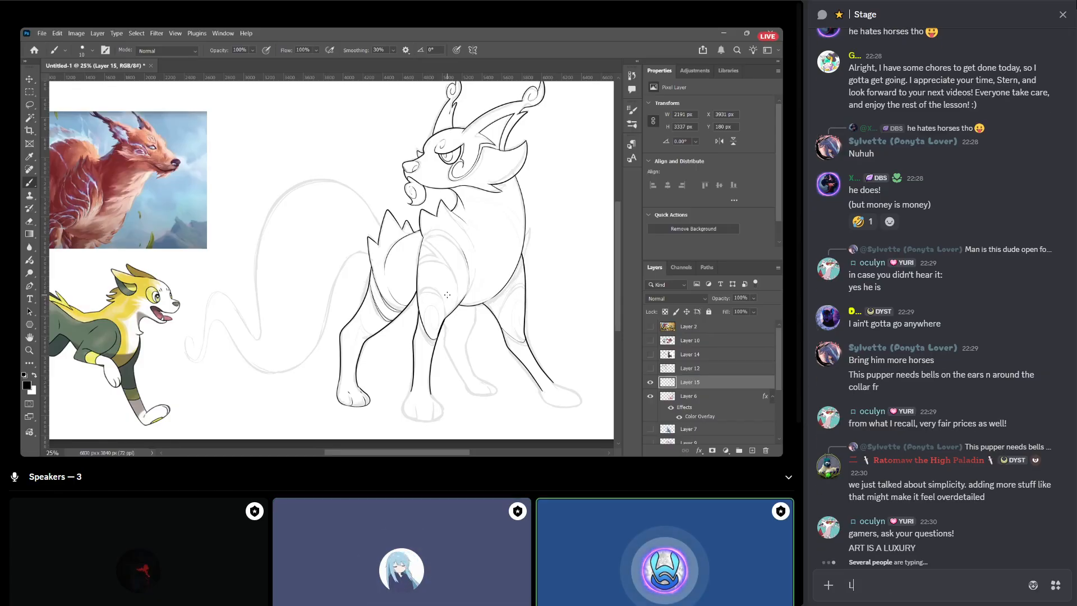
{"action": "type", "text": "UXURIE"}
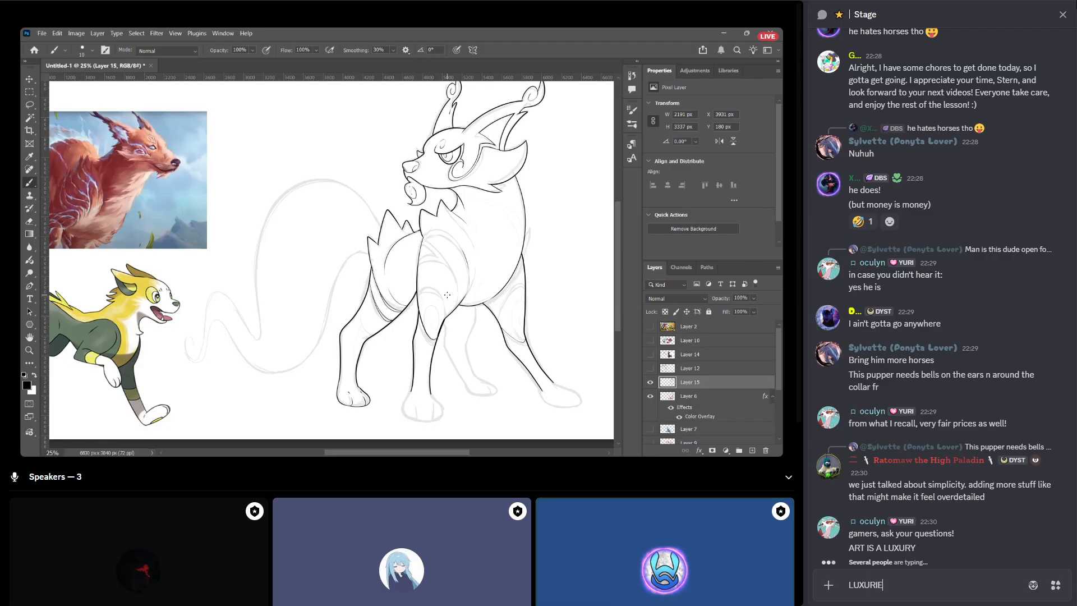
{"action": "type", "text": "S COST MONEY"}
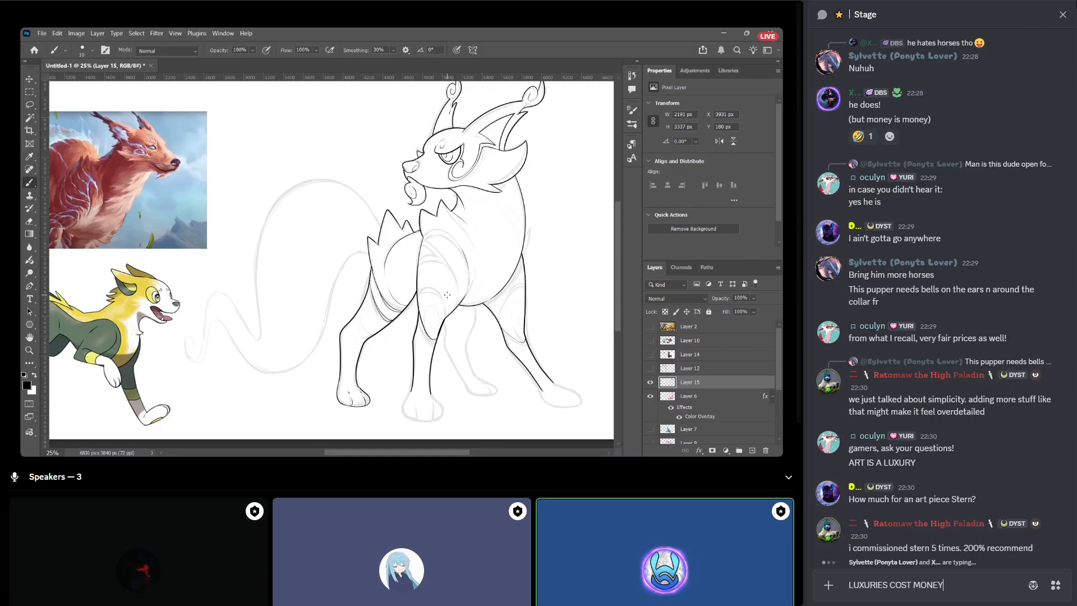
{"action": "key", "text": "Return"}
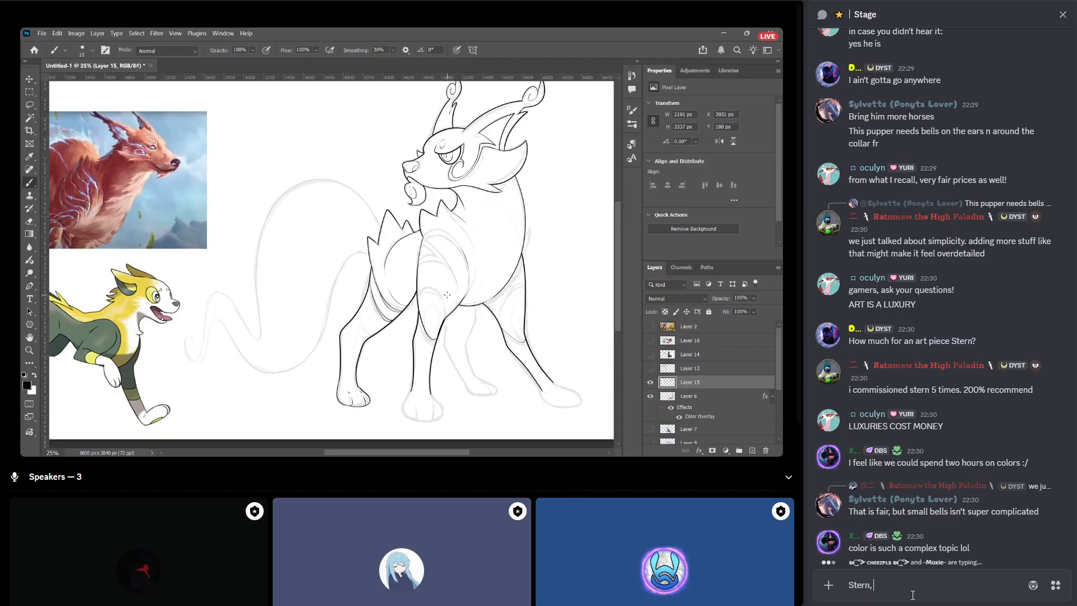
Draft below the artist's name "could you possibly do a 5-10min part on just the shading you would do for this design?".
{"action": "key", "text": "shift+Return"}
{"action": "type", "text": "could you possib"}
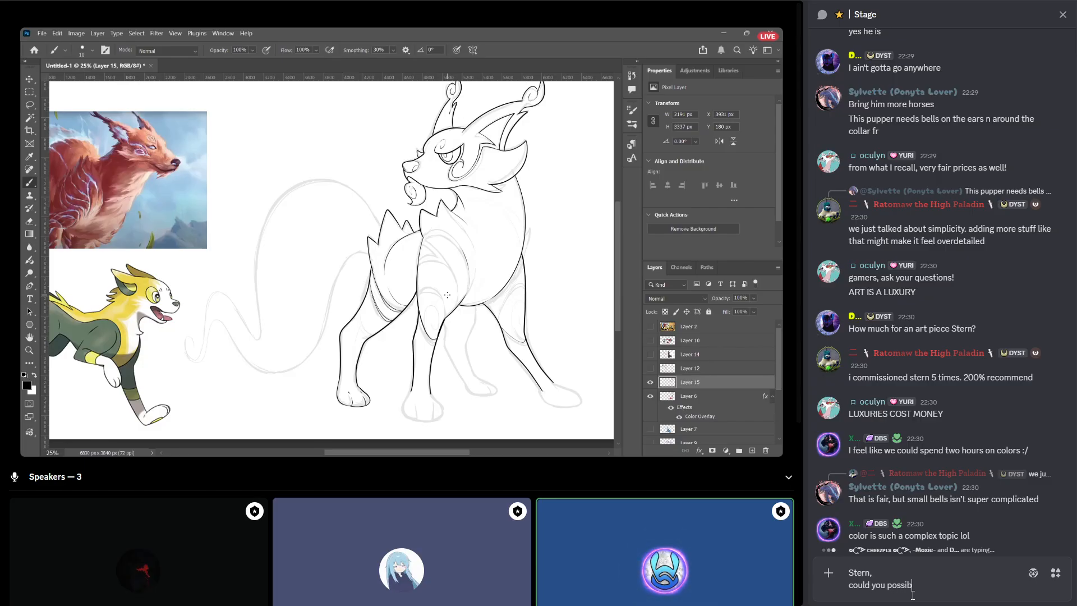
{"action": "type", "text": "ly do a 5-10"}
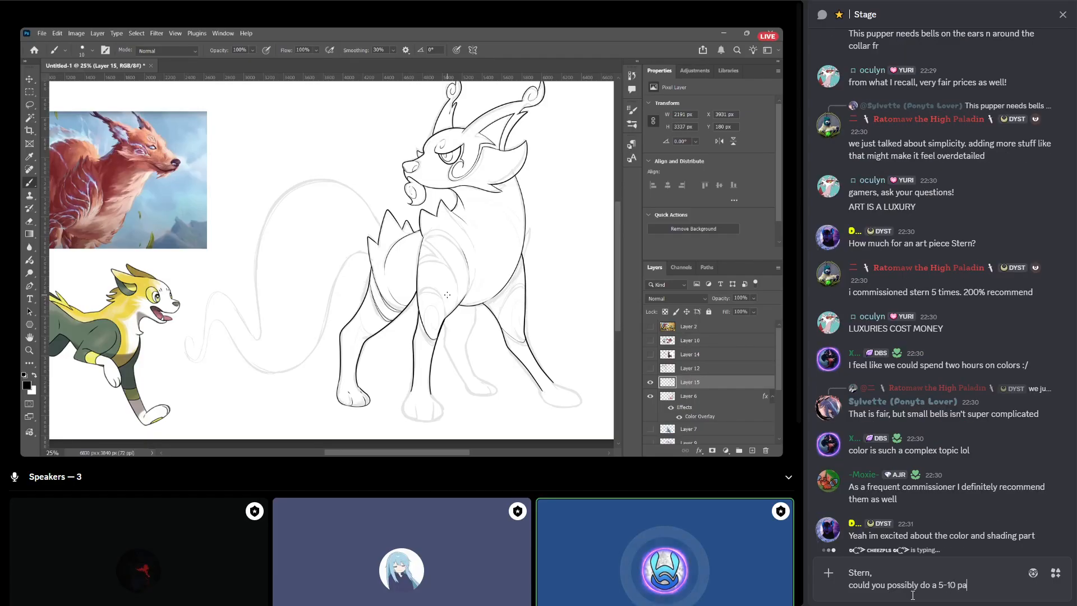
{"action": "type", "text": "min"}
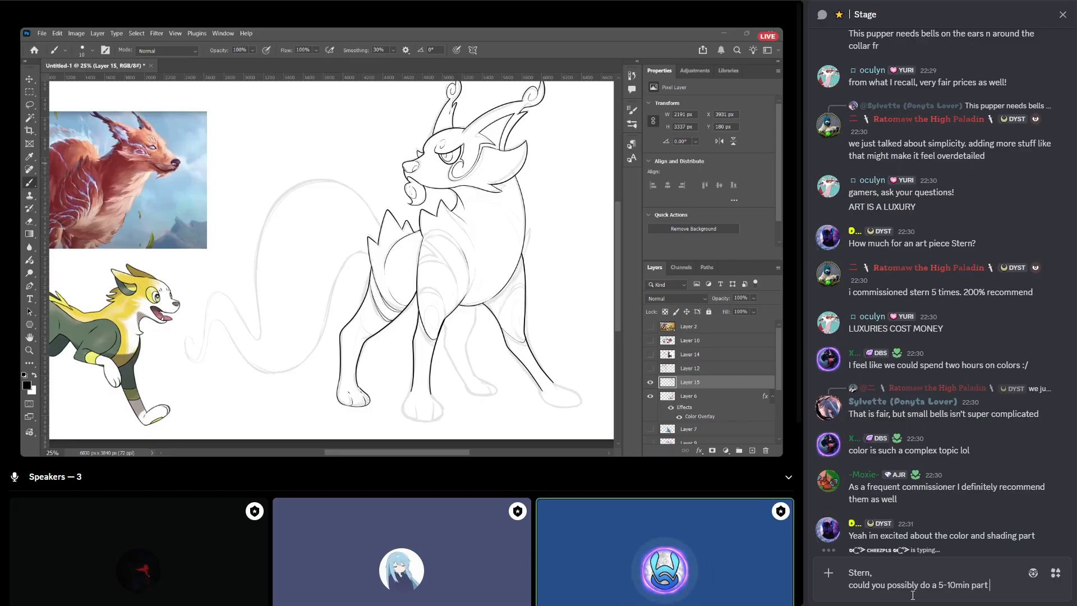
{"action": "type", "text": " part on just the shading"}
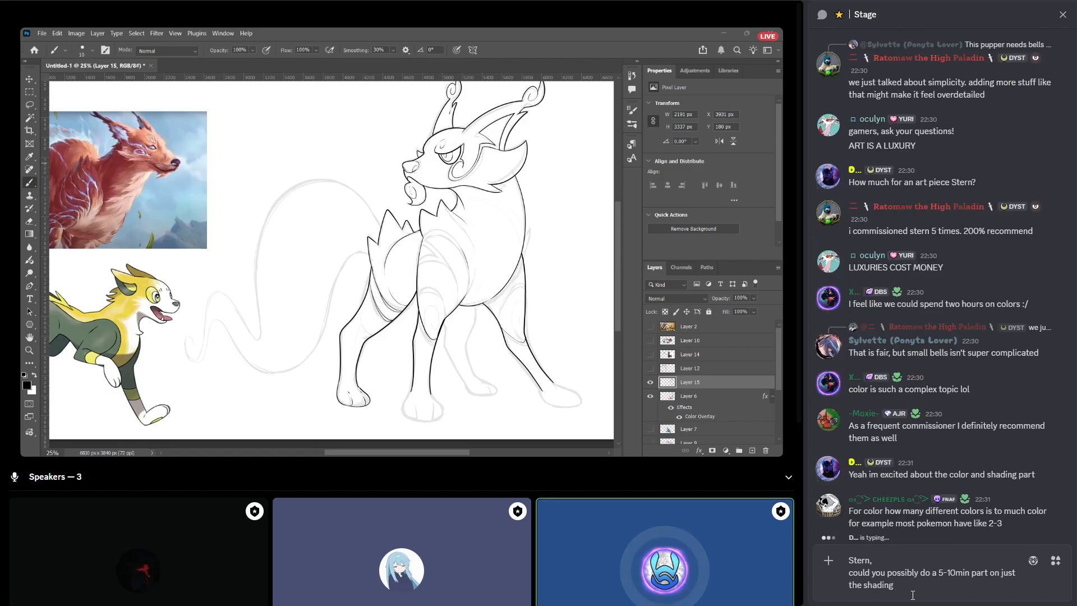
{"action": "type", "text": " of pokemon?"}
{"action": "key", "text": "shift+Return"}
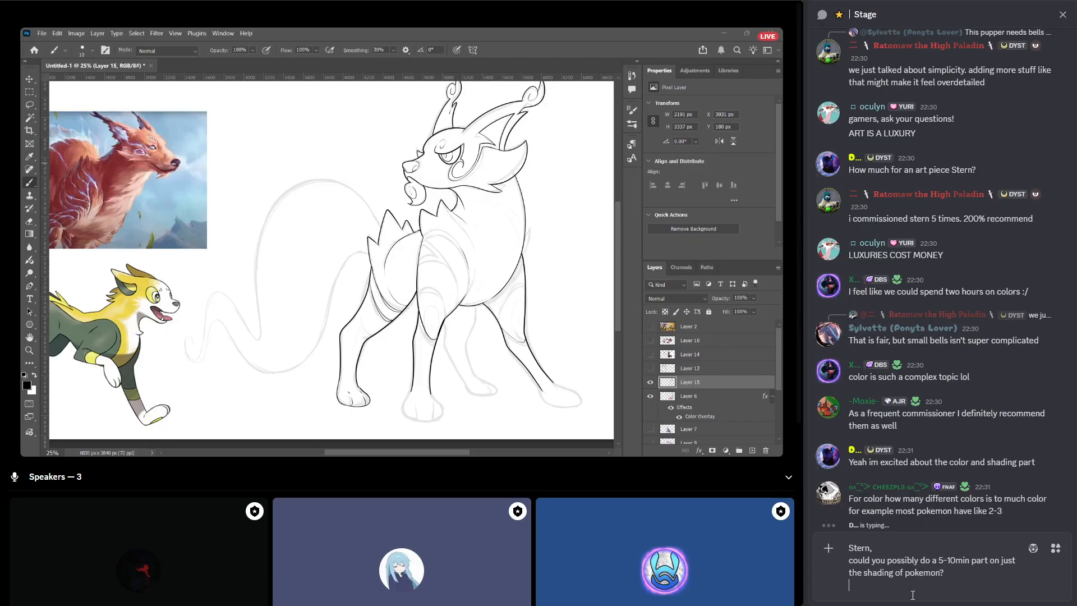
{"action": "key", "text": "BackSpace"}
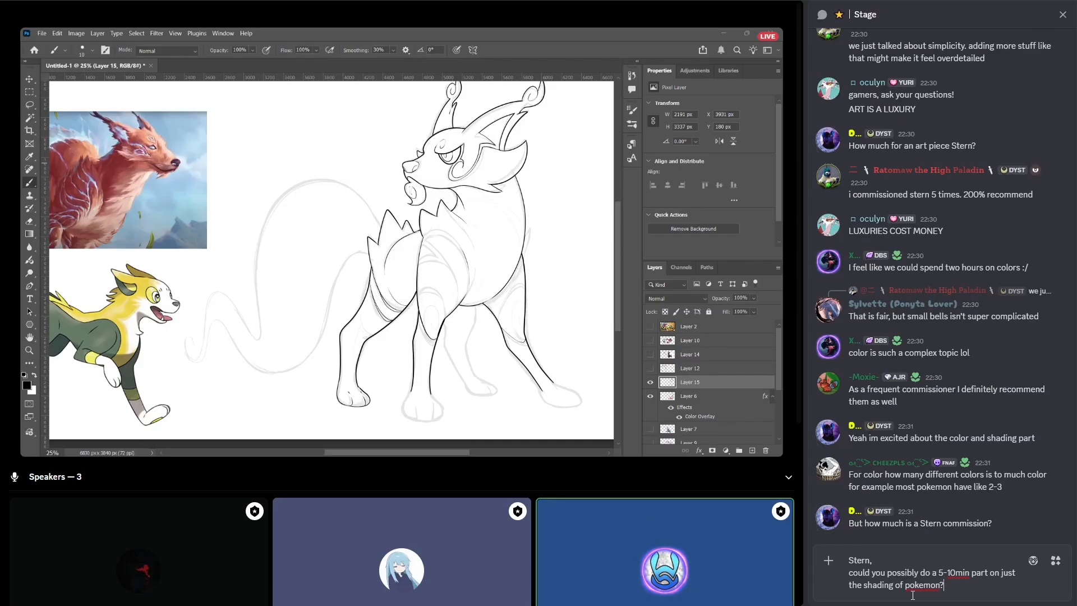
{"action": "type", "text": "yo"}
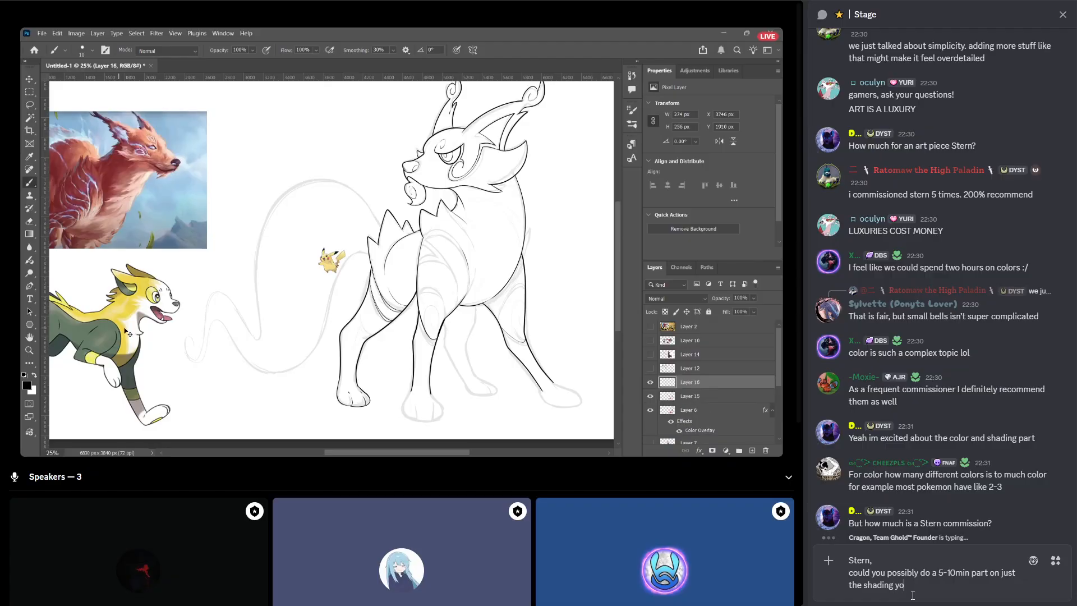
{"action": "type", "text": "u would do for this desin"}
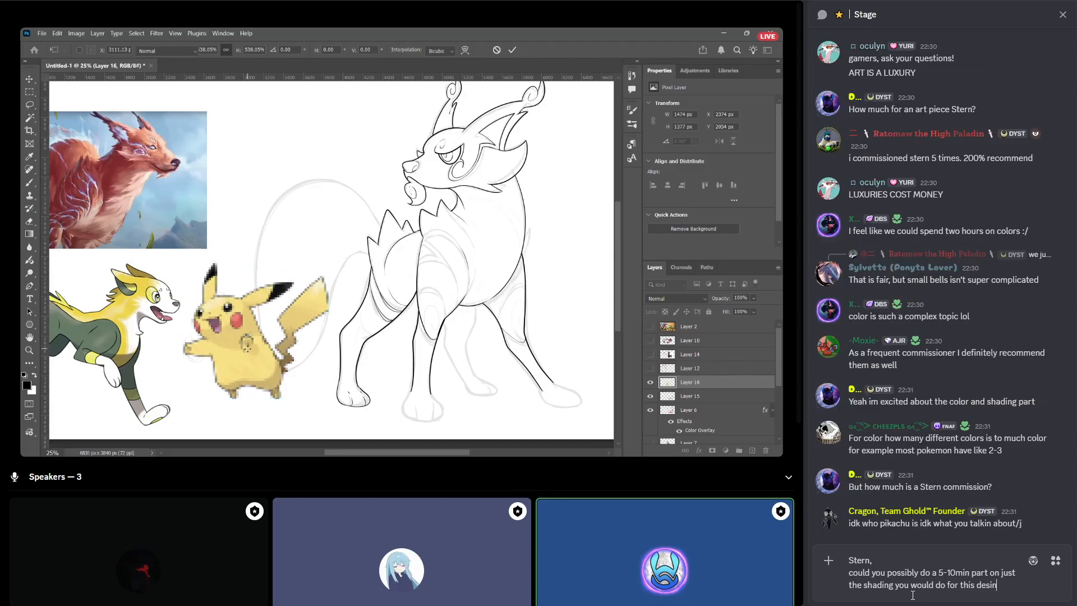
{"action": "key", "text": "BackSpace"}
{"action": "type", "text": "gn?"}
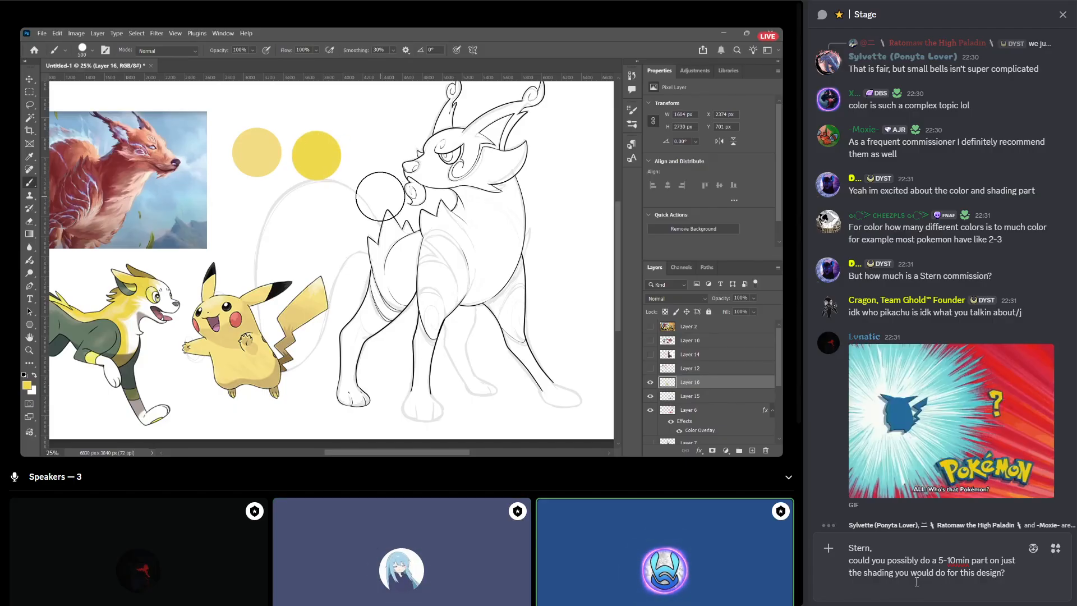
Replace "part" with "course" in the draft, add the line "Like doing the shading in greyscale on the sketch." and send the question.
{"action": "type", "text": "course"}
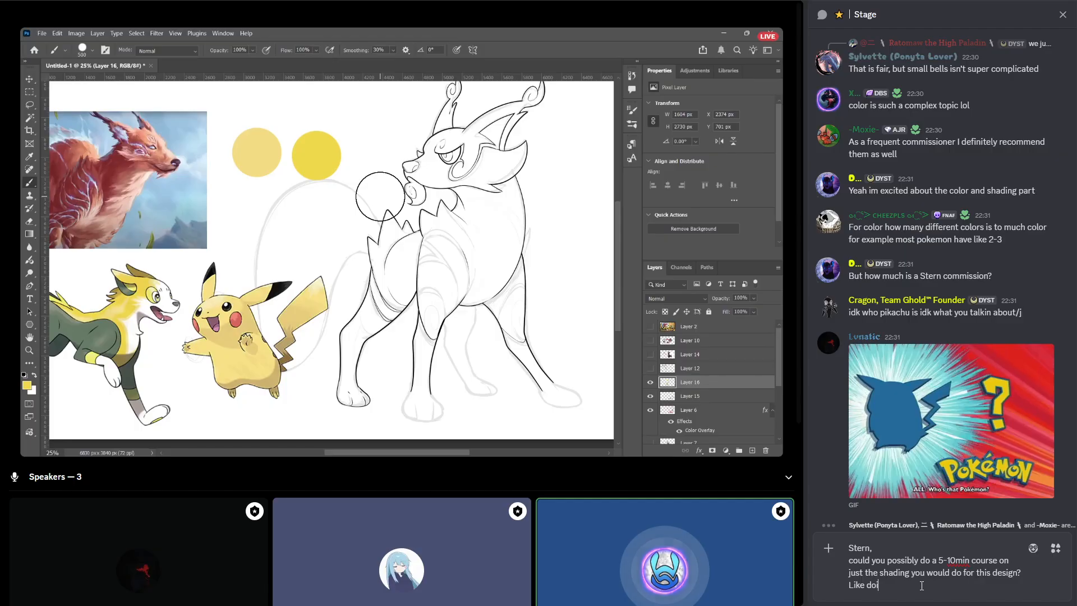
{"action": "type", "text": "in"}
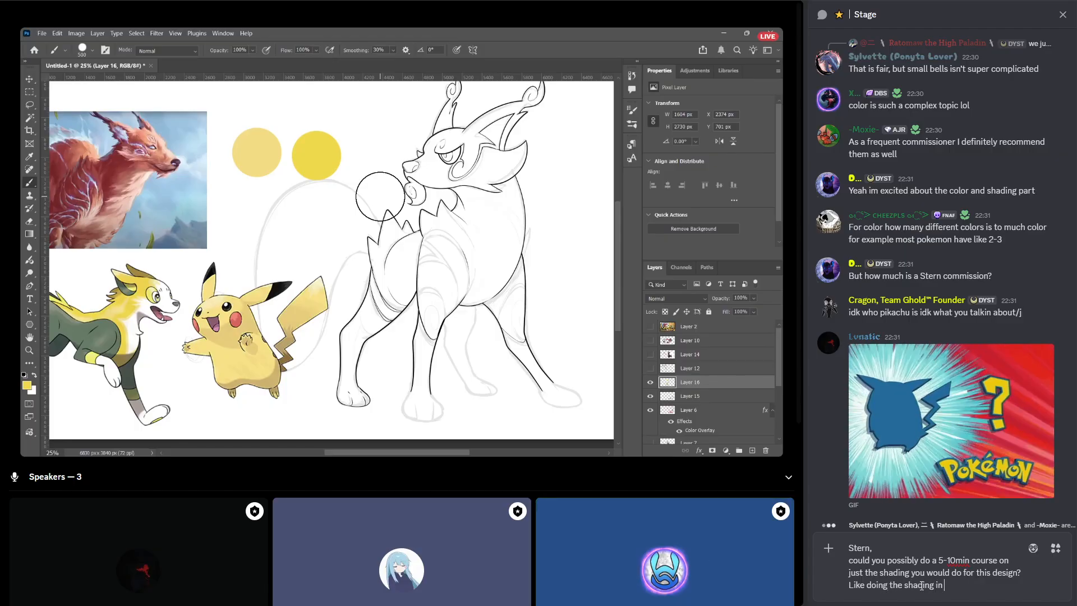
{"action": "type", "text": " black and white"}
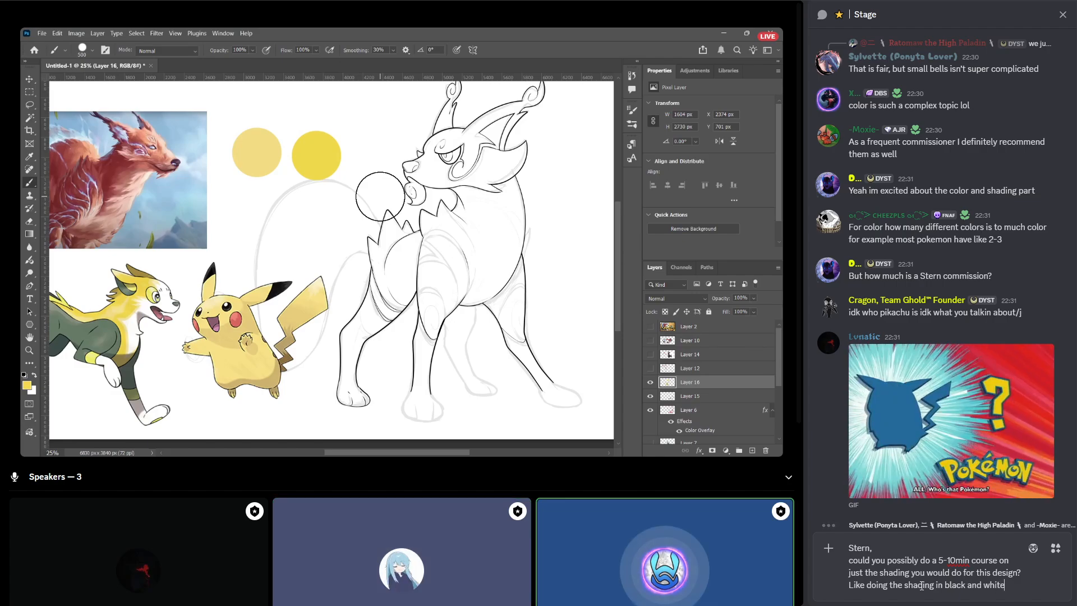
{"action": "key", "text": "BackSpace"}
{"action": "key", "text": "BackSpace"}
{"action": "key", "text": "BackSpace"}
{"action": "key", "text": "BackSpace"}
{"action": "key", "text": "BackSpace"}
{"action": "key", "text": "BackSpace"}
{"action": "key", "text": "BackSpace"}
{"action": "type", "text": "greyscale"}
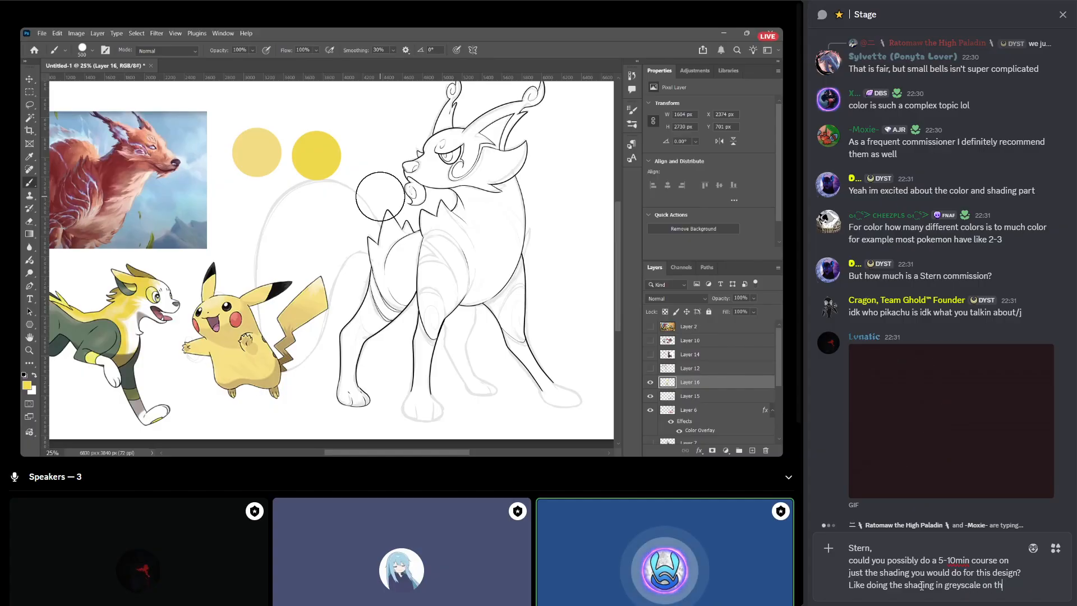
{"action": "type", "text": " on the sketch"}
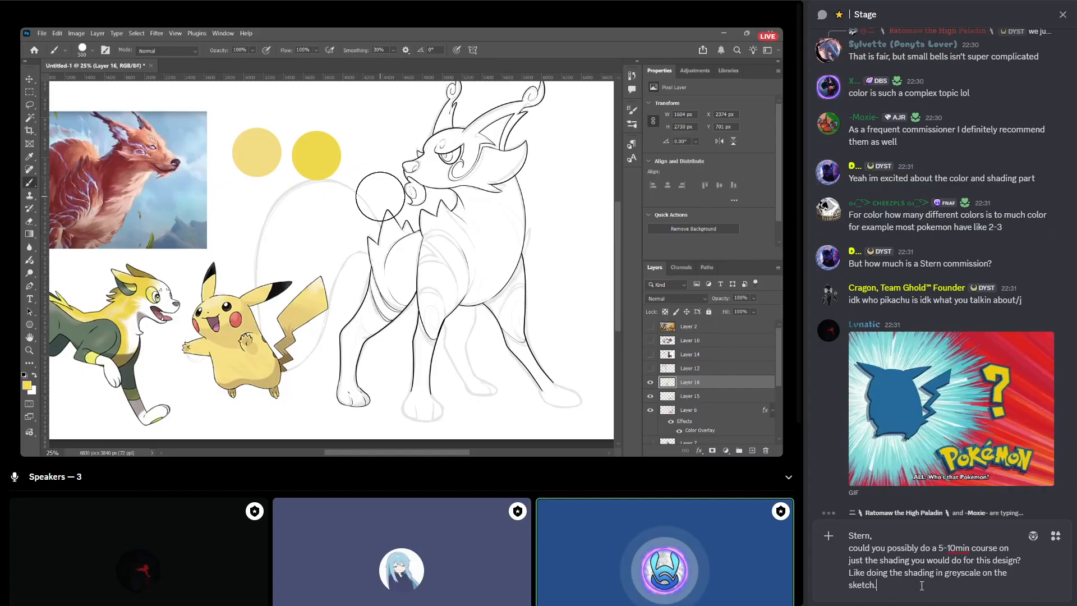
{"action": "type", "text": "."}
{"action": "key", "text": "Return"}
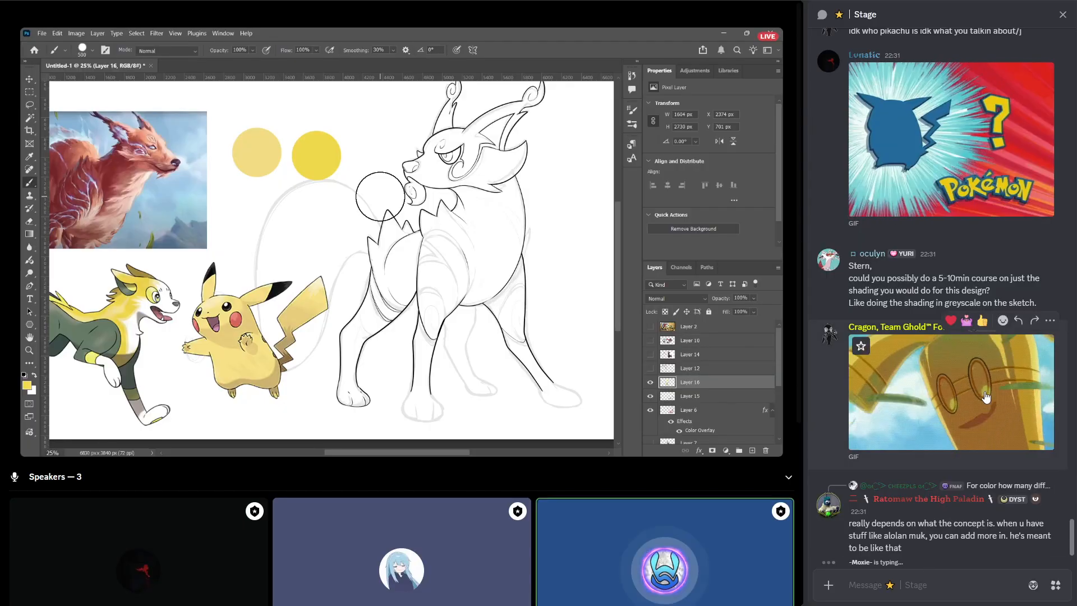
Send "you're allowed" and "i have decided" as two separate messages in the Stage chat.
{"action": "scroll", "coordinate": [972, 366], "scroll_direction": "up", "scroll_amount": 3}
{"action": "scroll", "coordinate": [972, 362], "scroll_direction": "down", "scroll_amount": 3}
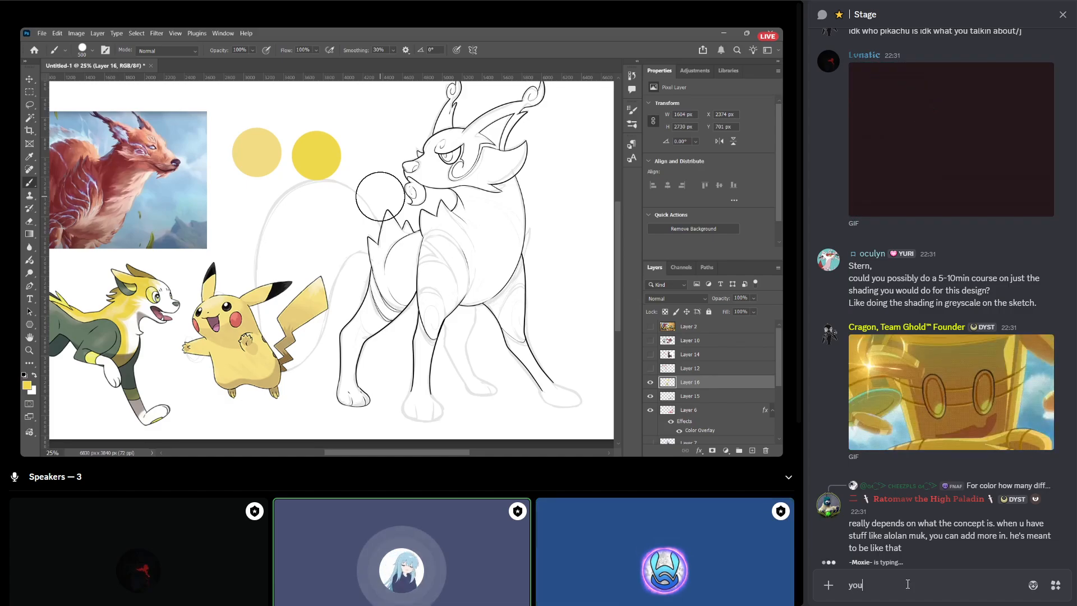
{"action": "type", "text": "you're allowed"}
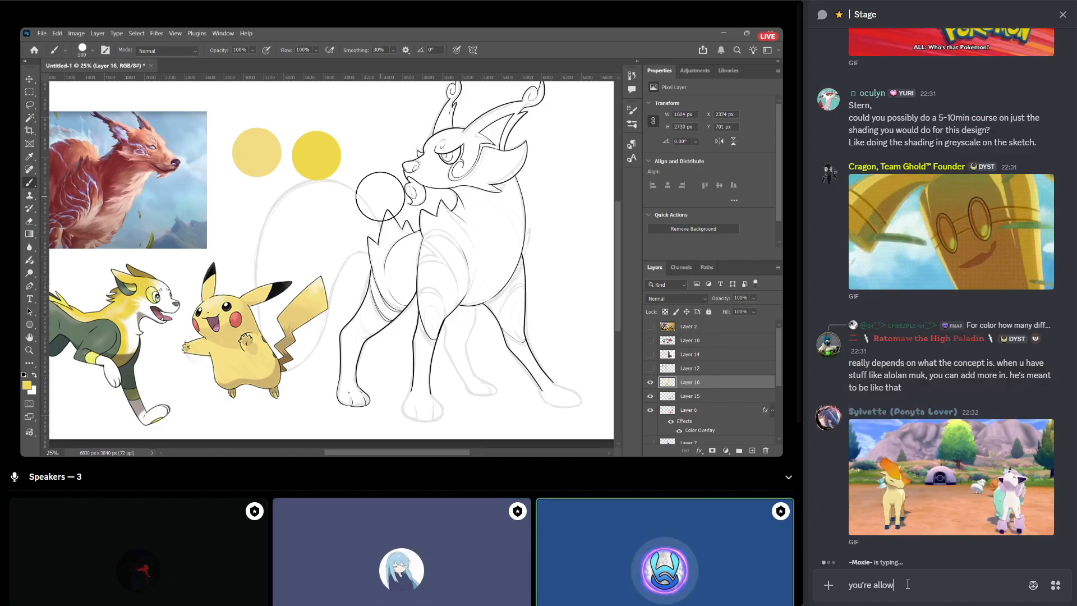
{"action": "key", "text": "Return"}
{"action": "type", "text": "i have de"}
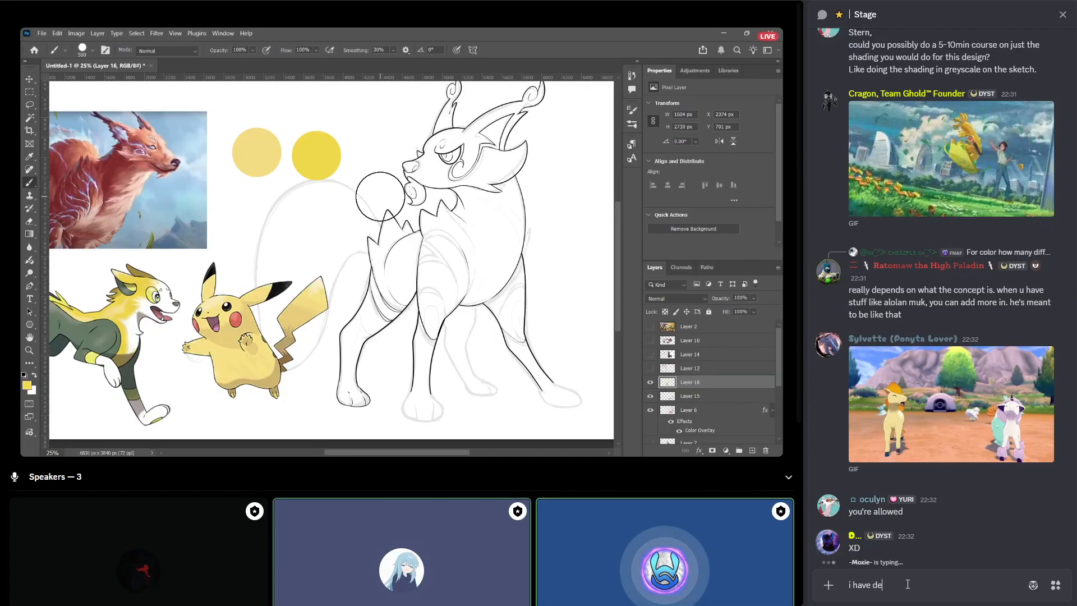
{"action": "type", "text": "cidede"}
{"action": "key", "text": "Return"}
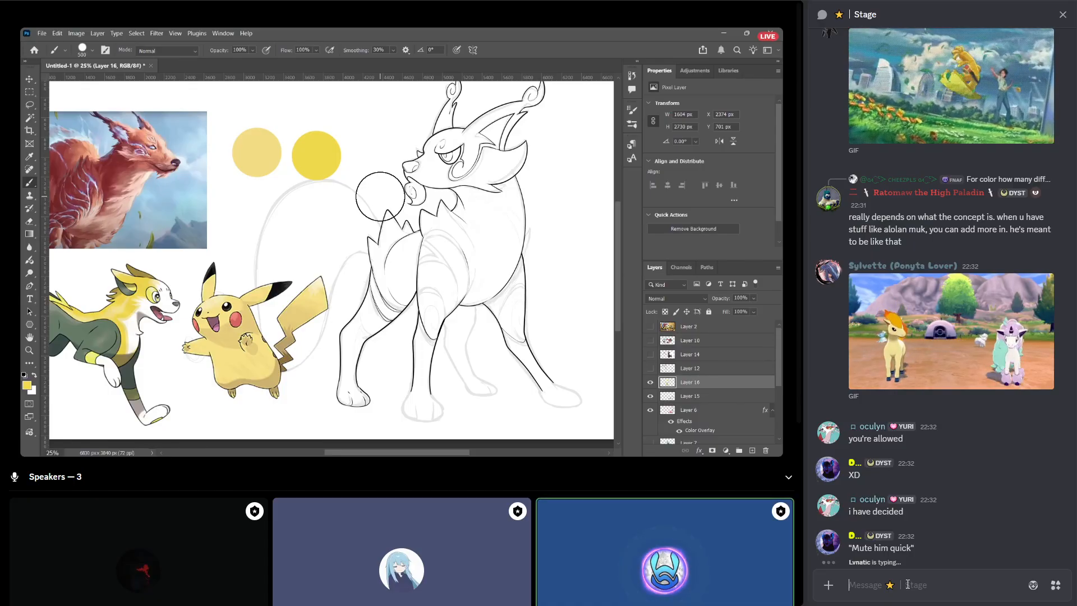
Send the "noted" emoji in the Stage chat.
{"action": "type", "text": ":noted"}
{"action": "key", "text": "Return"}
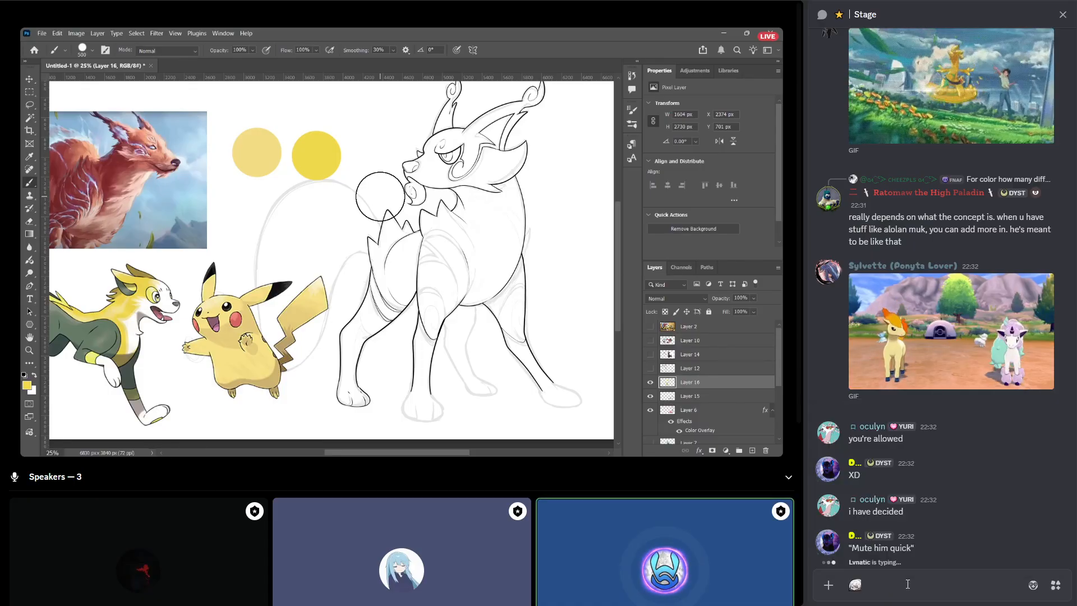
{"action": "key", "text": "Return"}
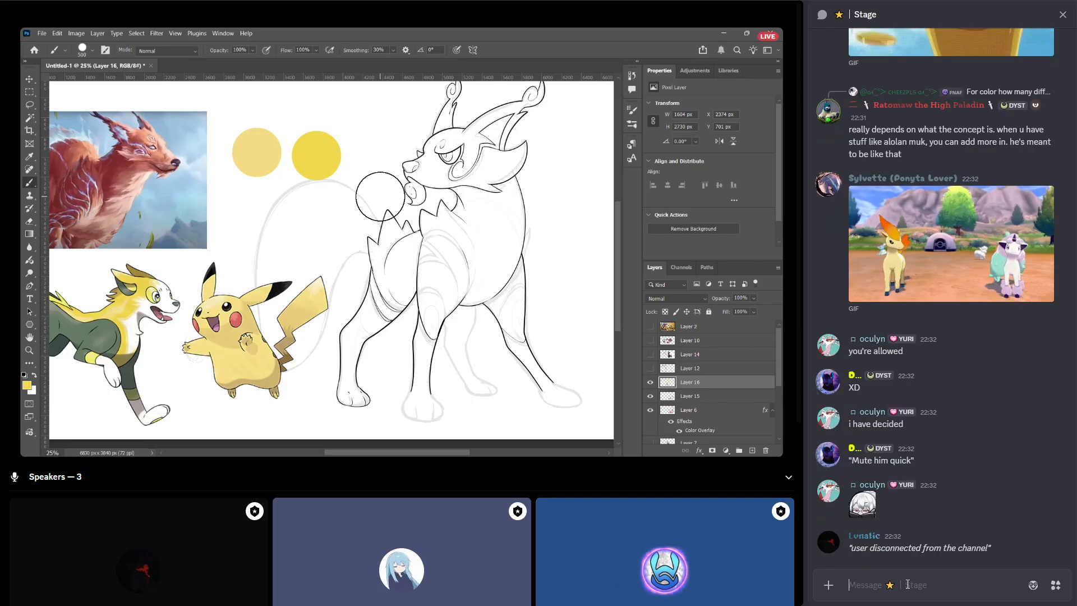
Look back at the sent question about a 5-10min course on shading the design.
{"action": "mouse_move", "coordinate": [900, 483]}
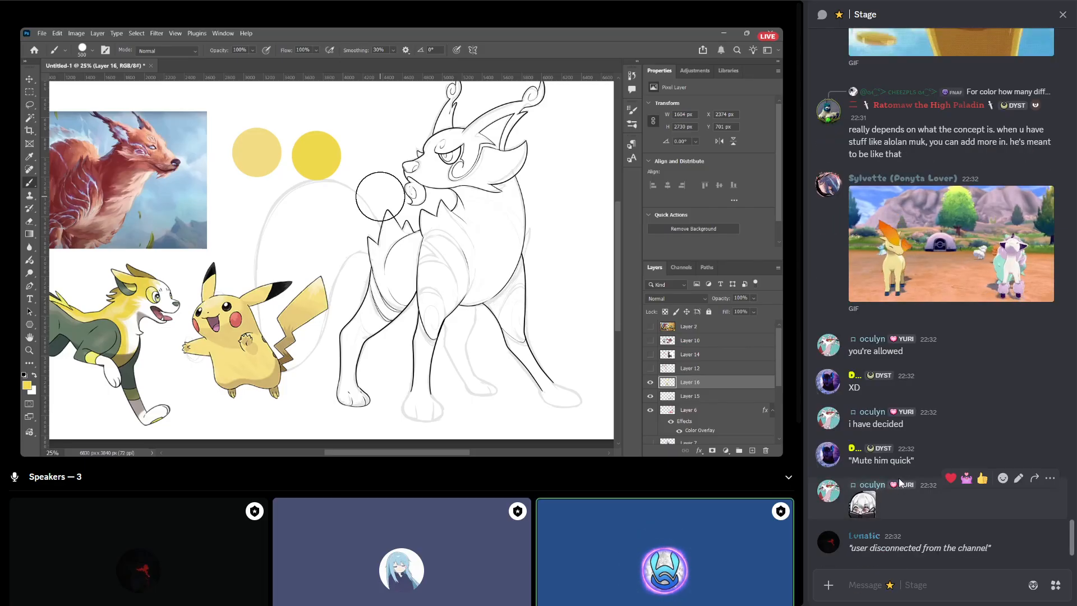
{"action": "scroll", "coordinate": [900, 482], "scroll_direction": "up", "scroll_amount": 10}
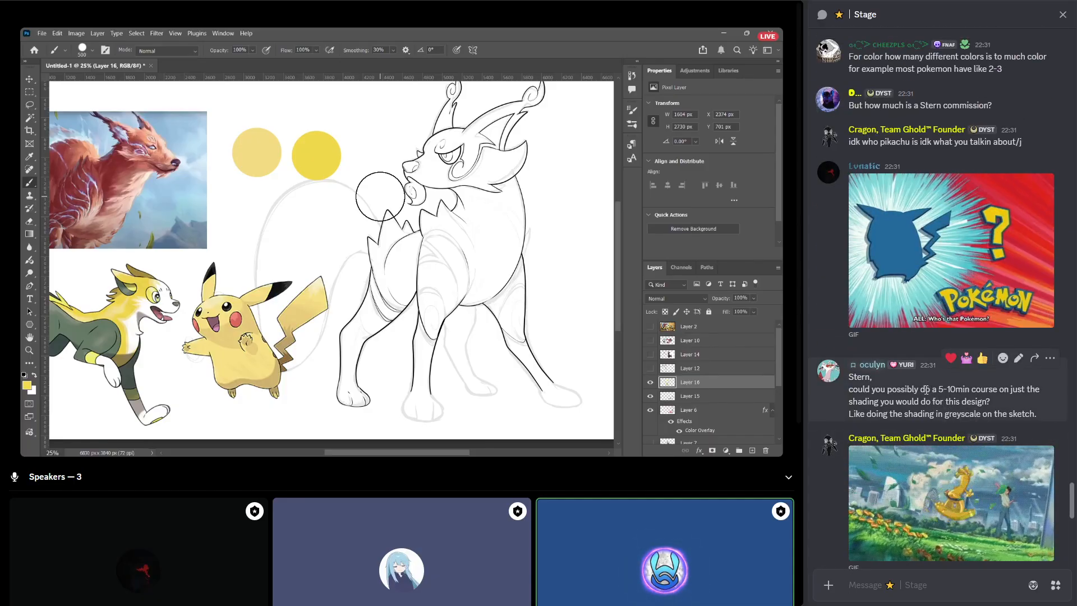
React with the 132Ditto emoji to the message about a tutorial on his channel explaining the actual process and tools.
{"action": "scroll", "coordinate": [925, 389], "scroll_direction": "up", "scroll_amount": 7}
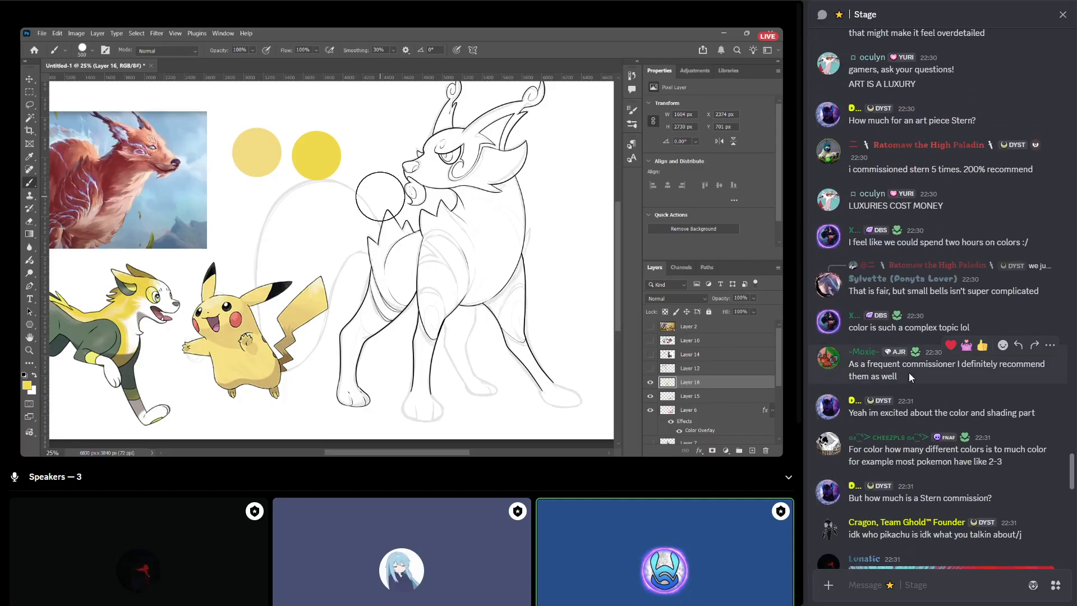
{"action": "scroll", "coordinate": [909, 372], "scroll_direction": "down", "scroll_amount": 12}
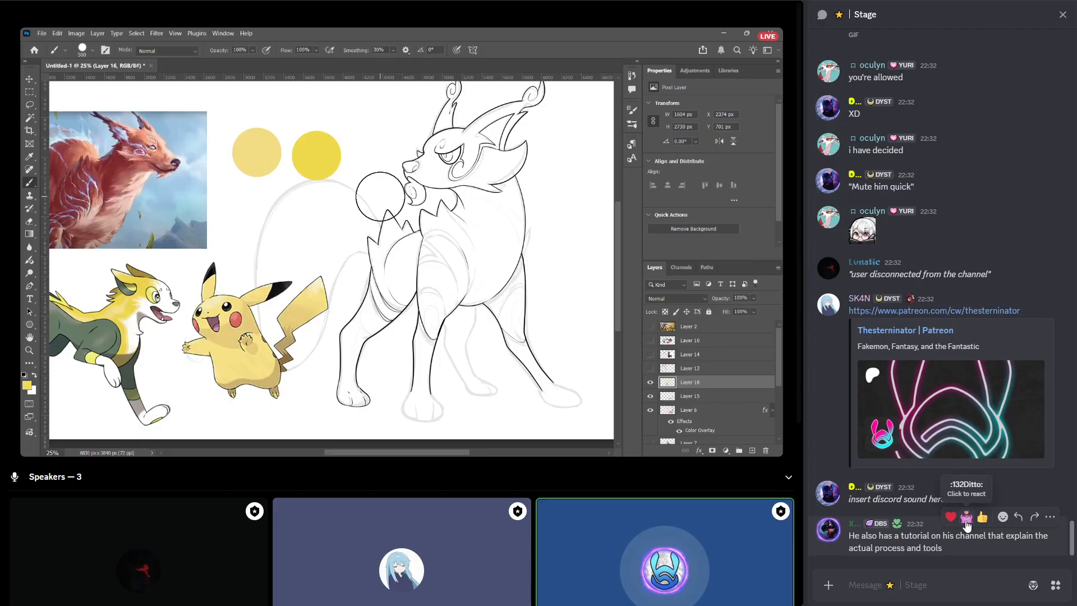
{"action": "left_click", "coordinate": [966, 516]}
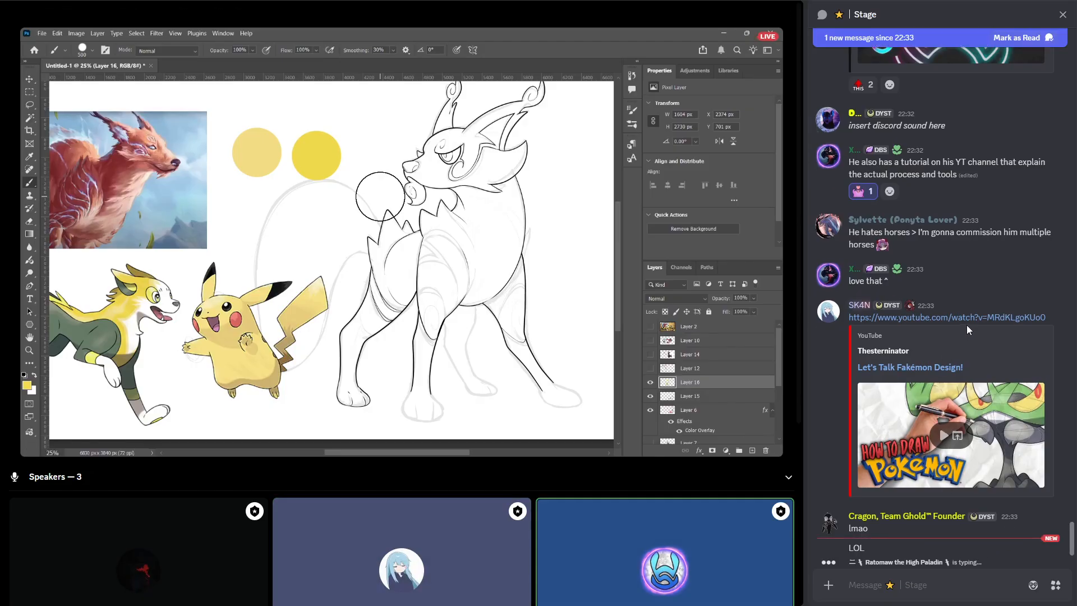
Reply to the "Let's Talk Fakémon Design!" YouTube link with "we will all be clicking this link and liking the video".
{"action": "left_click", "coordinate": [992, 296]}
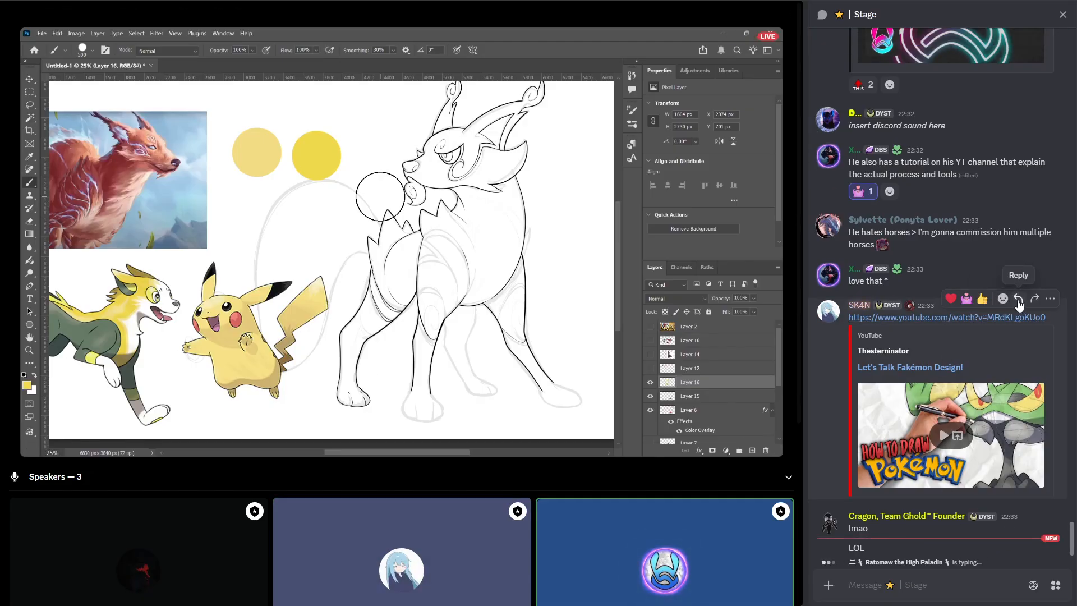
{"action": "left_click", "coordinate": [1018, 299]}
{"action": "type", "text": "q"}
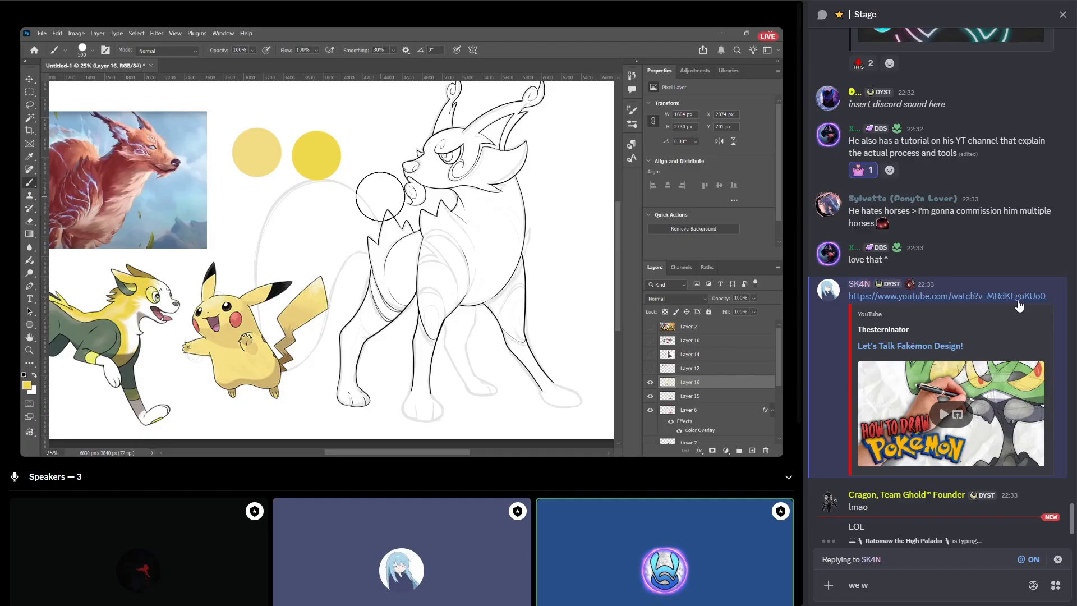
{"action": "type", "text": "e will all be cl"}
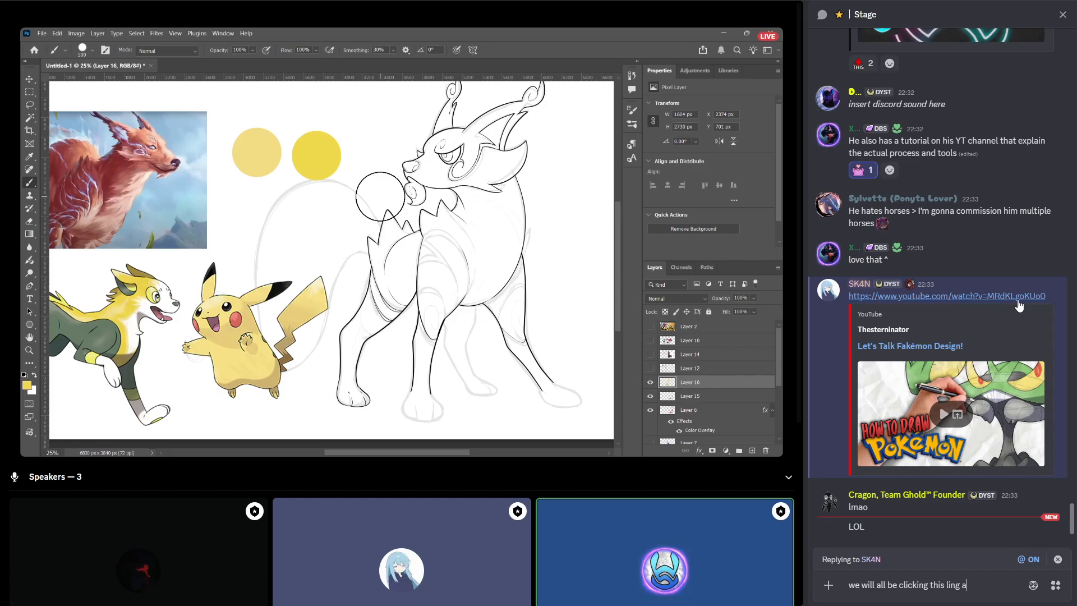
{"action": "type", "text": "icking this link and liking t"}
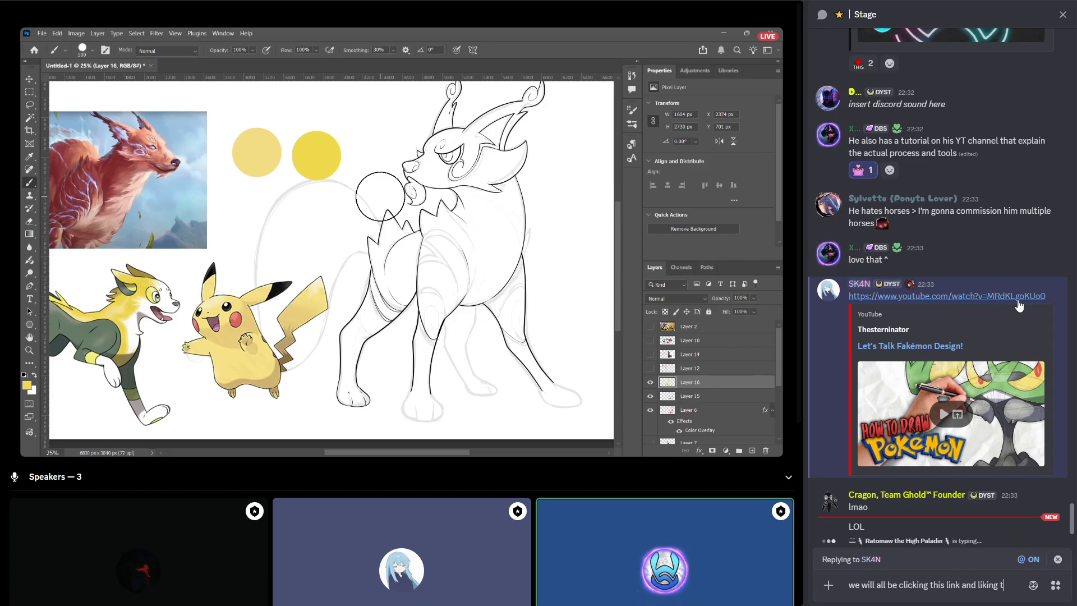
{"action": "type", "text": "he video"}
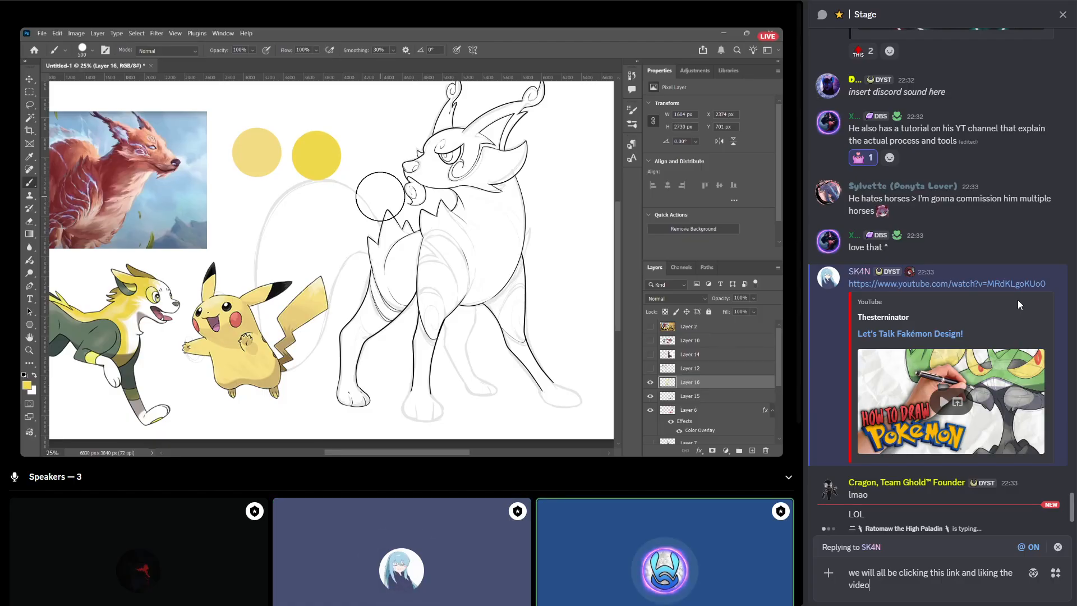
{"action": "key", "text": "Return"}
Send "we will also all be leaving a comment!" as a follow-up message in the Stage chat.
{"action": "type", "text": "we will also al"}
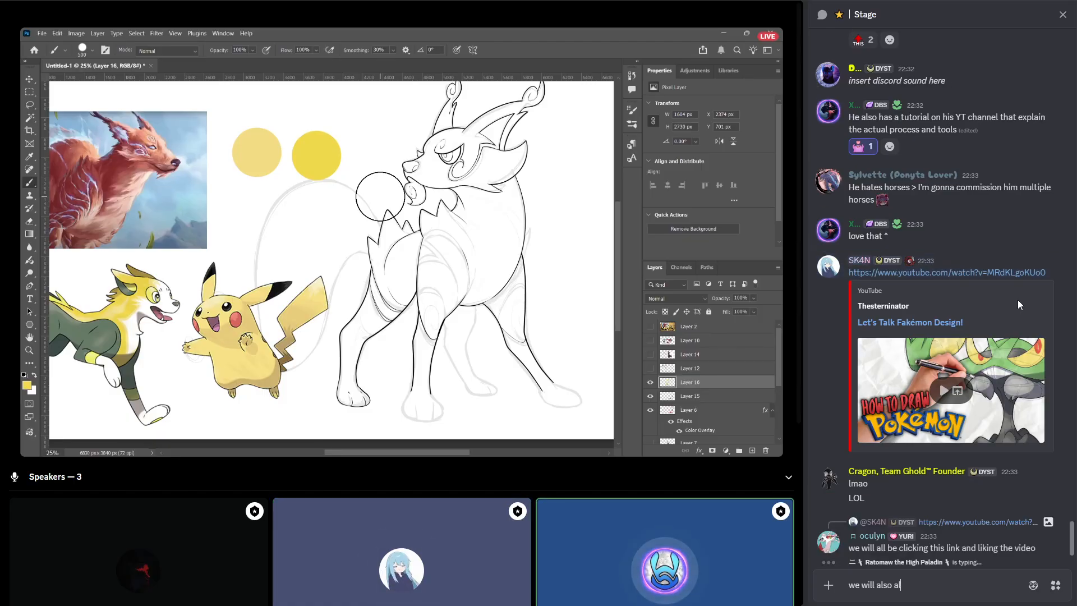
{"action": "type", "text": "l be leaving a comment!"}
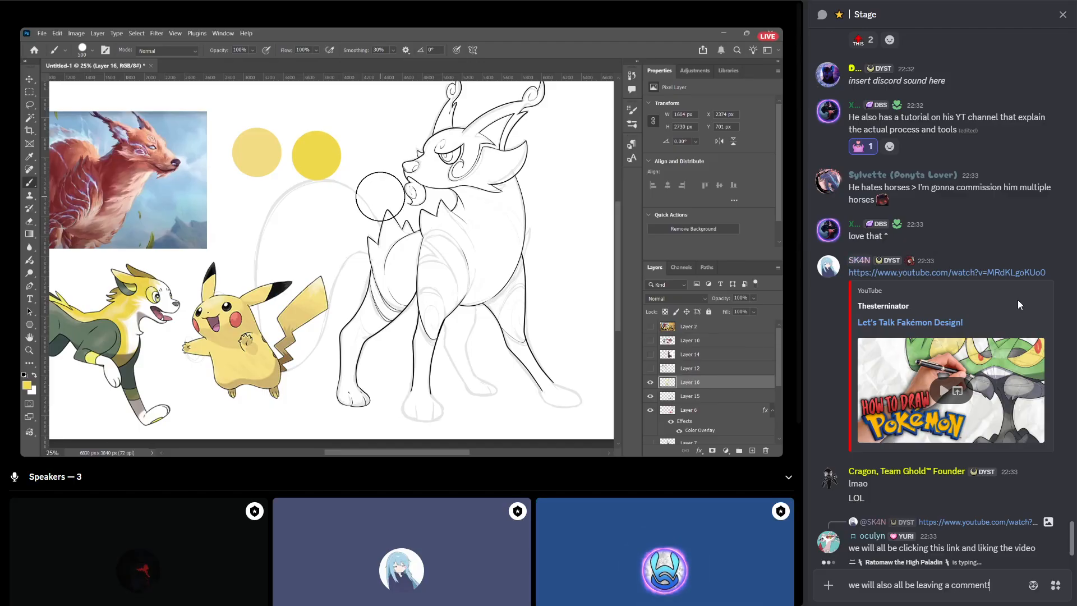
{"action": "key", "text": "Return"}
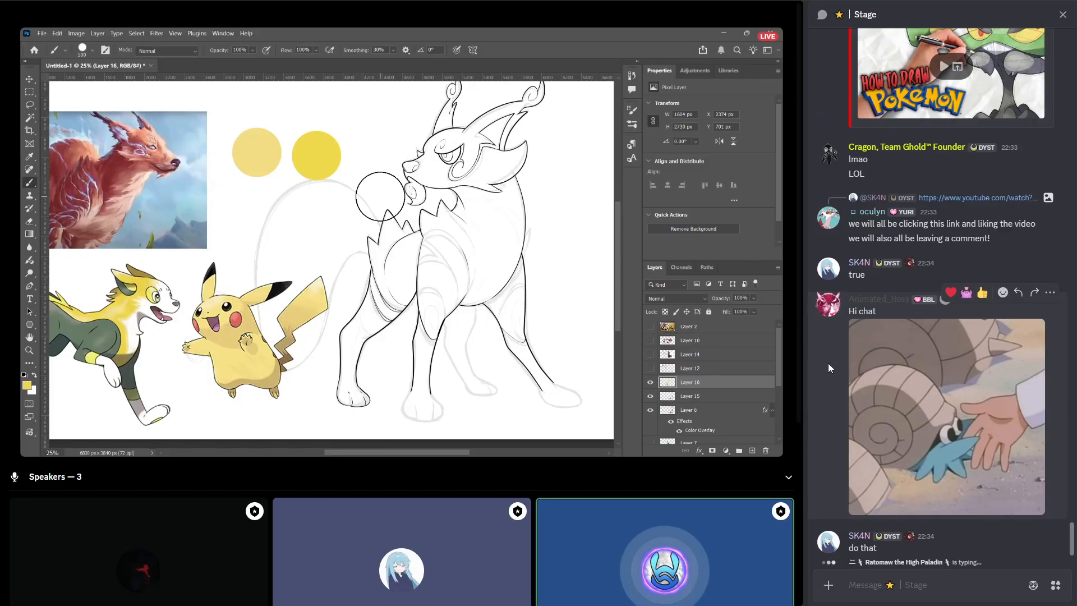
Send the question "on your personal discord that is?" in the Stage chat.
{"action": "scroll", "coordinate": [955, 341], "scroll_direction": "up", "scroll_amount": 1}
{"action": "scroll", "coordinate": [954, 341], "scroll_direction": "up", "scroll_amount": 4}
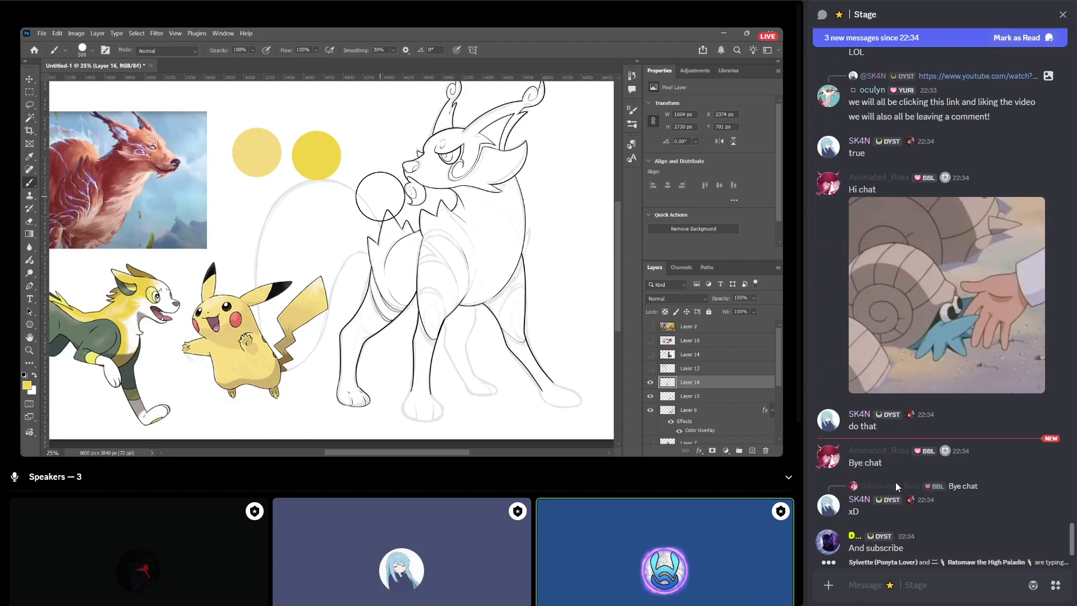
{"action": "type", "text": "on your "}
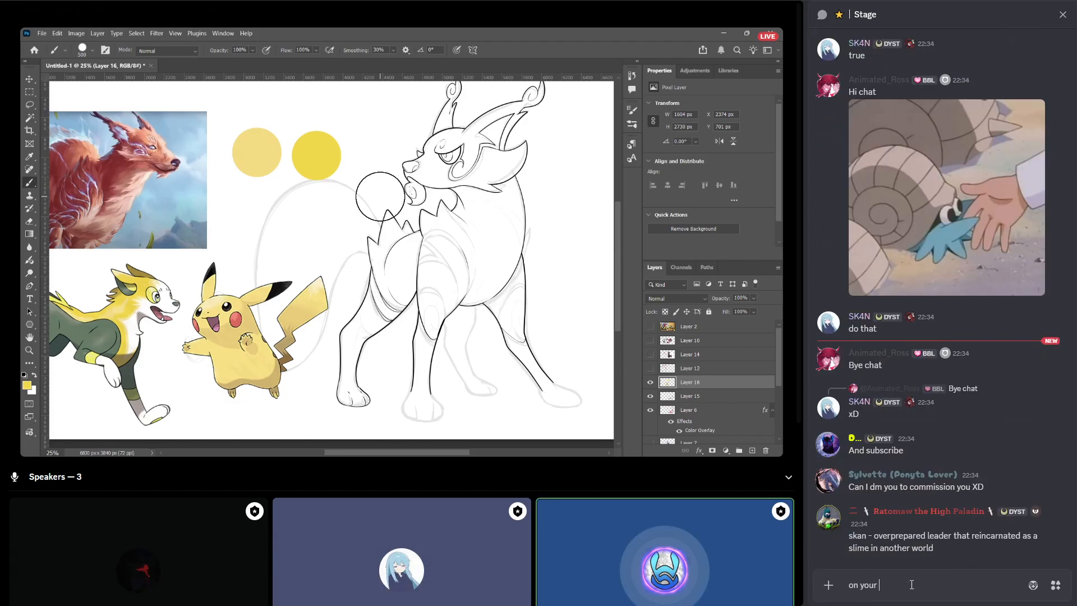
{"action": "type", "text": "personal discord"}
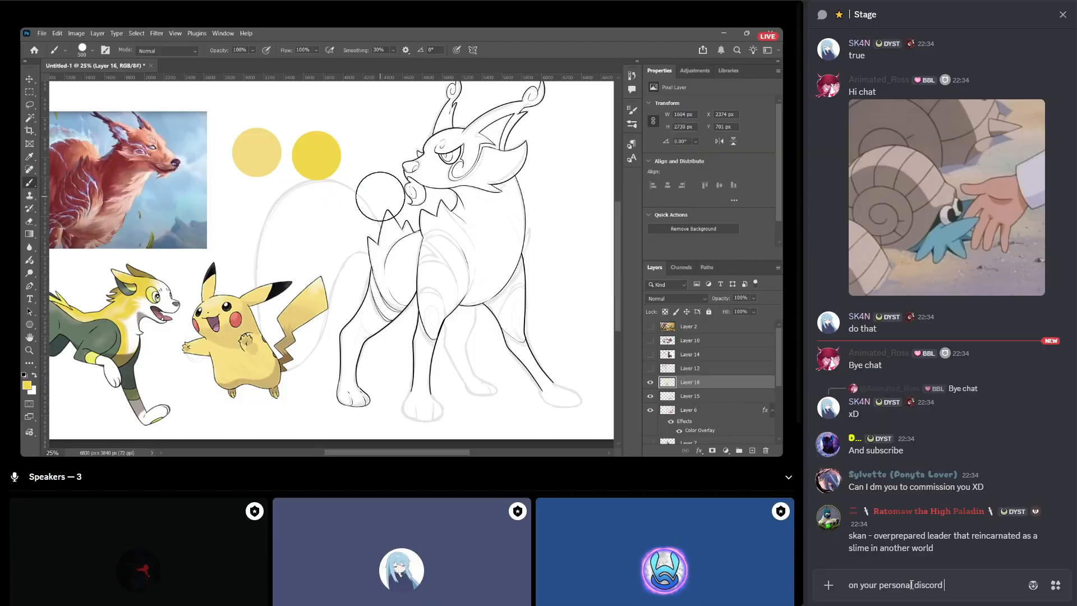
{"action": "type", "text": " that is"}
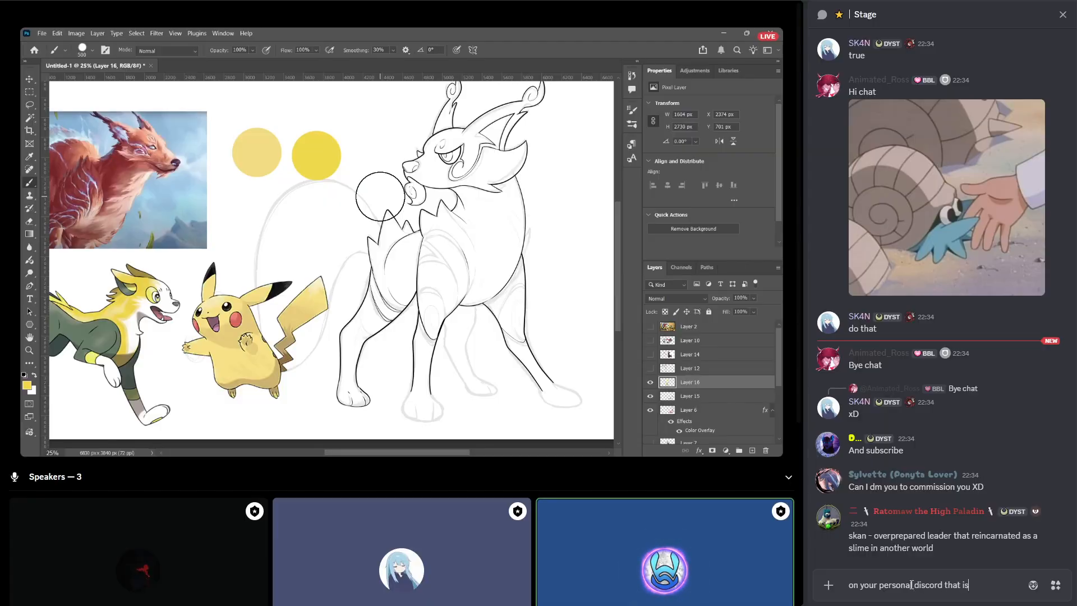
{"action": "type", "text": "?"}
{"action": "key", "text": "Return"}
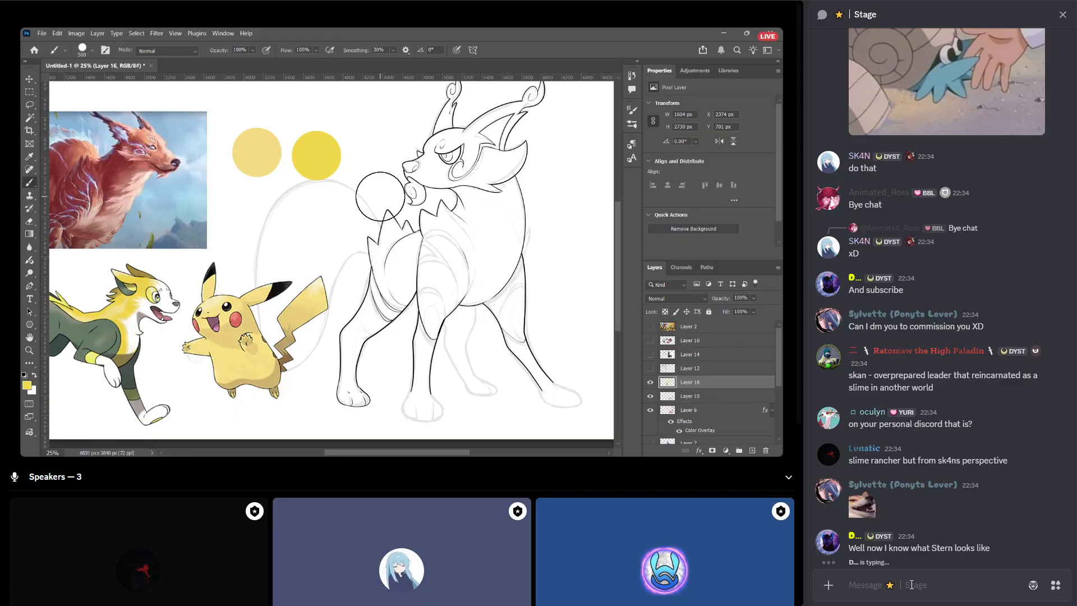
Send "so if one wanted to reach you, pinging you on your personal discord would be the best bet?" in the Stage chat.
{"action": "type", "text": "so if one wa"}
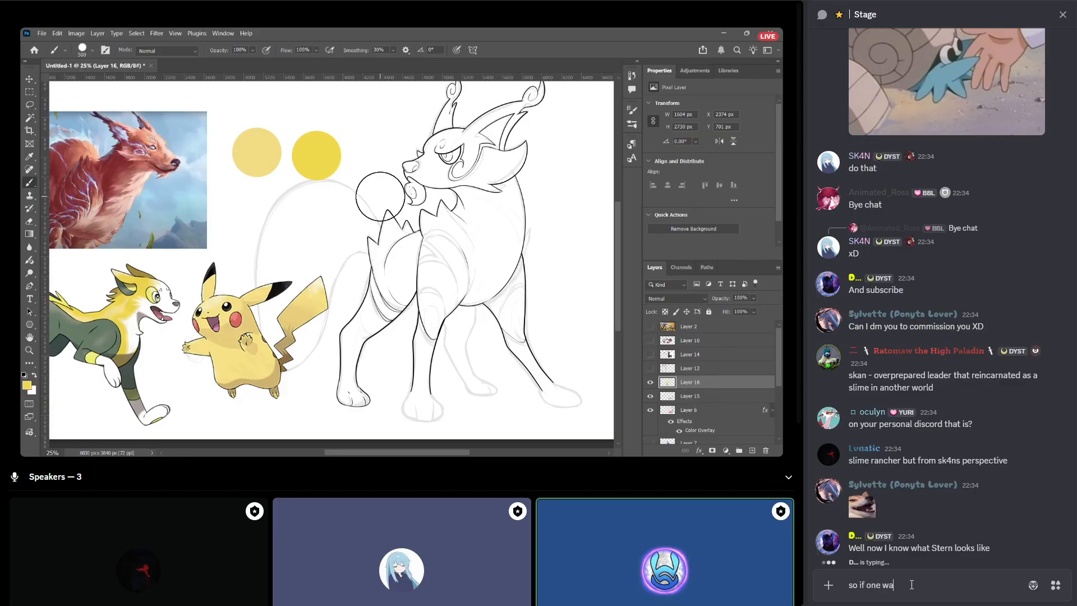
{"action": "type", "text": "nted to reach you, pinging you on"}
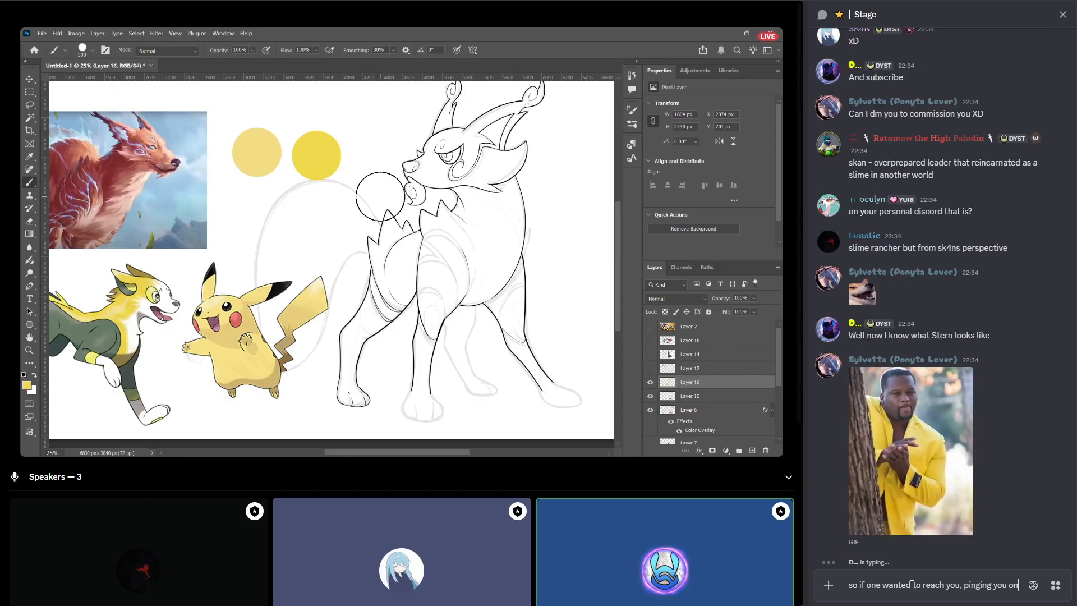
{"action": "type", "text": " your personal dis"}
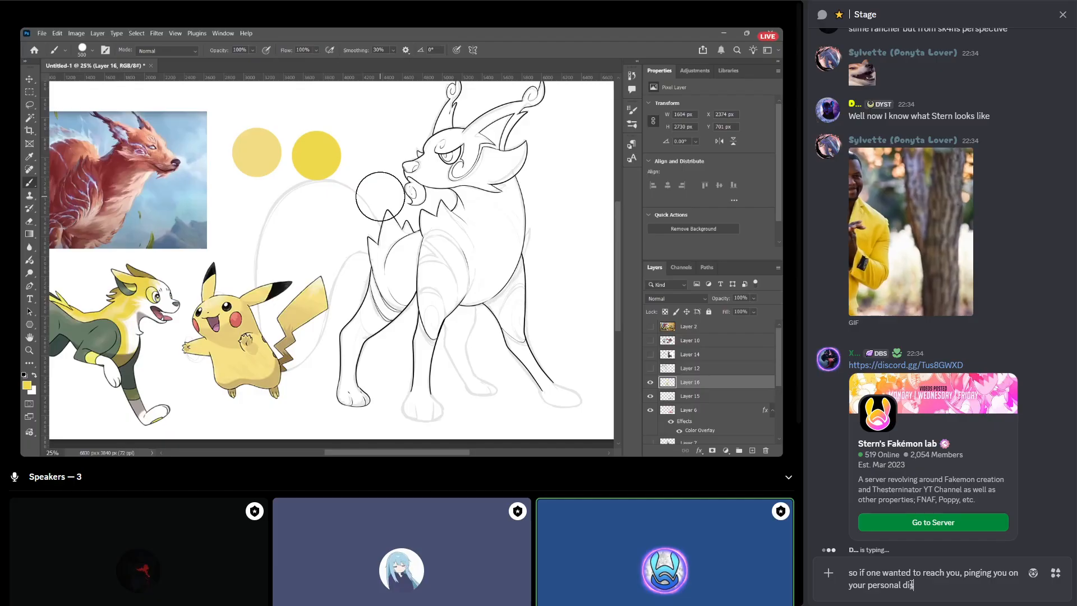
{"action": "type", "text": "cord would be the "}
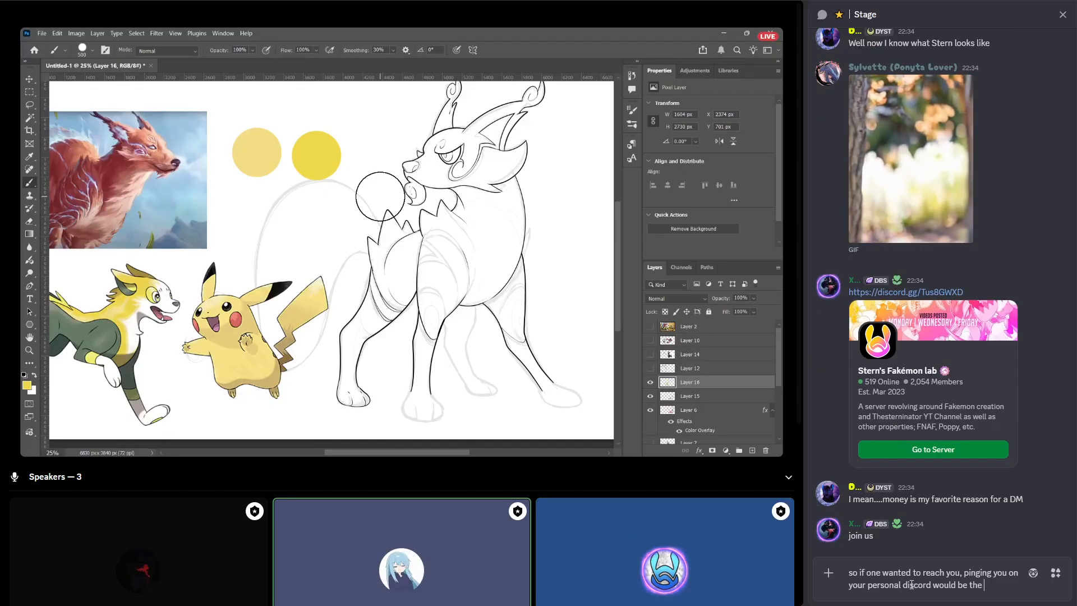
{"action": "type", "text": "best bet?"}
{"action": "key", "text": "Return"}
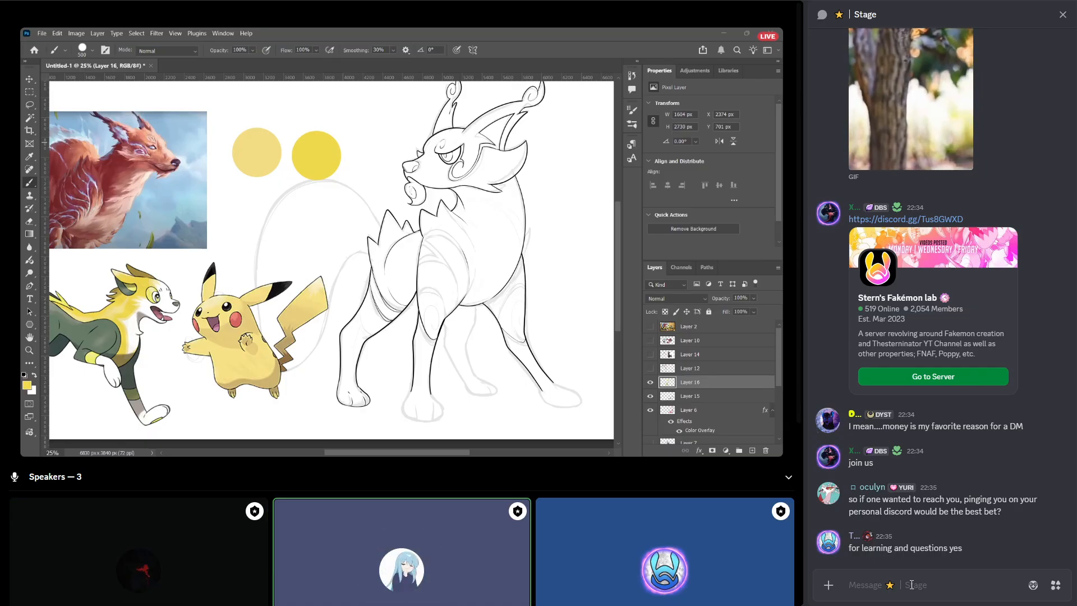
Send "alright, thank you!" and "very valid" as two separate messages in the Stage chat.
{"action": "type", "text": "alright, than"}
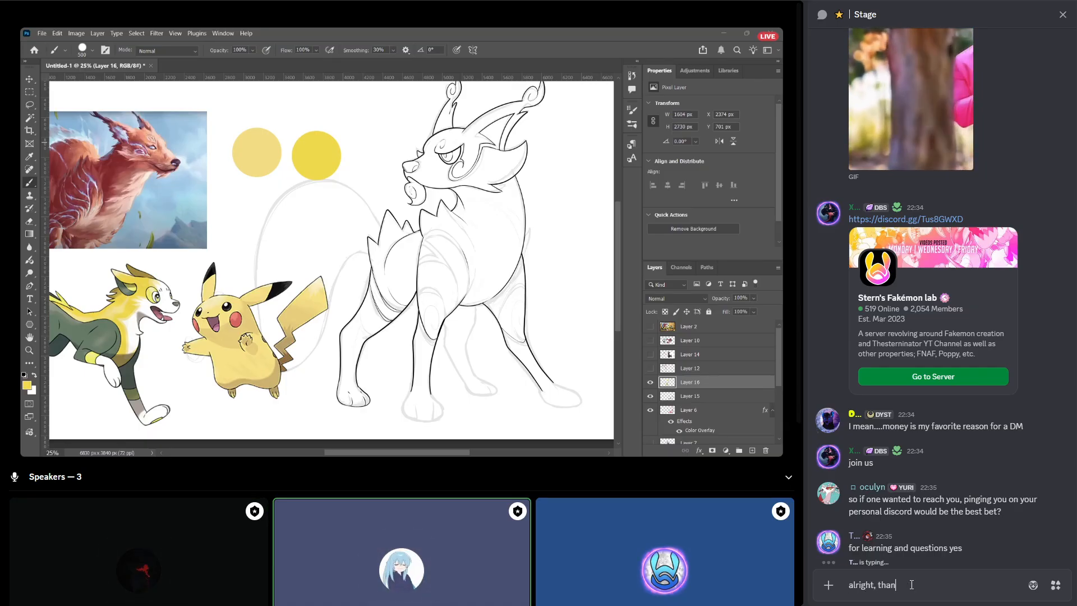
{"action": "type", "text": "k you!"}
{"action": "key", "text": "Return"}
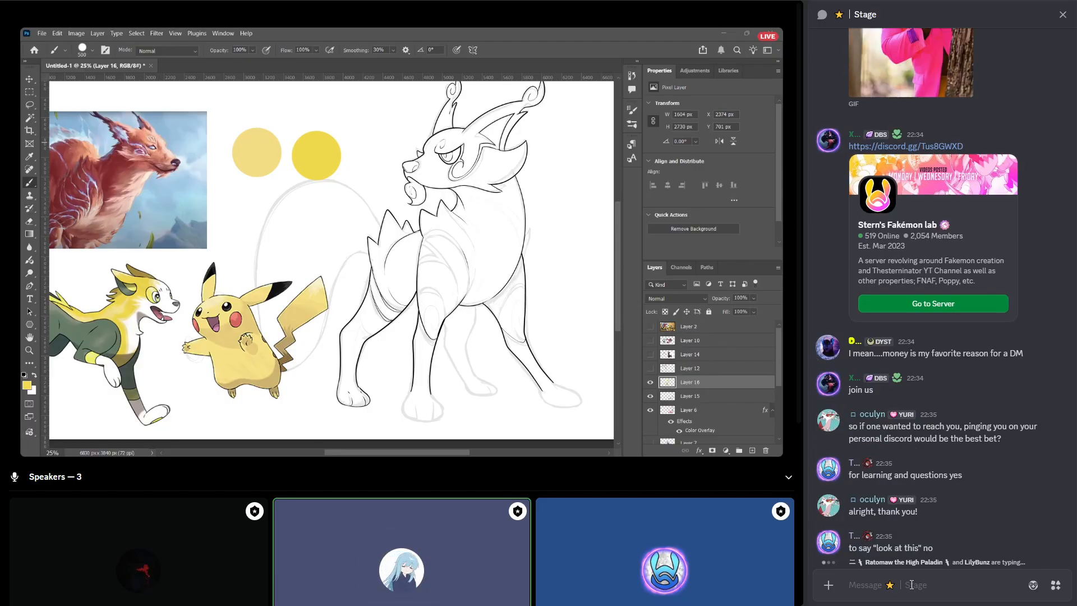
{"action": "type", "text": "ve"}
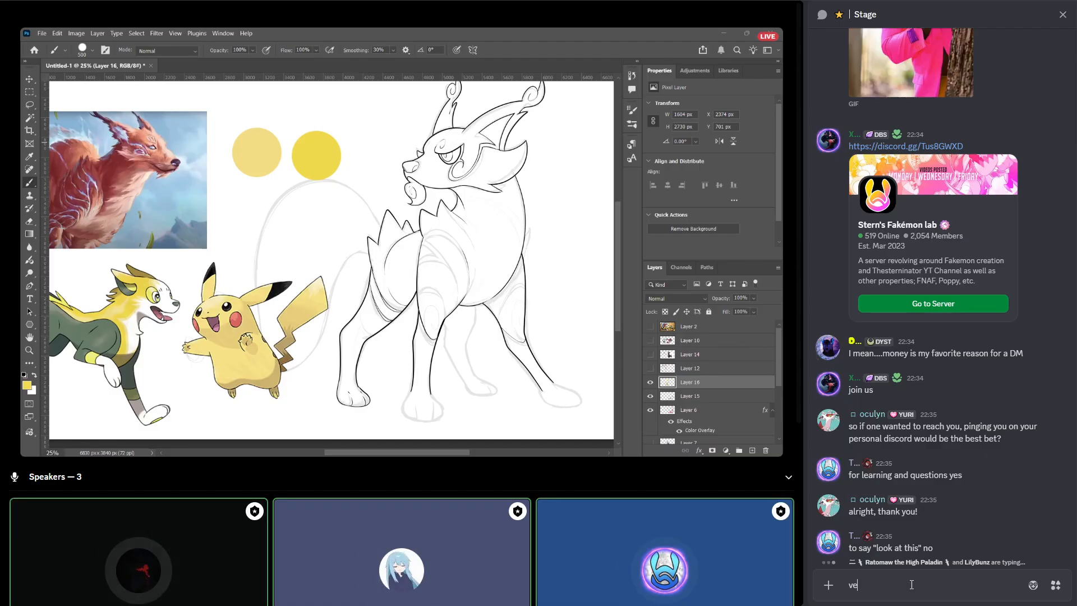
{"action": "type", "text": "ry valid"}
{"action": "key", "text": "Return"}
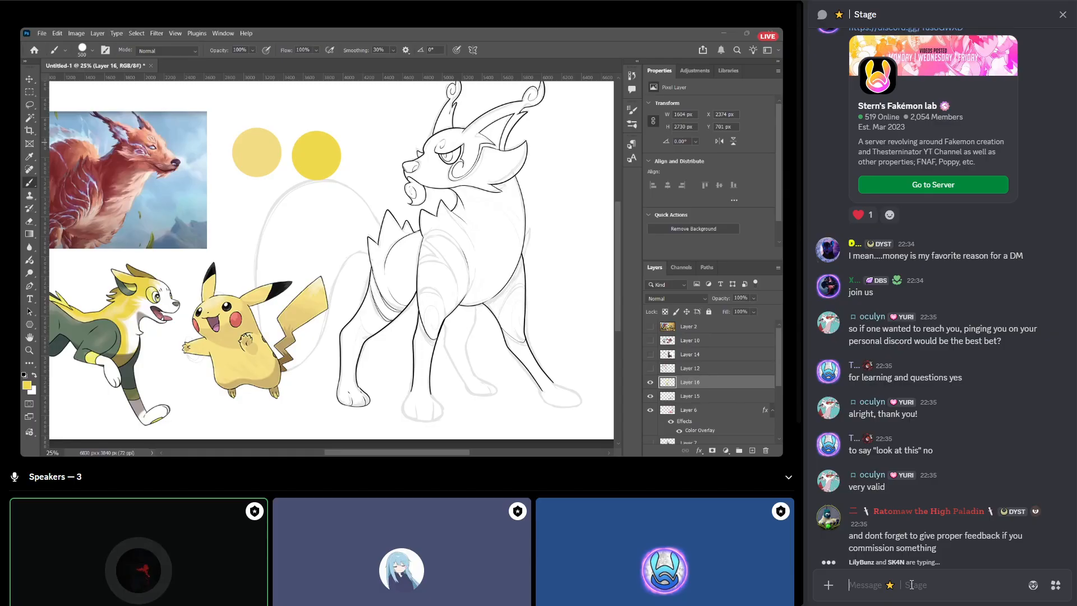
Add a heart reaction to the Stern's Fakémon lab server invite.
{"action": "left_click", "coordinate": [863, 215]}
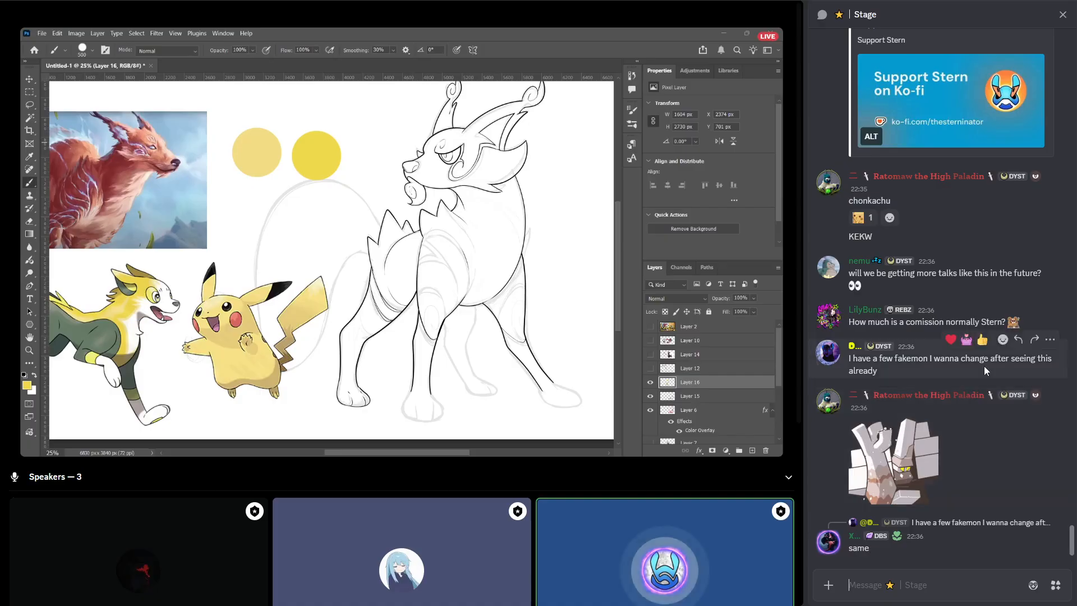
Look back through the recent chat at the Ko-fi support link and the question about more talks like this.
{"action": "scroll", "coordinate": [984, 370], "scroll_direction": "up", "scroll_amount": 5}
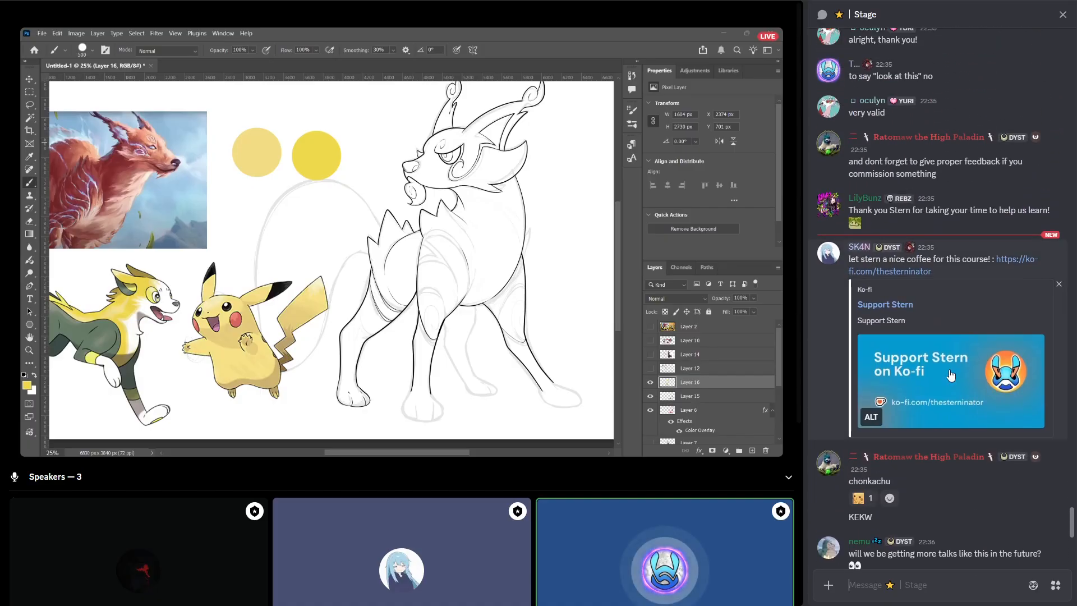
{"action": "scroll", "coordinate": [950, 375], "scroll_direction": "up", "scroll_amount": 3}
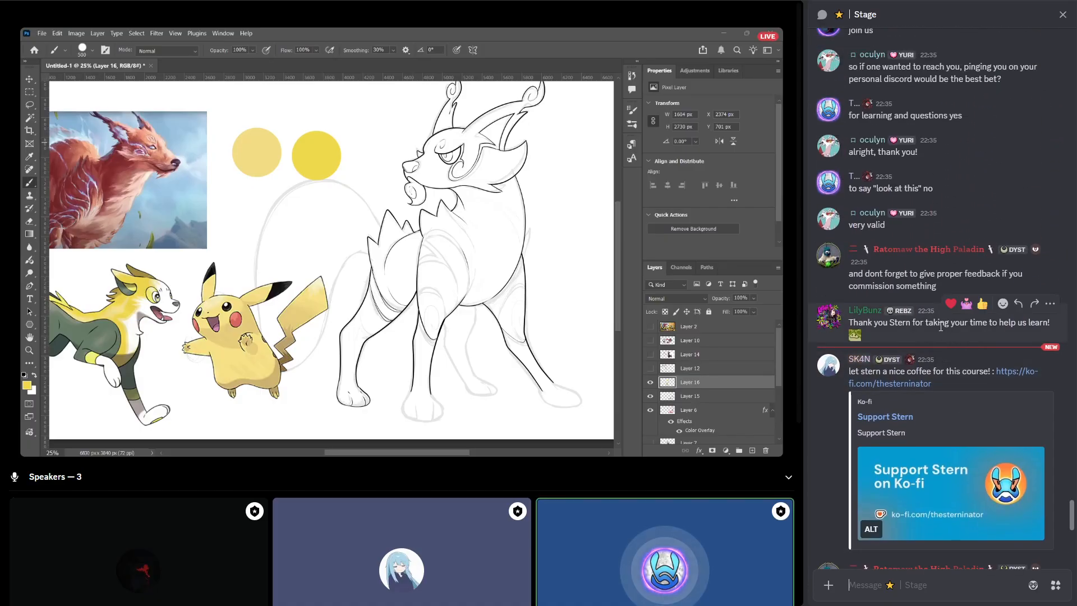
{"action": "scroll", "coordinate": [940, 326], "scroll_direction": "down", "scroll_amount": 10}
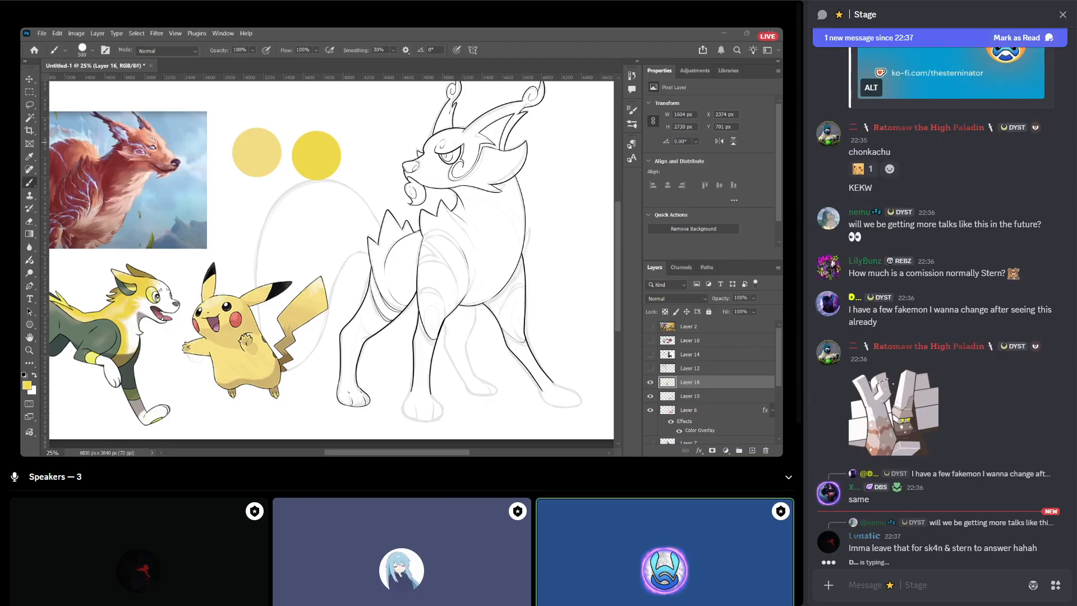
{"action": "left_click", "coordinate": [927, 586]}
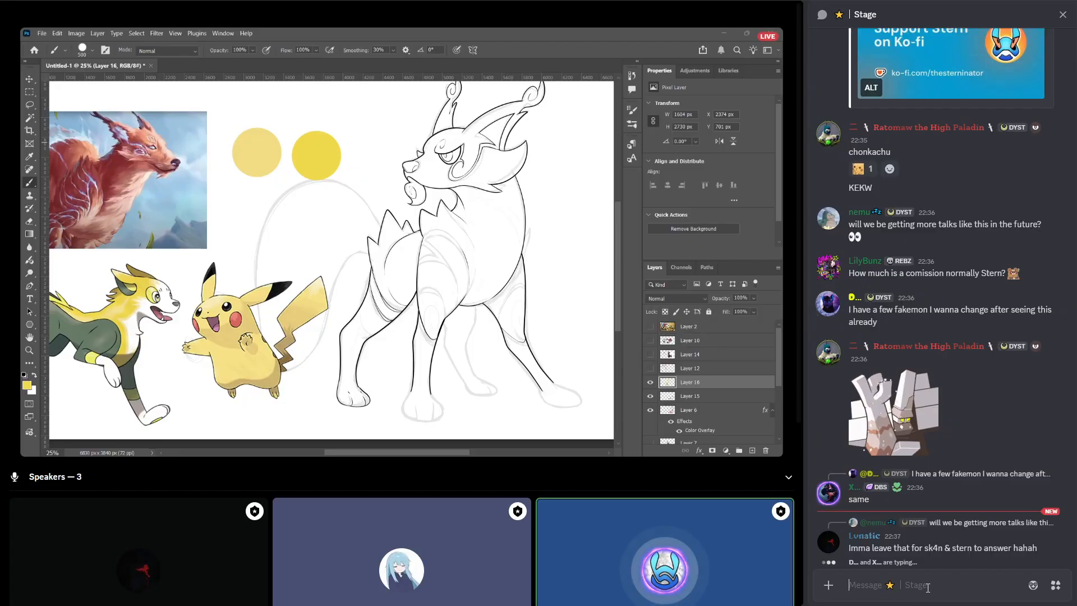
{"action": "scroll", "coordinate": [946, 517], "scroll_direction": "up", "scroll_amount": 3}
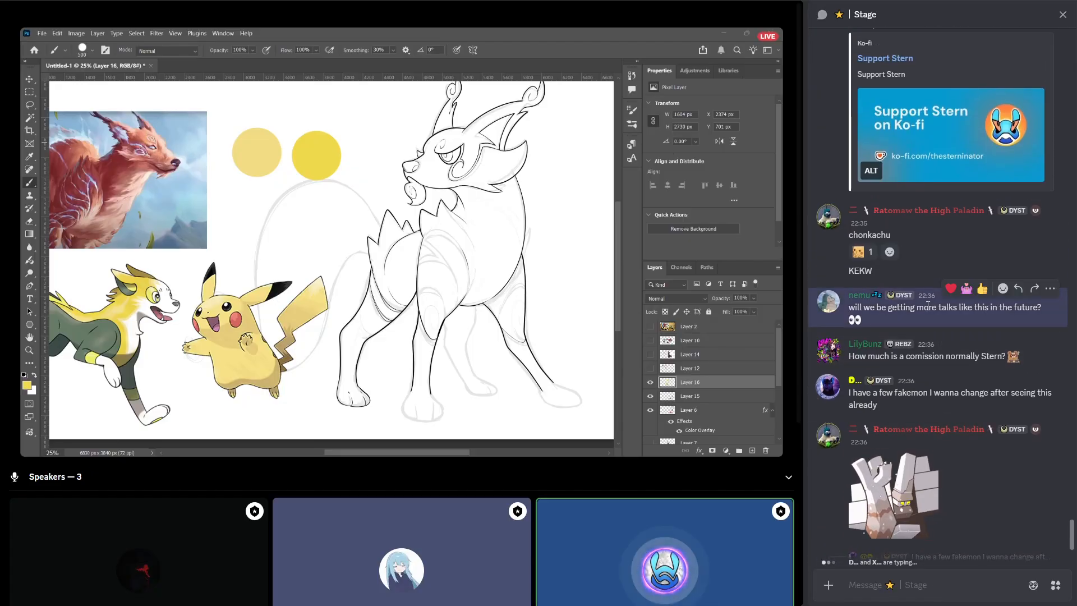
{"action": "scroll", "coordinate": [931, 320], "scroll_direction": "down", "scroll_amount": 3}
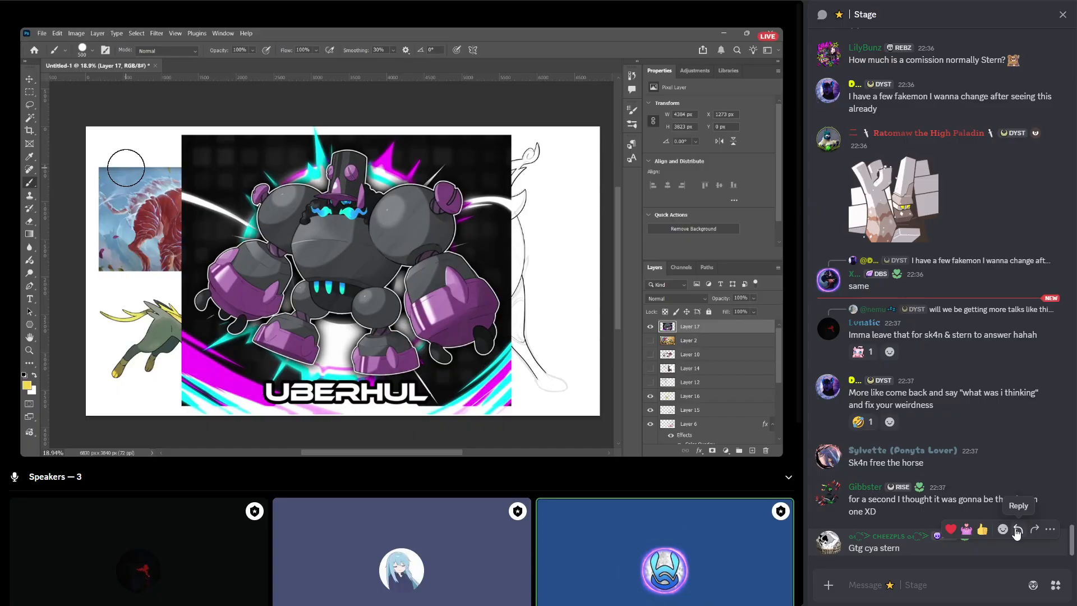
Reply "take care!" to the "Gtg cya stern" message in the Stage chat.
{"action": "left_click", "coordinate": [1014, 527]}
{"action": "type", "text": "take care!"}
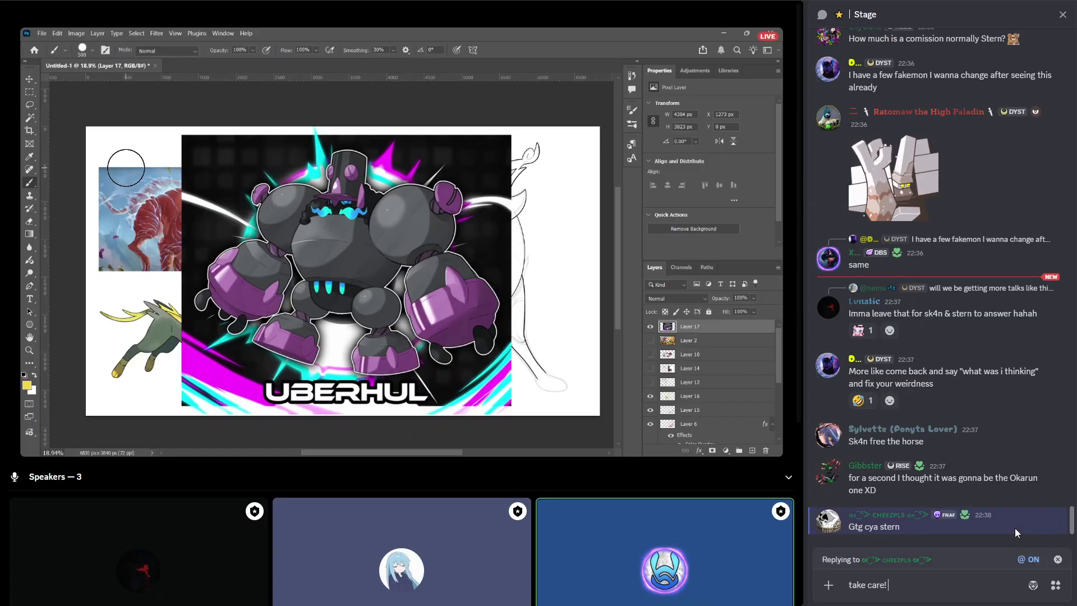
{"action": "key", "text": "Return"}
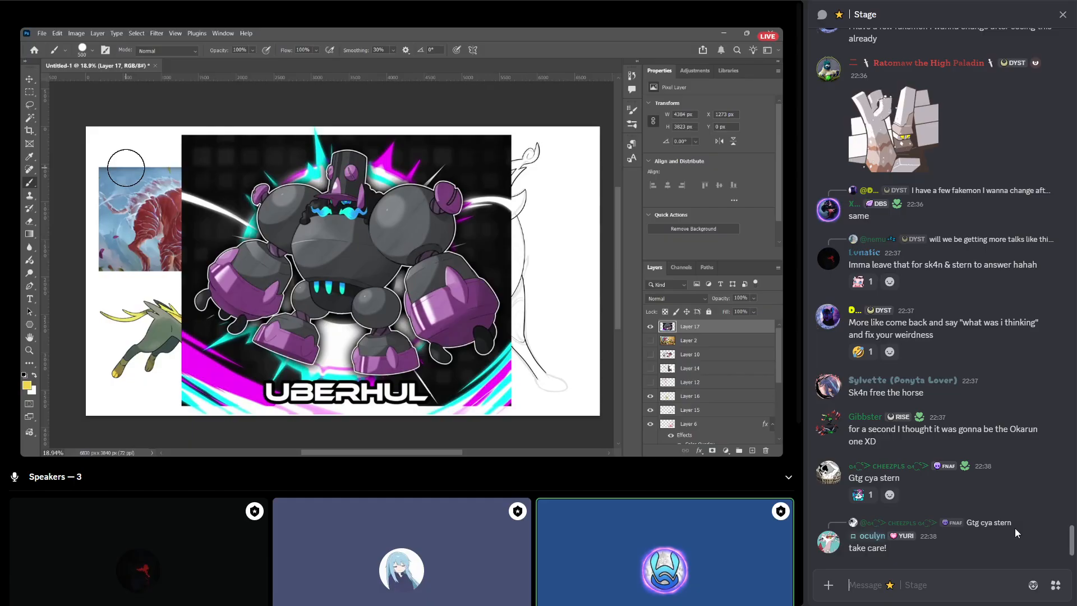
{"action": "mouse_move", "coordinate": [872, 498]}
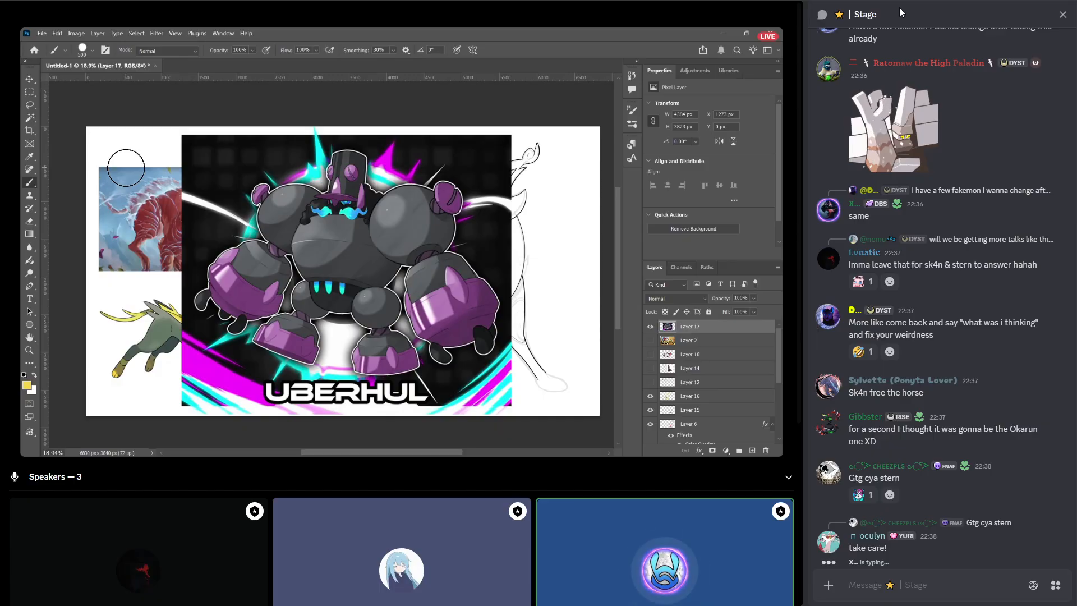
Ask in the Stage chat "do you happen to still have the first iteration of this design so we could see what changed?".
{"action": "left_click", "coordinate": [888, 590]}
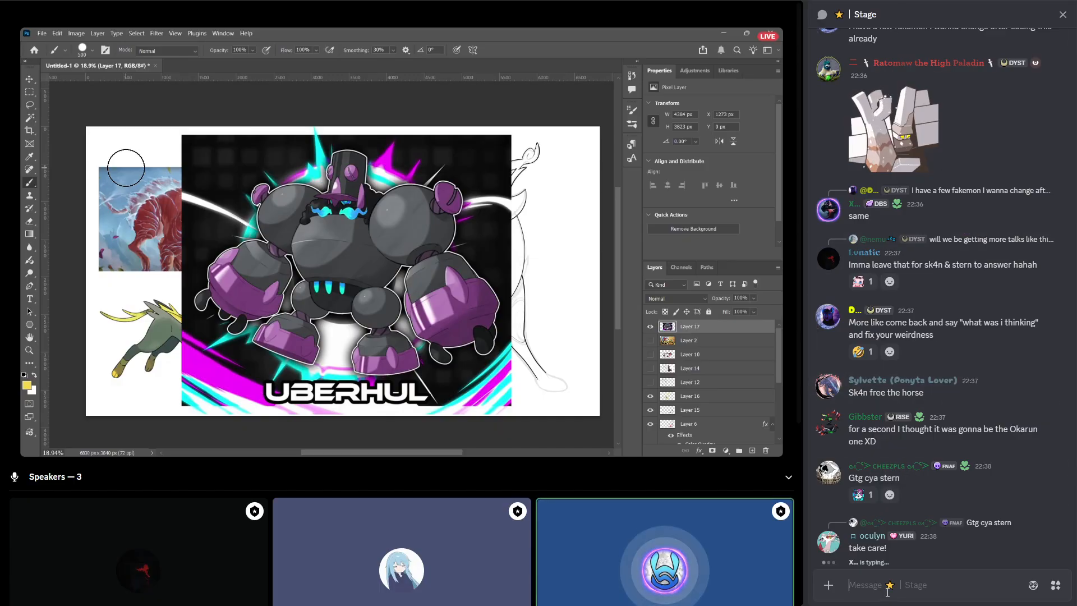
{"action": "type", "text": "do you happen to have the first it"}
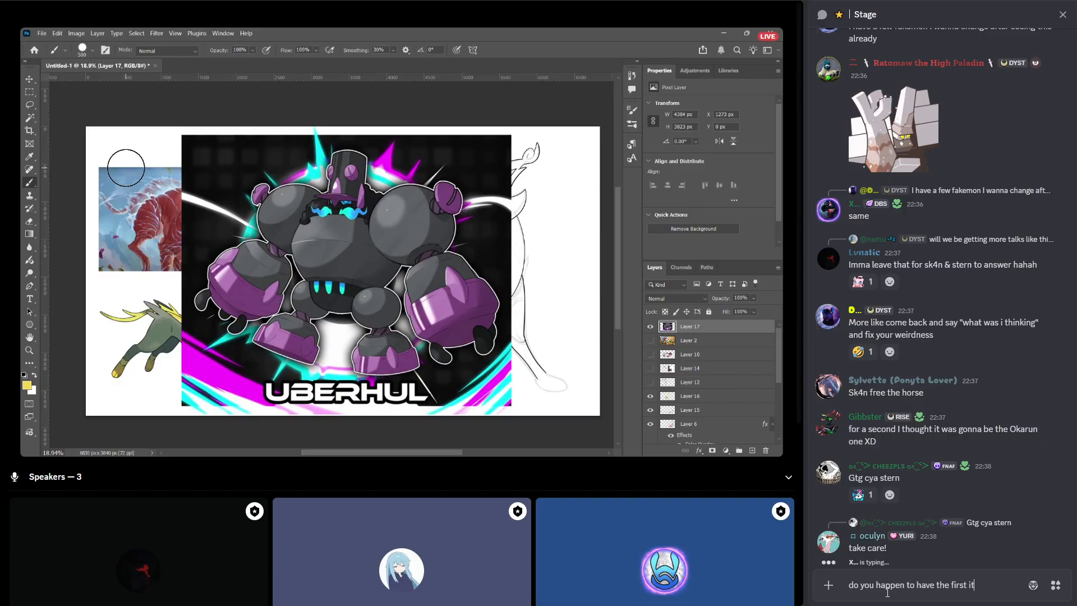
{"action": "type", "text": "eration still"}
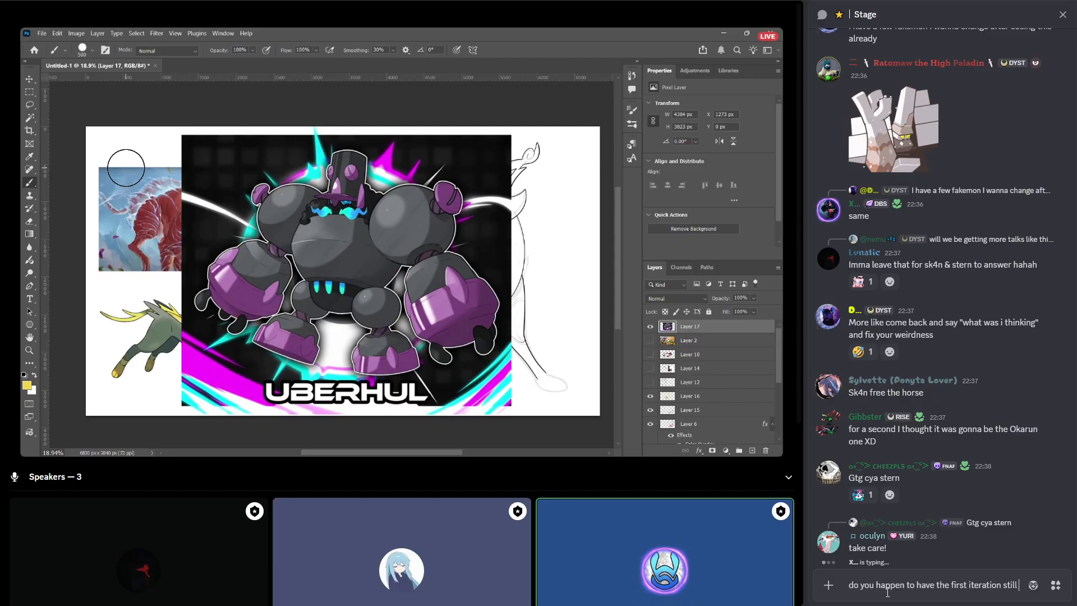
{"action": "type", "text": " so we could see"}
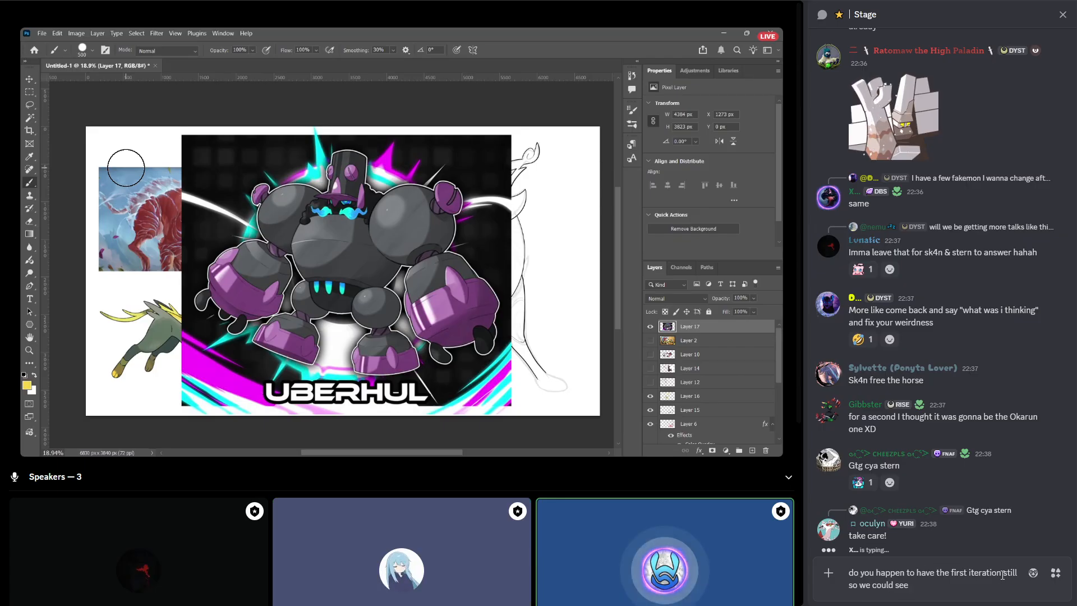
{"action": "type", "text": "of this design"}
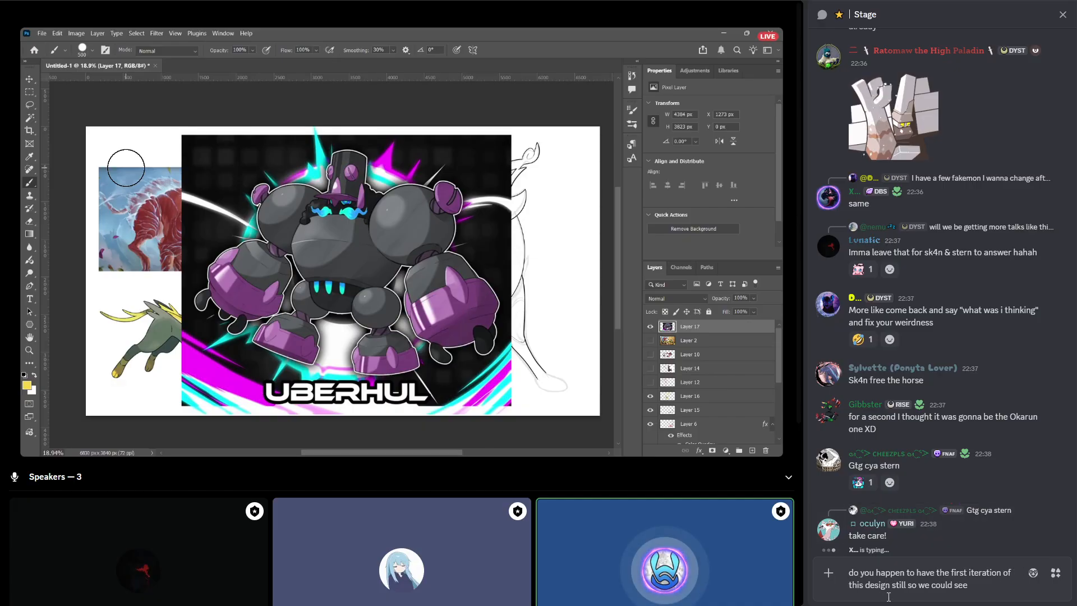
{"action": "left_click", "coordinate": [913, 572]}
{"action": "type", "text": "still"}
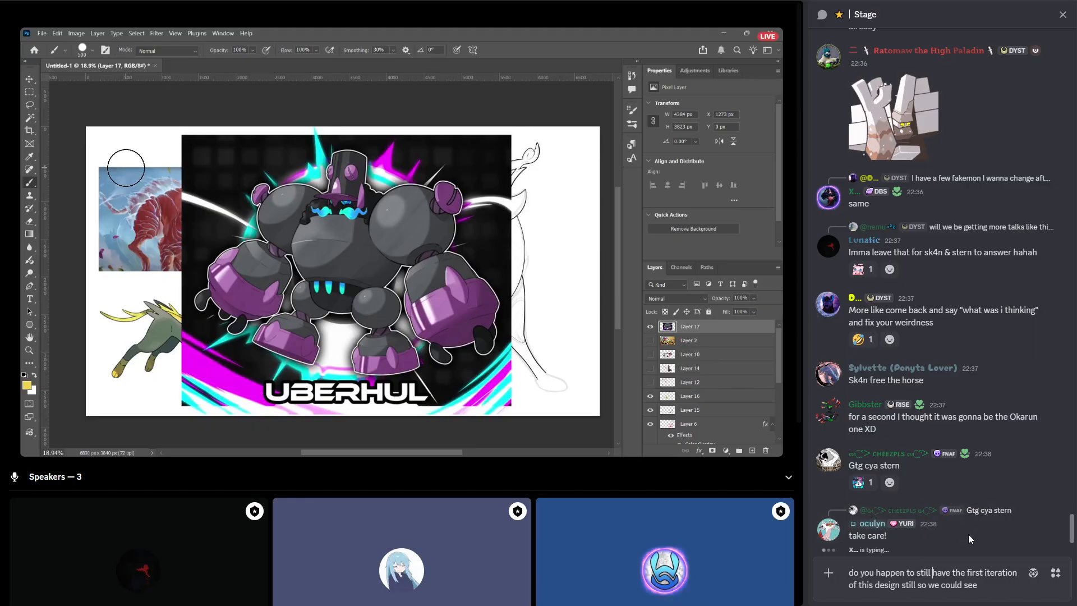
{"action": "double_click", "coordinate": [908, 585]}
{"action": "key", "text": "BackSpace"}
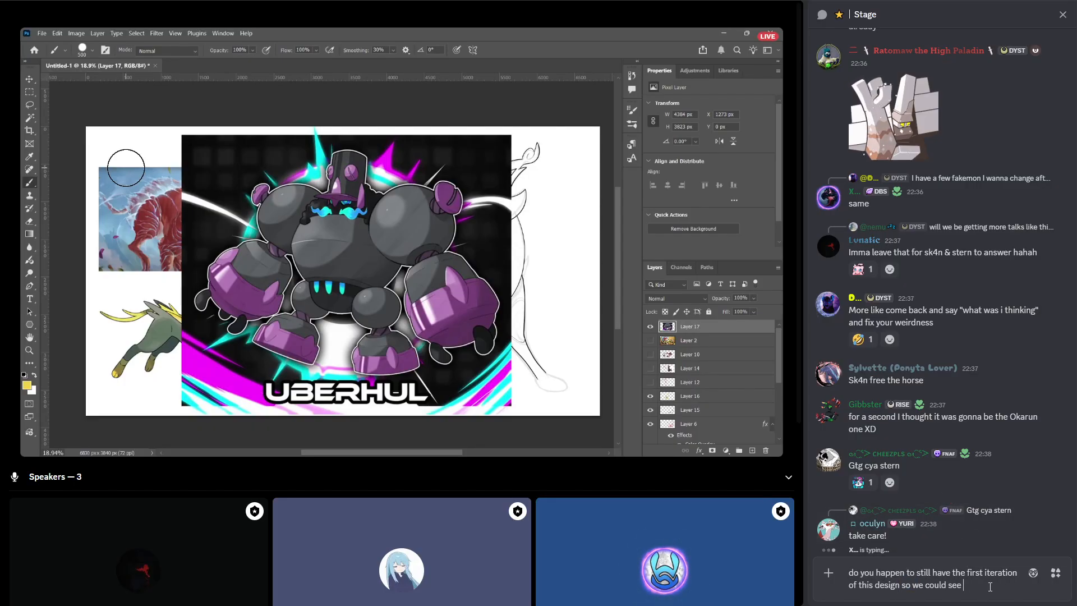
{"action": "type", "text": "what changed?"}
{"action": "key", "text": "Return"}
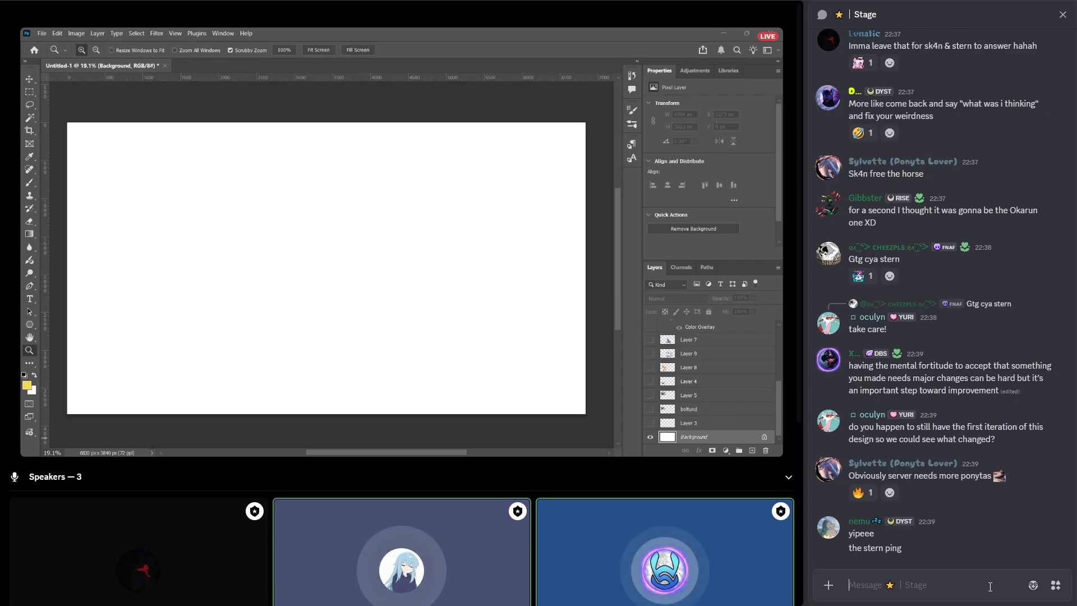
Send a single eyes emoji as a message in the Stage chat.
{"action": "type", "text": ":eyes:"}
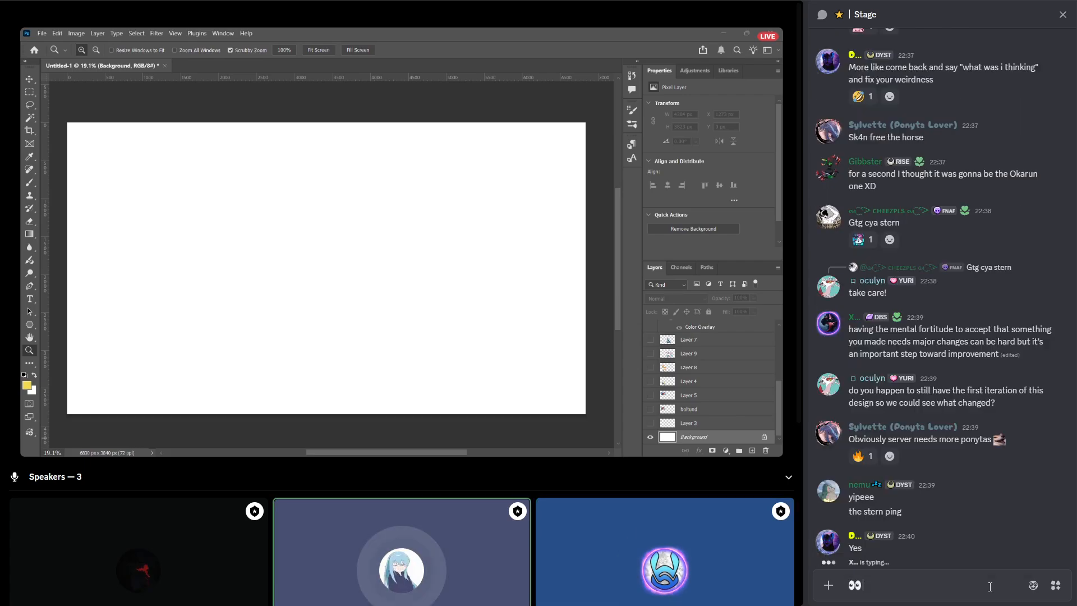
{"action": "key", "text": "Return"}
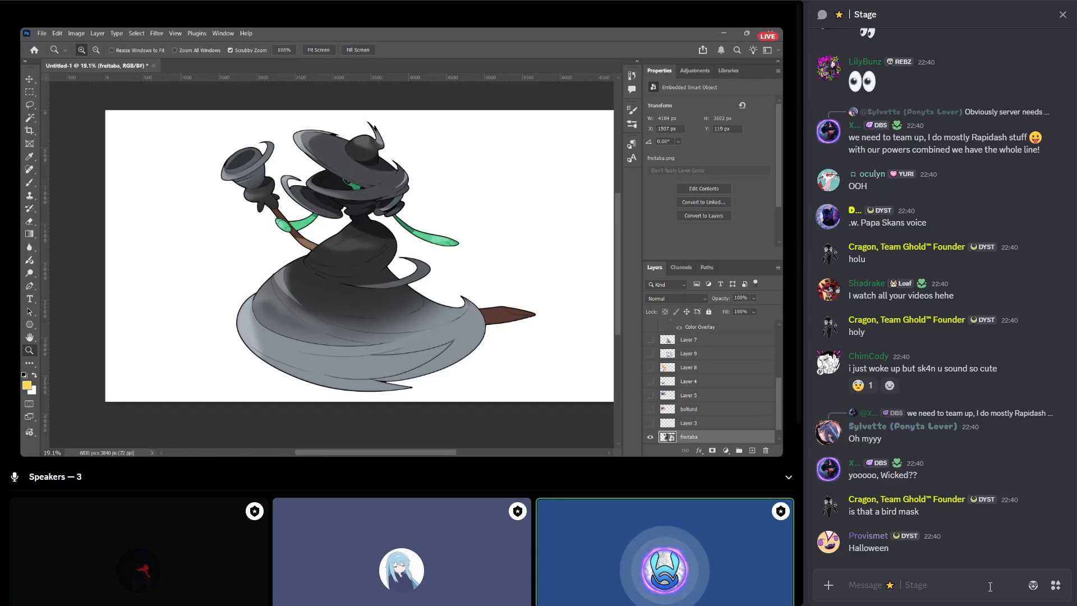
{"action": "type", "text": "th"}
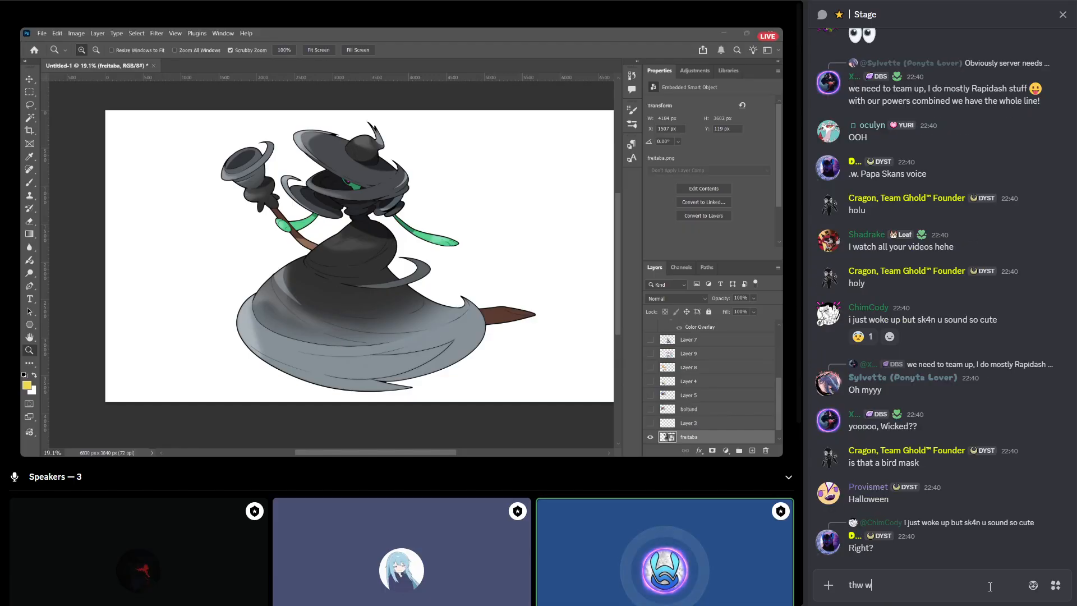
{"action": "type", "text": "e way the end"}
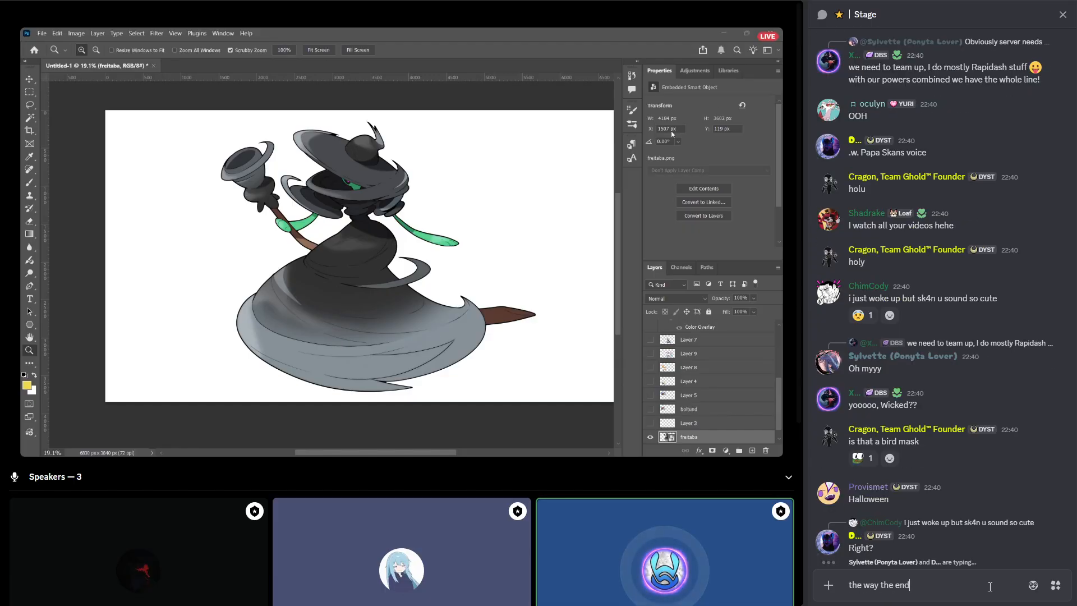
{"action": "type", "text": " of the broo"}
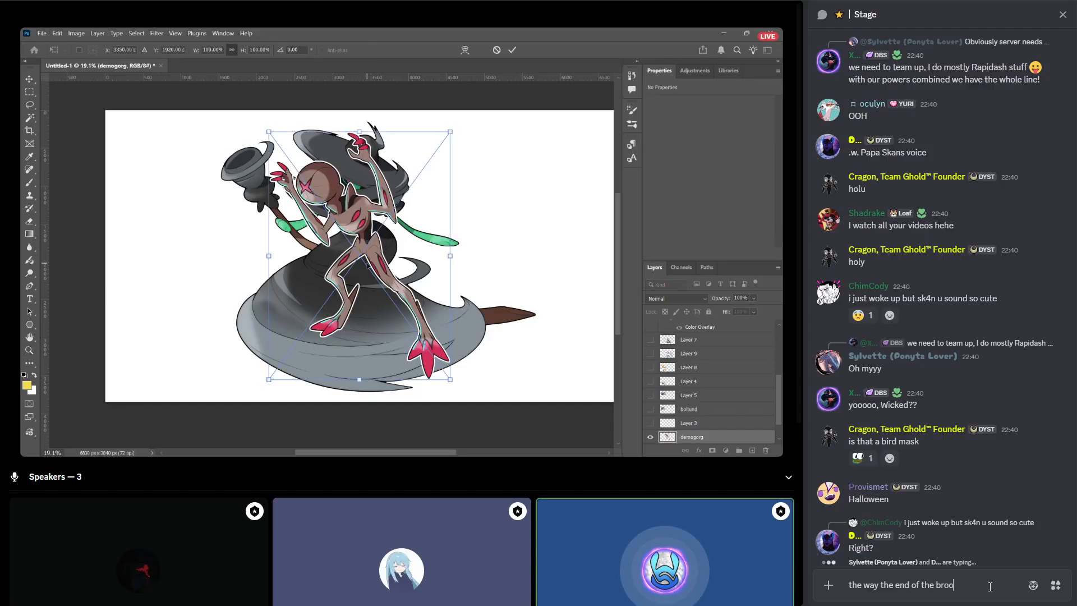
{"action": "type", "text": "k m looks li"}
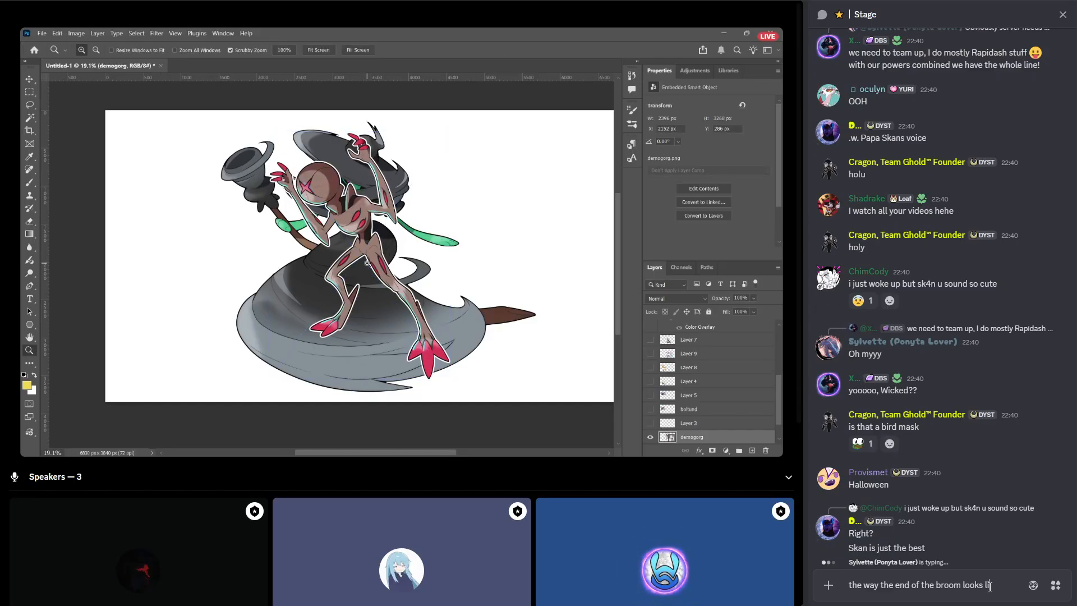
{"action": "type", "text": "ke a torna"}
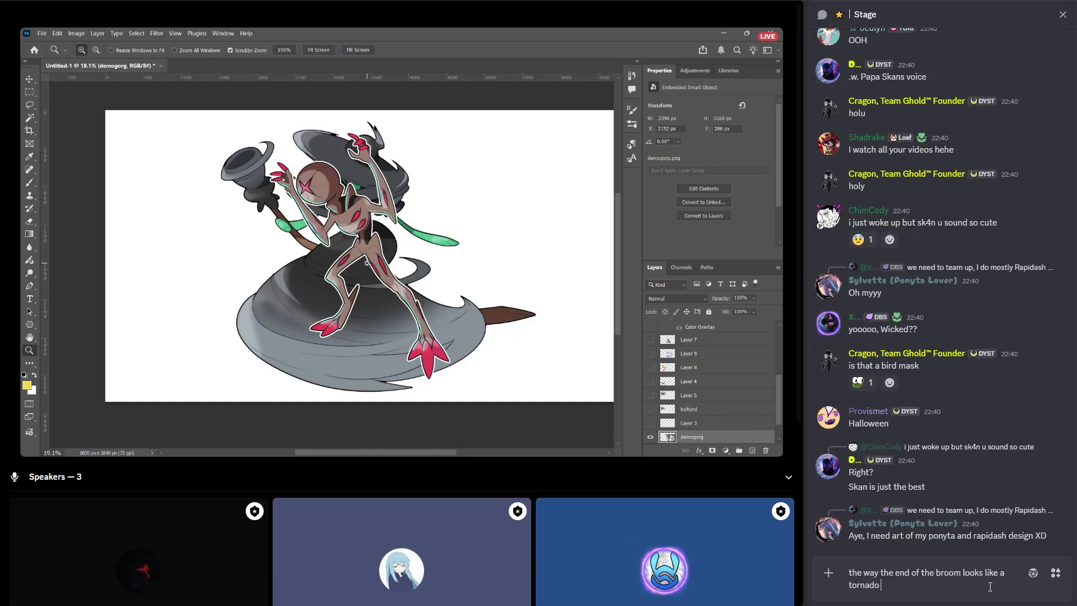
{"action": "type", "text": "do and a rose of sorts"}
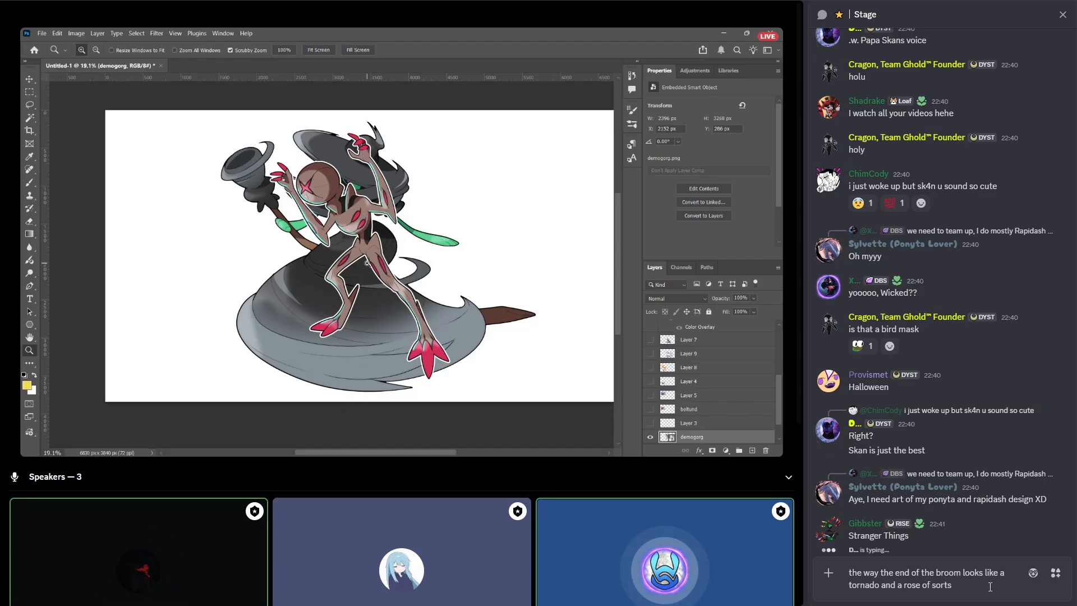
{"action": "key", "text": "Return"}
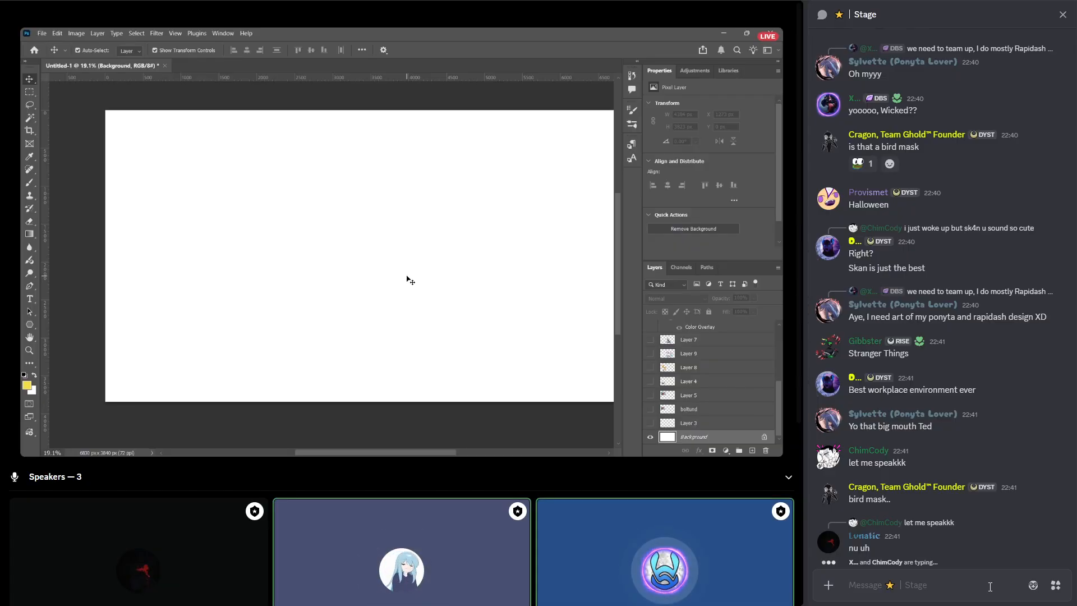
{"action": "key", "text": "BackSpace"}
{"action": "key", "text": "BackSpace"}
{"action": "key", "text": "BackSpace"}
{"action": "key", "text": "BackSpace"}
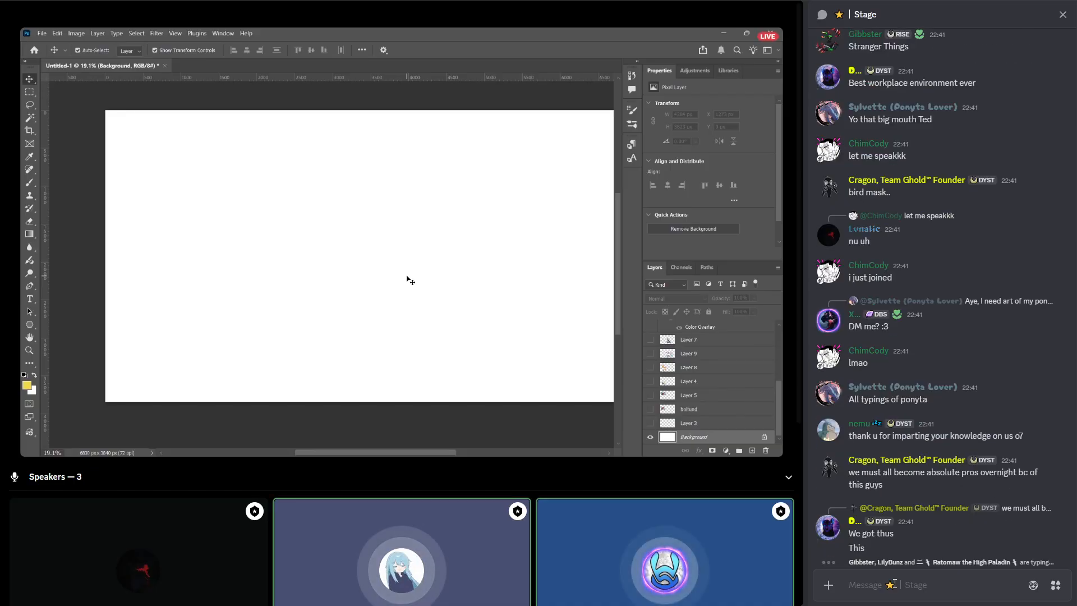
Send the message "thank you skan, stern and luna <3" in the Stage chat.
{"action": "left_click", "coordinate": [894, 584]}
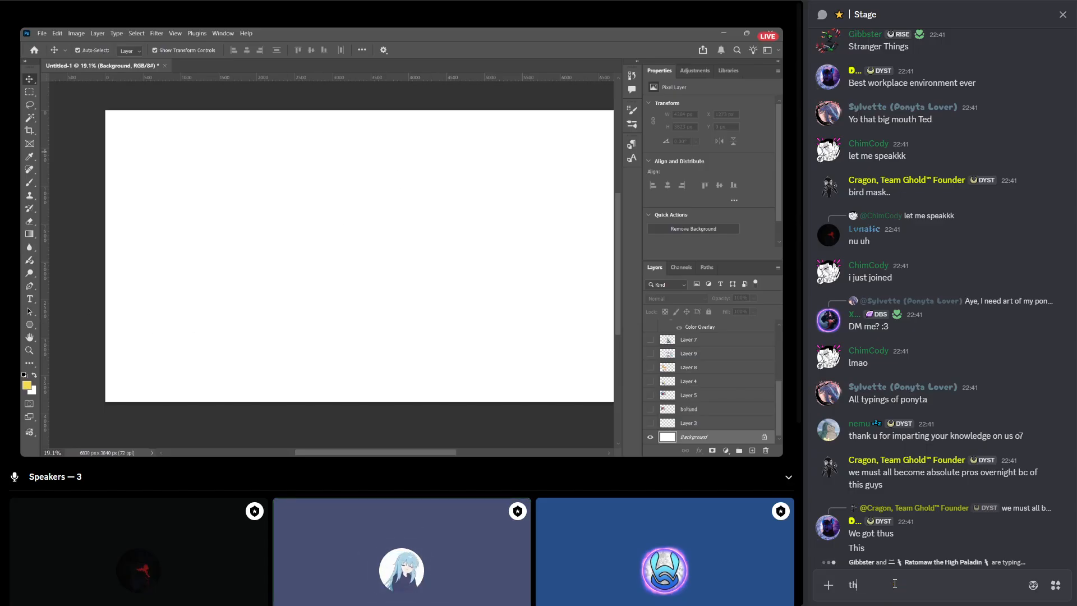
{"action": "type", "text": "thank you skan, st"}
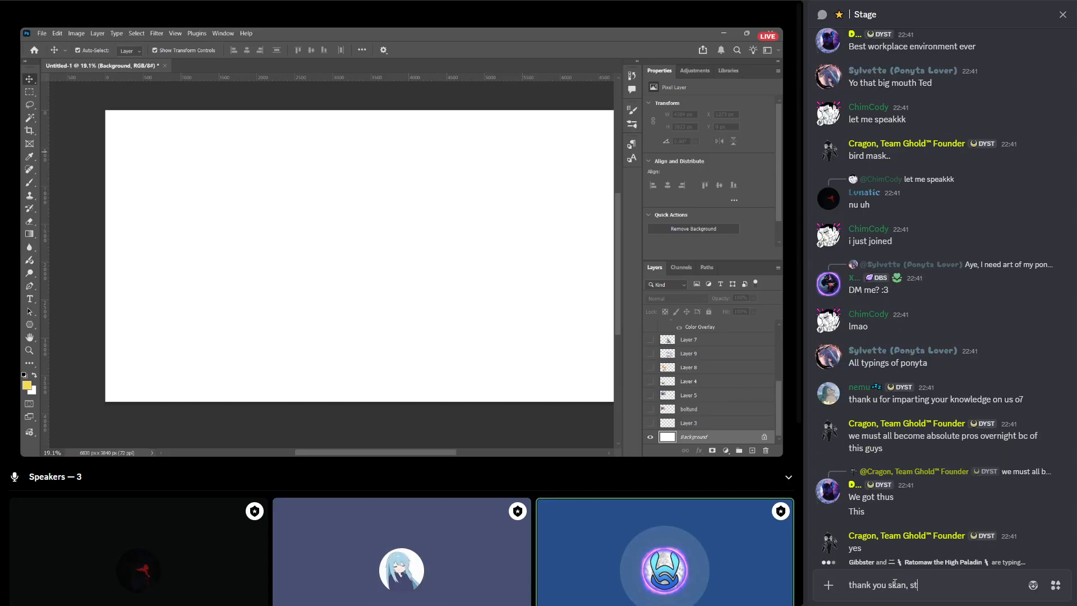
{"action": "type", "text": "ern and luna"}
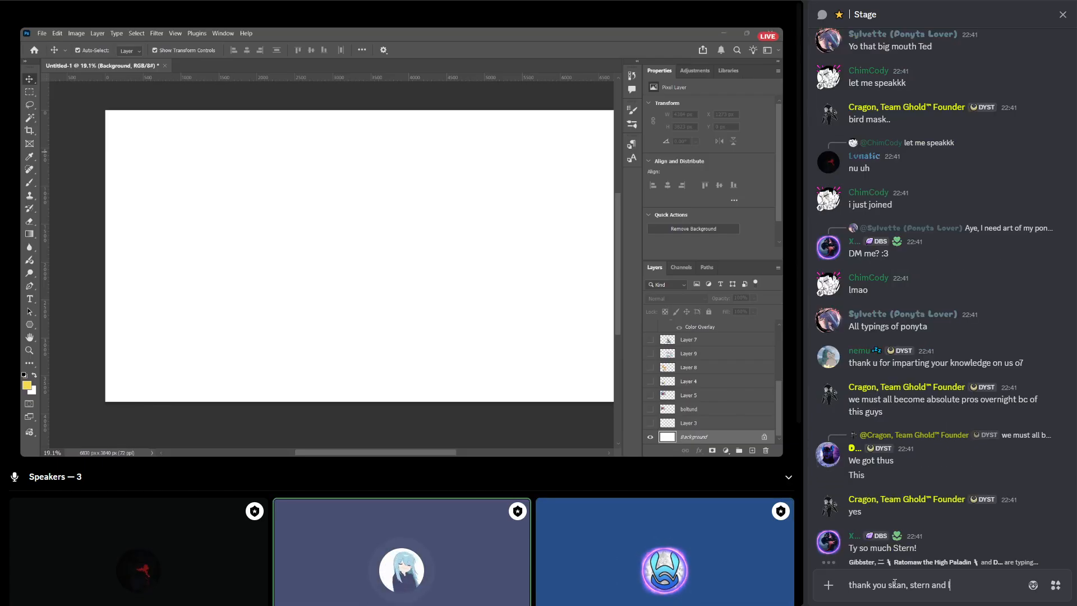
{"action": "type", "text": " <34"}
{"action": "key", "text": "BackSpace"}
{"action": "key", "text": "Return"}
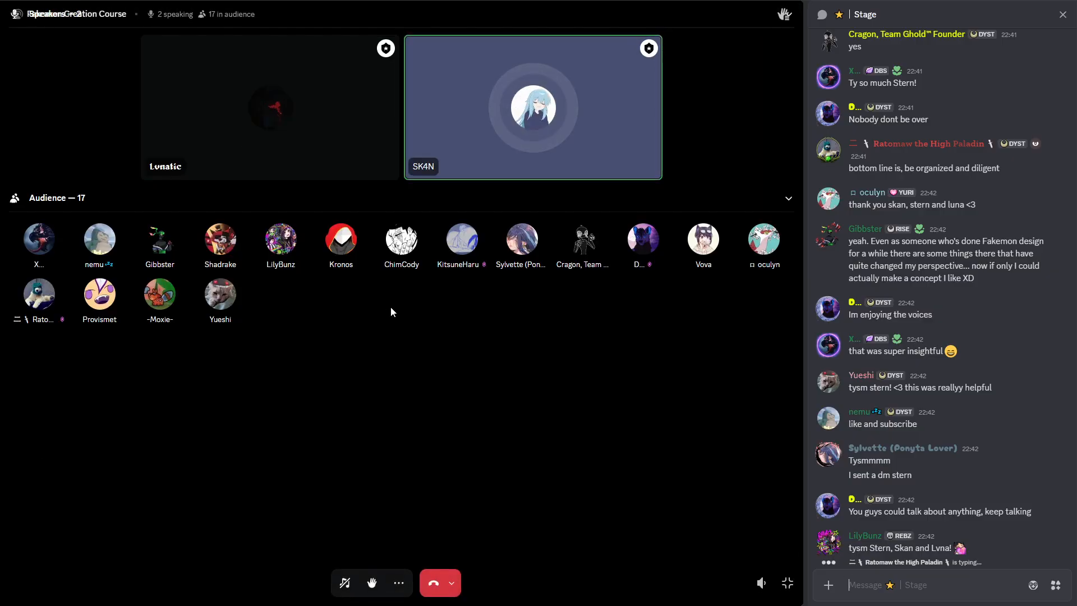
Leave the full-screen stage view and send "follow stern everywheree!" in the Stage chat.
{"action": "left_click", "coordinate": [786, 585]}
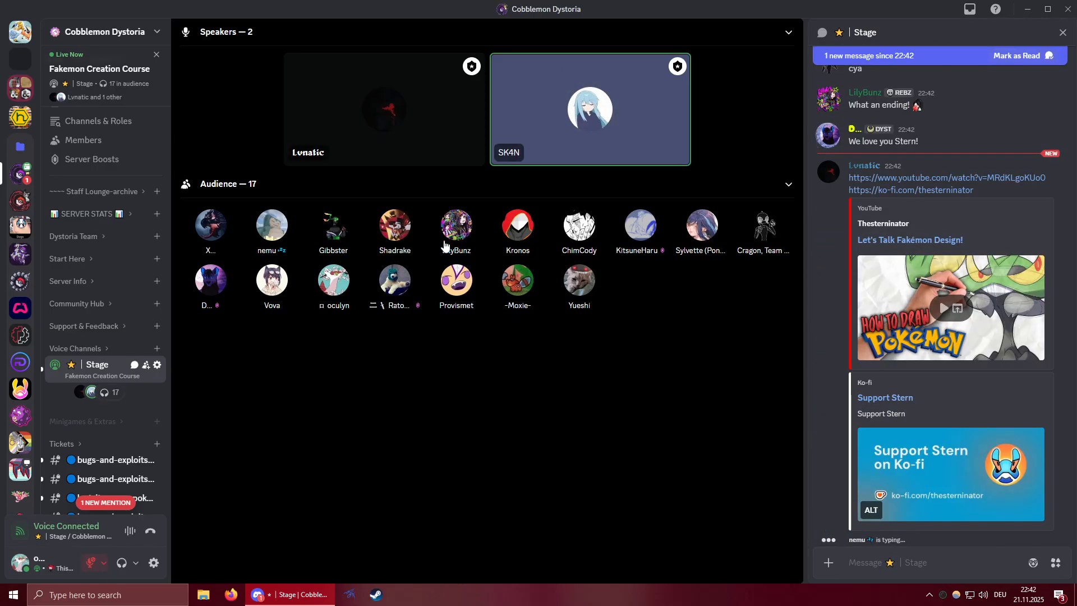
{"action": "mouse_move", "coordinate": [949, 164]}
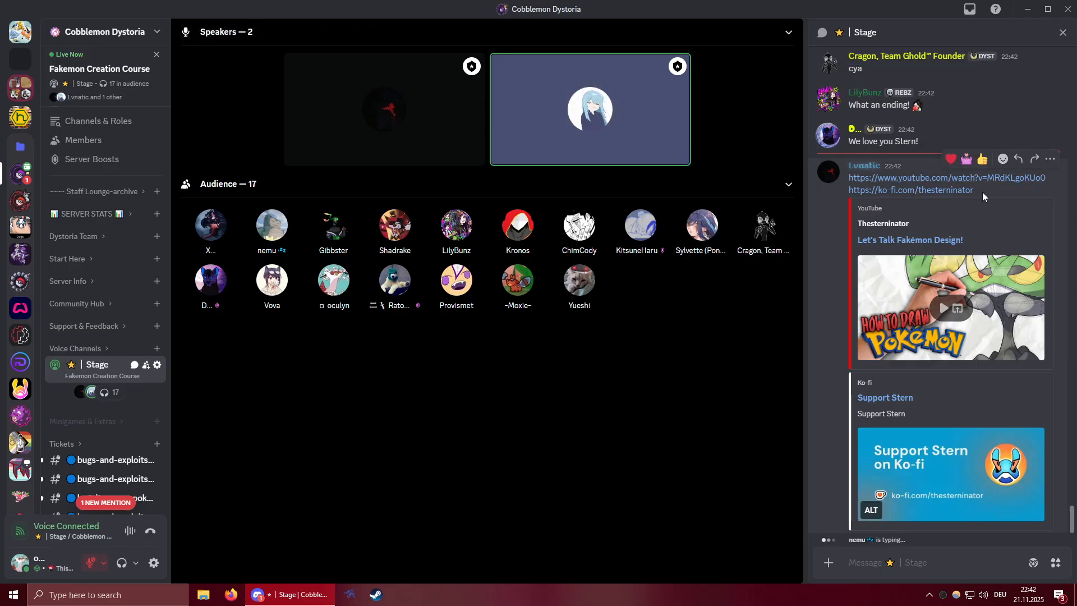
{"action": "left_click", "coordinate": [897, 565]}
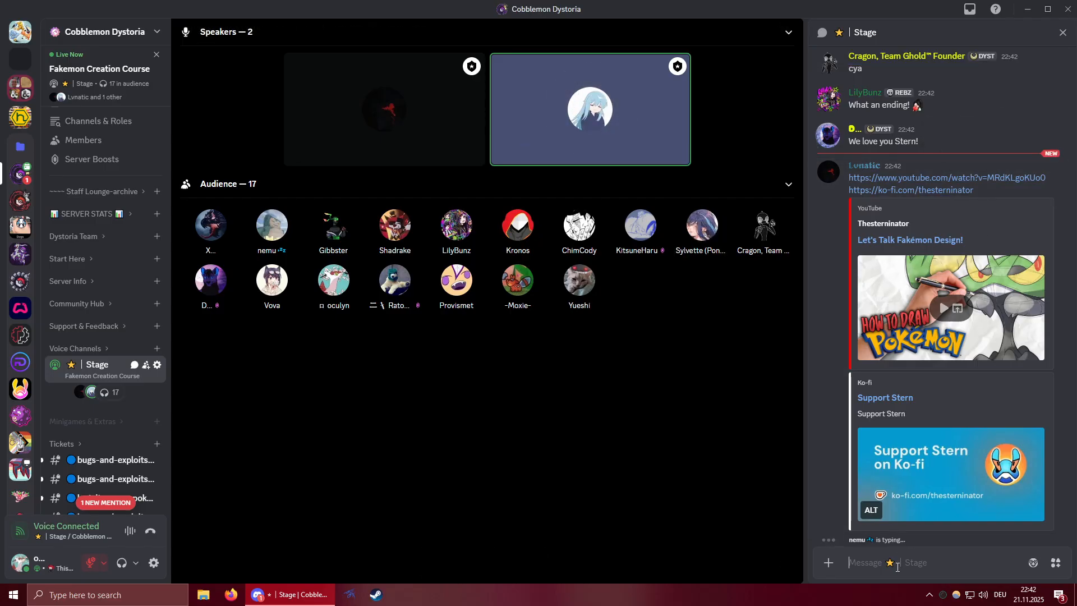
{"action": "type", "text": "follow stern"}
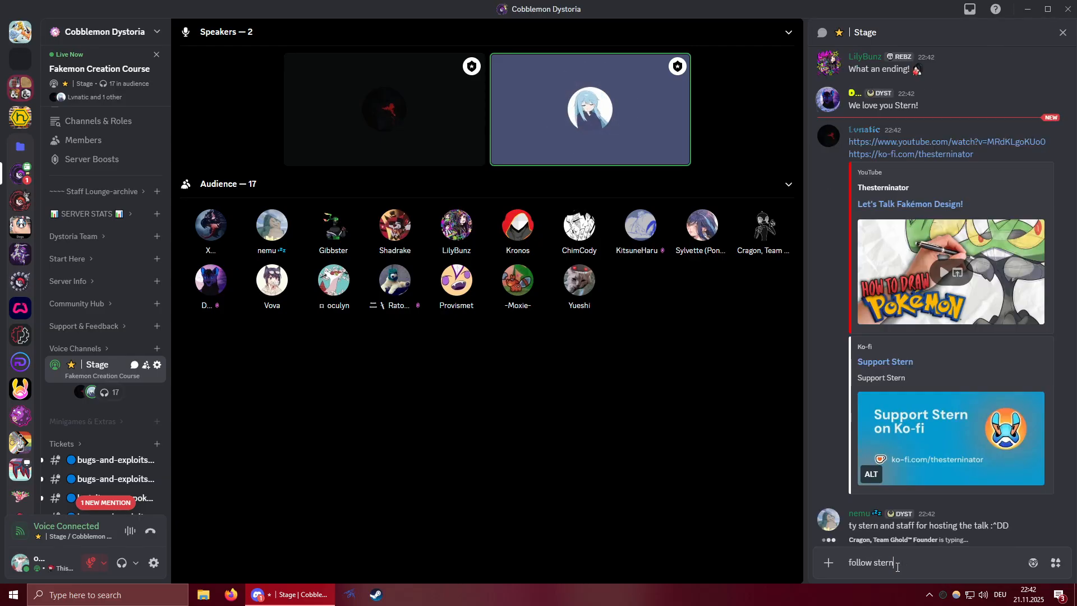
{"action": "type", "text": " everywher"}
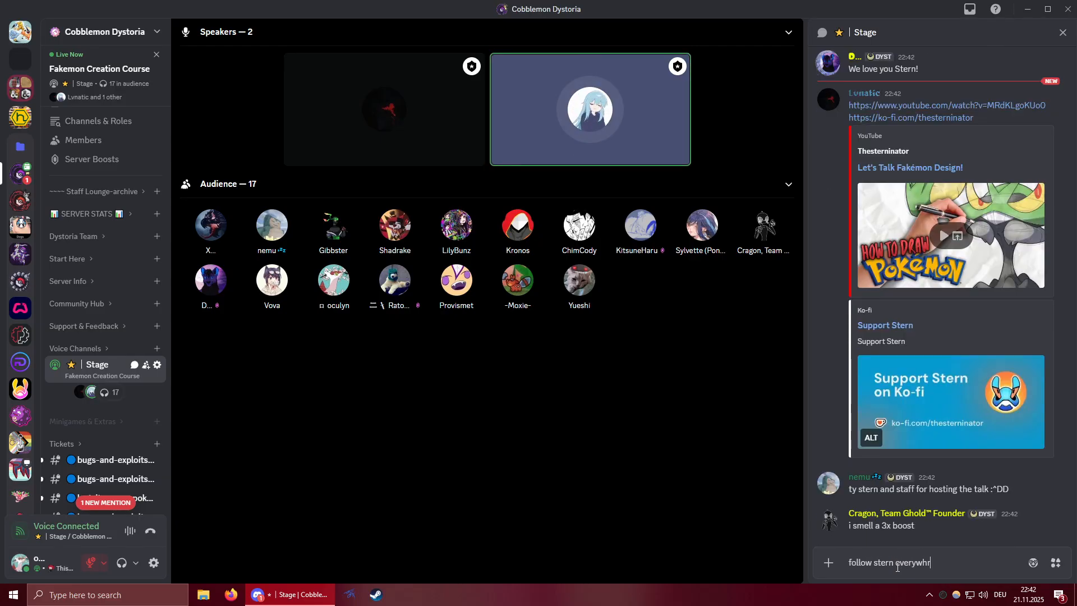
{"action": "type", "text": "ee!"}
{"action": "key", "text": "Return"}
Send "commission stern!" as a further message in the Stage chat.
{"action": "type", "text": "comm"}
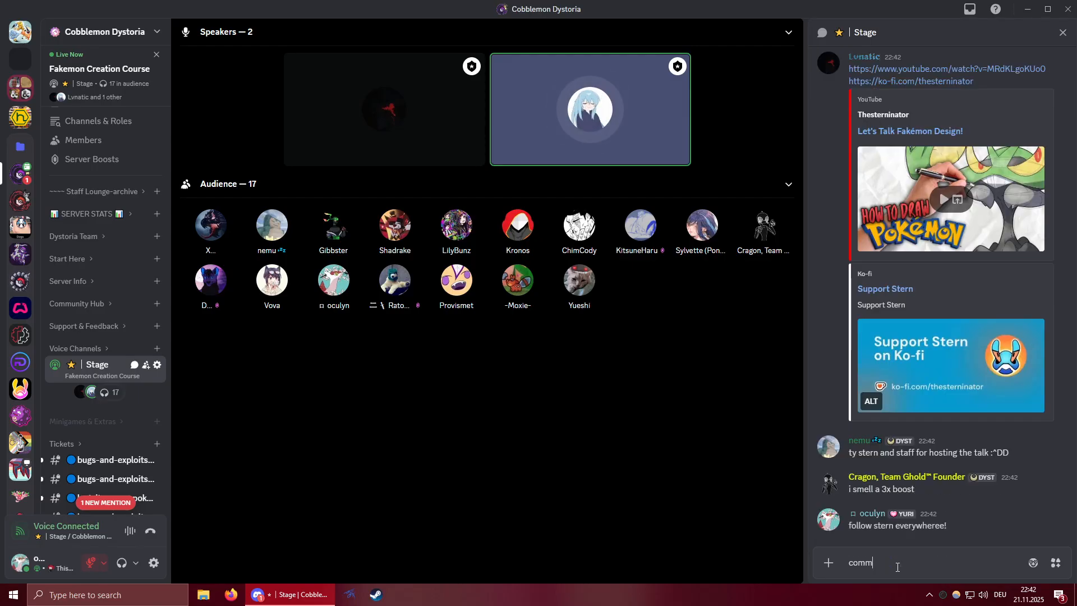
{"action": "type", "text": "ission stern!"}
{"action": "key", "text": "Return"}
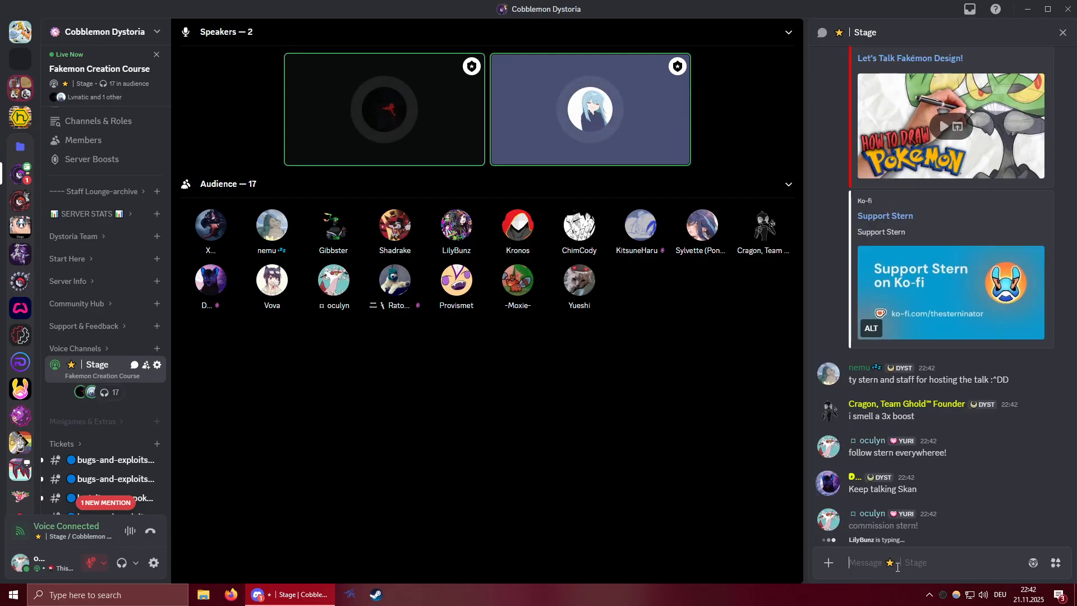